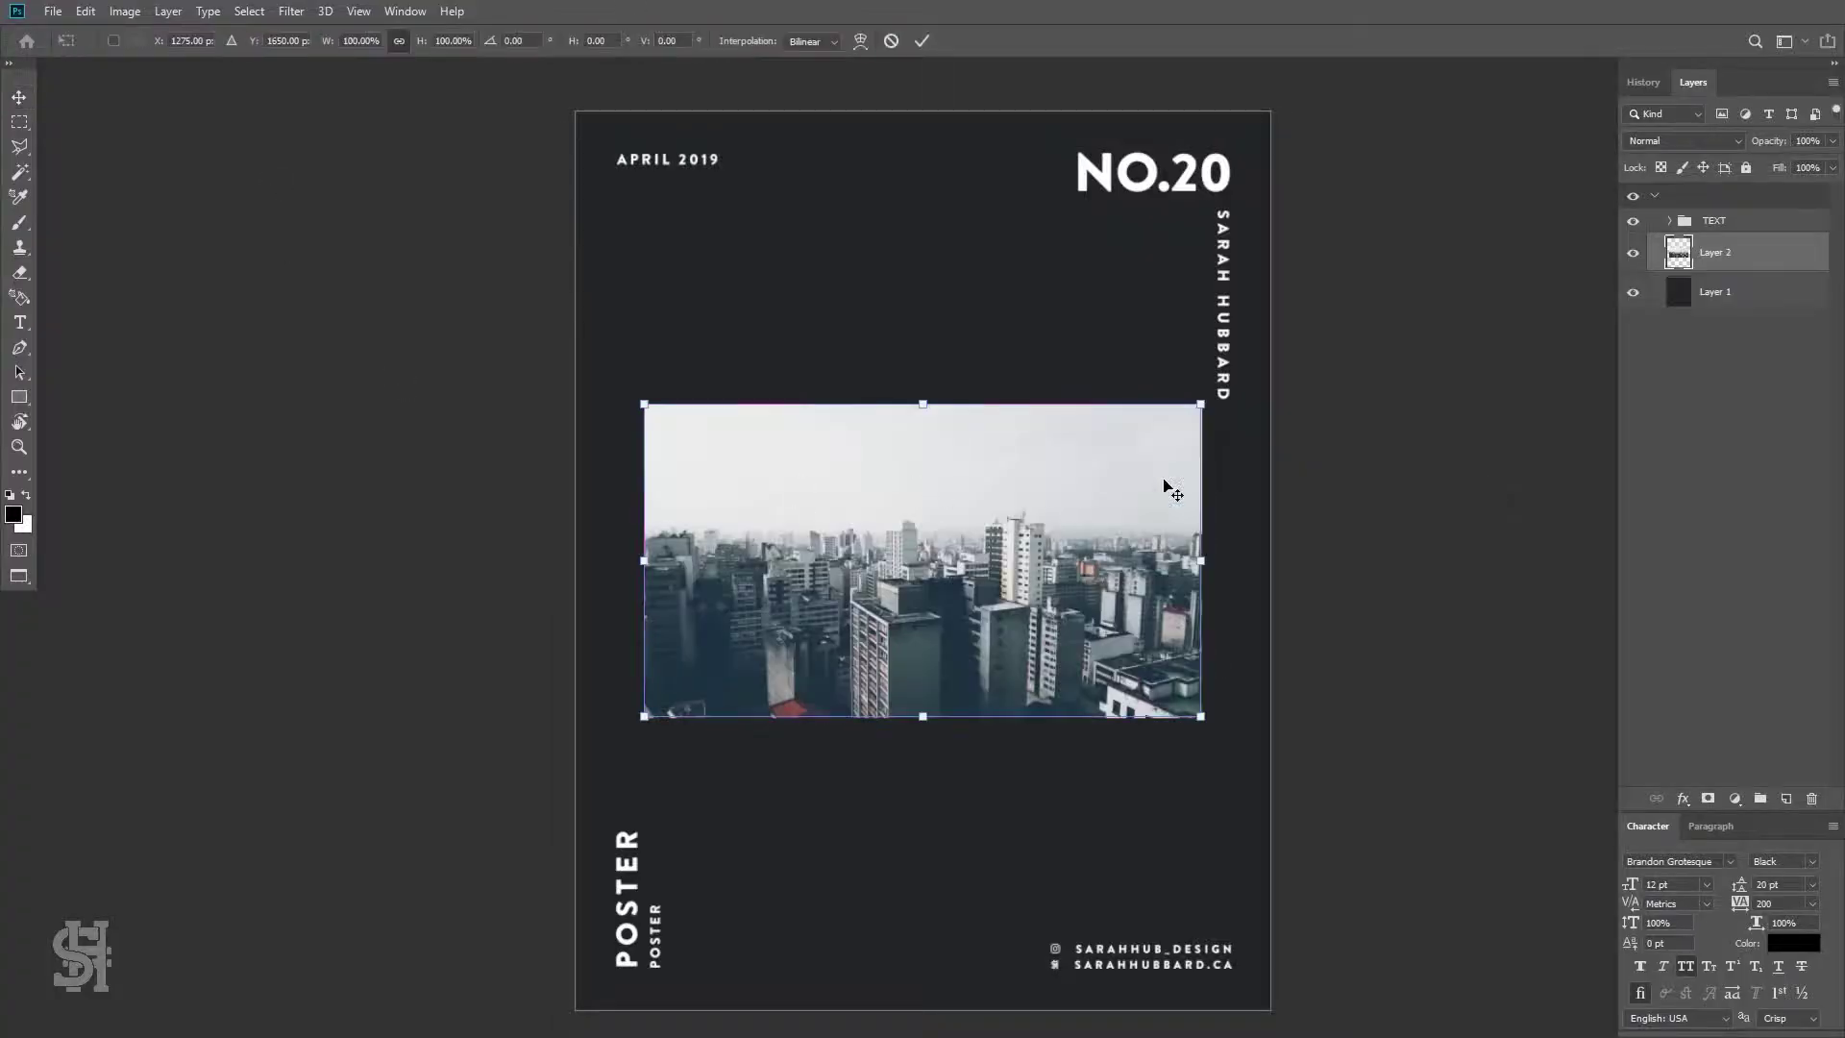
# Commit the city photo's transform, move it across the lower poster, and brush the pale sky upward
pyautogui.press('Return')
pyautogui.moveTo(1066, 774); pyautogui.dragTo(1143, 793)
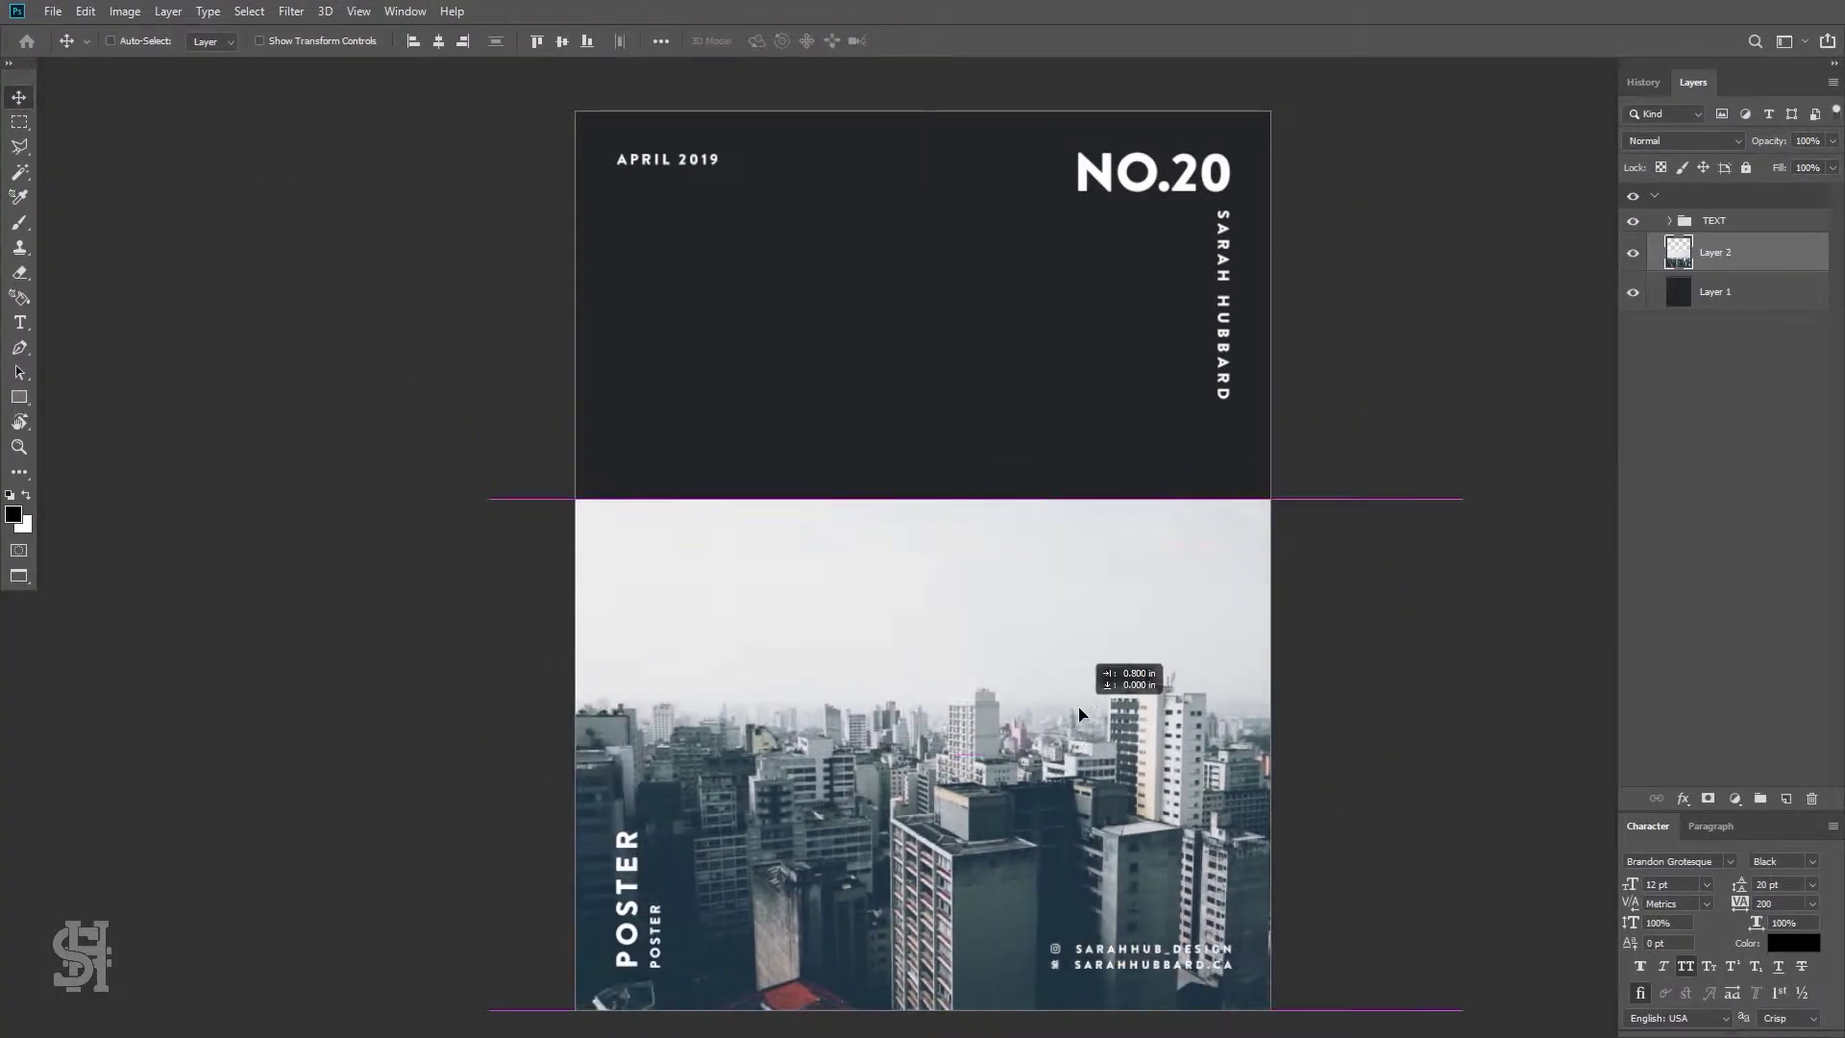
pyautogui.moveTo(606, 471)
pyautogui.mouseDown()
pyautogui.moveTo(503, 358)
pyautogui.moveTo(1274, 272)
pyautogui.mouseUp()
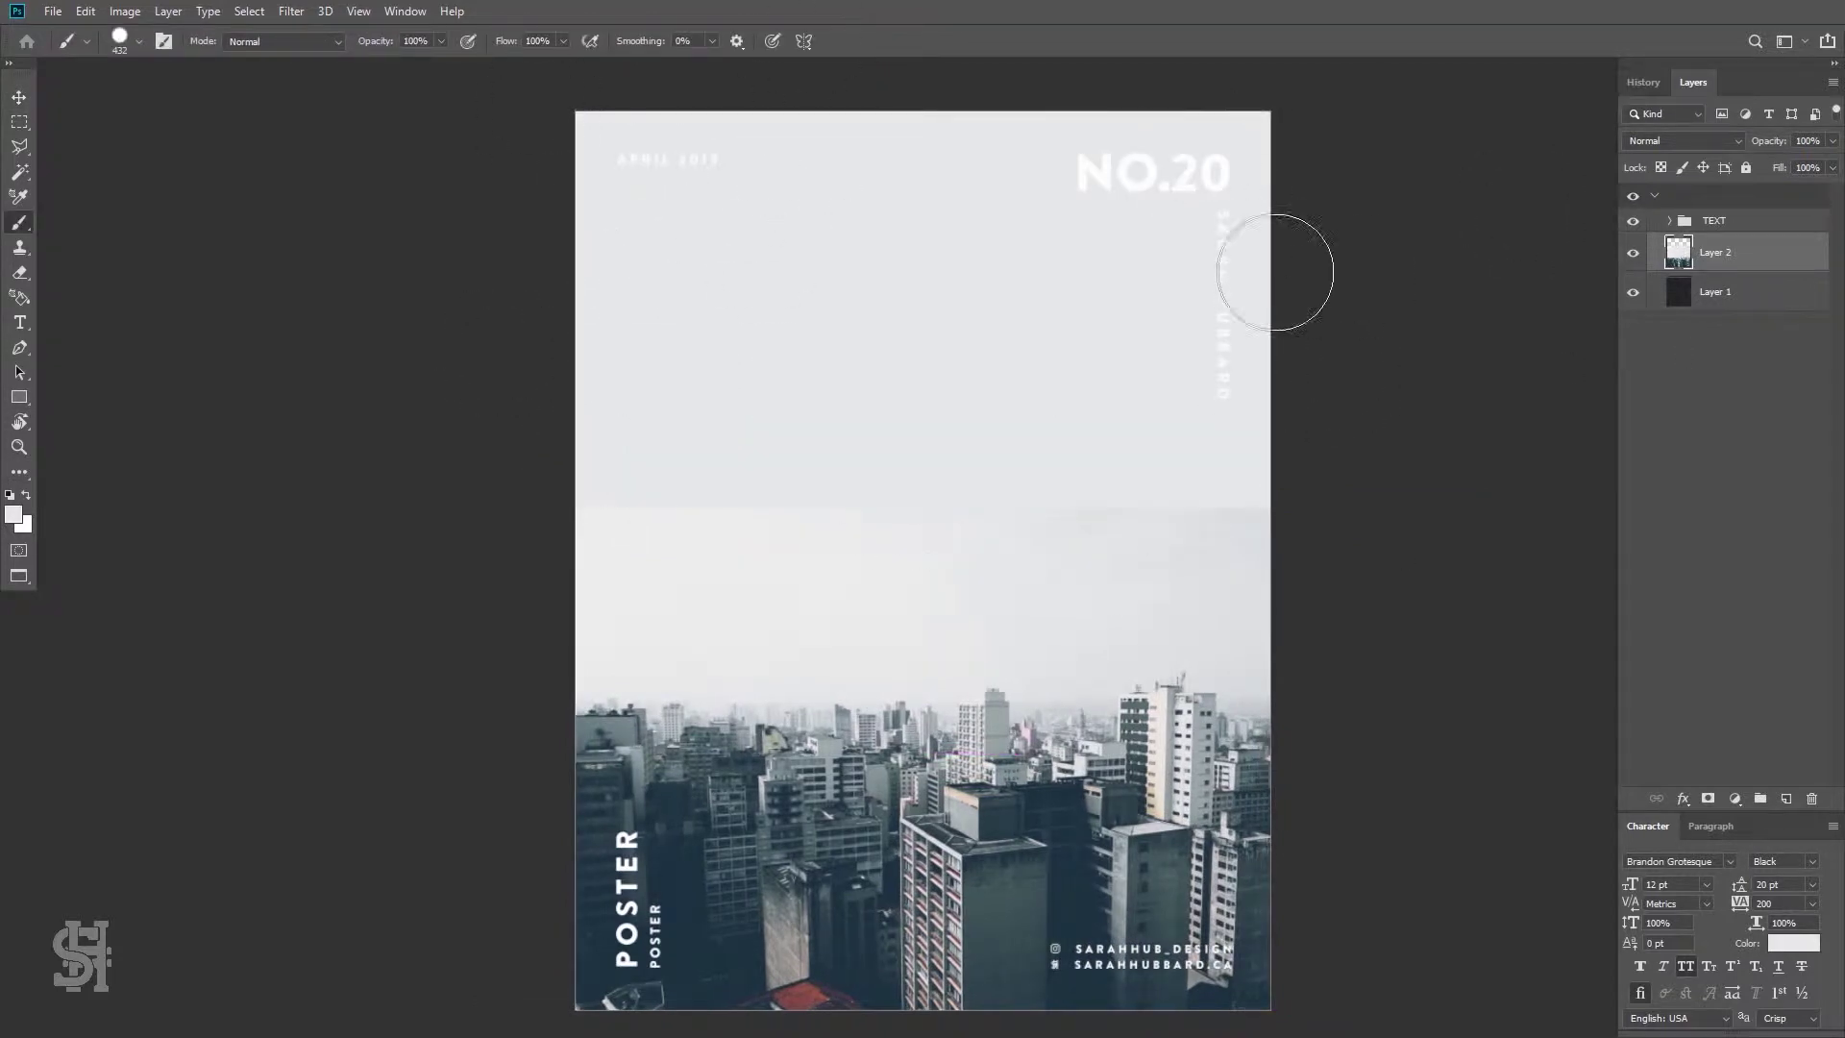
# Magic Wand-select the pale sky and blend a gradient over it
pyautogui.click(19, 172)
pyautogui.click(701, 361)
pyautogui.press('g')
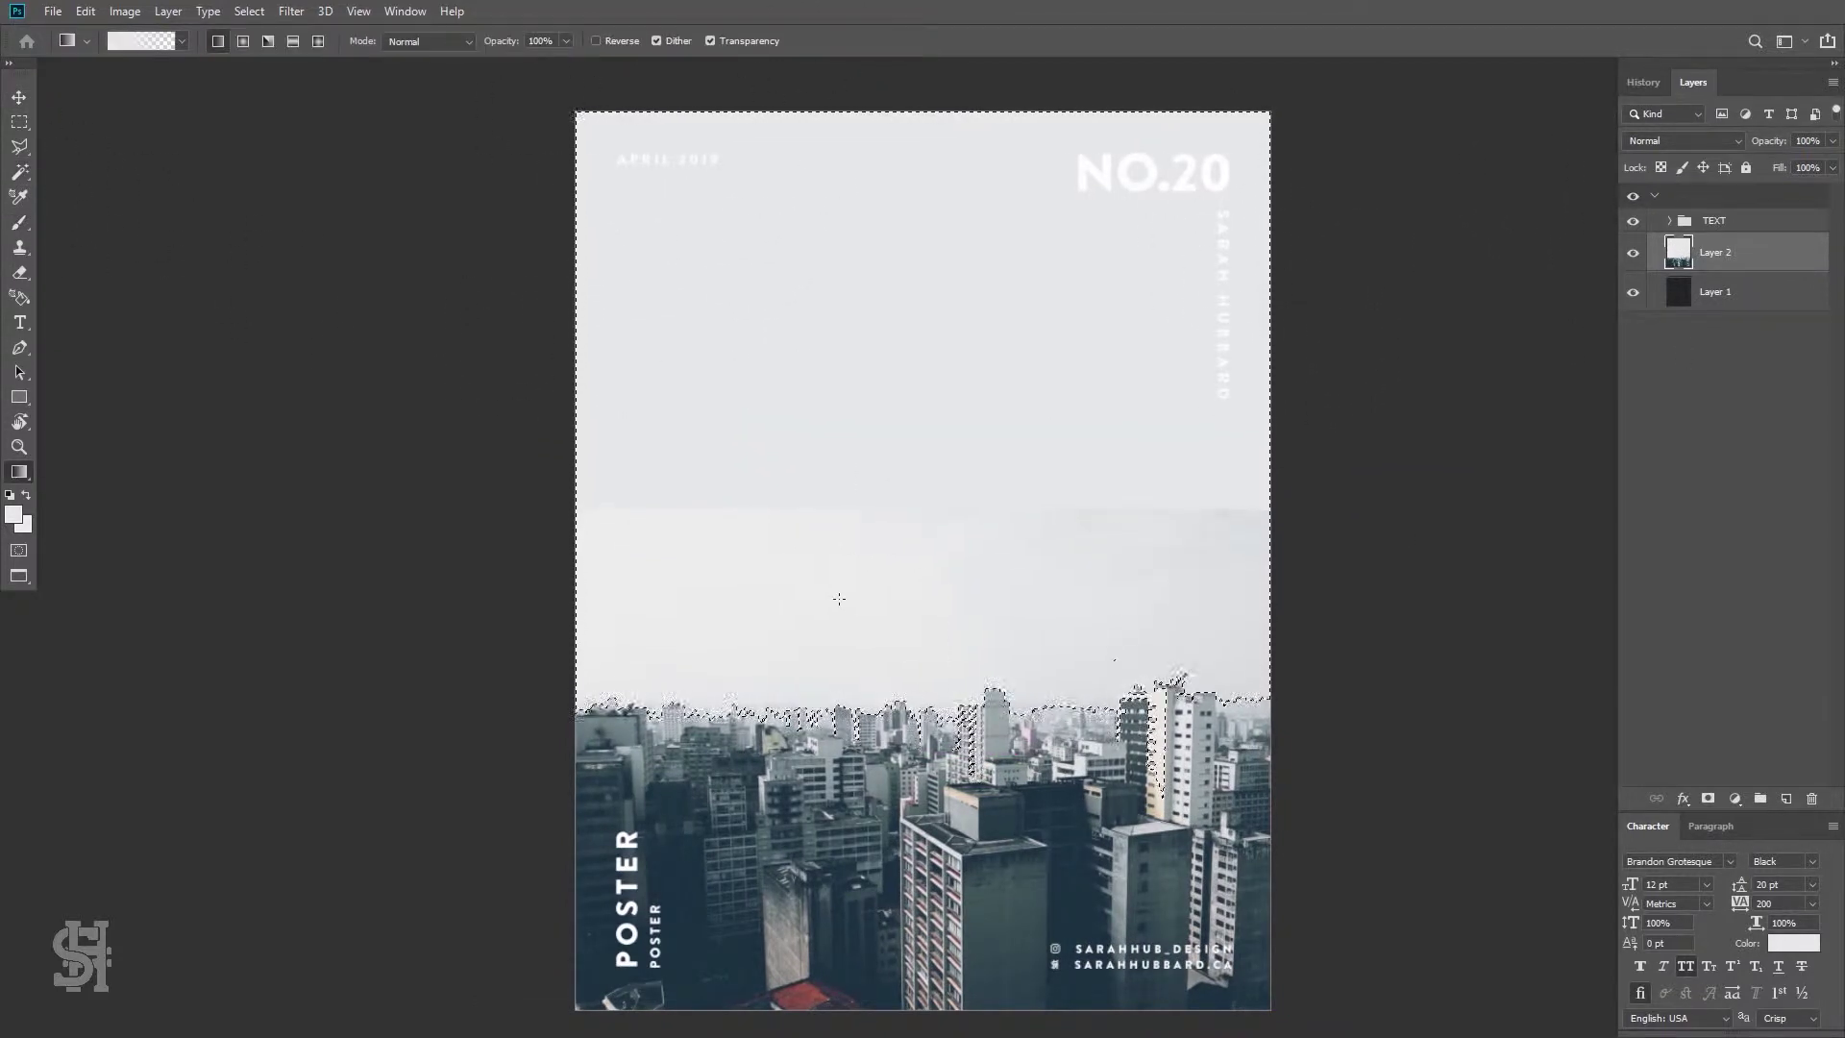
pyautogui.moveTo(866, 660); pyautogui.dragTo(866, 660)
pyautogui.click(249, 11)
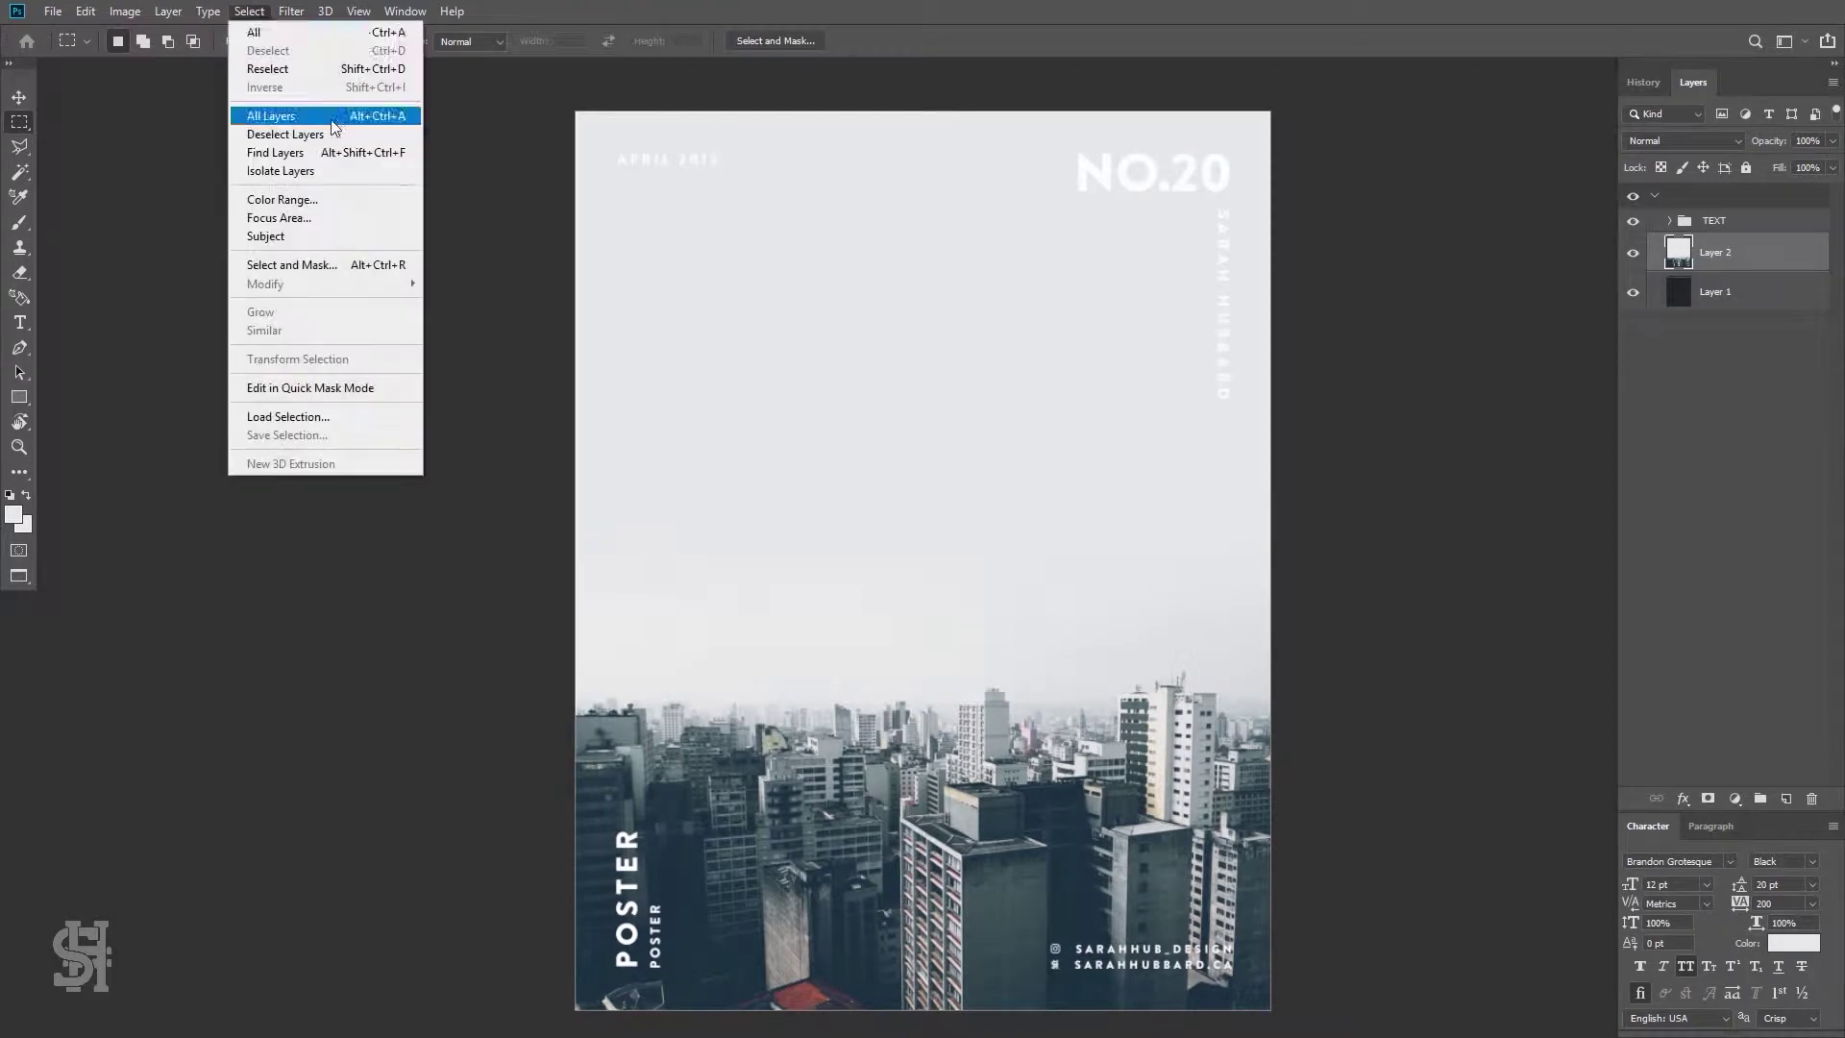
# Apply Camera Raw with more Clarity, a cooler Temperature, and lifted Shadows and Blacks
pyautogui.click(288, 37)
pyautogui.moveTo(976, 655); pyautogui.dragTo(1069, 656)
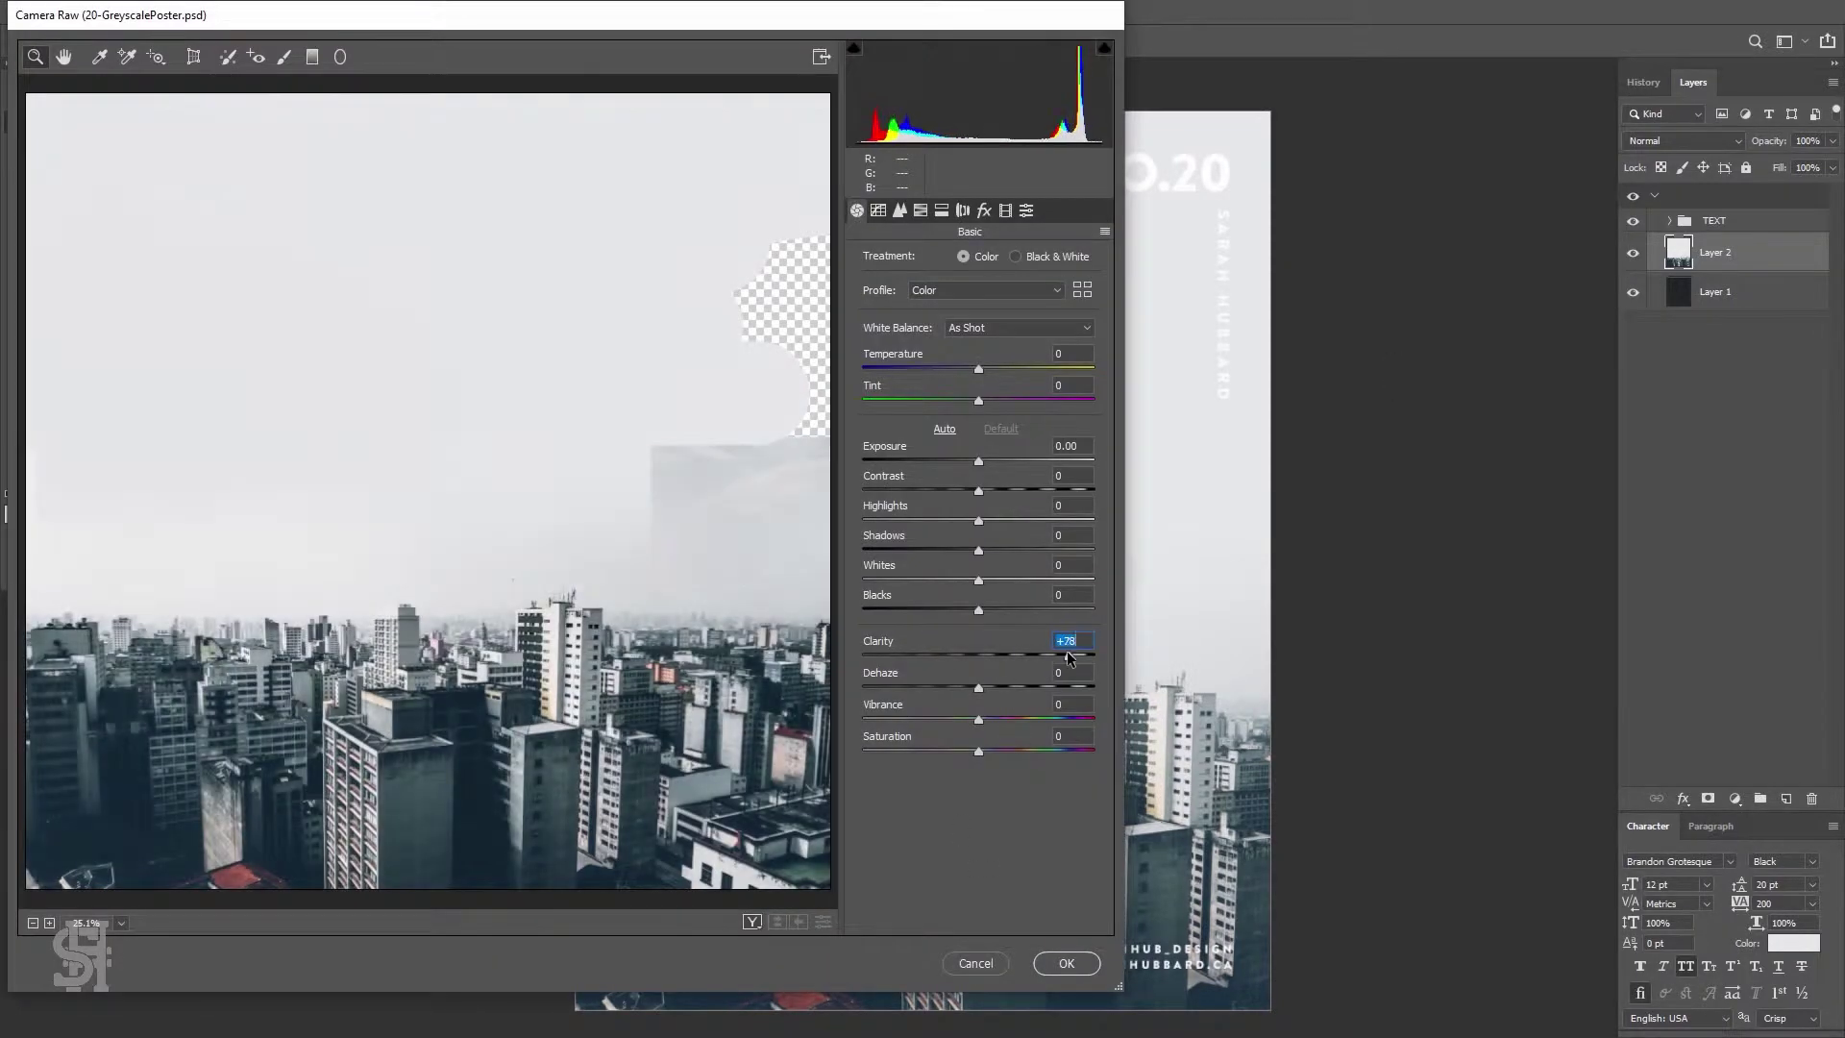
pyautogui.moveTo(976, 369); pyautogui.dragTo(955, 401)
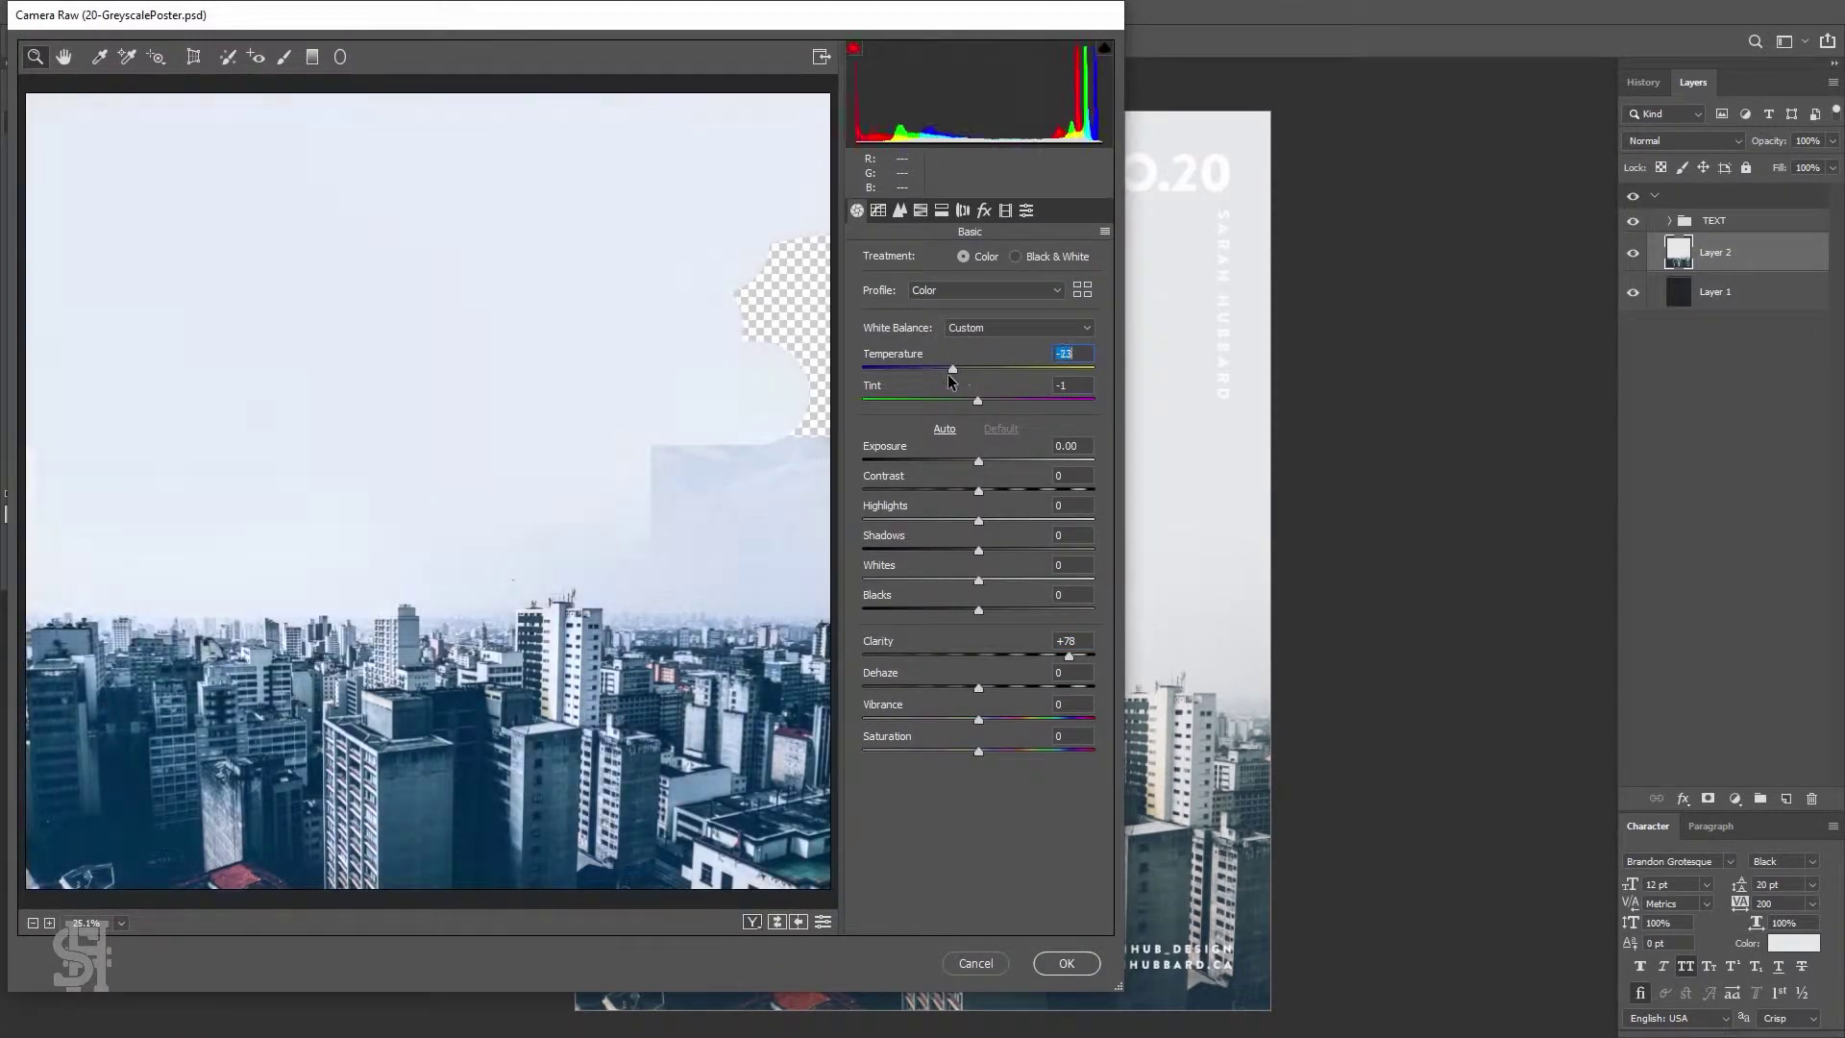
pyautogui.moveTo(957, 551)
pyautogui.mouseDown()
pyautogui.moveTo(985, 550)
pyautogui.moveTo(1054, 610)
pyautogui.mouseUp()
pyautogui.press('Return')
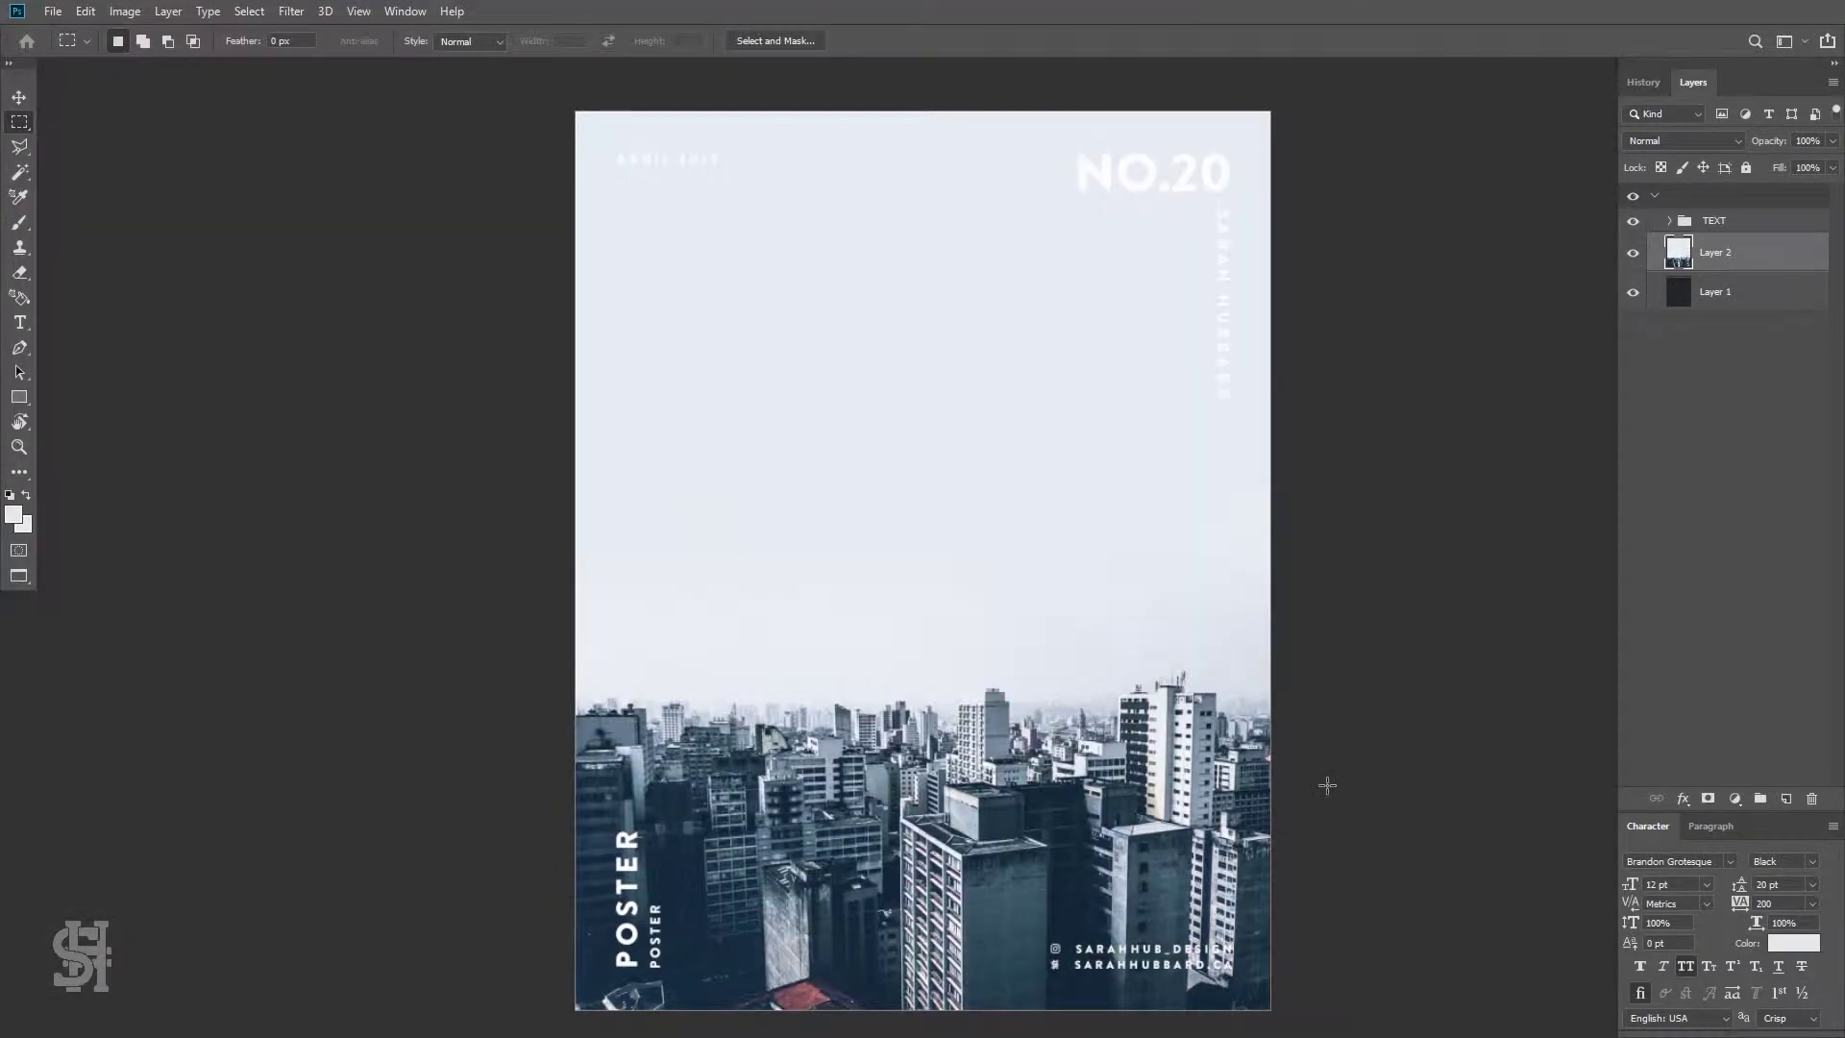
# Duplicate the photo layer, flip the copy vertically, erase its bottom, and merge the copies
pyautogui.rightClick(1719, 251)
pyautogui.click(1515, 279)
pyautogui.press('Return')
pyautogui.click(85, 11)
pyautogui.click(394, 679)
pyautogui.press('e')
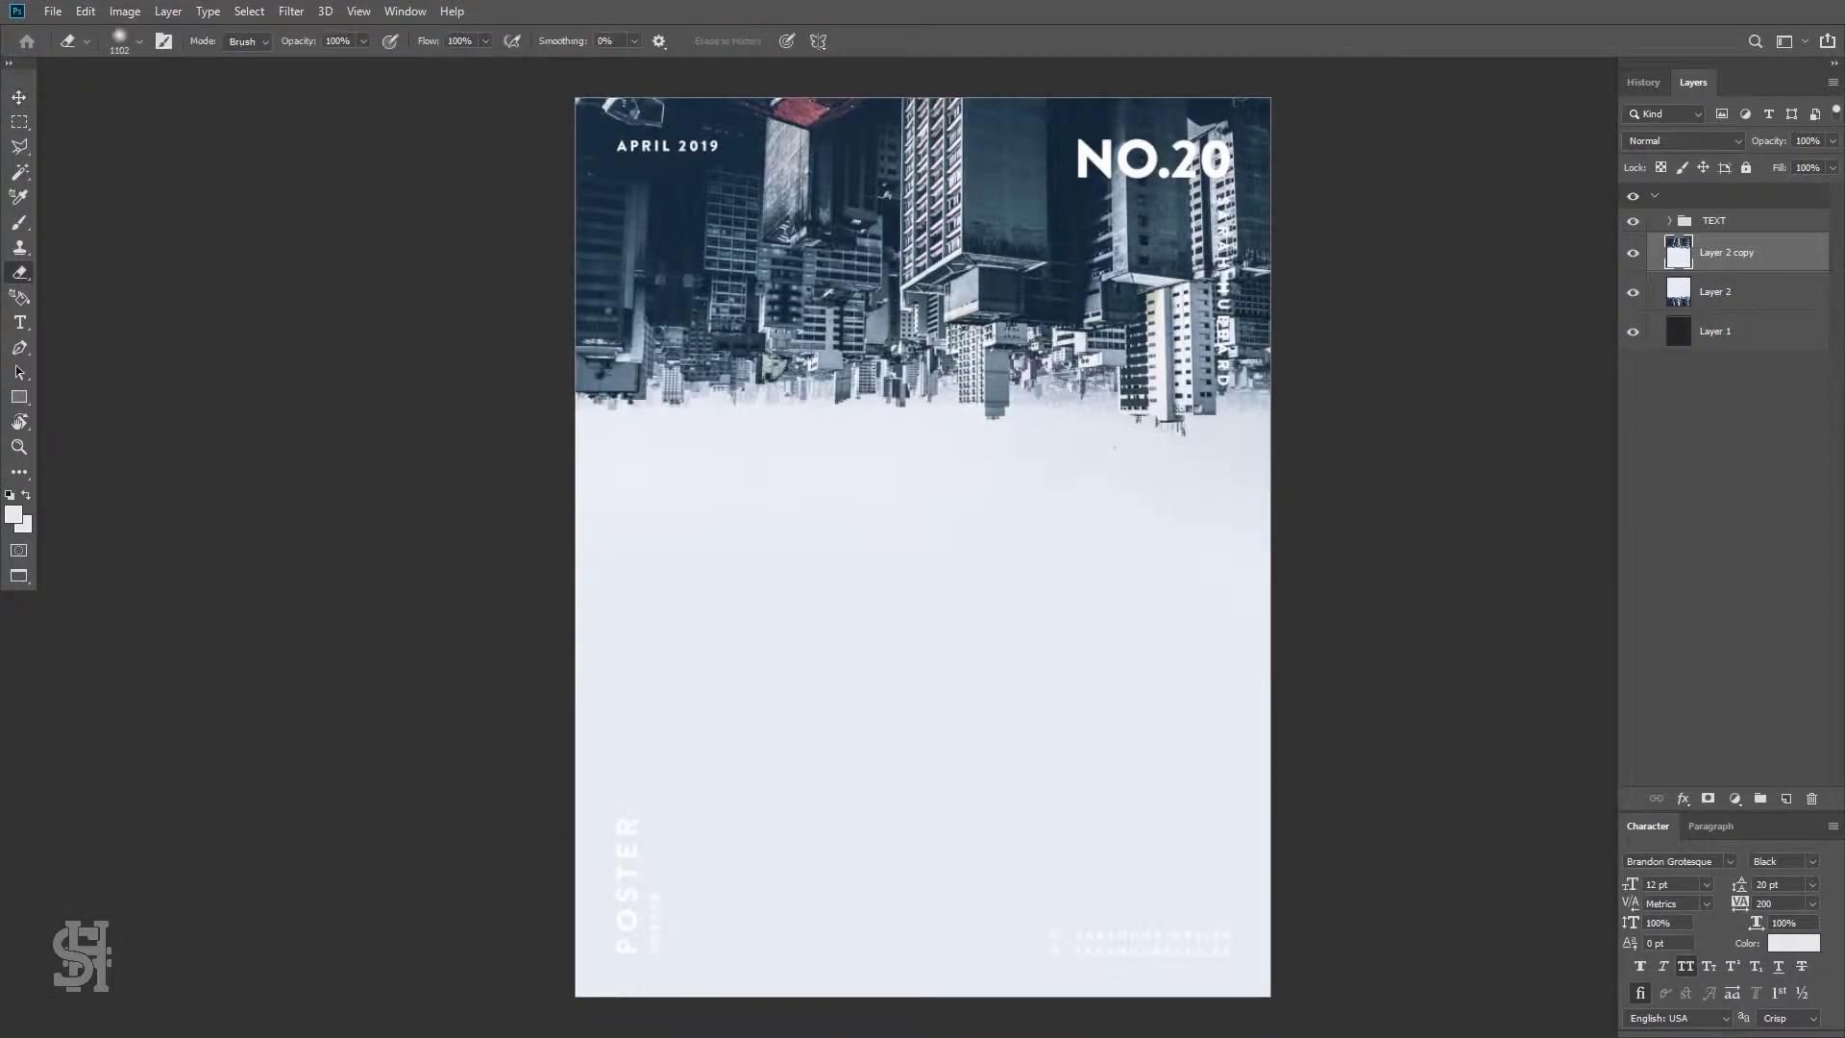
pyautogui.moveTo(769, 961); pyautogui.dragTo(1201, 720)
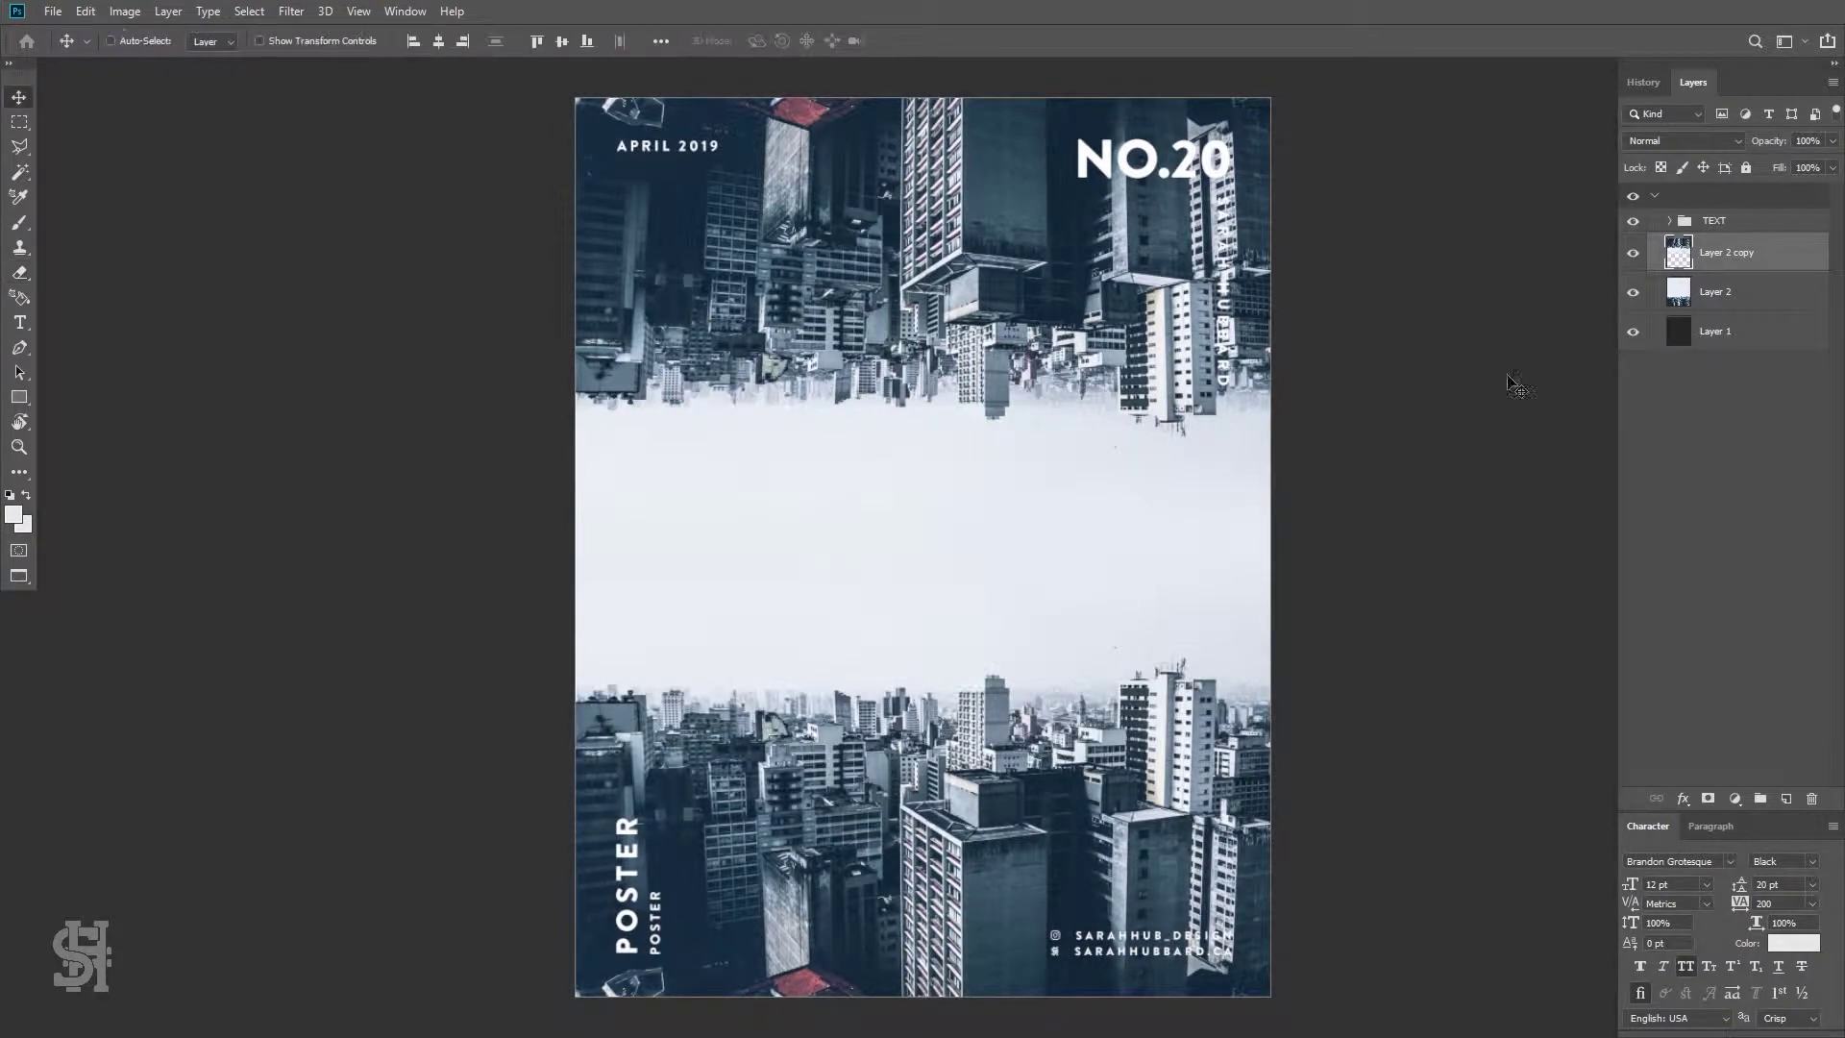
pyautogui.rightClick(1729, 317)
pyautogui.click(1518, 596)
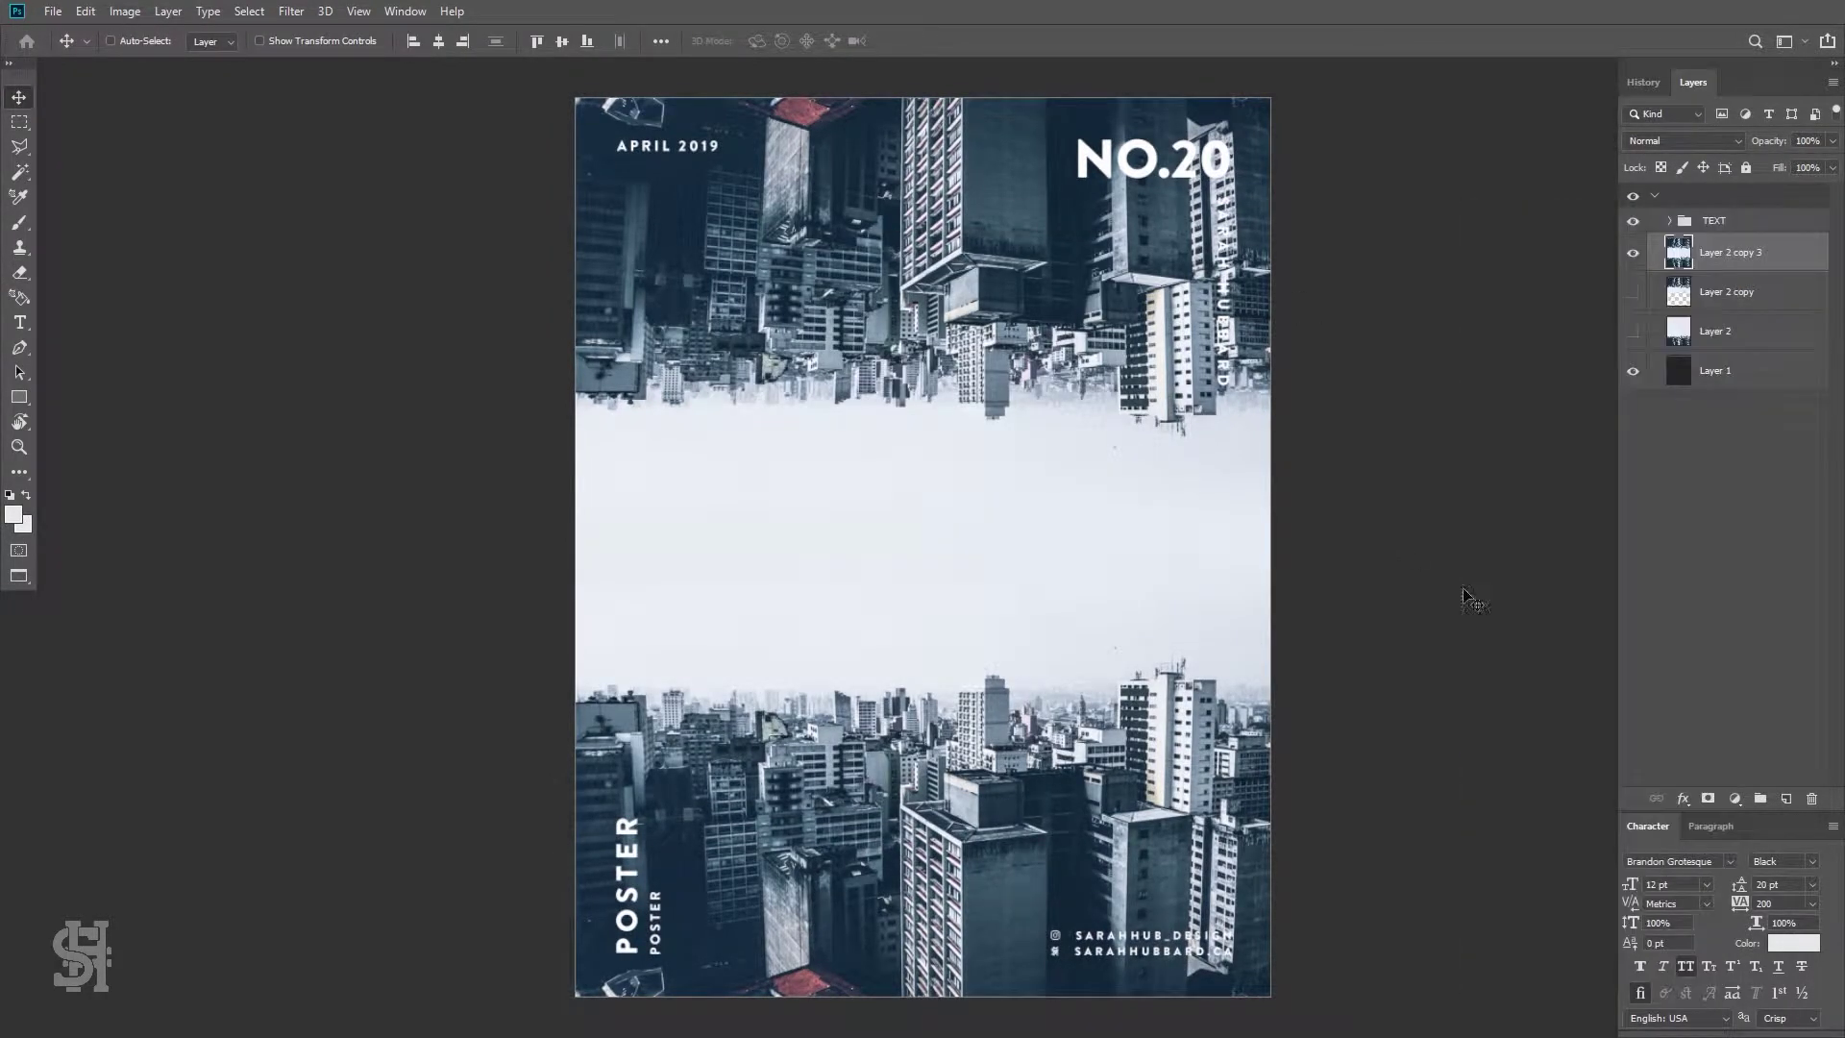
# Untick a colour channel in the merged layer's Blending Options and reshow the hidden photo layers
pyautogui.doubleClick(1784, 263)
pyautogui.click(1388, 408)
pyautogui.moveTo(1249, 252); pyautogui.dragTo(1005, 356)
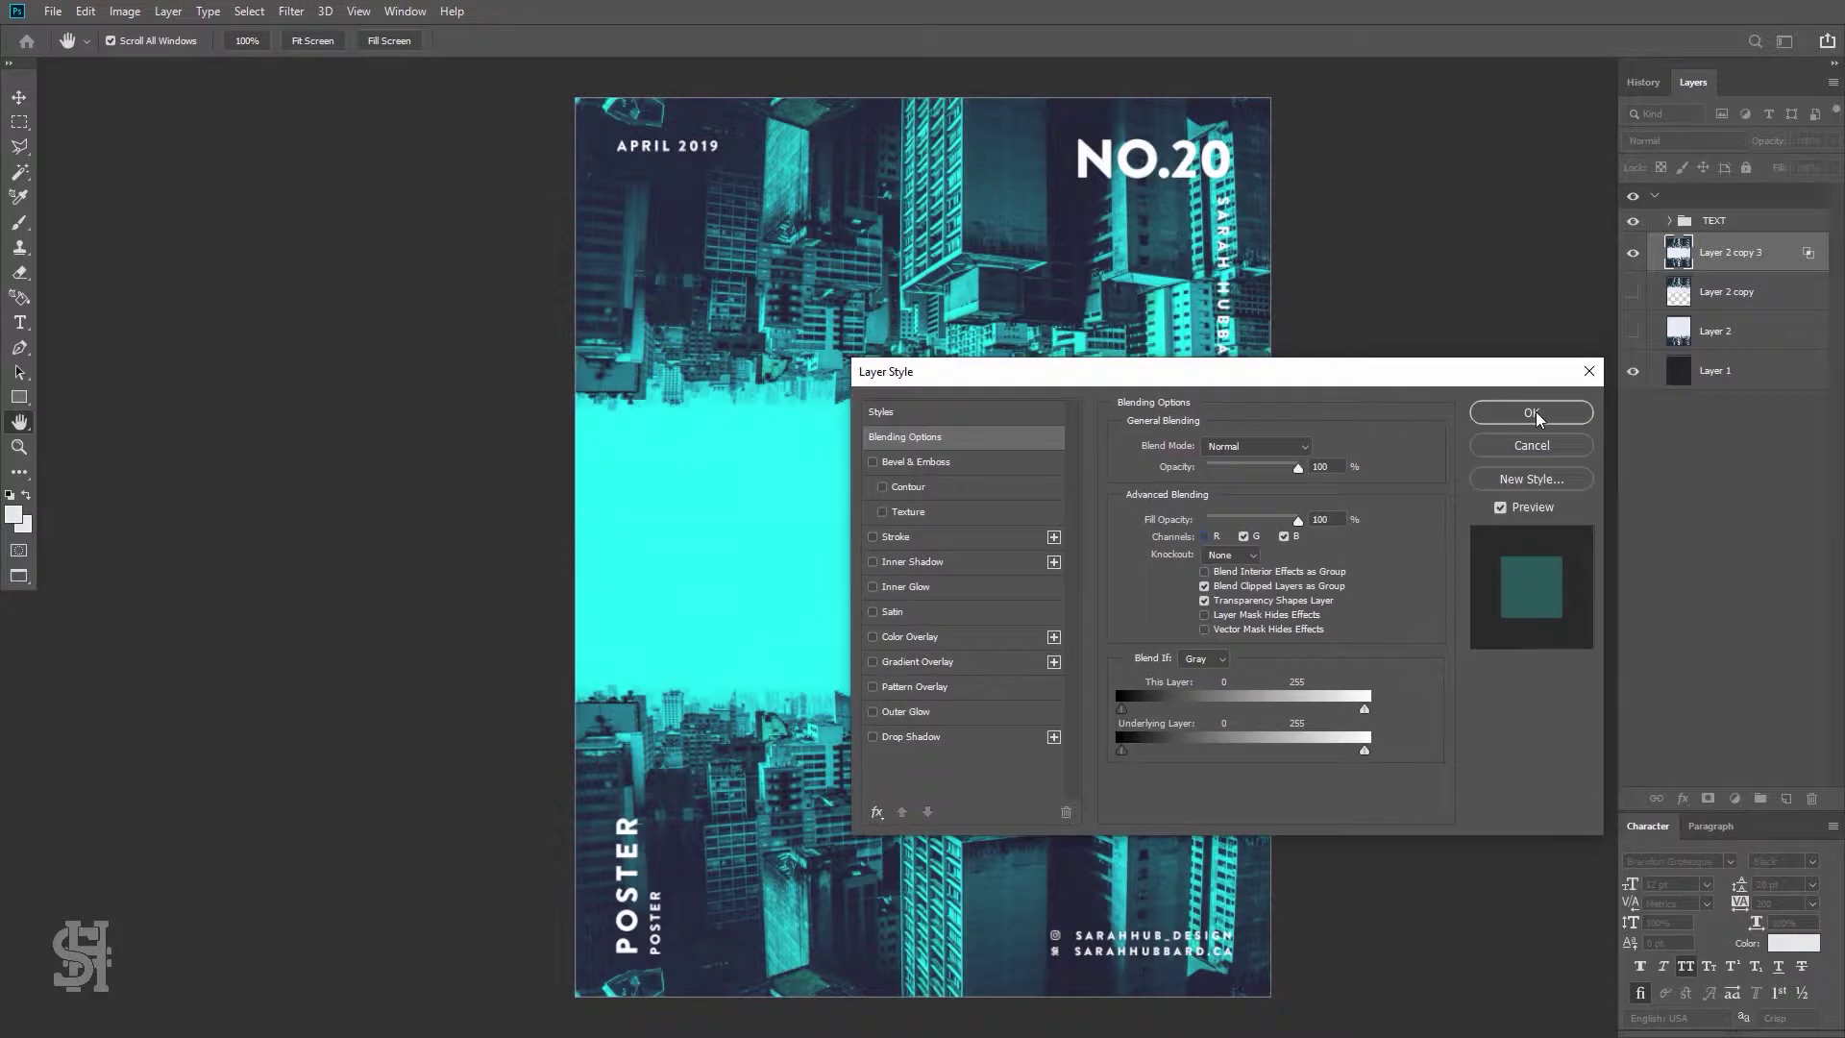
pyautogui.click(1532, 411)
pyautogui.click(1632, 330)
pyautogui.click(1632, 291)
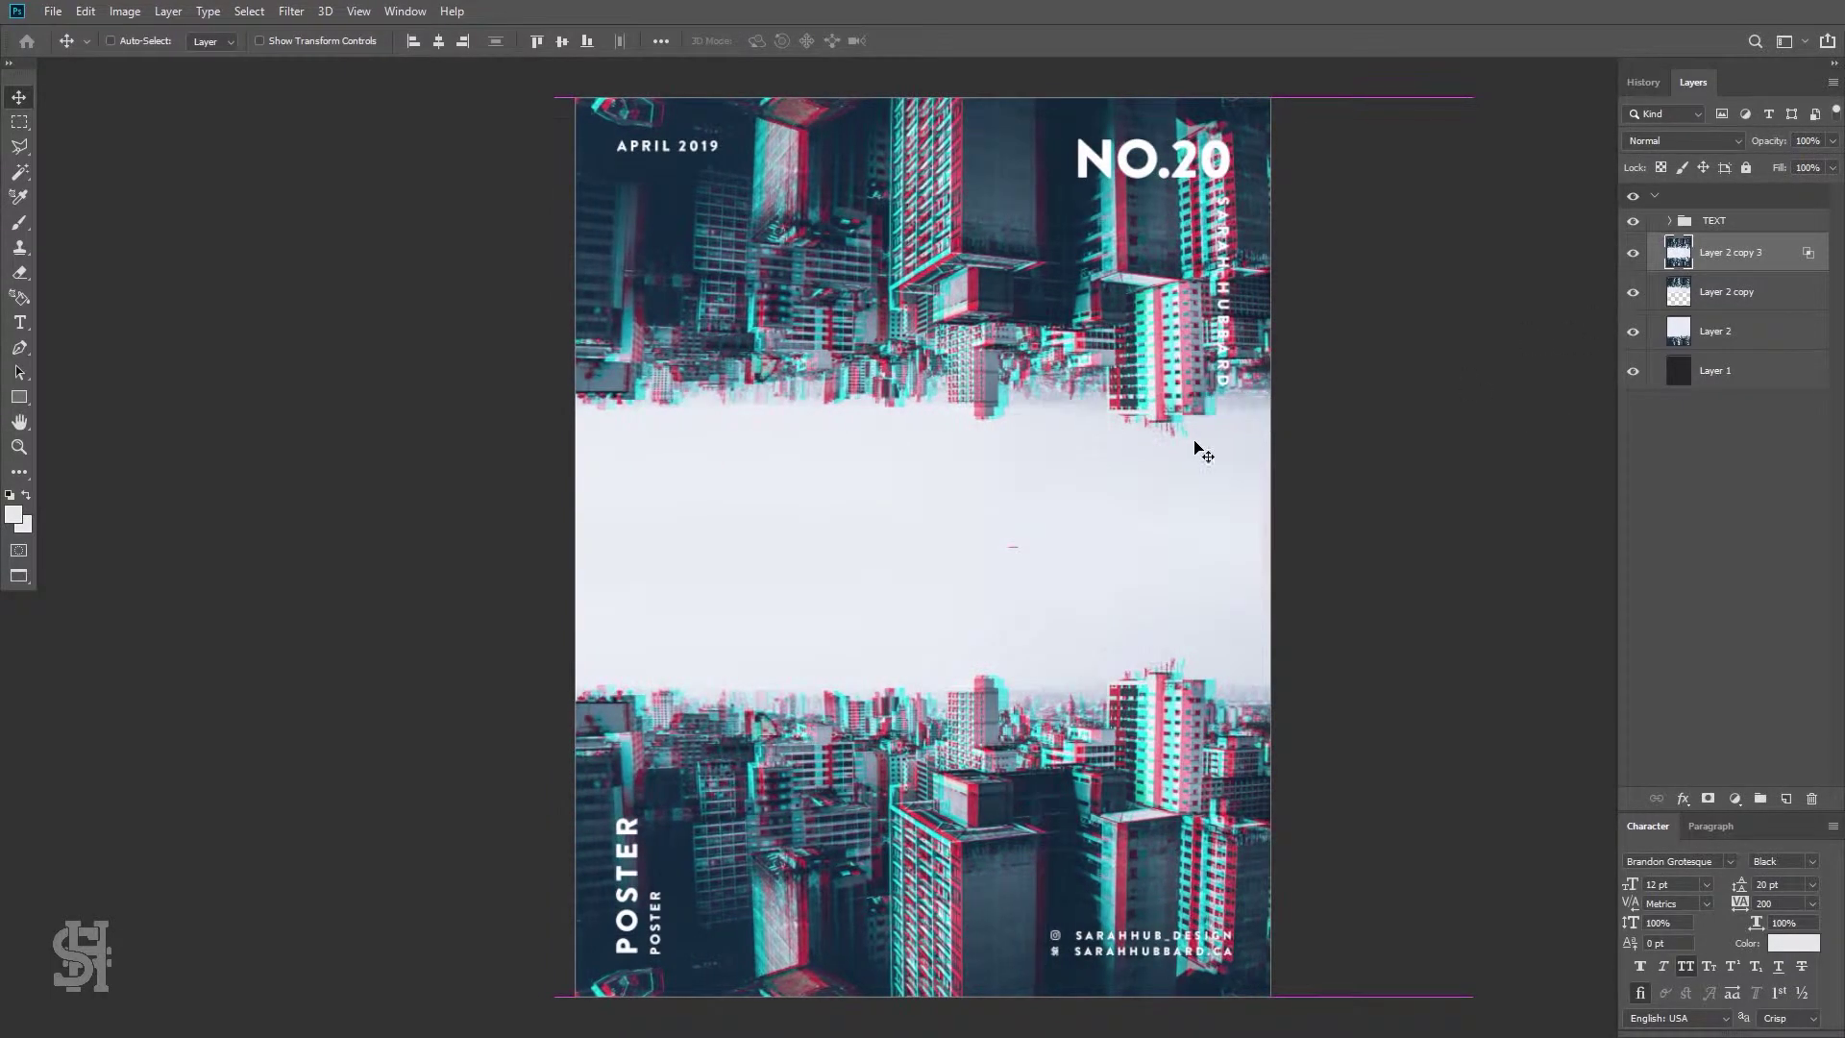
# Duplicate the layer, change the copy's colour channels, and offset it for the RGB split
pyautogui.rightClick(1720, 252)
pyautogui.click(1585, 300)
pyautogui.click(1080, 284)
pyautogui.doubleClick(1784, 252)
pyautogui.click(1261, 482)
pyautogui.click(1531, 411)
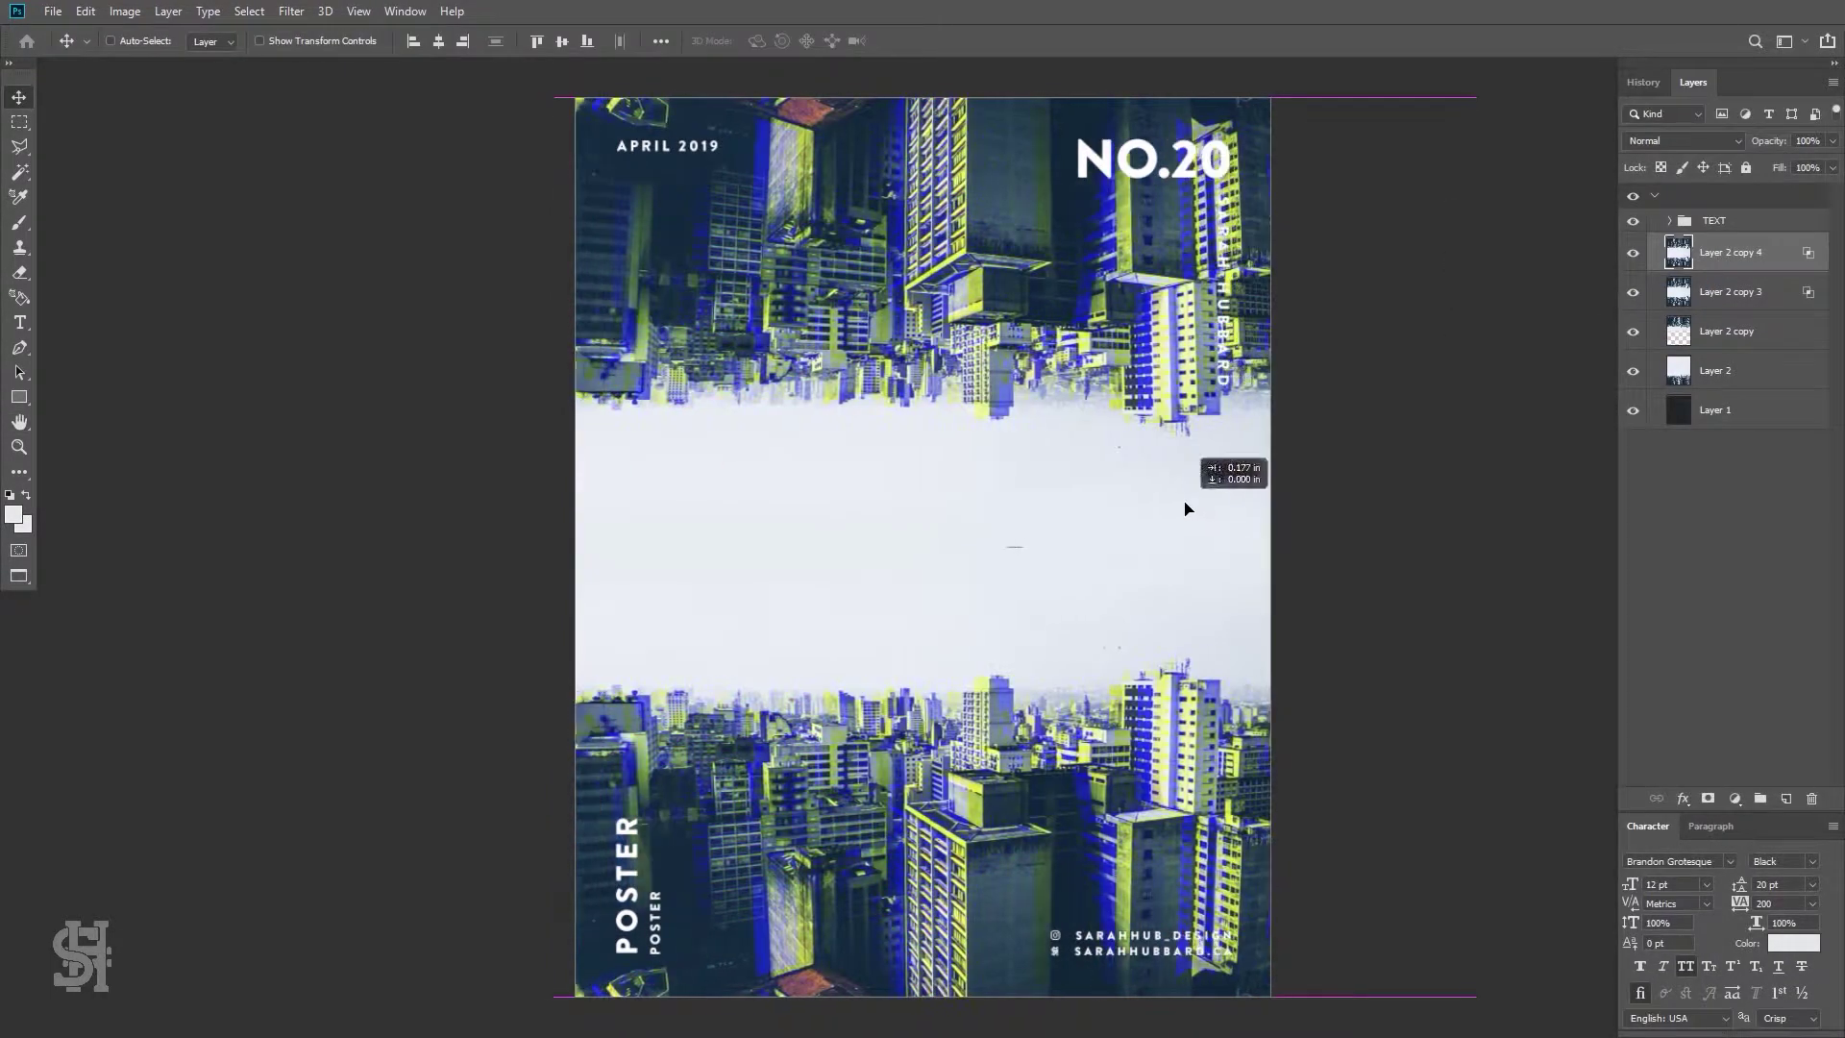
pyautogui.moveTo(1223, 461); pyautogui.dragTo(1223, 487)
# Try the Saturation blend mode, nudge Layer 2 copy 3 left, then undo the extra copy
pyautogui.click(1682, 140)
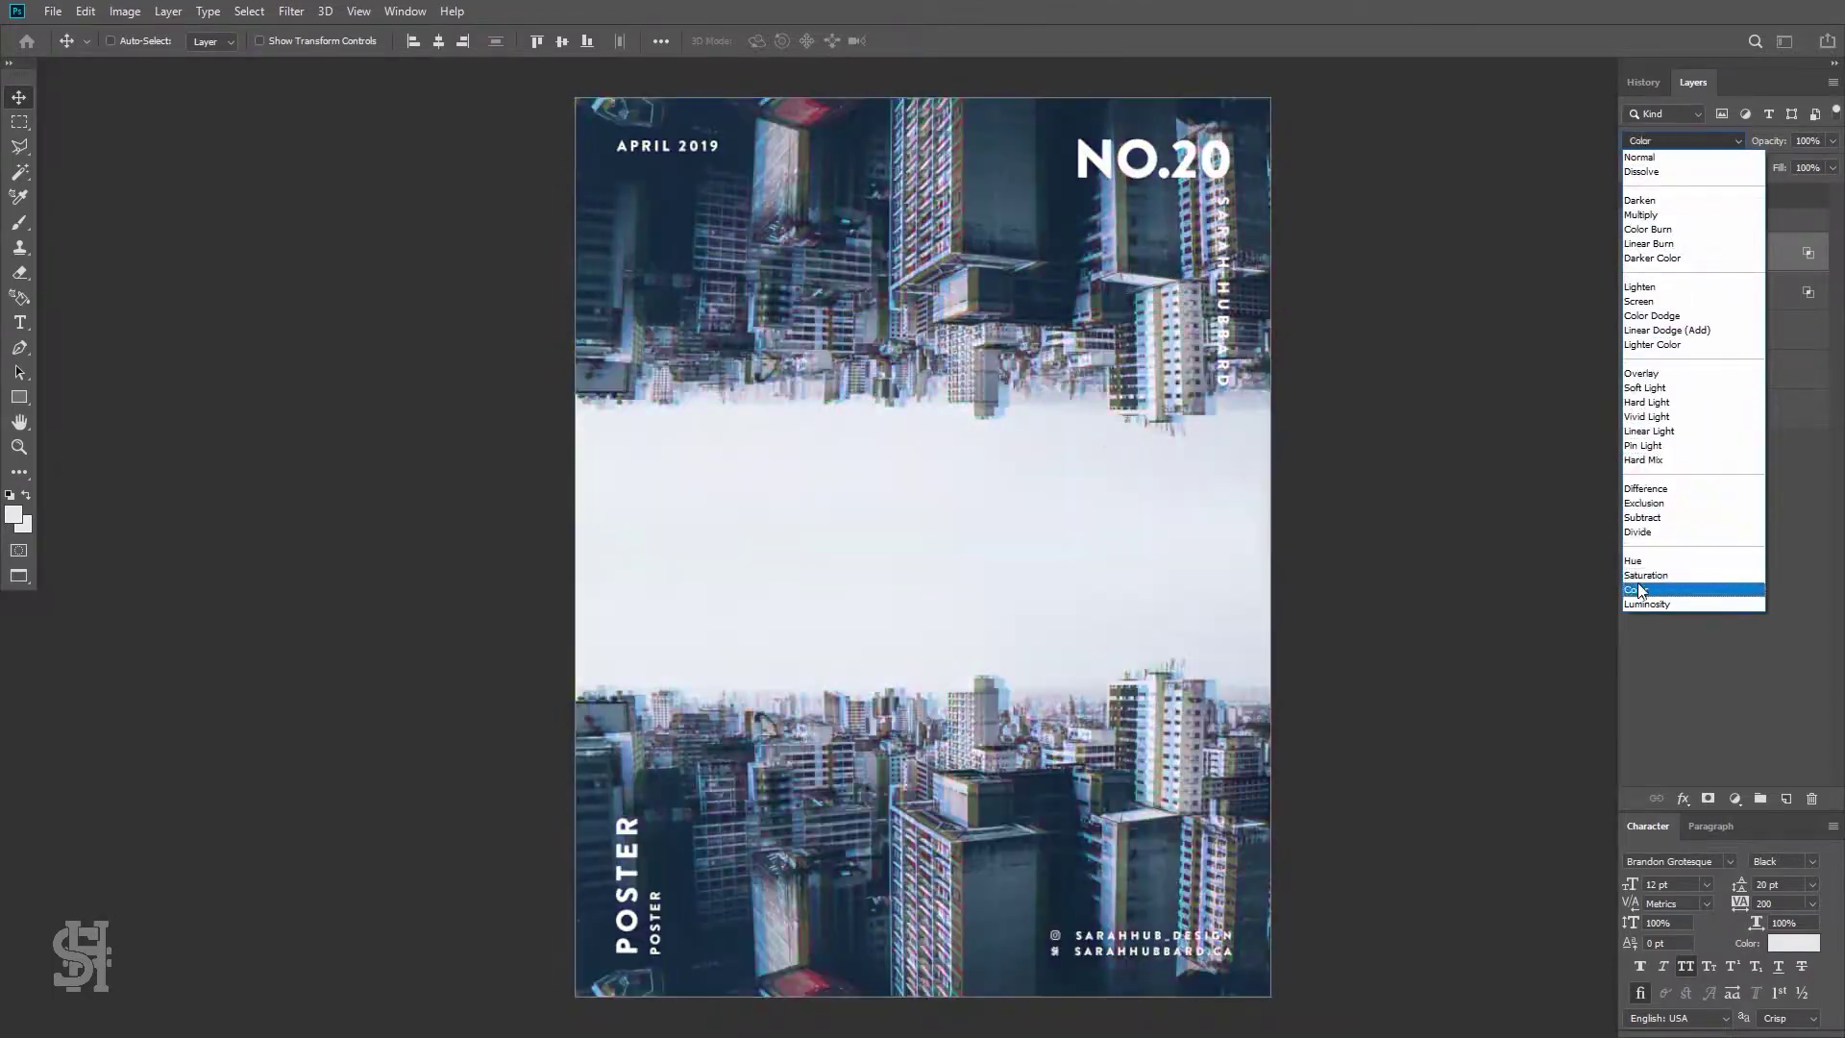
pyautogui.click(1645, 575)
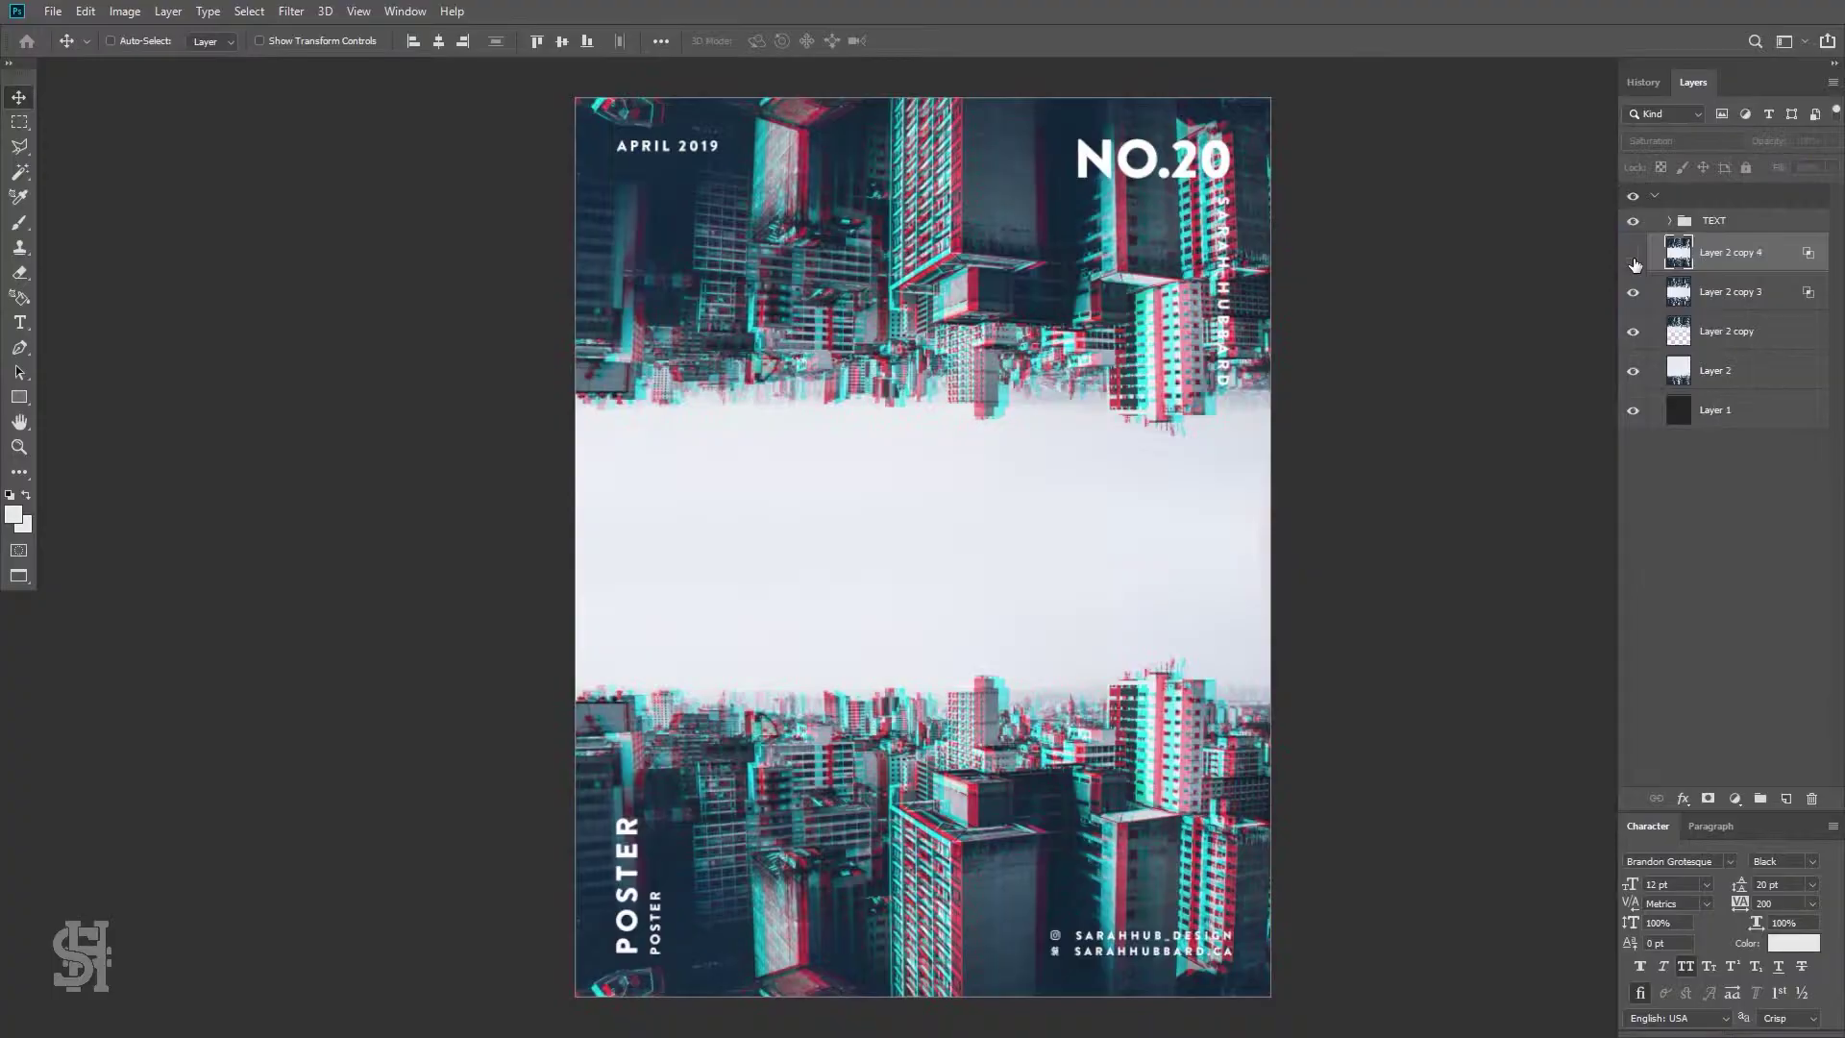
pyautogui.click(1719, 291)
pyautogui.moveTo(1370, 579); pyautogui.dragTo(1362, 578)
pyautogui.hotkey('ctrl', 'z')
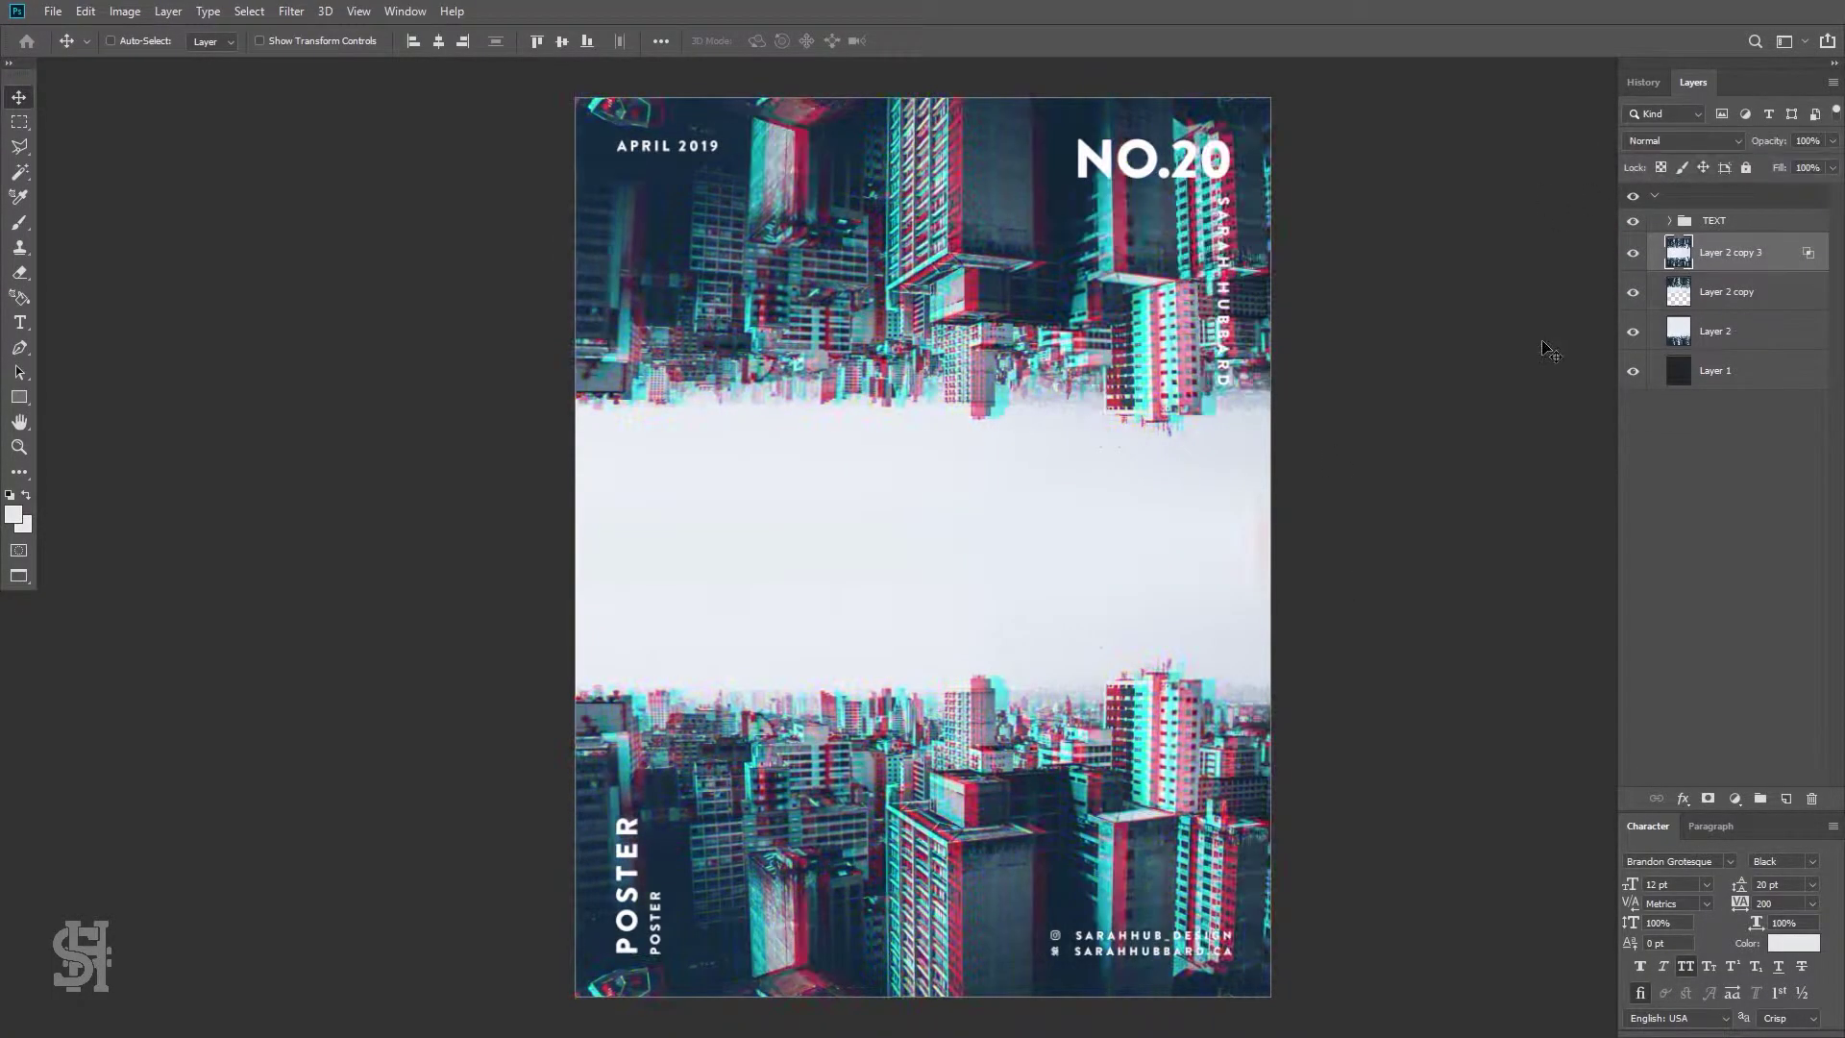
# With guides shown, draw a rectangle with no fill and a 53 px white stroke
pyautogui.hotkey('ctrl', ';')
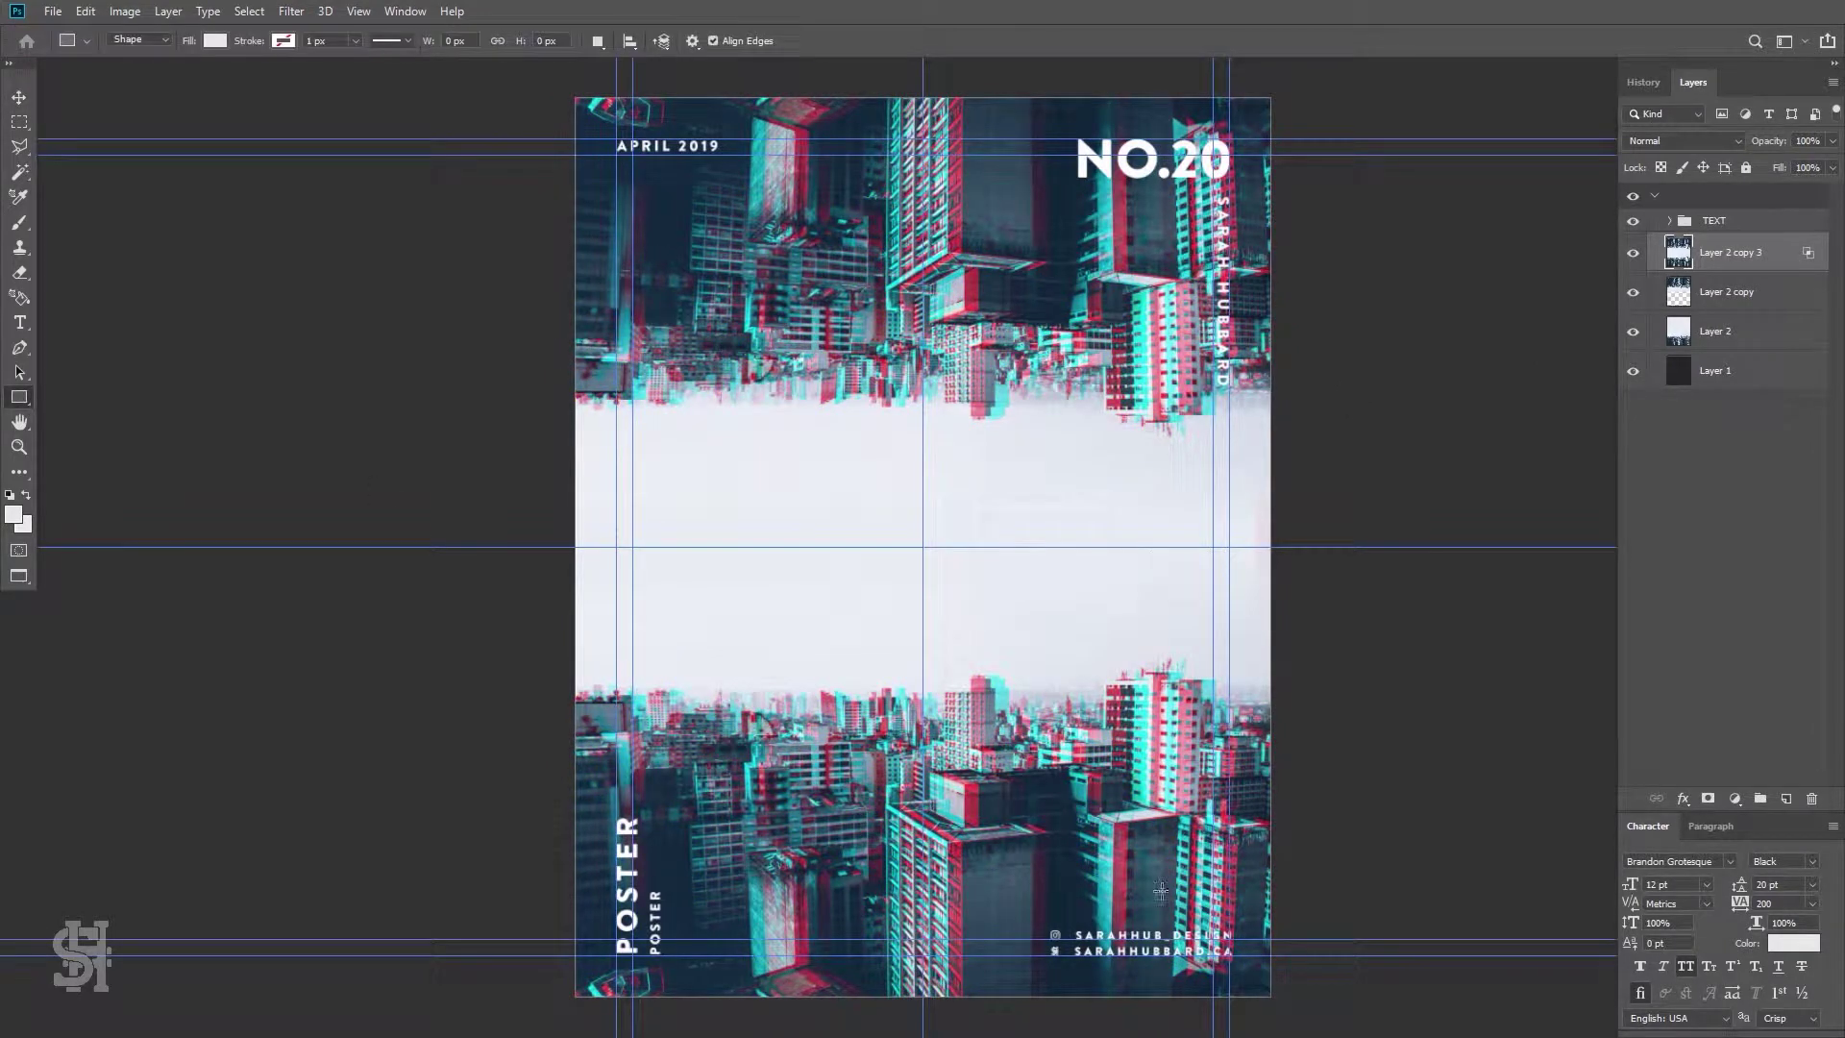
pyautogui.moveTo(1216, 941); pyautogui.dragTo(1216, 948)
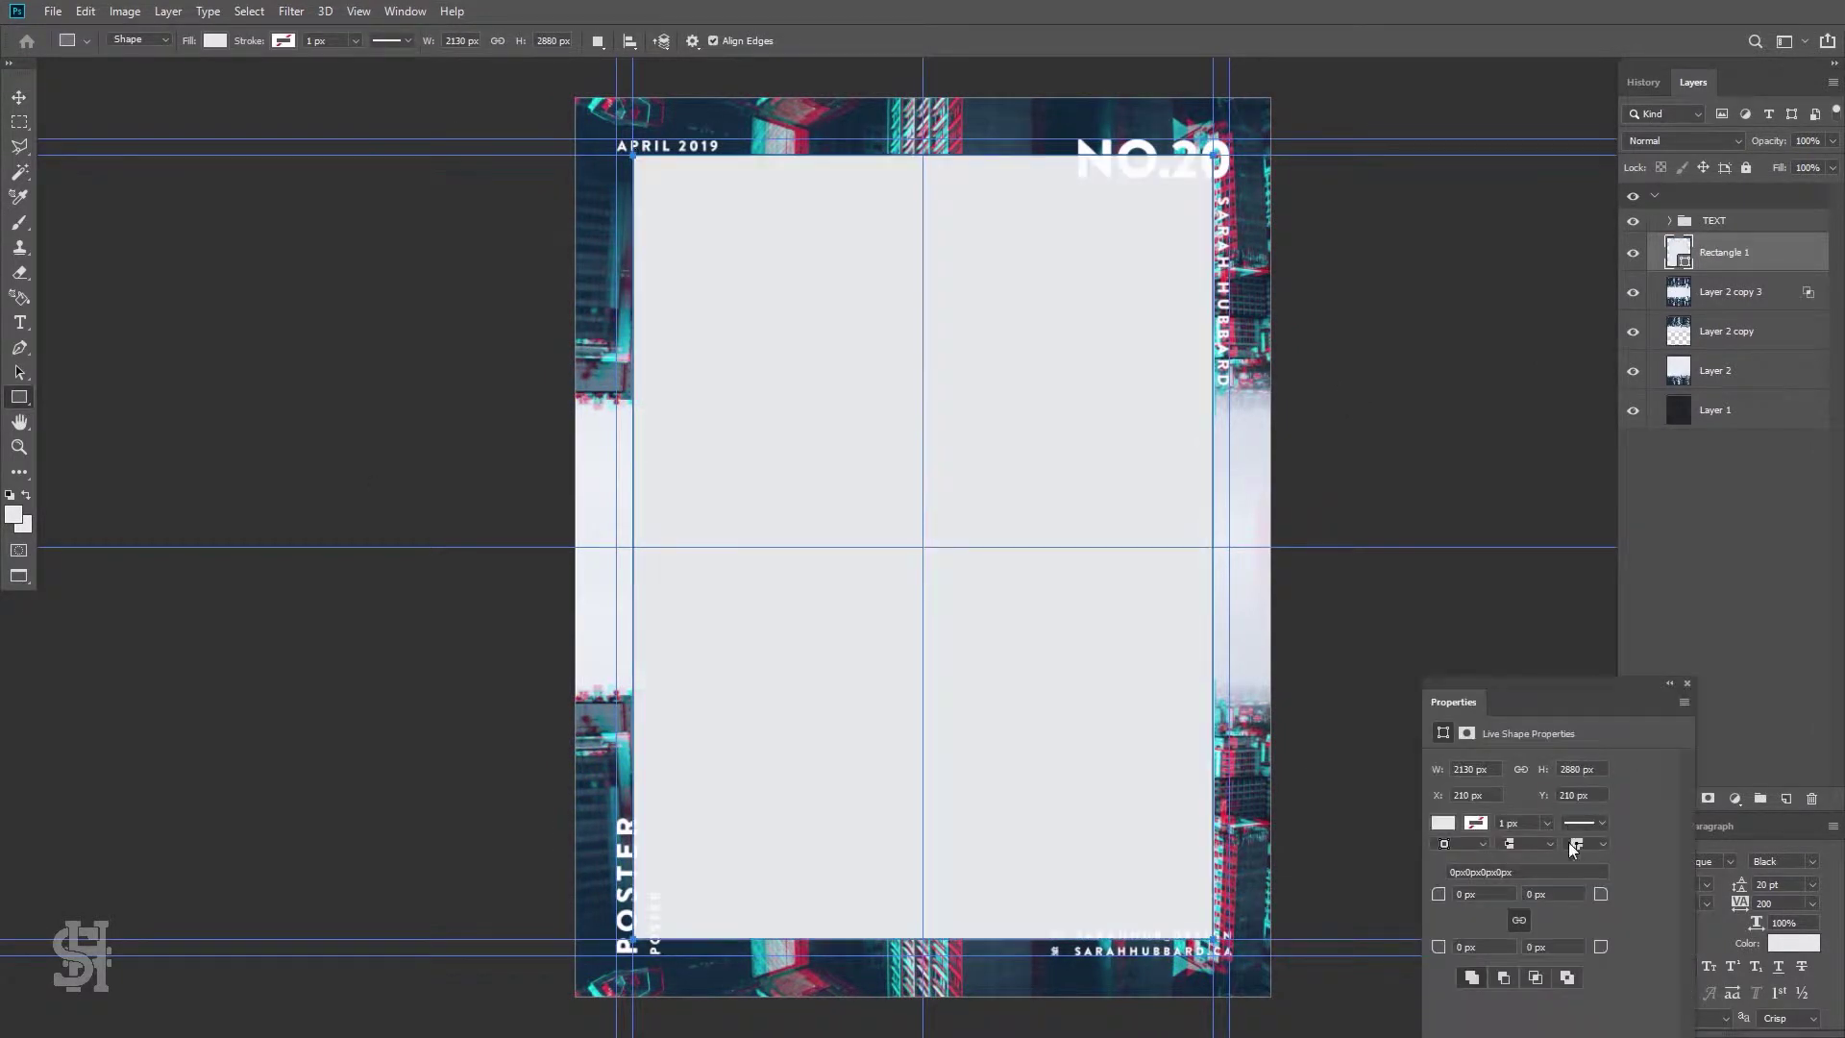
pyautogui.click(1456, 729)
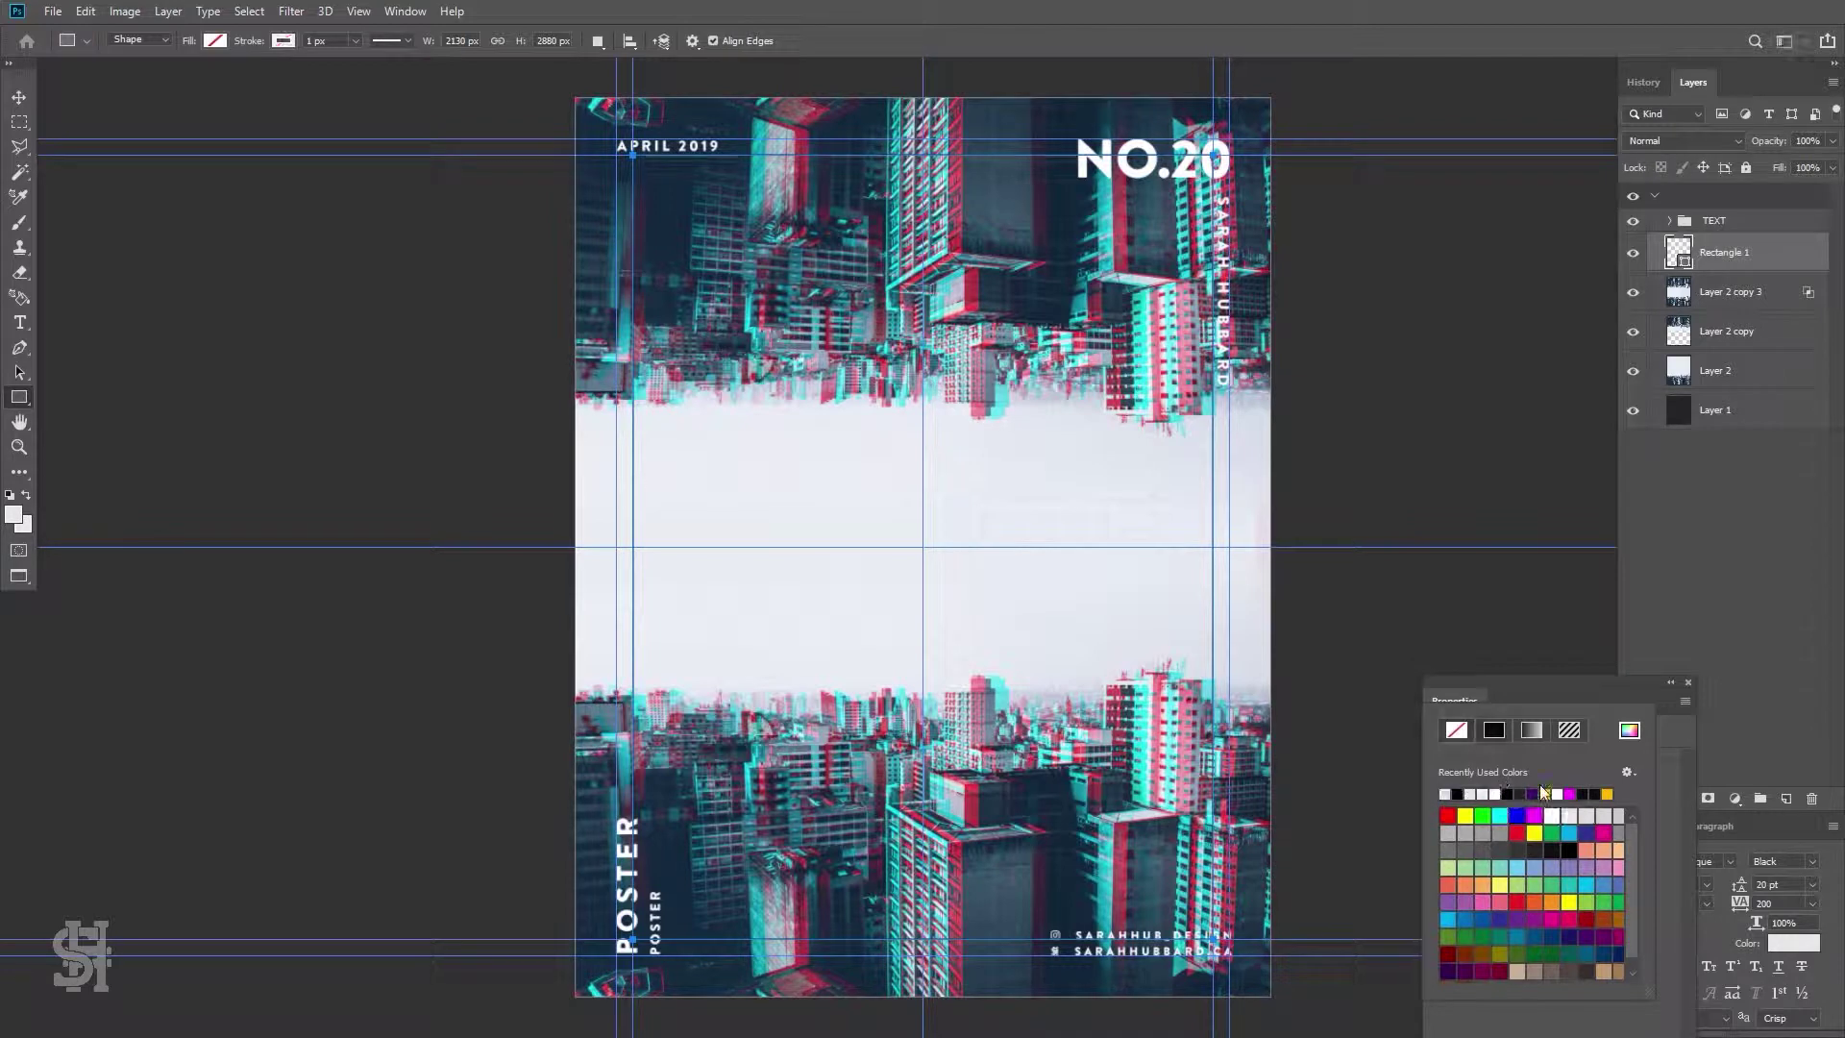
pyautogui.click(1546, 822)
pyautogui.moveTo(1528, 828); pyautogui.dragTo(1566, 845)
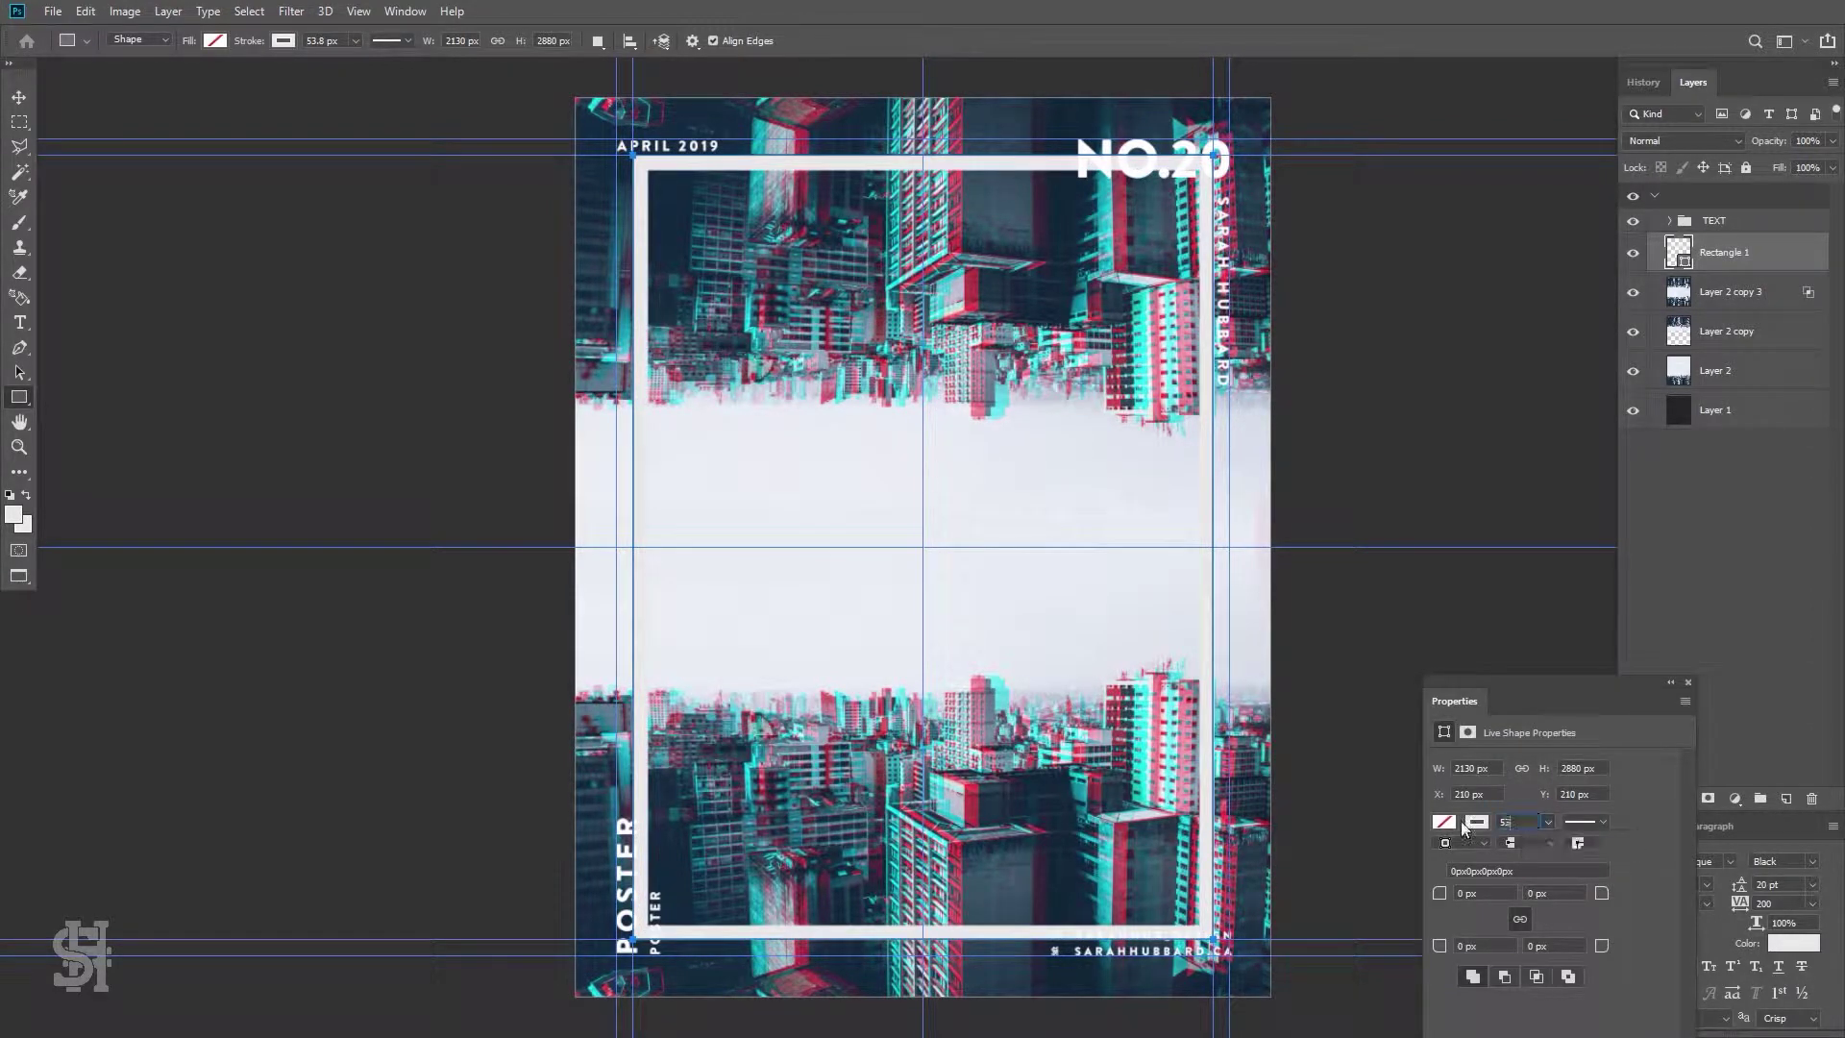
# Hide the guides, move the white frame down-left, and transform it narrower and shorter
pyautogui.press('v')
pyautogui.hotkey('ctrl', ';')
pyautogui.moveTo(1016, 190); pyautogui.dragTo(1005, 229)
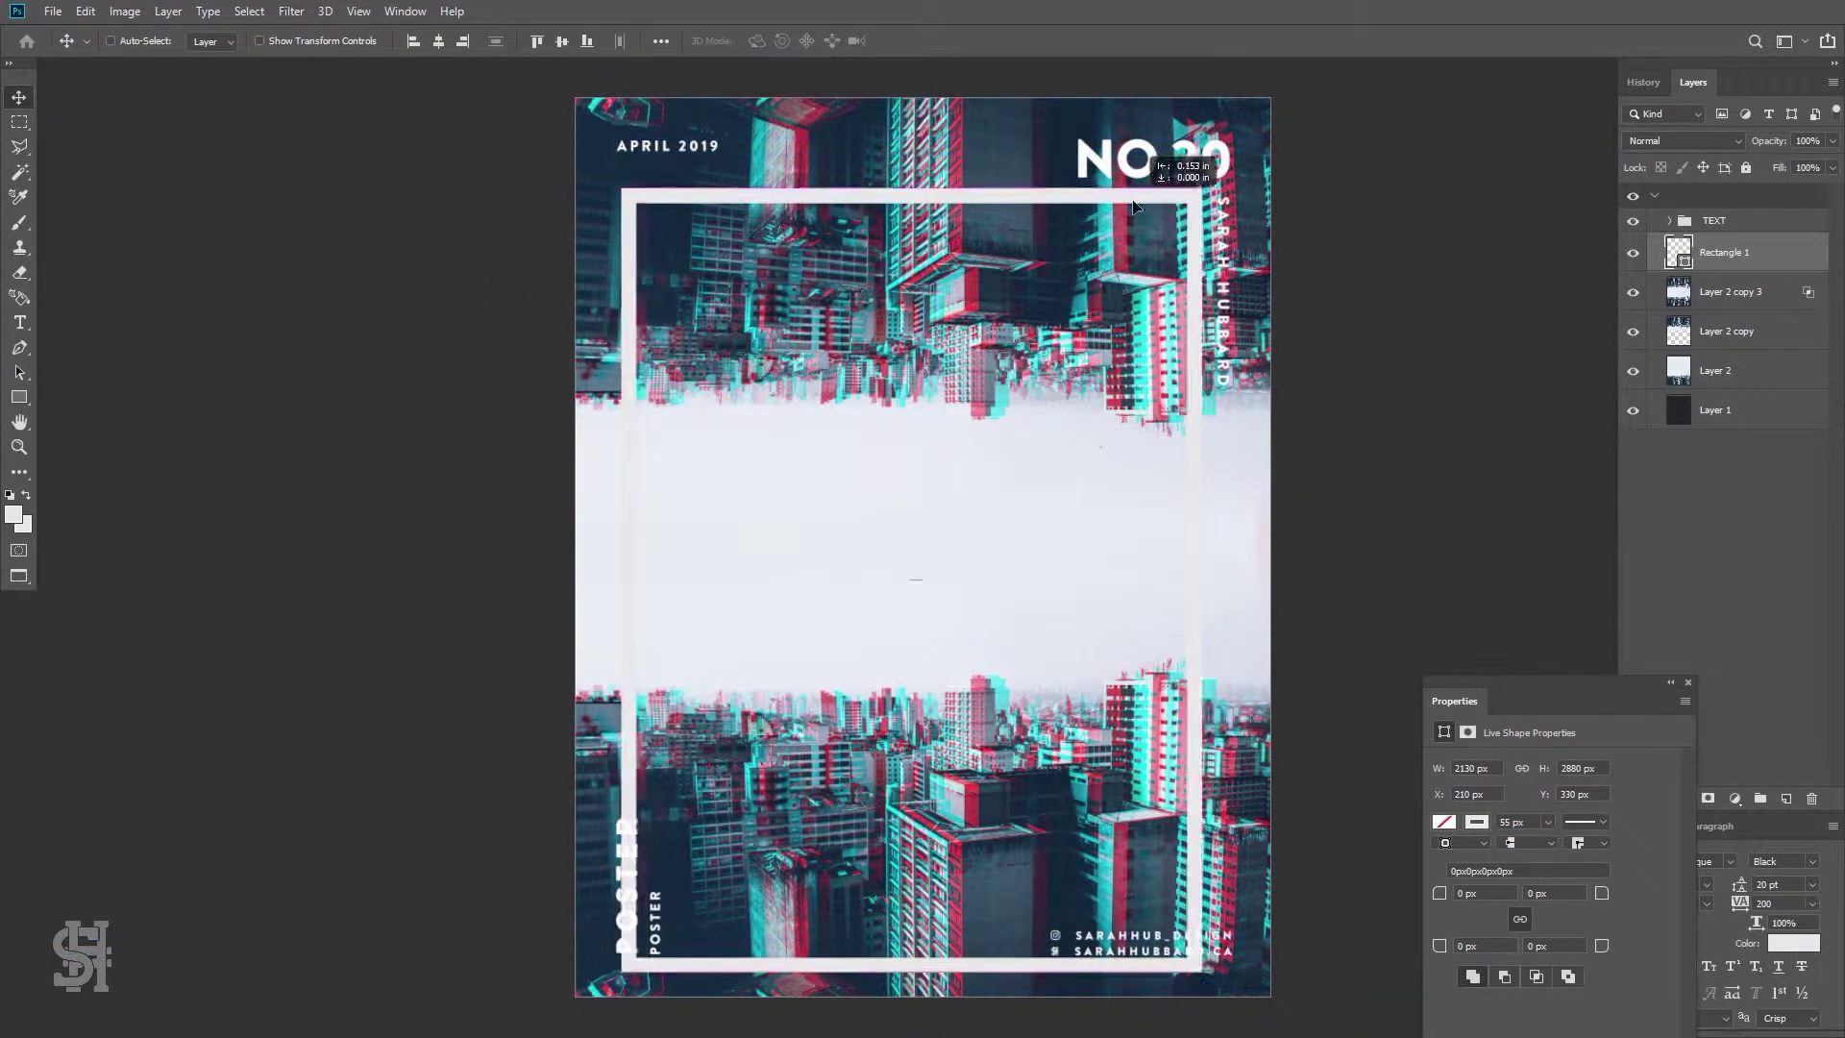
pyautogui.hotkey('ctrl', 't')
pyautogui.moveTo(624, 582); pyautogui.dragTo(692, 573)
pyautogui.moveTo(946, 973); pyautogui.dragTo(964, 951)
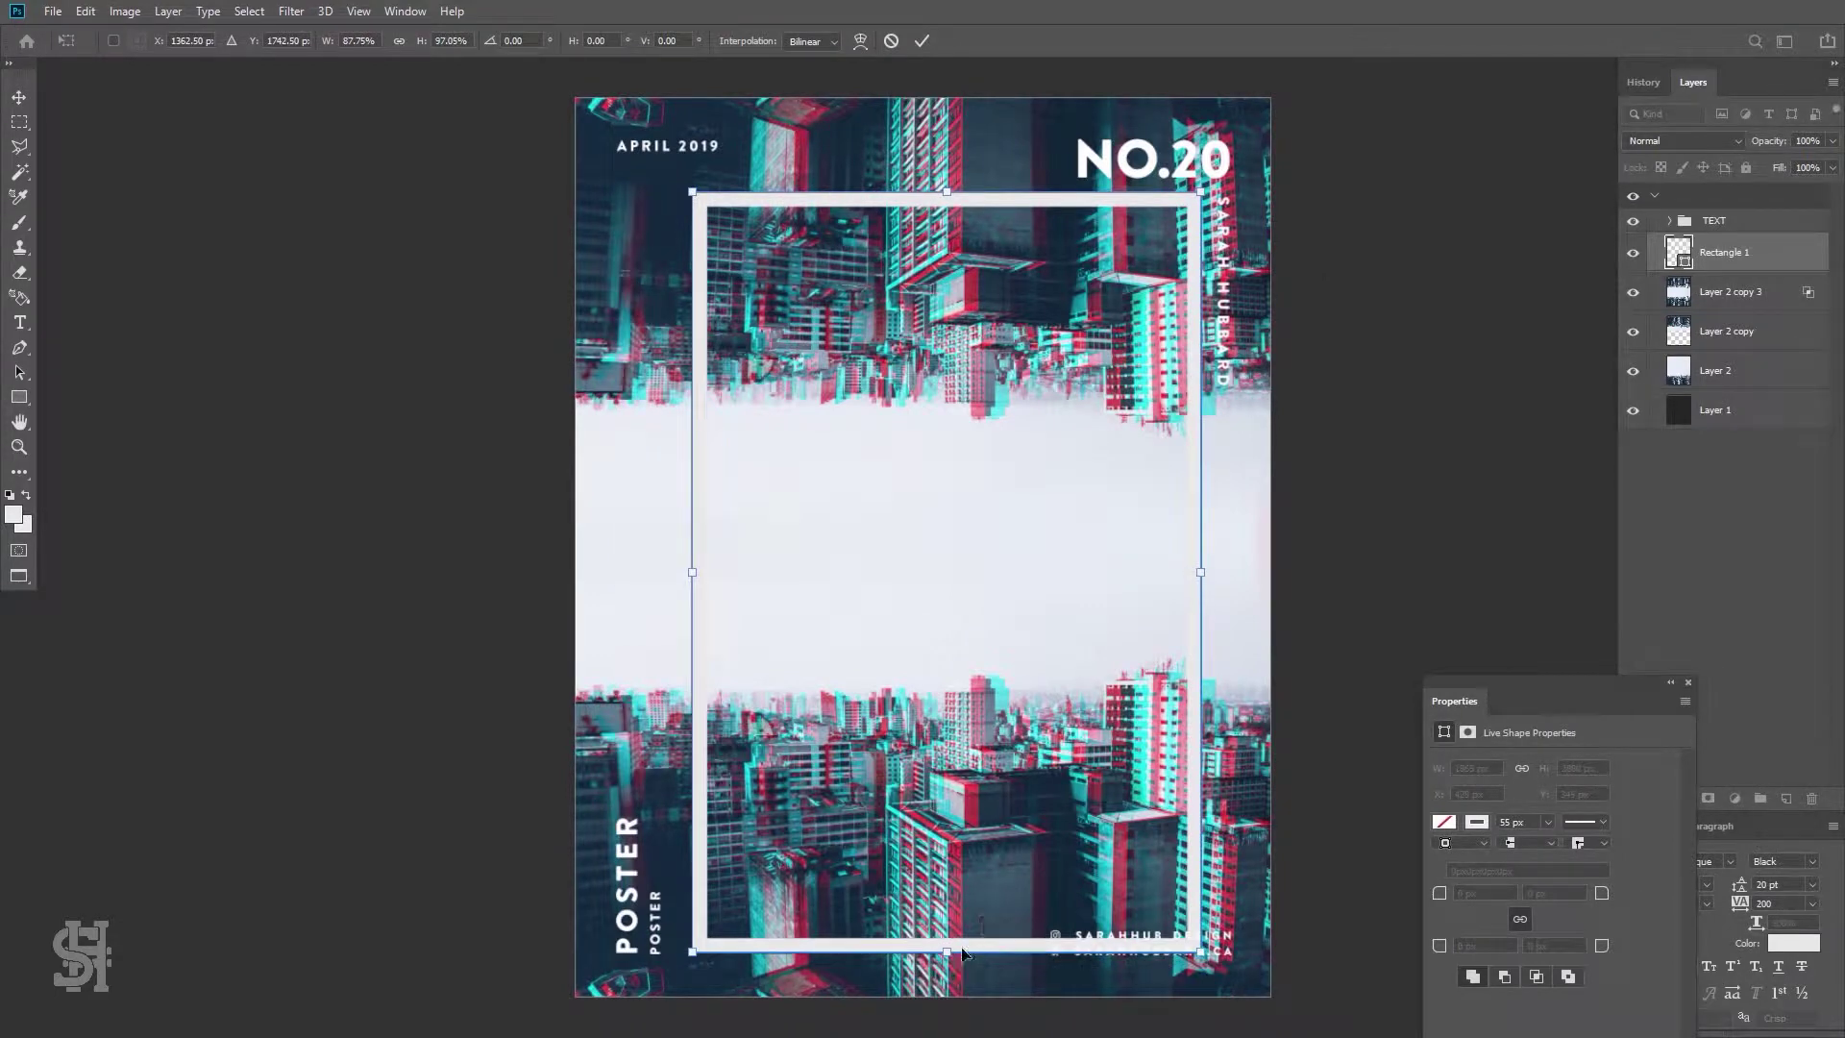
pyautogui.press('Return')
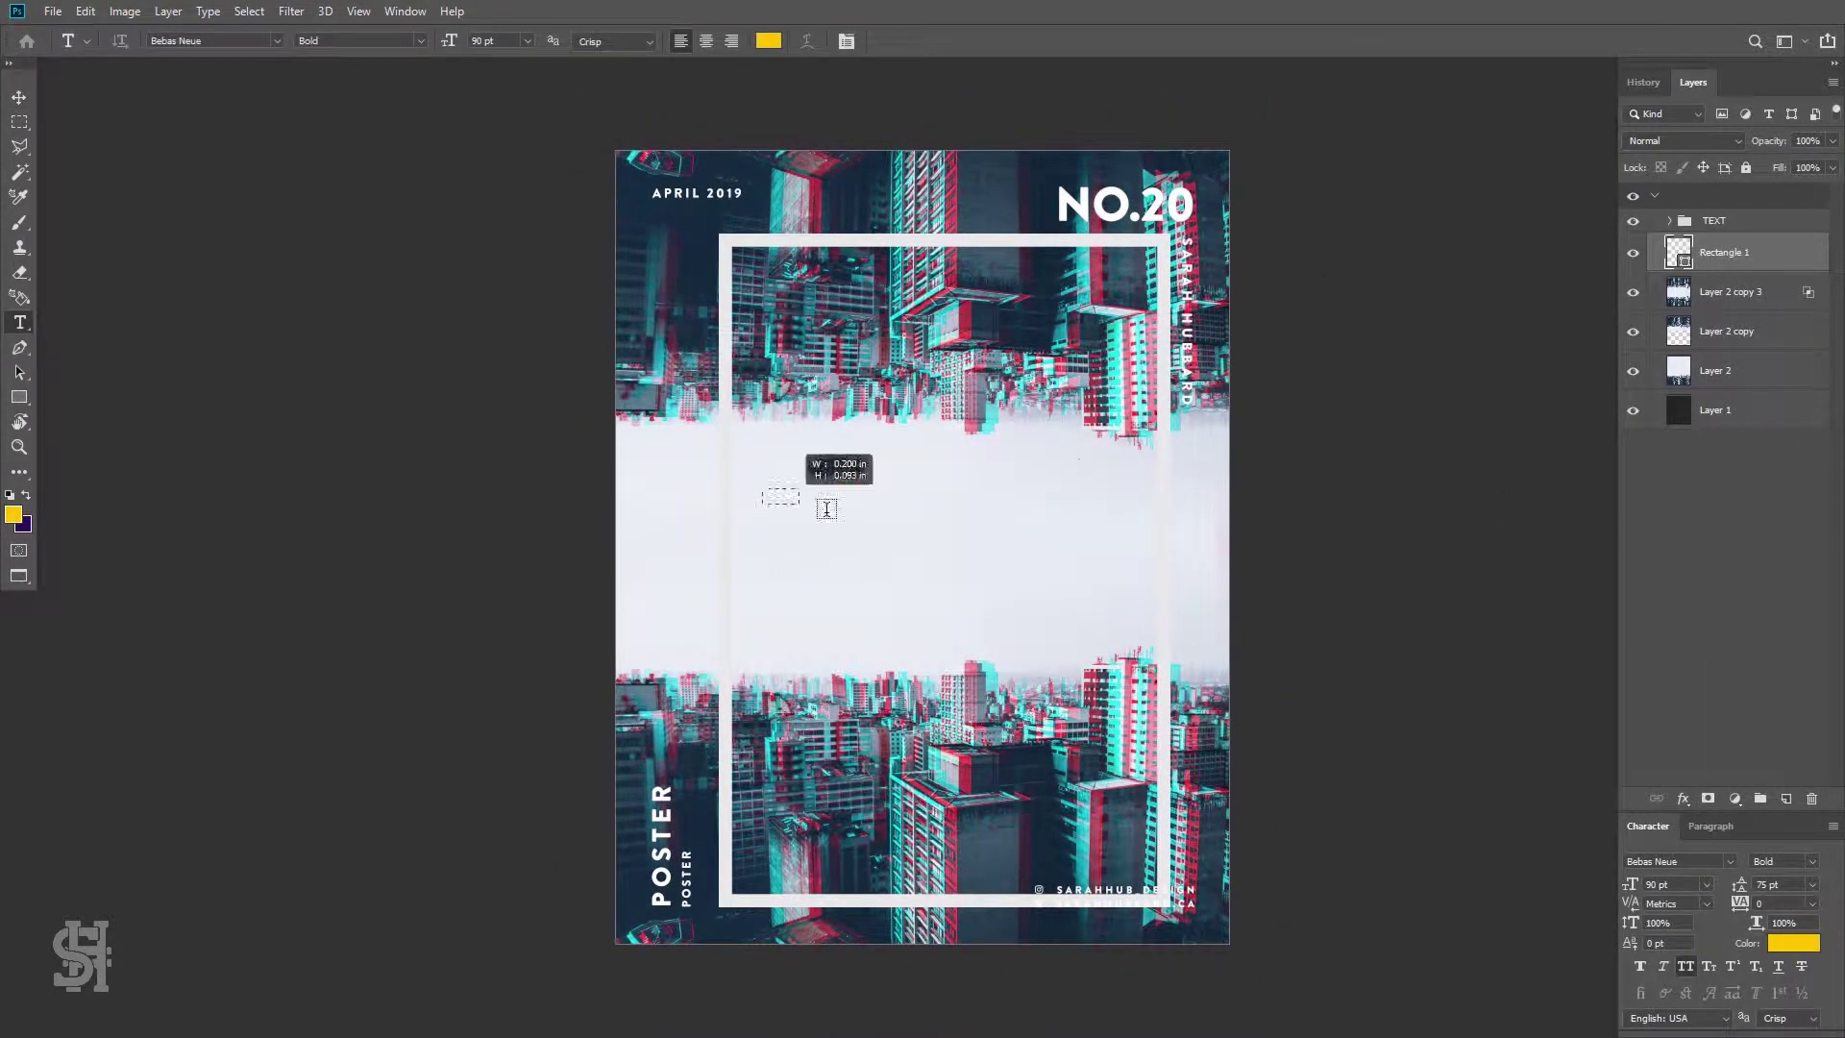
# Type the title 'THE GLITCH' in the pale band and set THE to 36 pt
pyautogui.moveTo(826, 509); pyautogui.dragTo(1130, 633)
pyautogui.write('THE GLITCH')
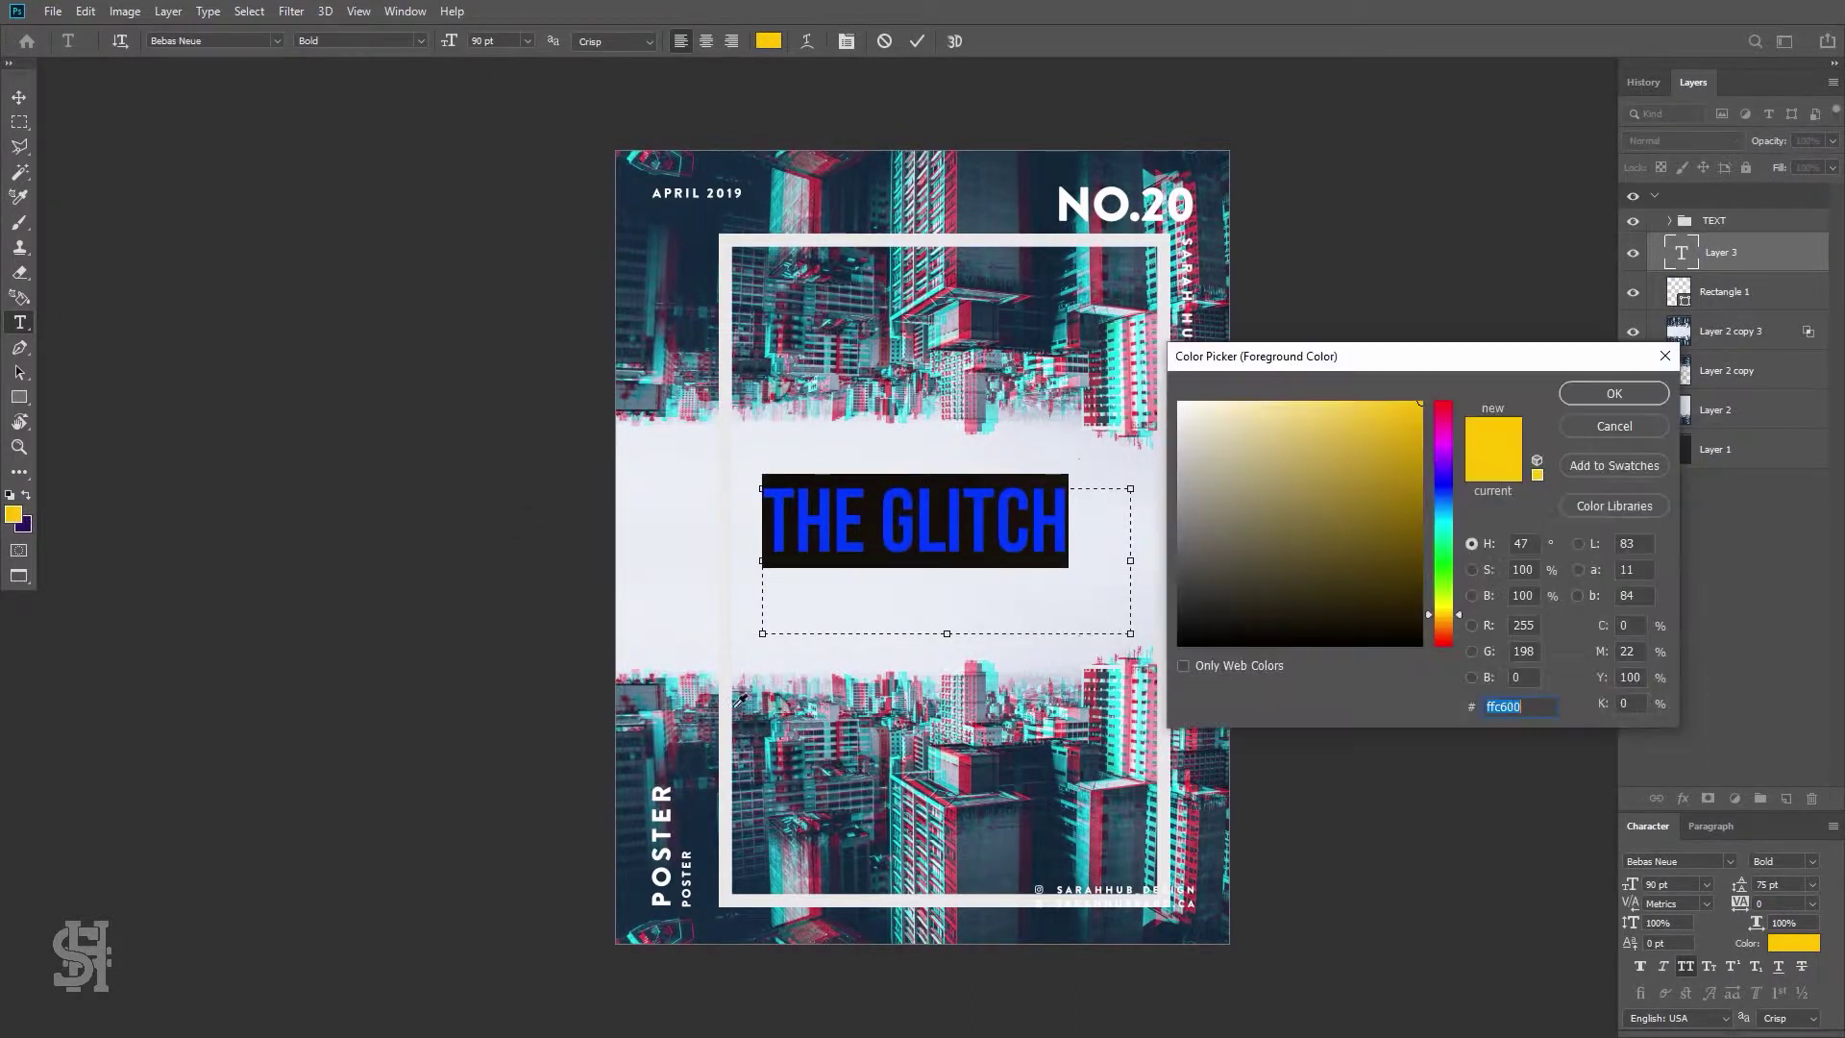
pyautogui.write('t')
pyautogui.doubleClick(792, 547)
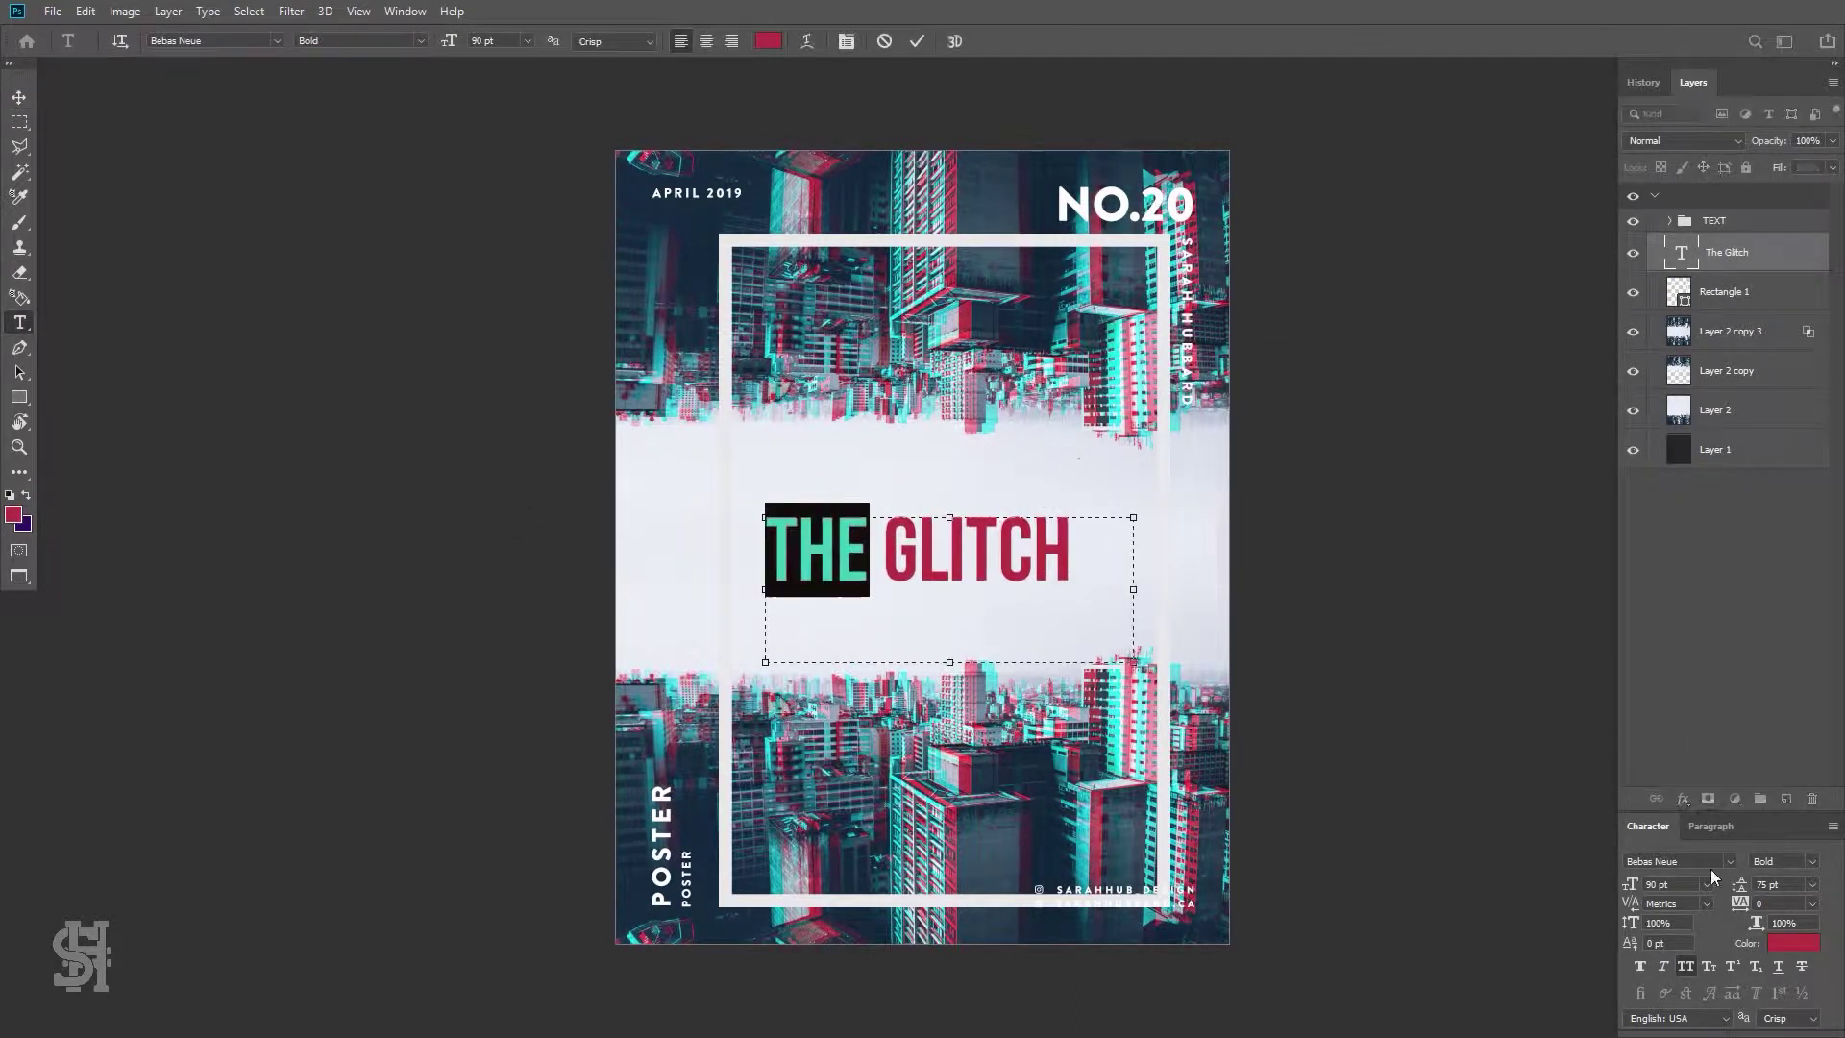
pyautogui.click(1706, 884)
pyautogui.click(1662, 815)
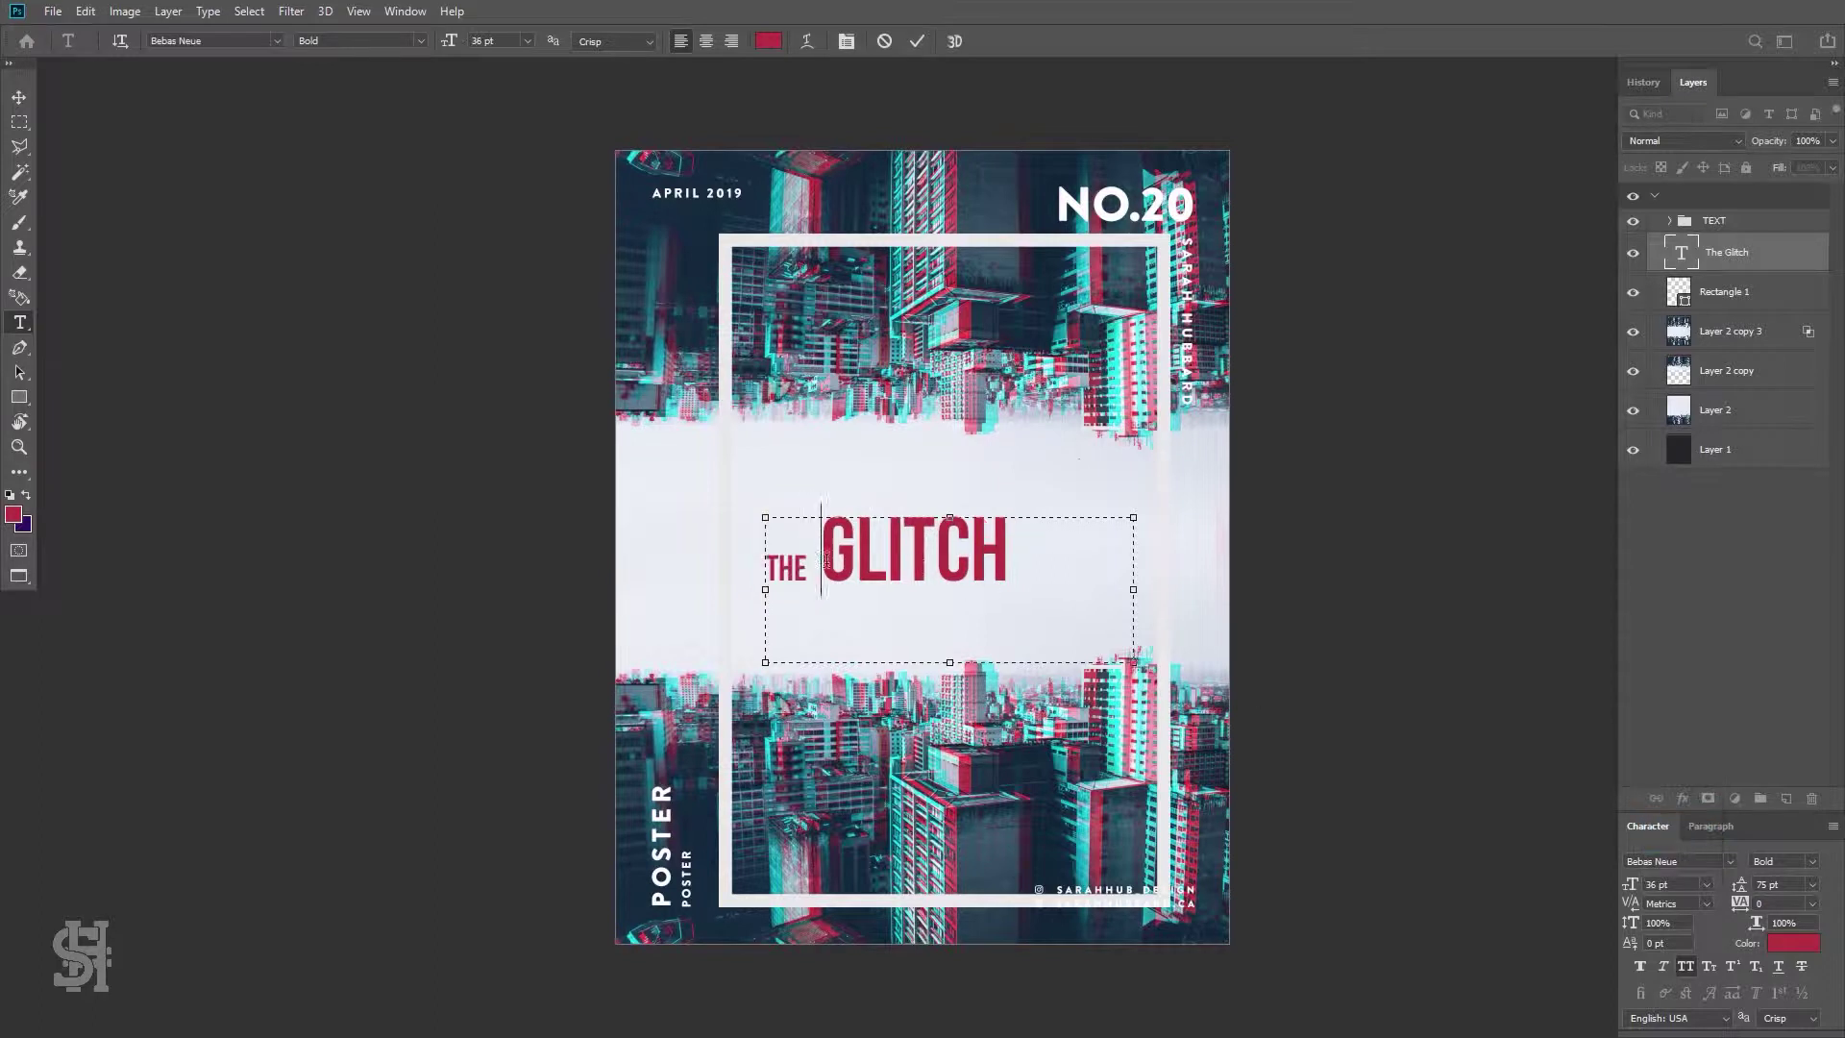
# Move the title to the right and hide the white frame
pyautogui.click(18, 97)
pyautogui.moveTo(988, 555); pyautogui.dragTo(1134, 563)
pyautogui.click(1635, 291)
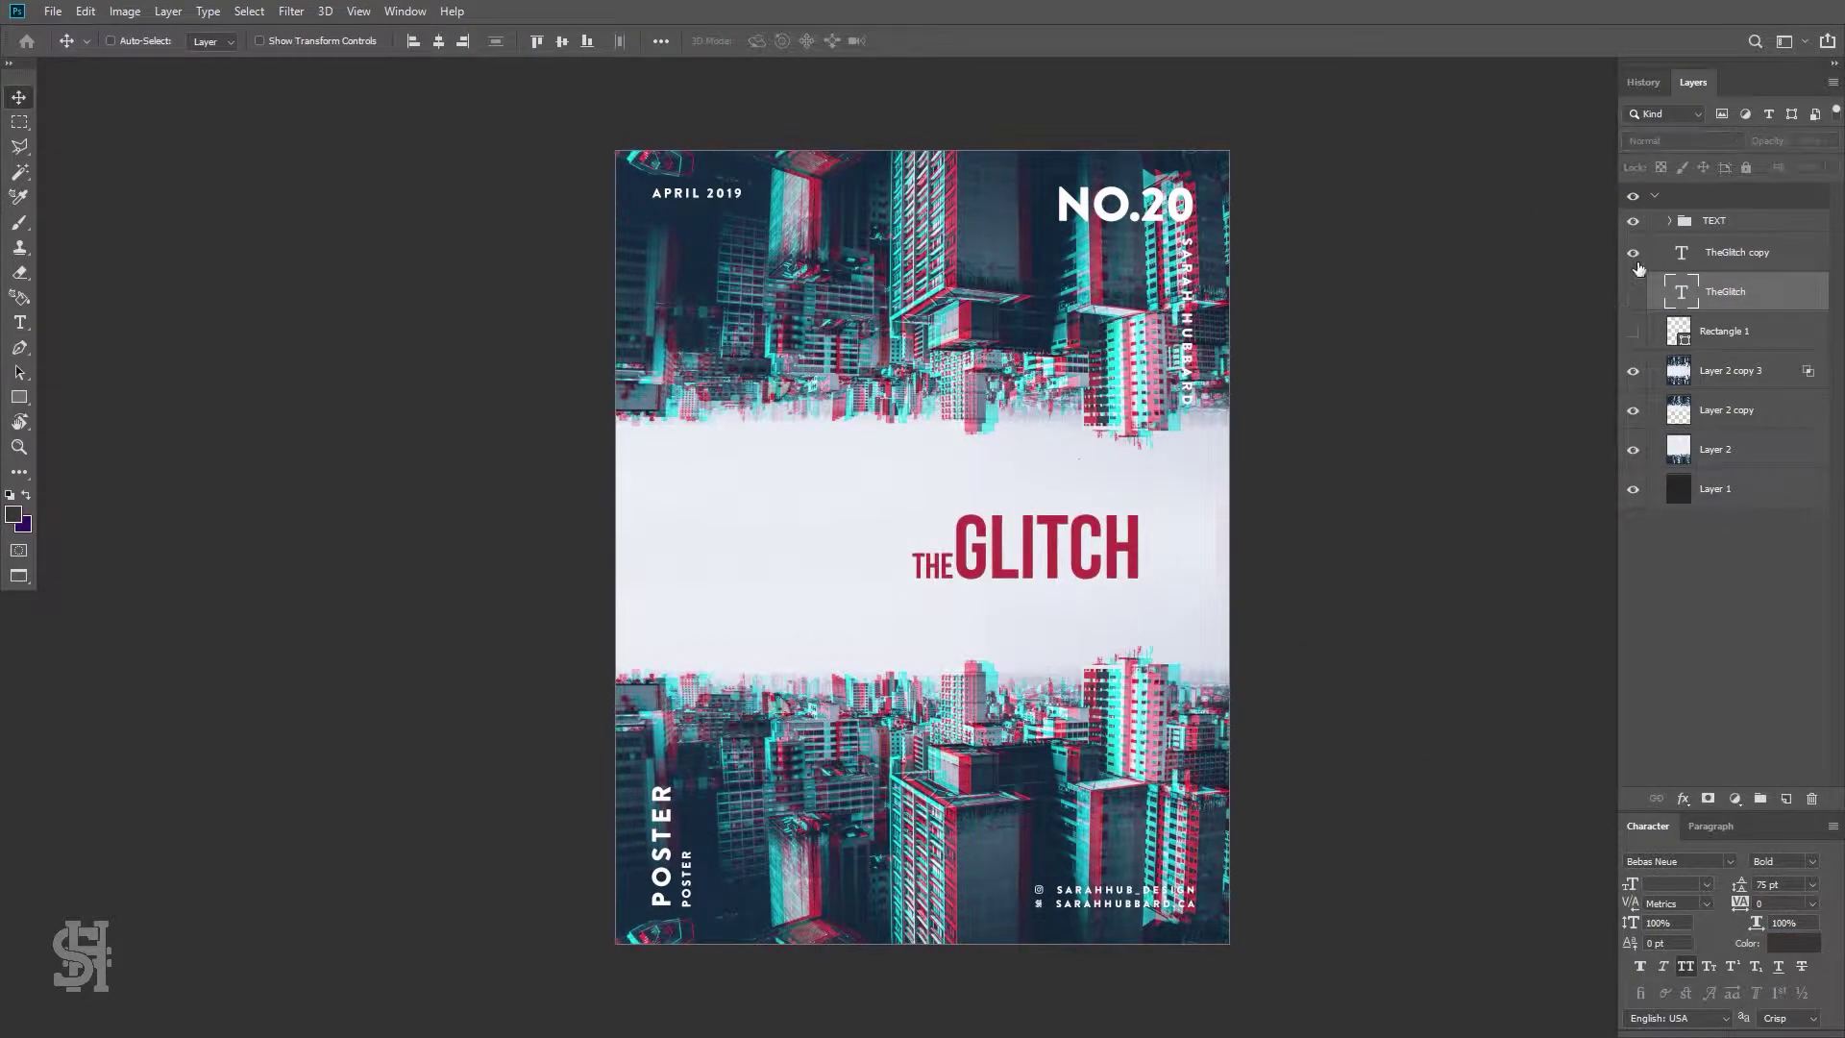
# Adjust the blending options of the title copy and the original title, keeping the blend mode
pyautogui.doubleClick(1799, 254)
pyautogui.click(1434, 411)
pyautogui.press('Return')
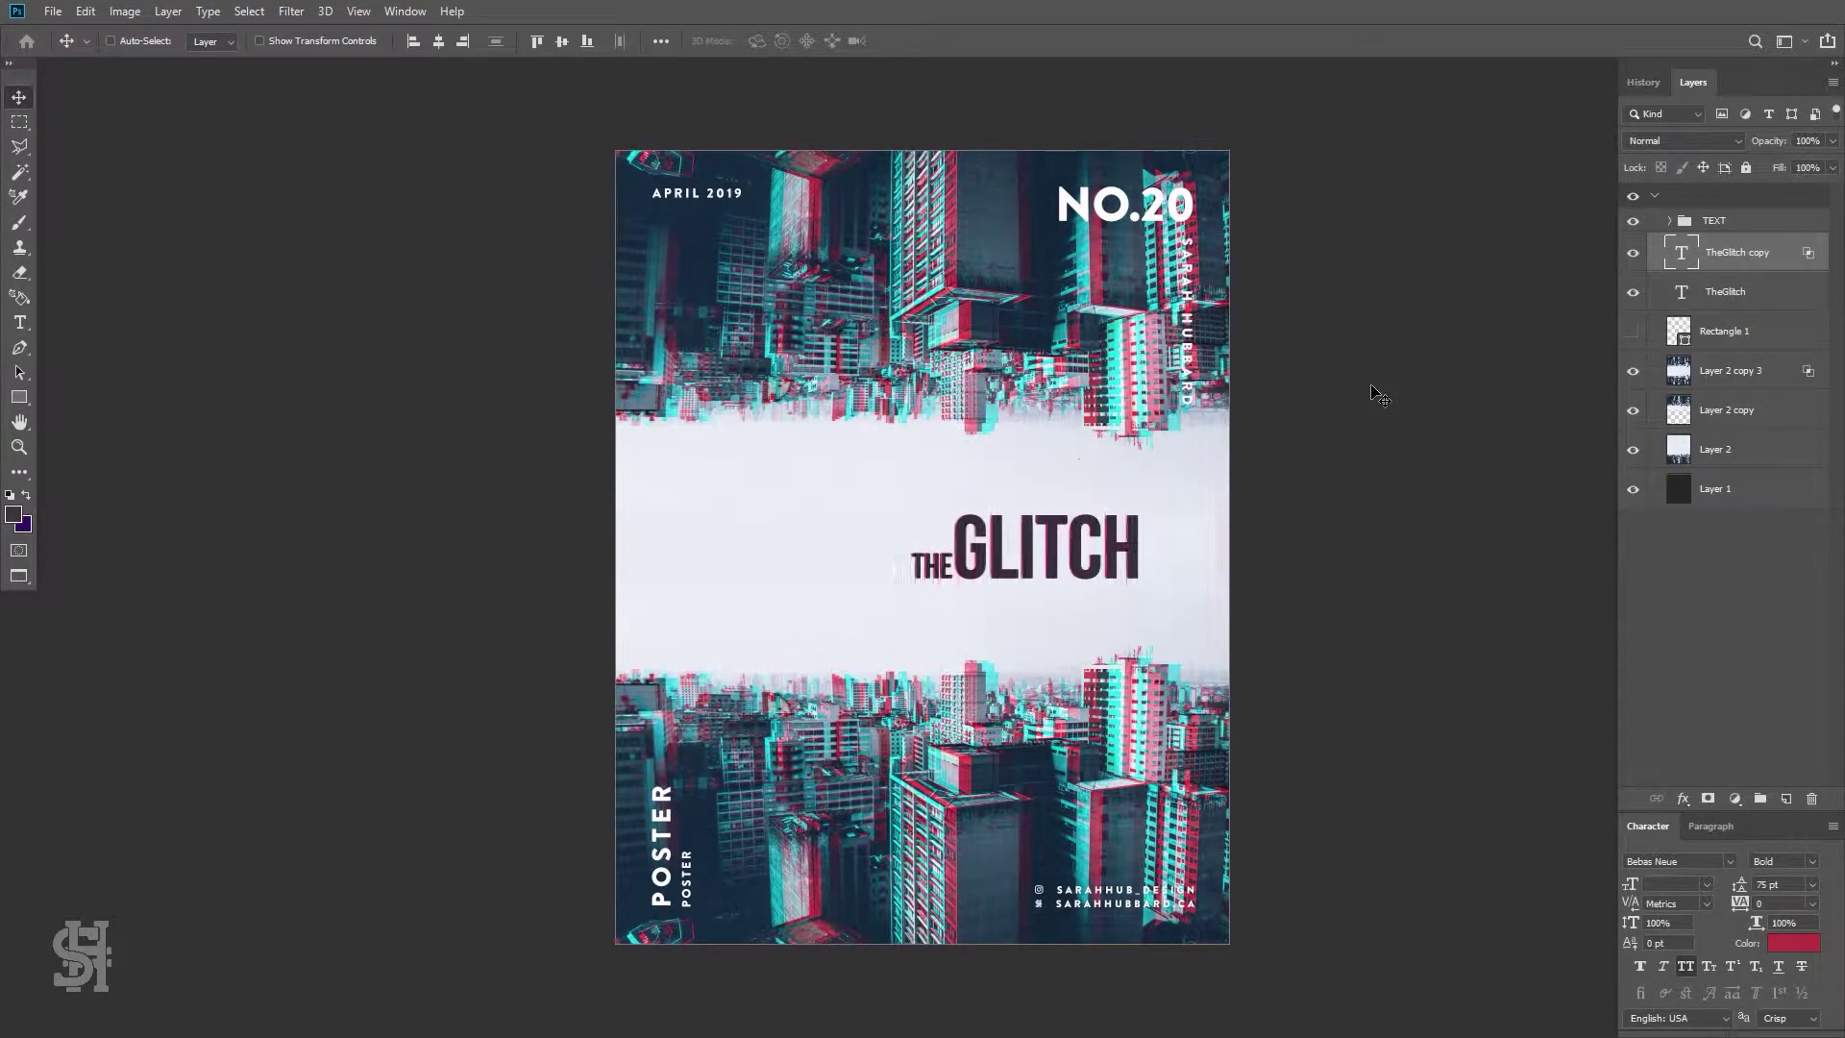
pyautogui.doubleClick(1794, 293)
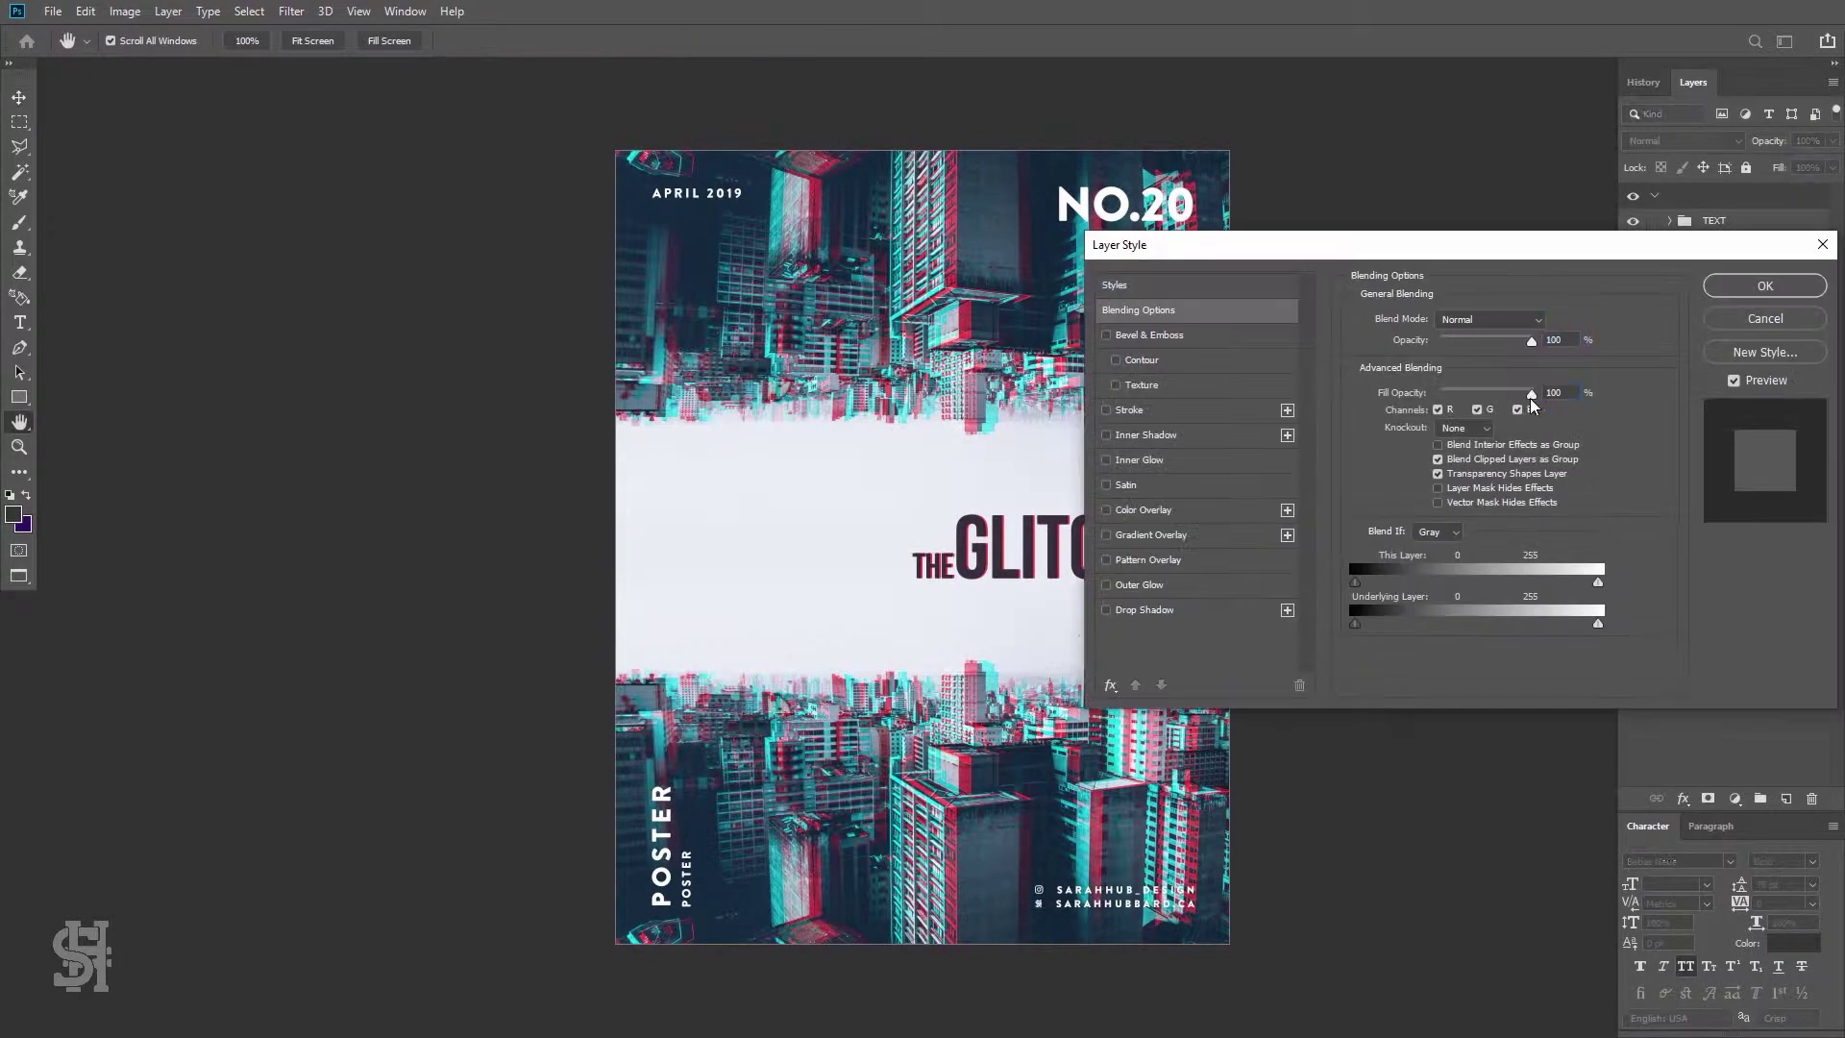
pyautogui.click(1744, 288)
pyautogui.click(1735, 291)
pyautogui.click(1683, 140)
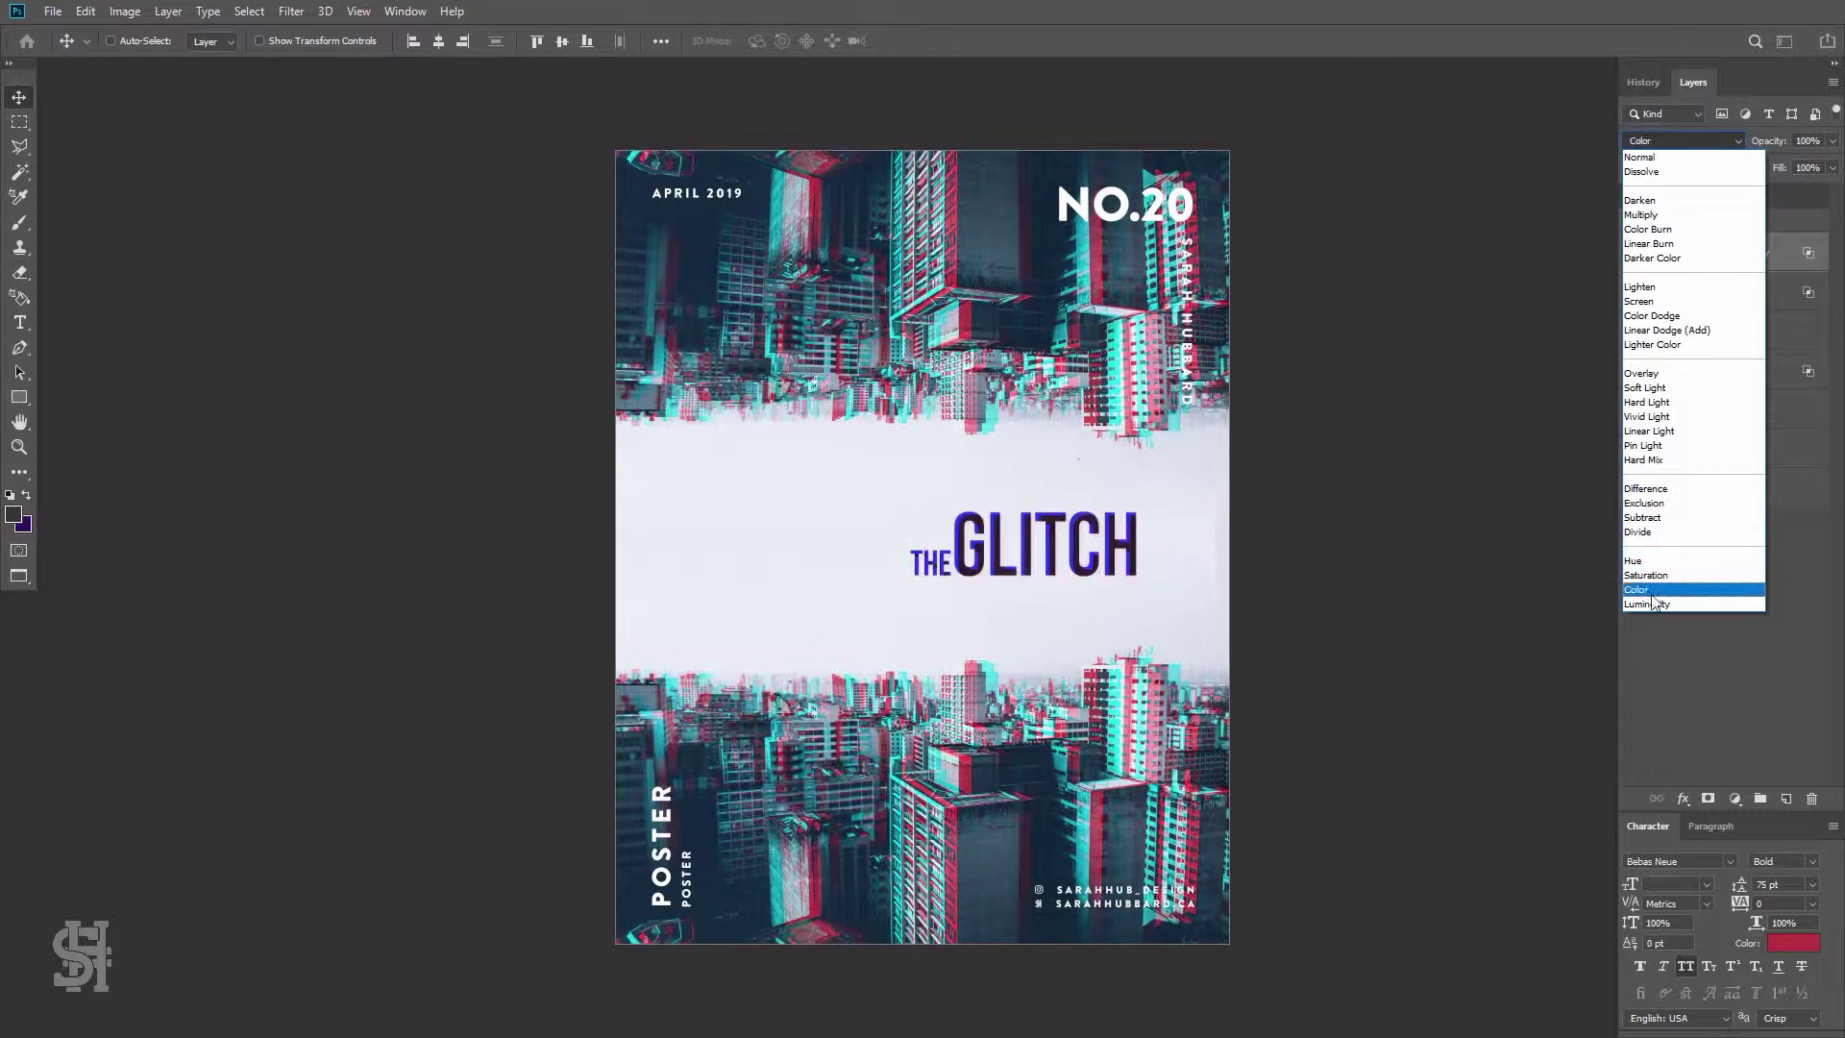
pyautogui.press('Escape')
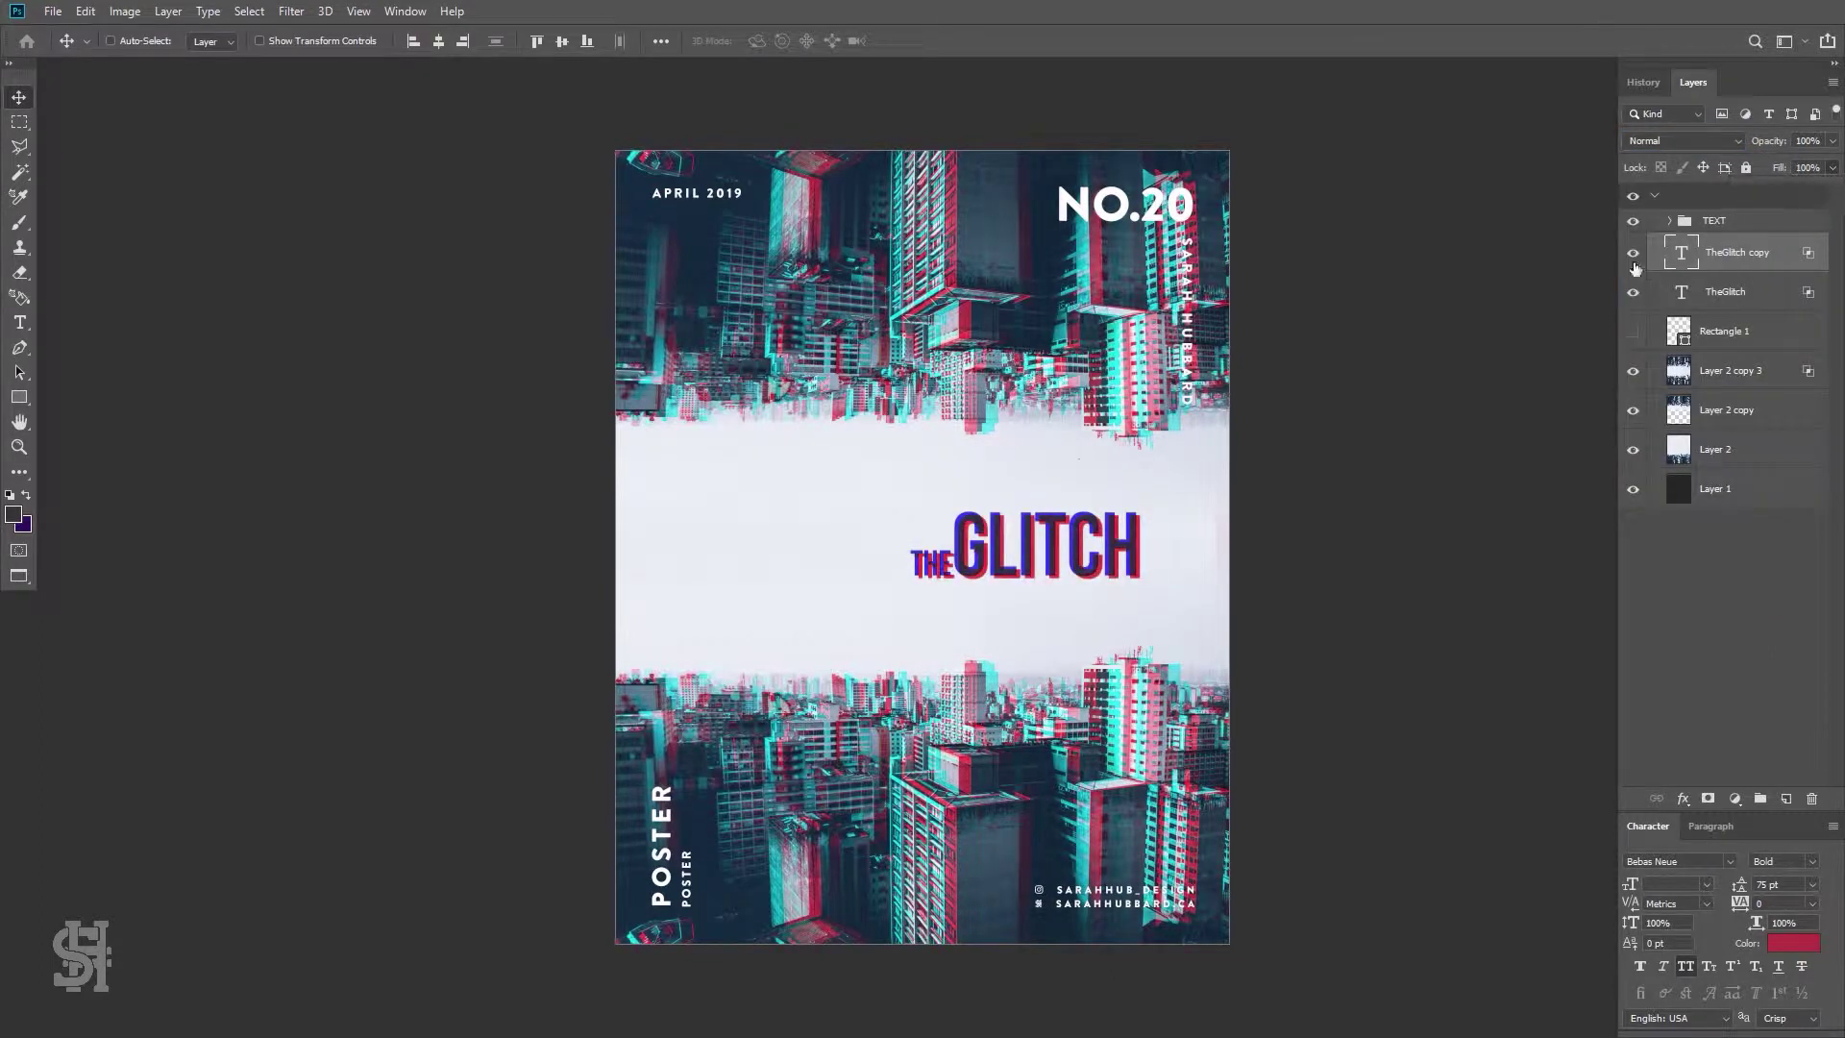
# Hide the glitch title copy and Rectangle 1, confirm TheGlitch's style, and centre the title horizontally
pyautogui.click(1633, 259)
pyautogui.click(1757, 306)
pyautogui.doubleClick(1771, 309)
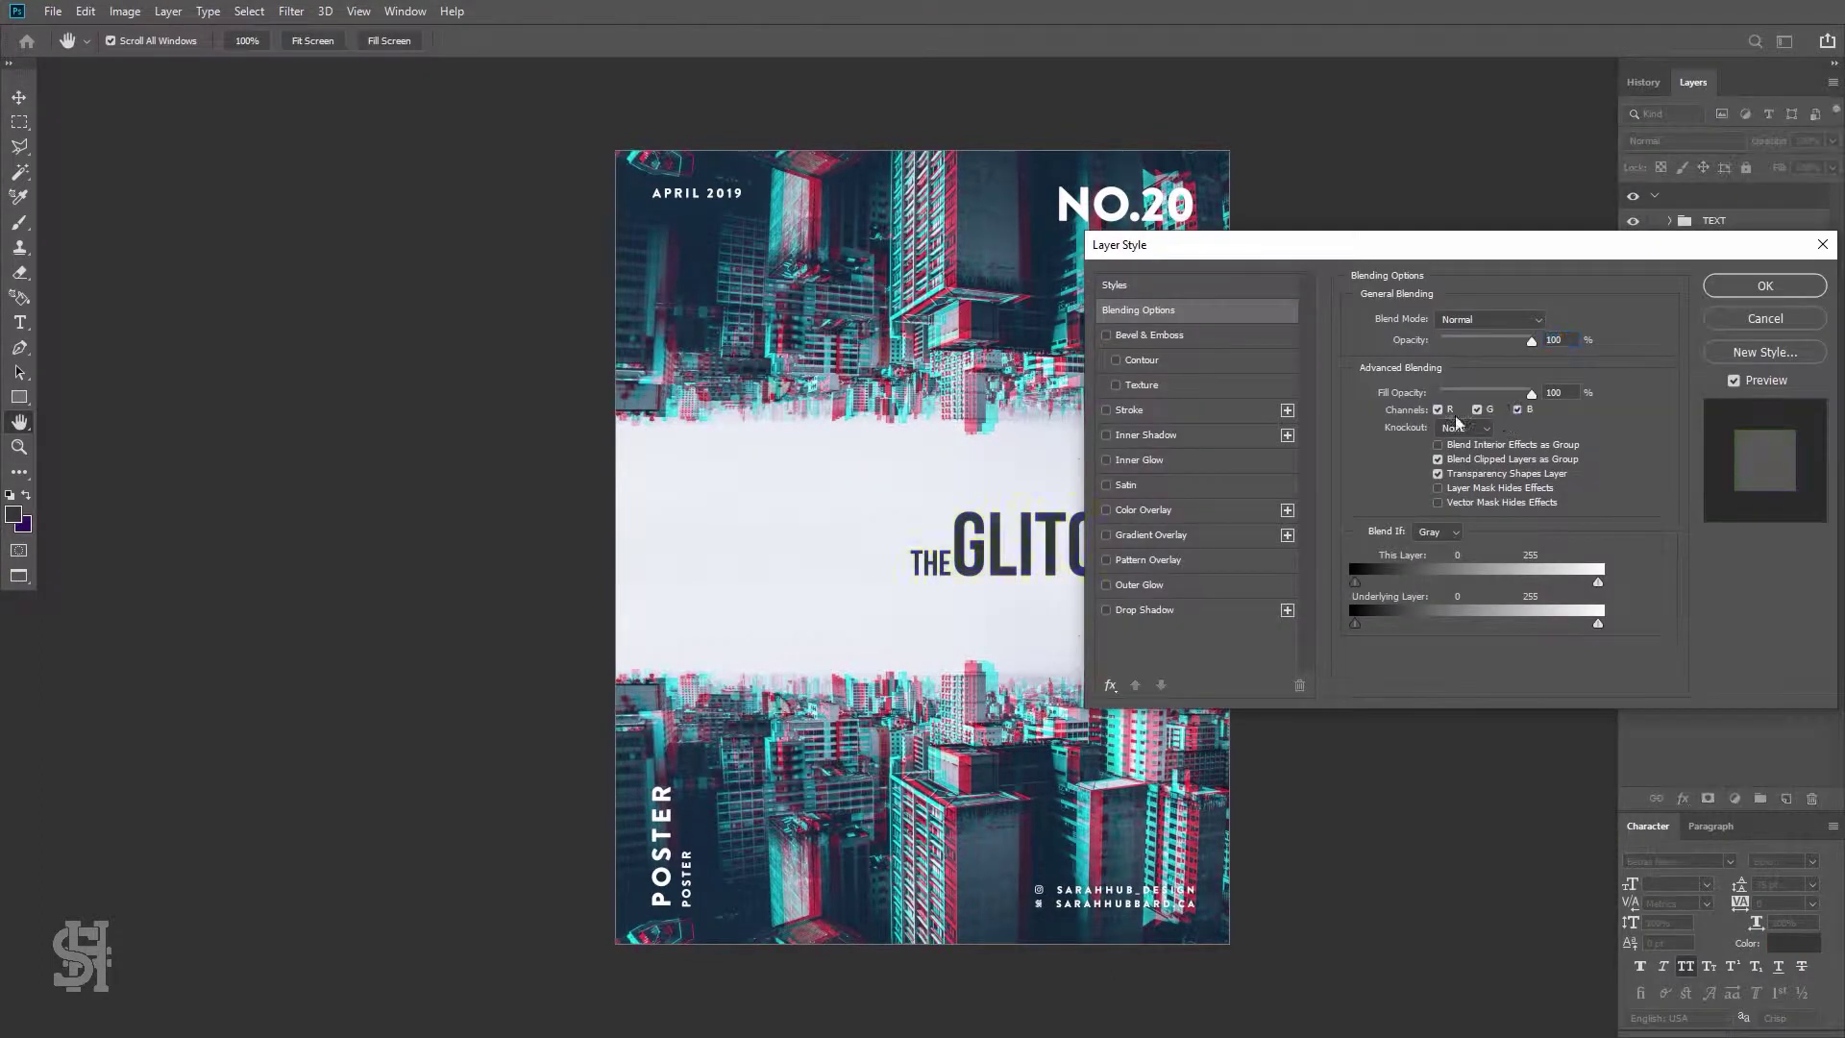
pyautogui.press('Return')
pyautogui.click(1633, 293)
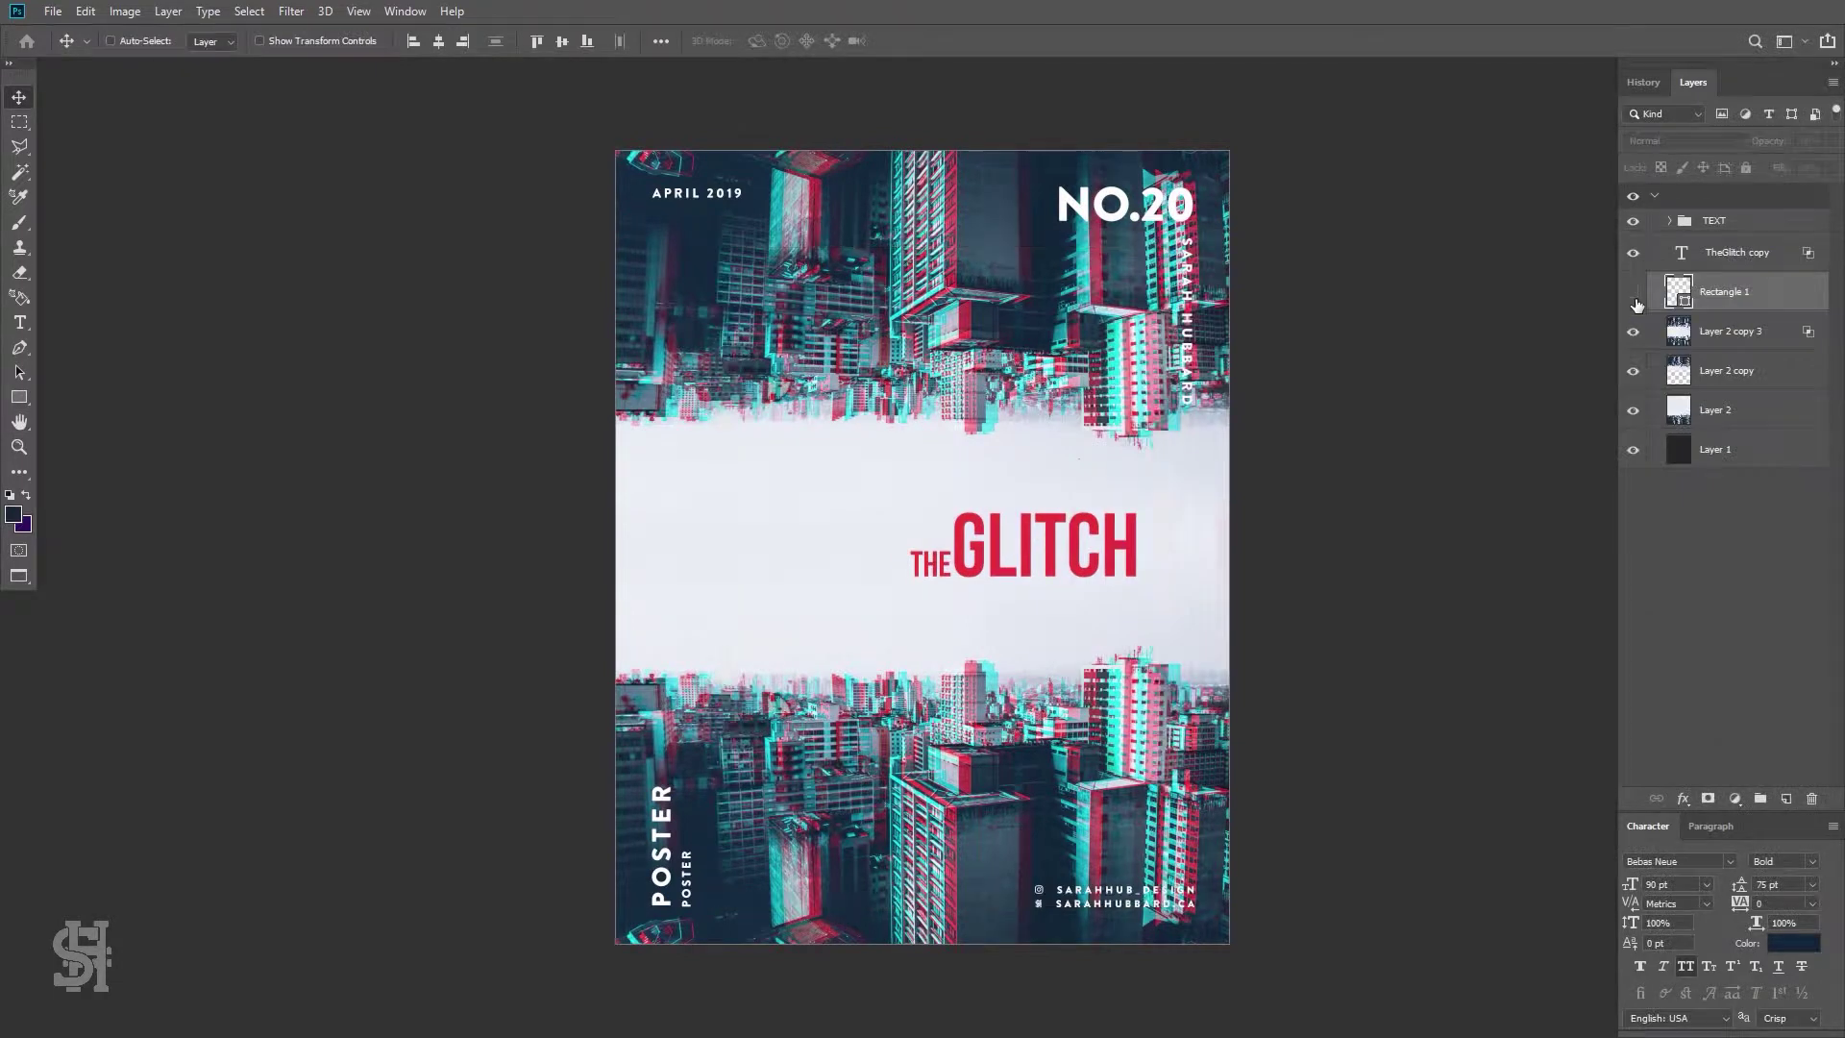
pyautogui.click(1752, 253)
pyautogui.moveTo(1031, 563); pyautogui.dragTo(937, 564)
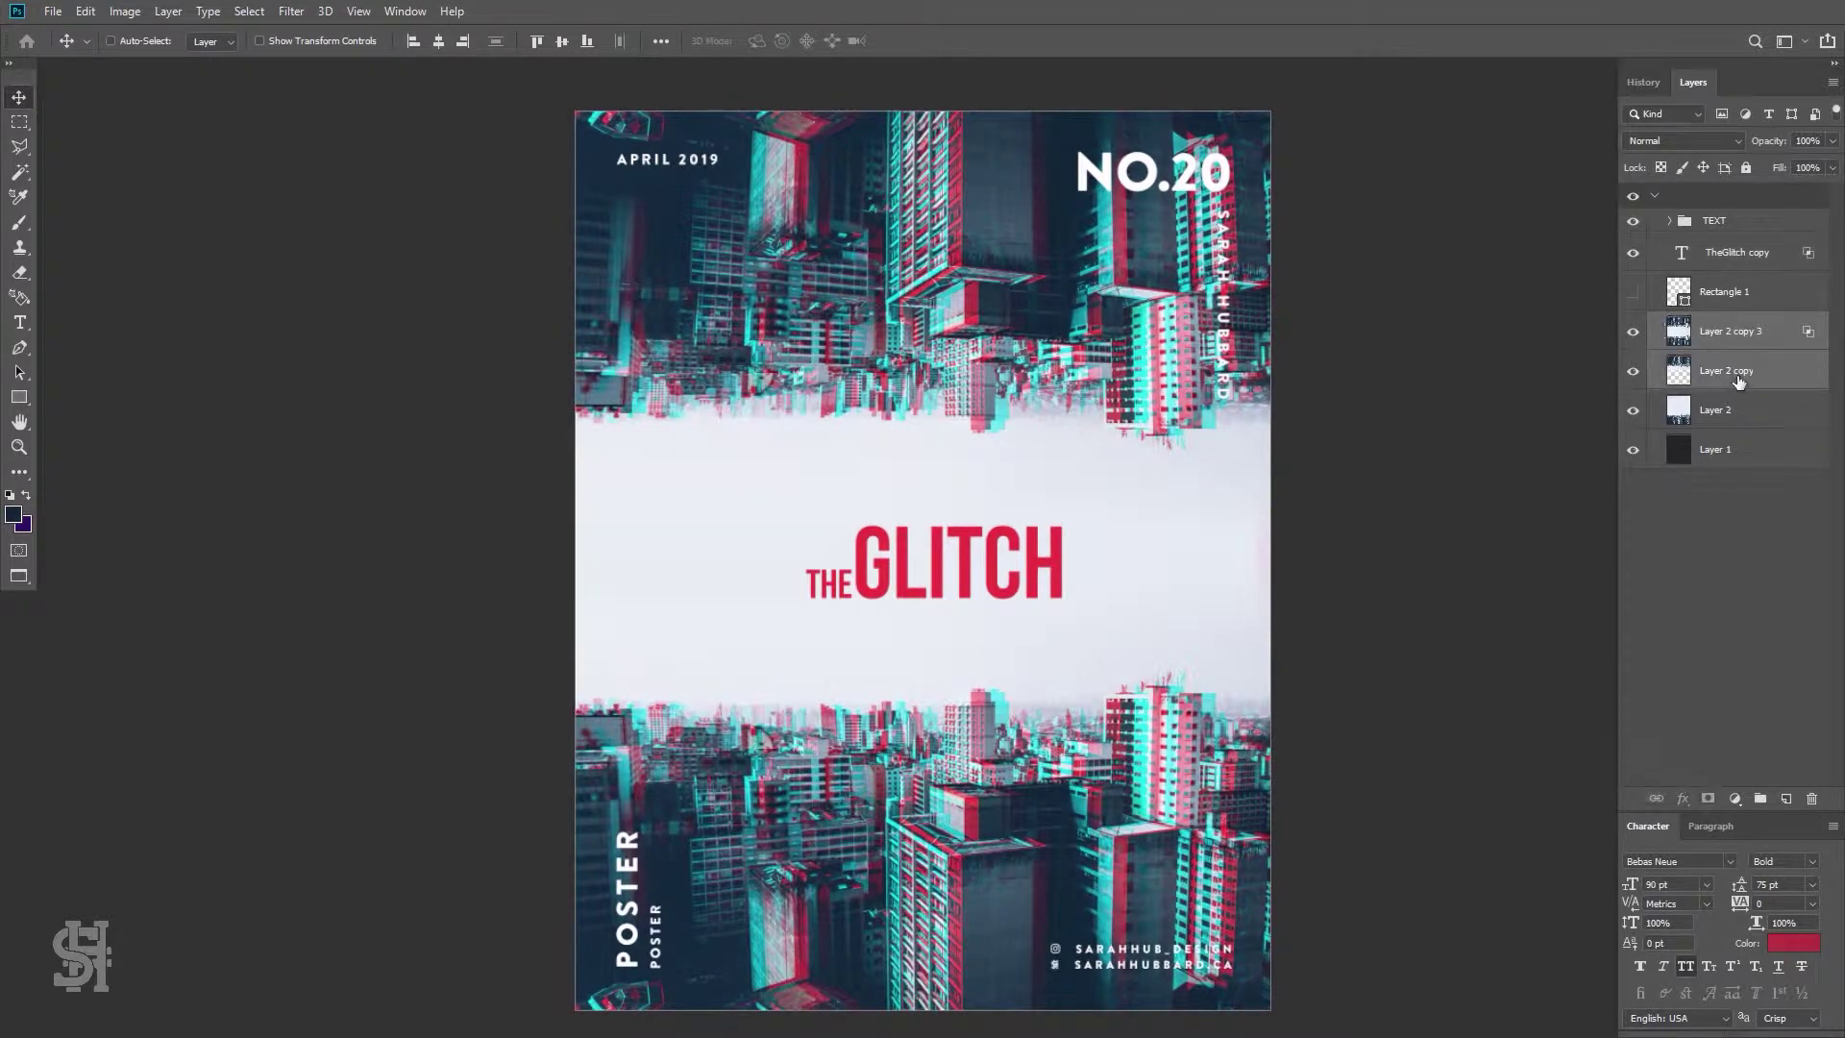
# Duplicate the cityscape copies and merge them into a single layer
pyautogui.rightClick(1729, 411)
pyautogui.click(1538, 278)
pyautogui.click(1076, 292)
pyautogui.hotkey('ctrl', 'e')
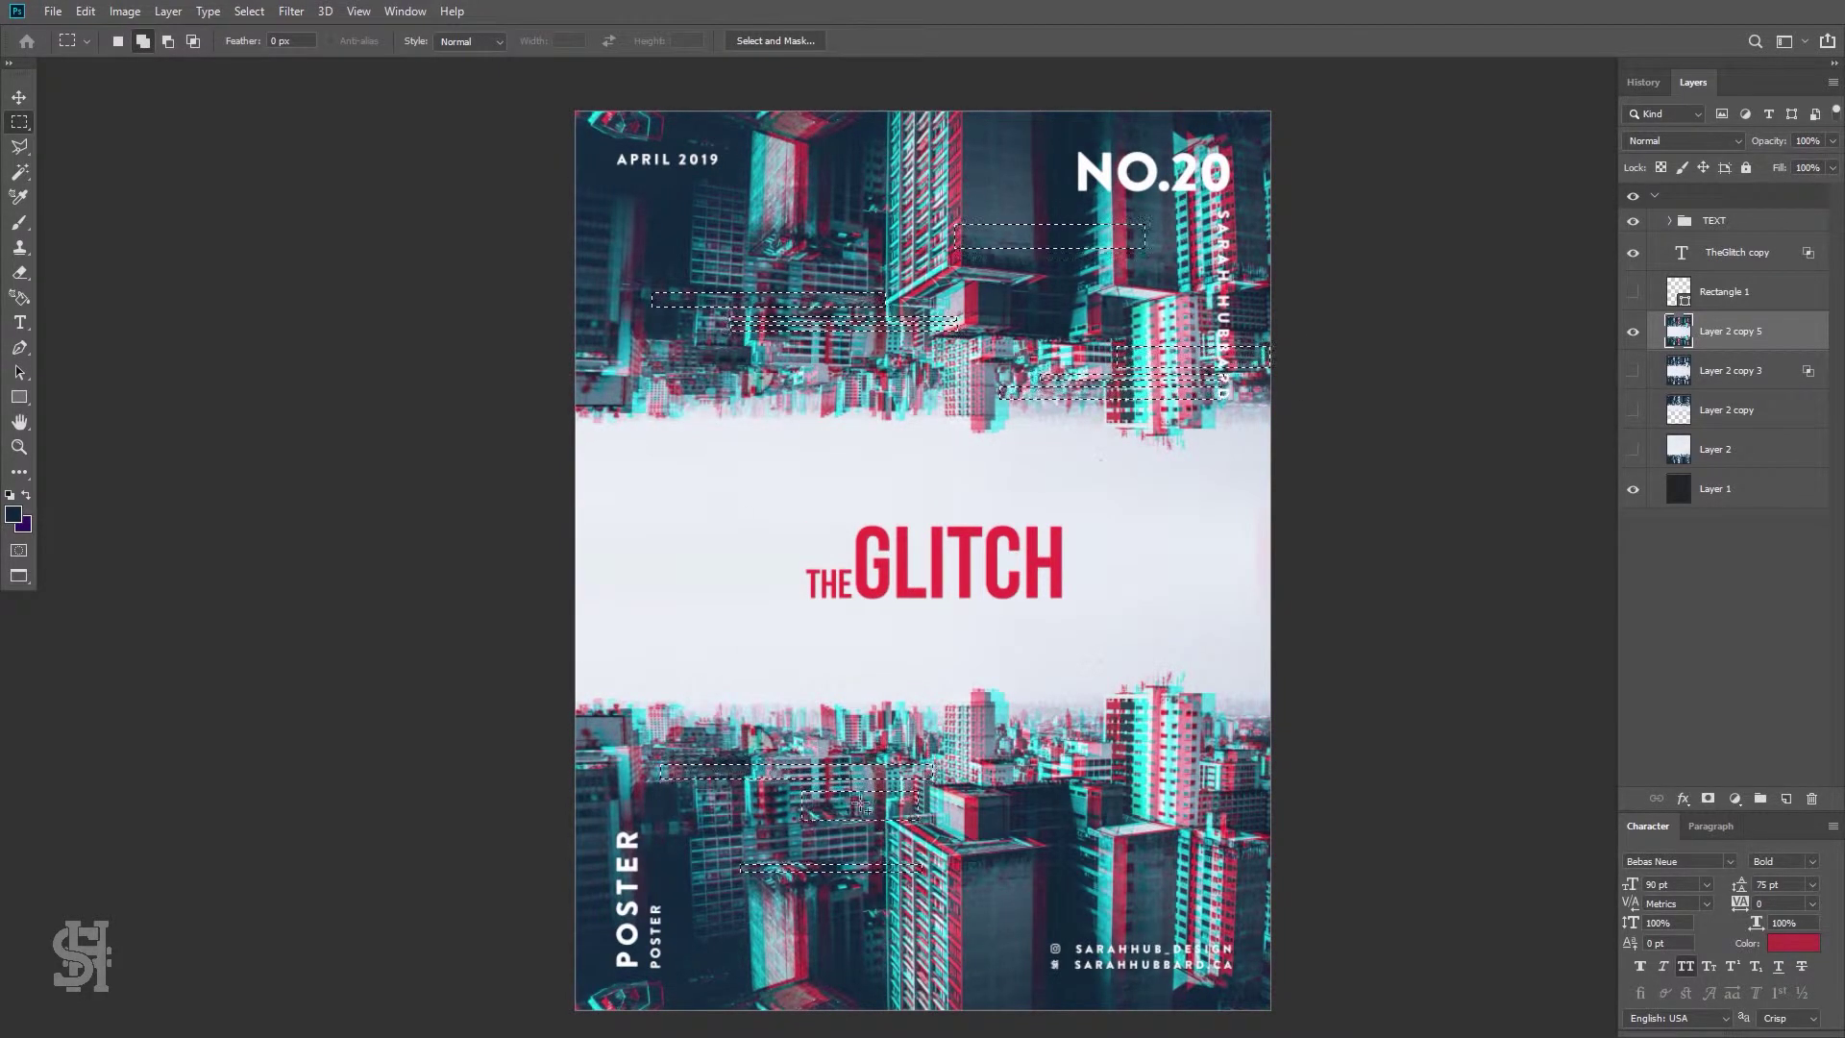
# Marquee-select thin horizontal strips across the city and offset them slightly right and down
pyautogui.moveTo(1071, 747); pyautogui.dragTo(1071, 748)
pyautogui.moveTo(1086, 848)
pyautogui.mouseDown()
pyautogui.moveTo(1270, 853)
pyautogui.moveTo(1006, 905)
pyautogui.mouseUp()
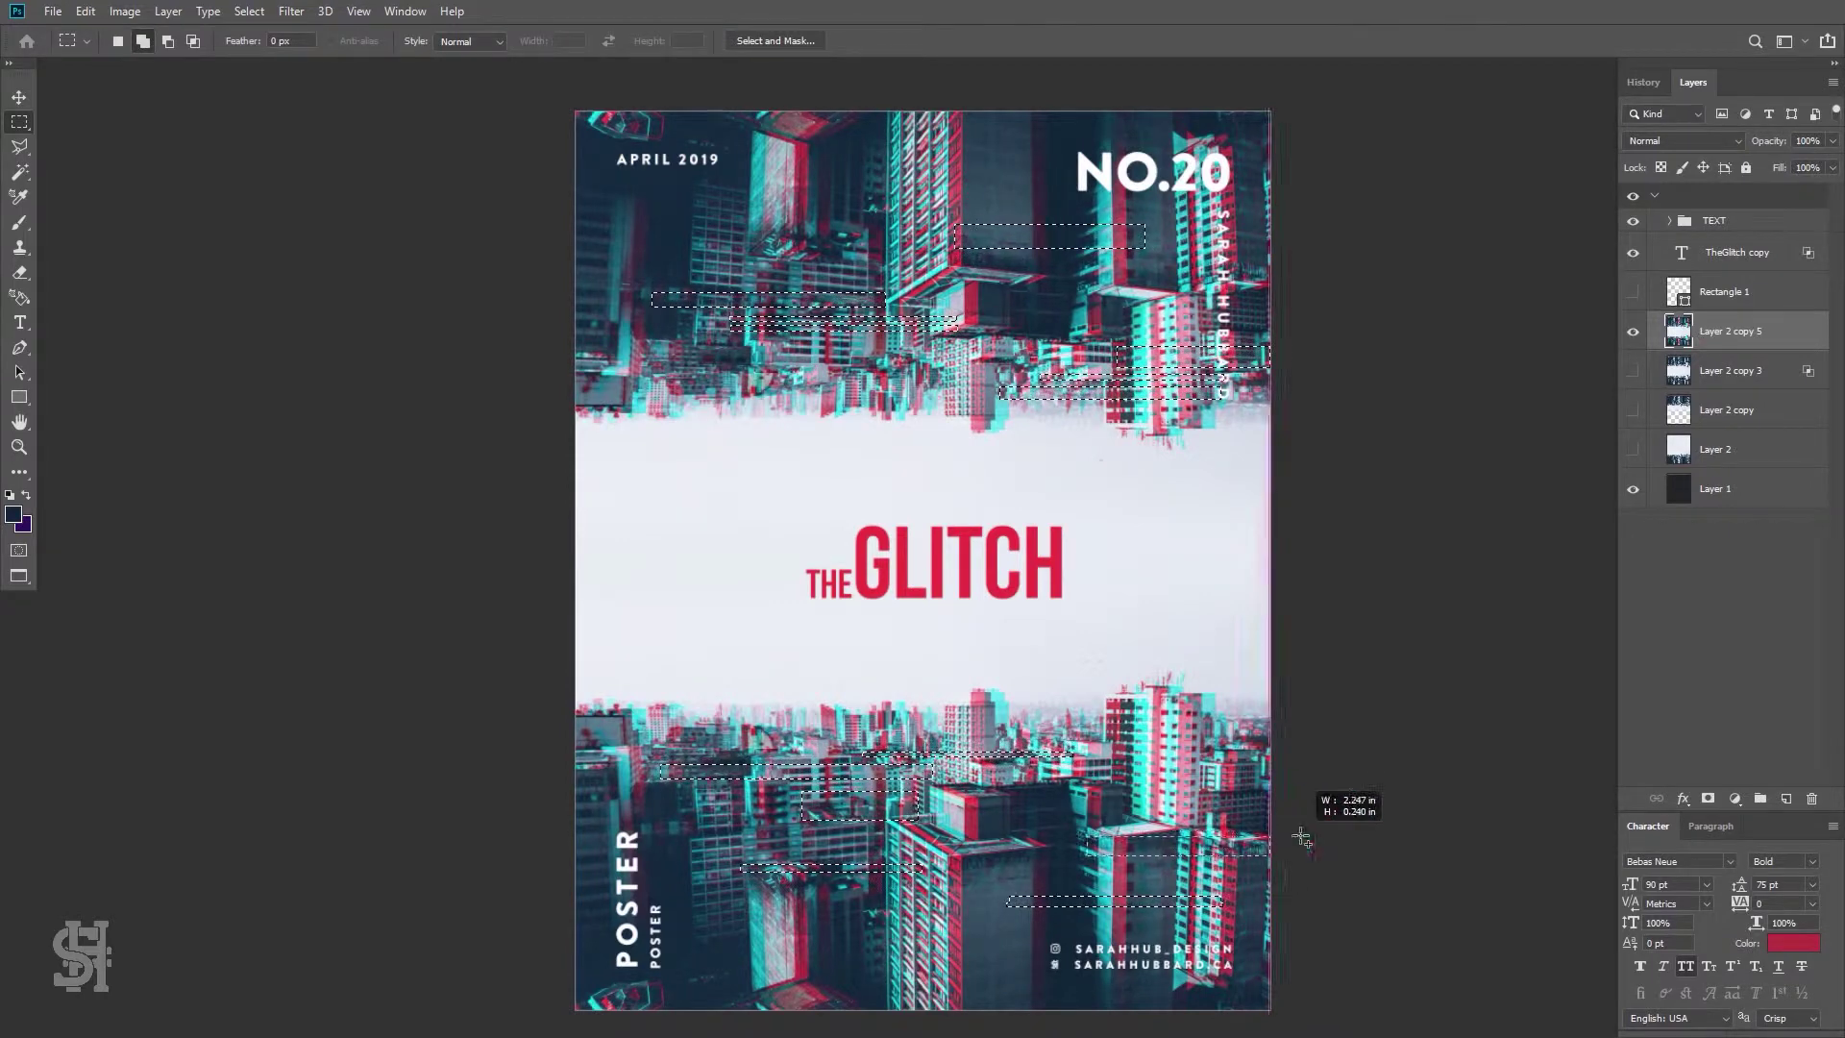
pyautogui.moveTo(786, 939); pyautogui.dragTo(574, 963)
pyautogui.moveTo(1023, 134); pyautogui.dragTo(1287, 142)
pyautogui.moveTo(620, 202)
pyautogui.mouseDown()
pyautogui.moveTo(554, 208)
pyautogui.moveTo(826, 229)
pyautogui.mouseUp()
pyautogui.moveTo(1016, 141); pyautogui.dragTo(972, 134)
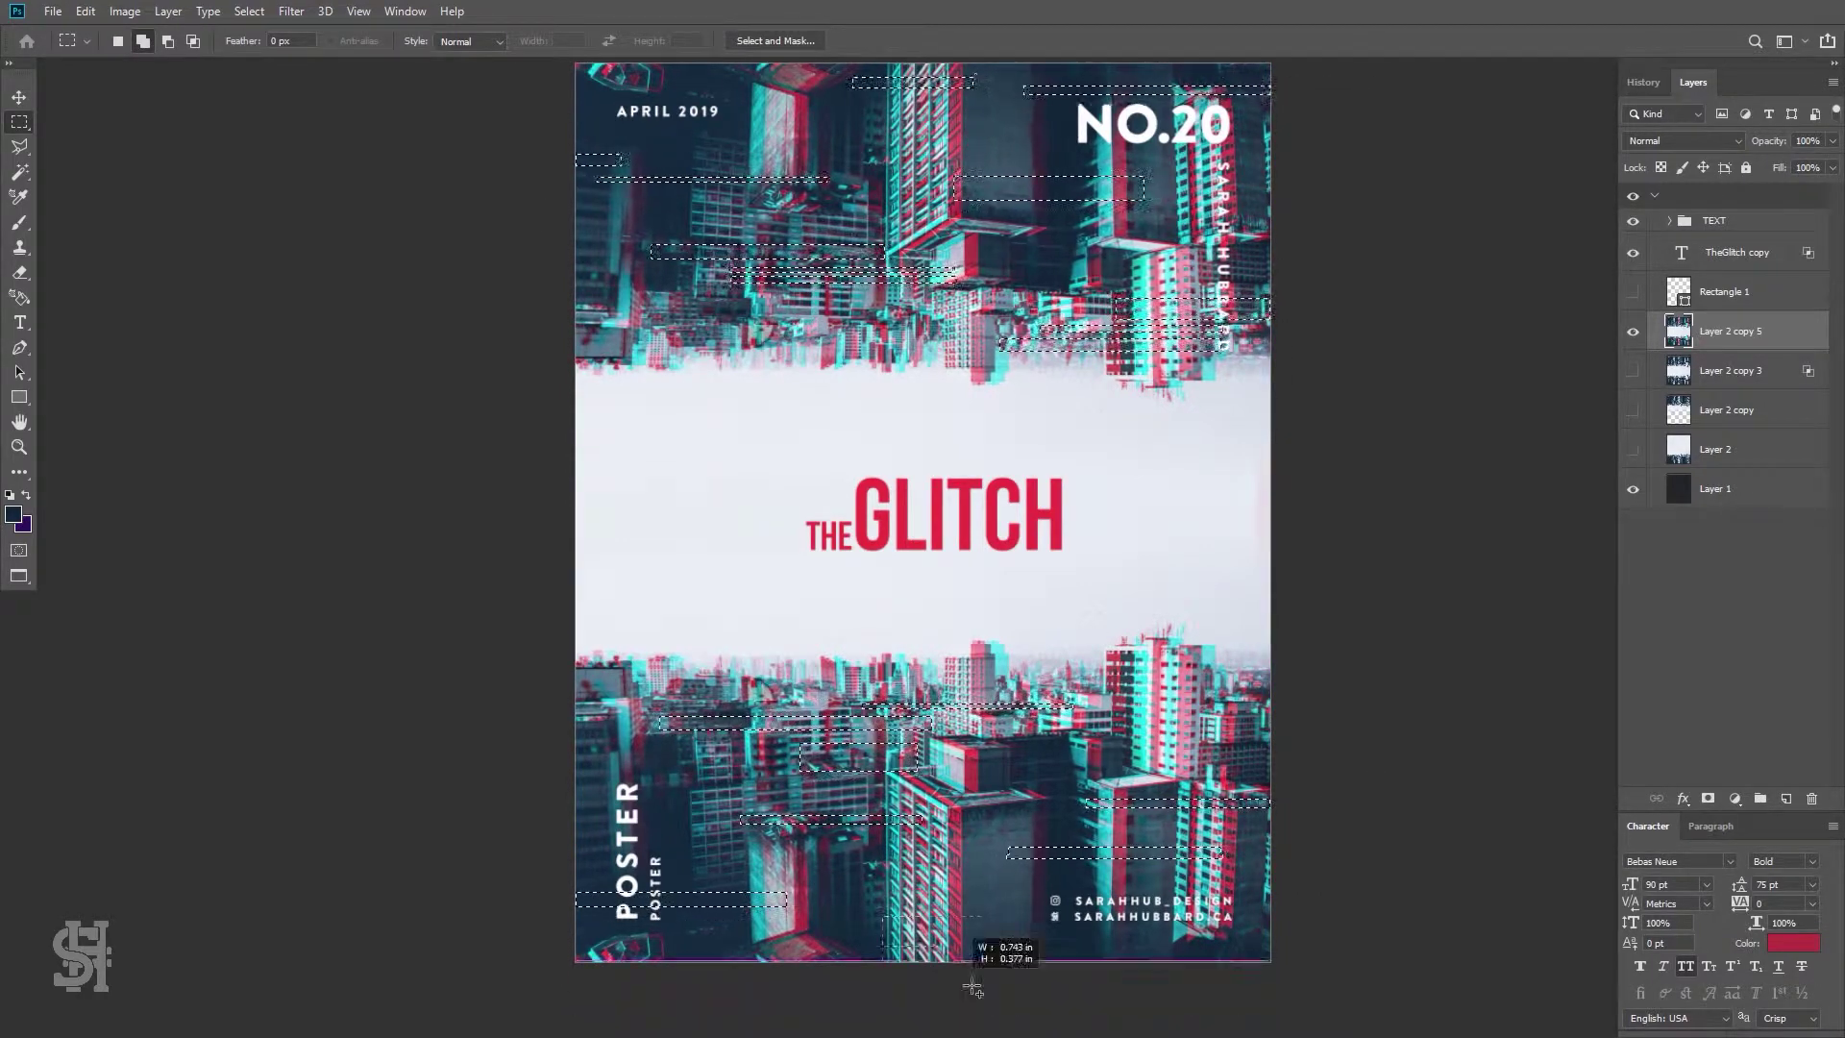
pyautogui.scroll(-5, 870, 441)
pyautogui.scroll(5, 869, 441)
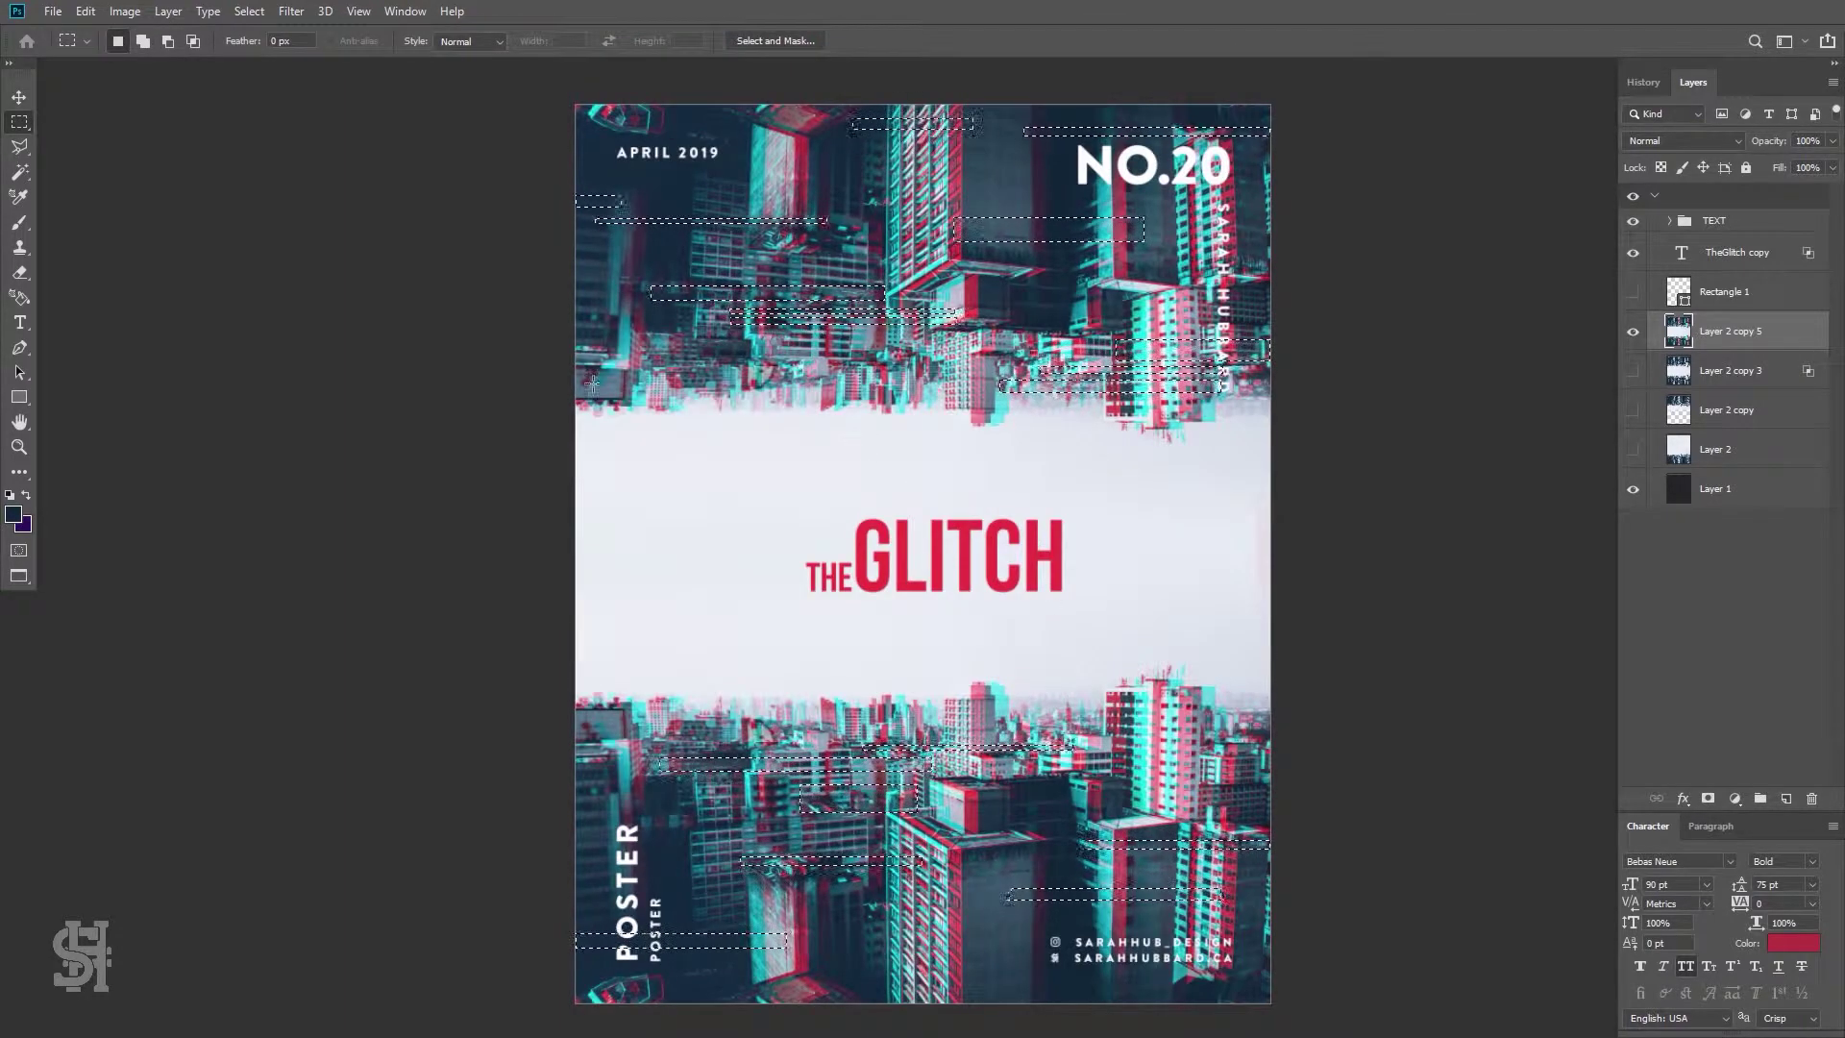
pyautogui.hotkey('ctrl', 't')
pyautogui.moveTo(862, 804); pyautogui.dragTo(873, 810)
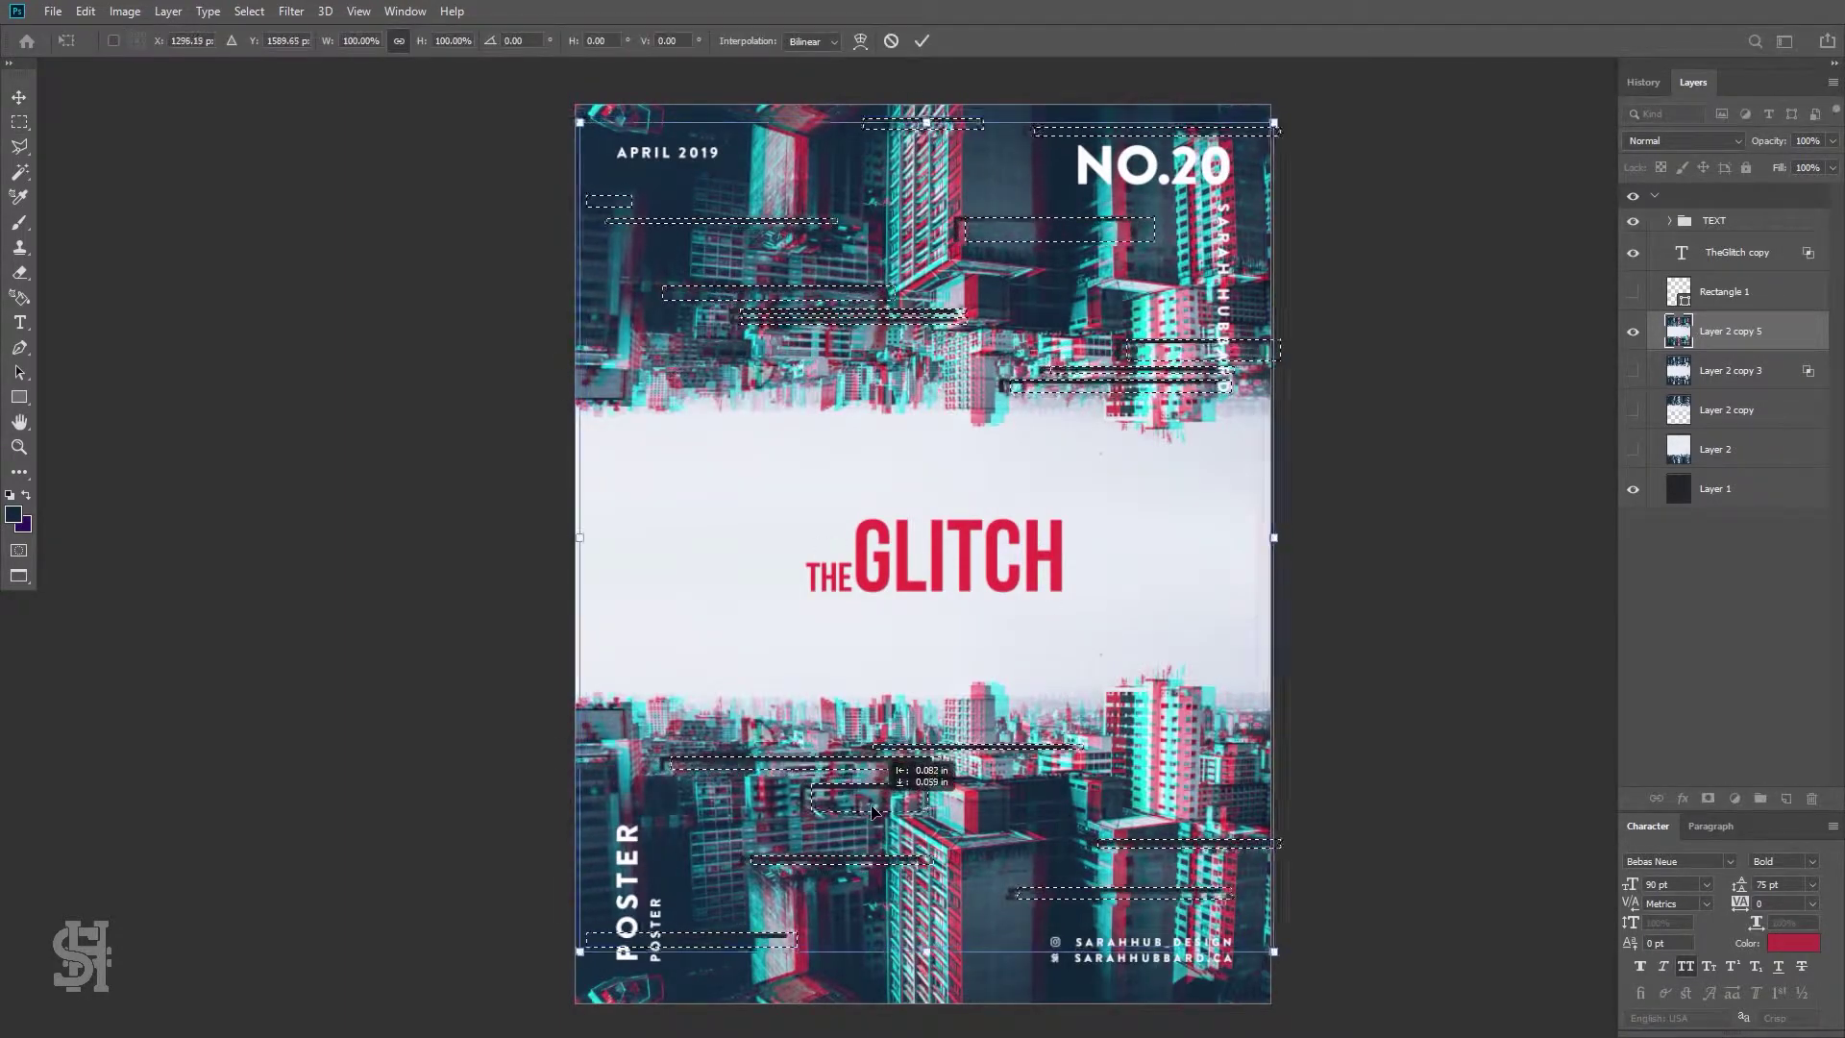
pyautogui.click(16, 119)
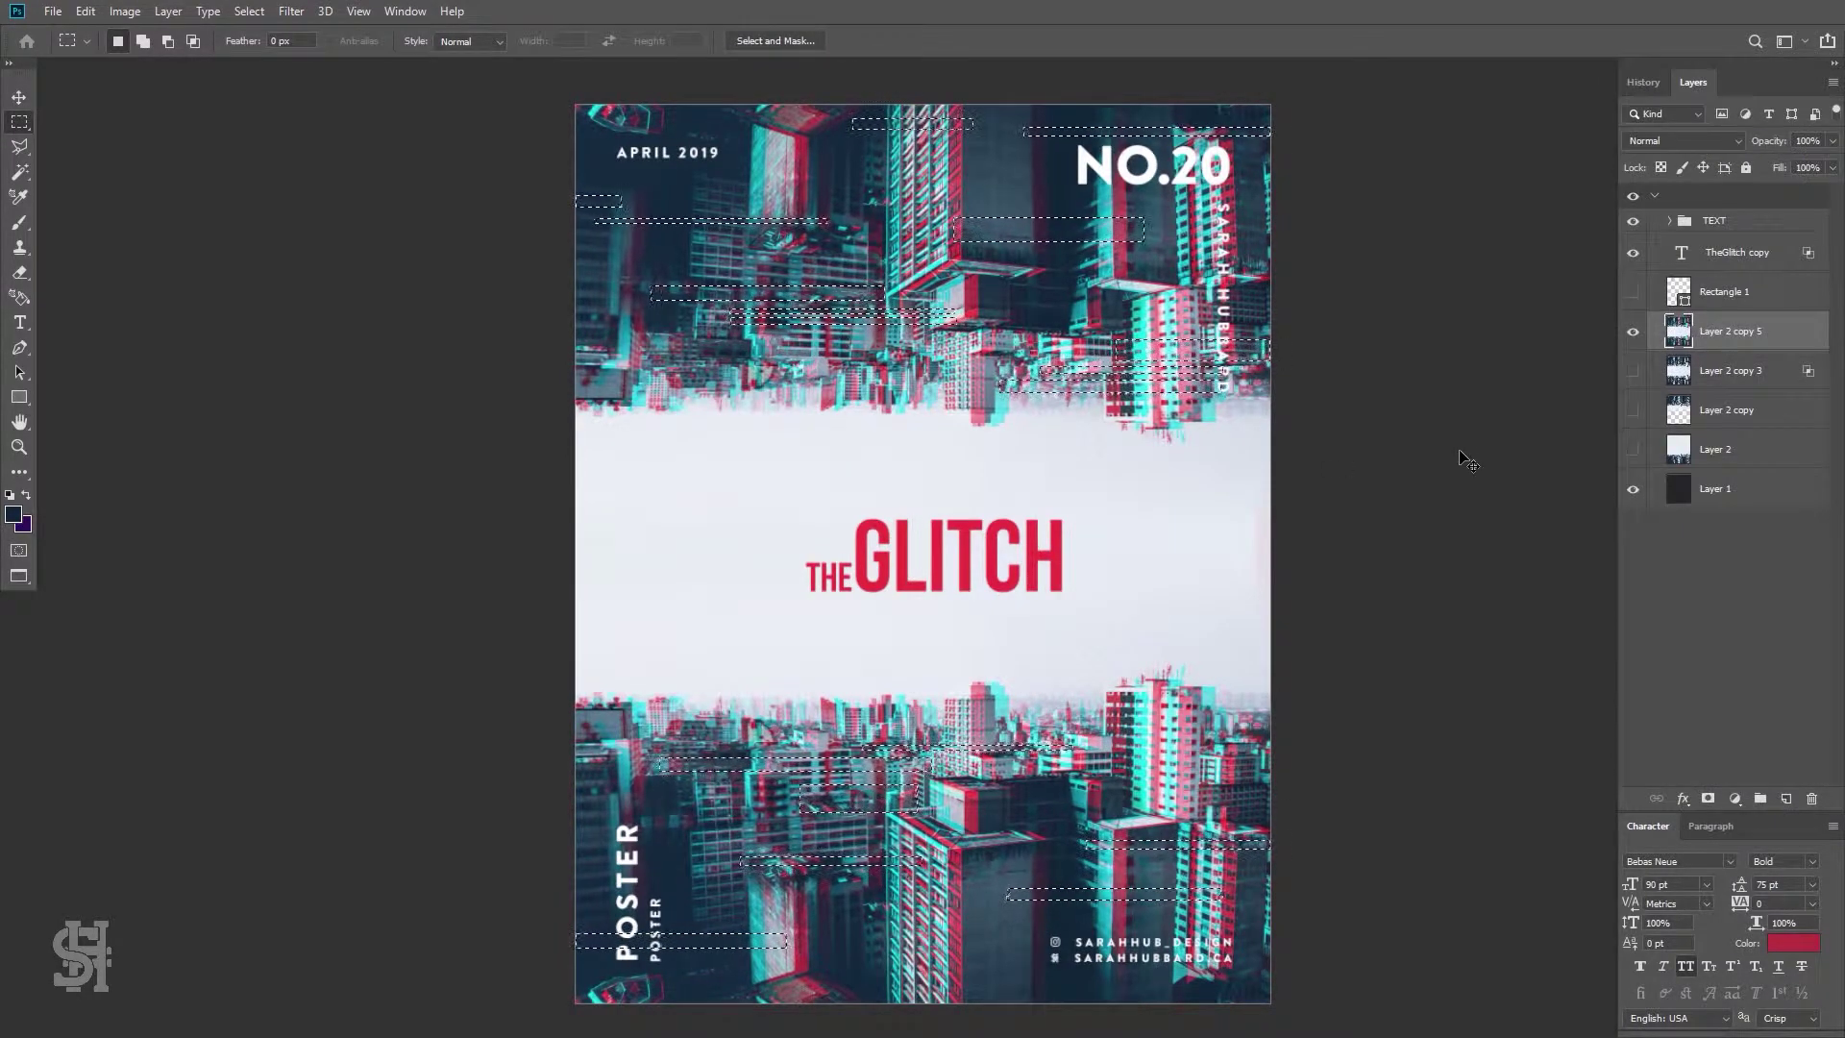
# Copy the strips onto two new layers with Ctrl+J, shifting each copy sideways
pyautogui.hotkey('ctrl', 'j')
pyautogui.press('v')
pyautogui.moveTo(1007, 398); pyautogui.dragTo(1012, 410)
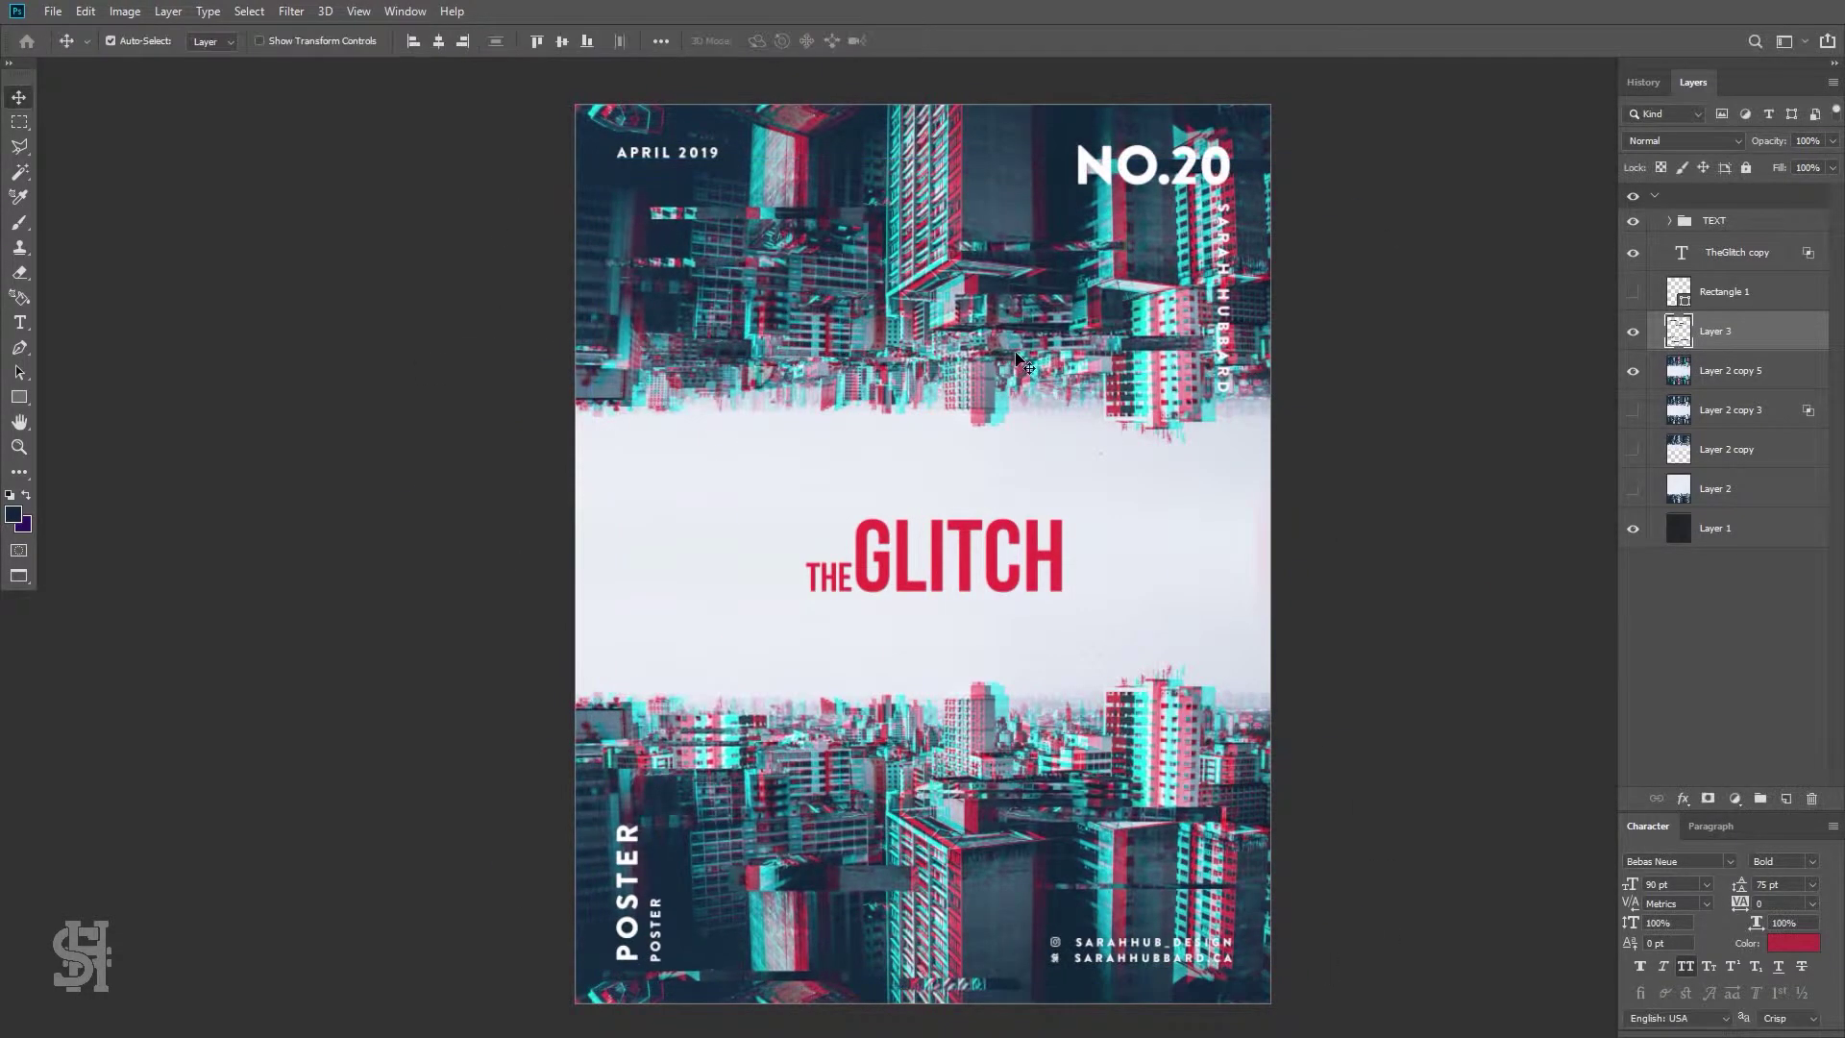
pyautogui.hotkey('ctrl', 'j')
pyautogui.moveTo(1020, 361)
pyautogui.mouseDown()
pyautogui.moveTo(1006, 392)
pyautogui.moveTo(1113, 415)
pyautogui.mouseUp()
# Show the Layer 3 glitch strips and add a new empty layer
pyautogui.click(1631, 371)
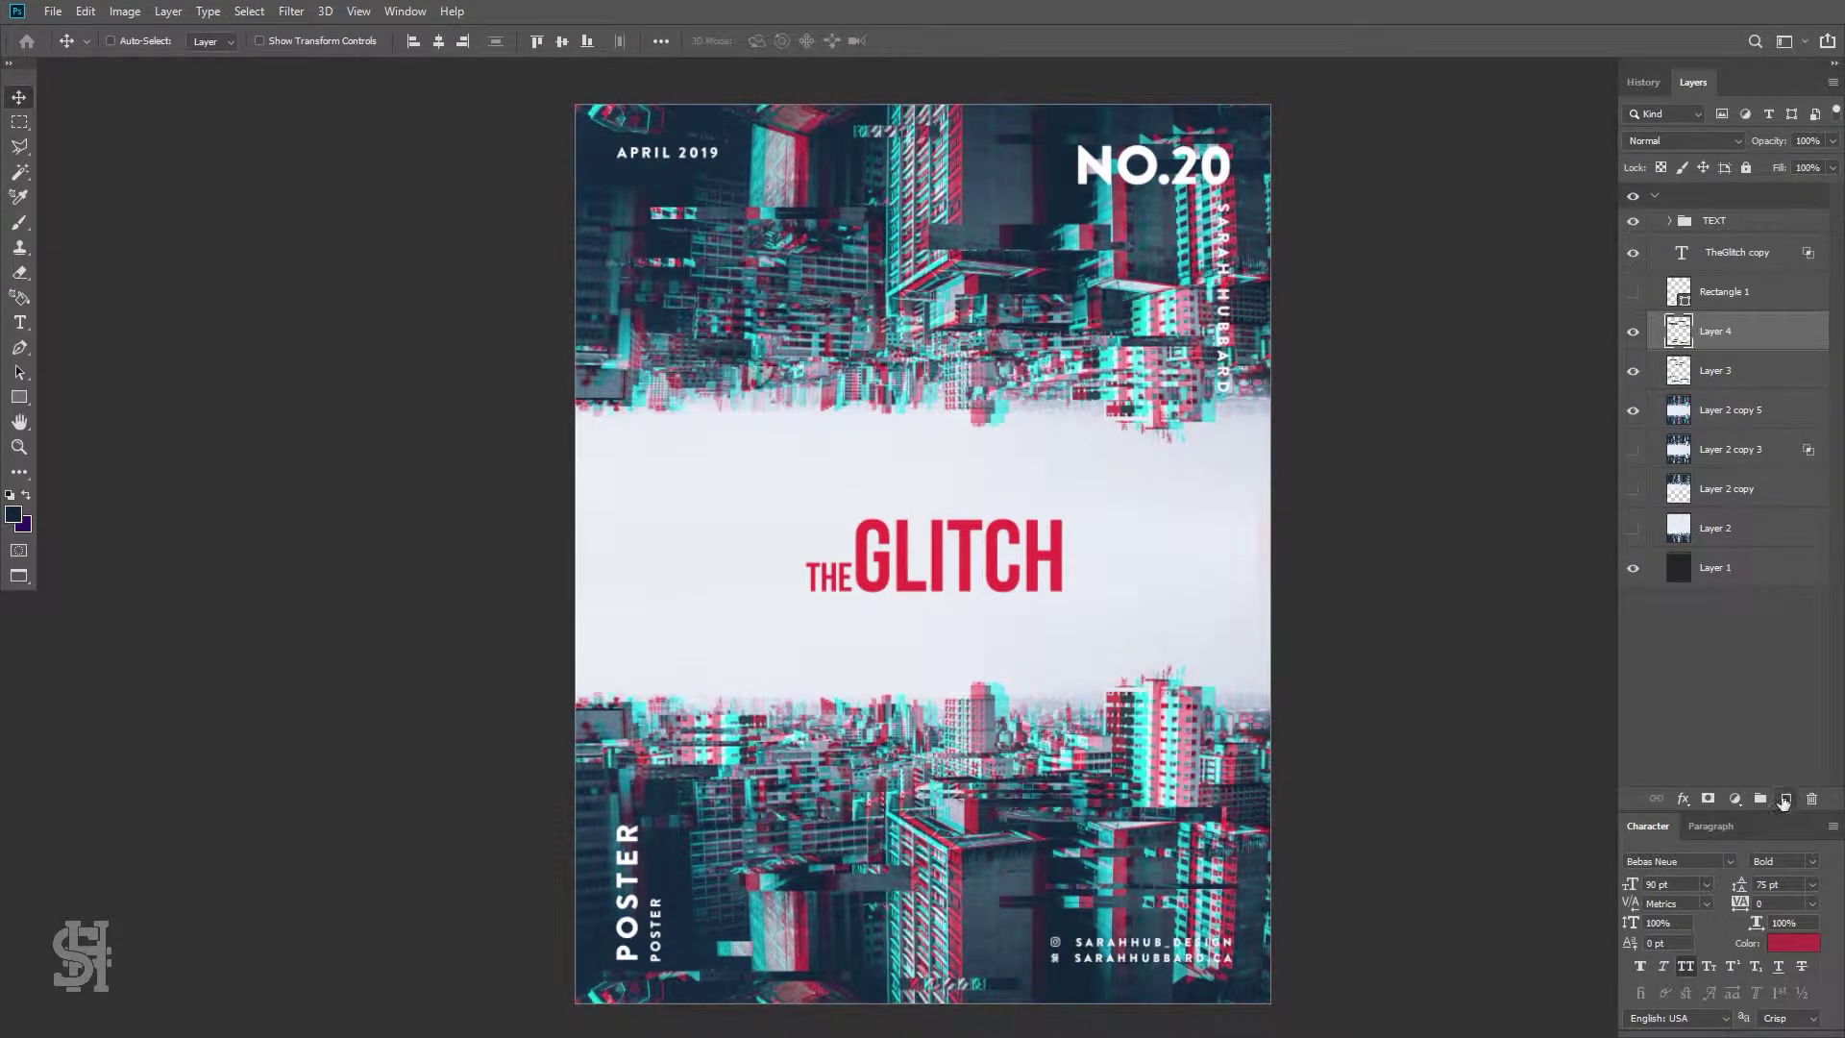
pyautogui.click(1783, 801)
pyautogui.rightClick(19, 397)
pyautogui.click(96, 471)
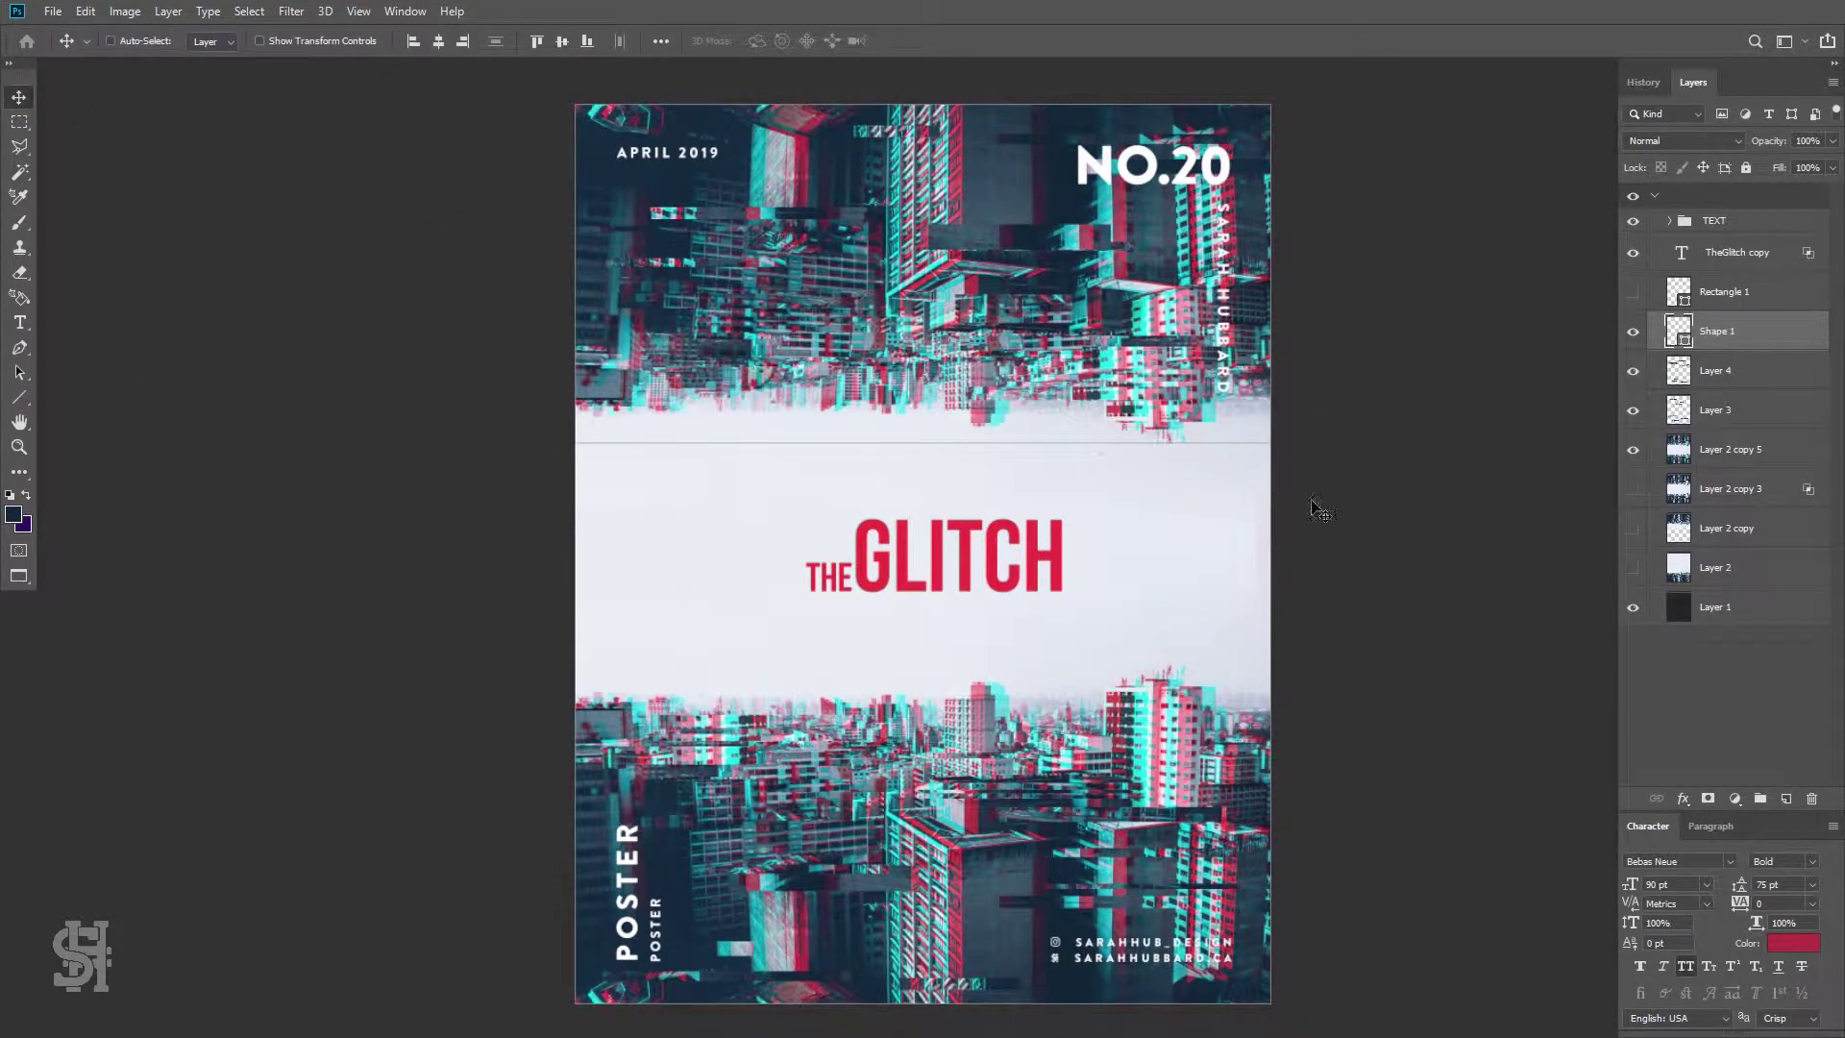
# Draw a black horizontal line across the white band with the Line tool
pyautogui.press('b')
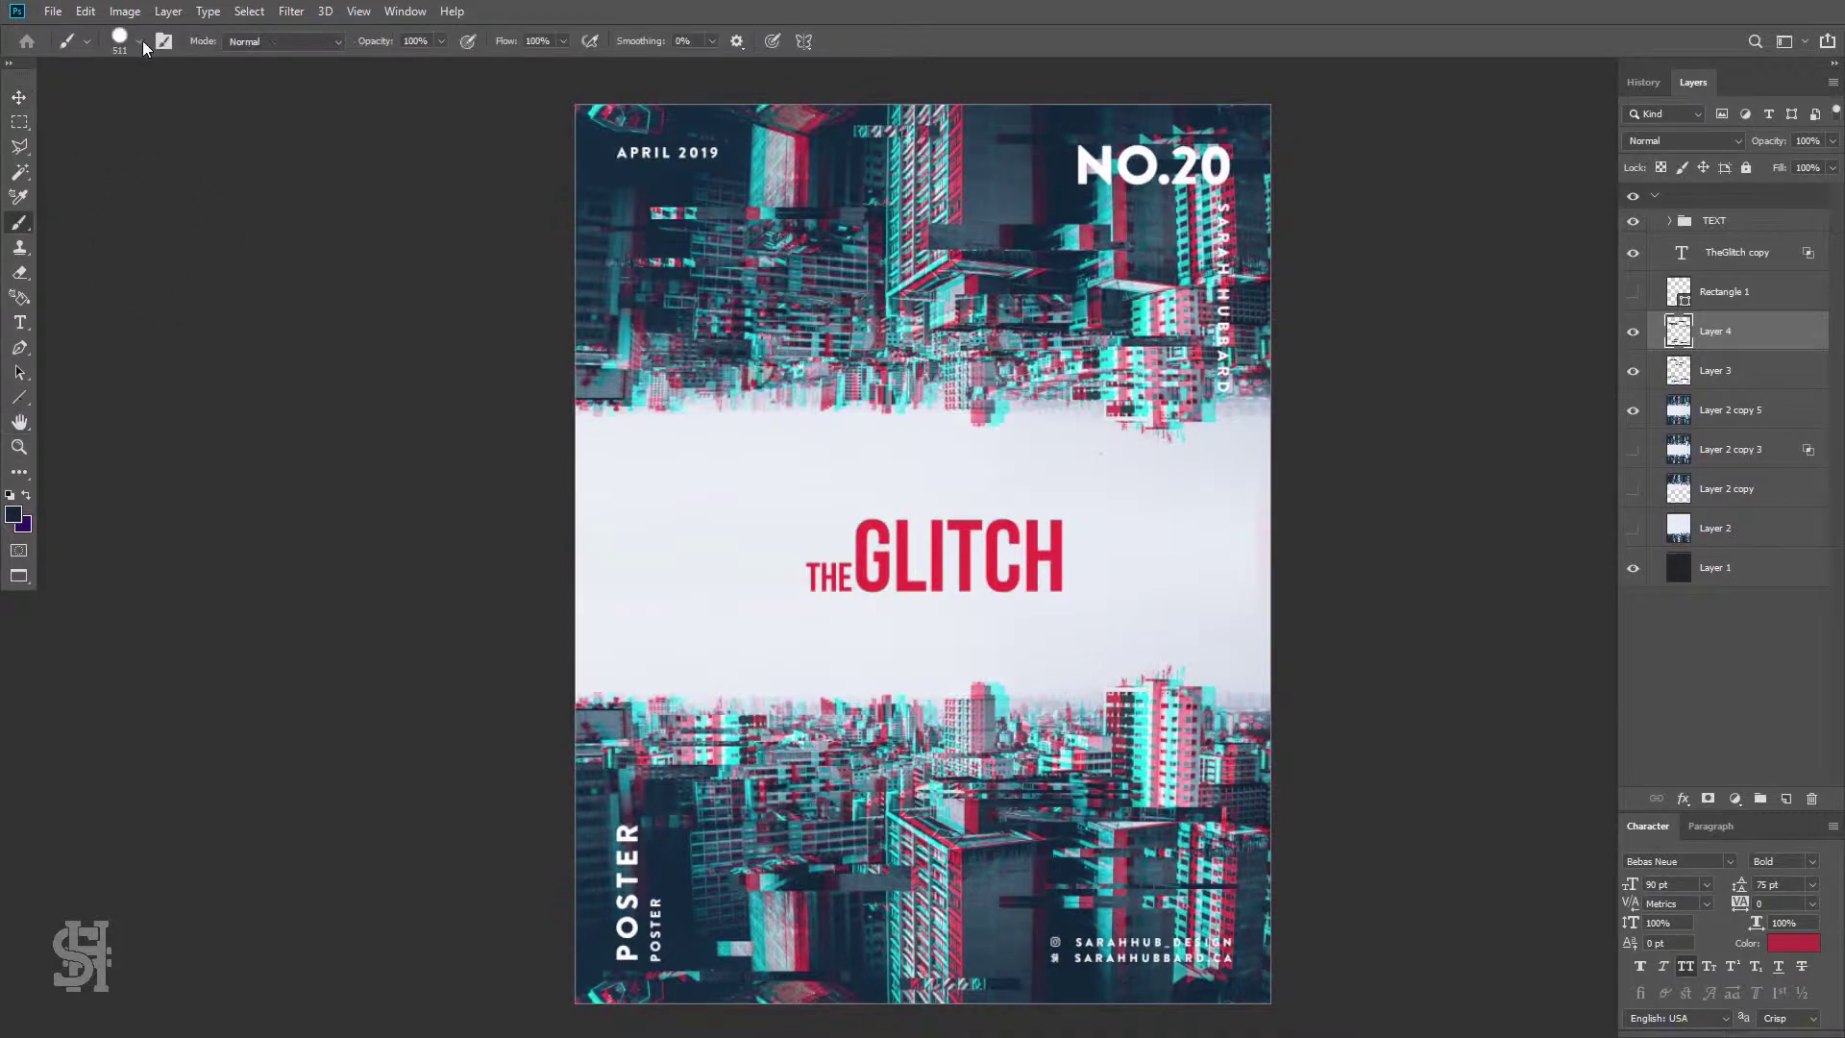
pyautogui.click(23, 401)
pyautogui.press('d')
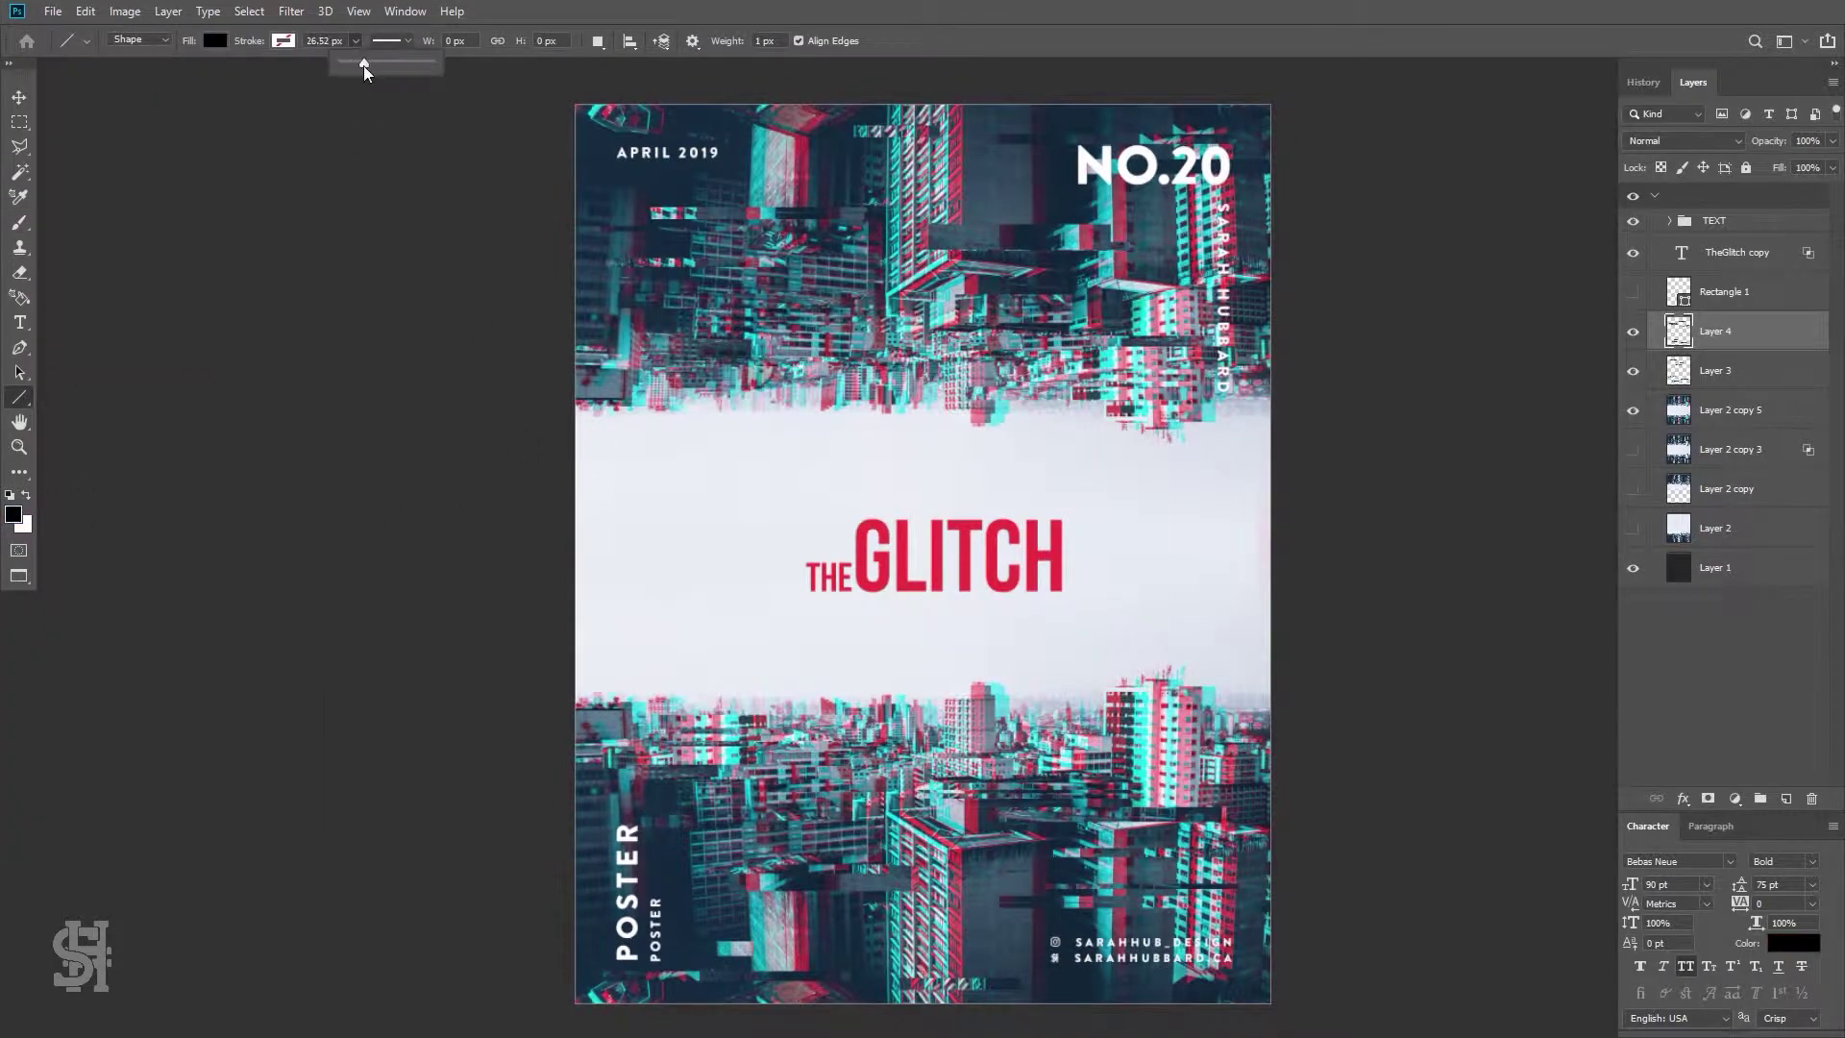
pyautogui.moveTo(555, 461); pyautogui.dragTo(1303, 461)
pyautogui.press('v')
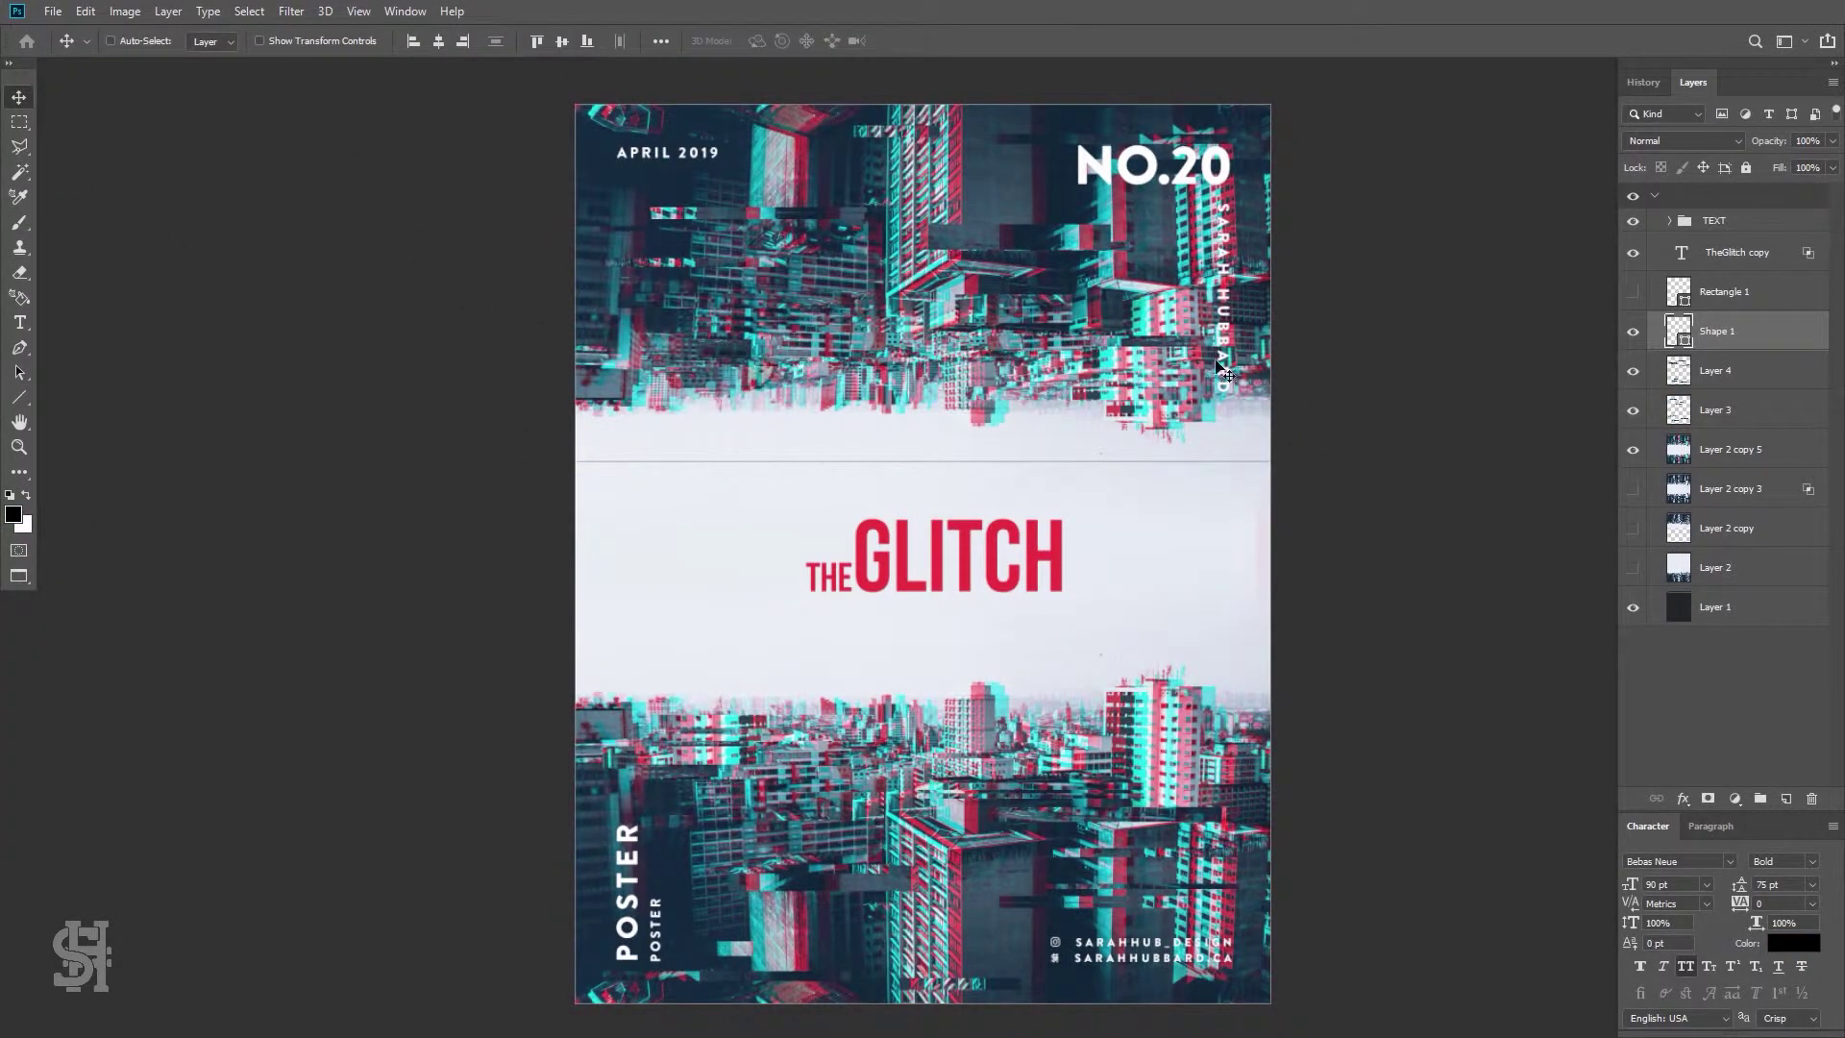
pyautogui.hotkey('ctrl', '+')
# Duplicate the line repeatedly, shifting copies downward, to build eight stacked lines
pyautogui.hotkey('ctrl', 'j')
pyautogui.press('Down')
pyautogui.press('Down')
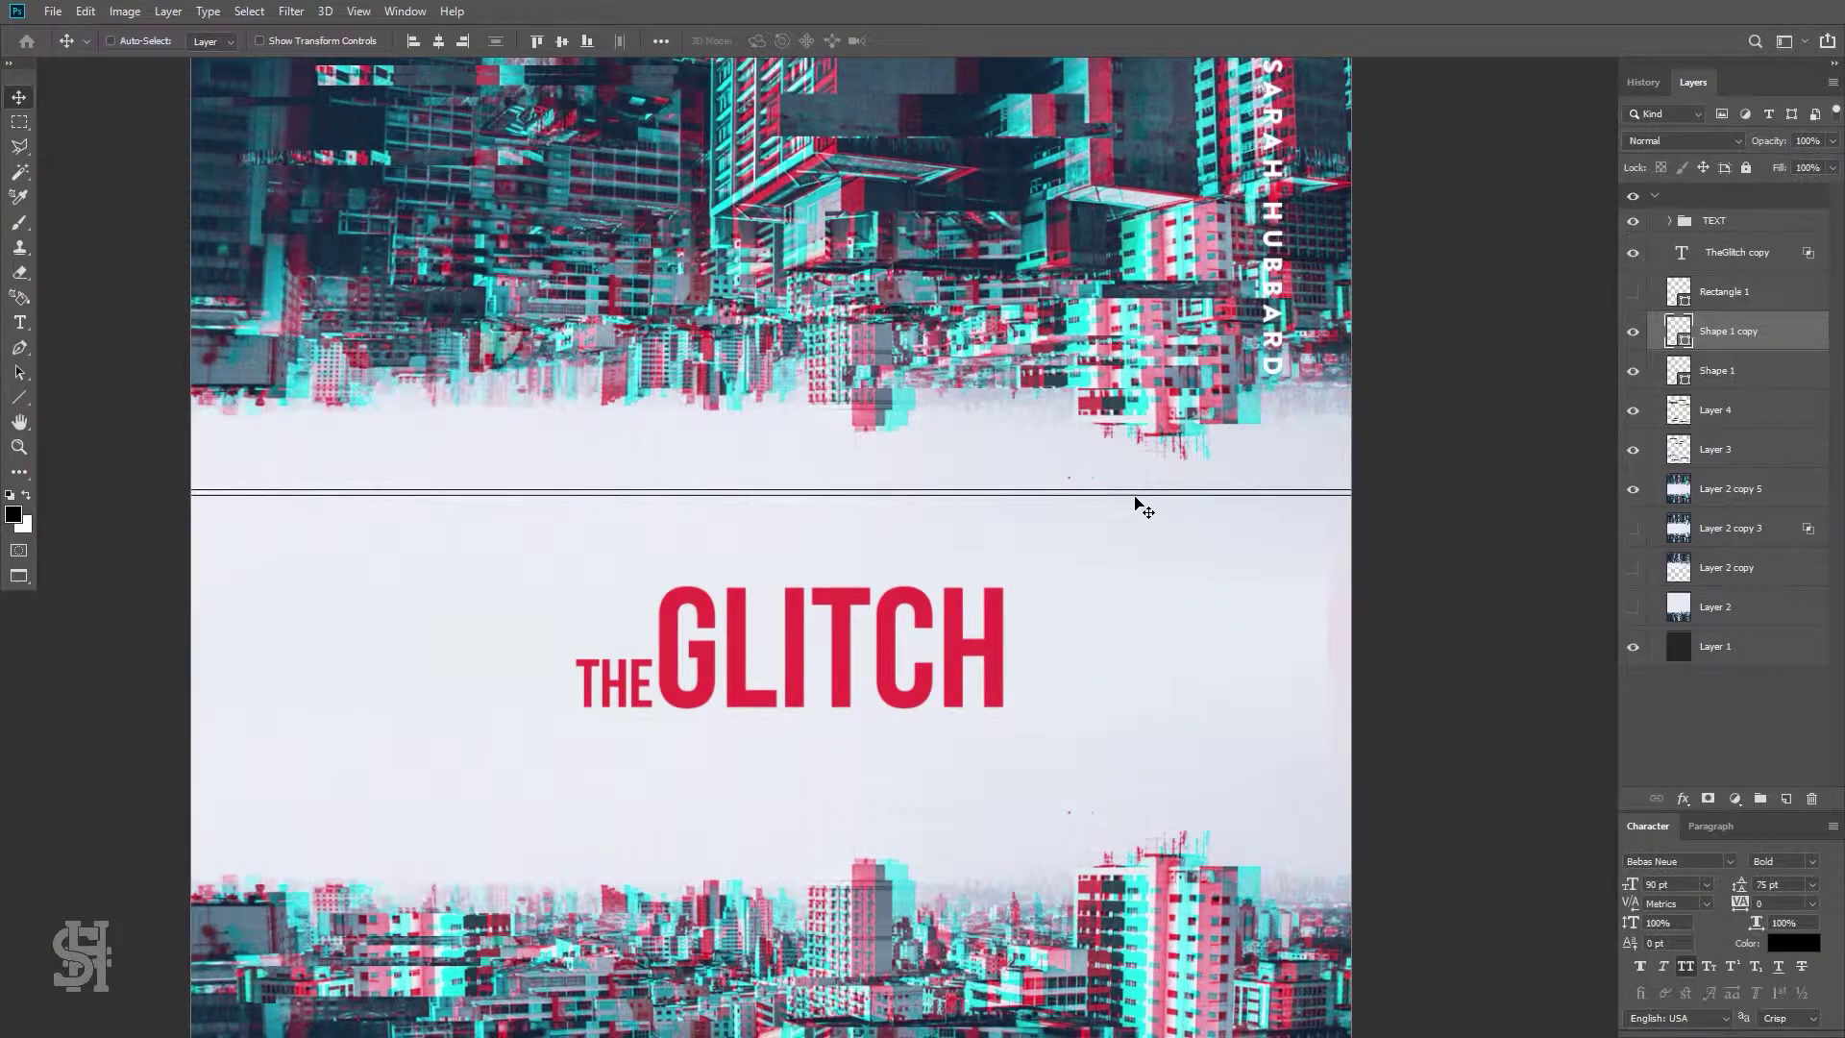
pyautogui.keyDown('shift'); pyautogui.click(1737, 377); pyautogui.keyUp('shift')
pyautogui.rightClick(1736, 376)
pyautogui.click(1537, 288)
pyautogui.press('Return')
pyautogui.moveTo(1110, 502); pyautogui.dragTo(1109, 522)
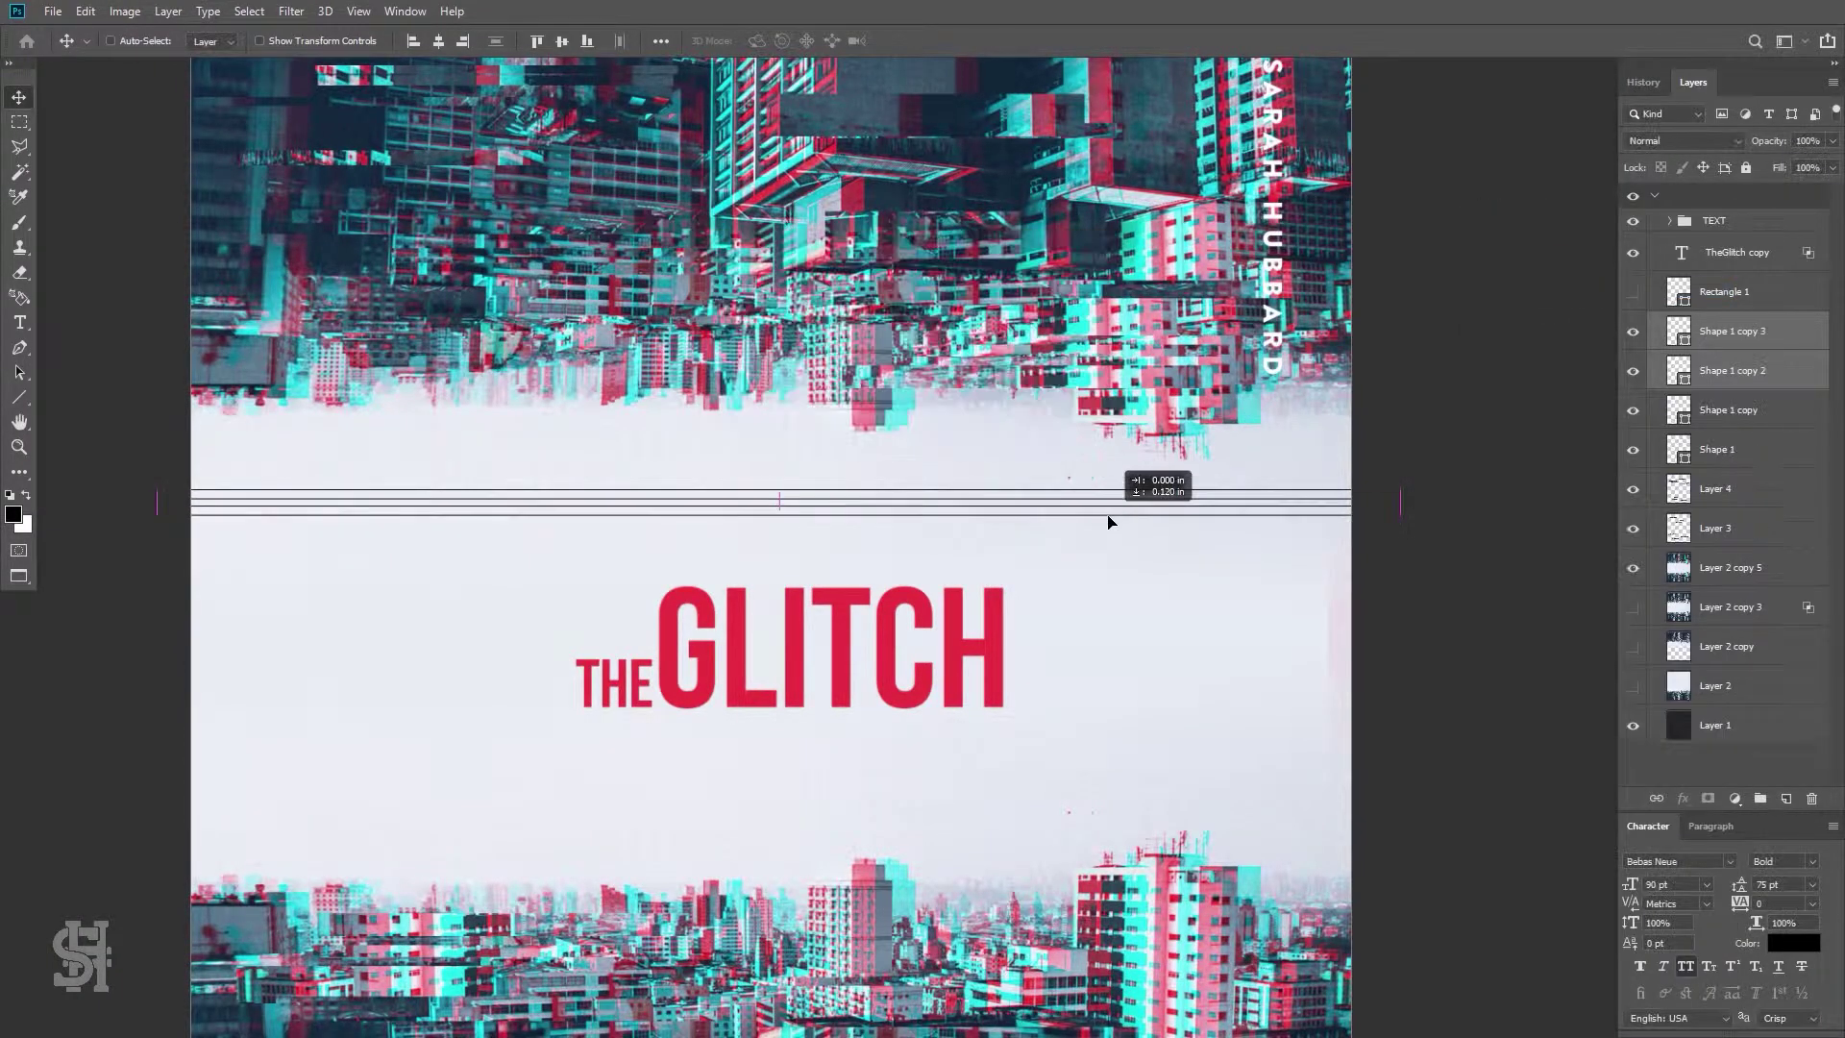
pyautogui.keyDown('shift'); pyautogui.click(1717, 449); pyautogui.keyUp('shift')
pyautogui.rightClick(1748, 423)
pyautogui.click(1537, 288)
pyautogui.press('Return')
pyautogui.moveTo(1071, 463); pyautogui.dragTo(1148, 560)
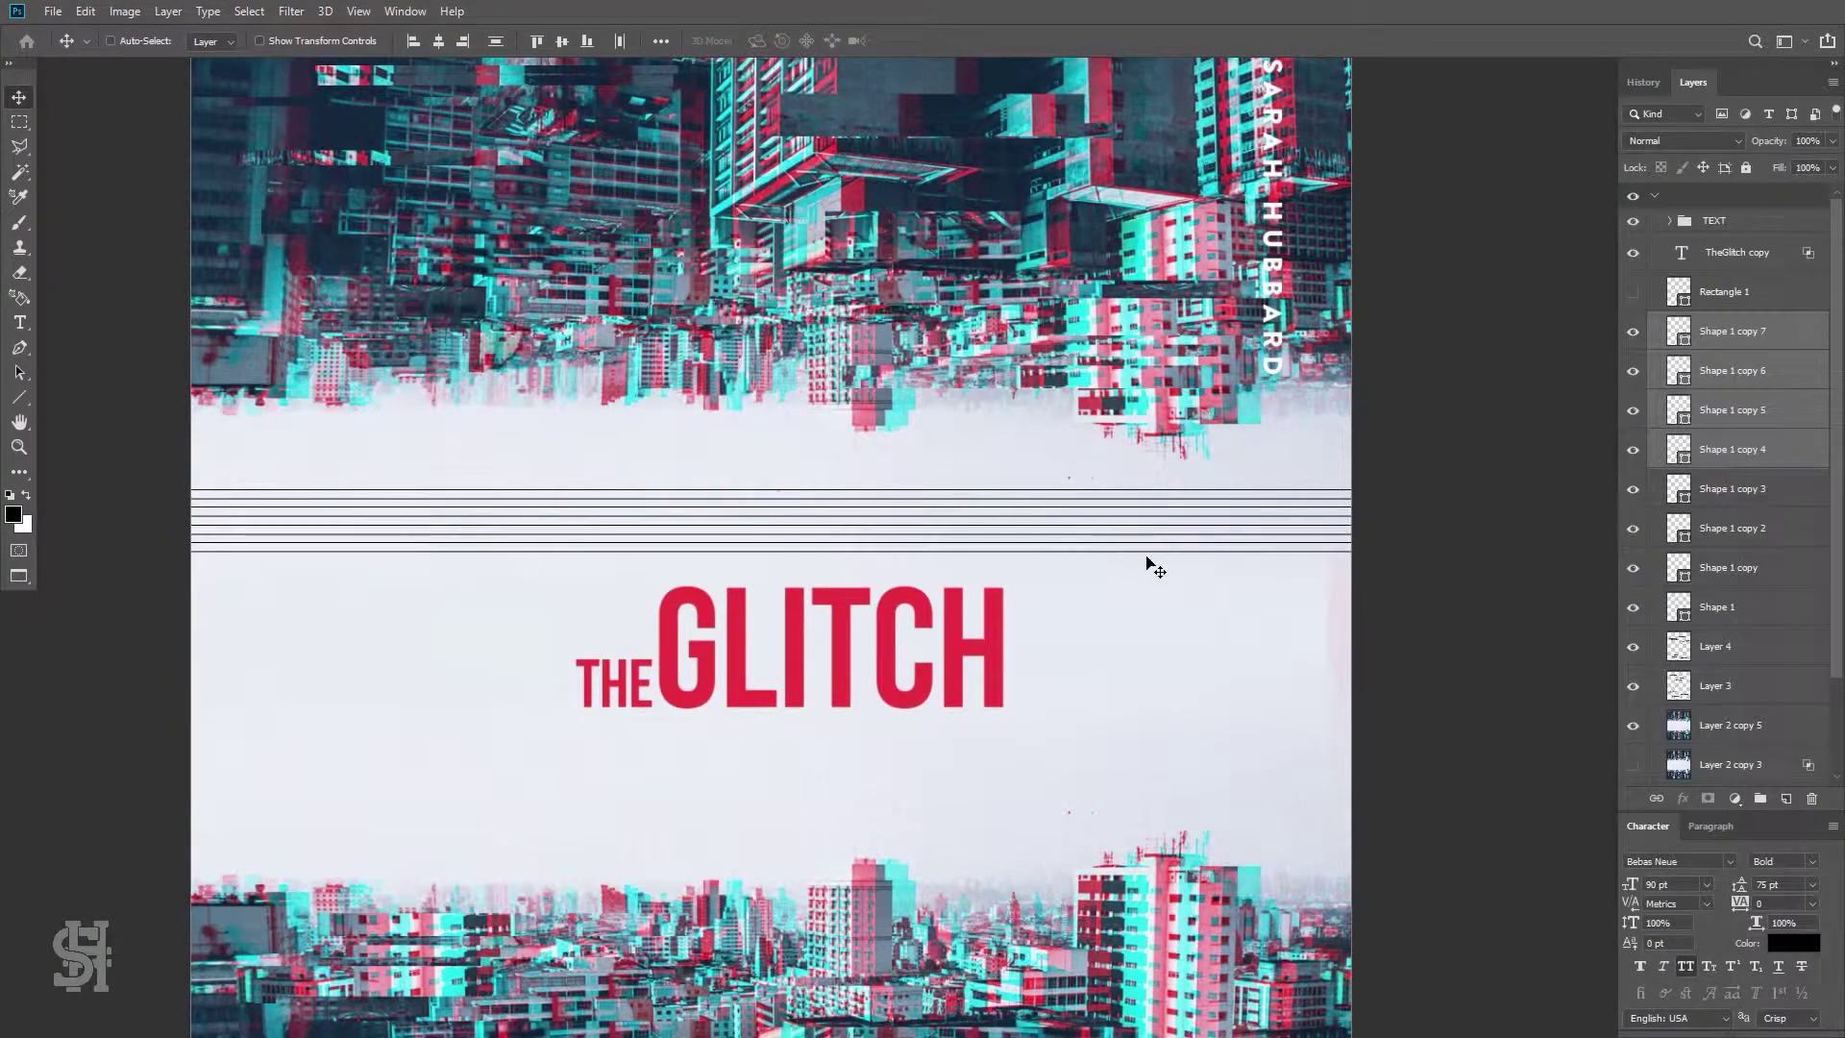
# Group the eight lines as LINES and duplicate them further down to sixteen
pyautogui.keyDown('shift'); pyautogui.click(1725, 607); pyautogui.keyUp('shift')
pyautogui.hotkey('ctrl', 'g')
pyautogui.write('LINES')
pyautogui.press('Return')
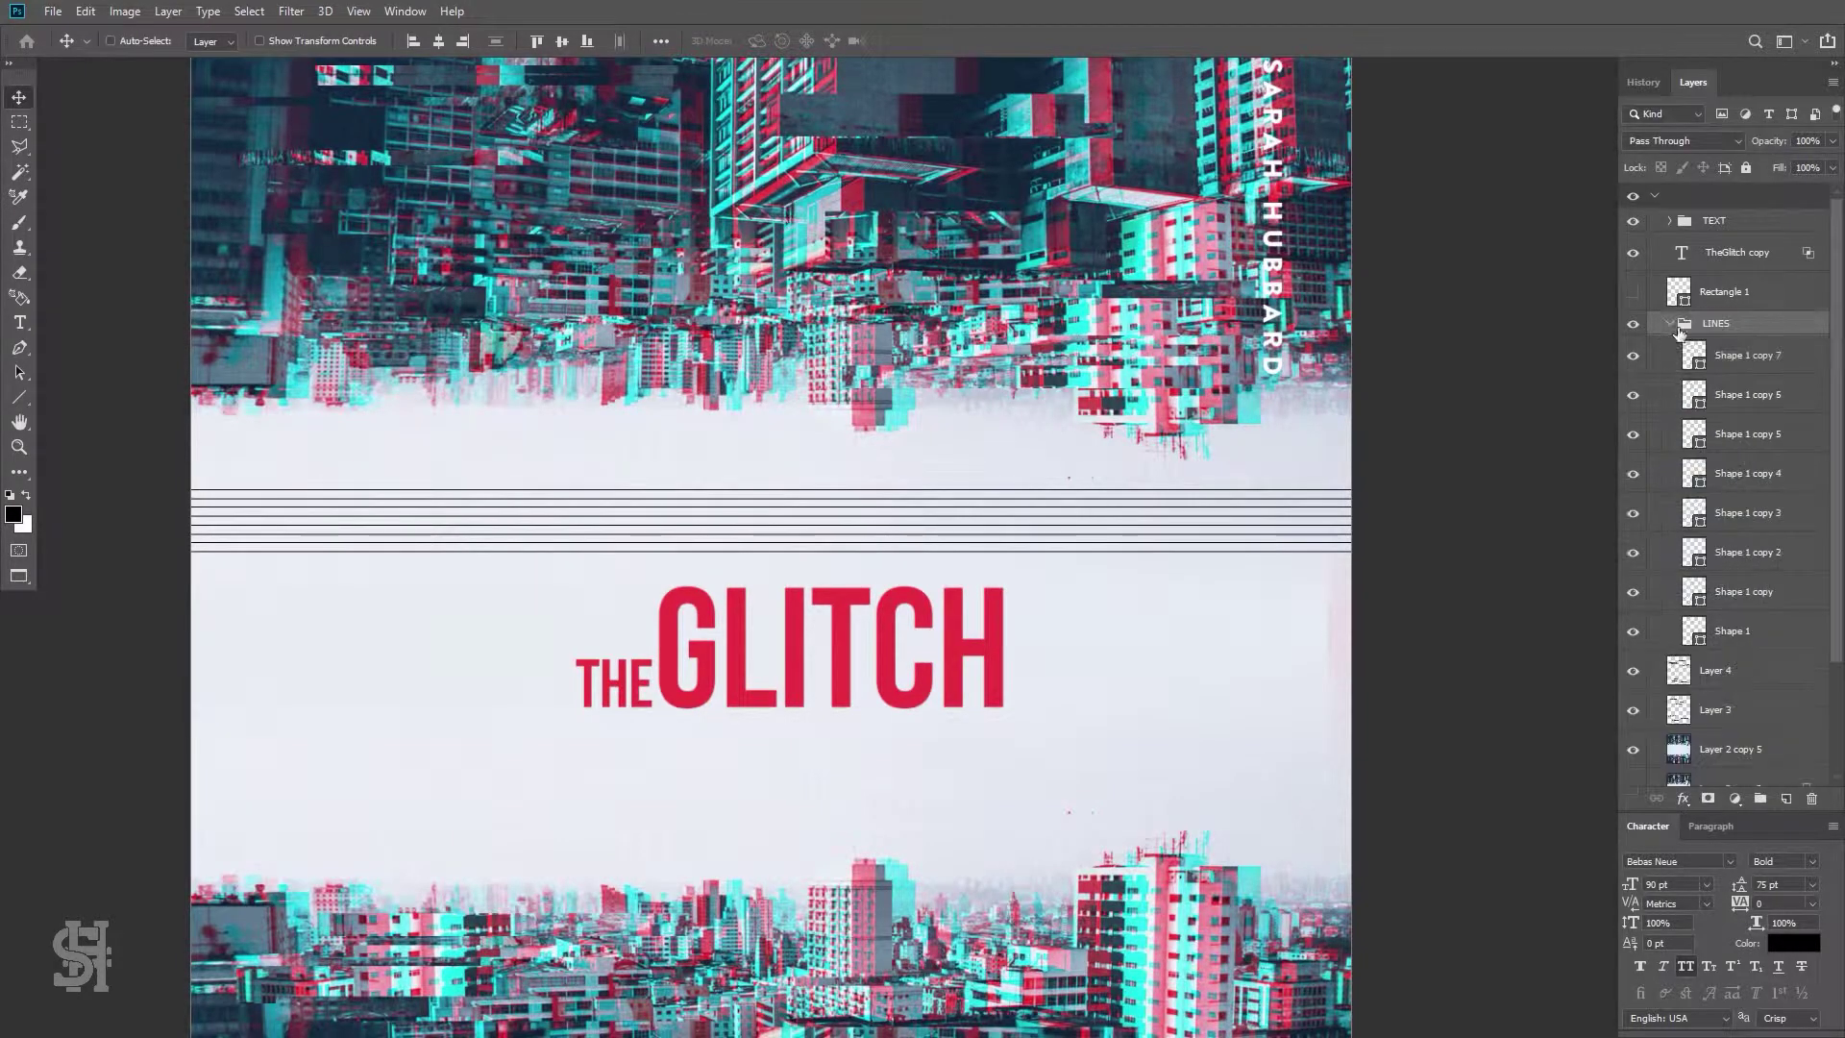
pyautogui.click(1669, 323)
pyautogui.rightClick(1749, 434)
pyautogui.click(1537, 288)
pyautogui.press('Return')
pyautogui.moveTo(1114, 506); pyautogui.dragTo(1134, 687)
# Duplicate all sixteen lines inside the LINES group
pyautogui.scroll(-5, 1730, 576)
pyautogui.keyDown('shift'); pyautogui.click(1749, 749); pyautogui.keyUp('shift')
pyautogui.rightClick(1748, 231)
pyautogui.click(1672, 297)
pyautogui.press('Return')
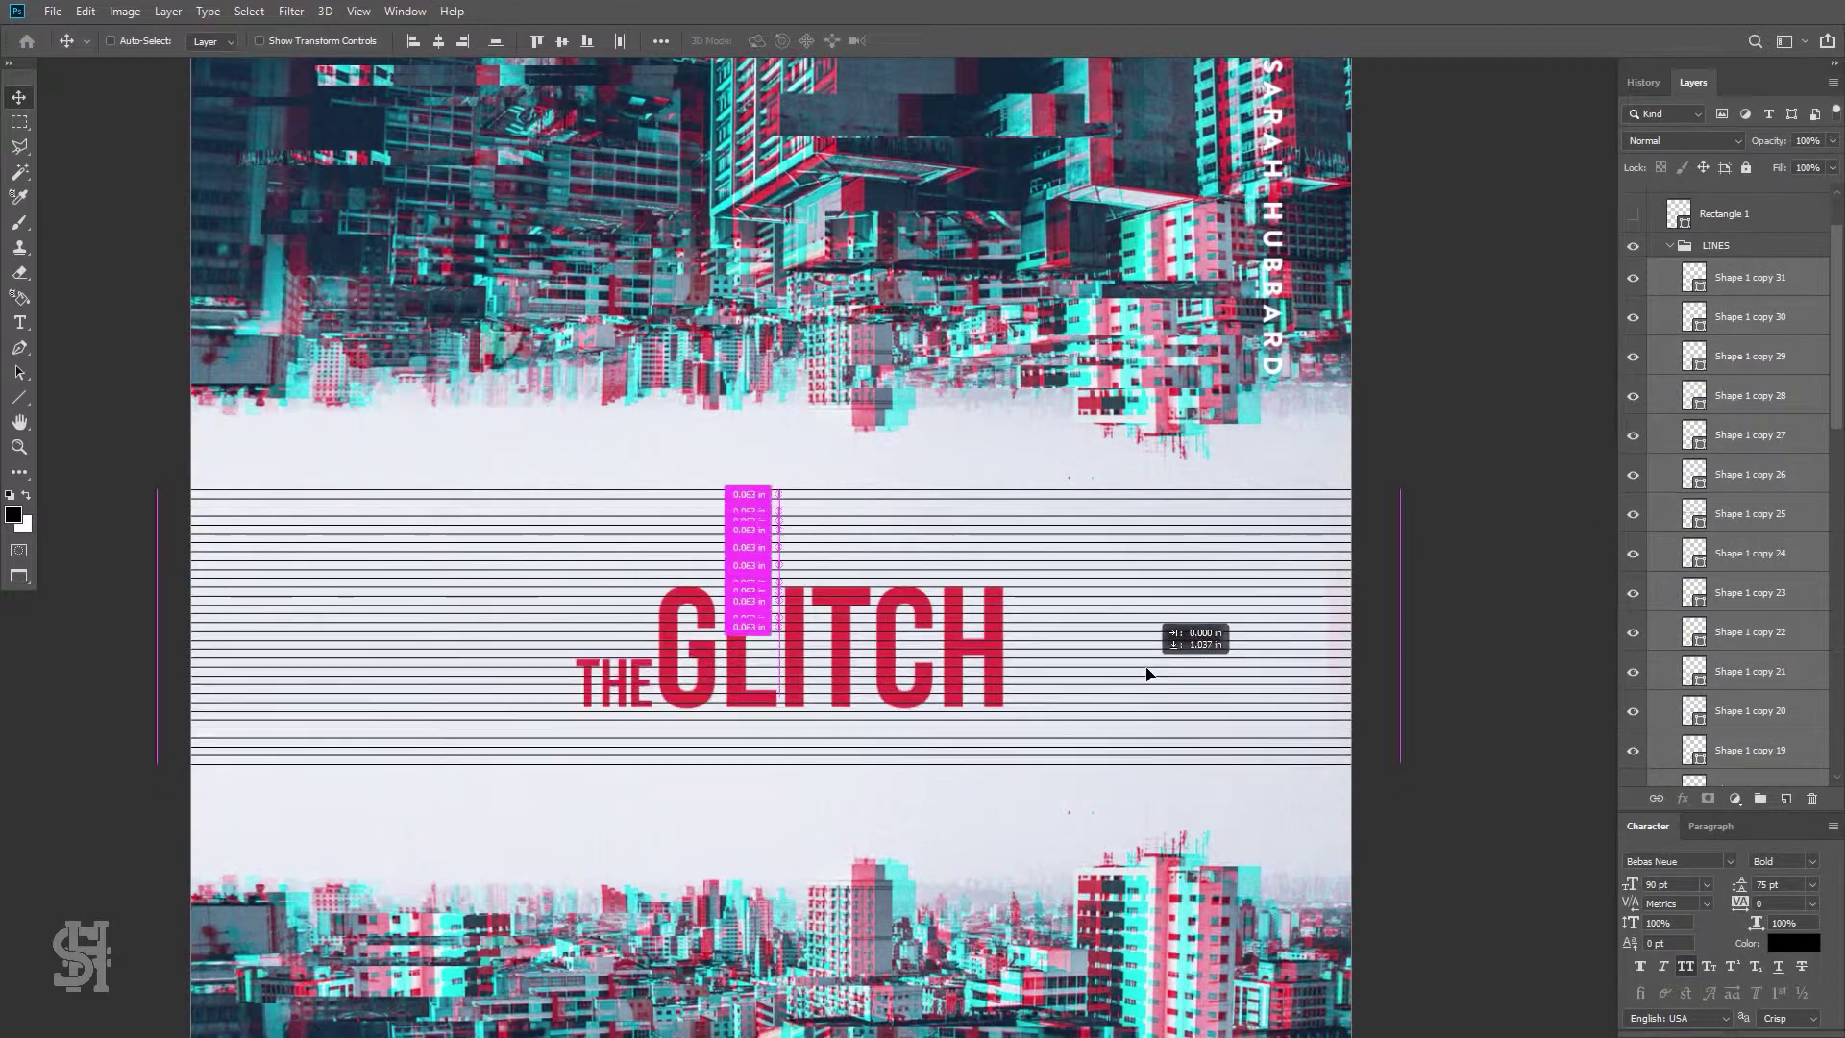
pyautogui.scroll(-5, 1133, 673)
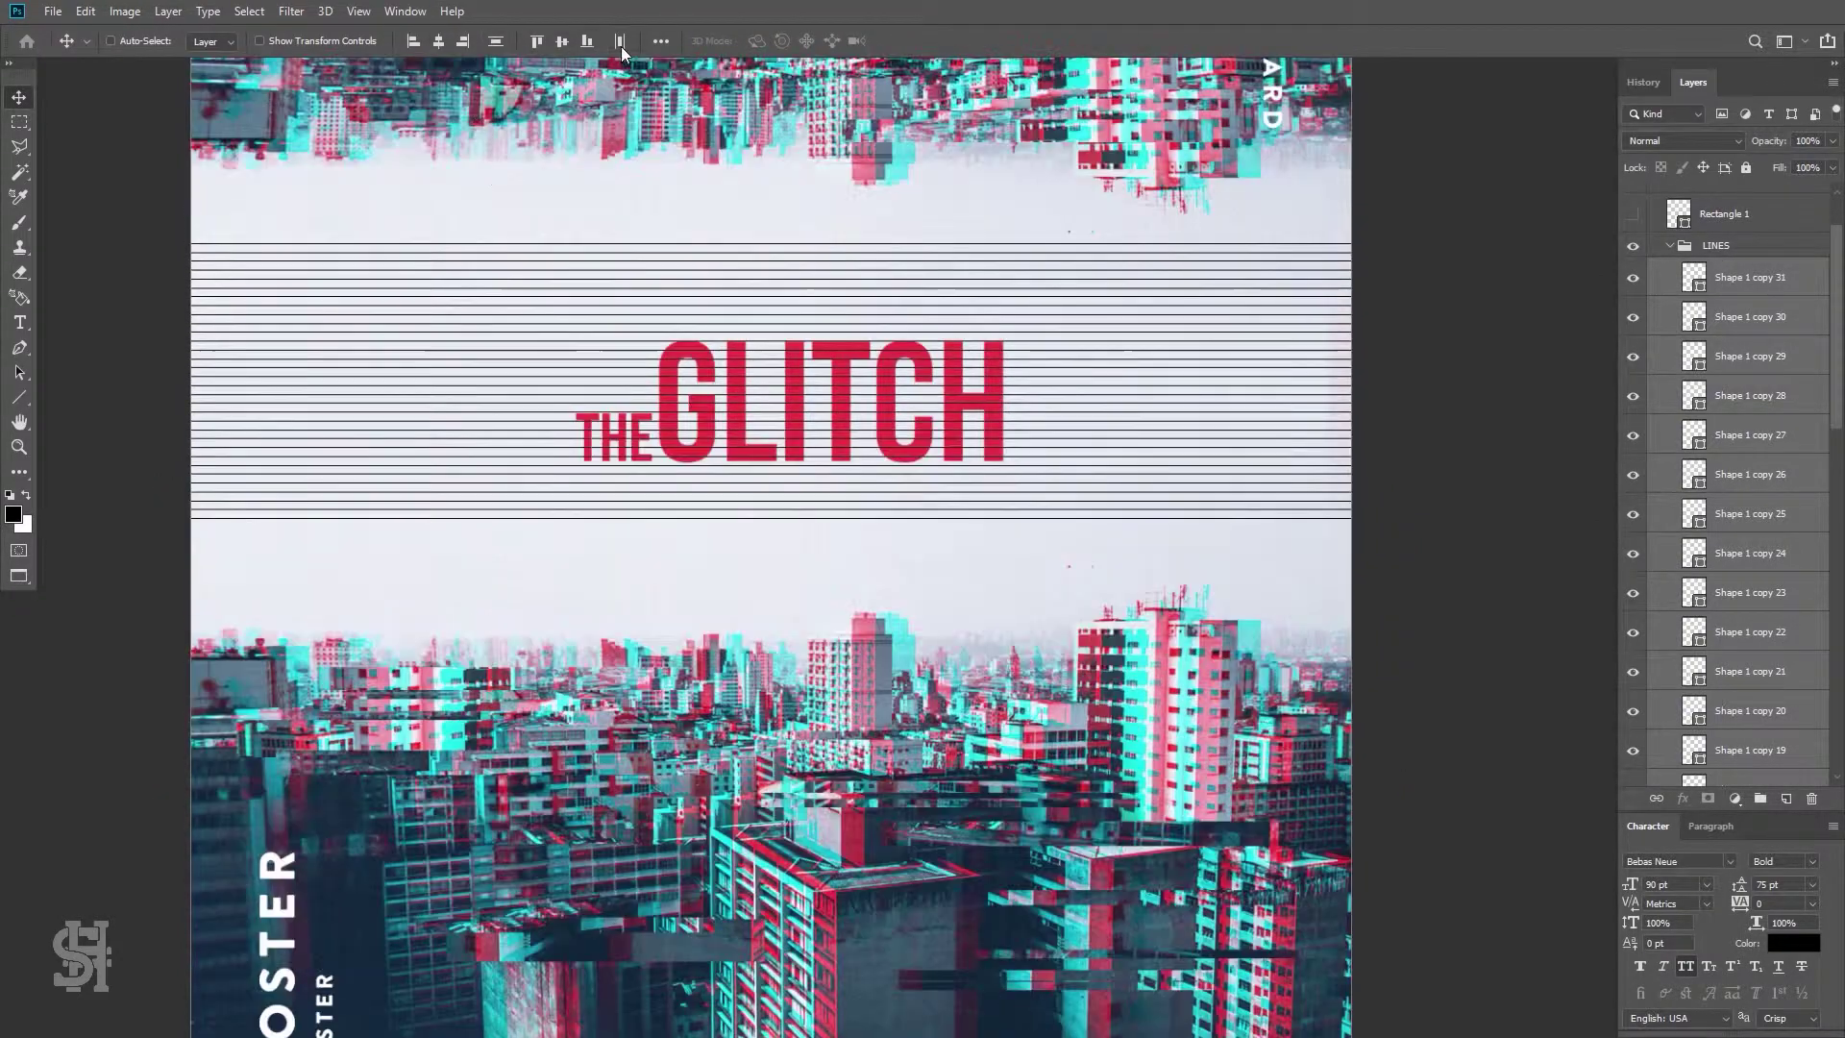
pyautogui.click(661, 41)
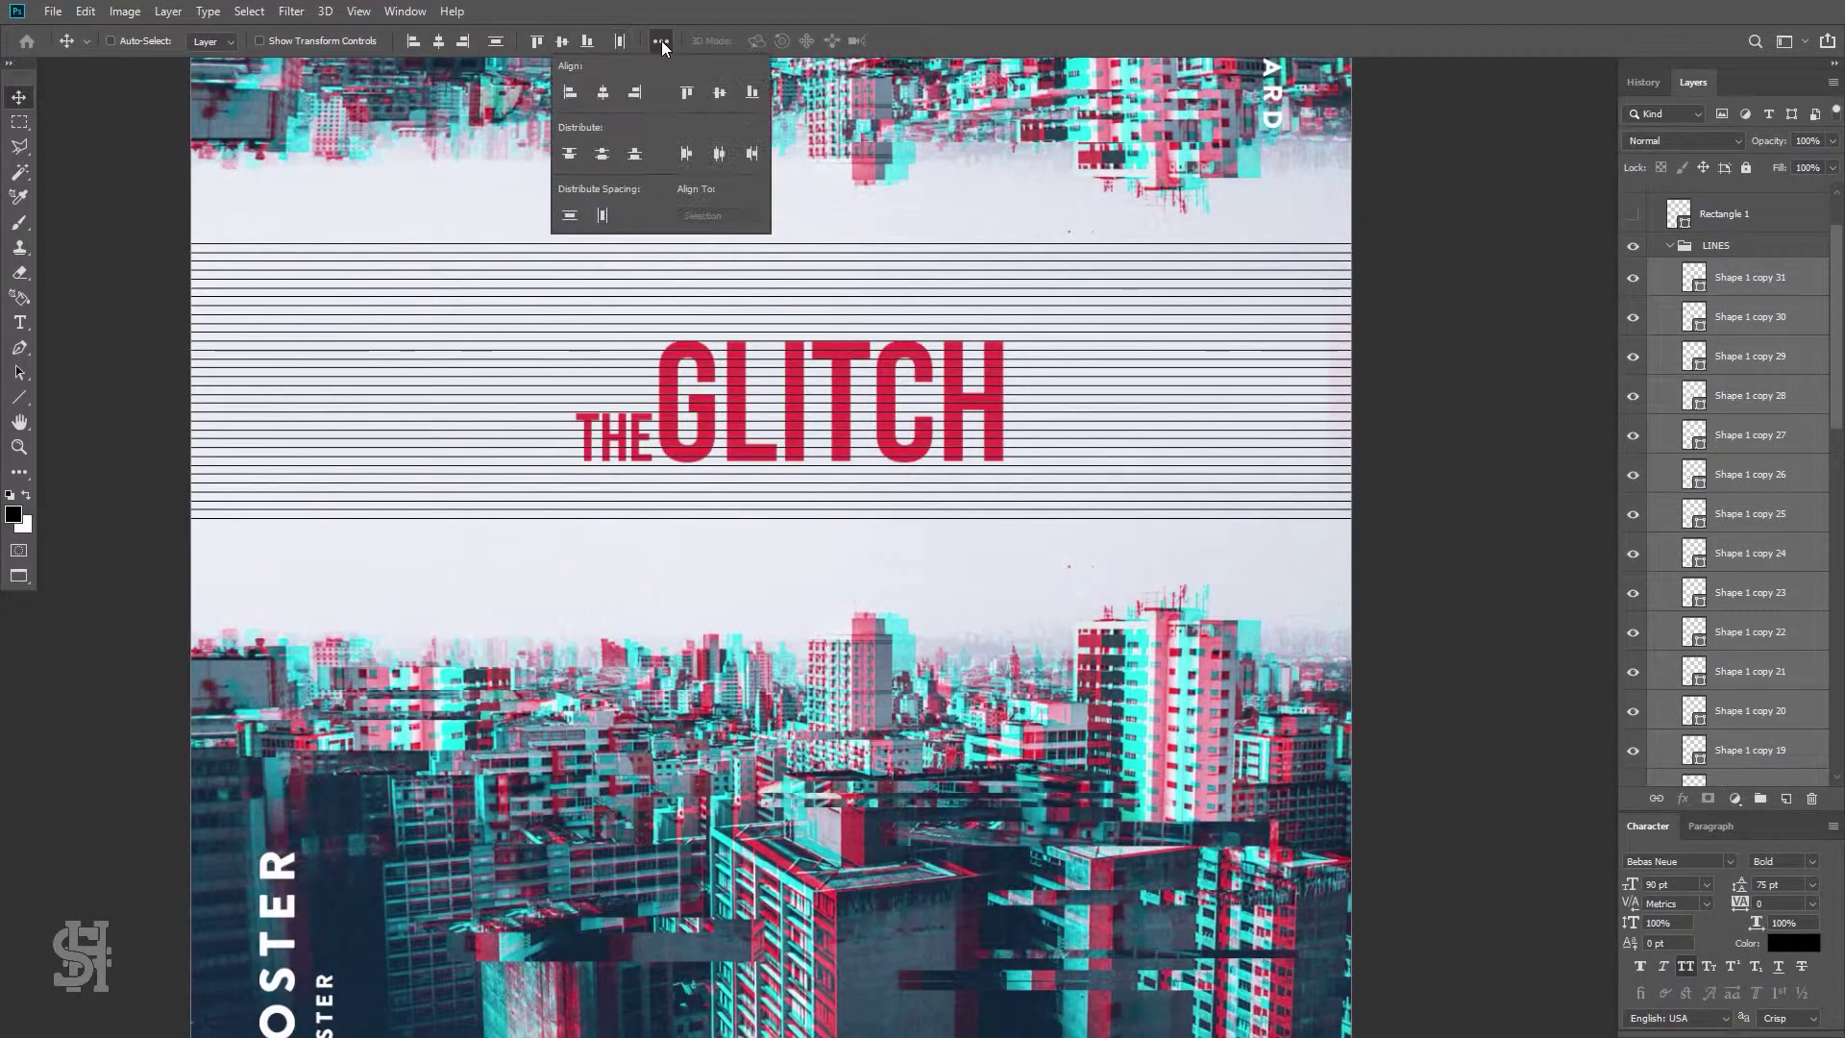
# Space the thin lines evenly, then merge the line layers into one layer
pyautogui.click(603, 154)
pyautogui.press('z')
pyautogui.click(1173, 399)
pyautogui.hotkey('ctrl', '0')
pyautogui.hotkey('ctrl', '1')
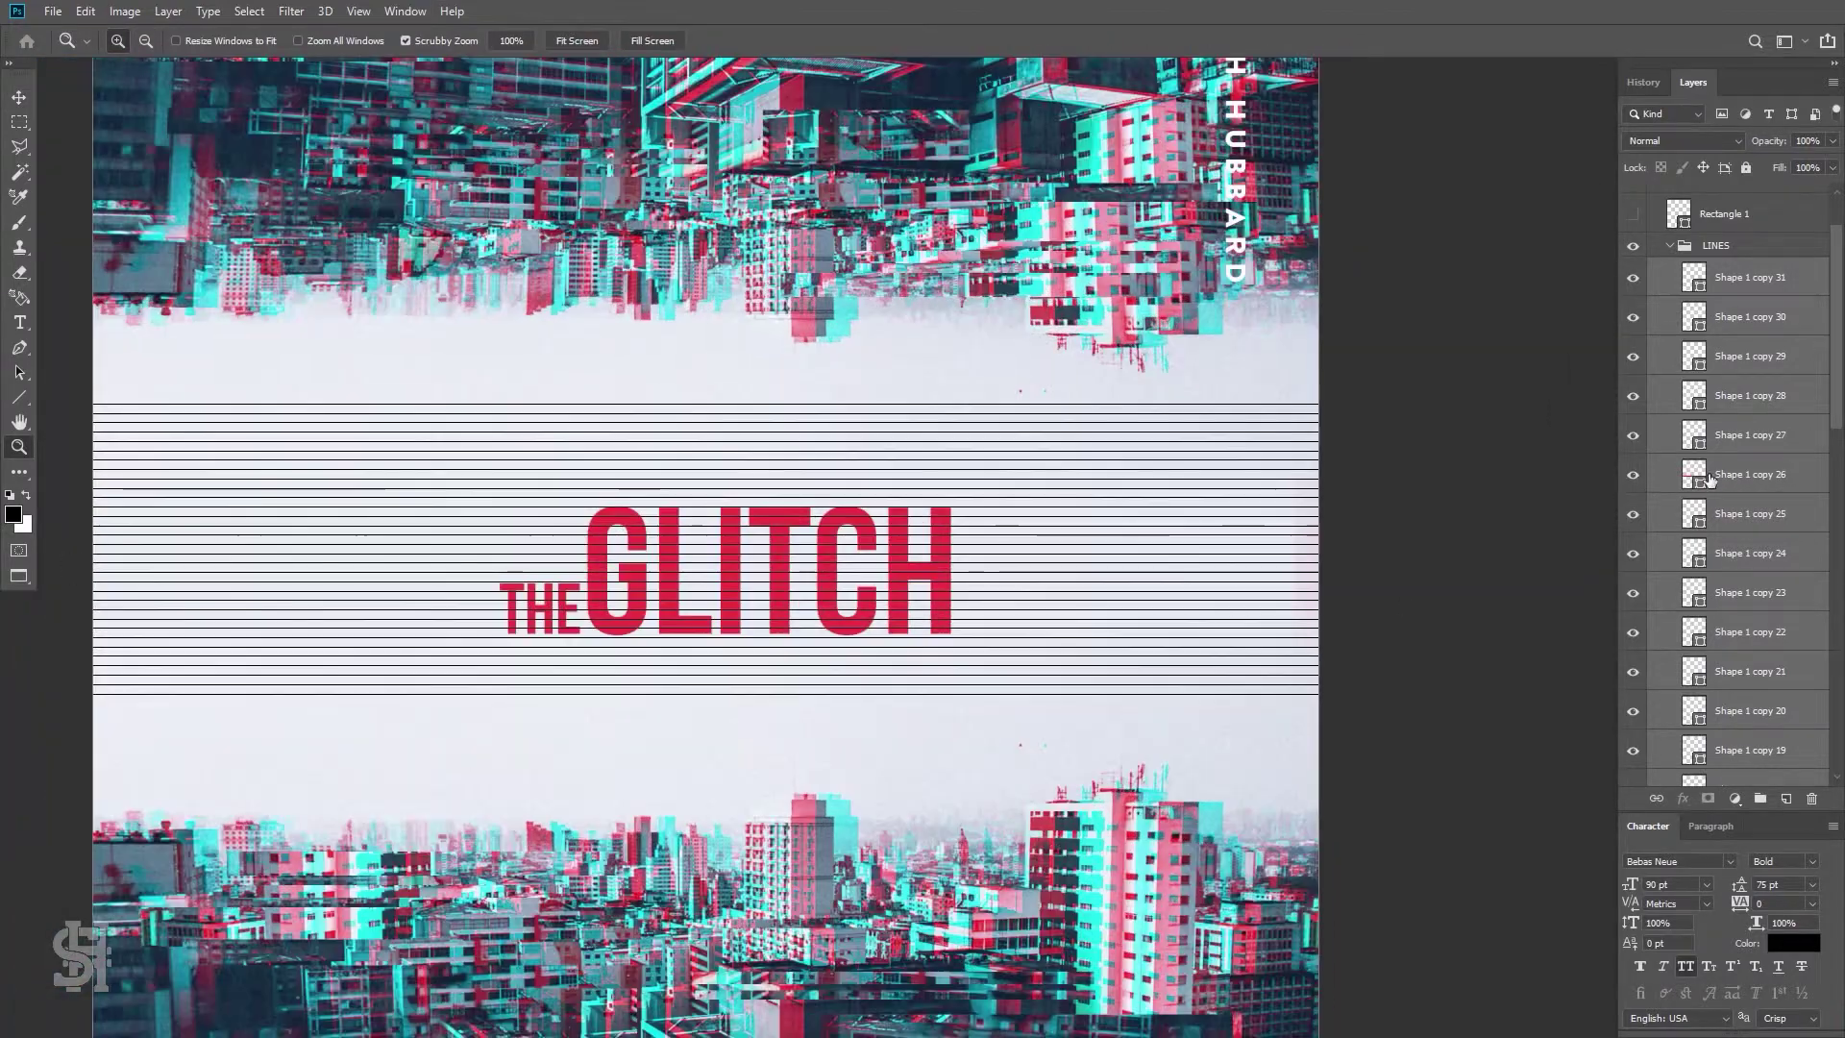
pyautogui.rightClick(1709, 479)
pyautogui.press('Escape')
pyautogui.rightClick(1667, 481)
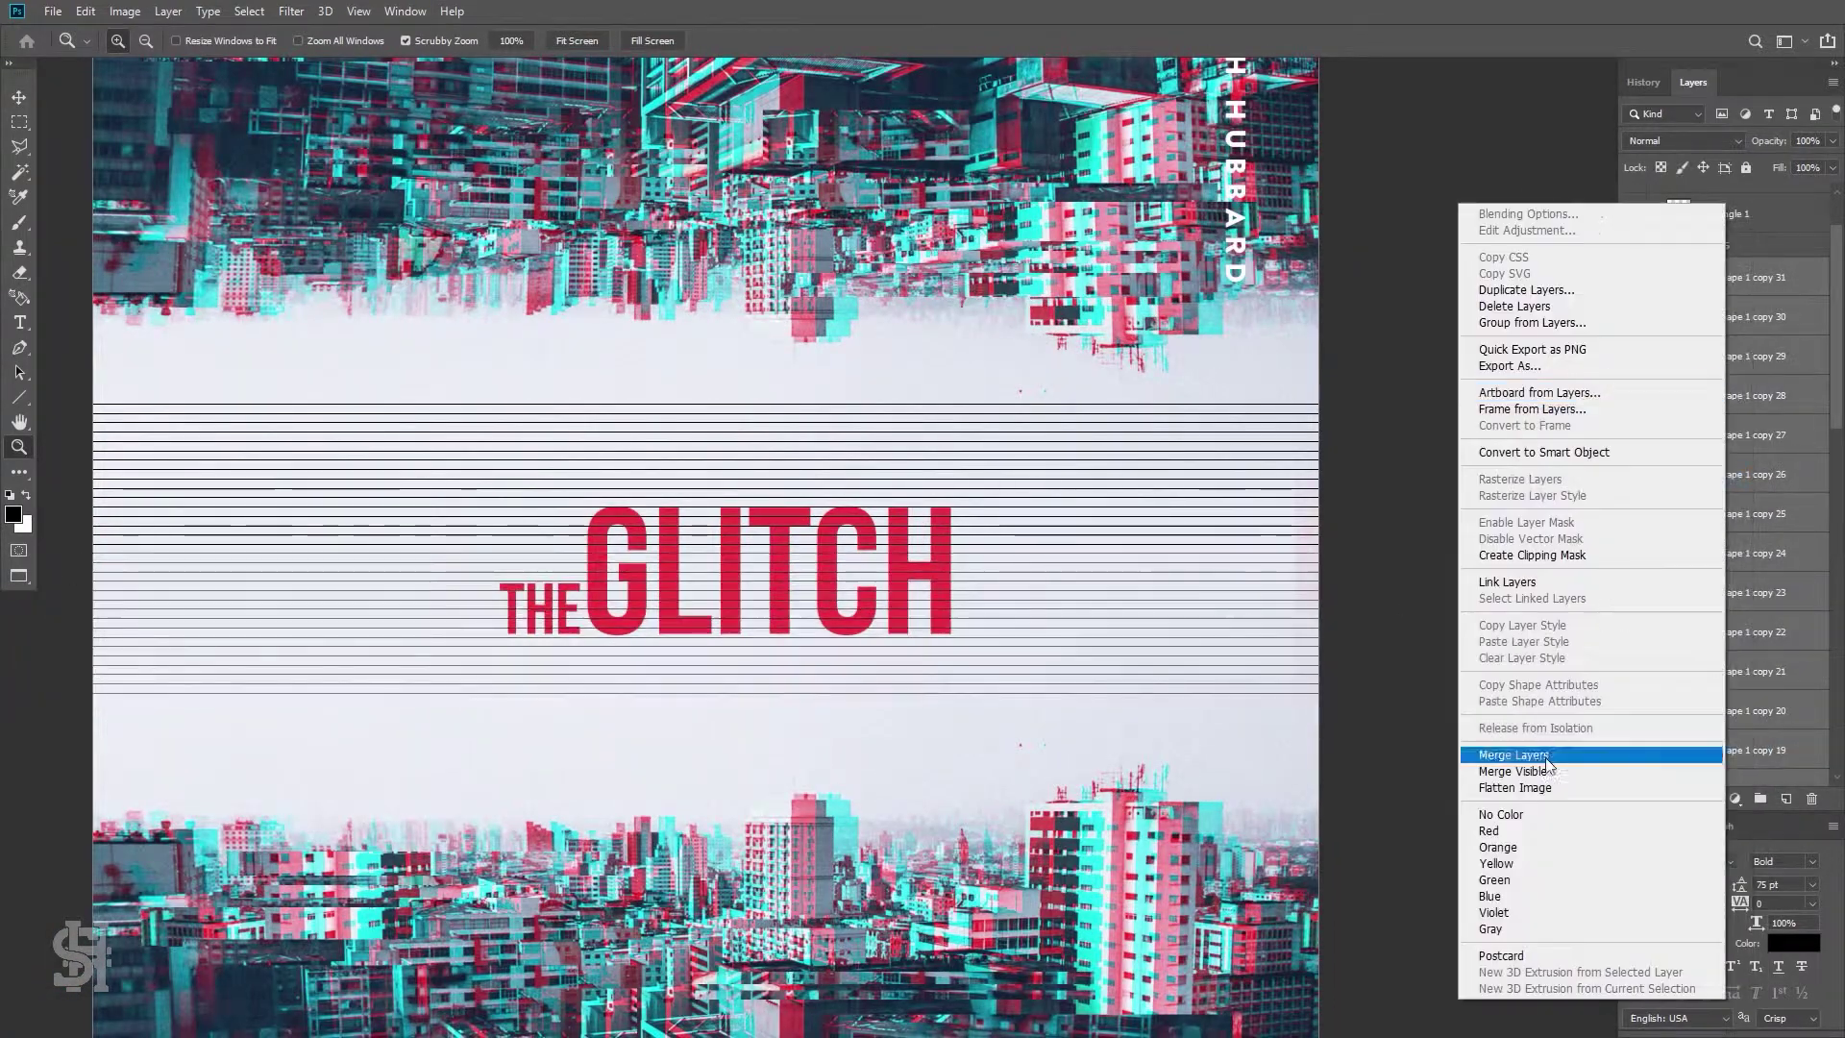
pyautogui.click(1547, 755)
# Duplicate the merged lines layer and move the copy lower in the white band
pyautogui.hotkey('ctrl', '0')
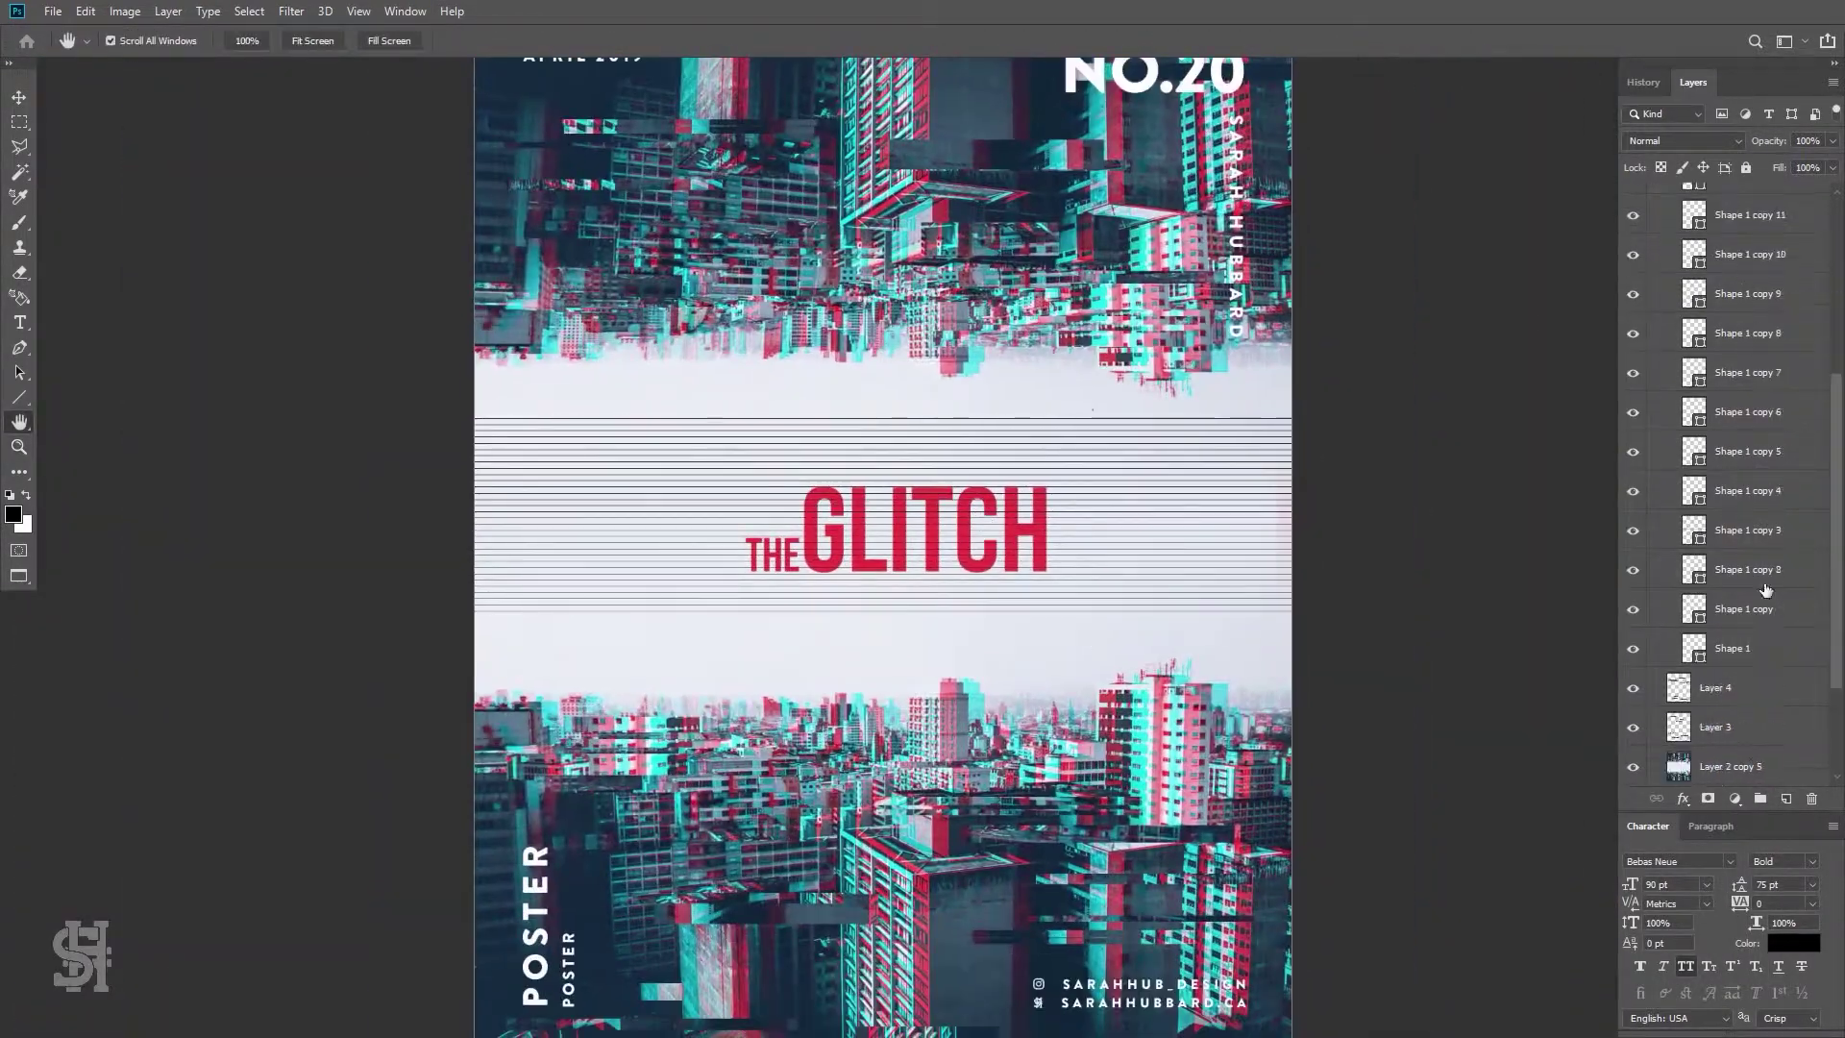
pyautogui.press('v')
pyautogui.moveTo(631, 519); pyautogui.dragTo(632, 712)
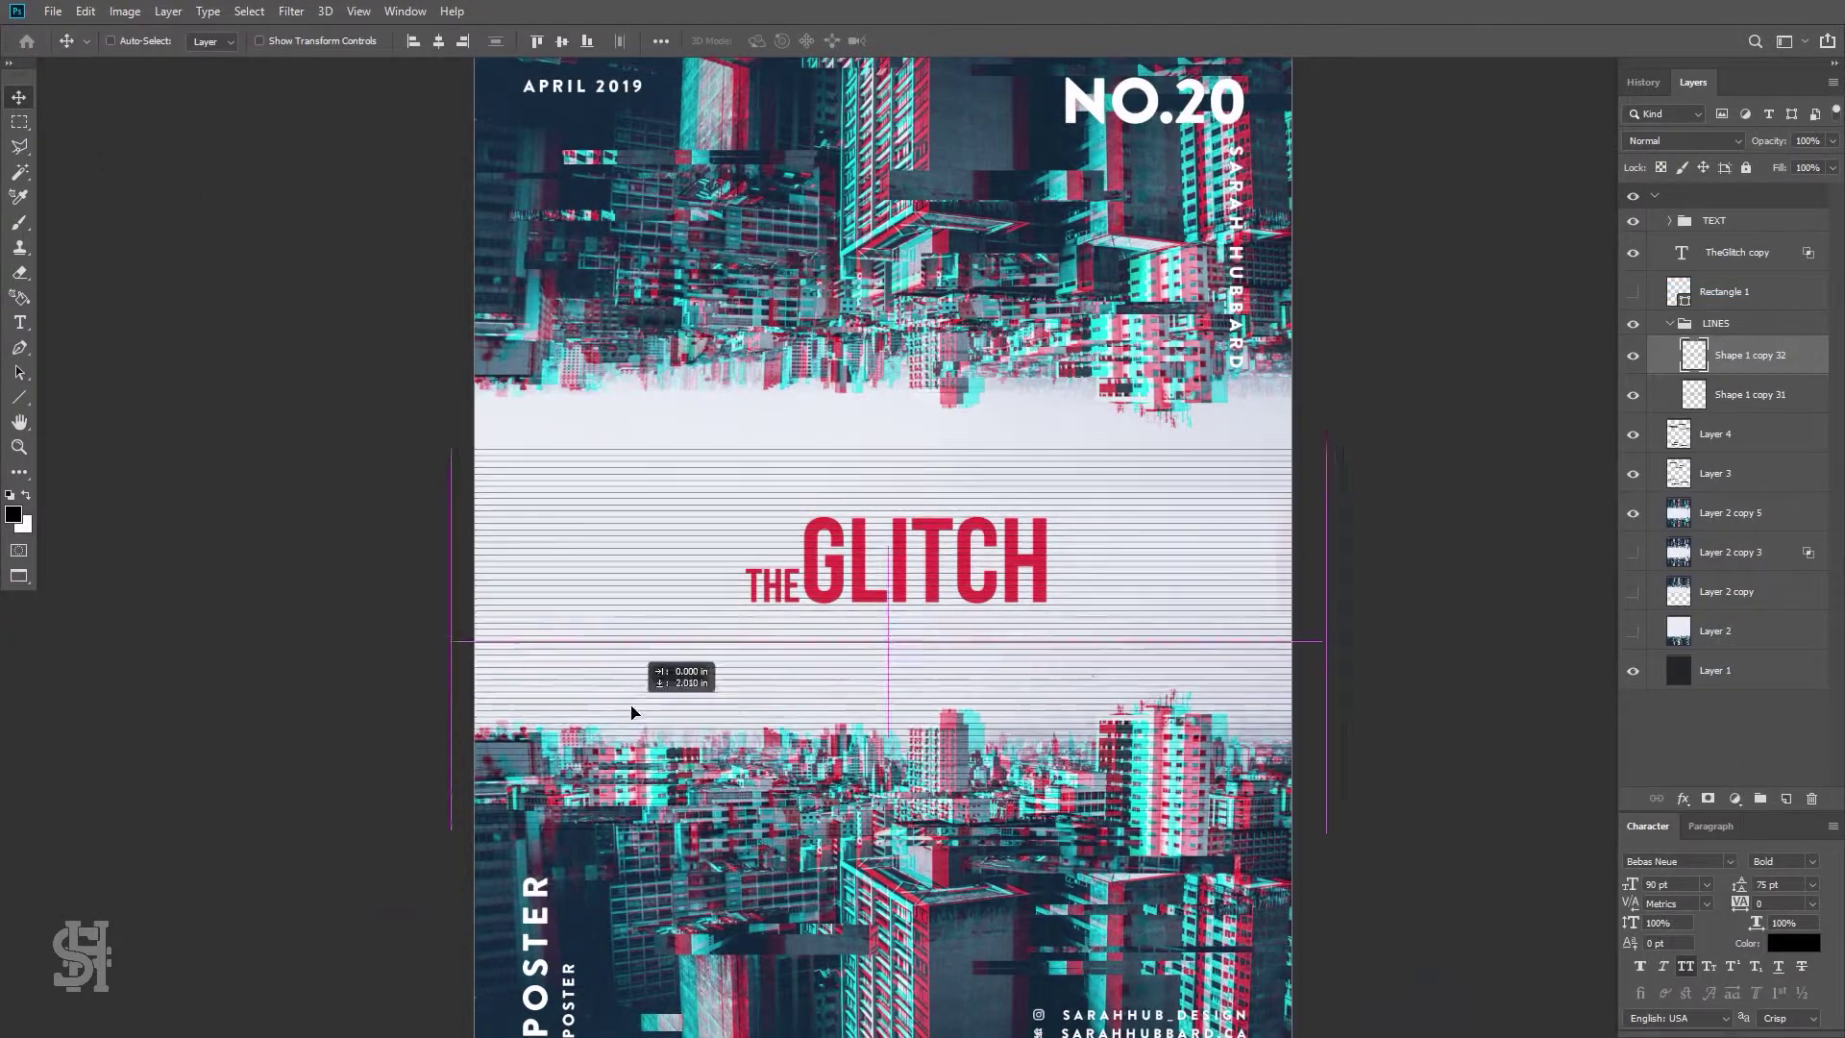
pyautogui.scroll(3, 779, 661)
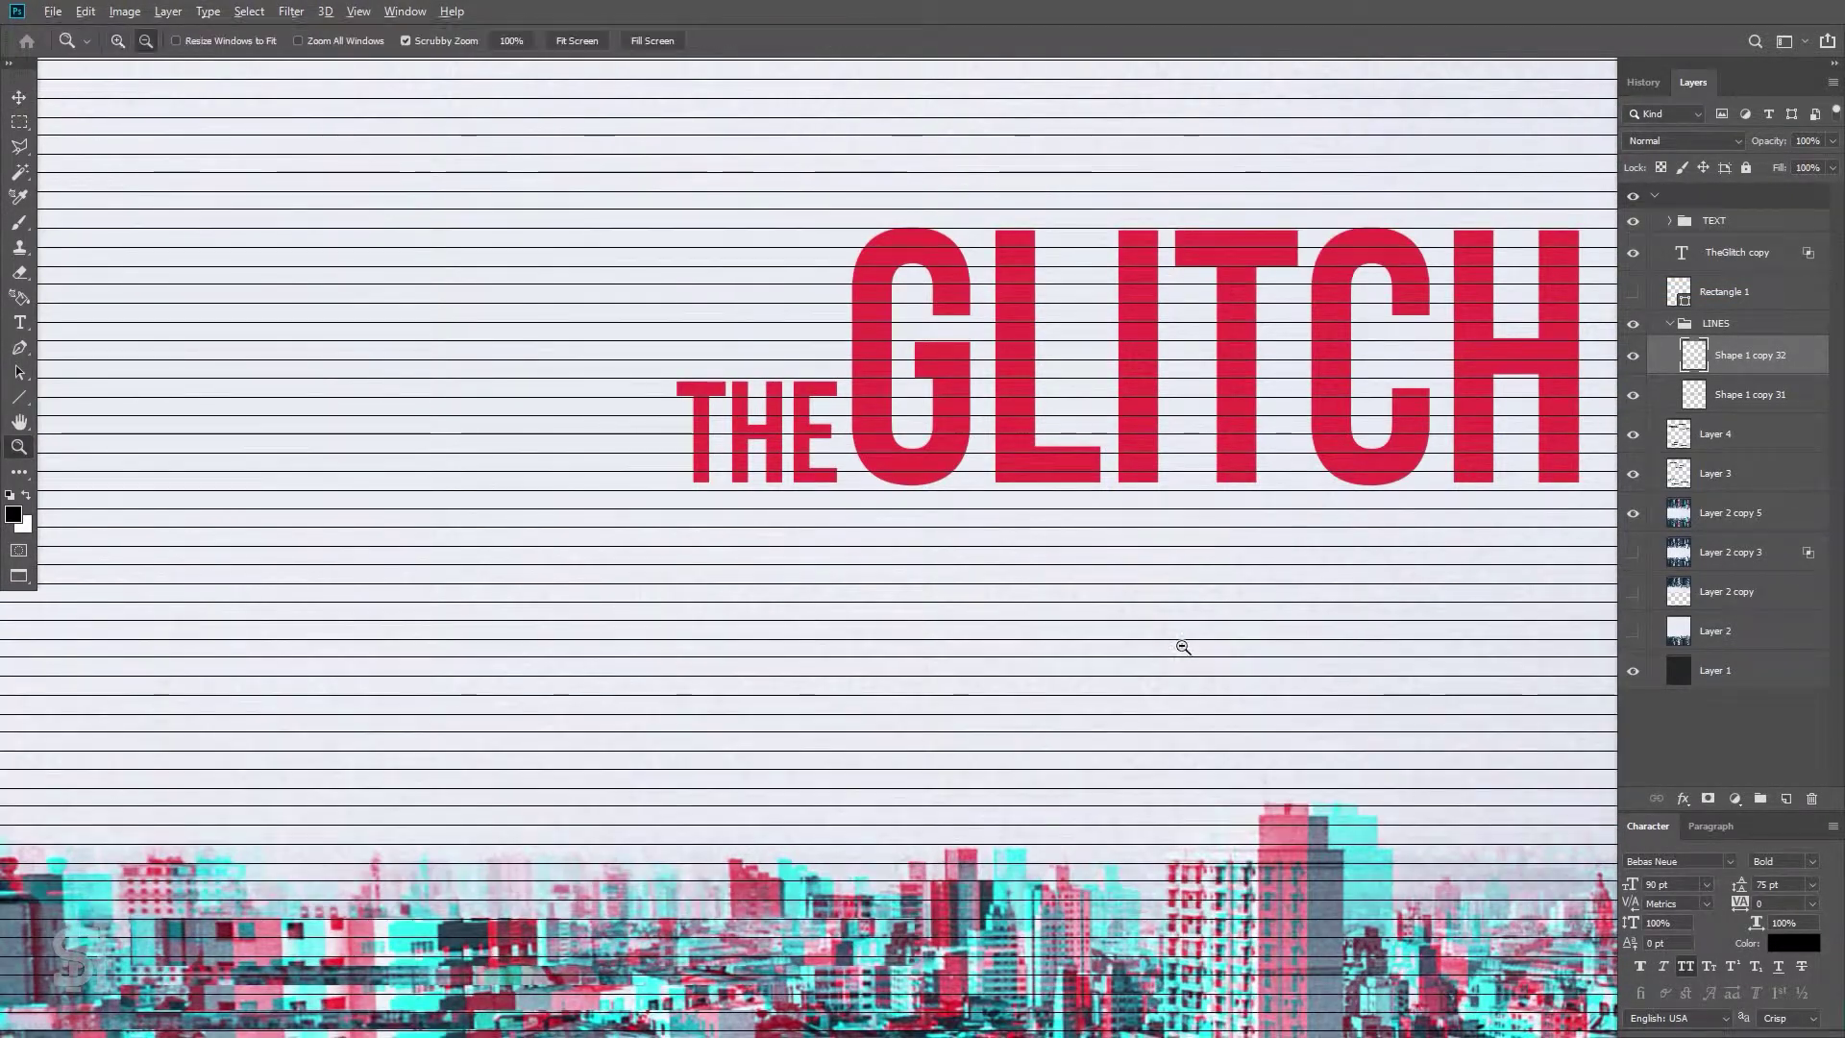
pyautogui.hotkey('ctrl', '0')
pyautogui.rightClick(1739, 354)
pyautogui.click(1623, 288)
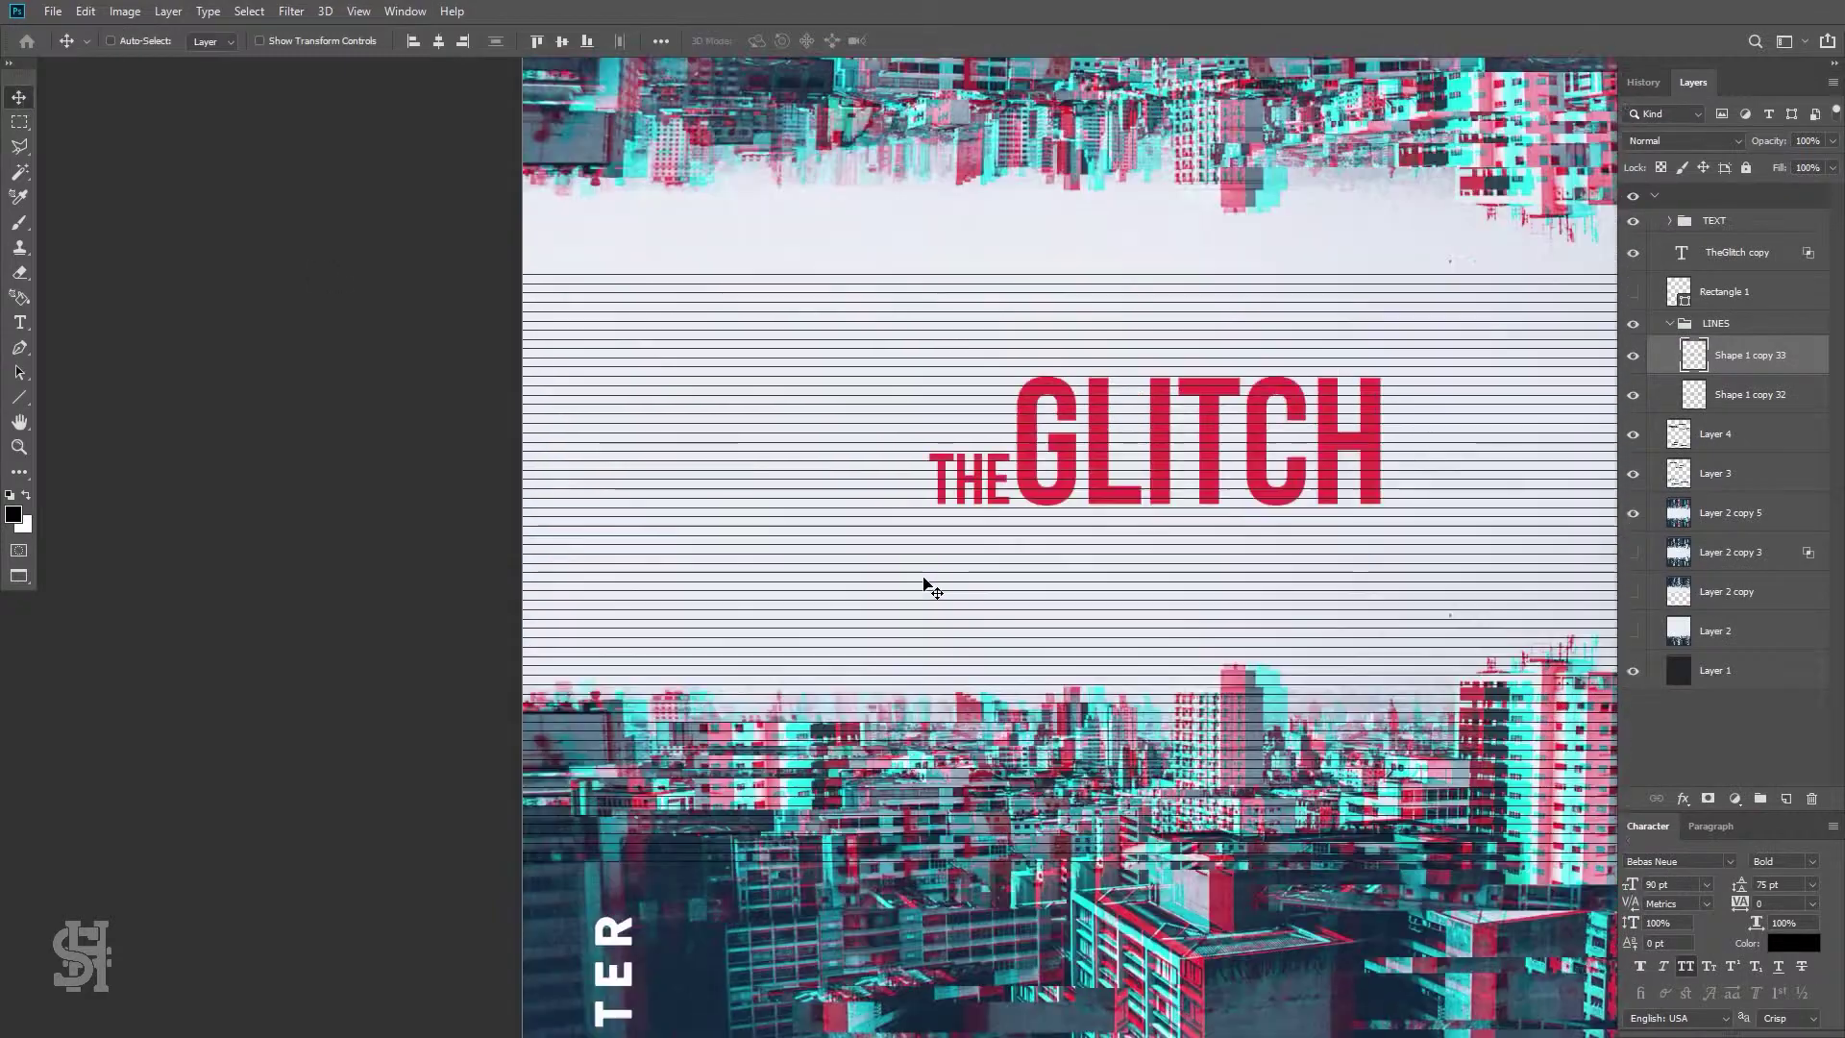
pyautogui.scroll(5, 720, 343)
pyautogui.click(1635, 359)
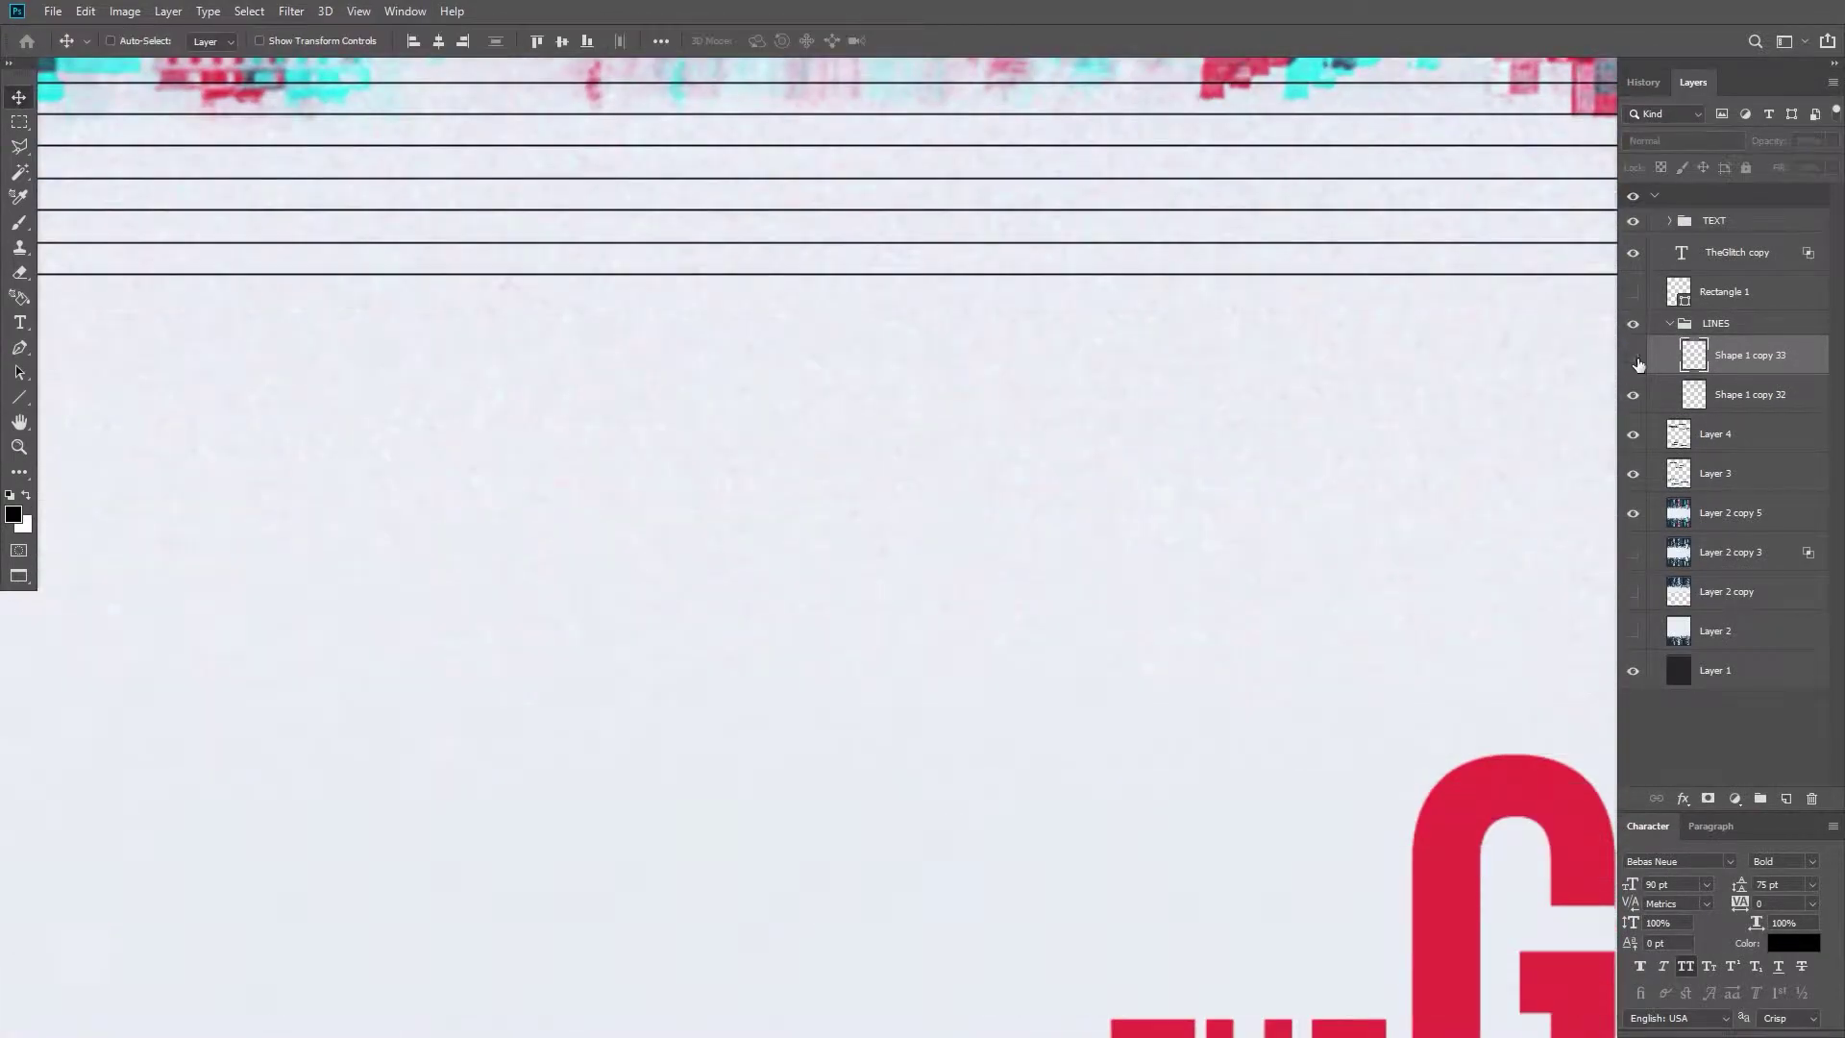
# Merge the two line layers, then duplicate them and move the copy down over the lower band
pyautogui.hotkey('ctrl', '0')
pyautogui.rightClick(1740, 355)
pyautogui.click(1607, 754)
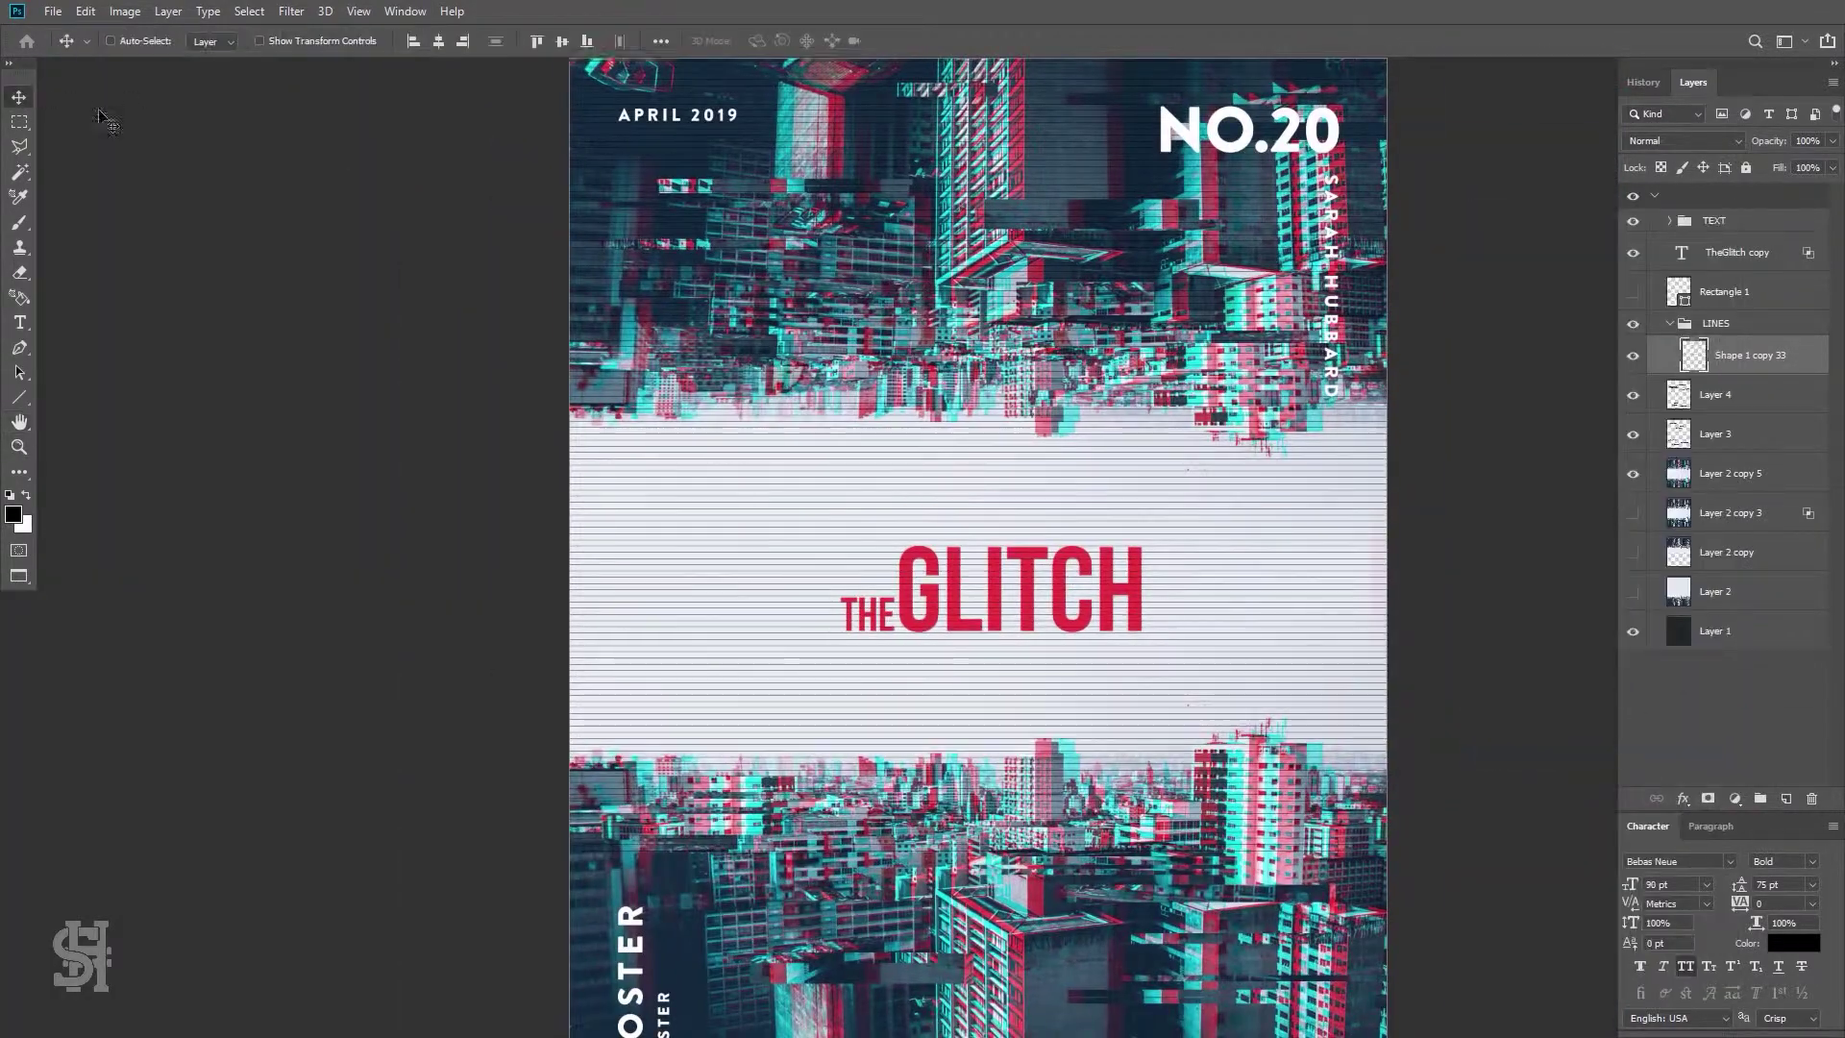
pyautogui.rightClick(1739, 354)
pyautogui.click(1607, 288)
pyautogui.click(1095, 282)
pyautogui.moveTo(1117, 278); pyautogui.dragTo(1118, 863)
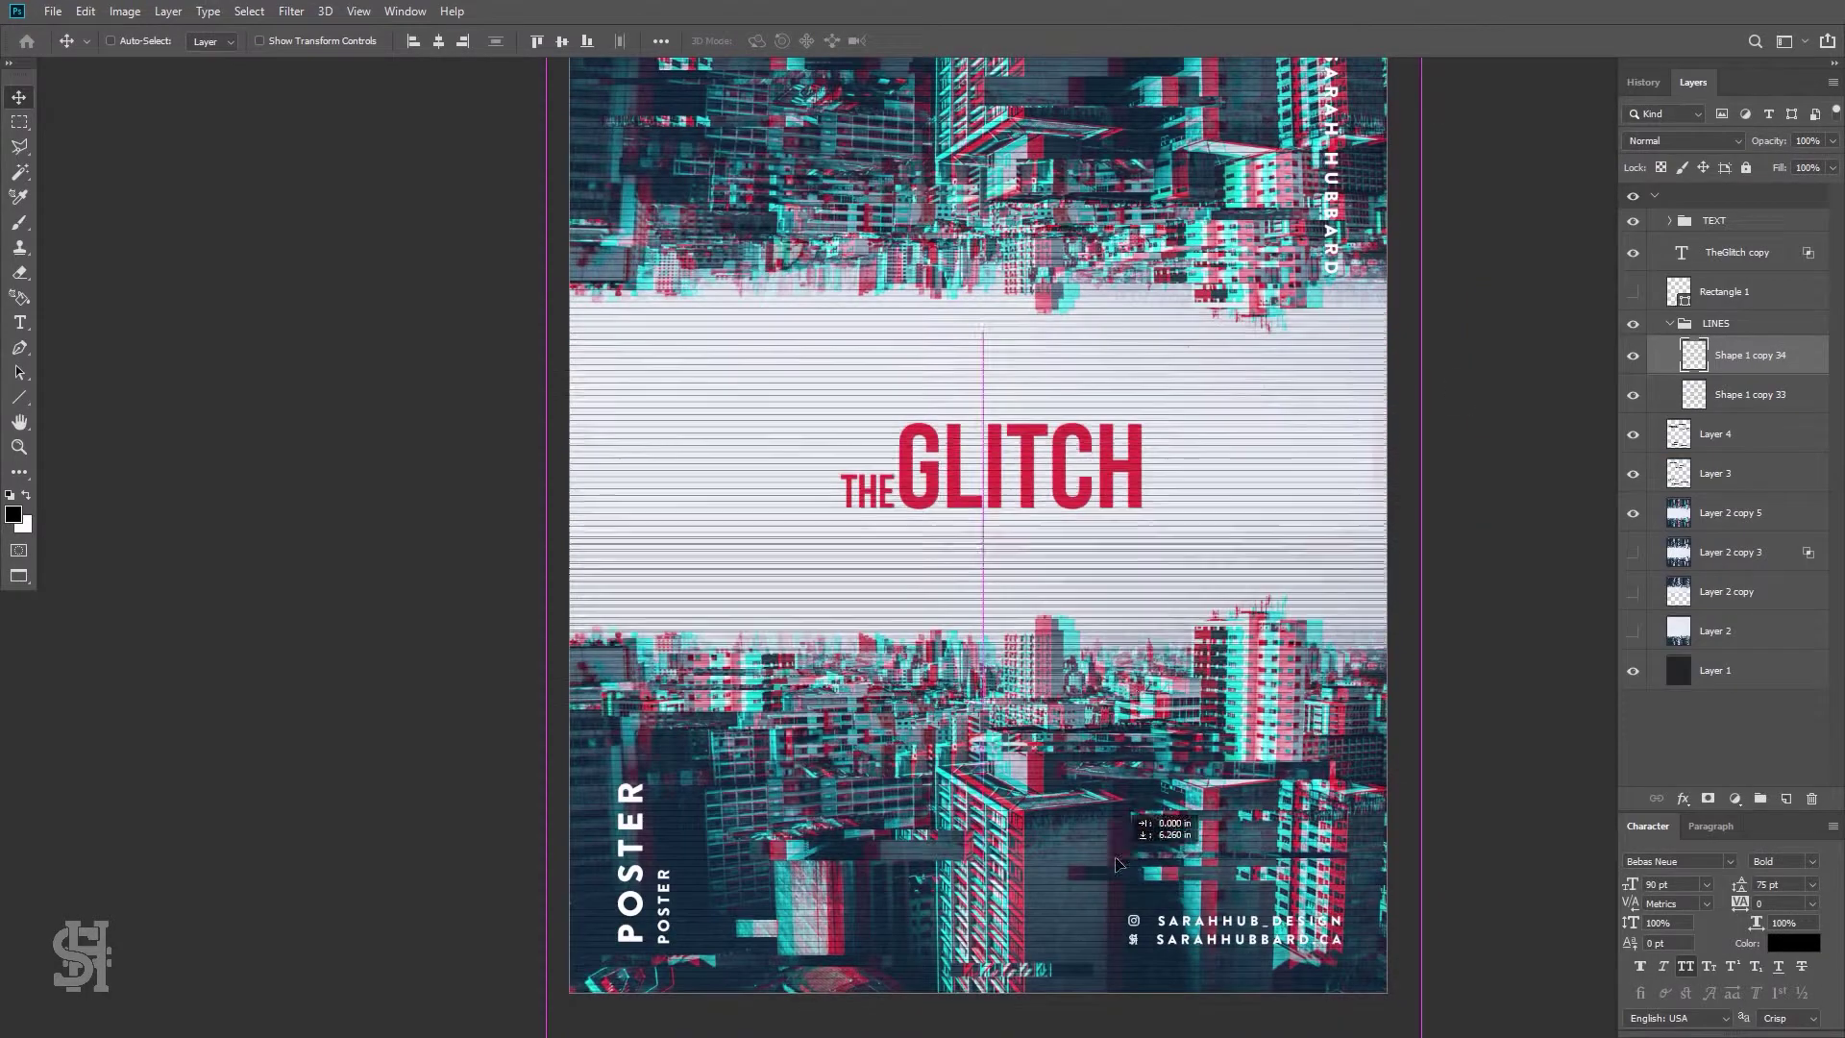
# Merge the line copies with Ctrl+E and bring up Hue/Saturation for the lines
pyautogui.scroll(5, 741, 432)
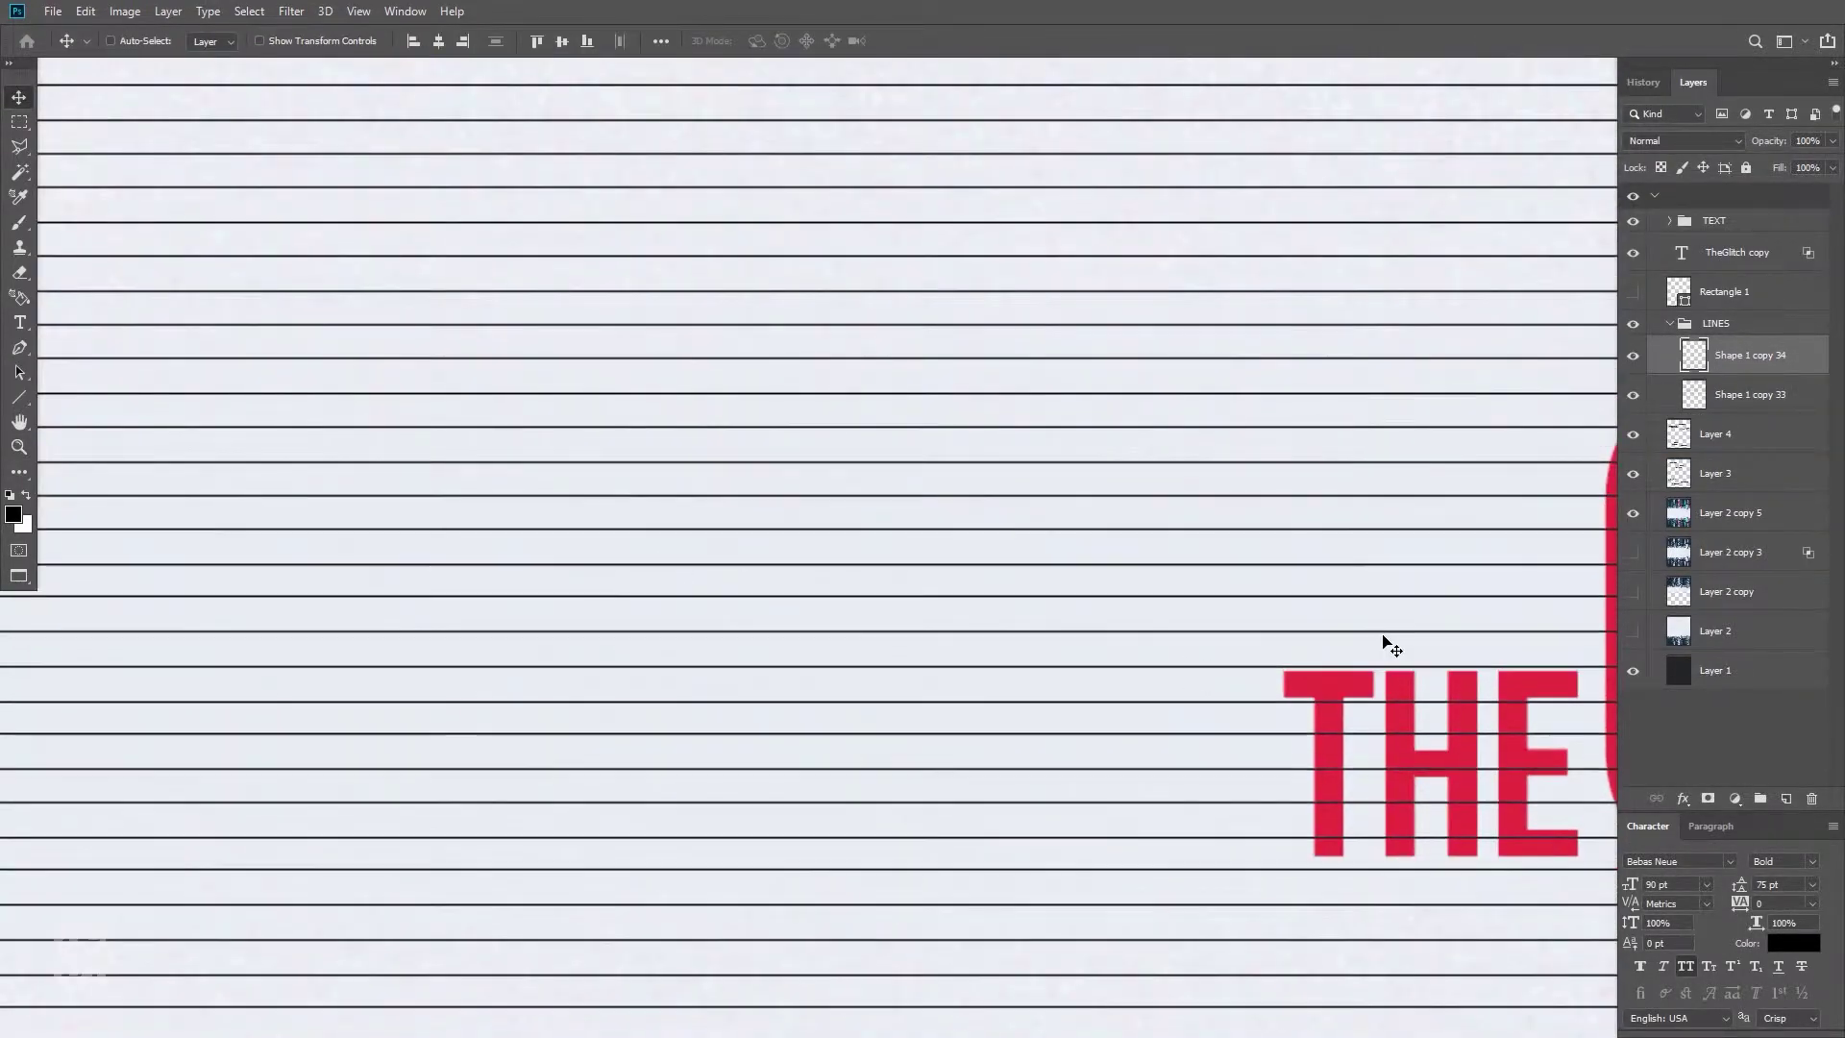
pyautogui.hotkey('ctrl', '0')
pyautogui.hotkey('ctrl', 'e')
pyautogui.press('z')
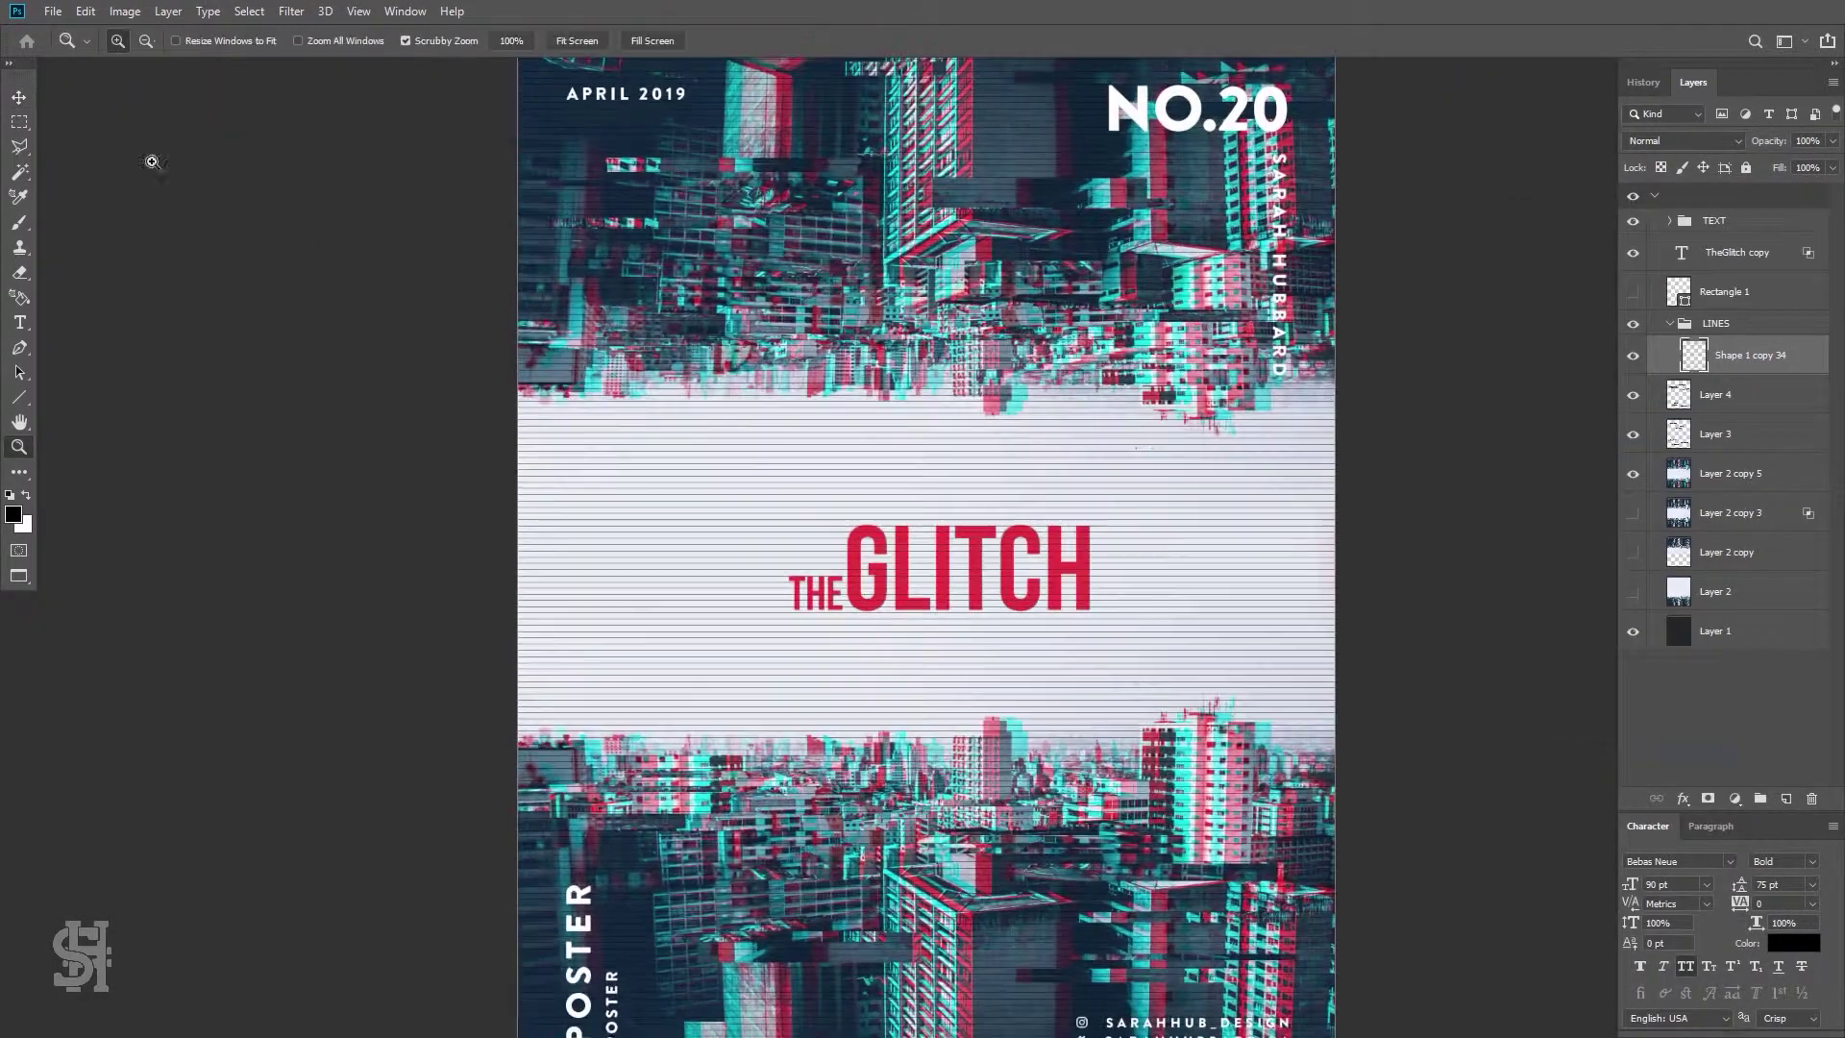
pyautogui.click(125, 10)
pyautogui.click(596, 165)
# Lighten the lines to +45 lightness, keeping their blend mode at Normal
pyautogui.moveTo(1423, 713); pyautogui.dragTo(1466, 716)
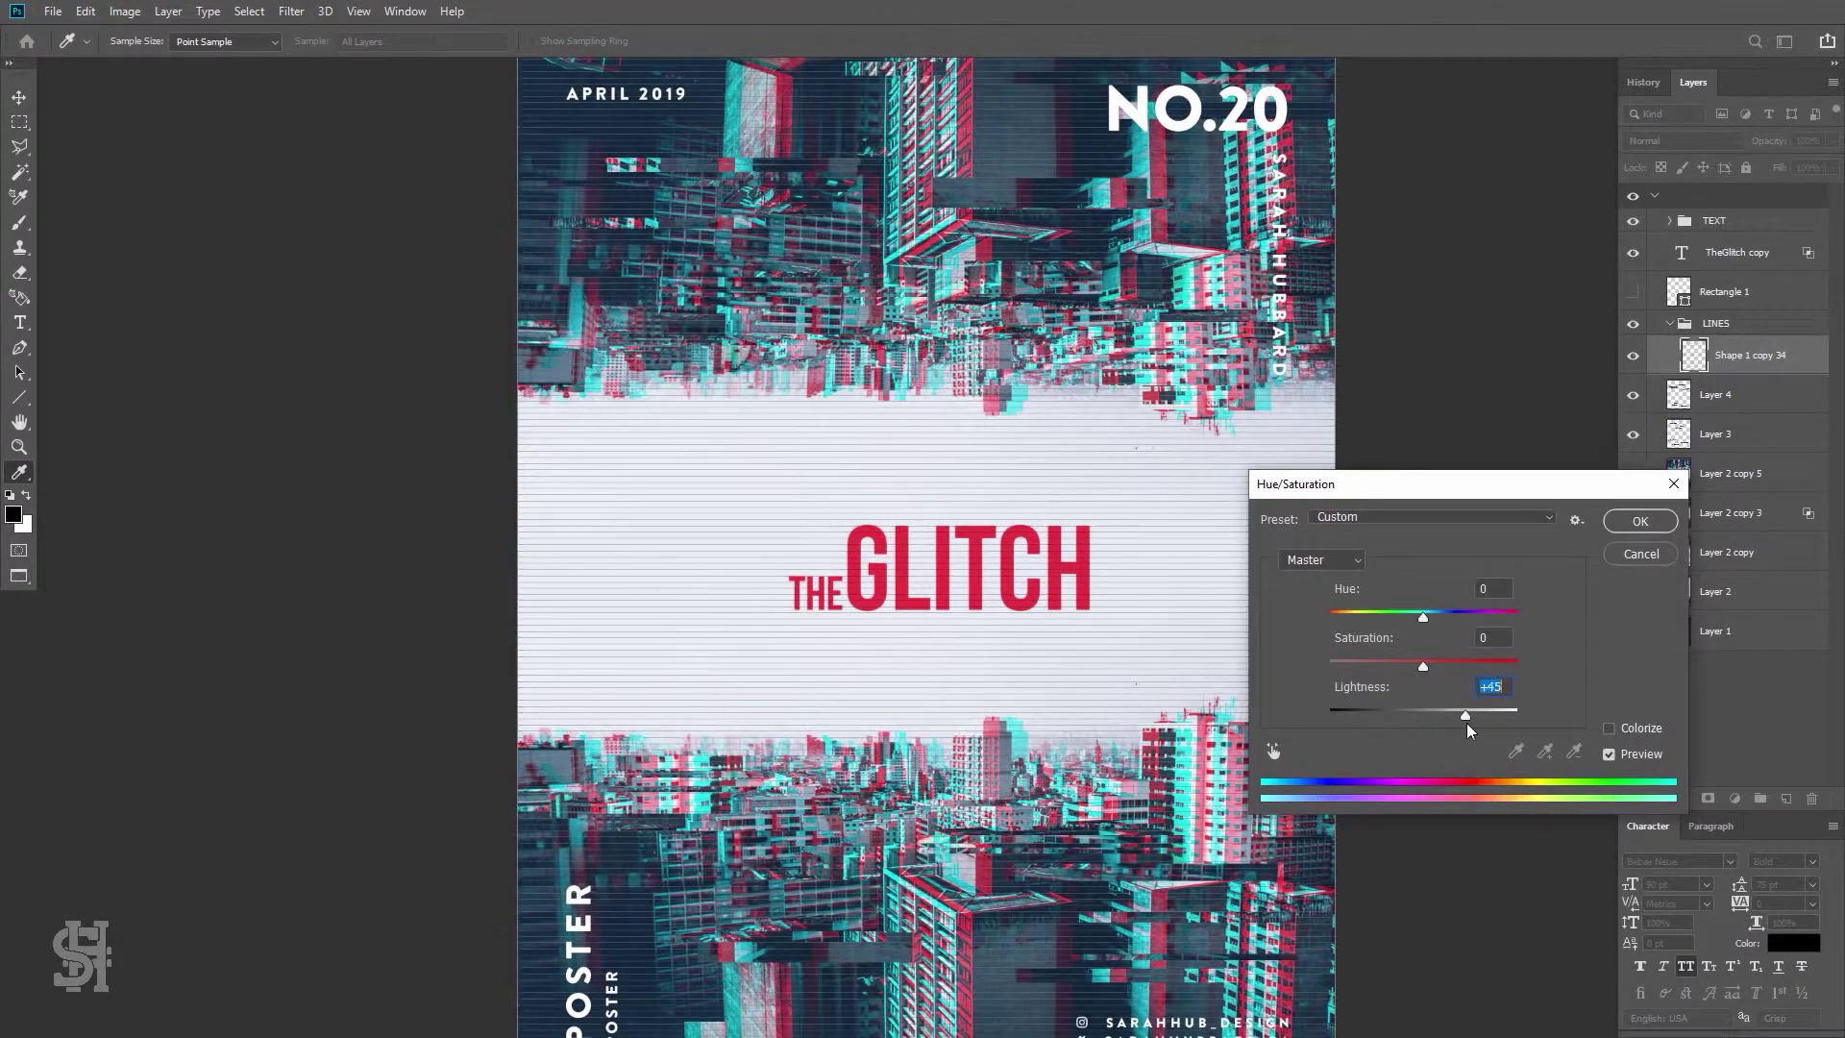
pyautogui.press('Return')
pyautogui.click(1681, 141)
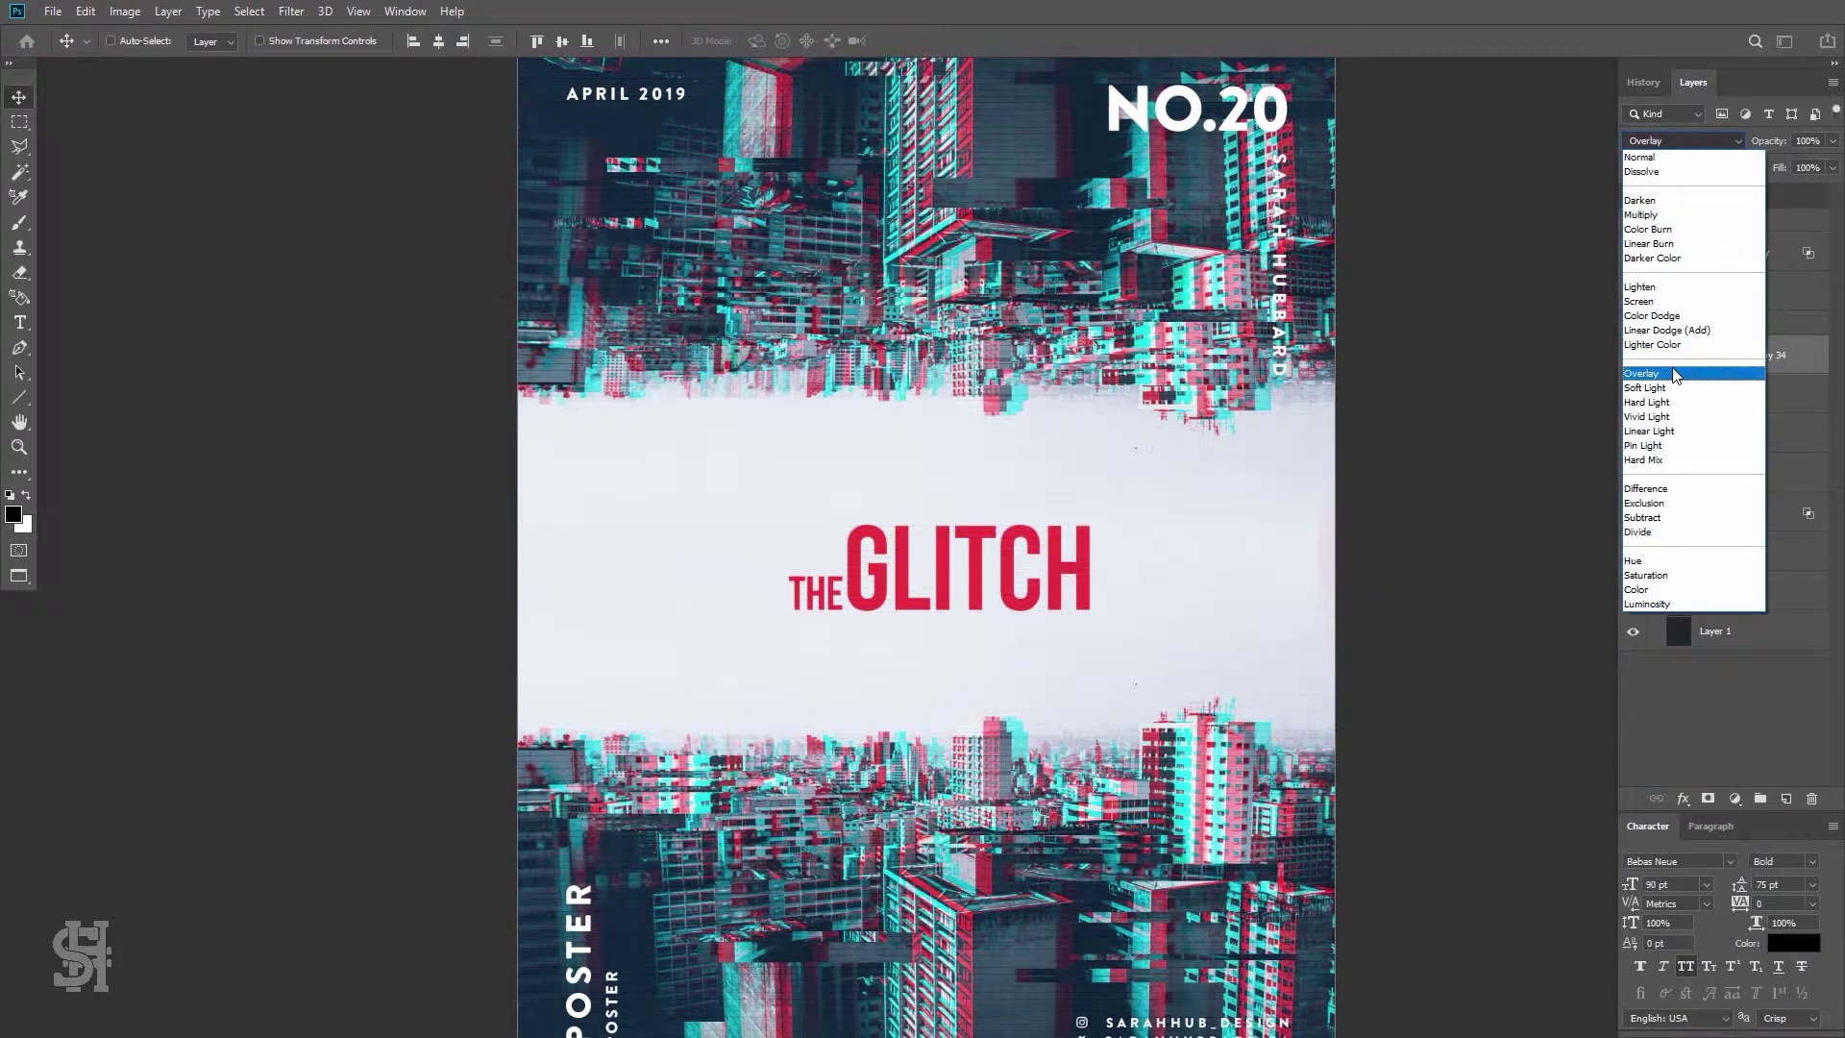
pyautogui.click(1643, 157)
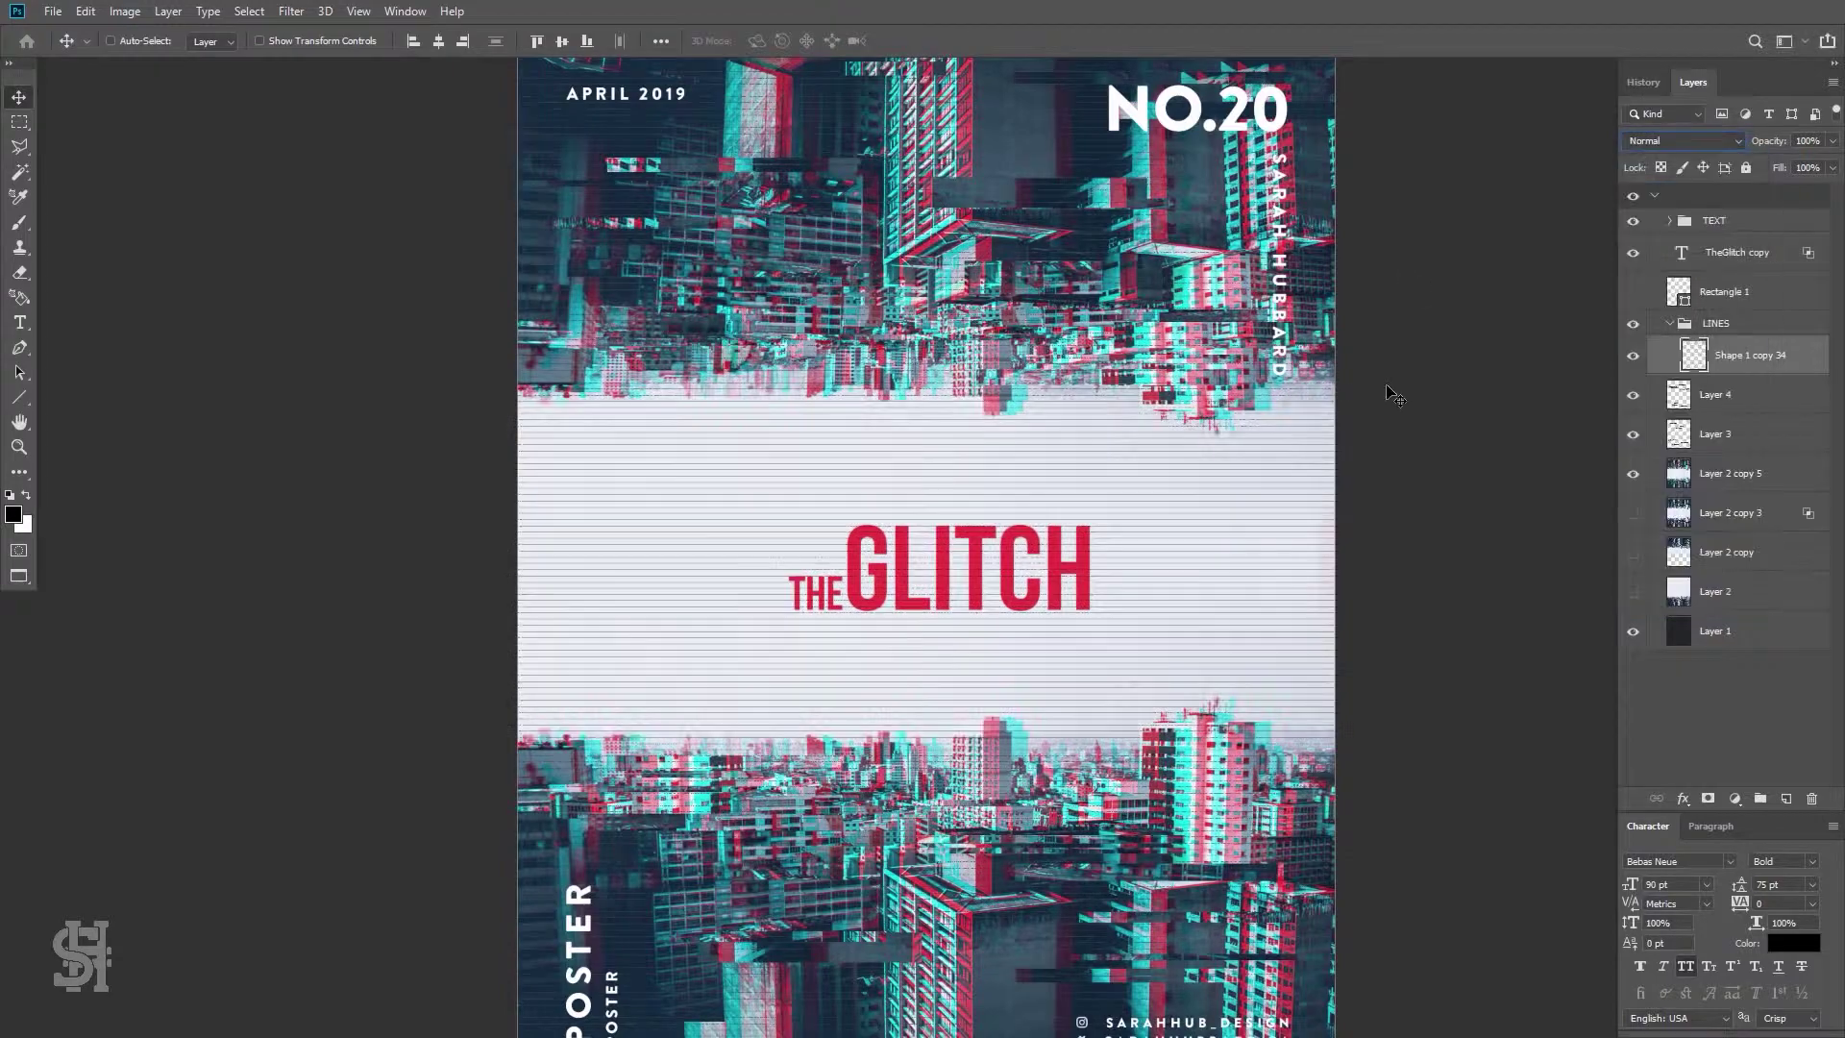
# Duplicate the line layer twice and merge the copies into one layer
pyautogui.hotkey('ctrl', 'alt', 'j')
pyautogui.press('Return')
pyautogui.hotkey('ctrl', 'alt', 'j')
pyautogui.press('Return')
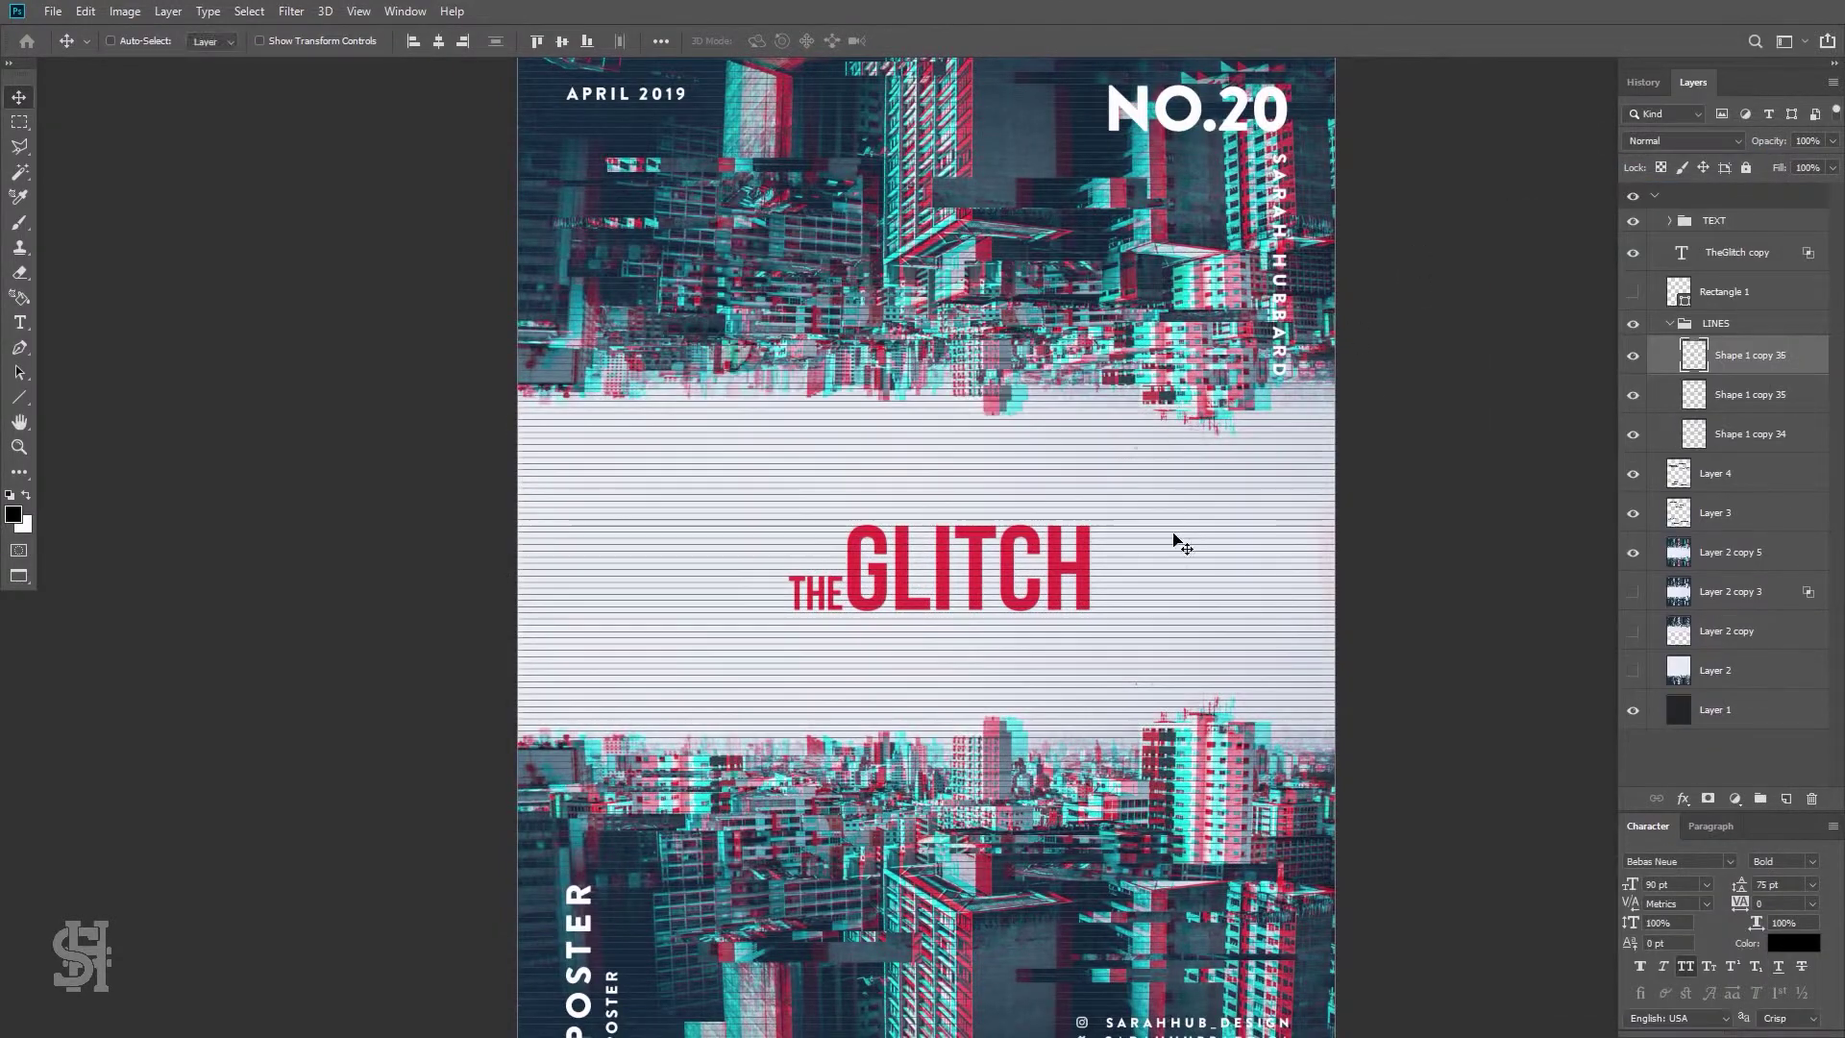
pyautogui.press('z')
pyautogui.click(1168, 536)
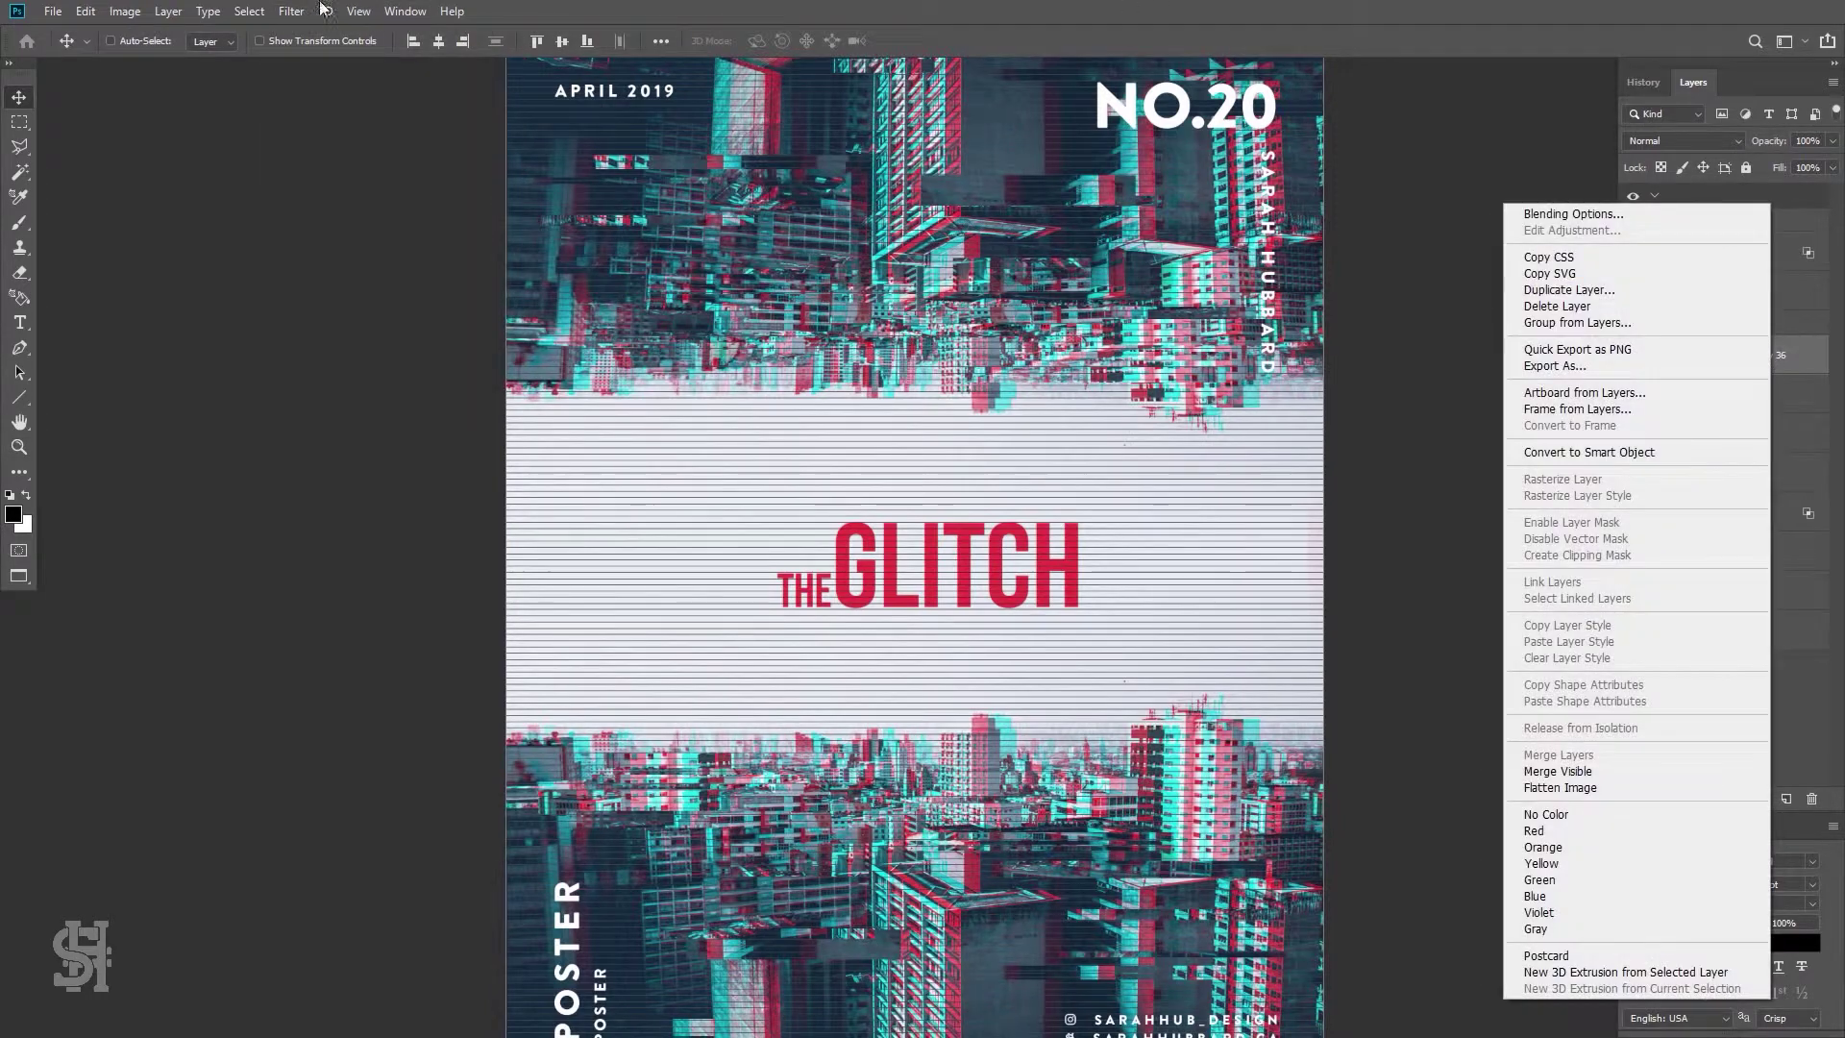
# Soften the merged lines with a Gaussian Blur of about 2 px
pyautogui.click(291, 10)
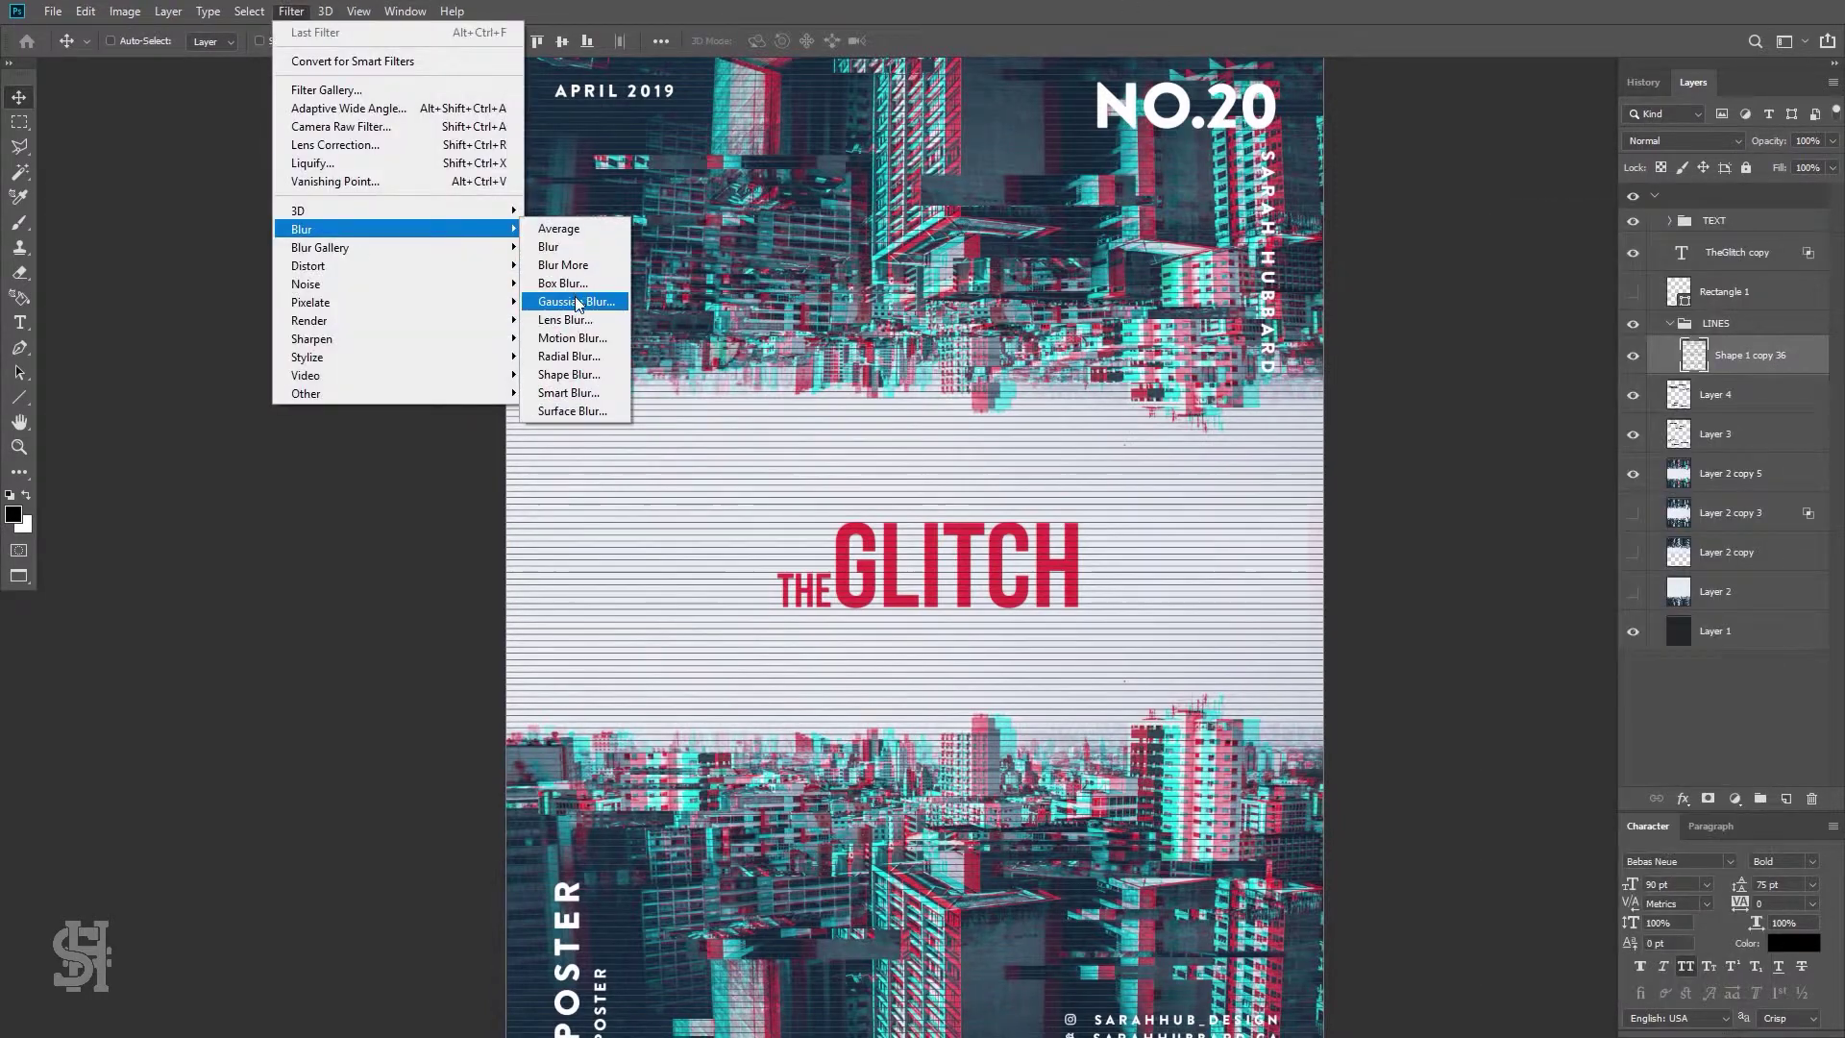
pyautogui.click(609, 297)
pyautogui.moveTo(1268, 535); pyautogui.dragTo(1279, 536)
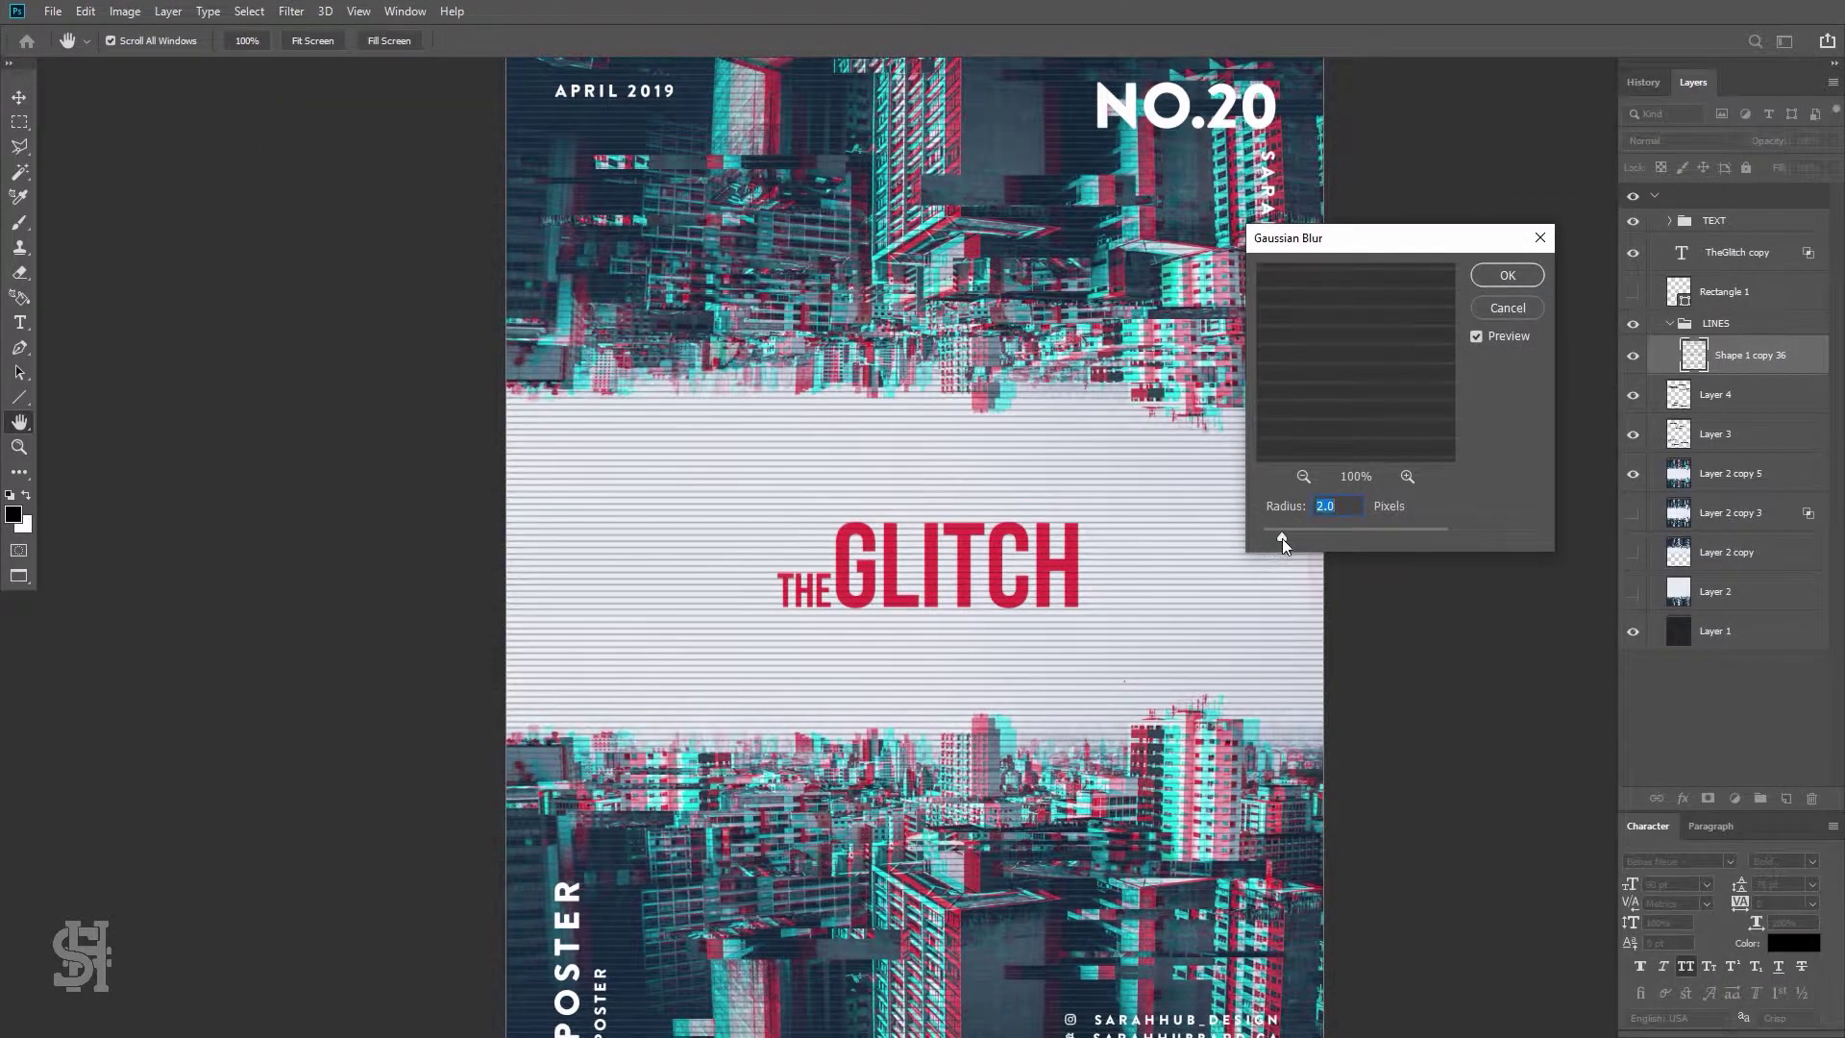
pyautogui.click(1495, 275)
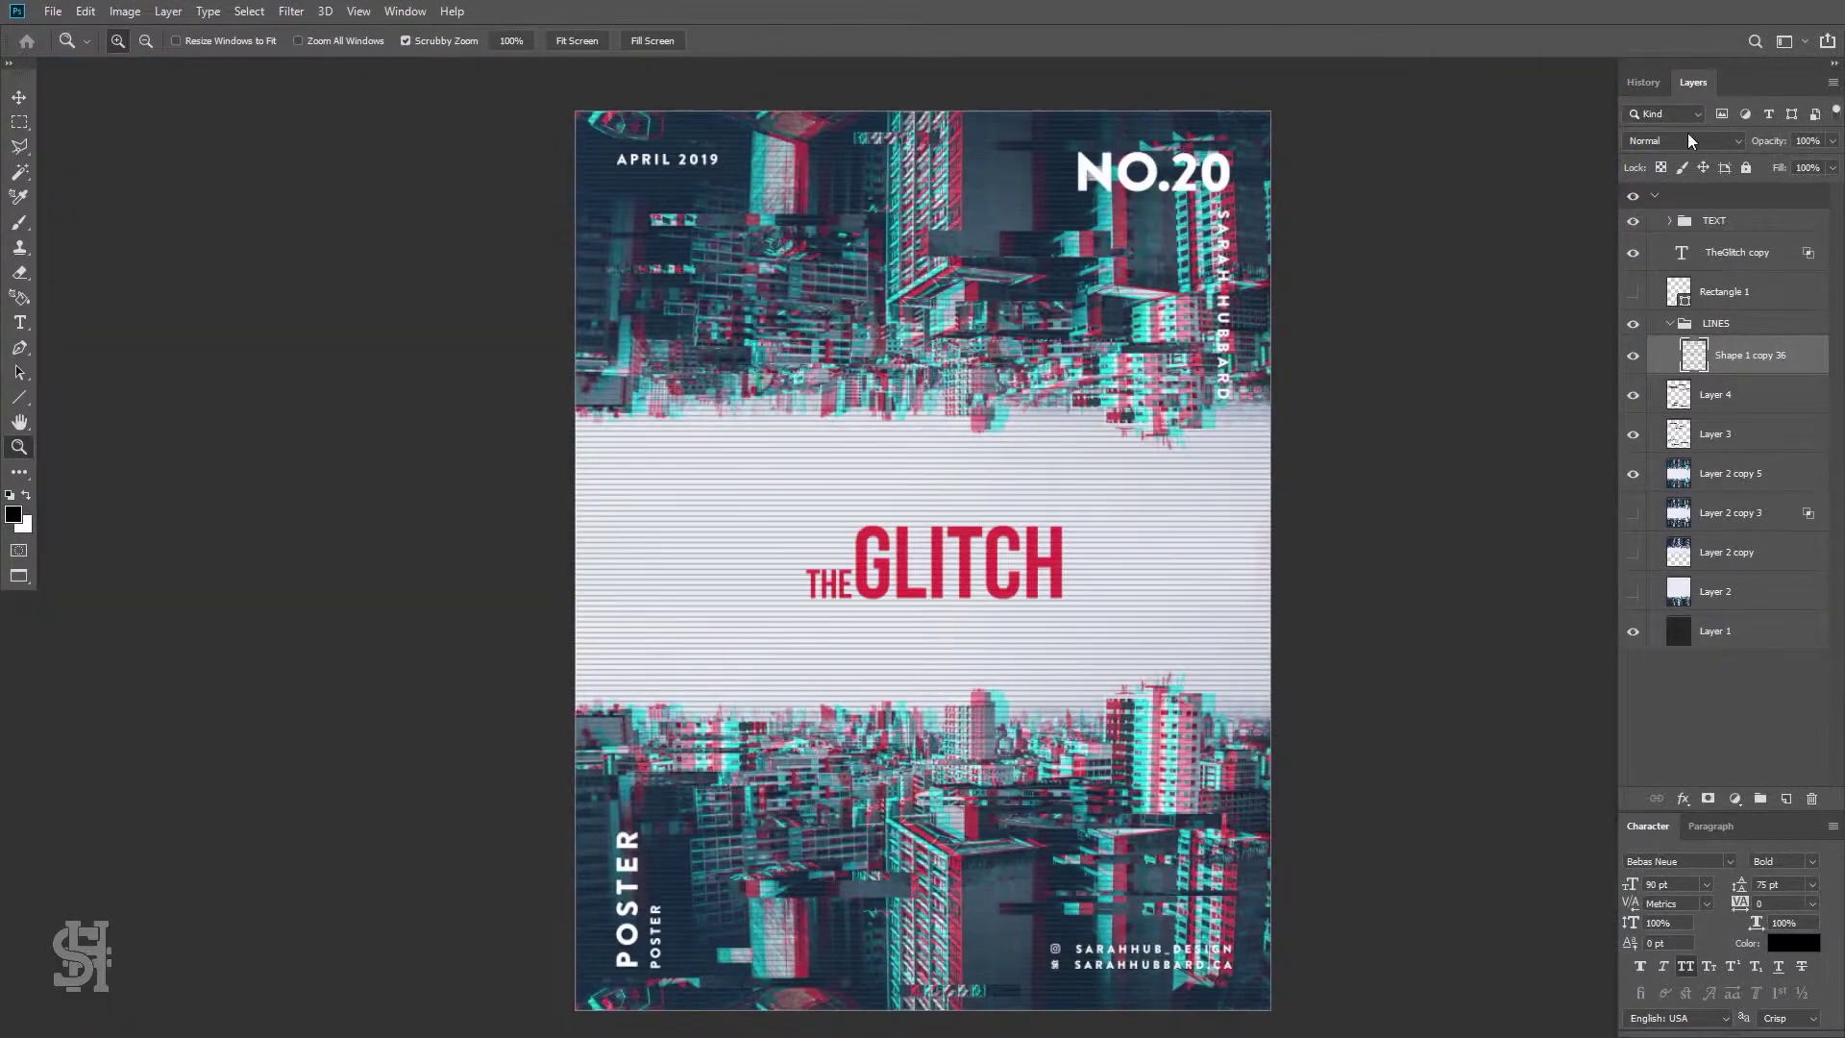
pyautogui.click(1690, 140)
# Blend the lines with Hard Light and try the Anders font on the title
pyautogui.click(1701, 405)
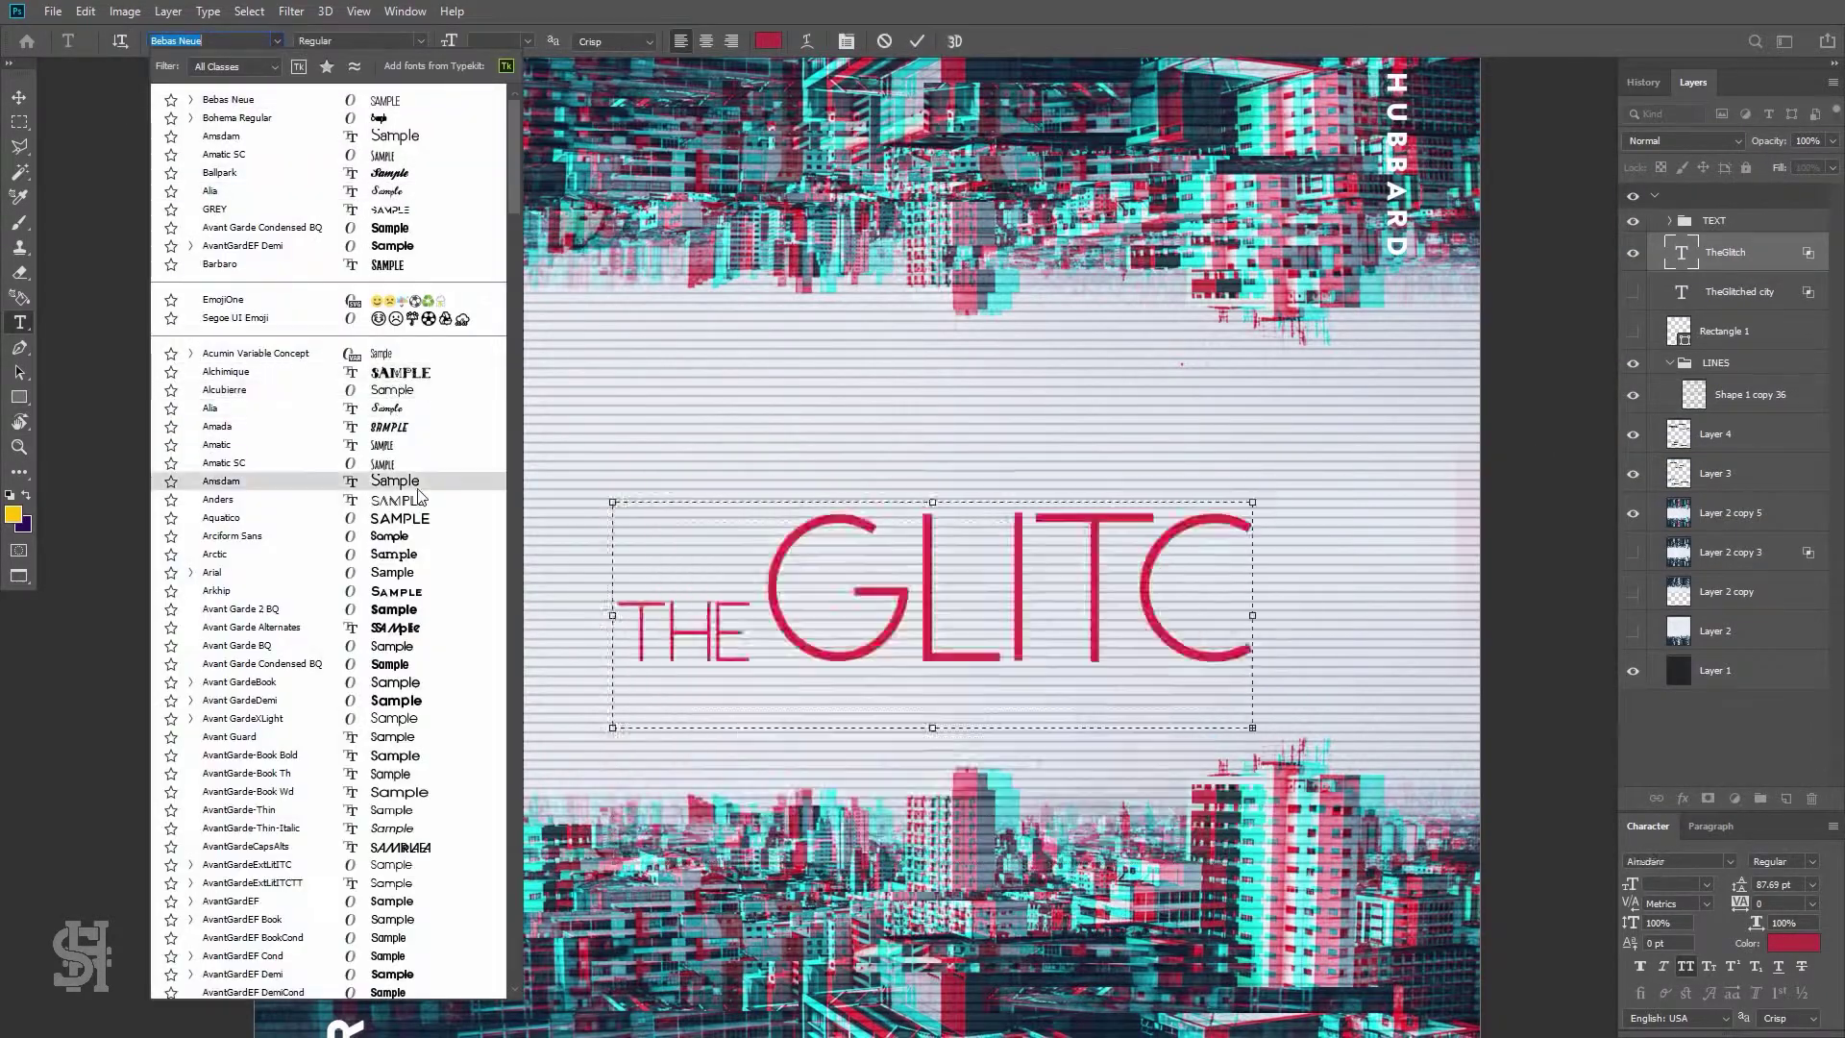
pyautogui.click(422, 501)
pyautogui.hotkey('ctrl', 'Return')
pyautogui.press('v')
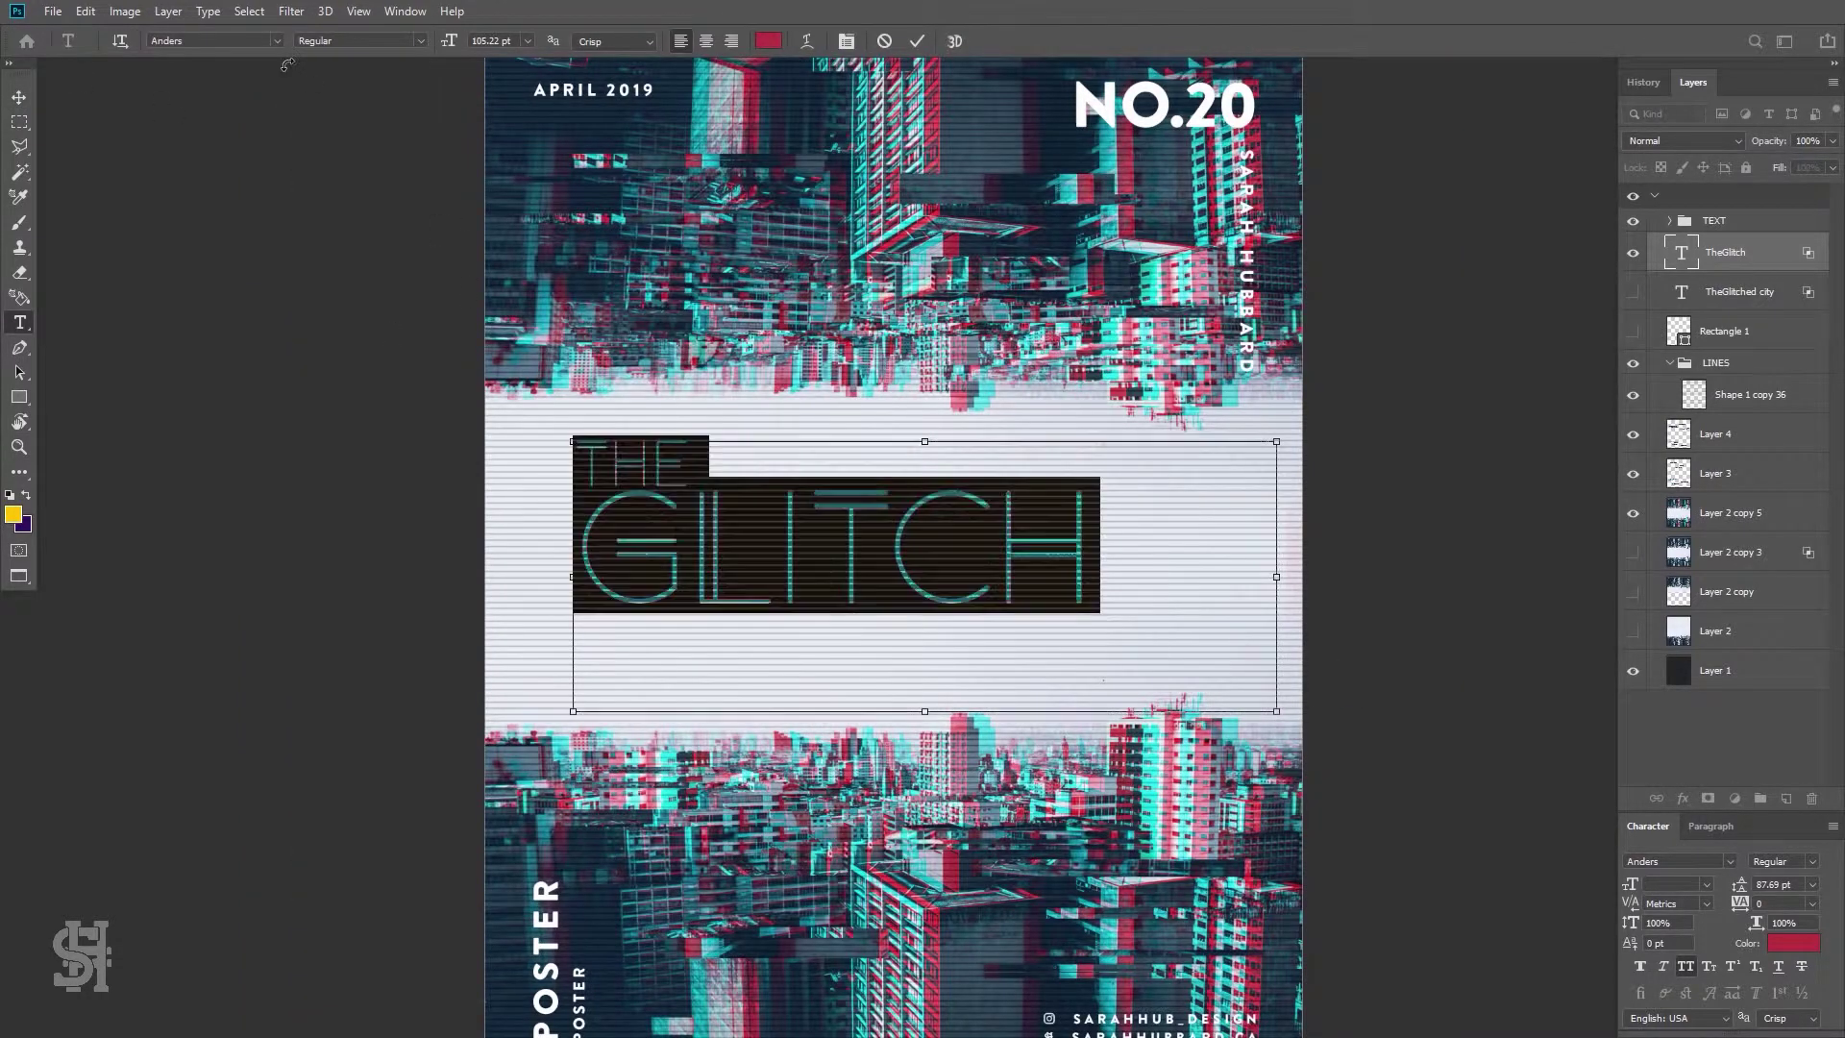
# Switch the title to Azonix with -25 letter spacing and widen its text box
pyautogui.click(276, 40)
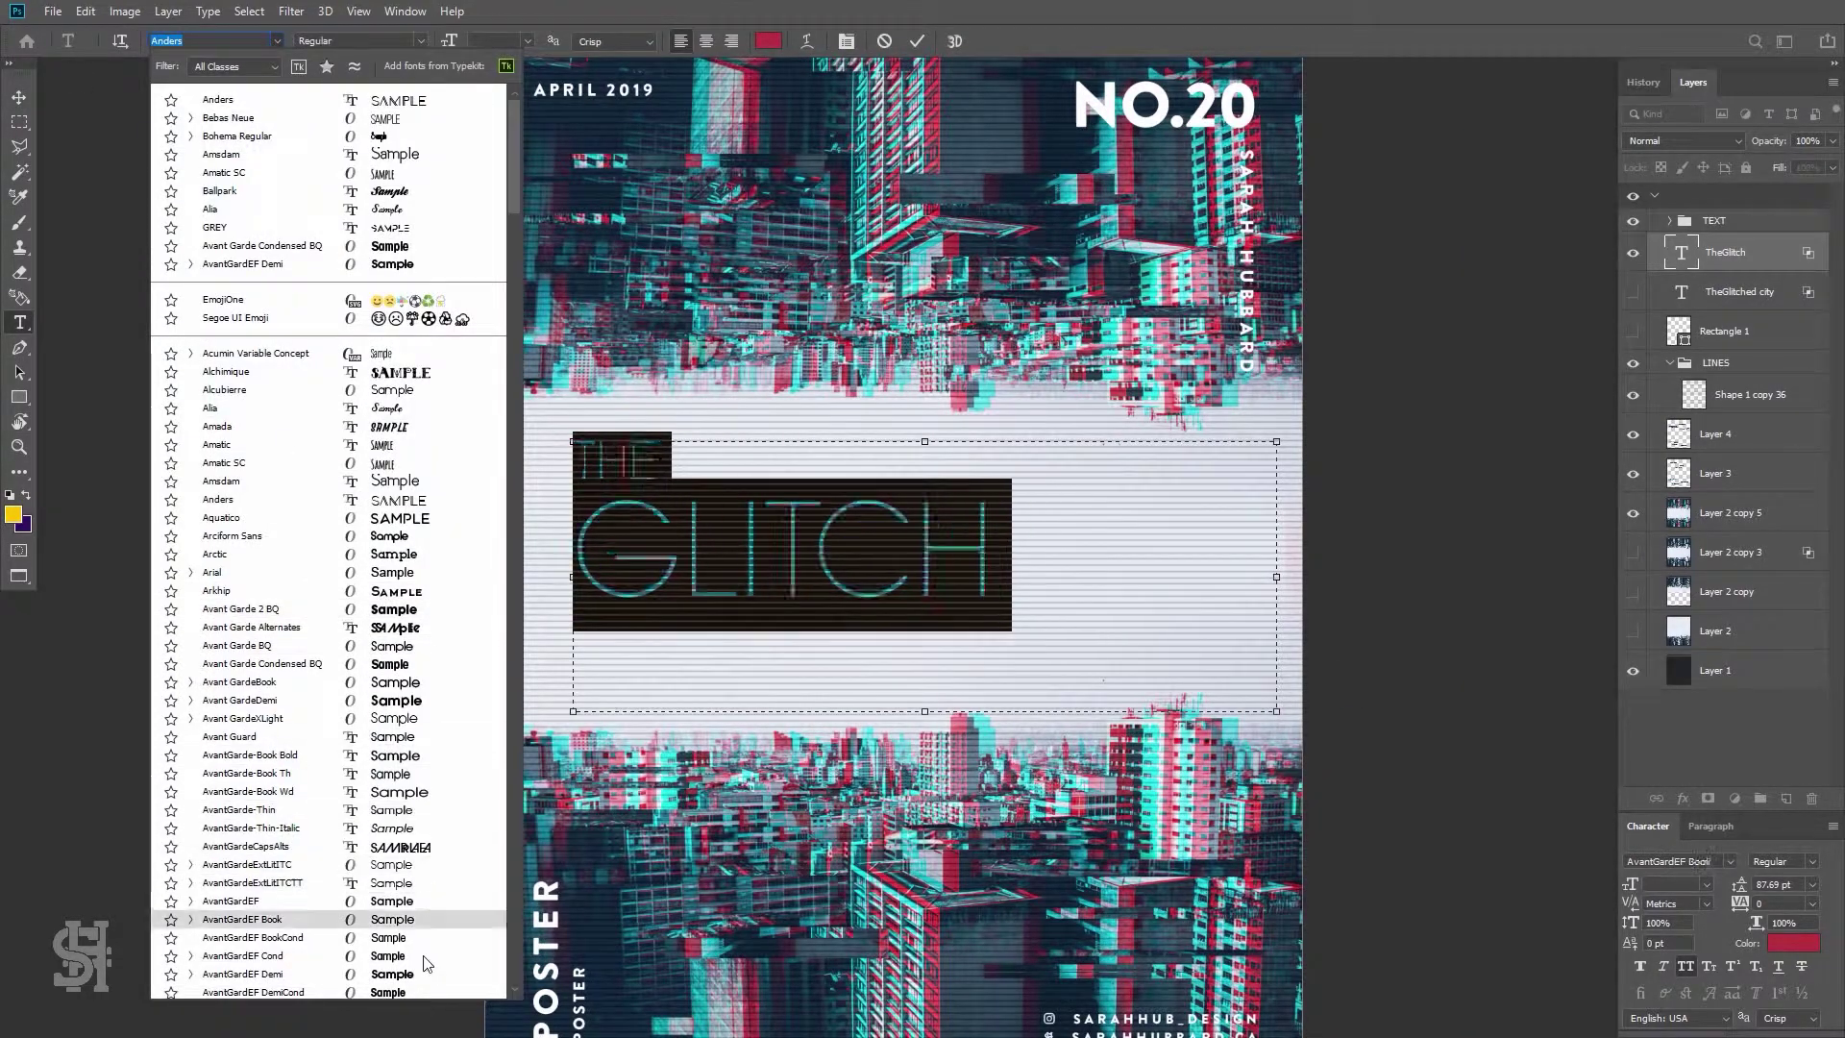
pyautogui.scroll(-10, 427, 964)
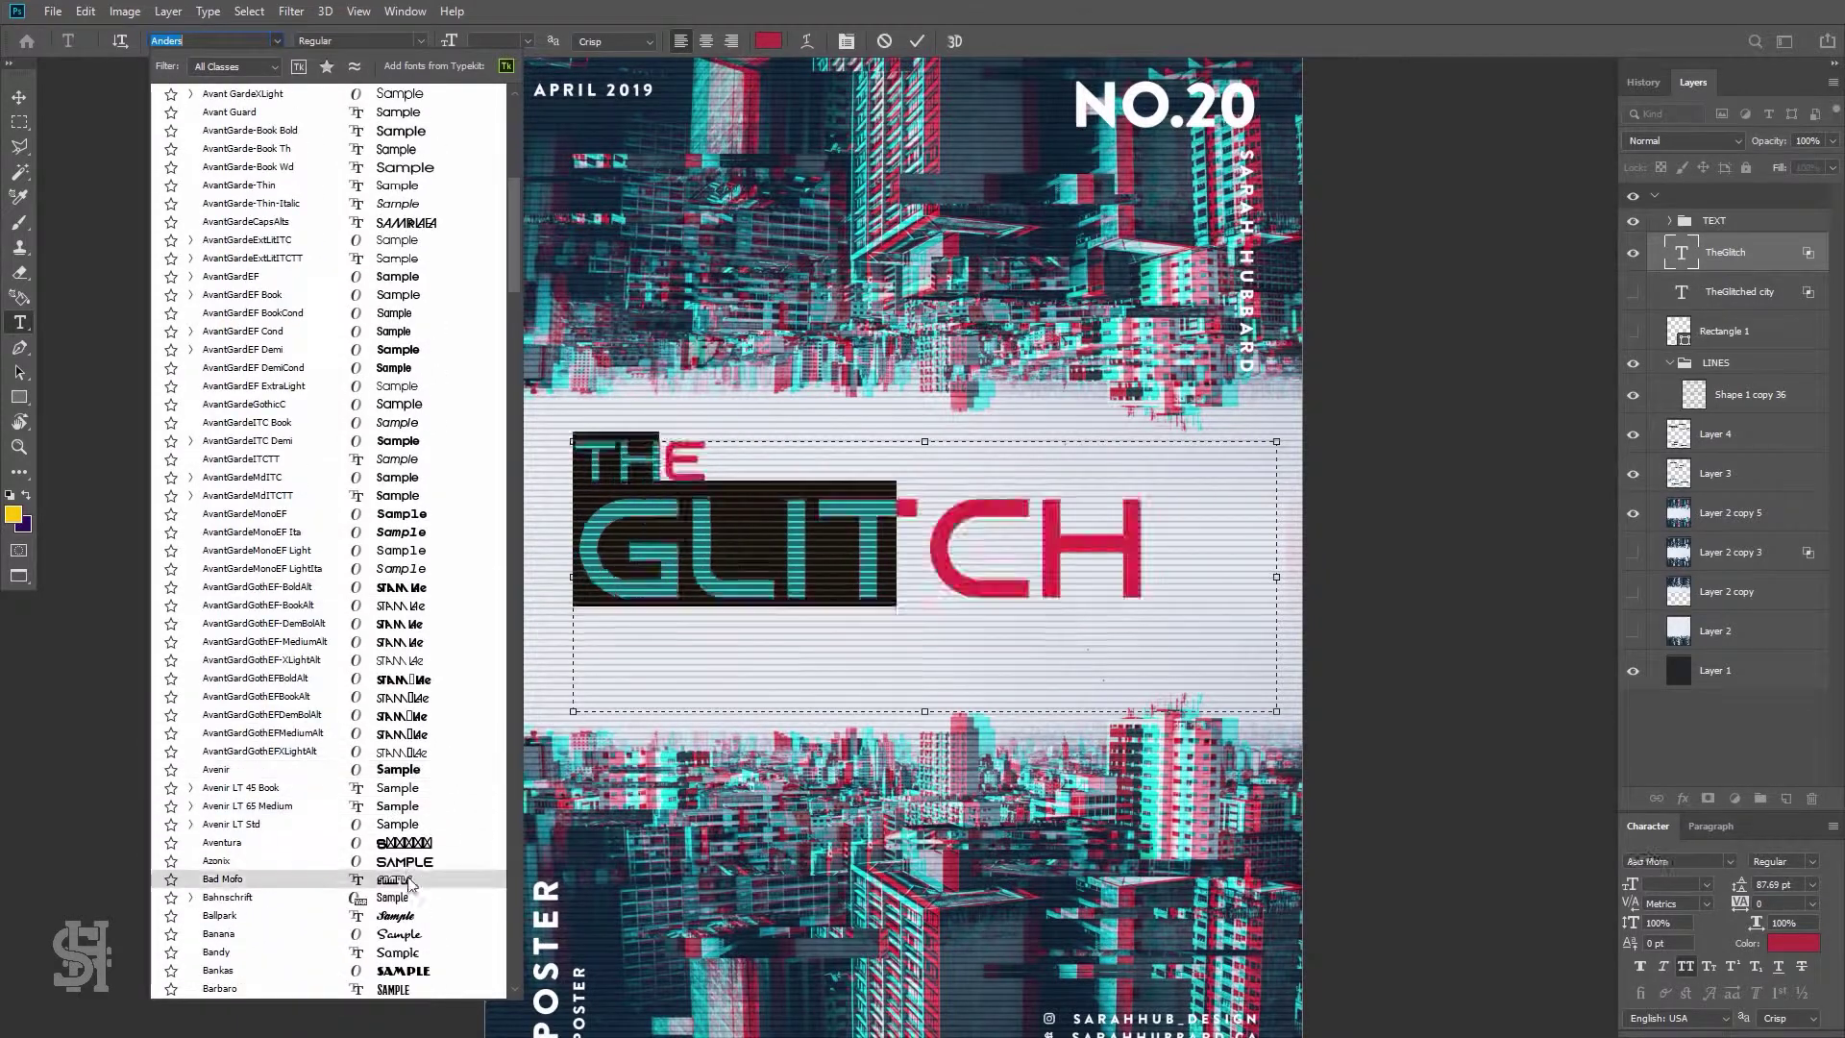
pyautogui.click(406, 864)
pyautogui.click(1811, 903)
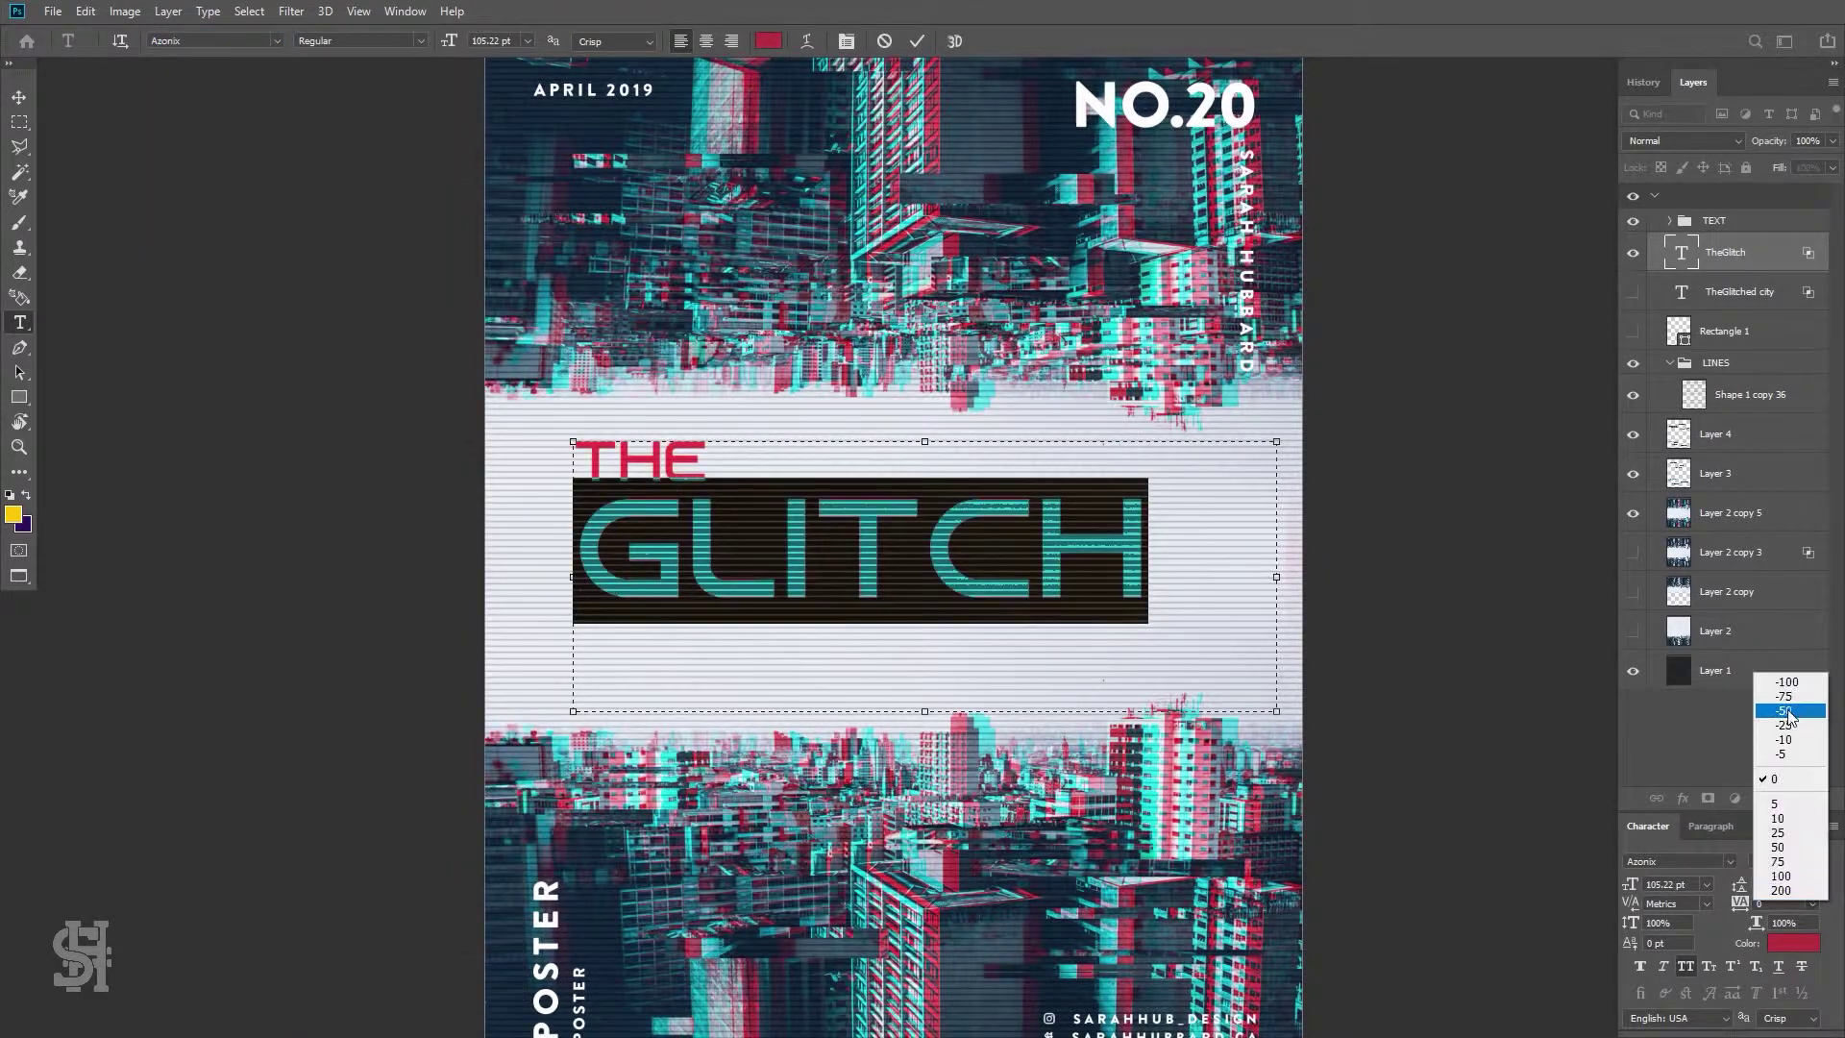
pyautogui.click(1777, 722)
pyautogui.click(818, 516)
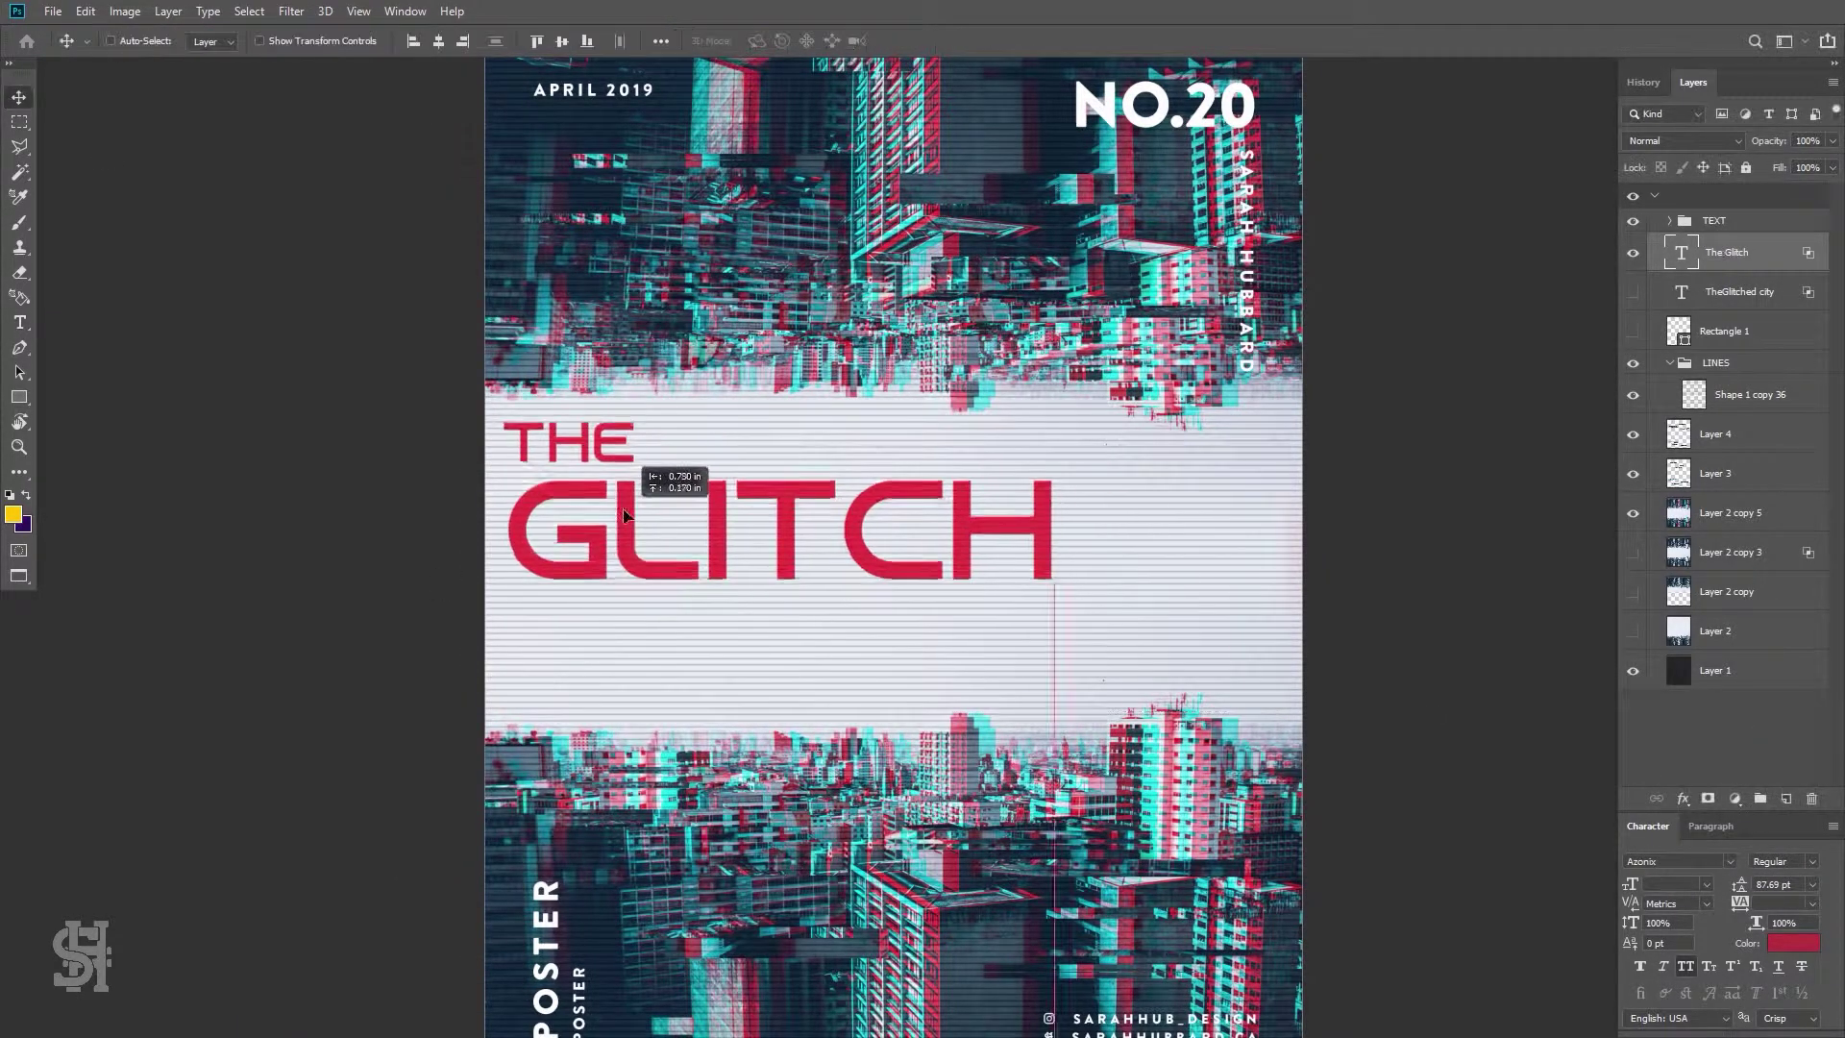
pyautogui.hotkey('ctrl', '-')
pyautogui.moveTo(1249, 688)
pyautogui.mouseDown()
pyautogui.moveTo(1213, 755)
pyautogui.moveTo(1249, 806)
pyautogui.mouseUp()
pyautogui.write('ED CITY')
pyautogui.click(916, 40)
pyautogui.press('v')
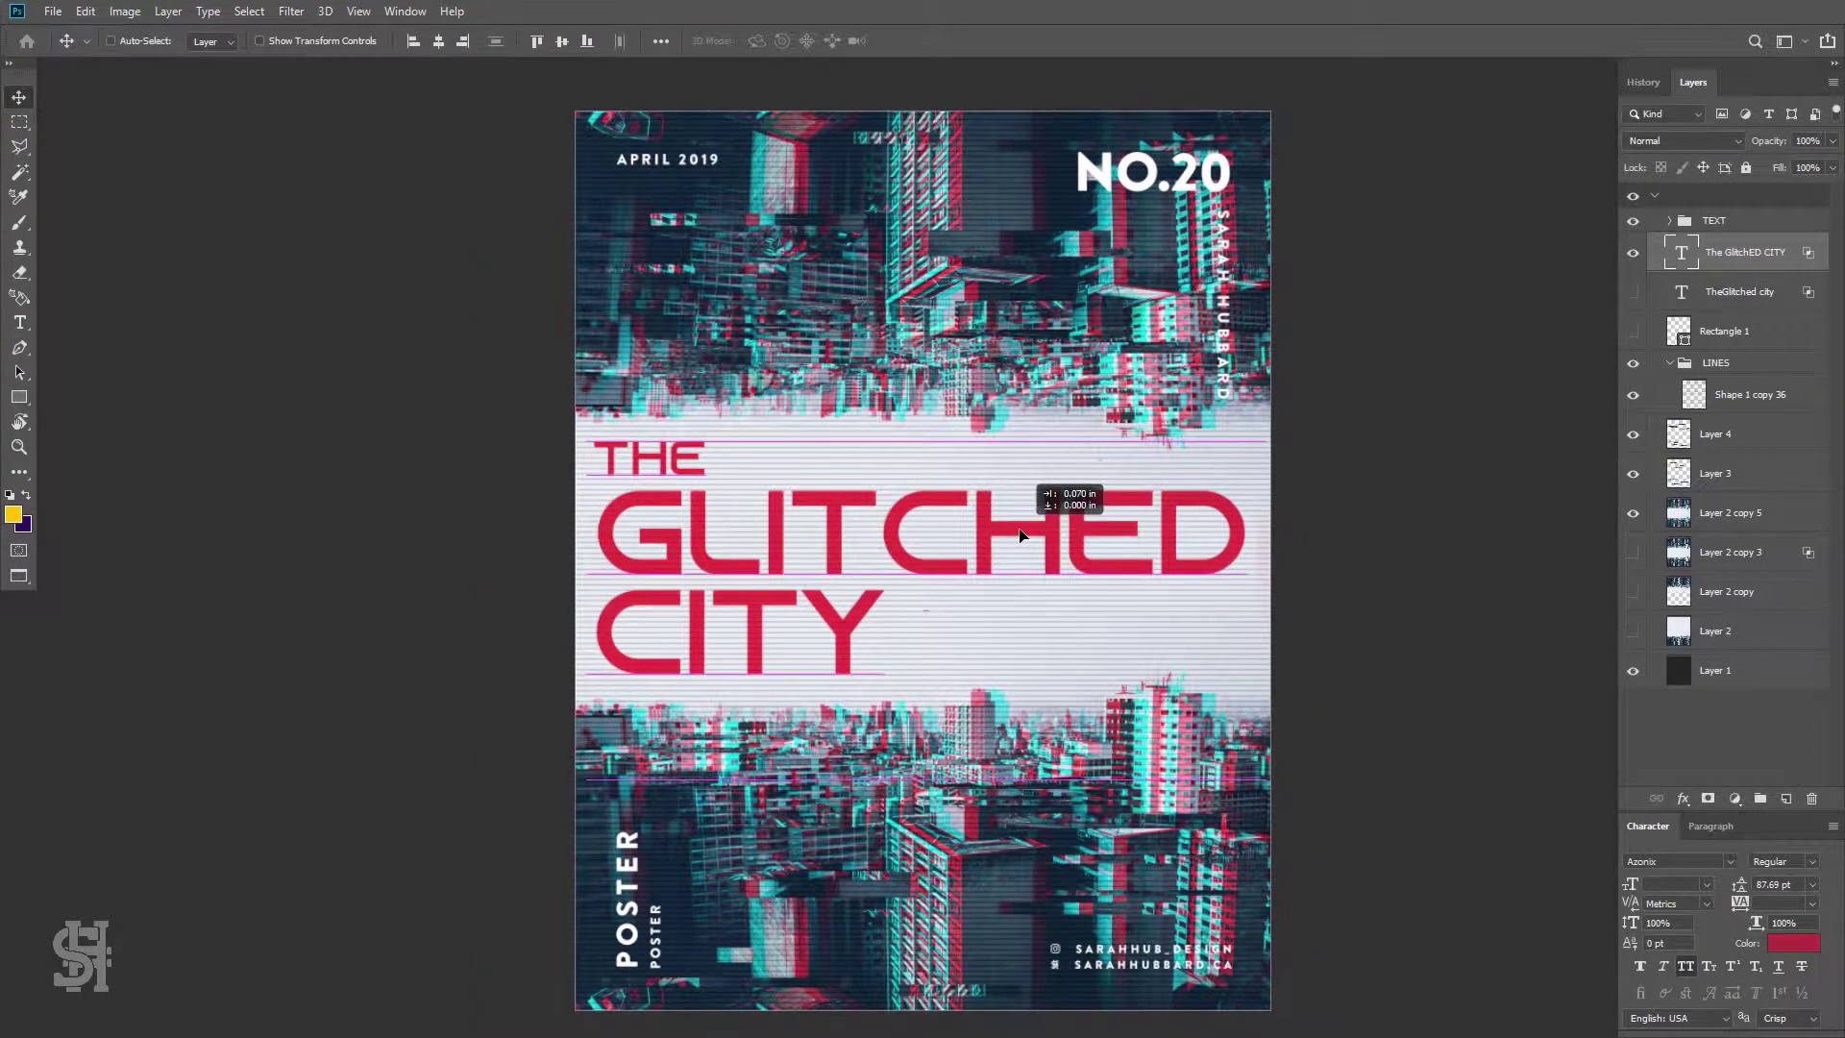
# Hide the TEXT group, try Bad Mofo, then set the title font to Cosmonaut Bold
pyautogui.scroll(-1, 1021, 534)
pyautogui.click(1632, 225)
pyautogui.doubleClick(1681, 252)
pyautogui.click(276, 41)
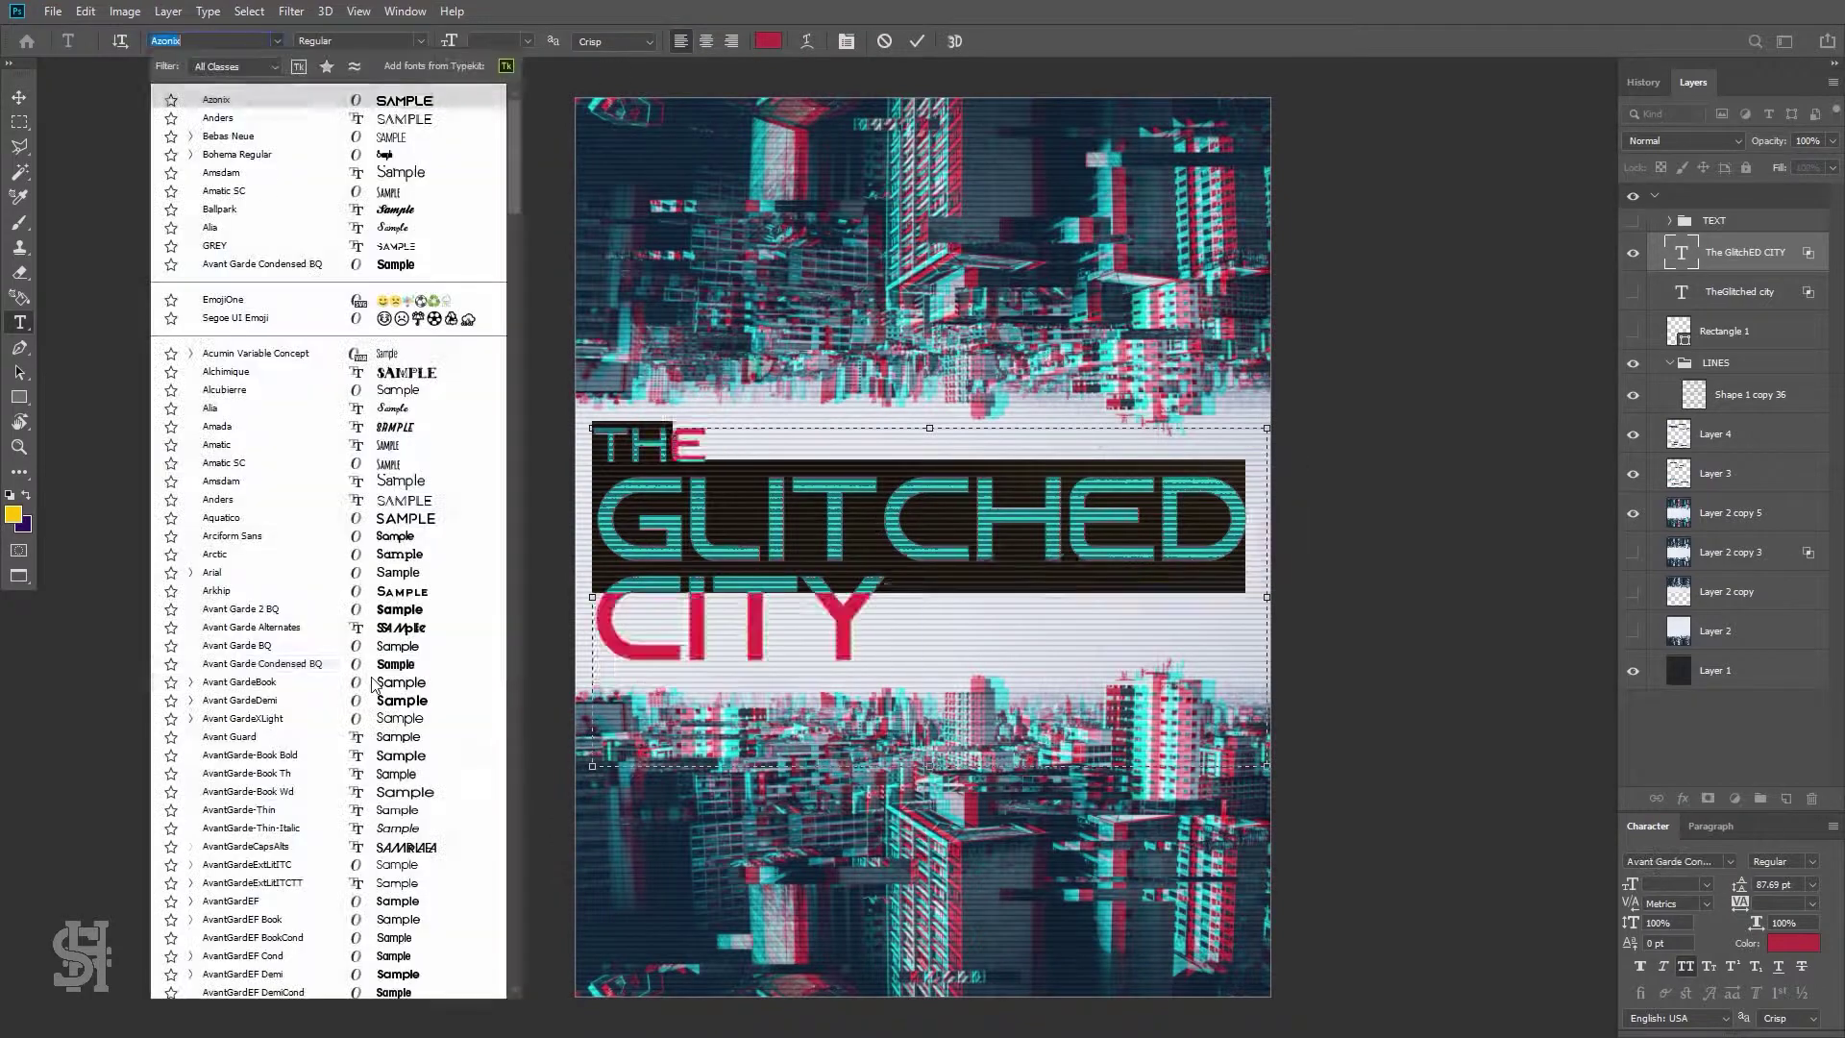
pyautogui.click(319, 630)
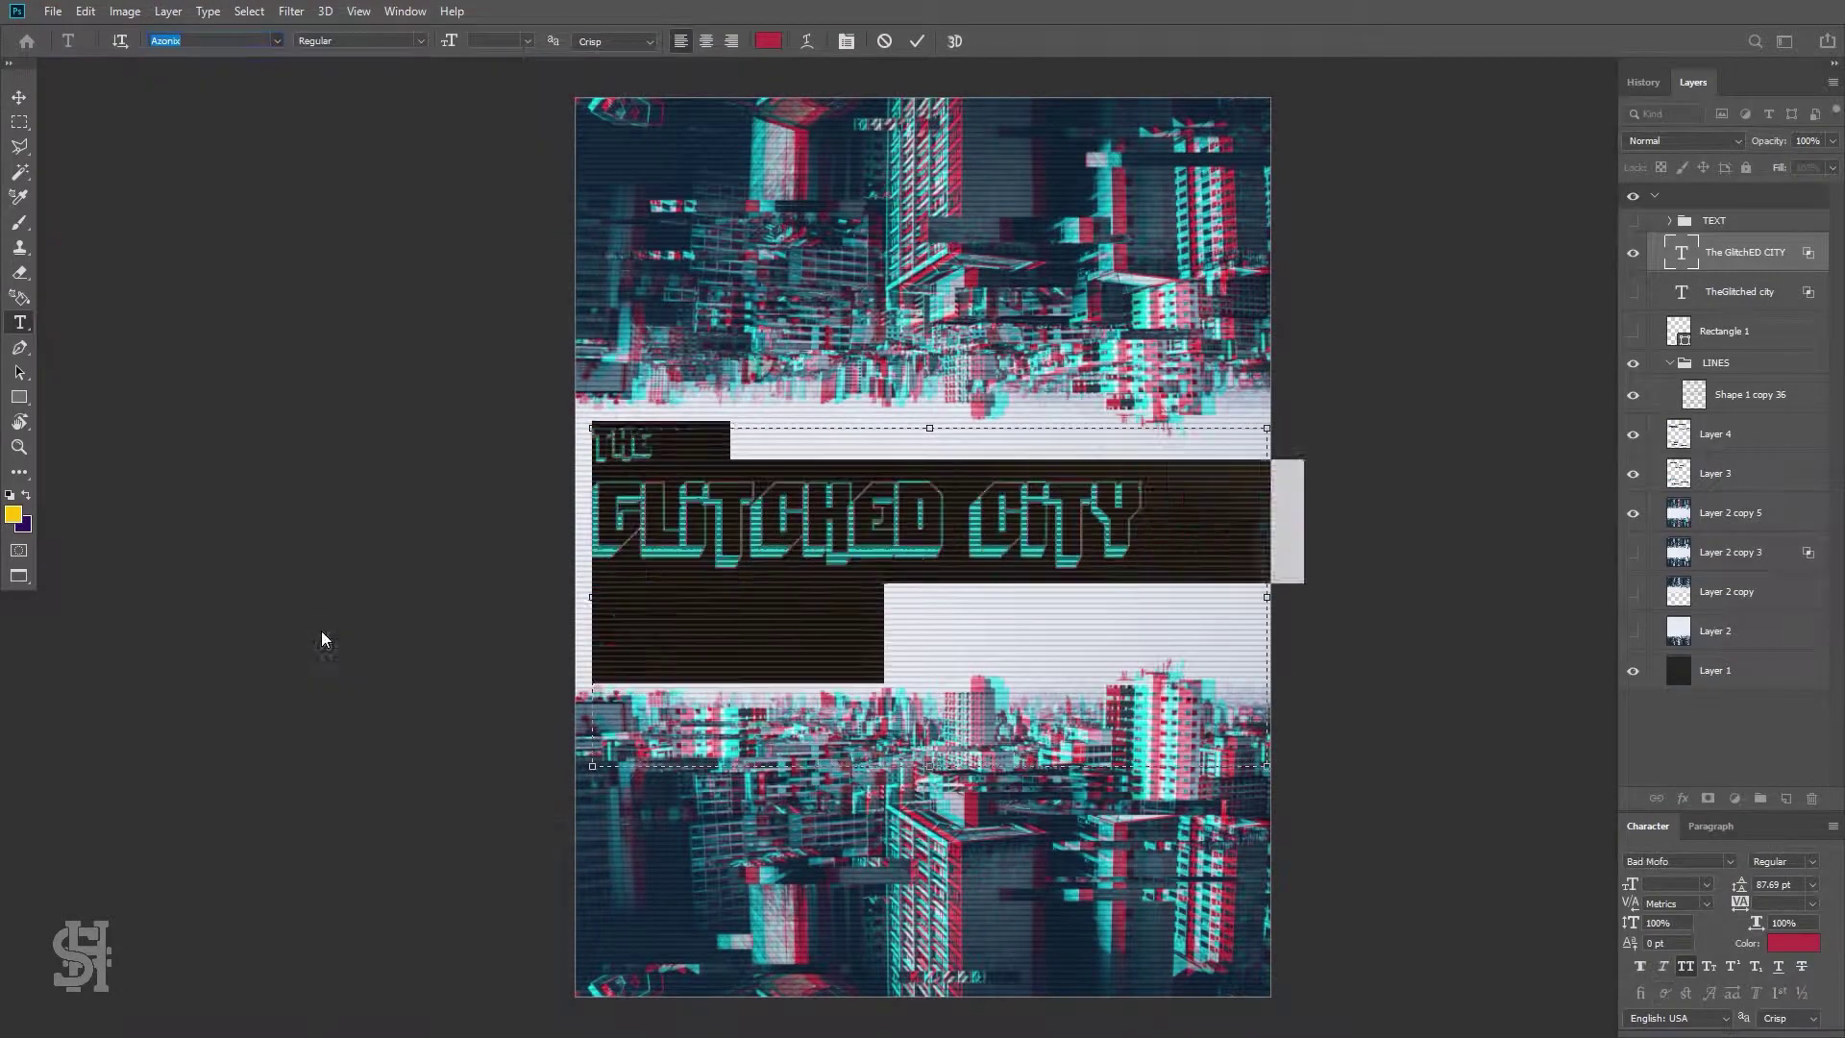
pyautogui.click(278, 41)
pyautogui.scroll(-10, 426, 495)
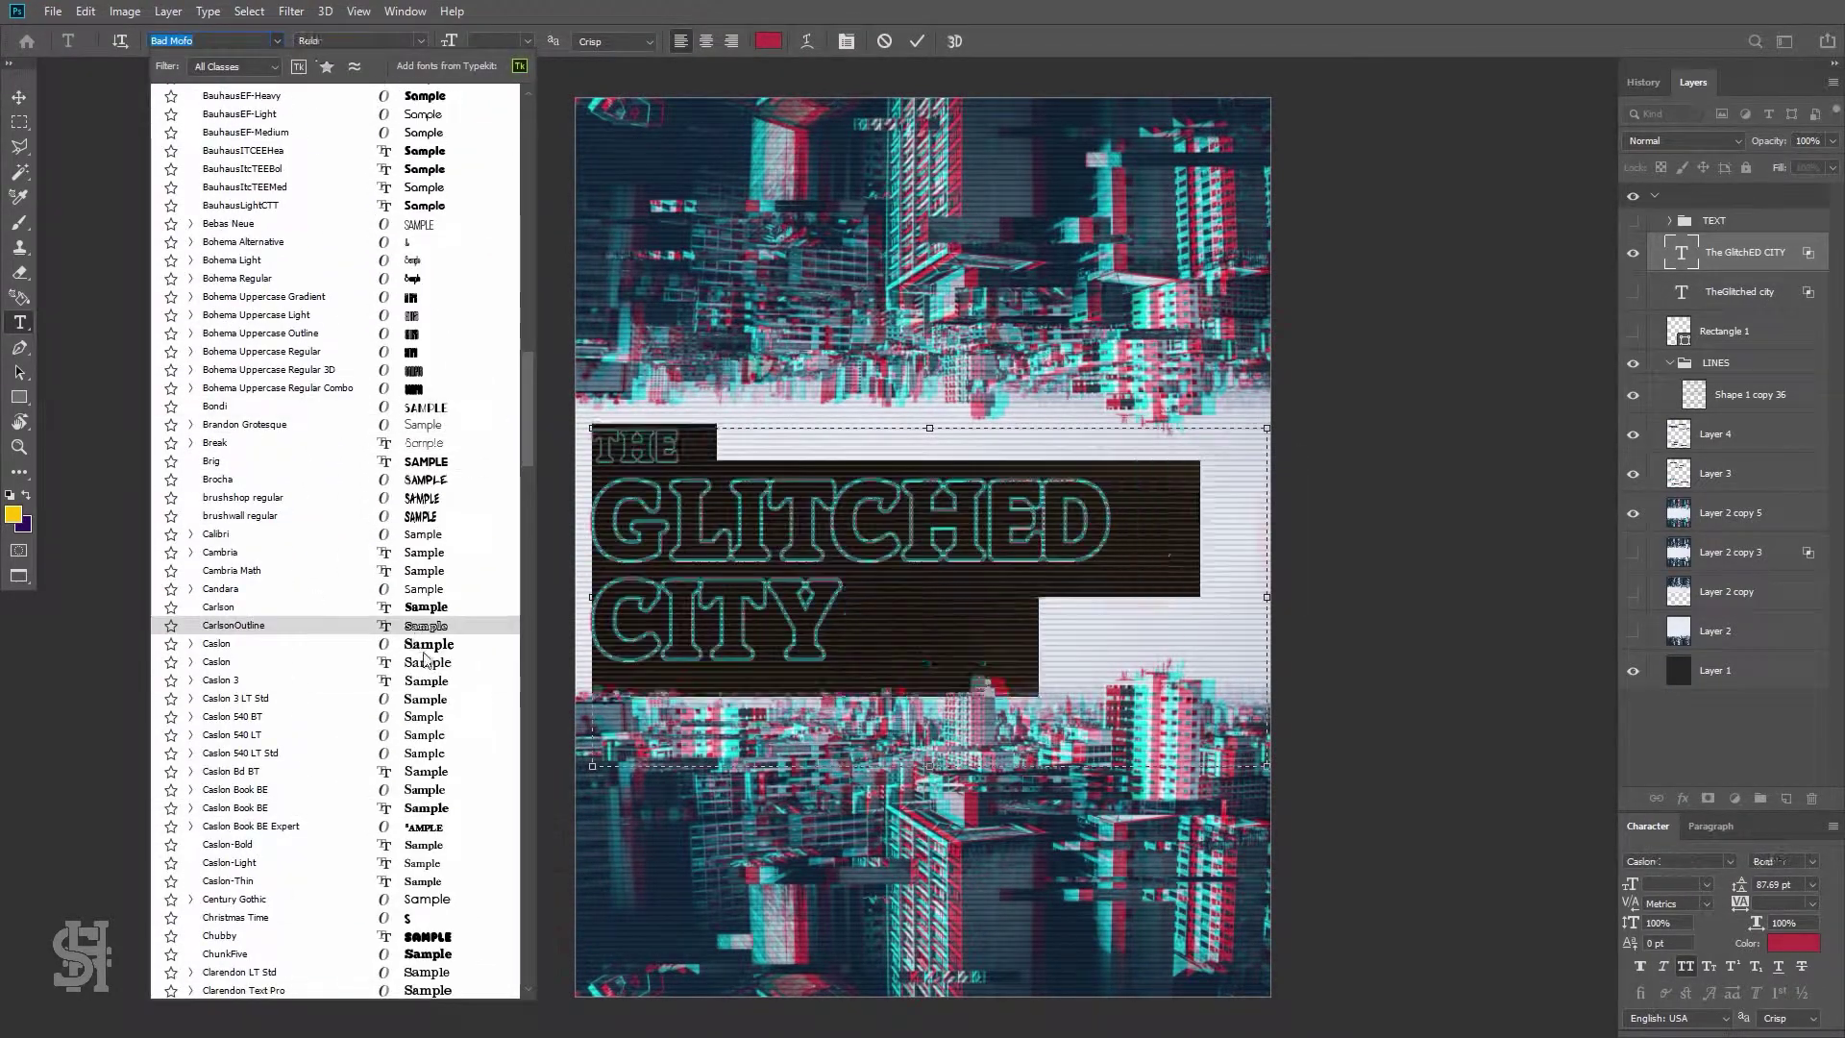
pyautogui.scroll(-10, 421, 524)
pyautogui.scroll(-10, 416, 548)
pyautogui.click(416, 543)
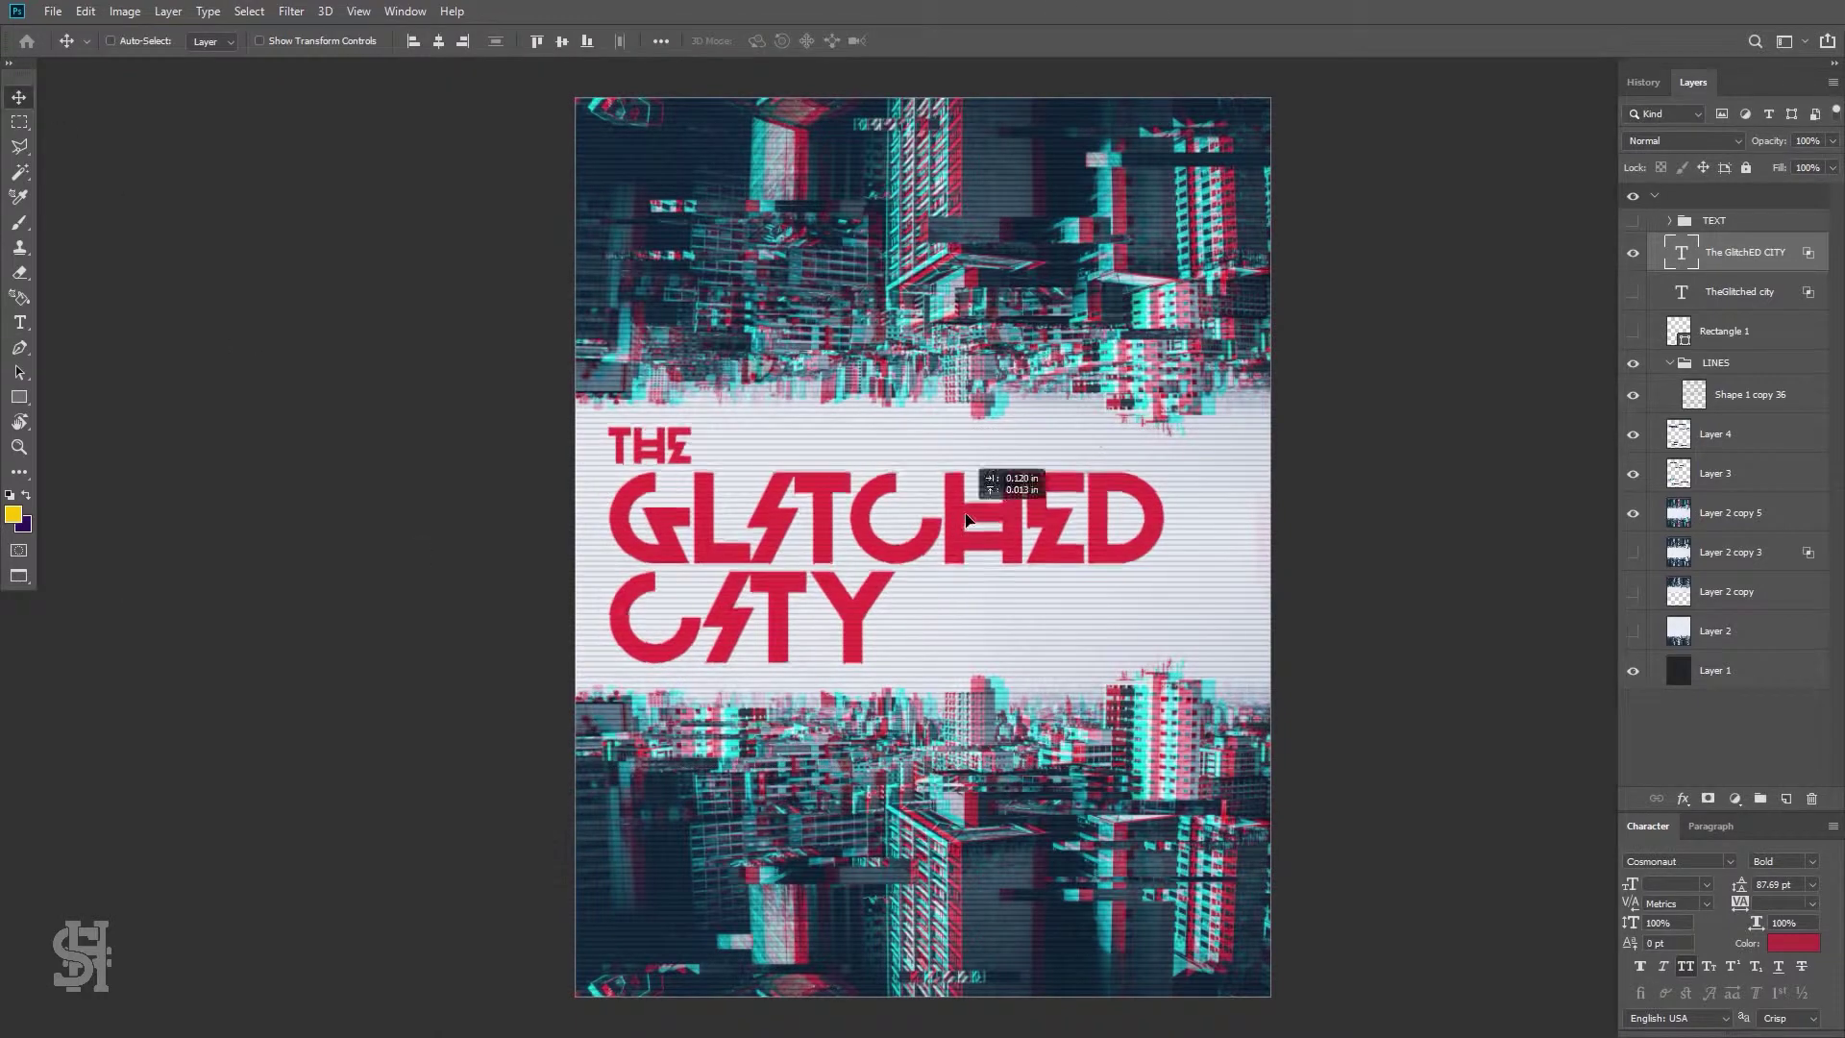
pyautogui.click(20, 100)
# Shrink the title to about 78% and move it left and slightly up
pyautogui.hotkey('ctrl', 't')
pyautogui.moveTo(1331, 418); pyautogui.dragTo(1256, 455)
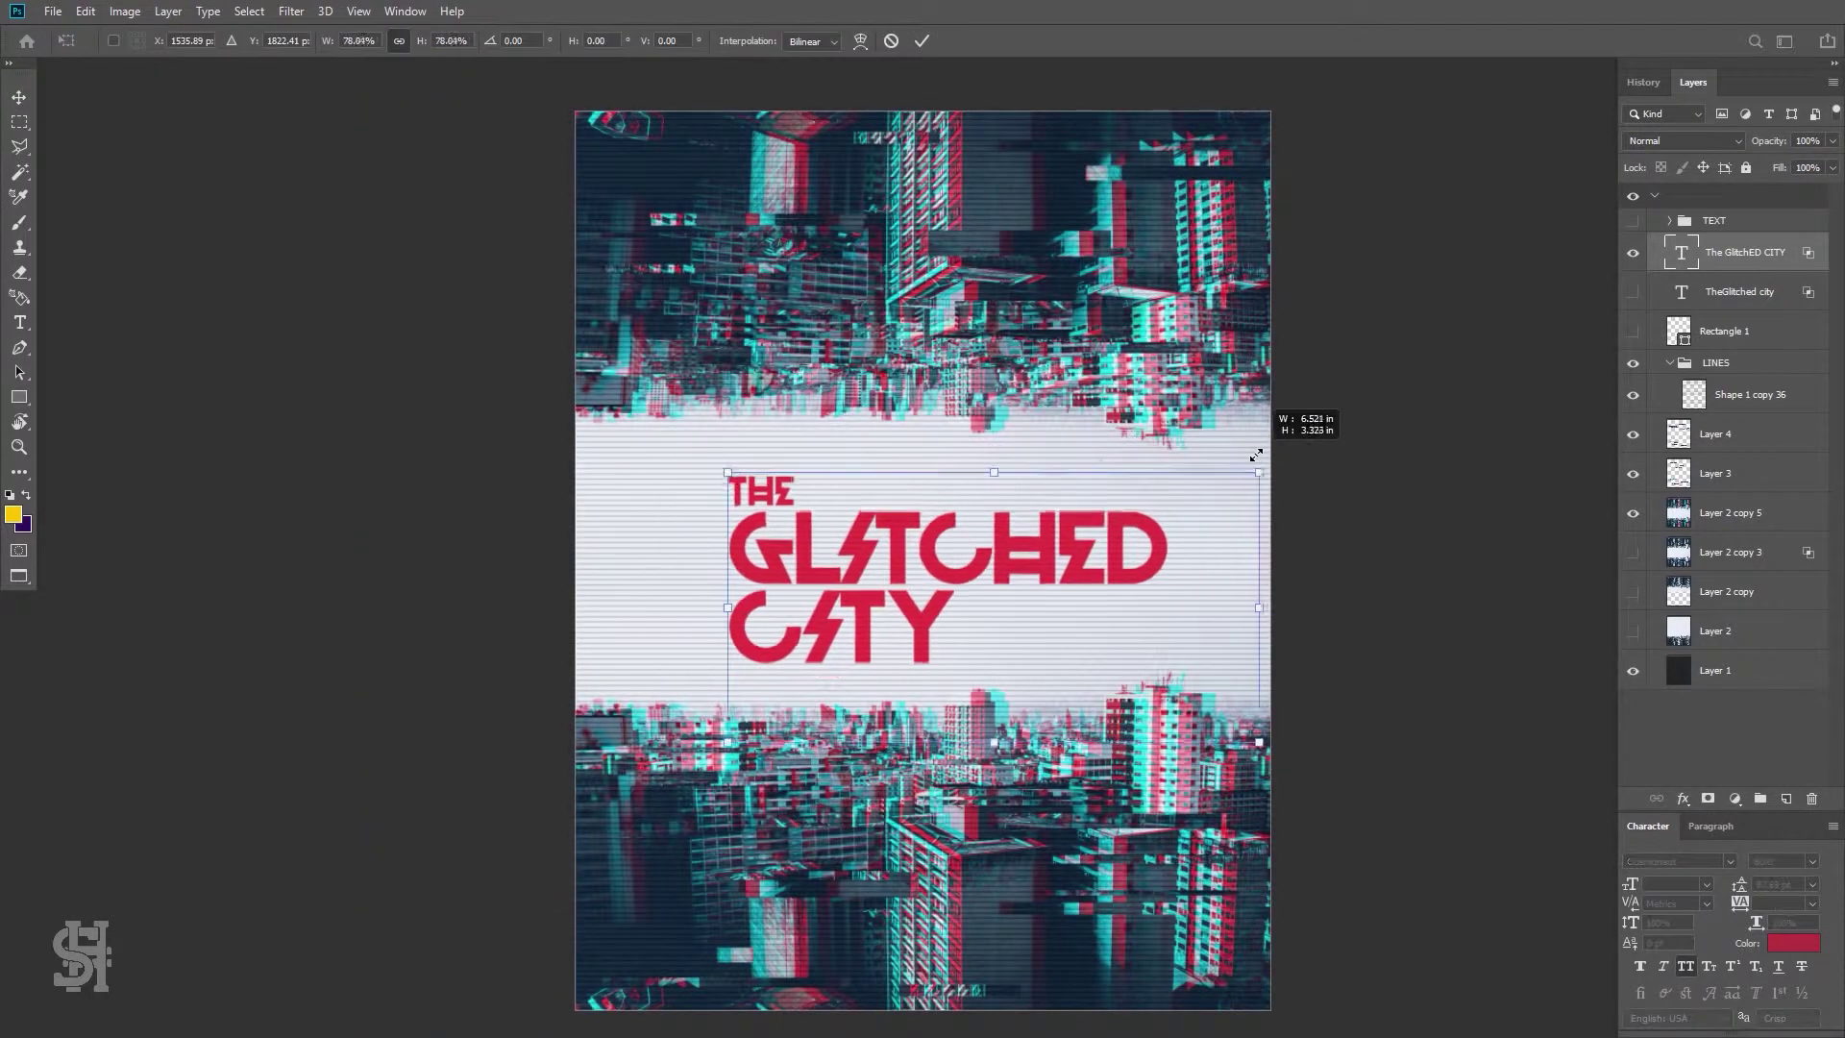
pyautogui.moveTo(1026, 574); pyautogui.dragTo(997, 567)
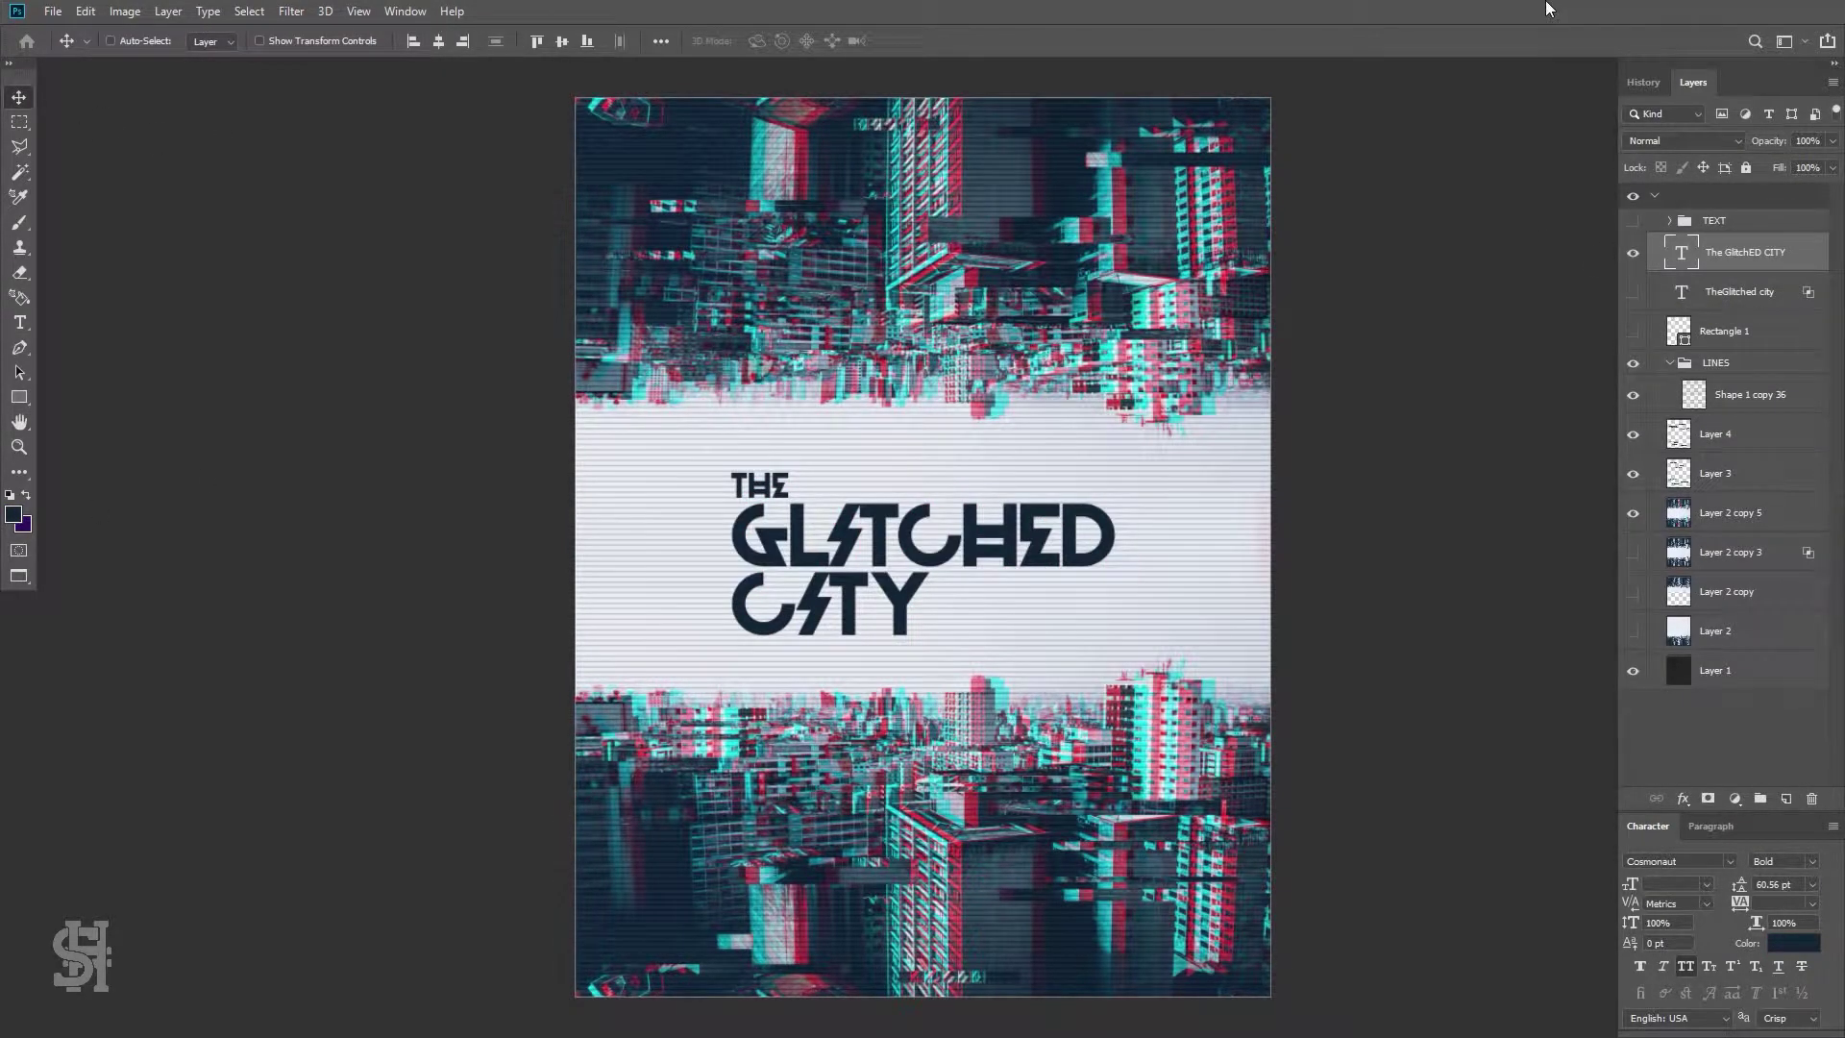
# Move the old title layer below Layer 1 and colour the title copy pink-red
pyautogui.moveTo(1739, 331); pyautogui.dragTo(1806, 775)
pyautogui.click(13, 515)
pyautogui.click(1093, 217)
pyautogui.write('b32e40')
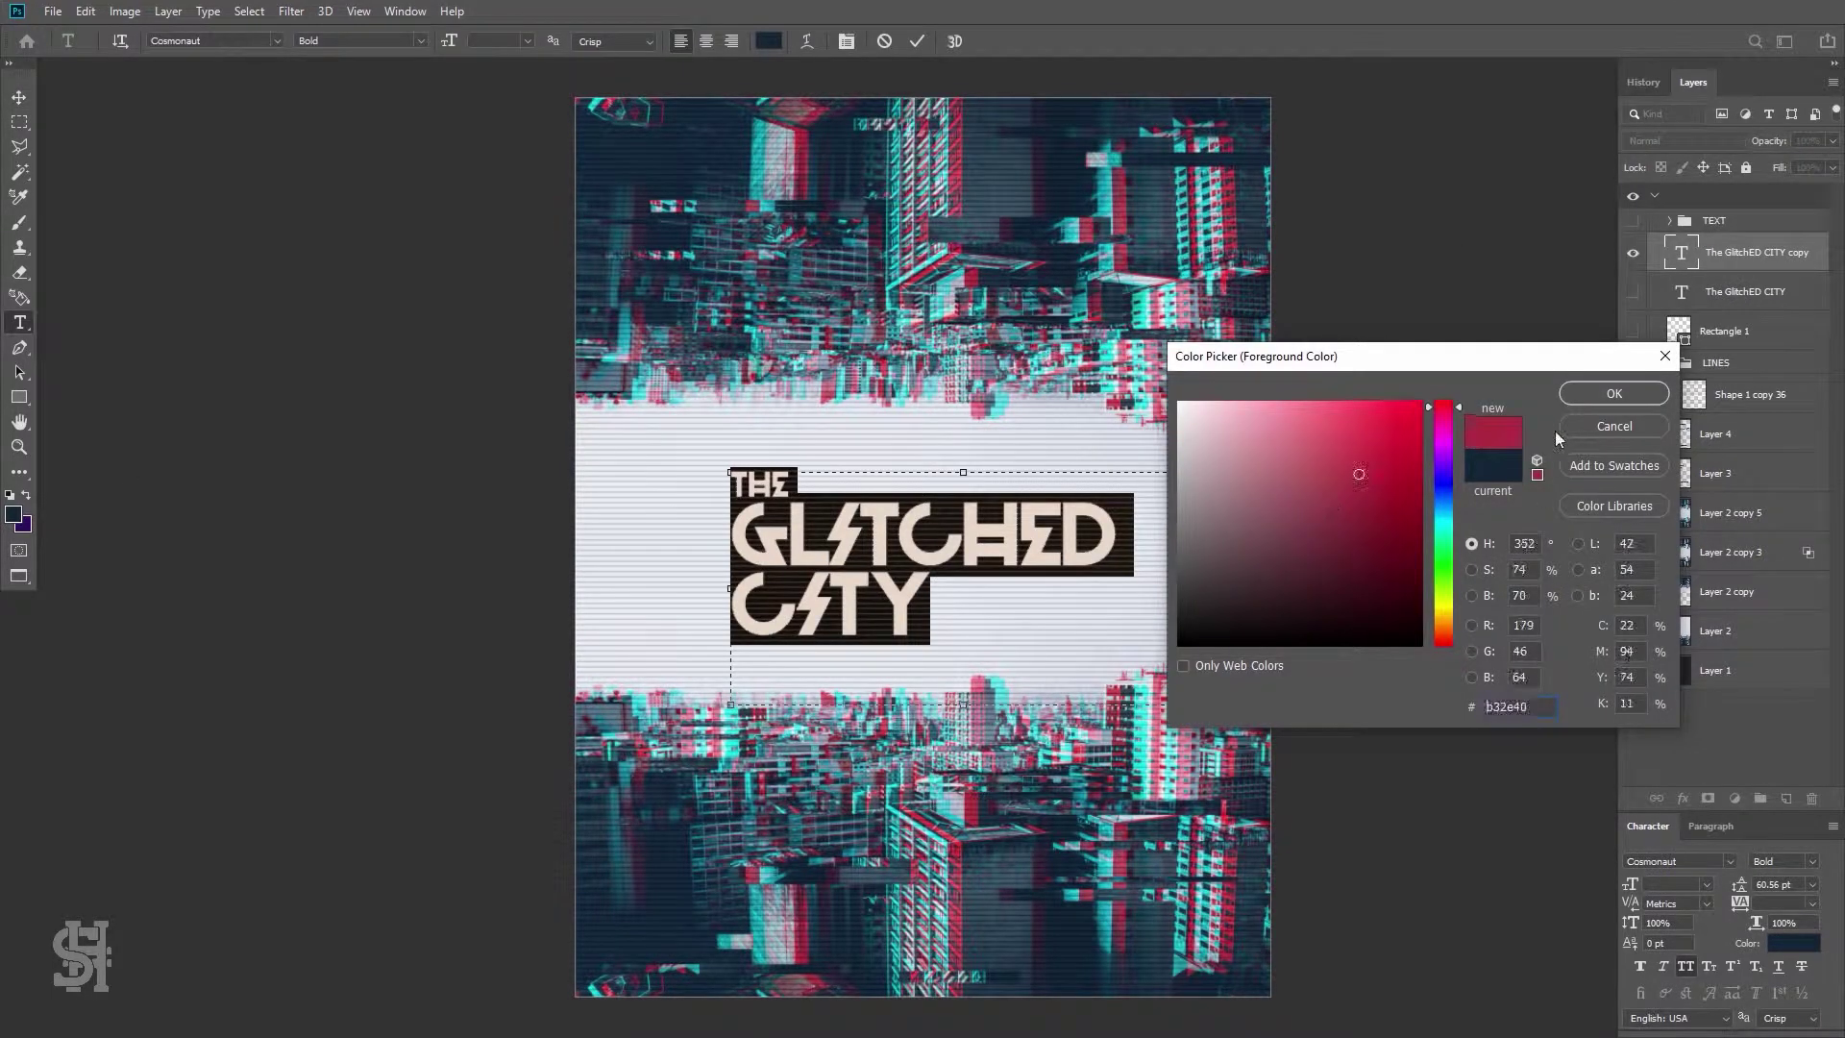
pyautogui.press('Return')
pyautogui.hotkey('ctrl', 'Return')
pyautogui.press('v')
# Blend the red title with Multiply and the dark title with Vivid Light
pyautogui.click(1681, 140)
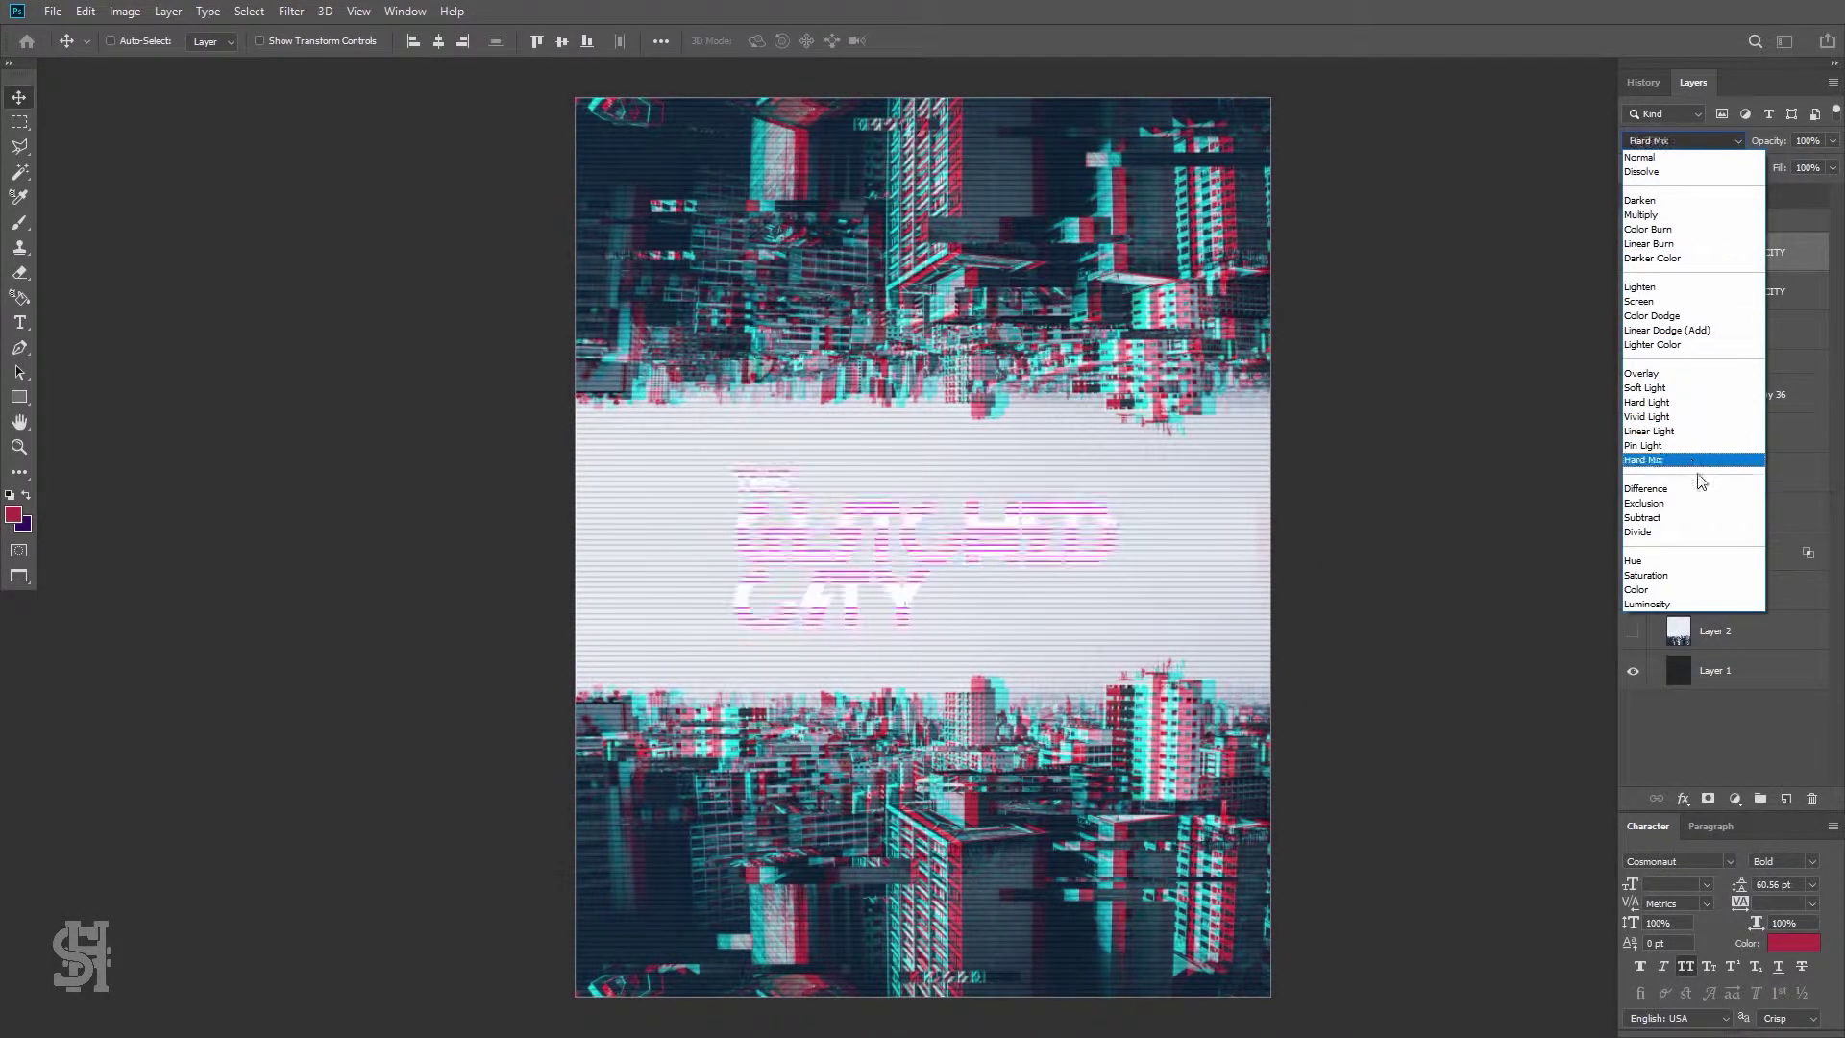
pyautogui.press('Escape')
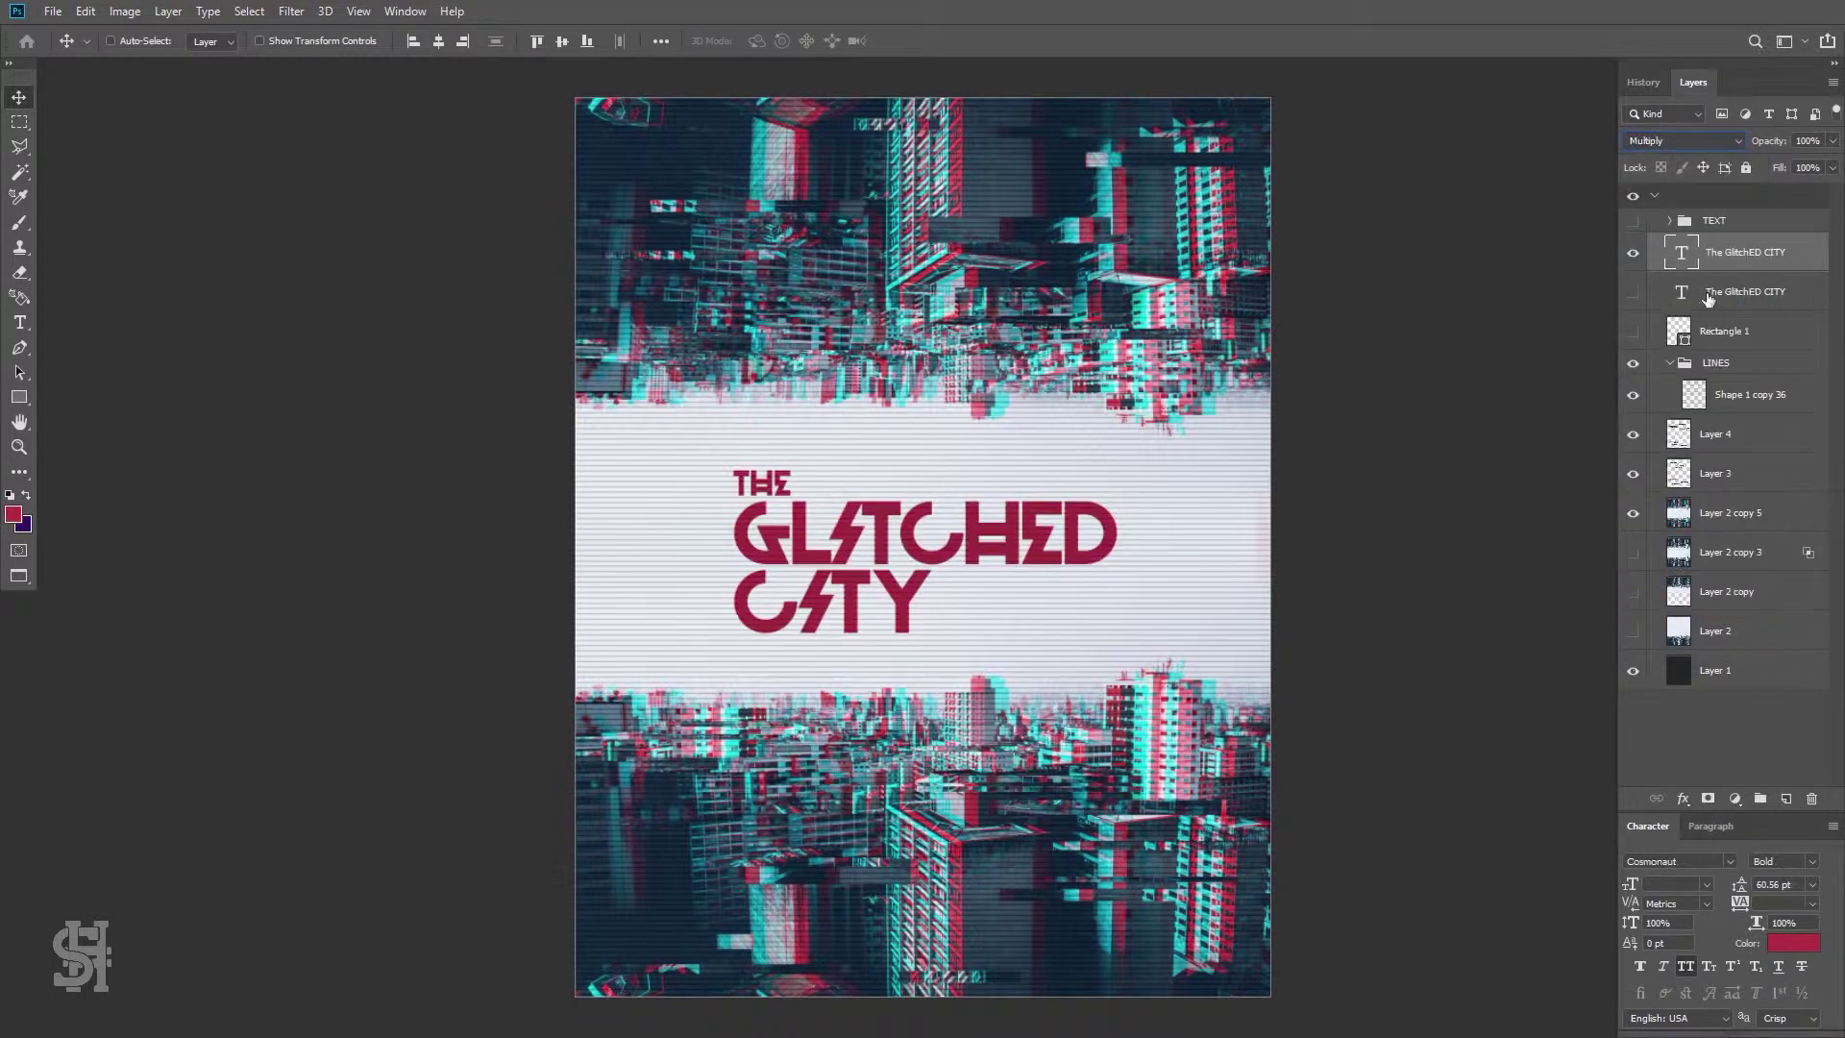
pyautogui.click(1672, 291)
pyautogui.click(1682, 140)
pyautogui.click(1647, 416)
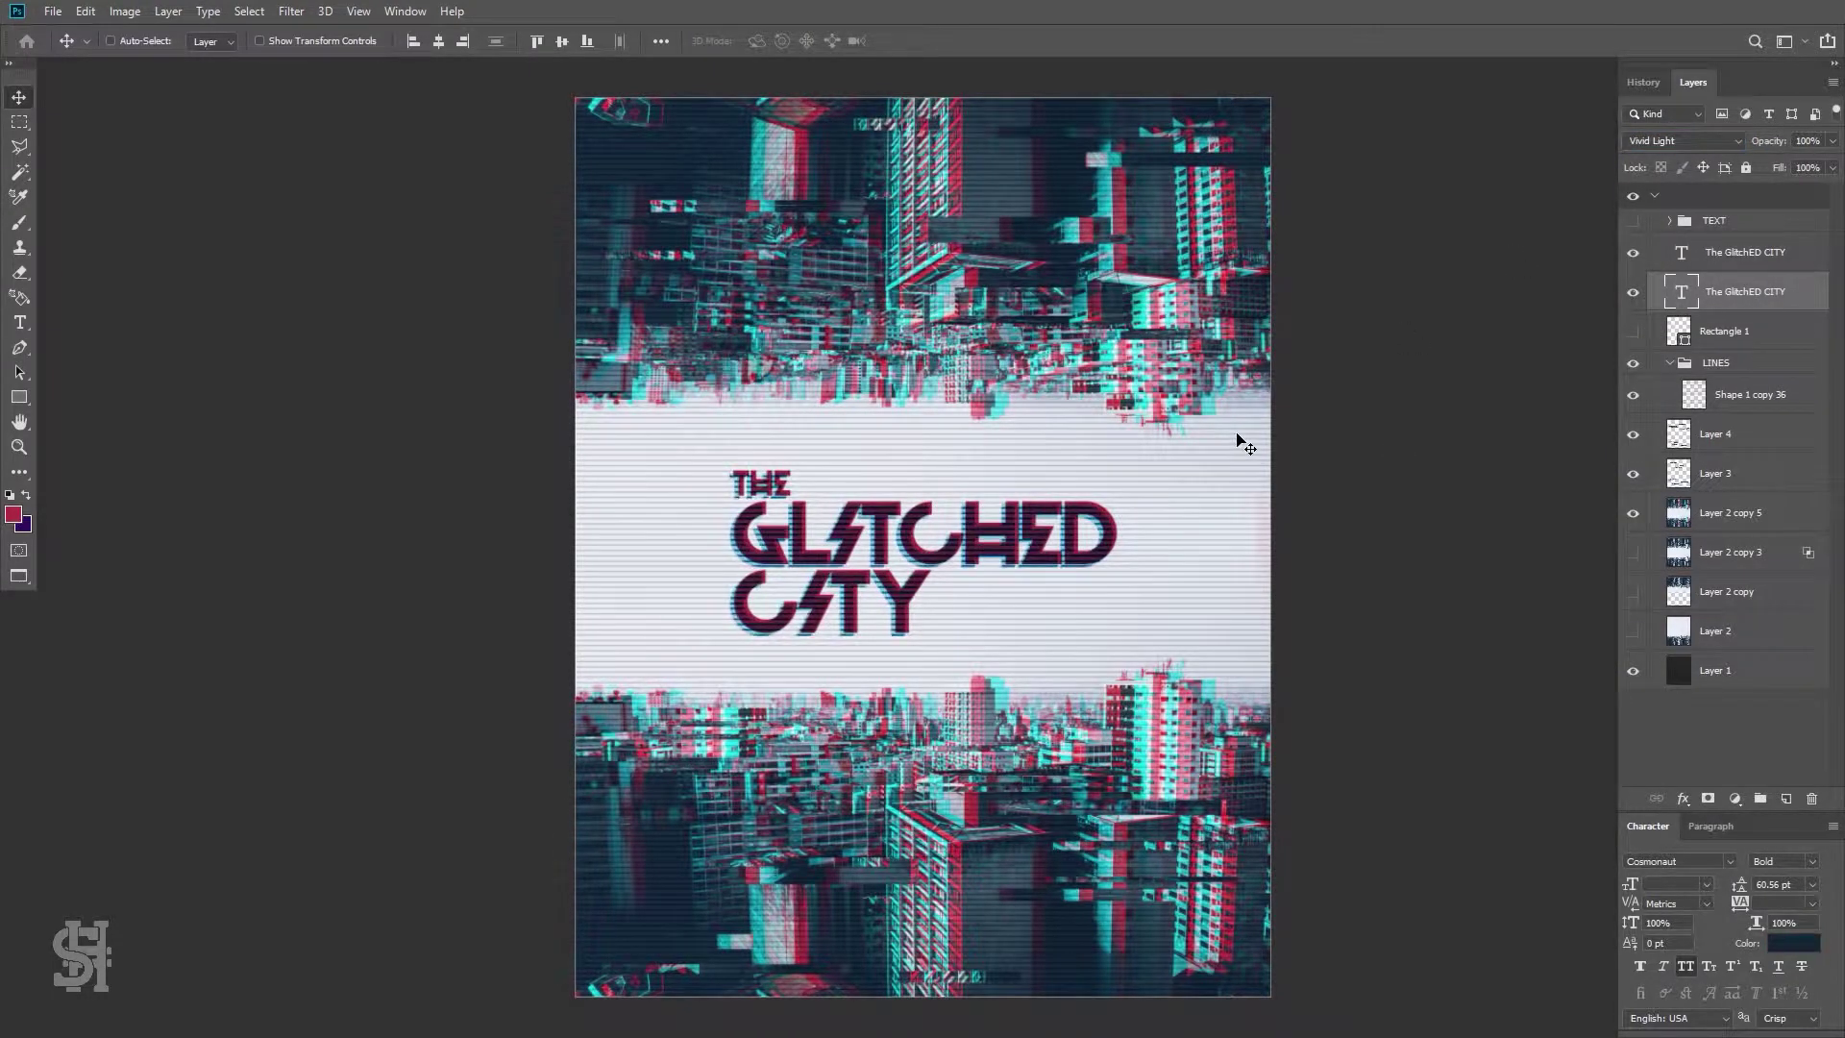
# Group the two offset titles as Glitch Text, nudge the copy, and duplicate the title layer
pyautogui.hotkey('ctrl', 'g')
pyautogui.doubleClick(1724, 246)
pyautogui.write('Glitch Text')
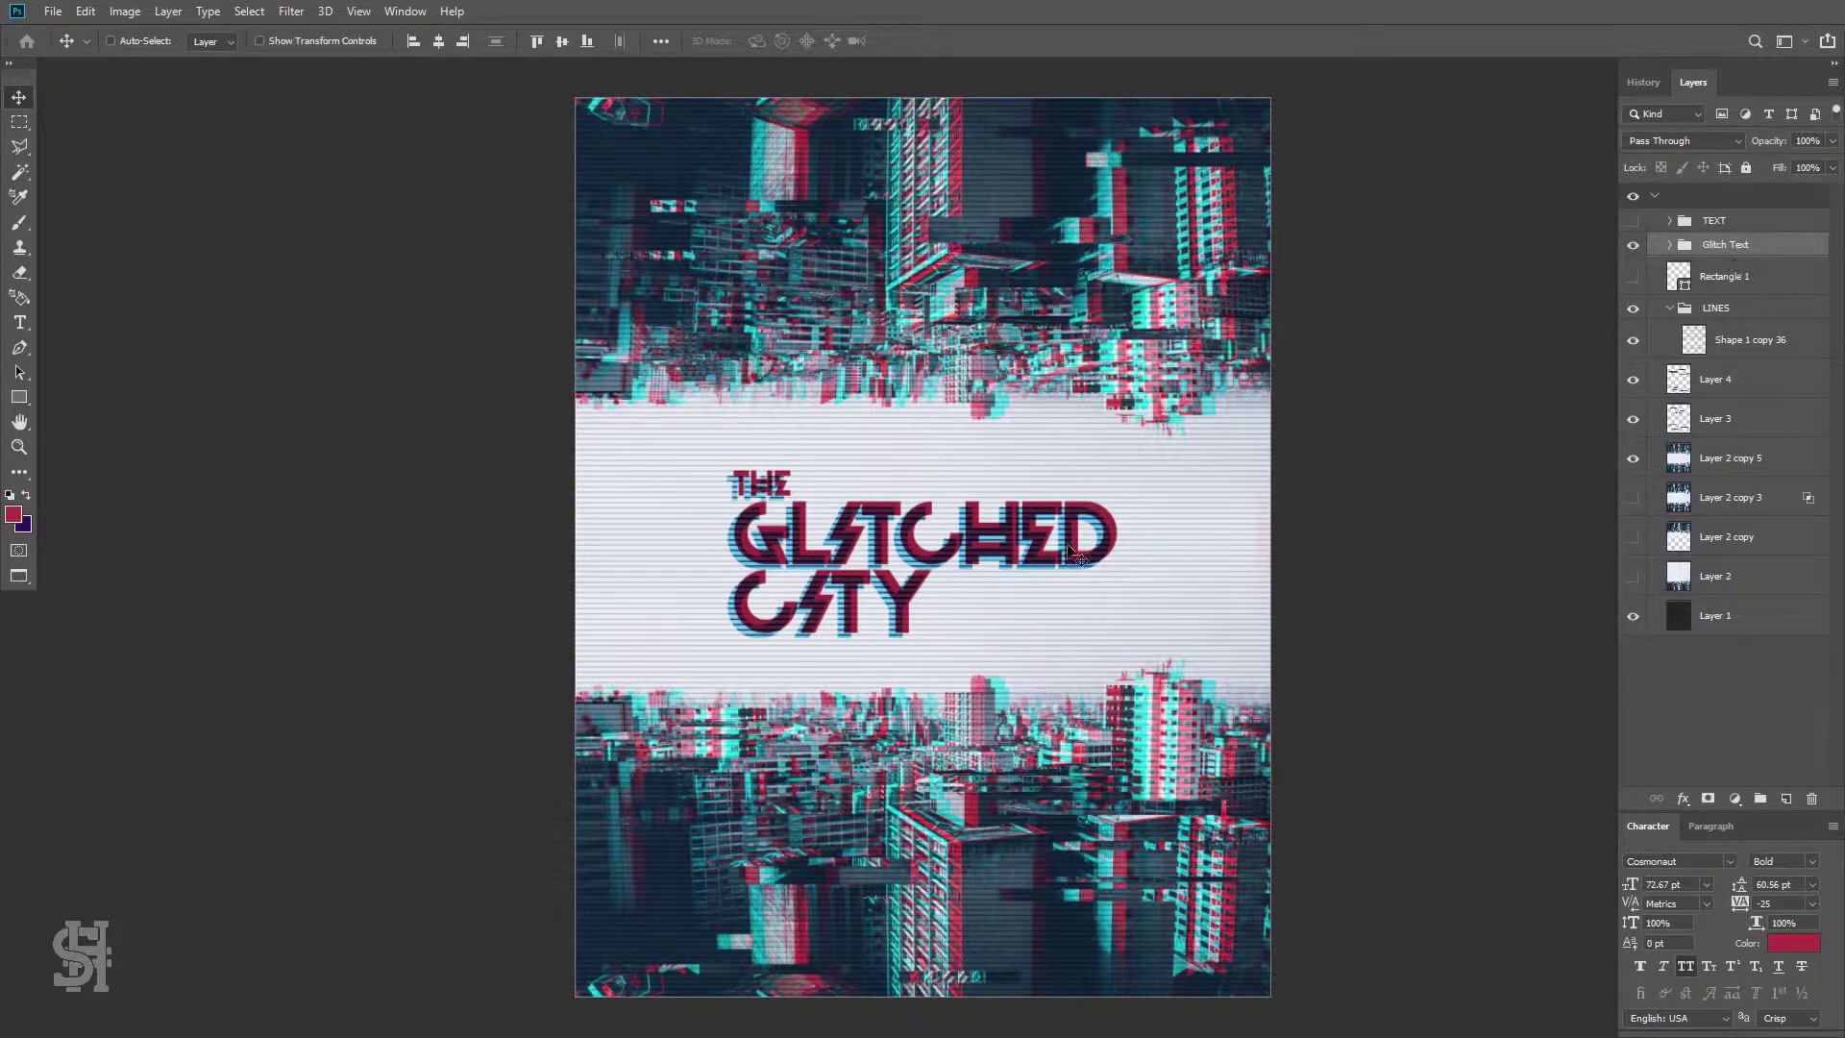
pyautogui.moveTo(1078, 557); pyautogui.dragTo(1045, 556)
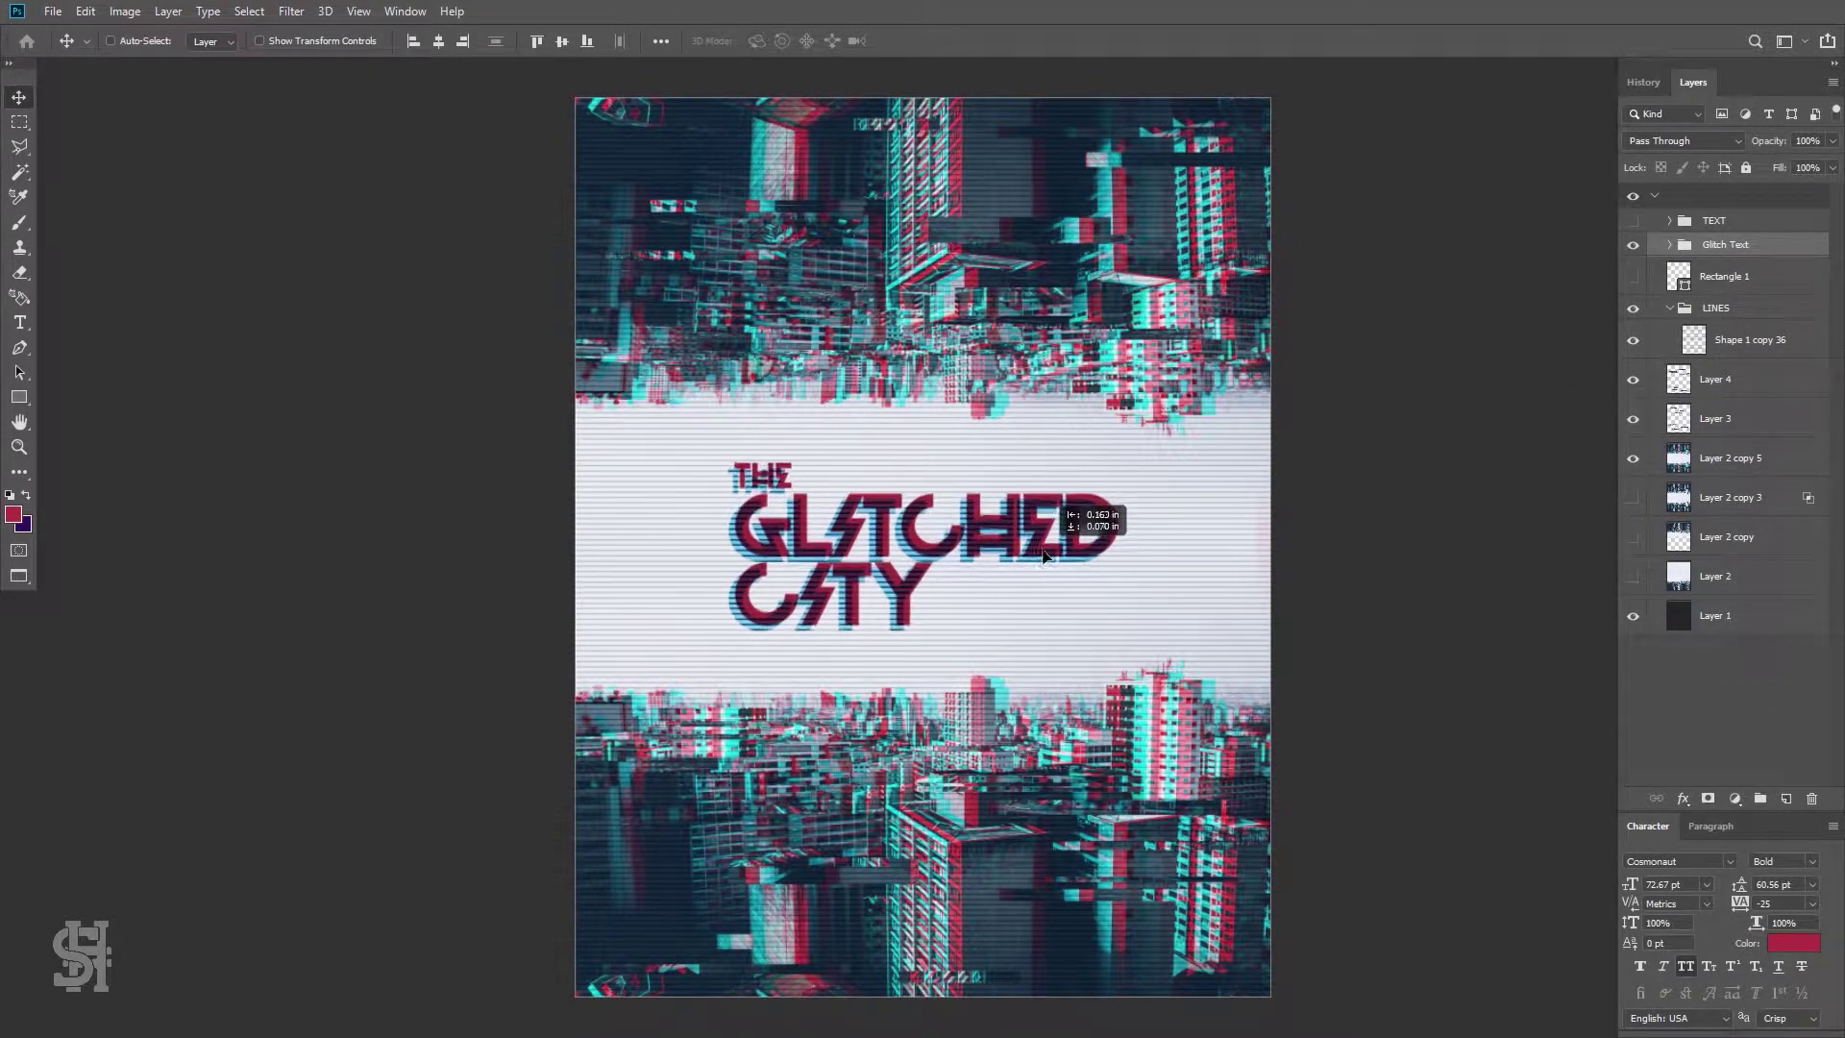
pyautogui.rightClick(1673, 250)
pyautogui.click(1576, 207)
pyautogui.press('Return')
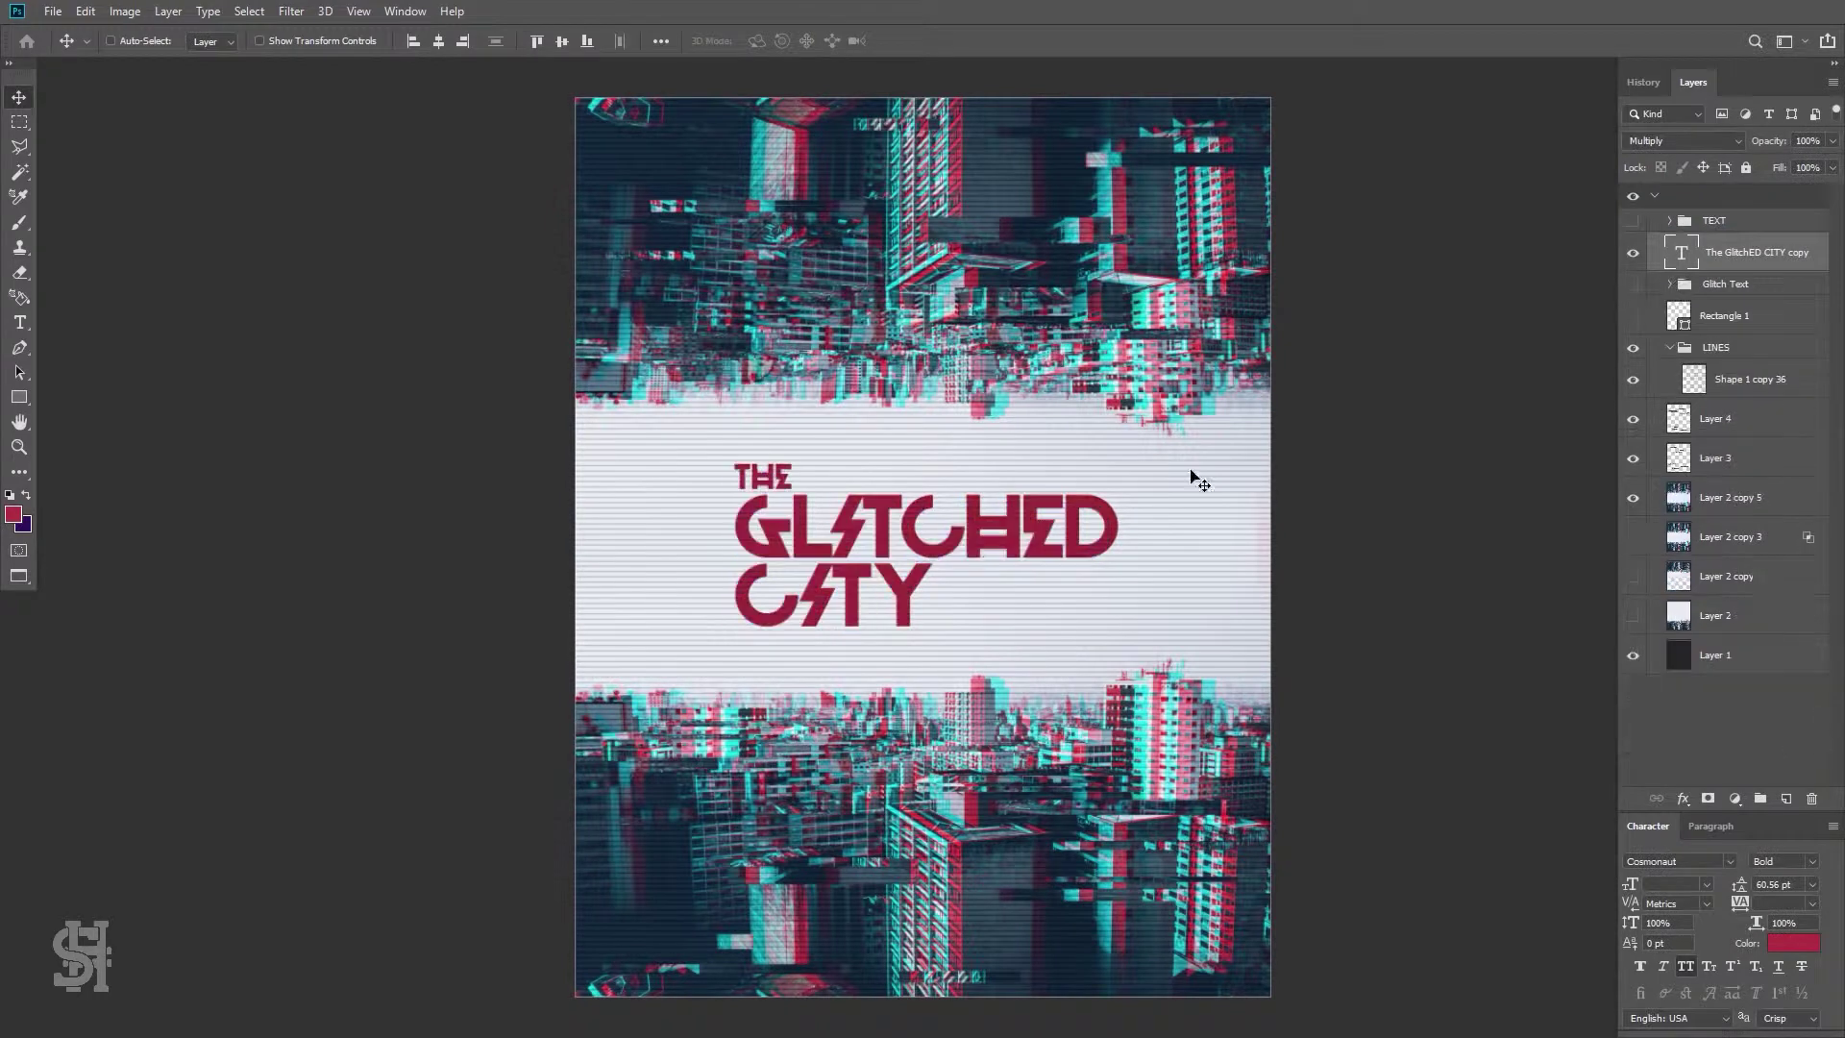
# Change the copied title's font to Impact Label and move the block to the left edge
pyautogui.doubleClick(1194, 474)
pyautogui.click(279, 41)
pyautogui.scroll(-2, 288, 524)
pyautogui.click(240, 523)
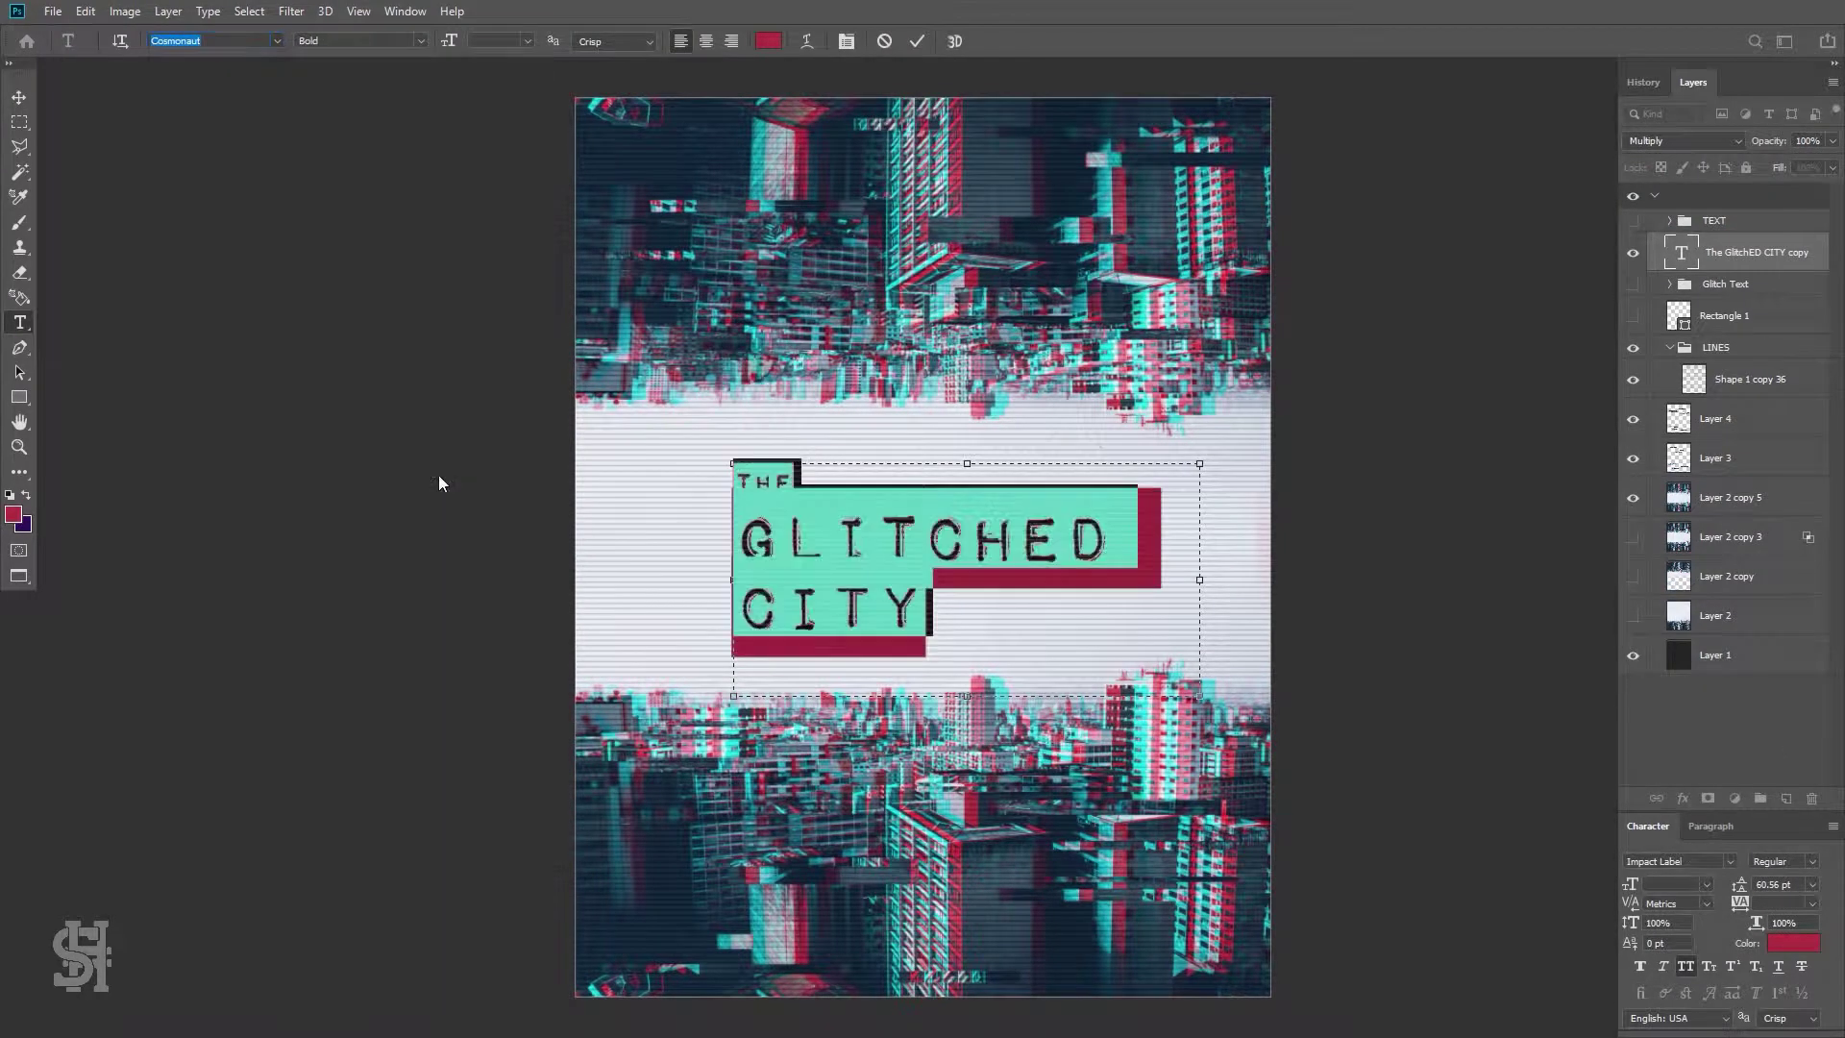
pyautogui.hotkey('ctrl', 'Return')
pyautogui.press('v')
pyautogui.moveTo(884, 557); pyautogui.dragTo(725, 422)
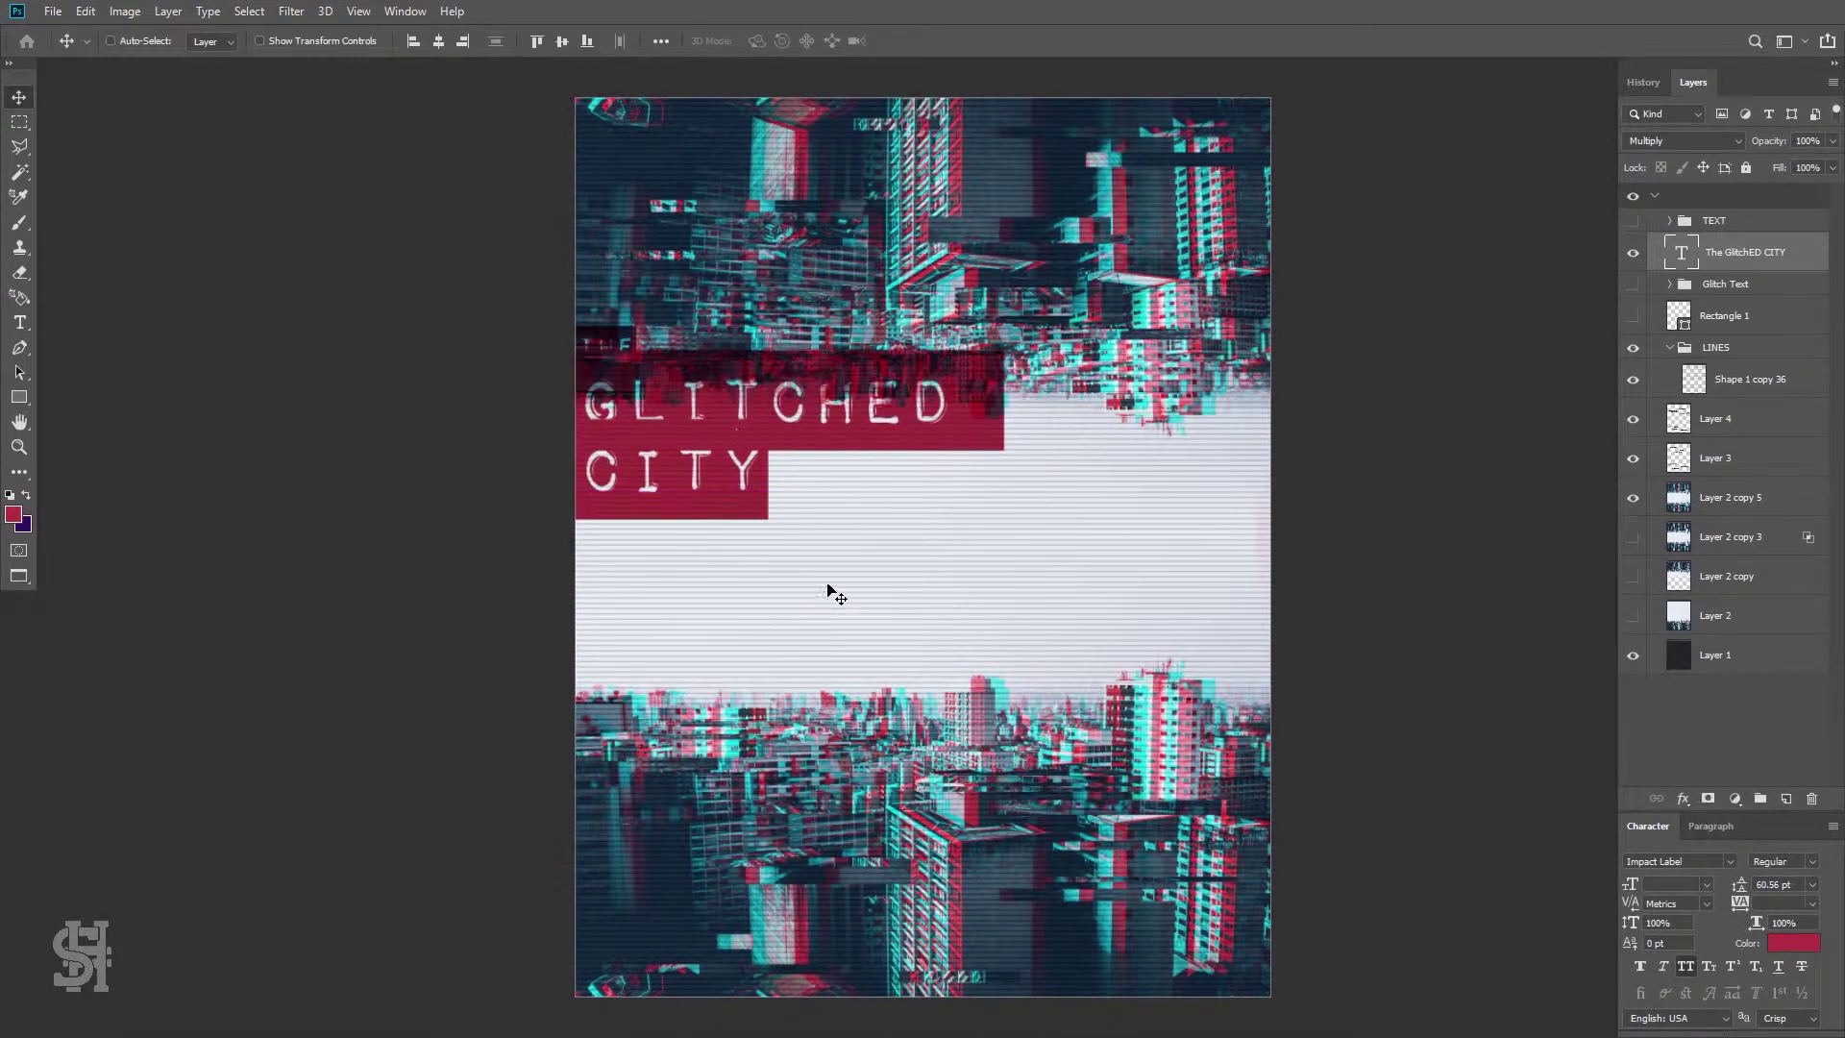
# Break the title into three lines: GLIT / CHED / CITY
pyautogui.click(816, 401)
pyautogui.press('Return')
pyautogui.press('Left')
pyautogui.press('Left')
pyautogui.press('Return')
pyautogui.press('Right')
pyautogui.press('Delete')
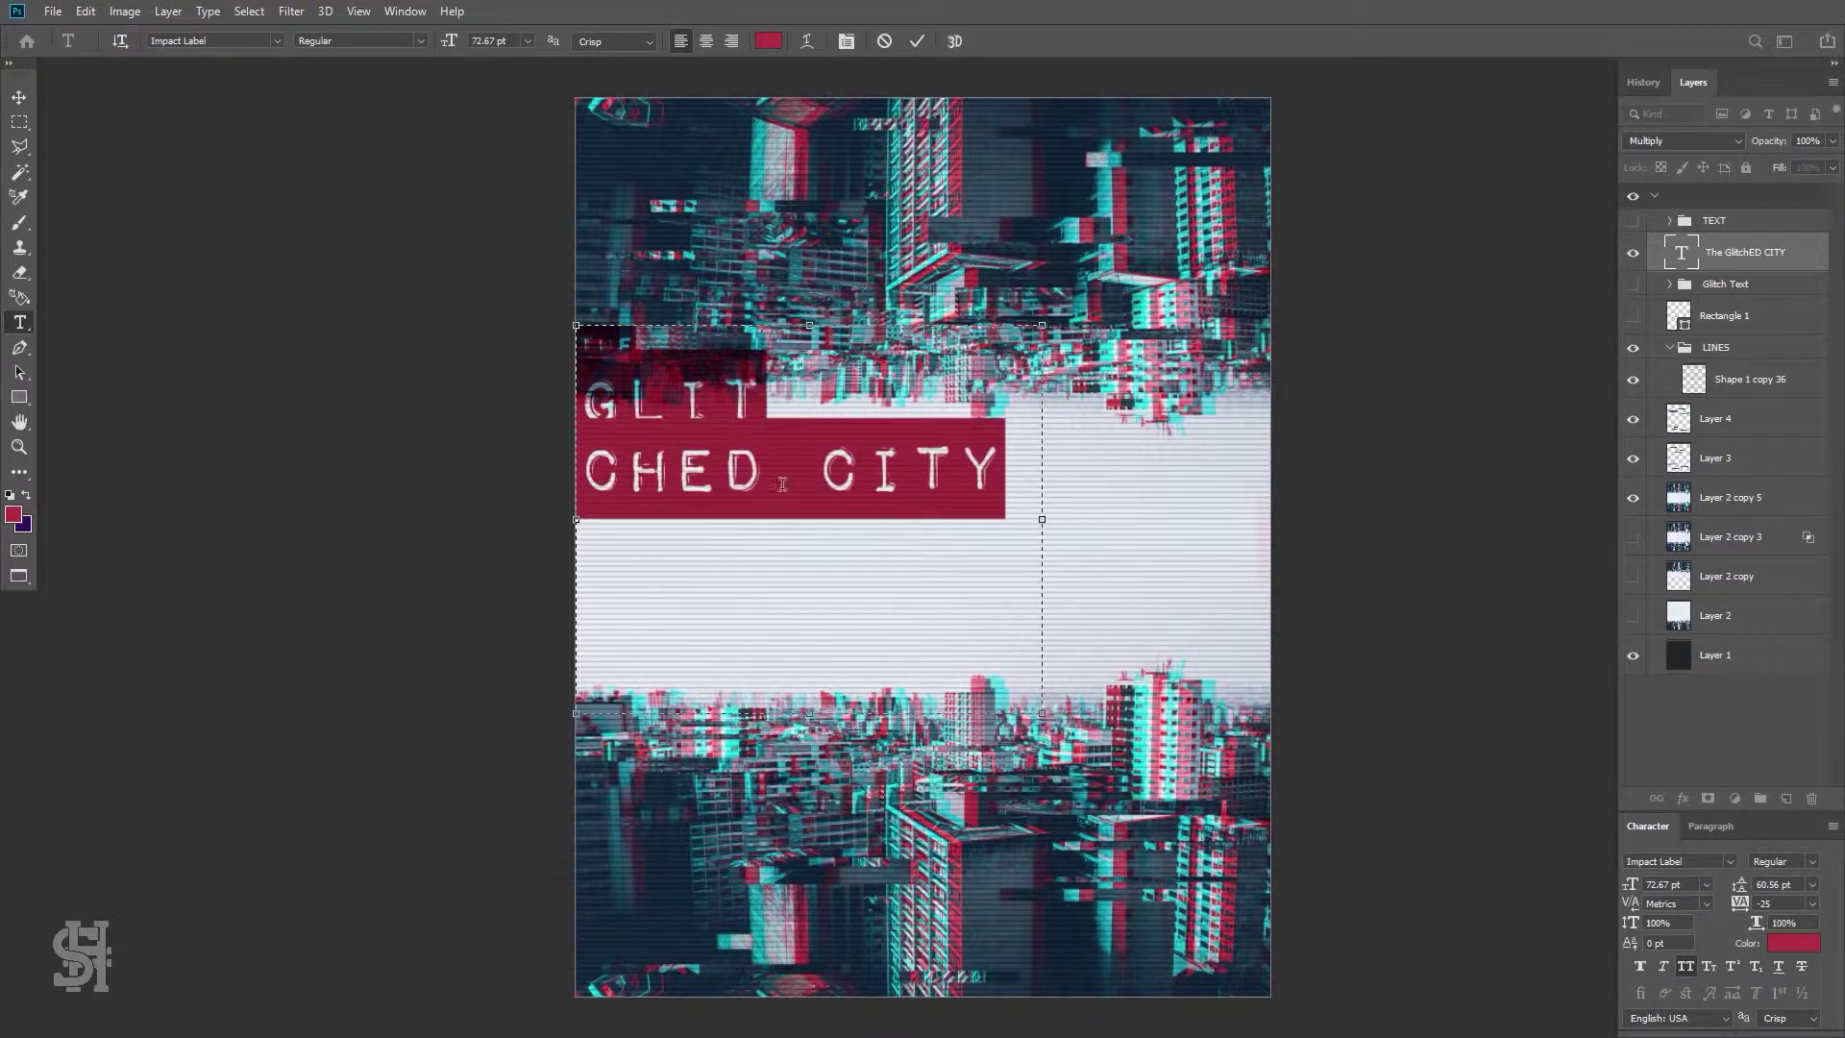
pyautogui.press('Return')
pyautogui.hotkey('ctrl', 'Return')
pyautogui.press('v')
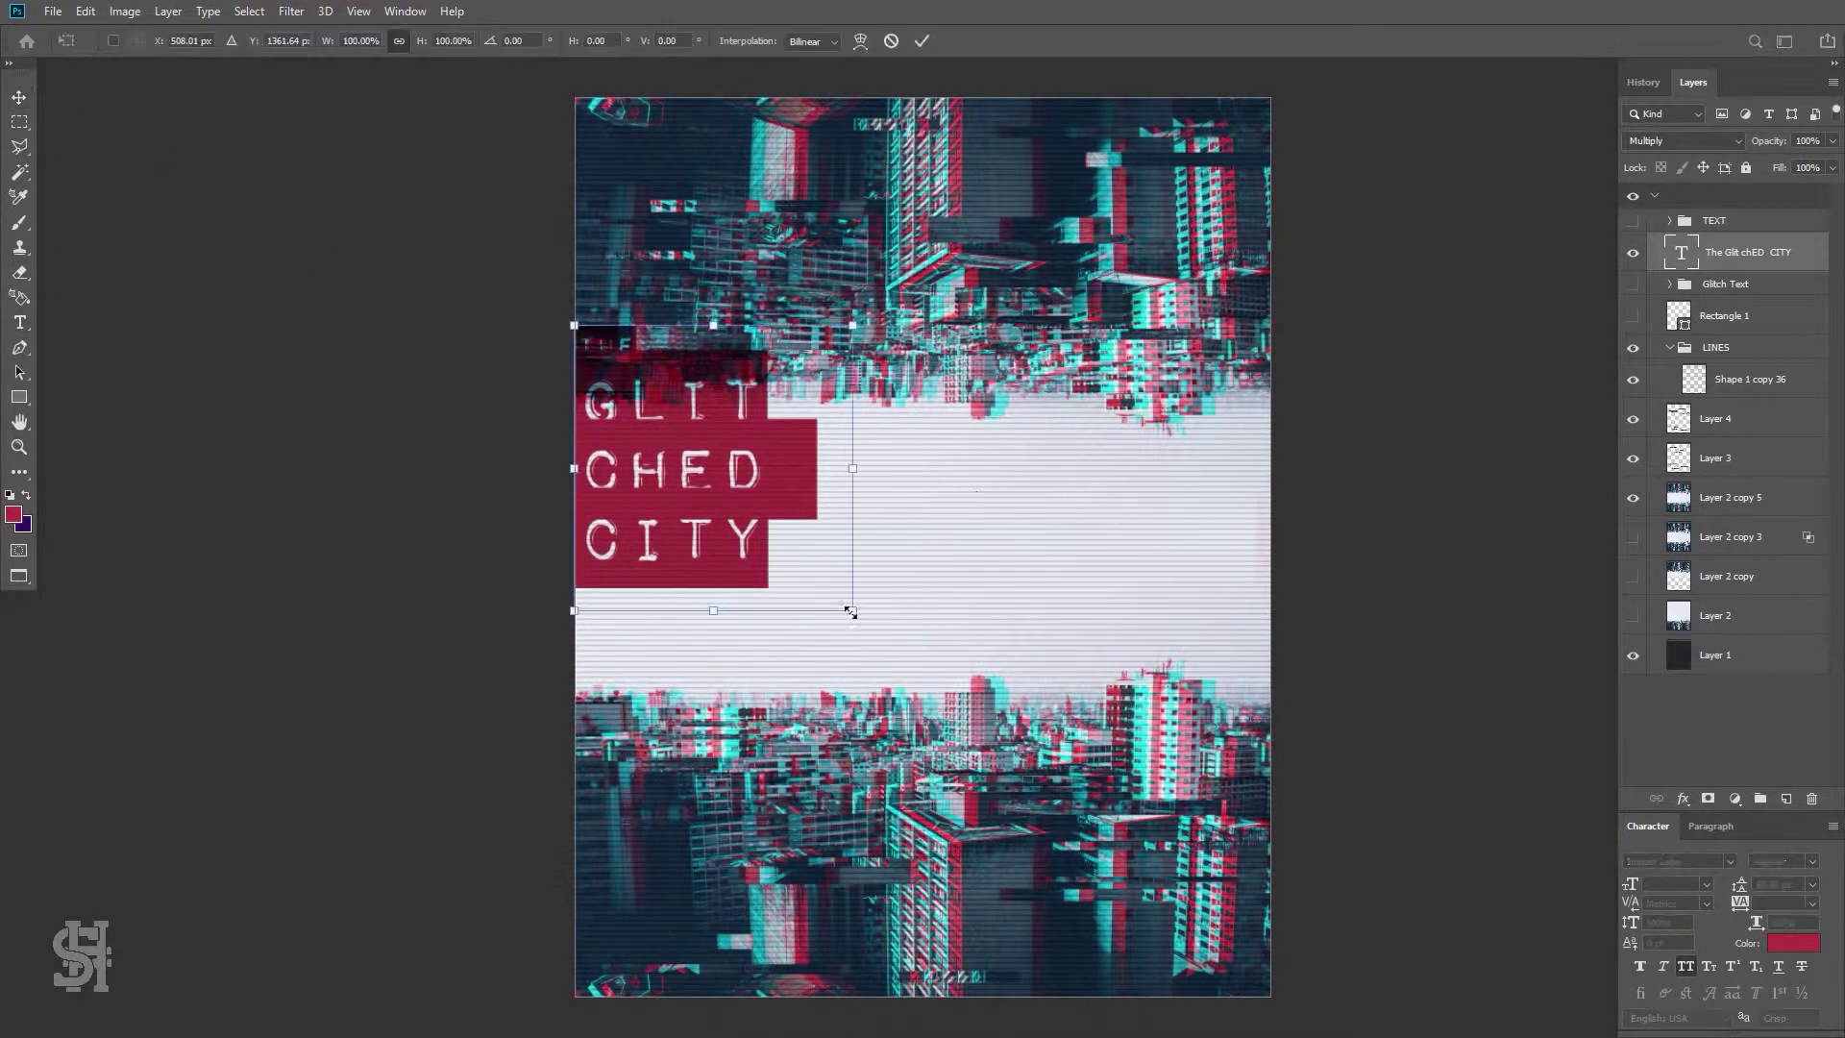
# Scale the three-line title up and reposition the enlarged block
pyautogui.moveTo(850, 611); pyautogui.dragTo(1010, 771)
pyautogui.press('Return')
pyautogui.press('t')
pyautogui.press('Return')
pyautogui.click(880, 677)
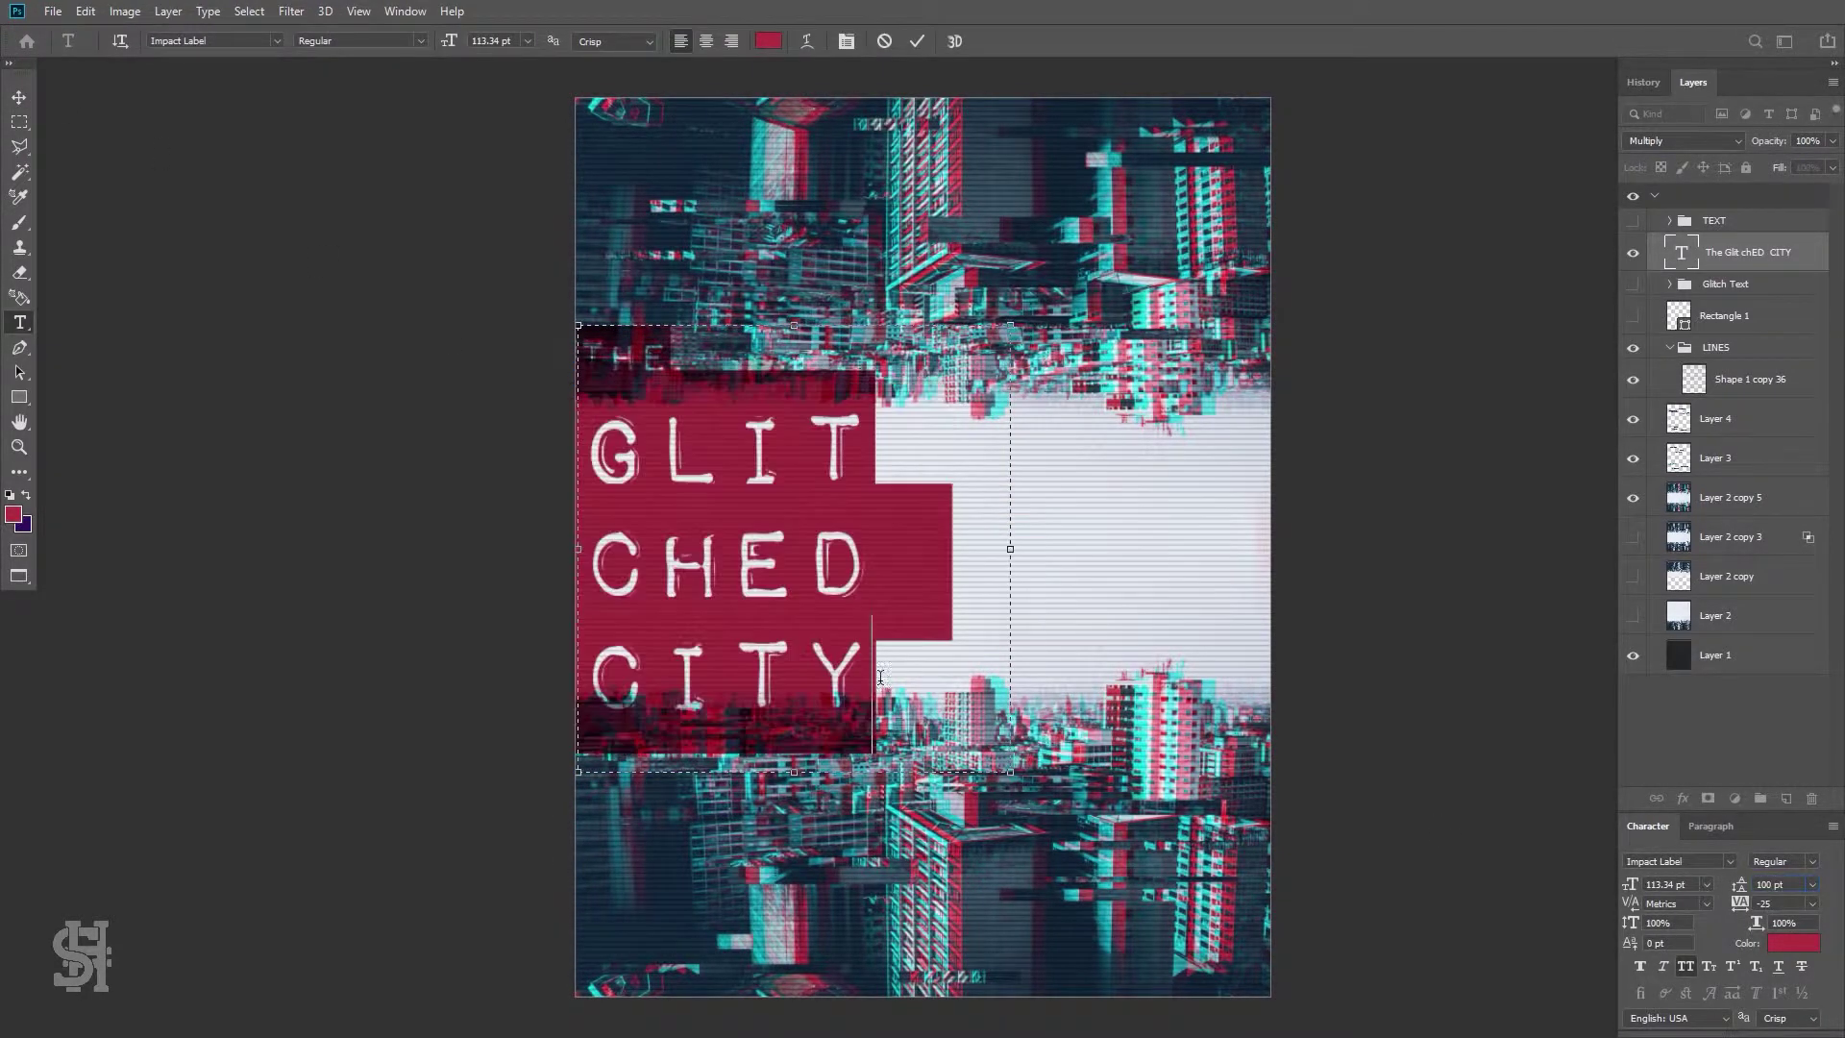
pyautogui.hotkey('ctrl', 'Return')
pyautogui.press('v')
pyautogui.moveTo(928, 615); pyautogui.dragTo(928, 629)
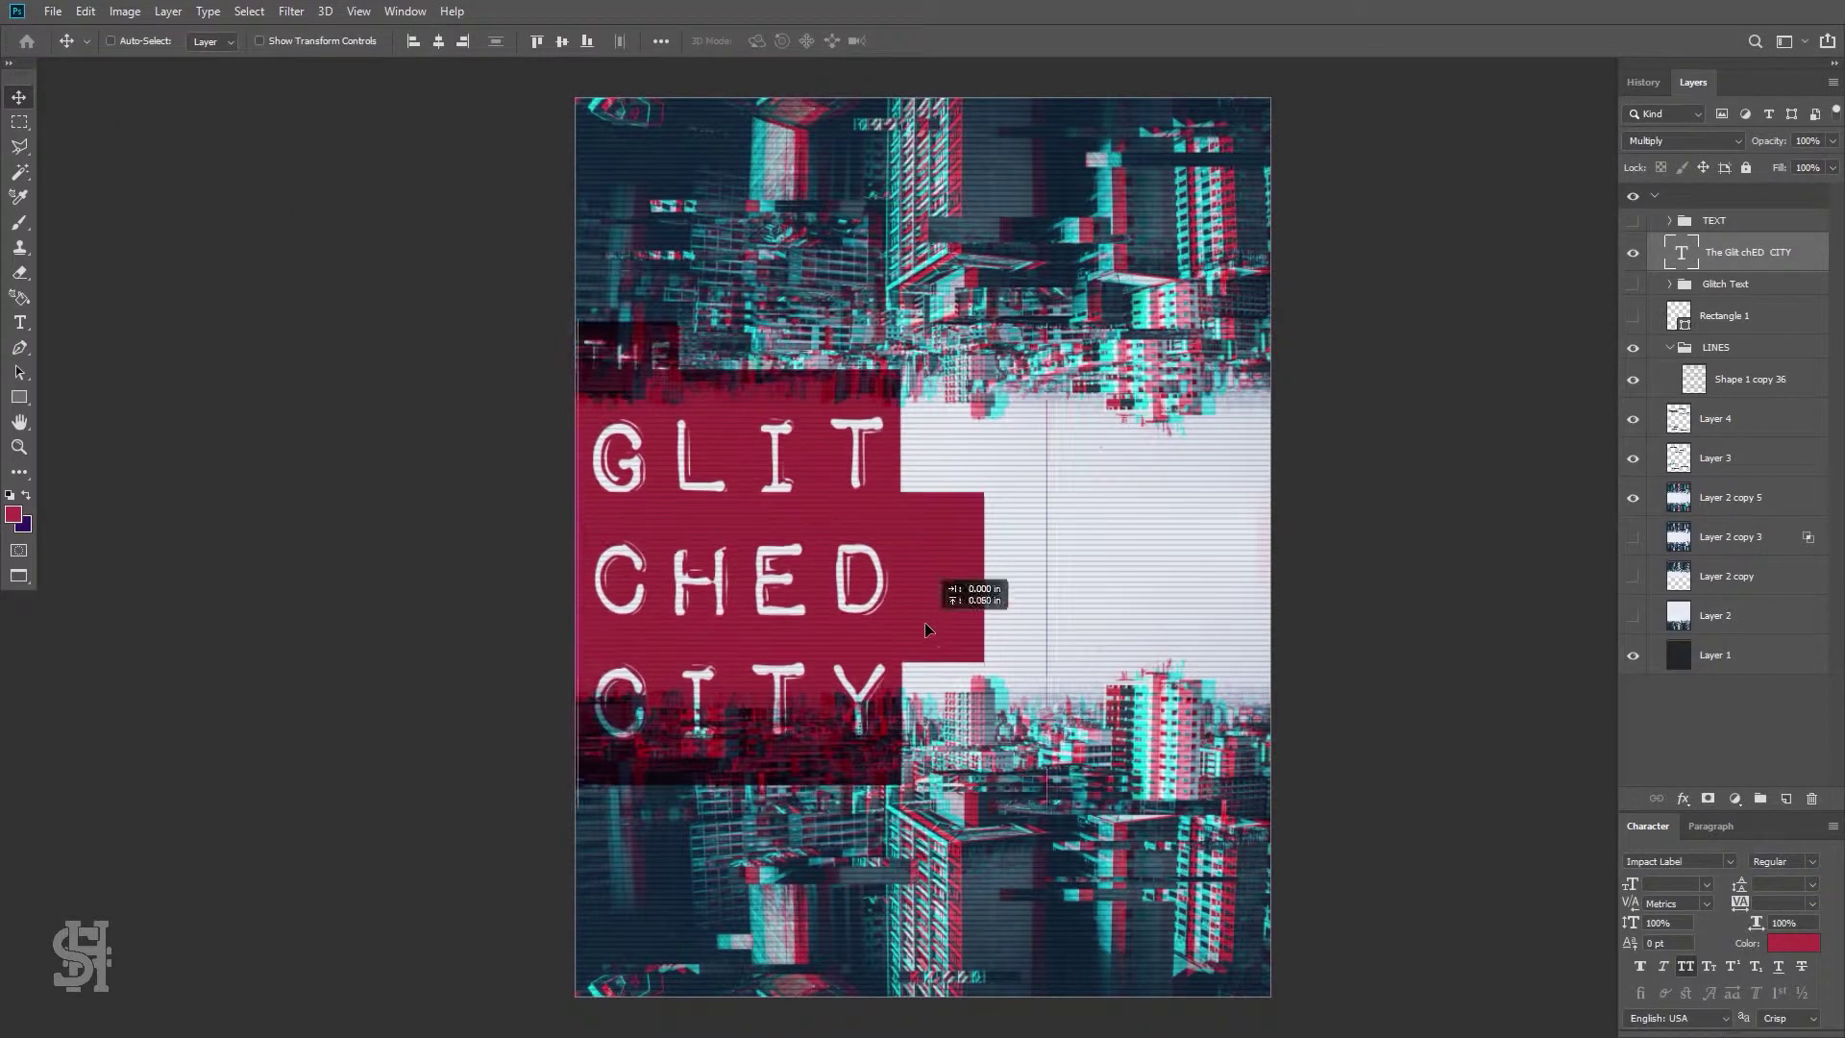
# Recolour the title red to c82736 and move the block toward the centre
pyautogui.press('t')
pyautogui.press('Return')
pyautogui.click(769, 40)
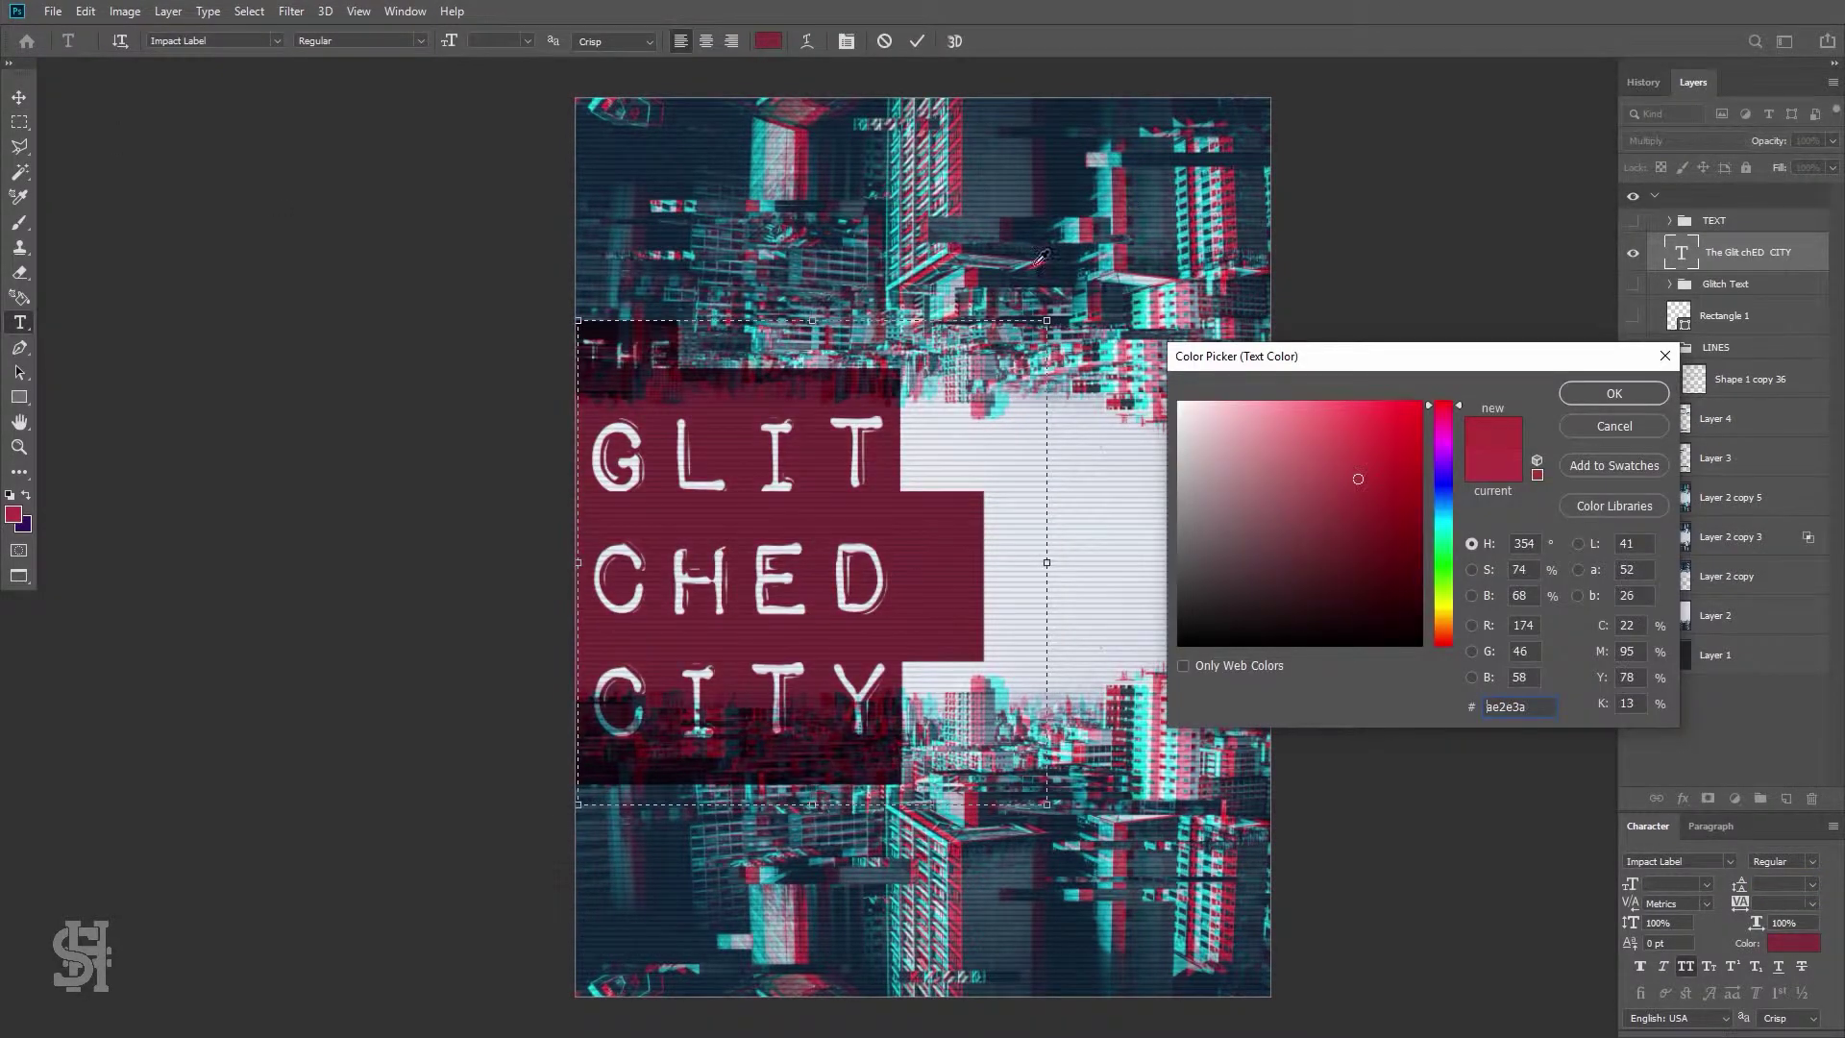
pyautogui.moveTo(1366, 462); pyautogui.dragTo(1374, 453)
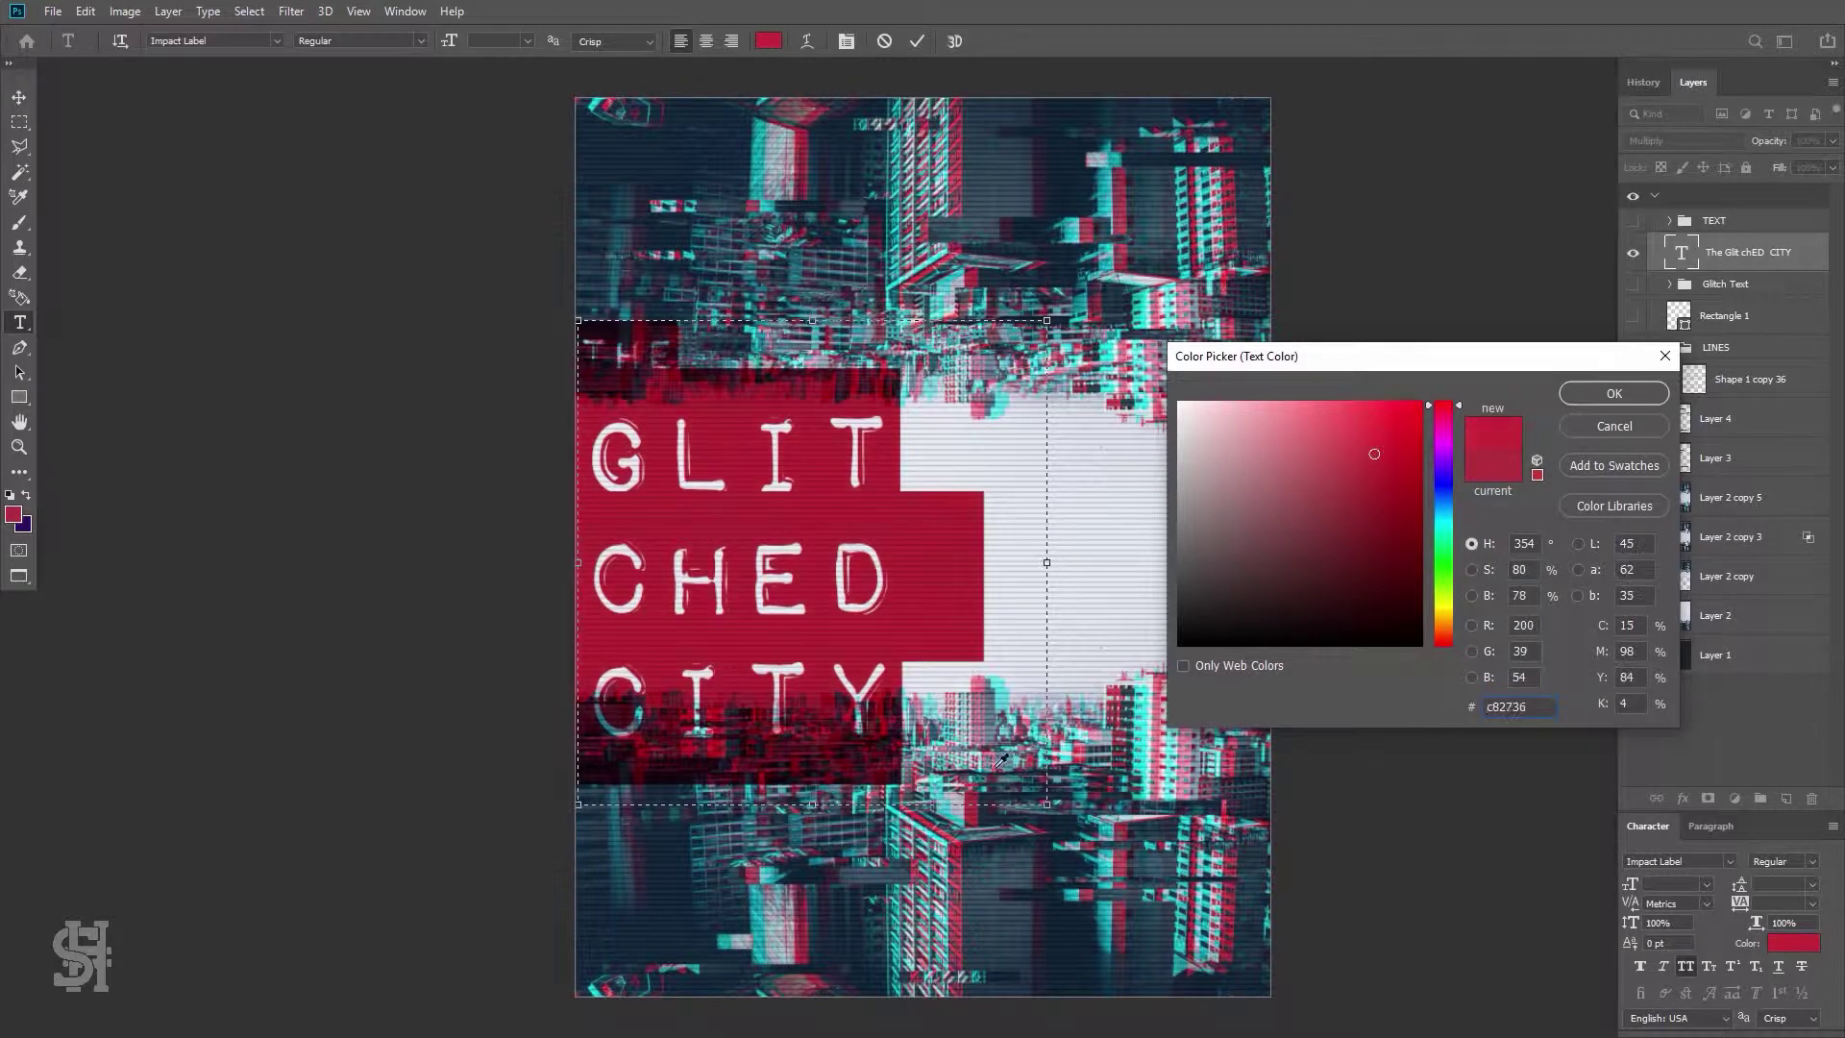
pyautogui.press('Return')
pyautogui.hotkey('ctrl', 'Return')
pyautogui.press('v')
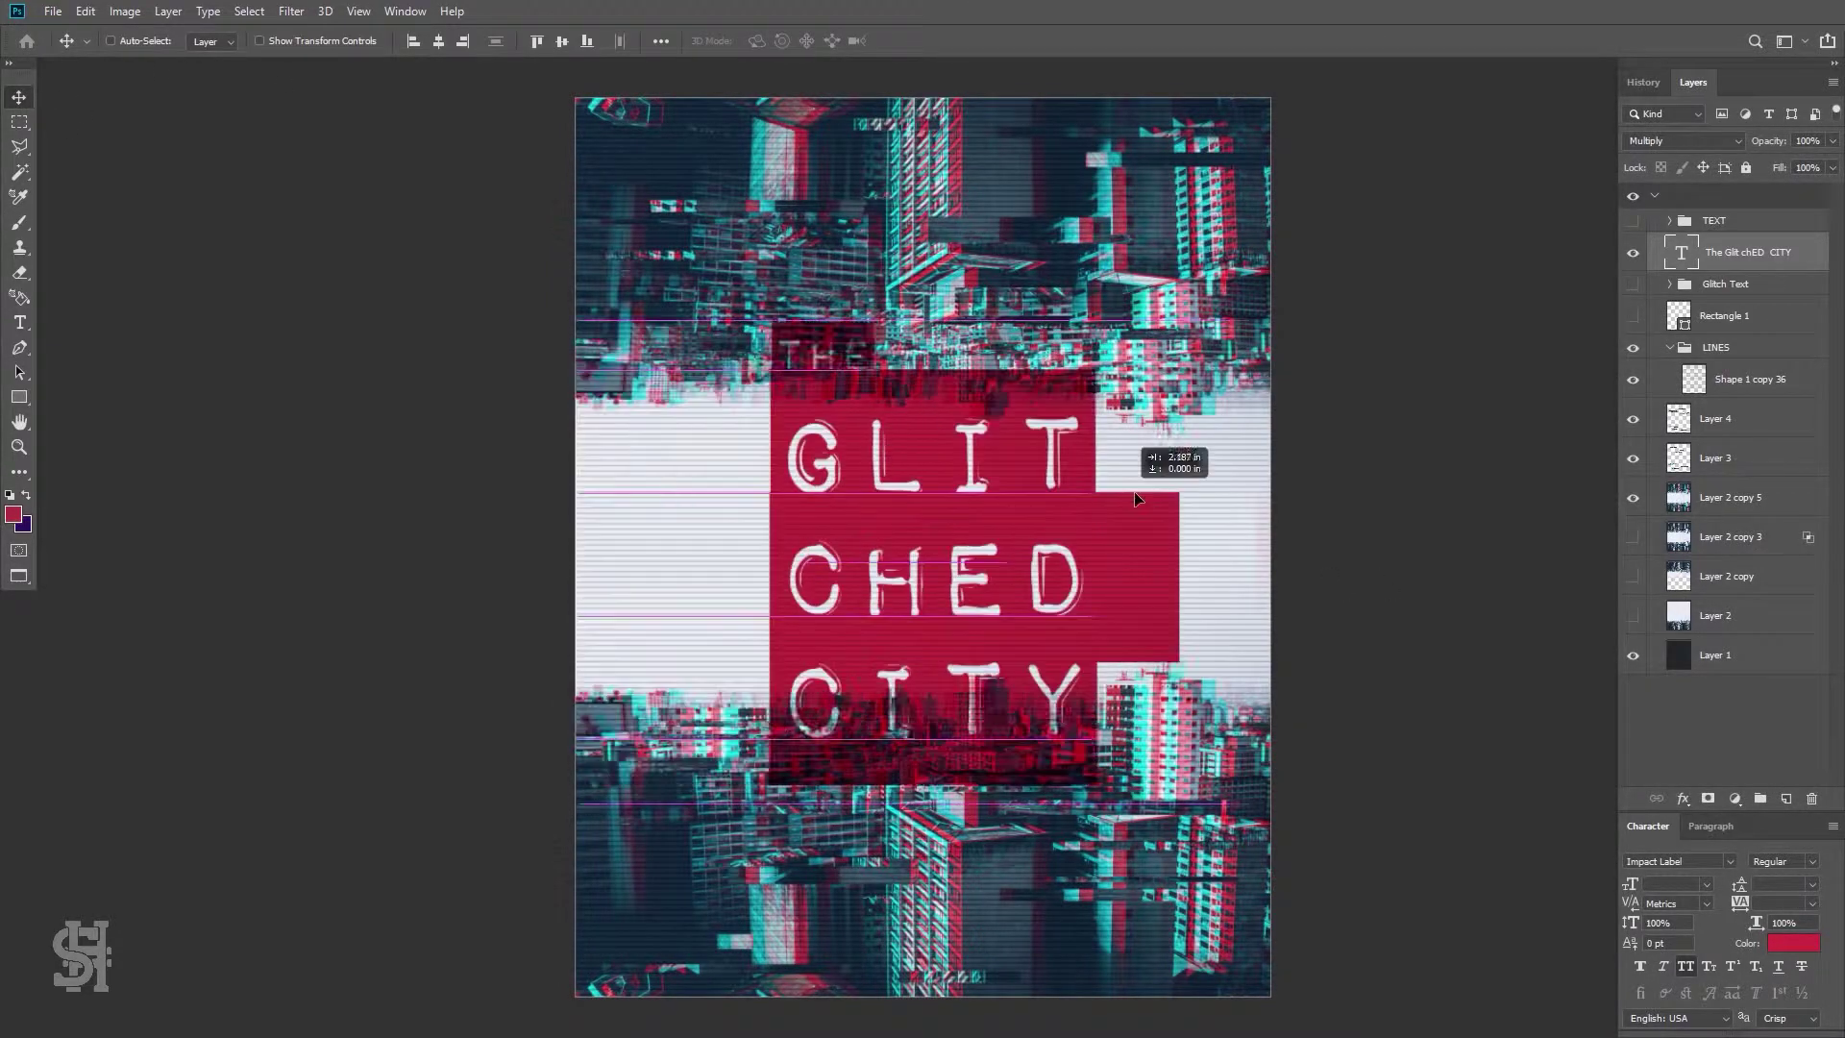
pyautogui.moveTo(779, 497); pyautogui.dragTo(930, 497)
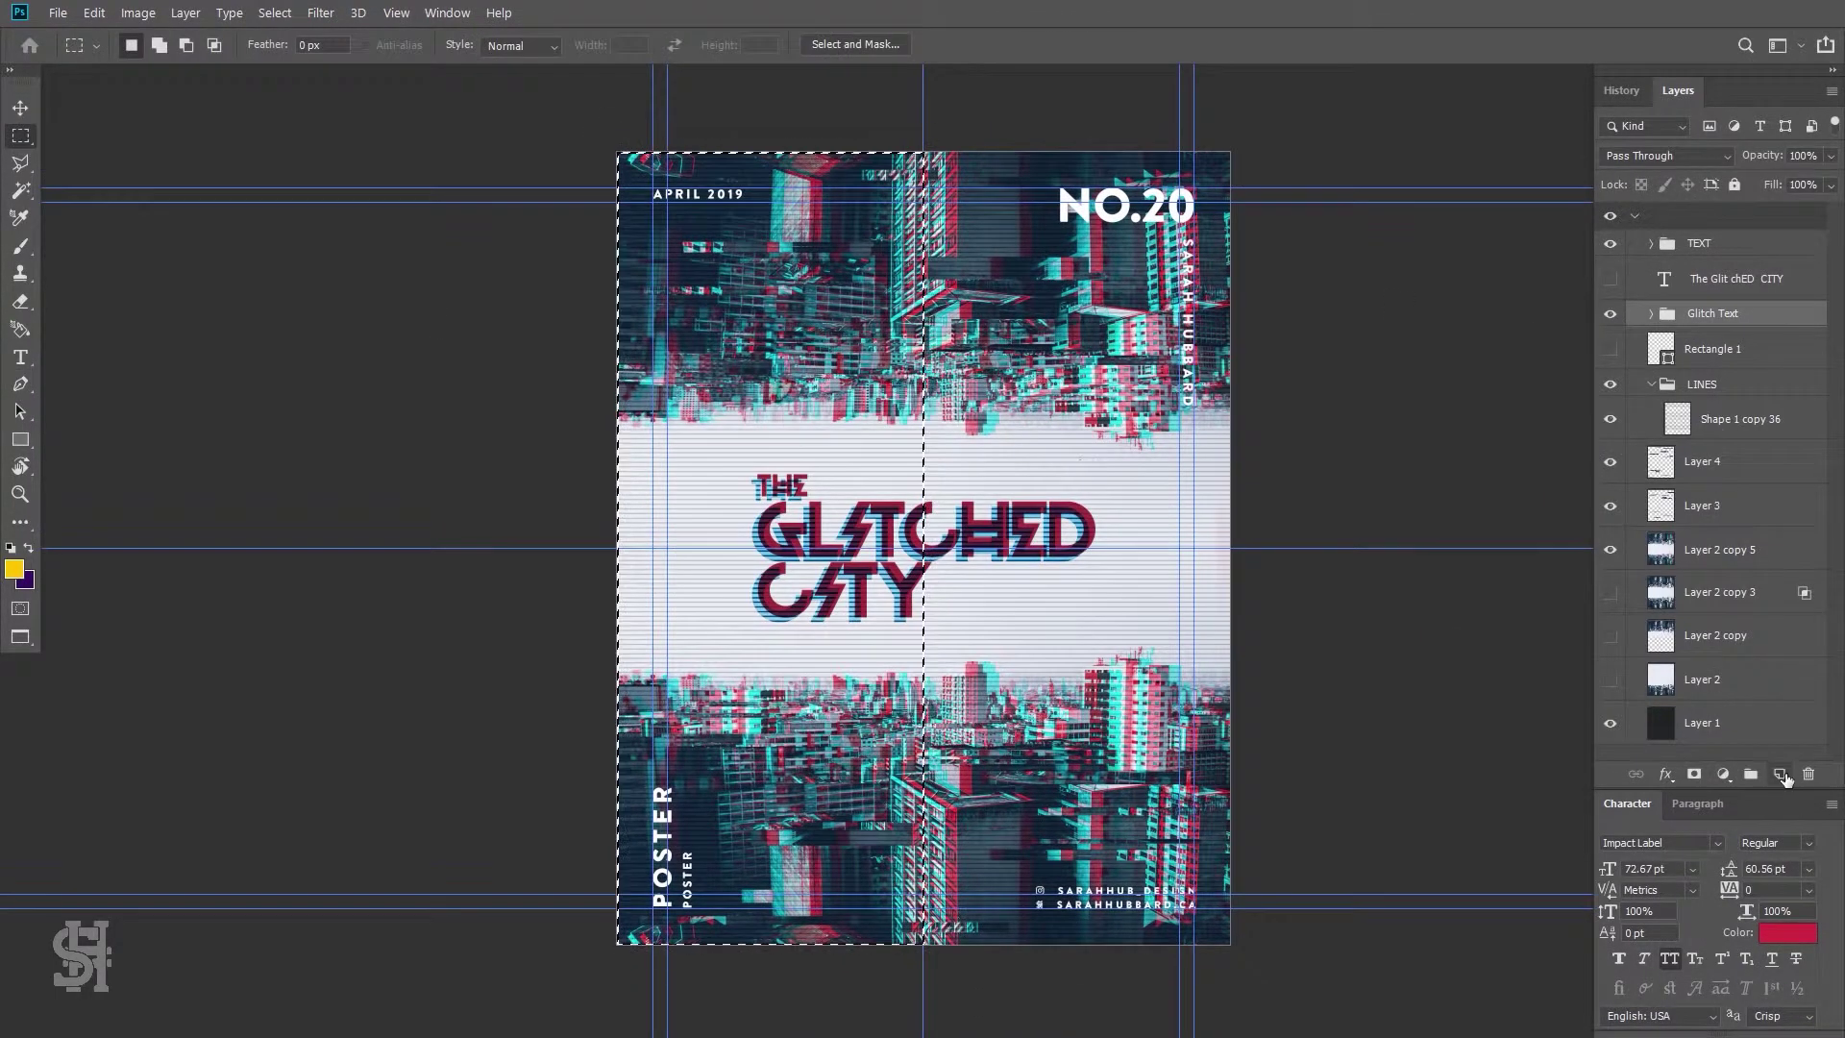
# Add a new layer and fill a left-half selection with red via Edit > Fill
pyautogui.click(1779, 773)
pyautogui.click(93, 12)
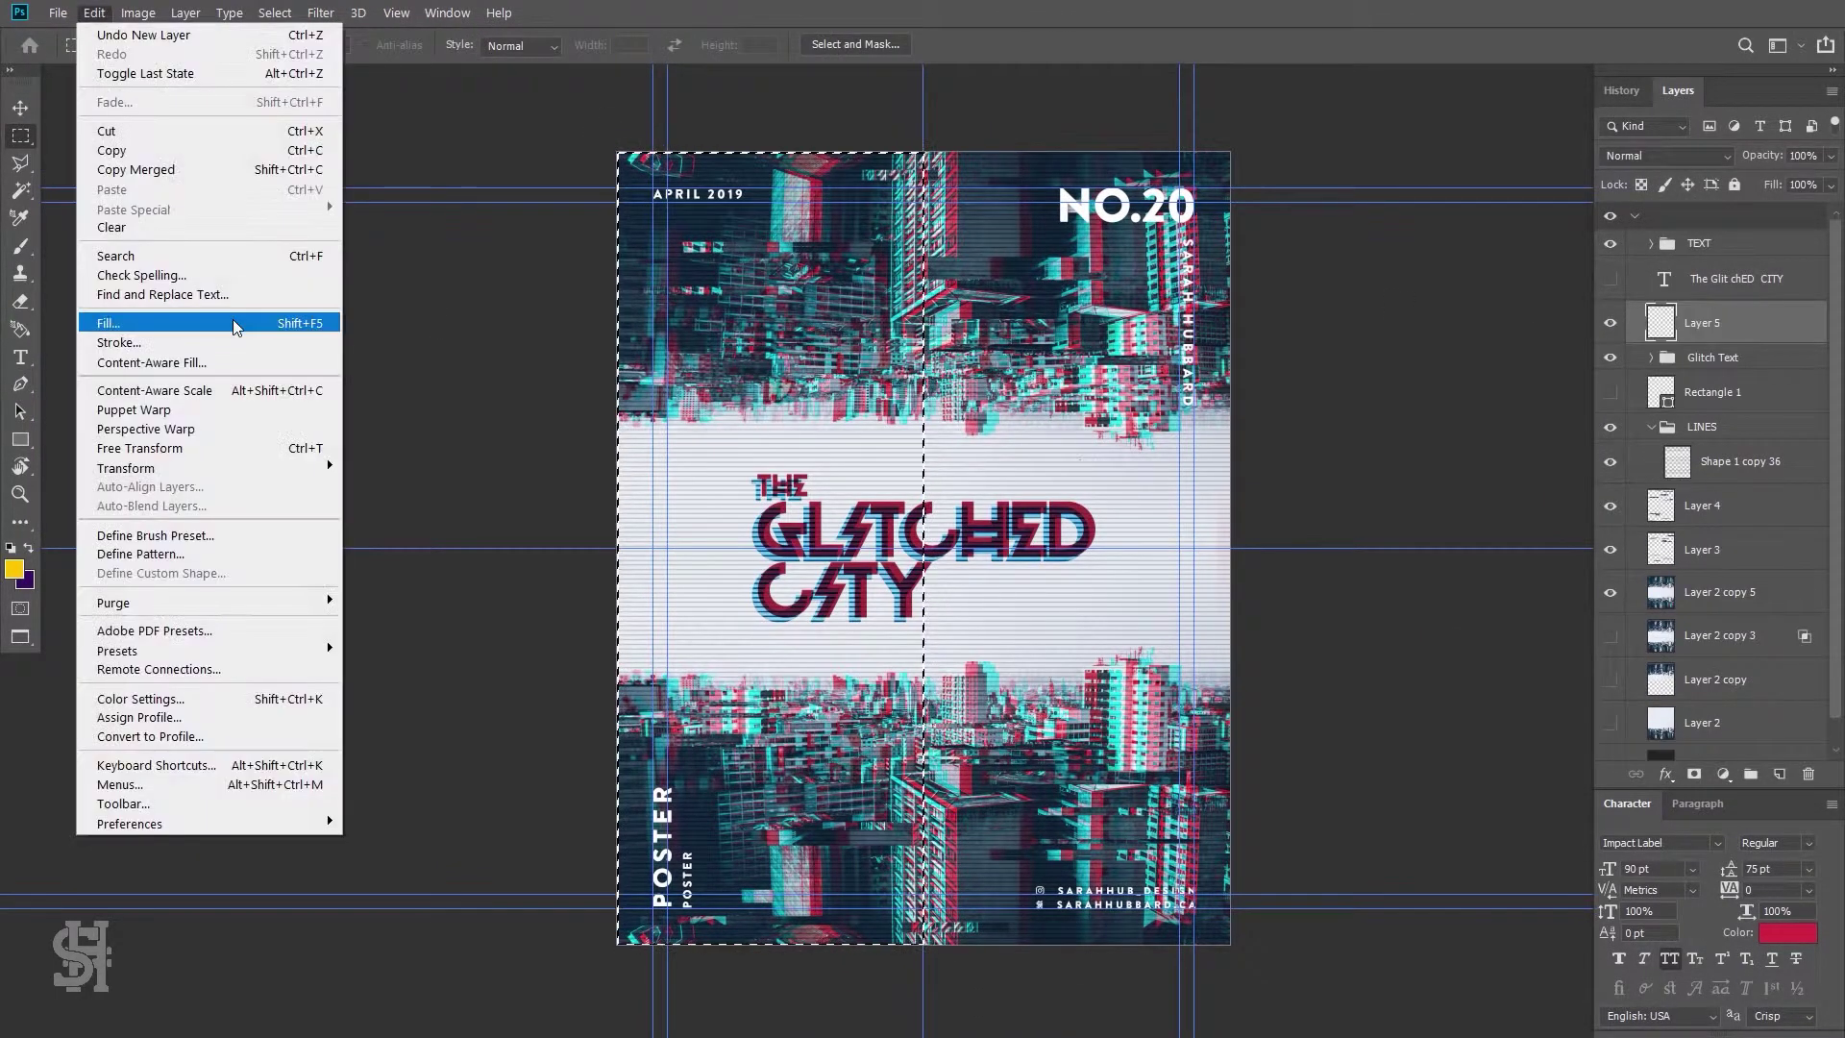
pyautogui.click(108, 323)
pyautogui.click(93, 13)
pyautogui.click(108, 322)
pyautogui.press('Return')
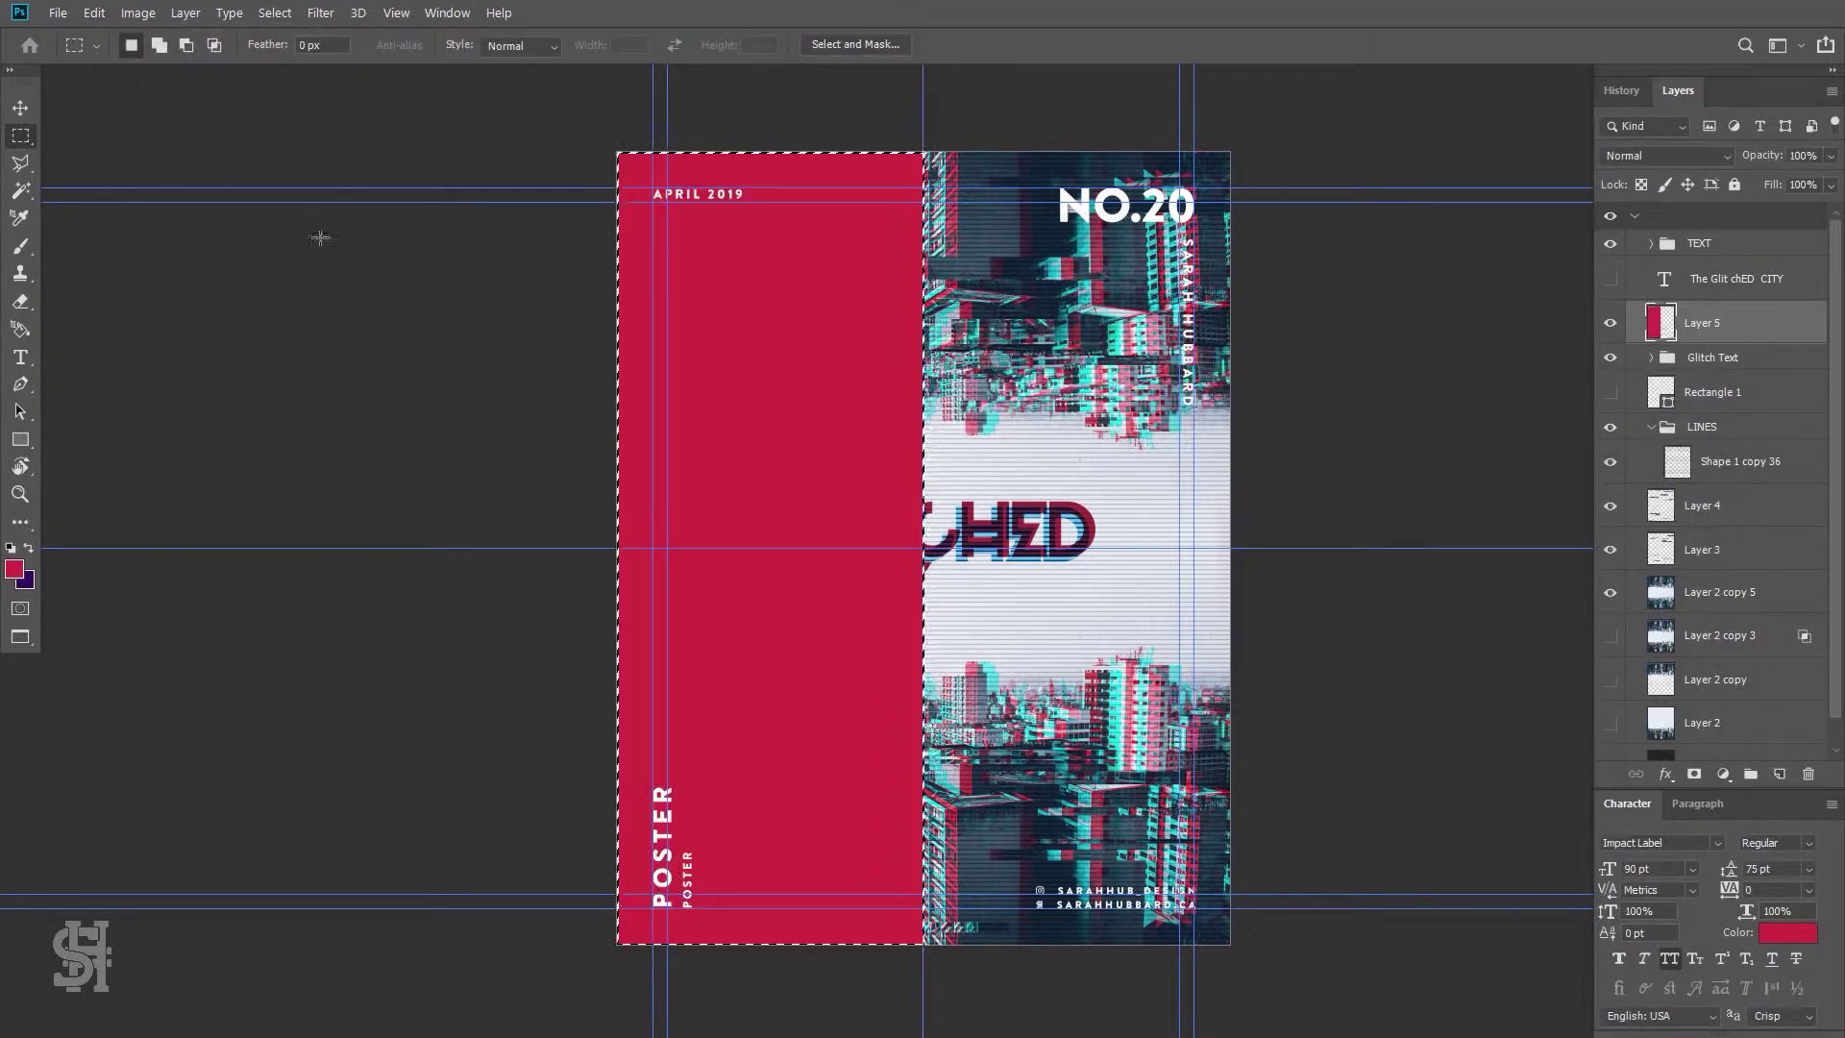
pyautogui.hotkey('ctrl', 'd')
# Try Darker Color blending on the red layer, centre it and stretch it taller
pyautogui.press('v')
pyautogui.click(1665, 155)
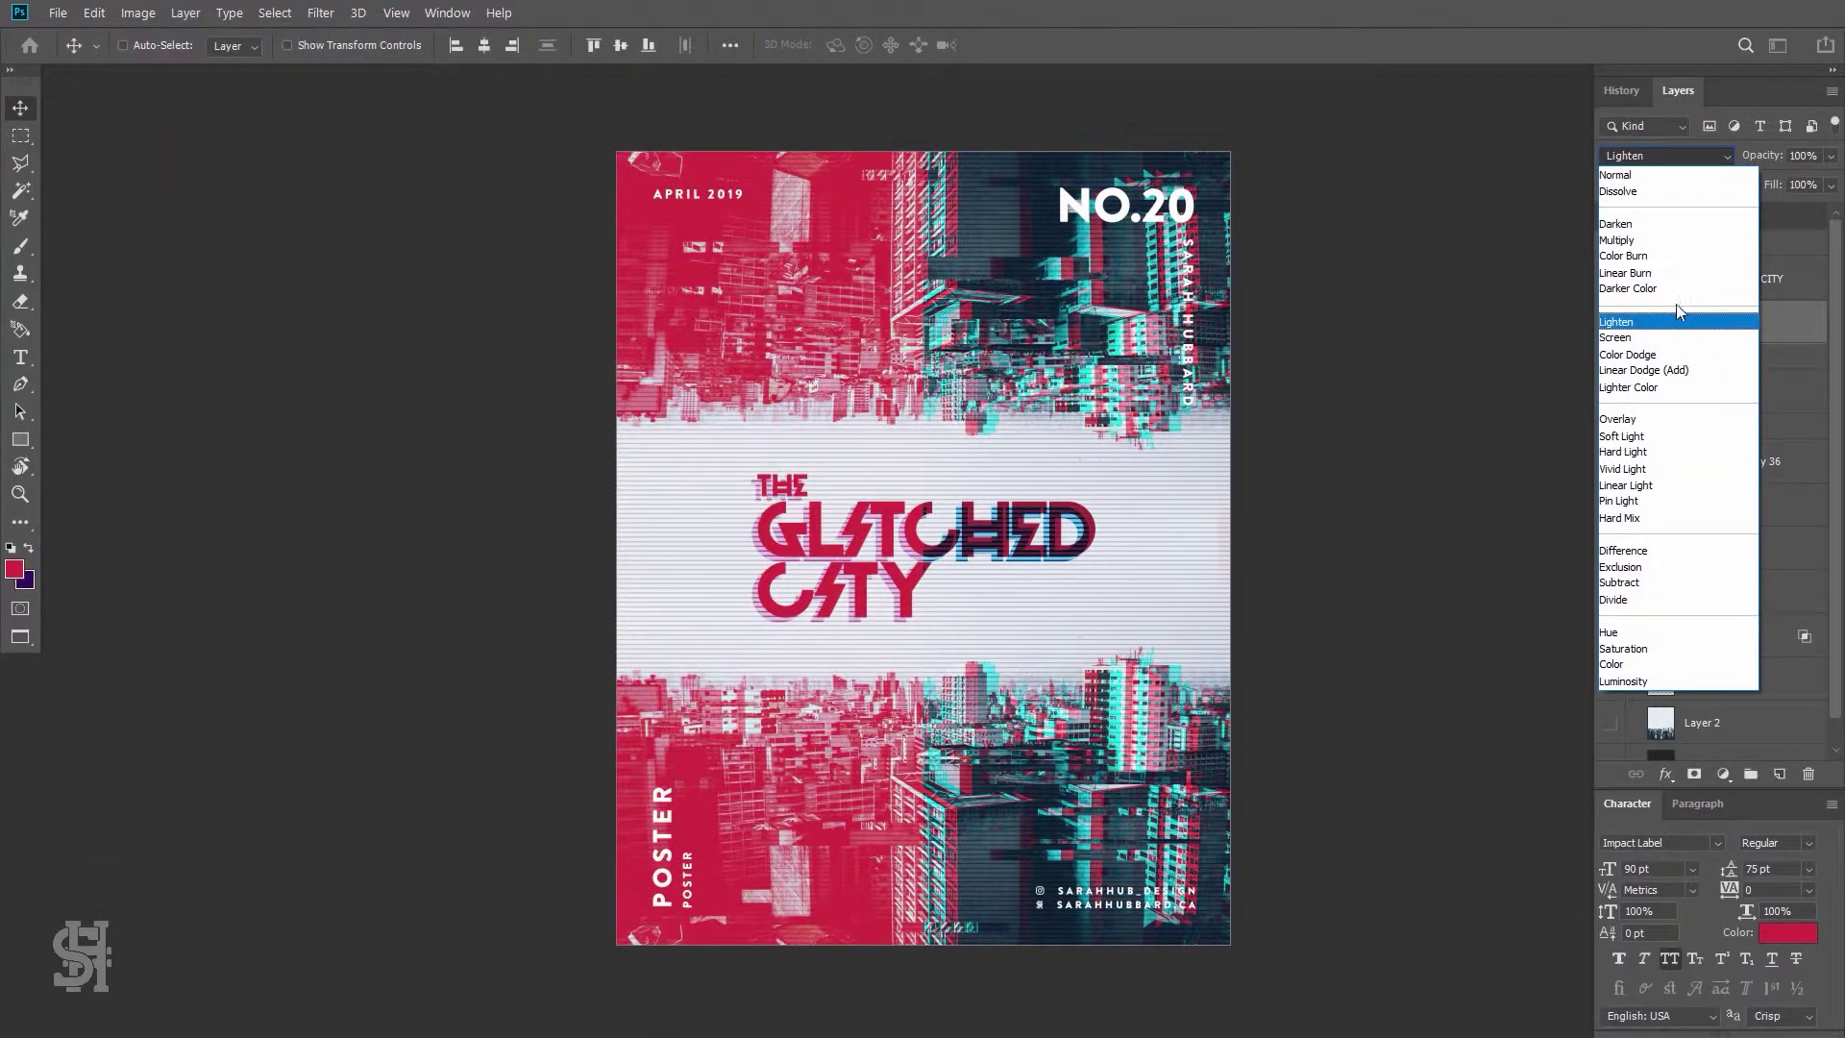
pyautogui.click(1676, 288)
pyautogui.moveTo(768, 547); pyautogui.dragTo(929, 548)
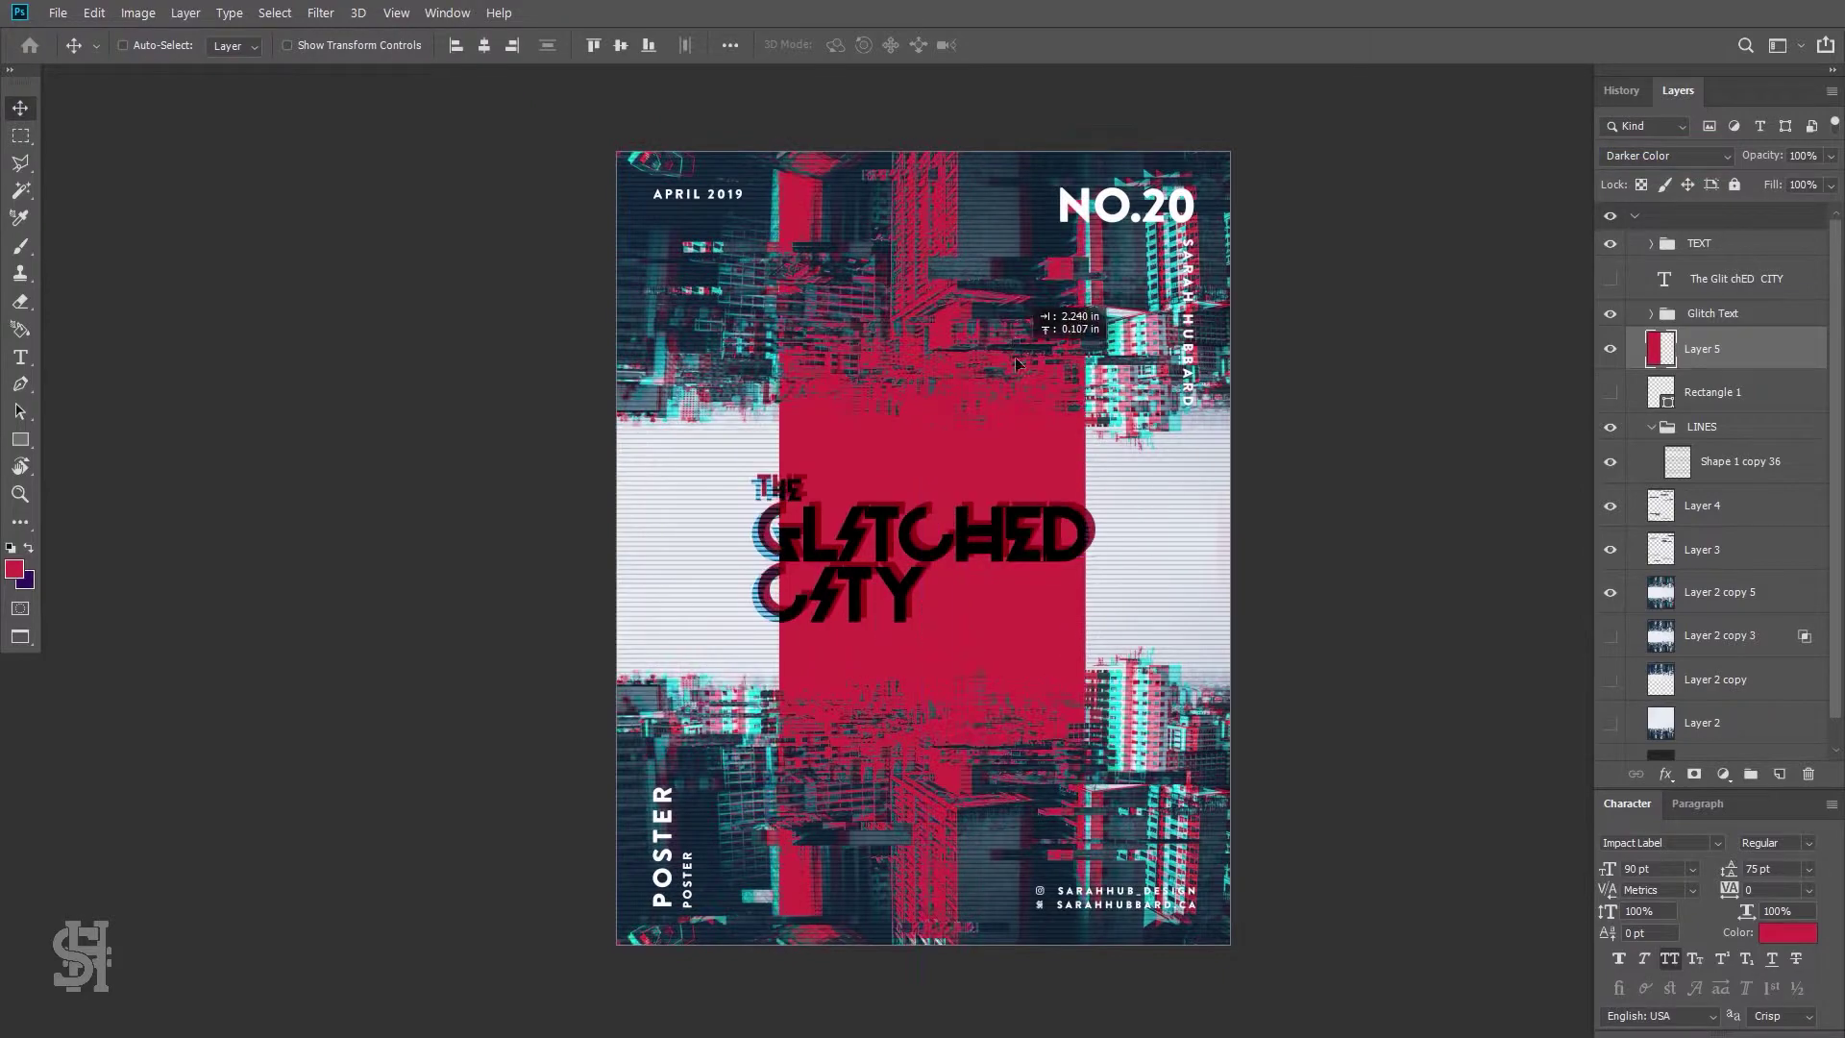
pyautogui.hotkey('ctrl', 't')
pyautogui.moveTo(929, 152); pyautogui.dragTo(913, 111)
pyautogui.press('Return')
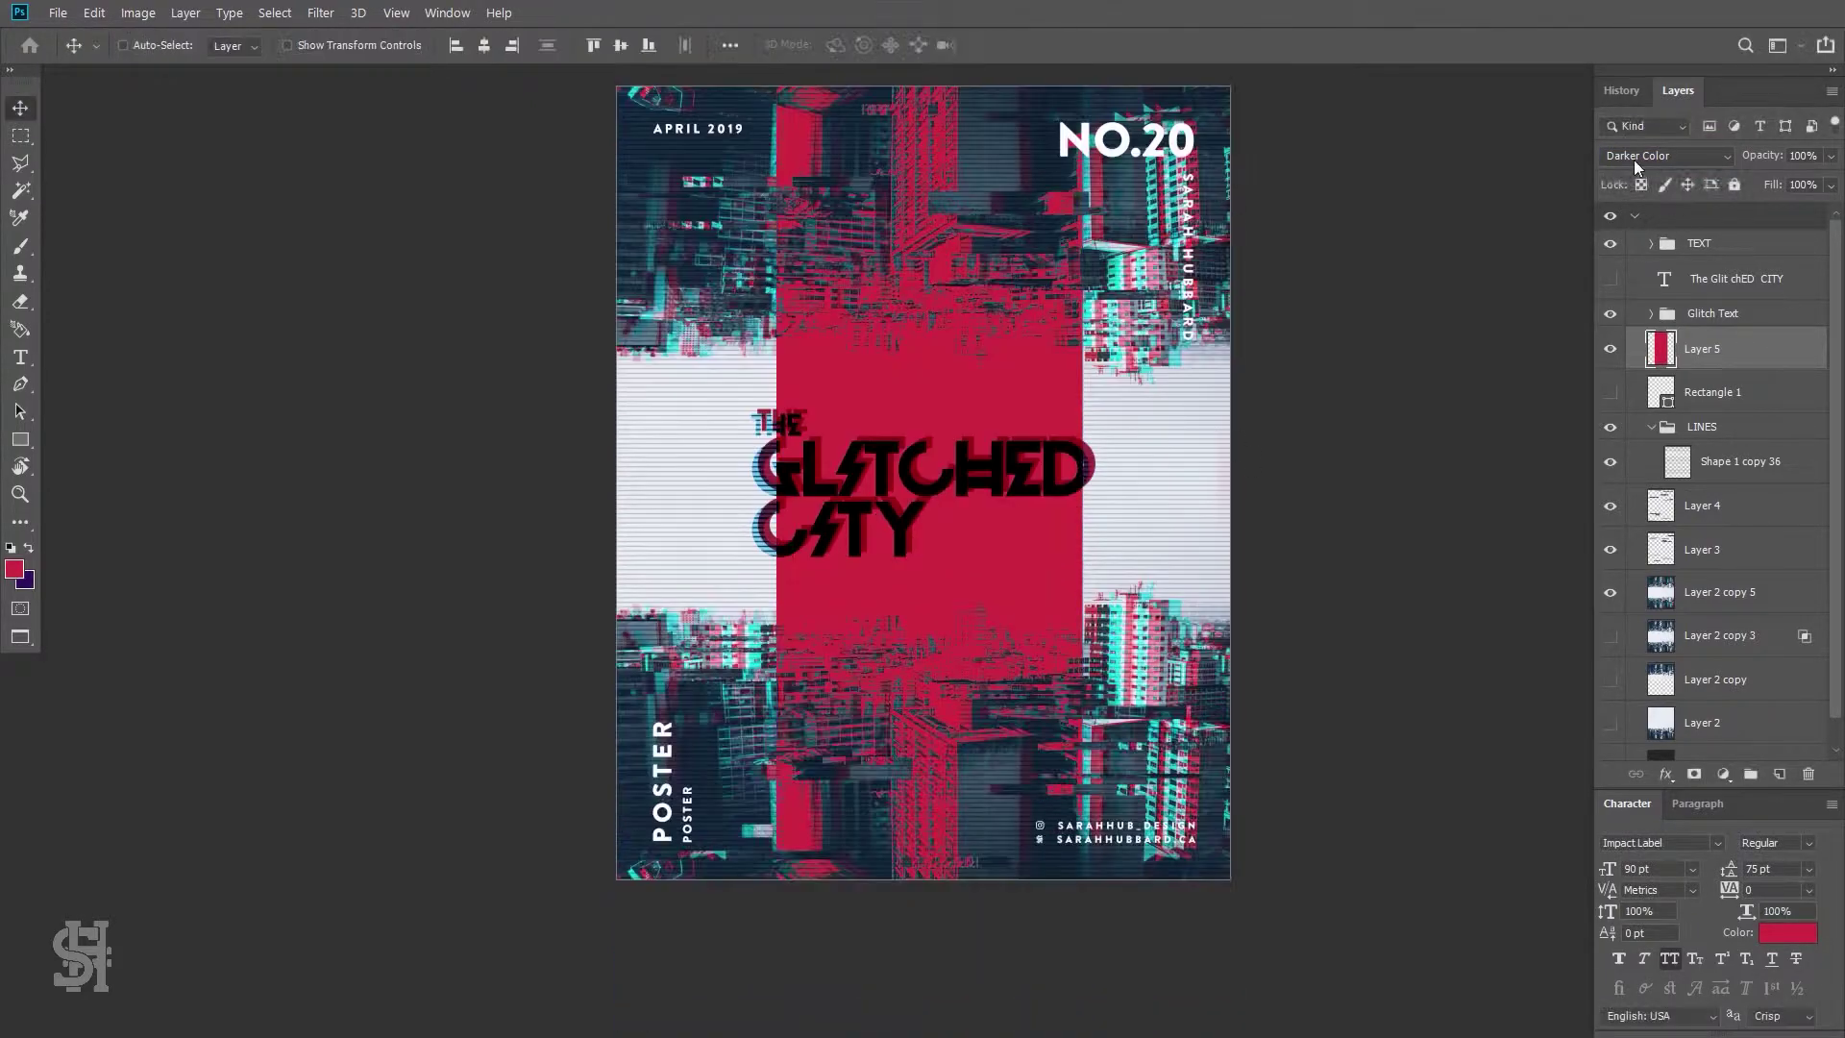
# Try Soft Light on the red layer, shift it left, then settle on Exclusion
pyautogui.click(1665, 155)
pyautogui.click(1654, 439)
pyautogui.moveTo(978, 230); pyautogui.dragTo(822, 259)
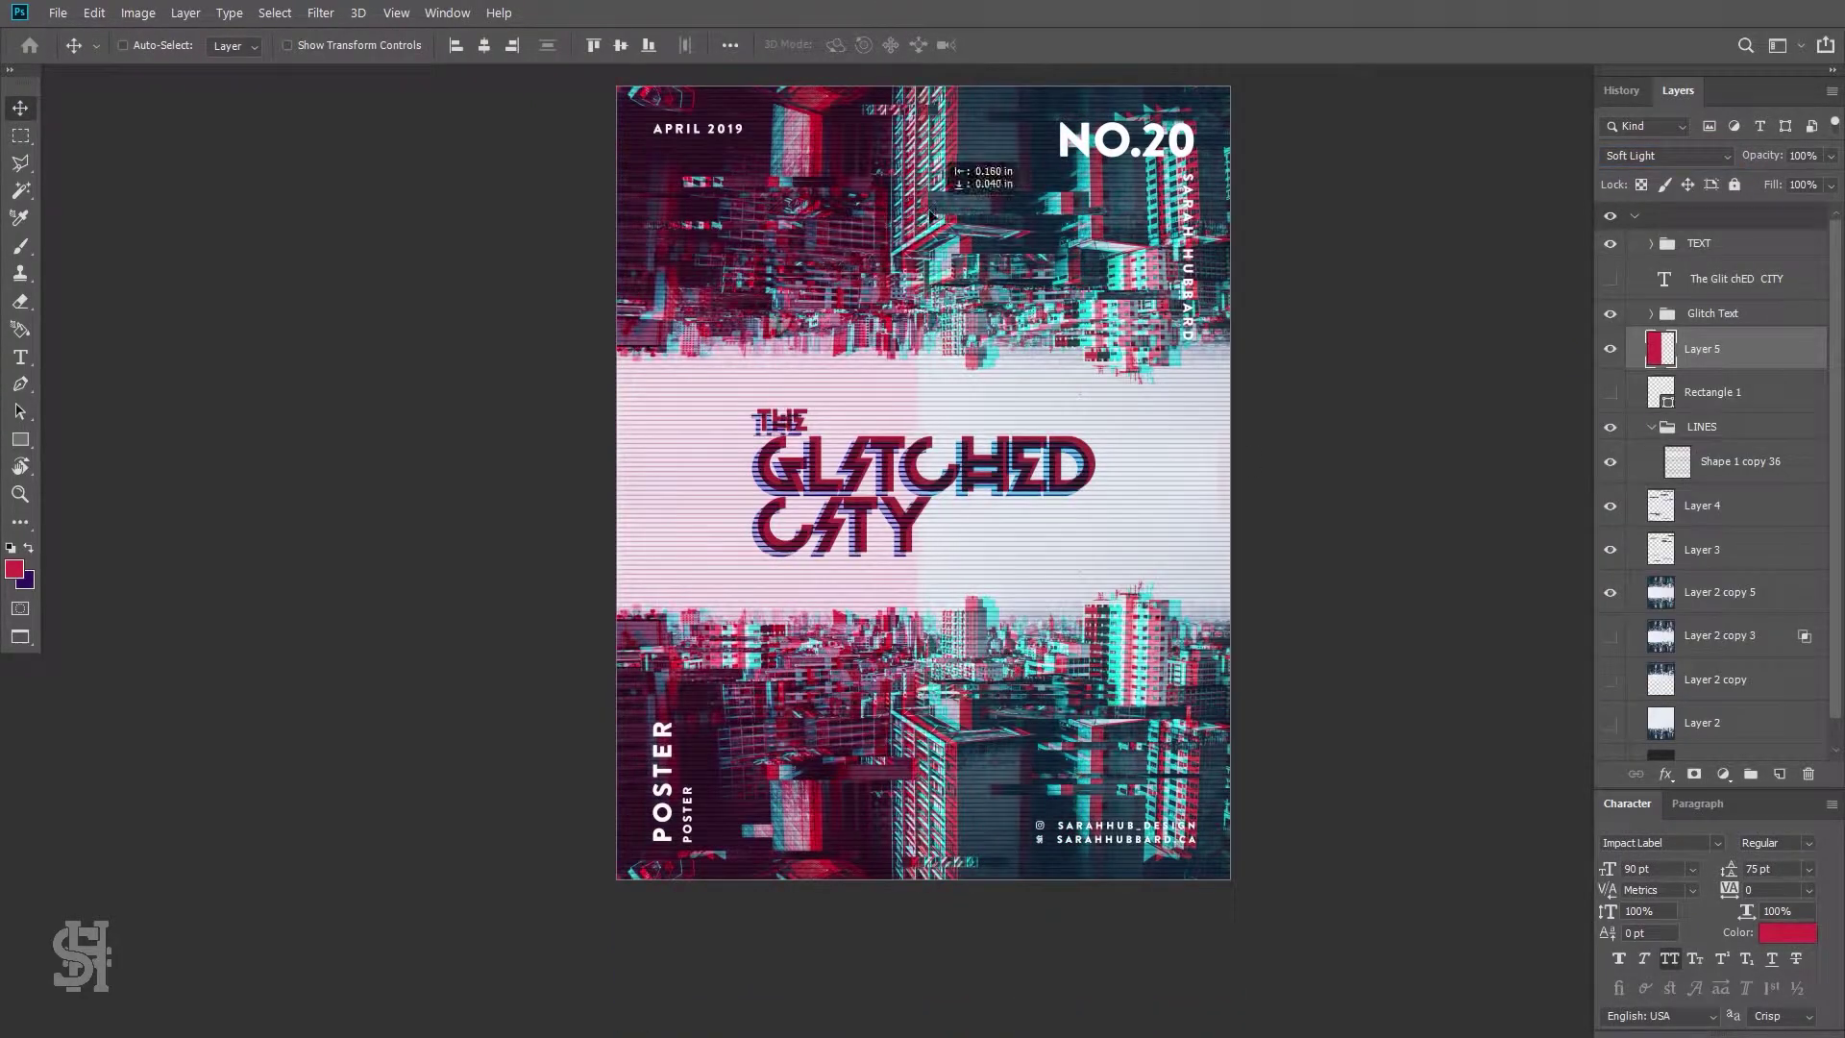
pyautogui.click(1665, 155)
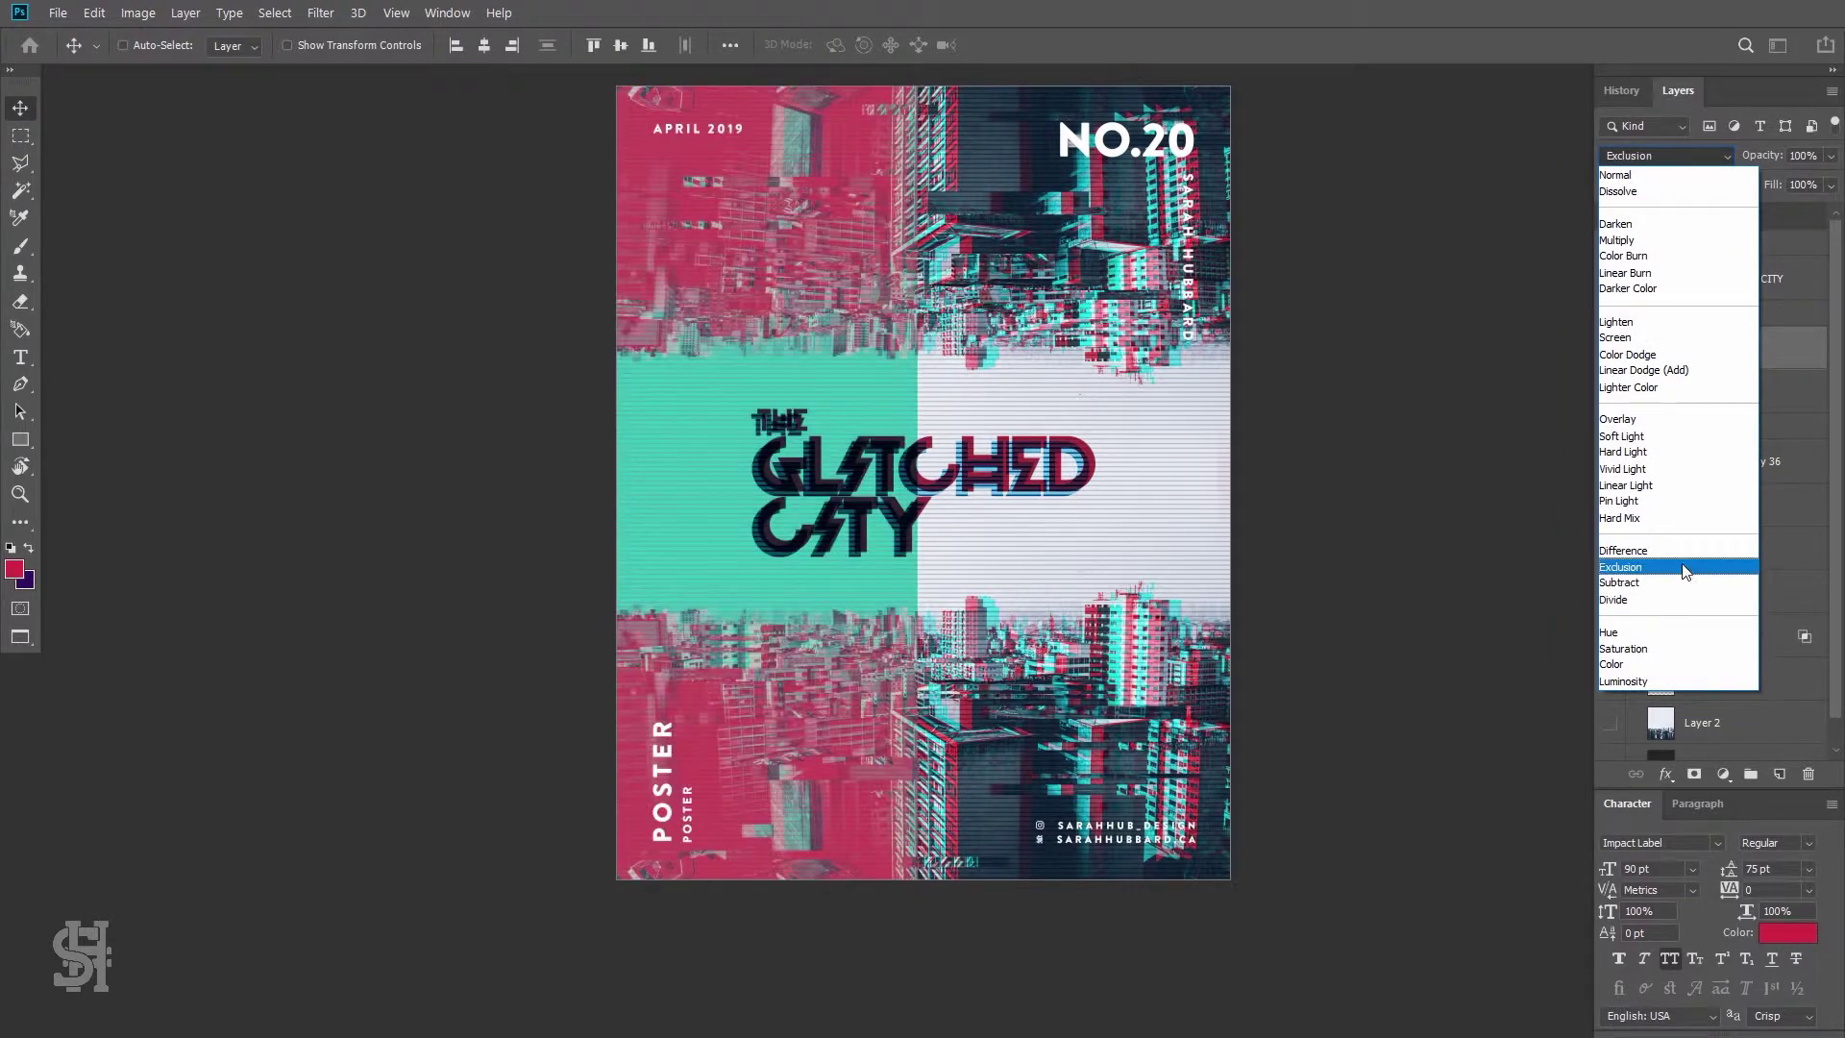
pyautogui.click(1676, 567)
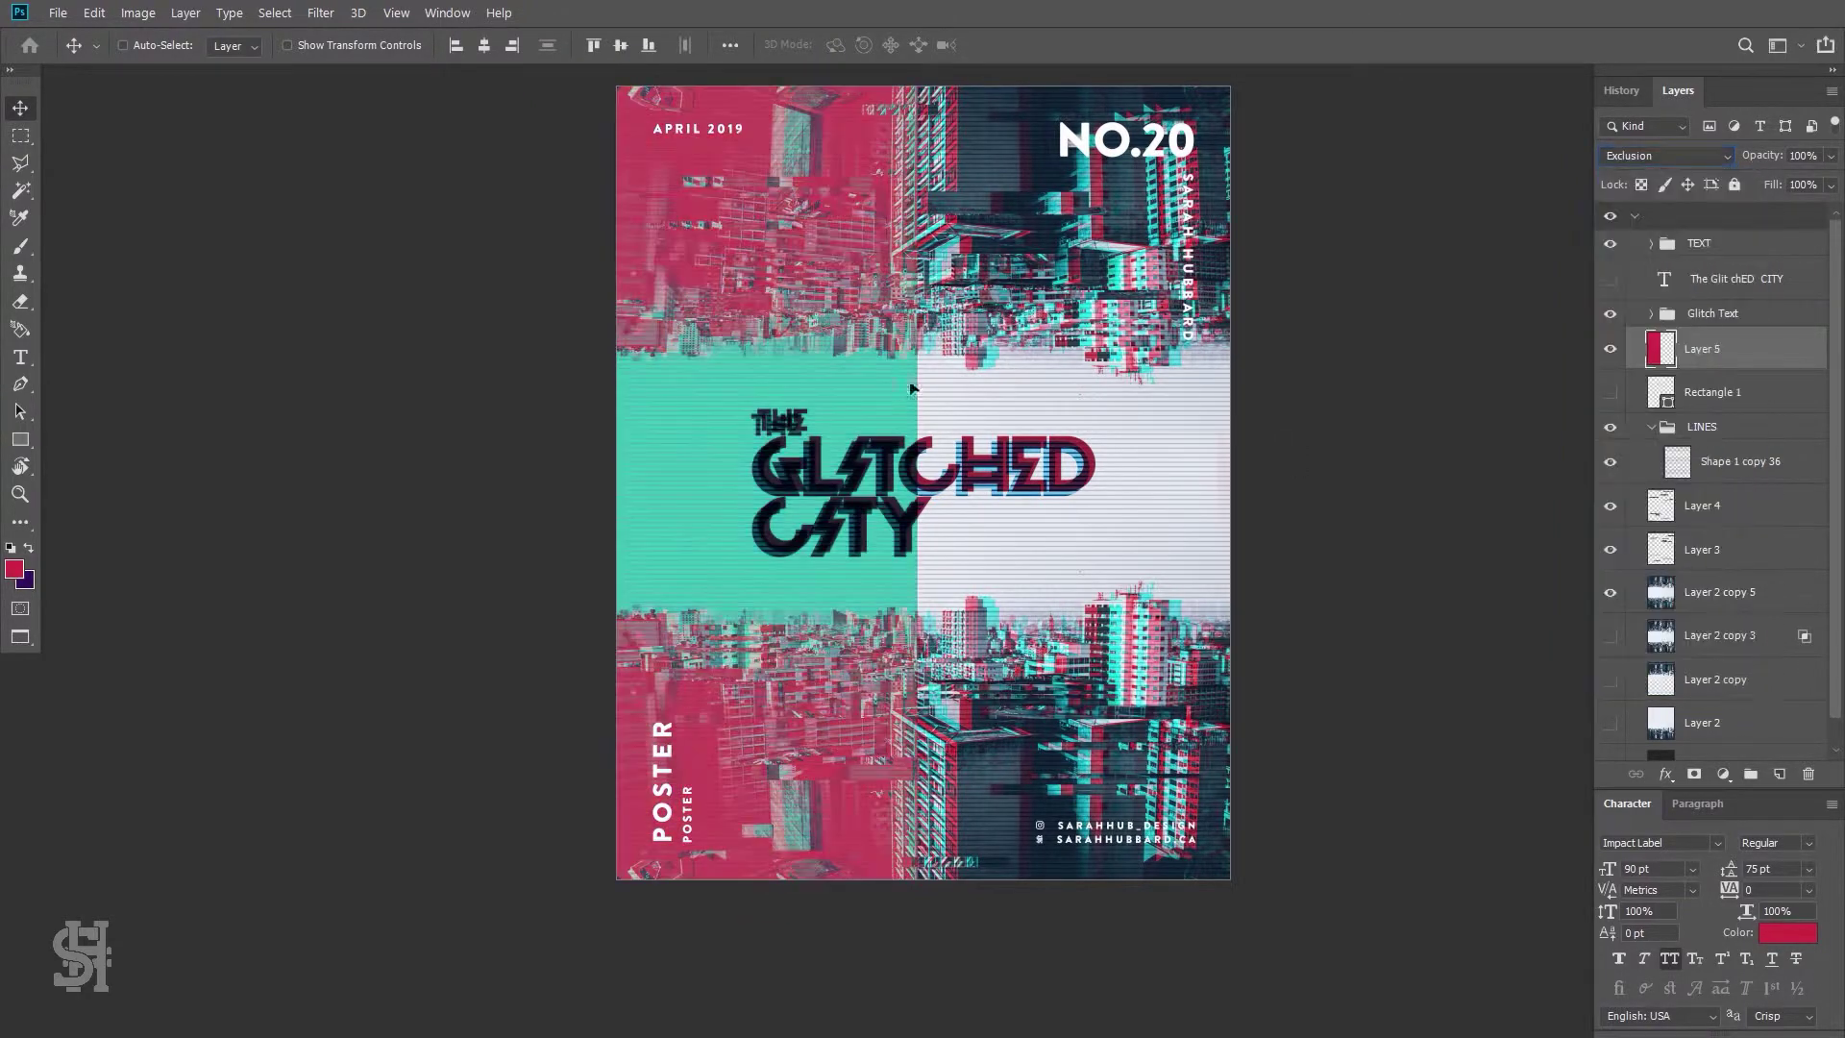
# Enlarge the red Exclusion layer across most of the poster and move it into the Glitch Text group
pyautogui.moveTo(913, 388); pyautogui.dragTo(1055, 399)
pyautogui.hotkey('ctrl', 't')
pyautogui.moveTo(918, 596)
pyautogui.mouseDown()
pyautogui.moveTo(939, 512)
pyautogui.moveTo(1177, 828)
pyautogui.mouseUp()
pyautogui.press('Return')
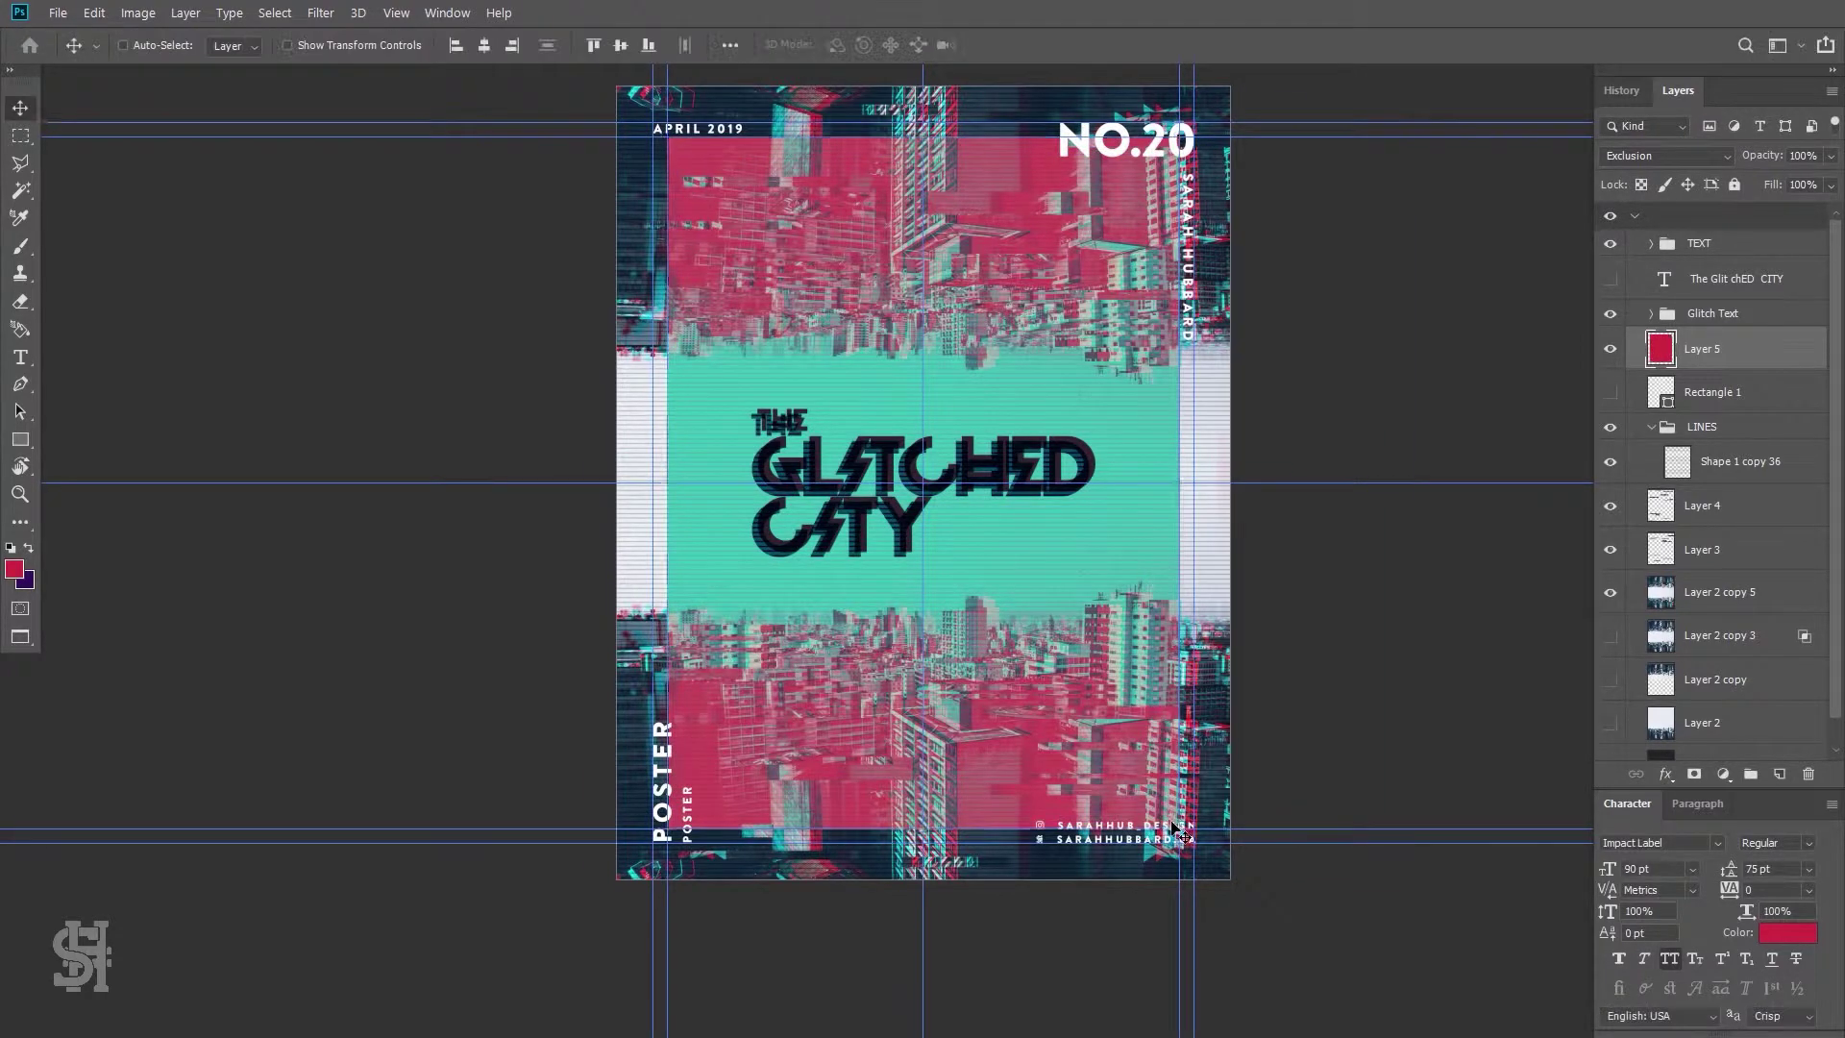
pyautogui.moveTo(1705, 349); pyautogui.dragTo(1615, 321)
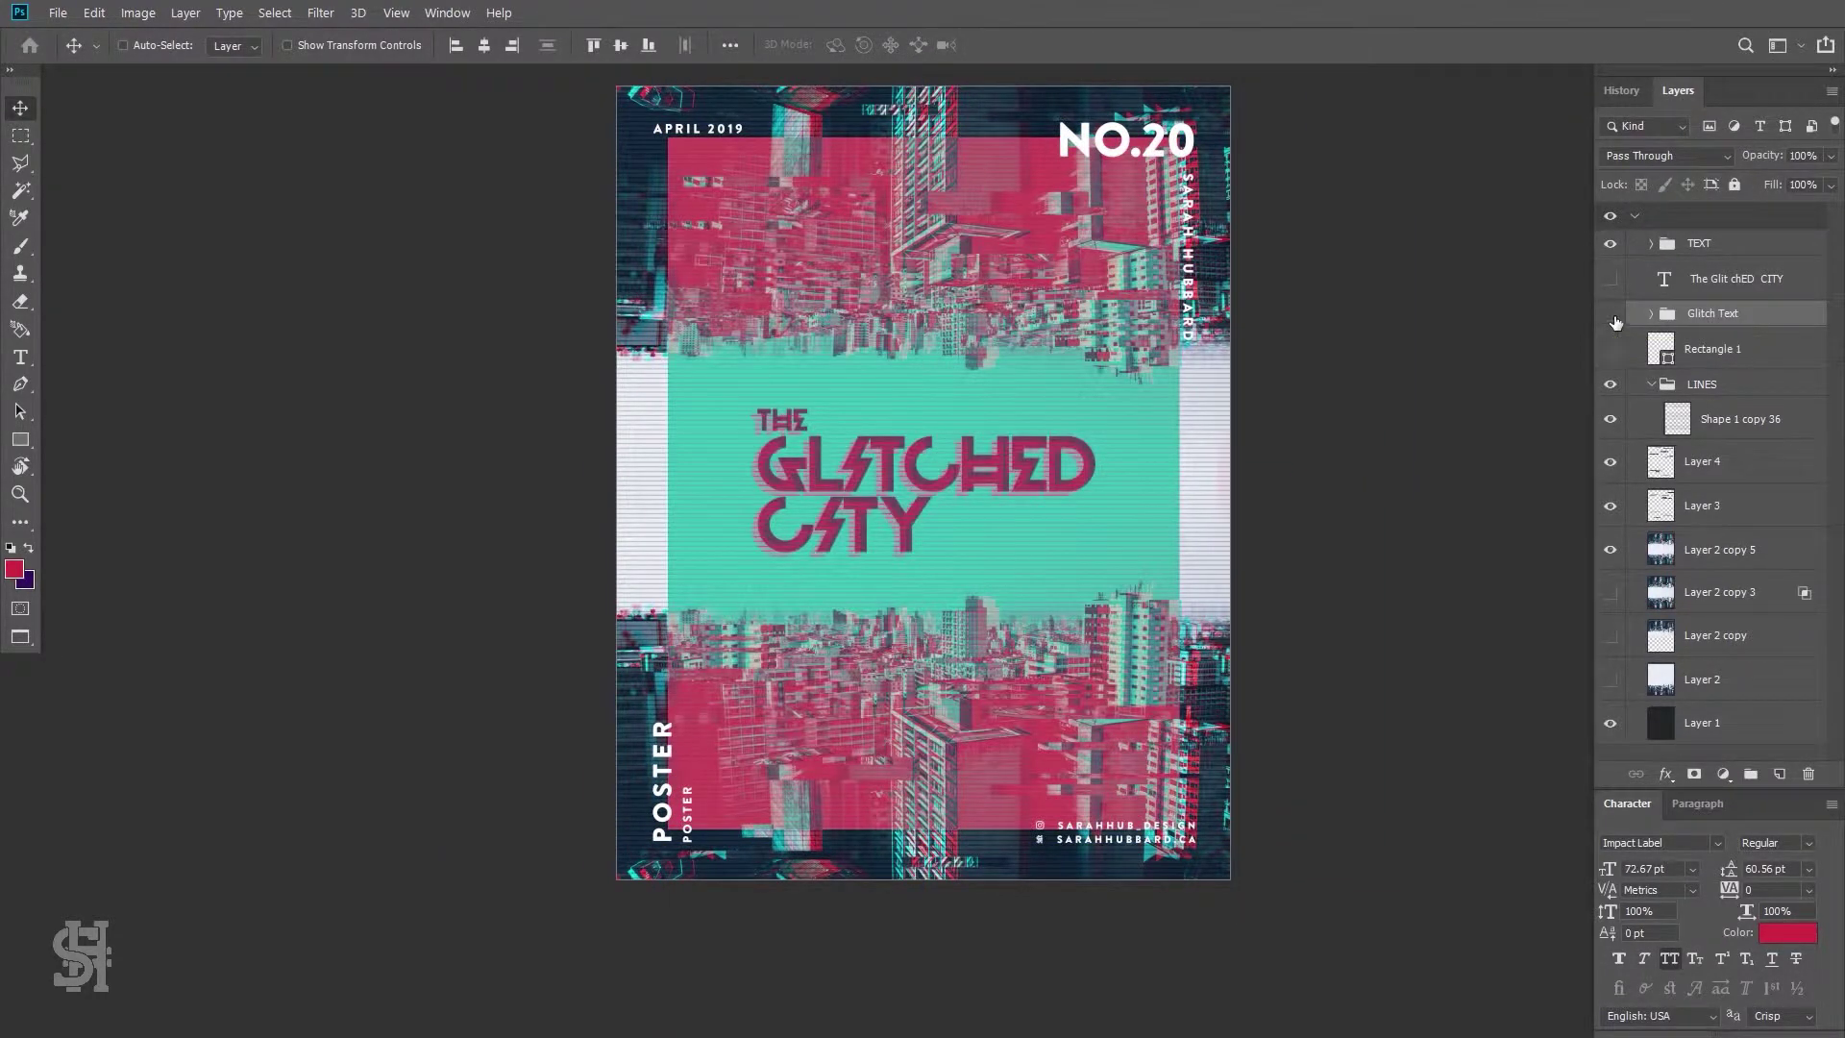
# Hide the red overlay and toggle the white Rectangle 1 frame and red-block title visibility
pyautogui.click(1649, 358)
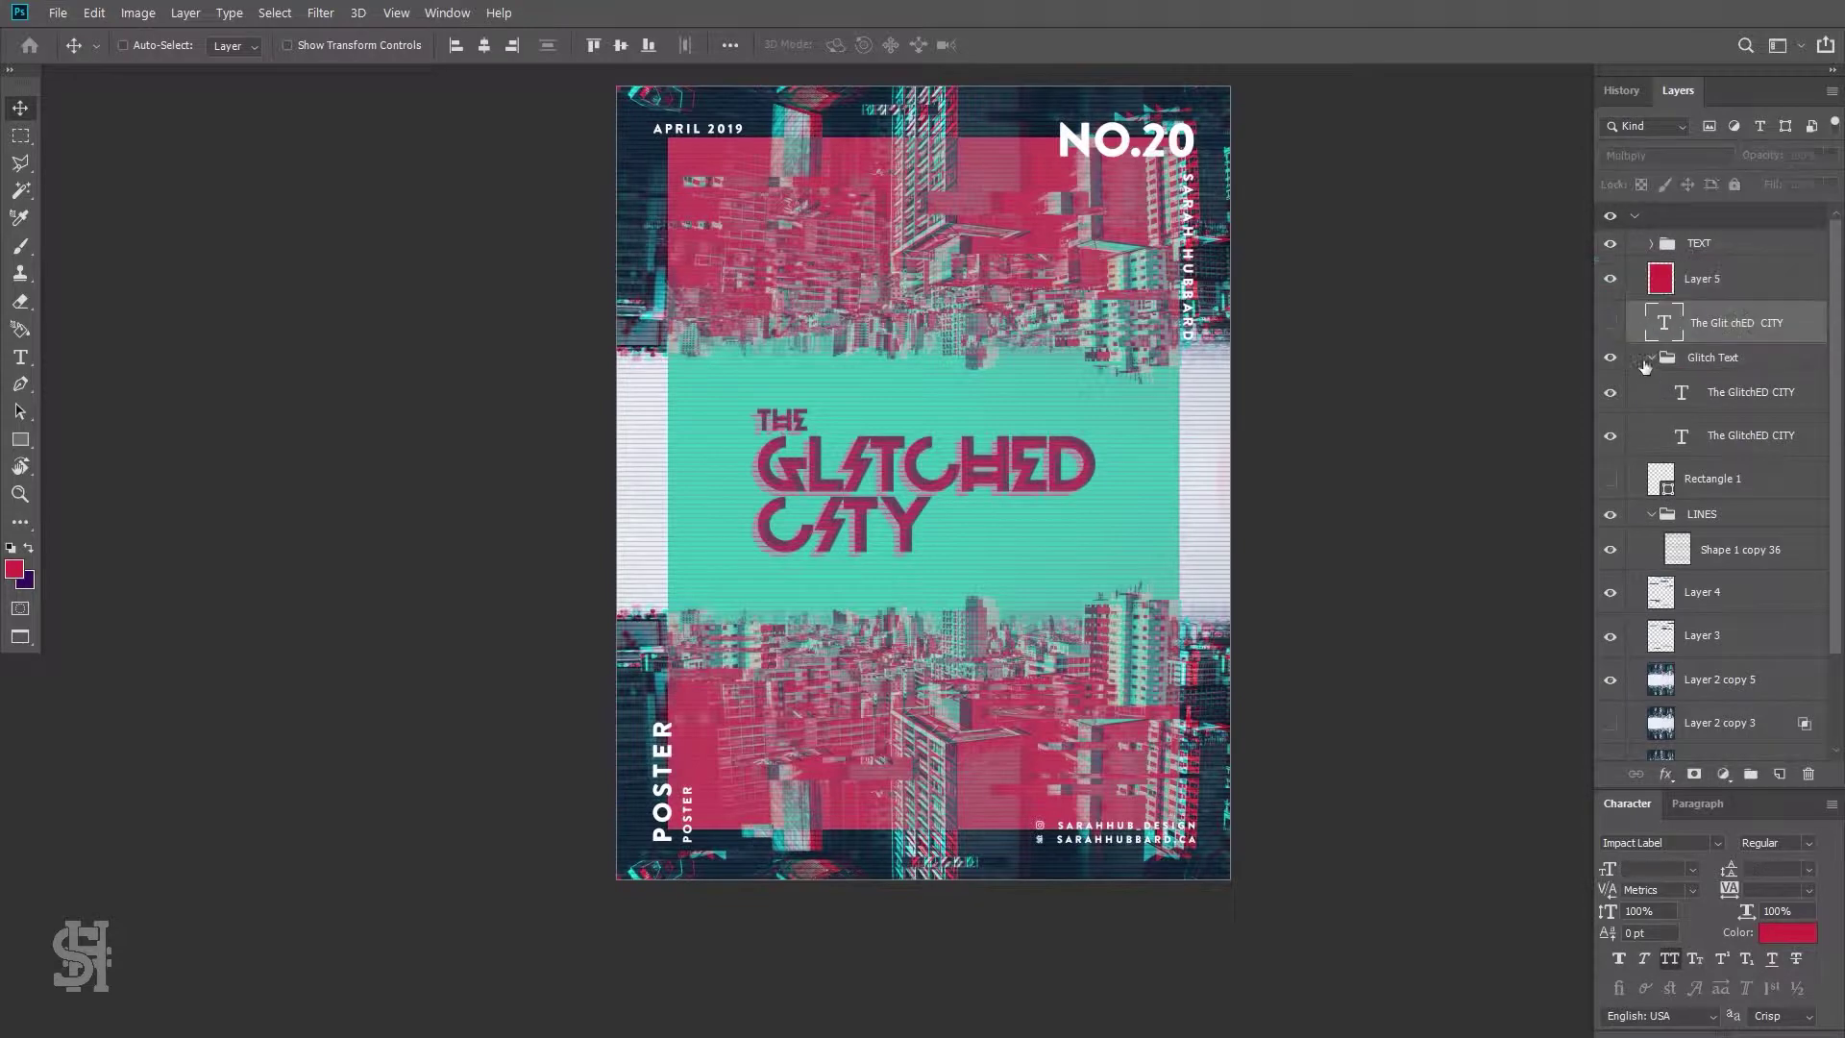
pyautogui.click(1609, 279)
pyautogui.click(1609, 392)
pyautogui.click(1710, 392)
pyautogui.moveTo(1037, 300); pyautogui.dragTo(1062, 316)
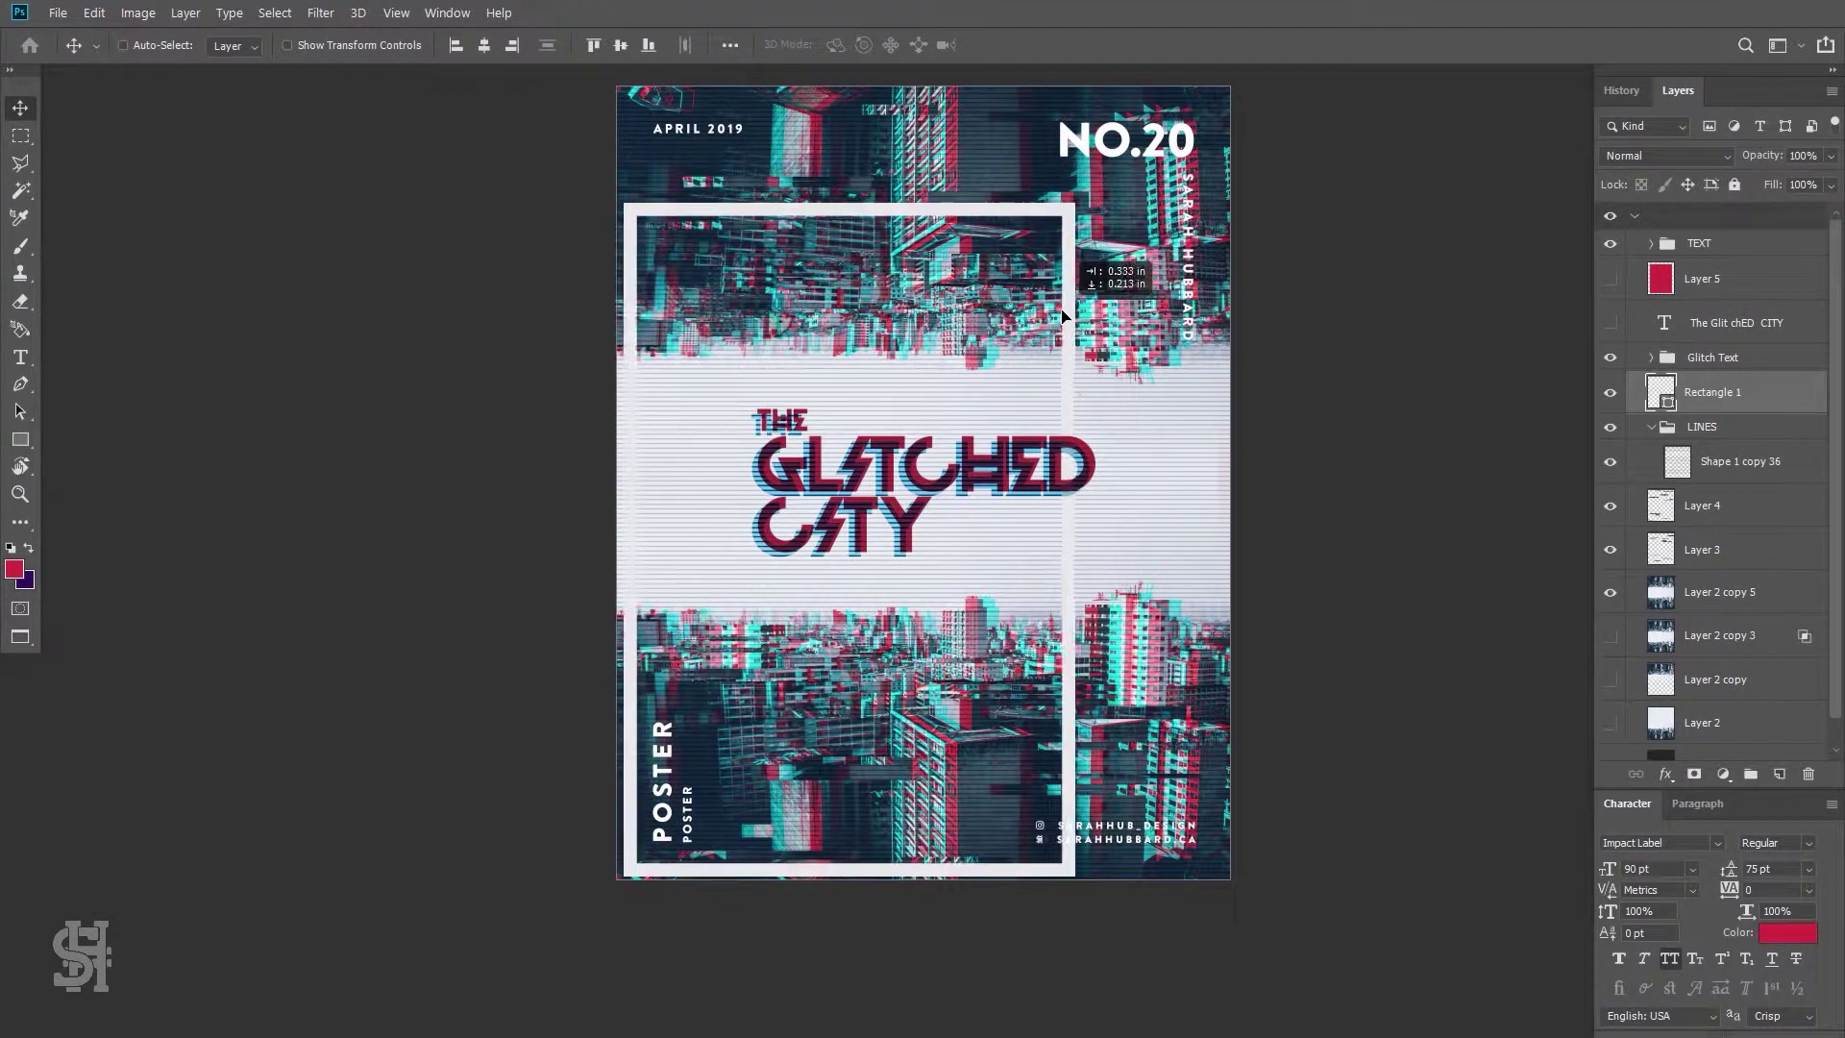
pyautogui.click(1609, 322)
pyautogui.click(1609, 357)
pyautogui.click(1610, 392)
# Hide the red-block title layer and show and select the Glitch Text group
pyautogui.click(1720, 323)
pyautogui.hotkey('ctrl', 't')
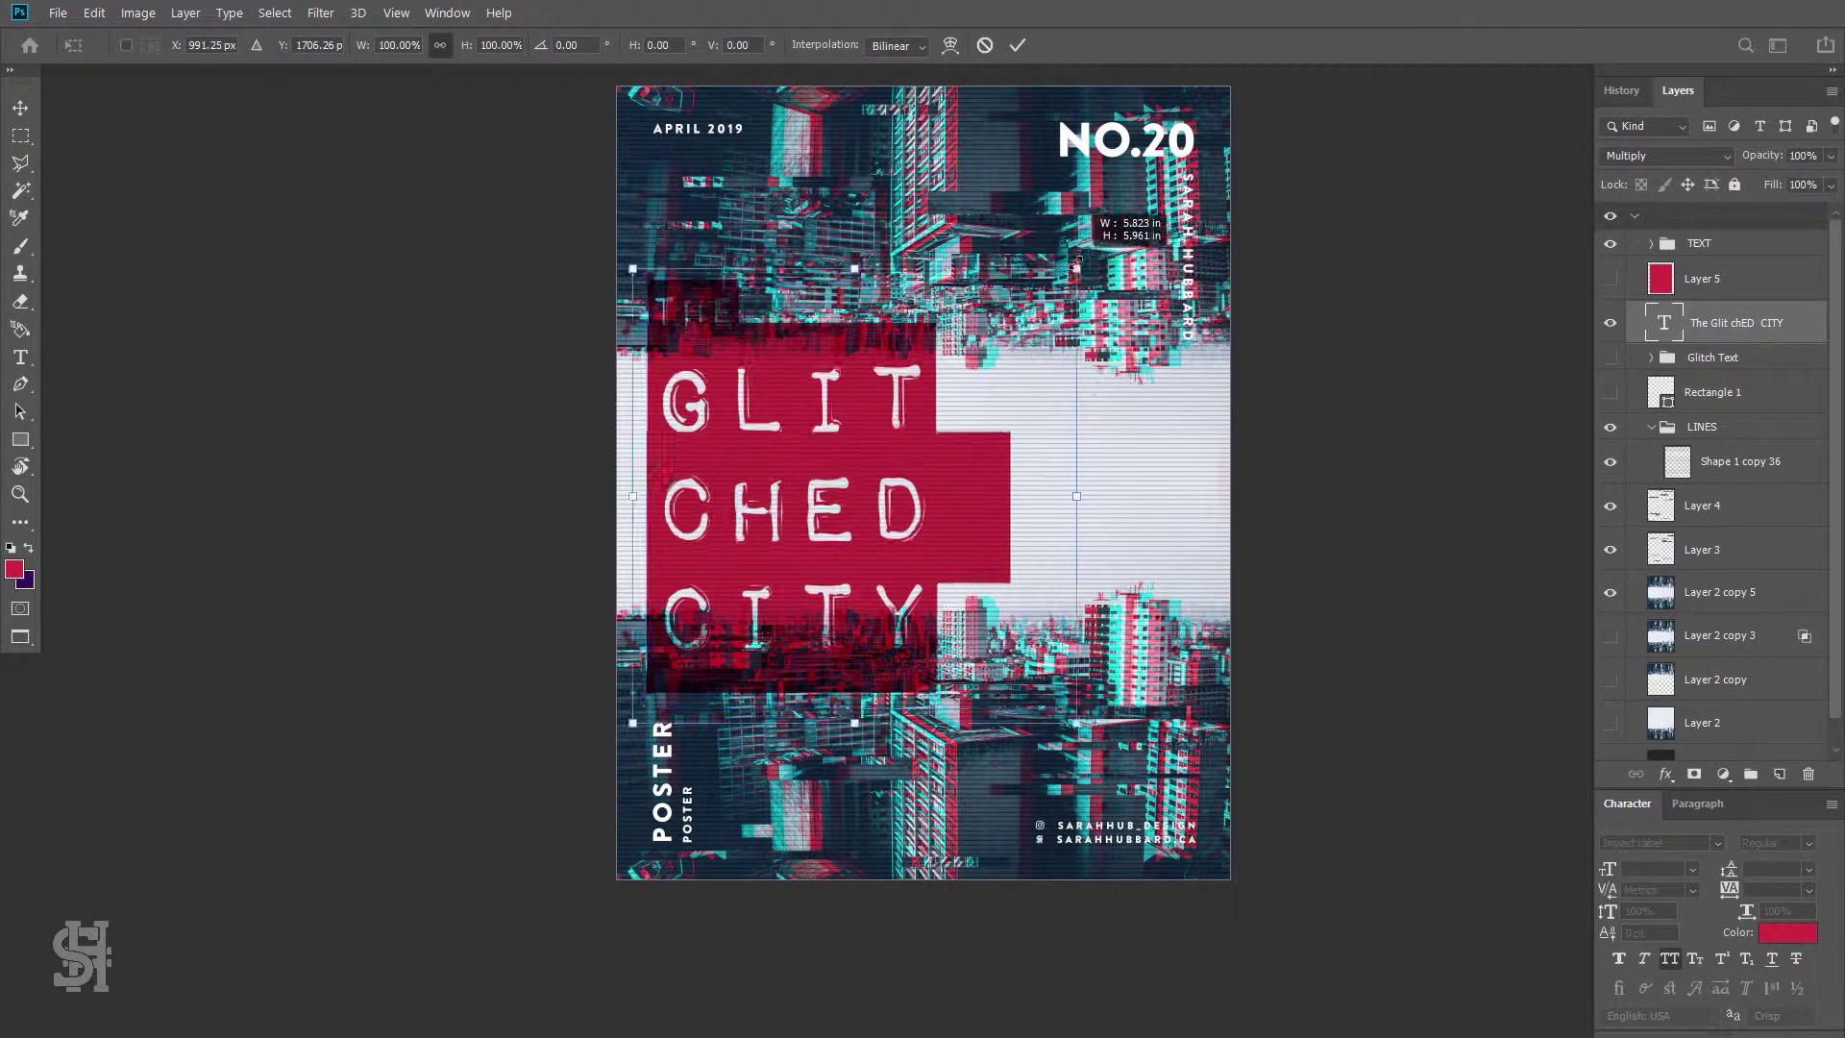
pyautogui.press('Return')
pyautogui.click(1609, 322)
pyautogui.click(1609, 357)
pyautogui.click(1710, 357)
# Duplicate the Glitch Text group as Glitch Text copy, then reselect the original group
pyautogui.rightClick(1711, 358)
pyautogui.click(1557, 221)
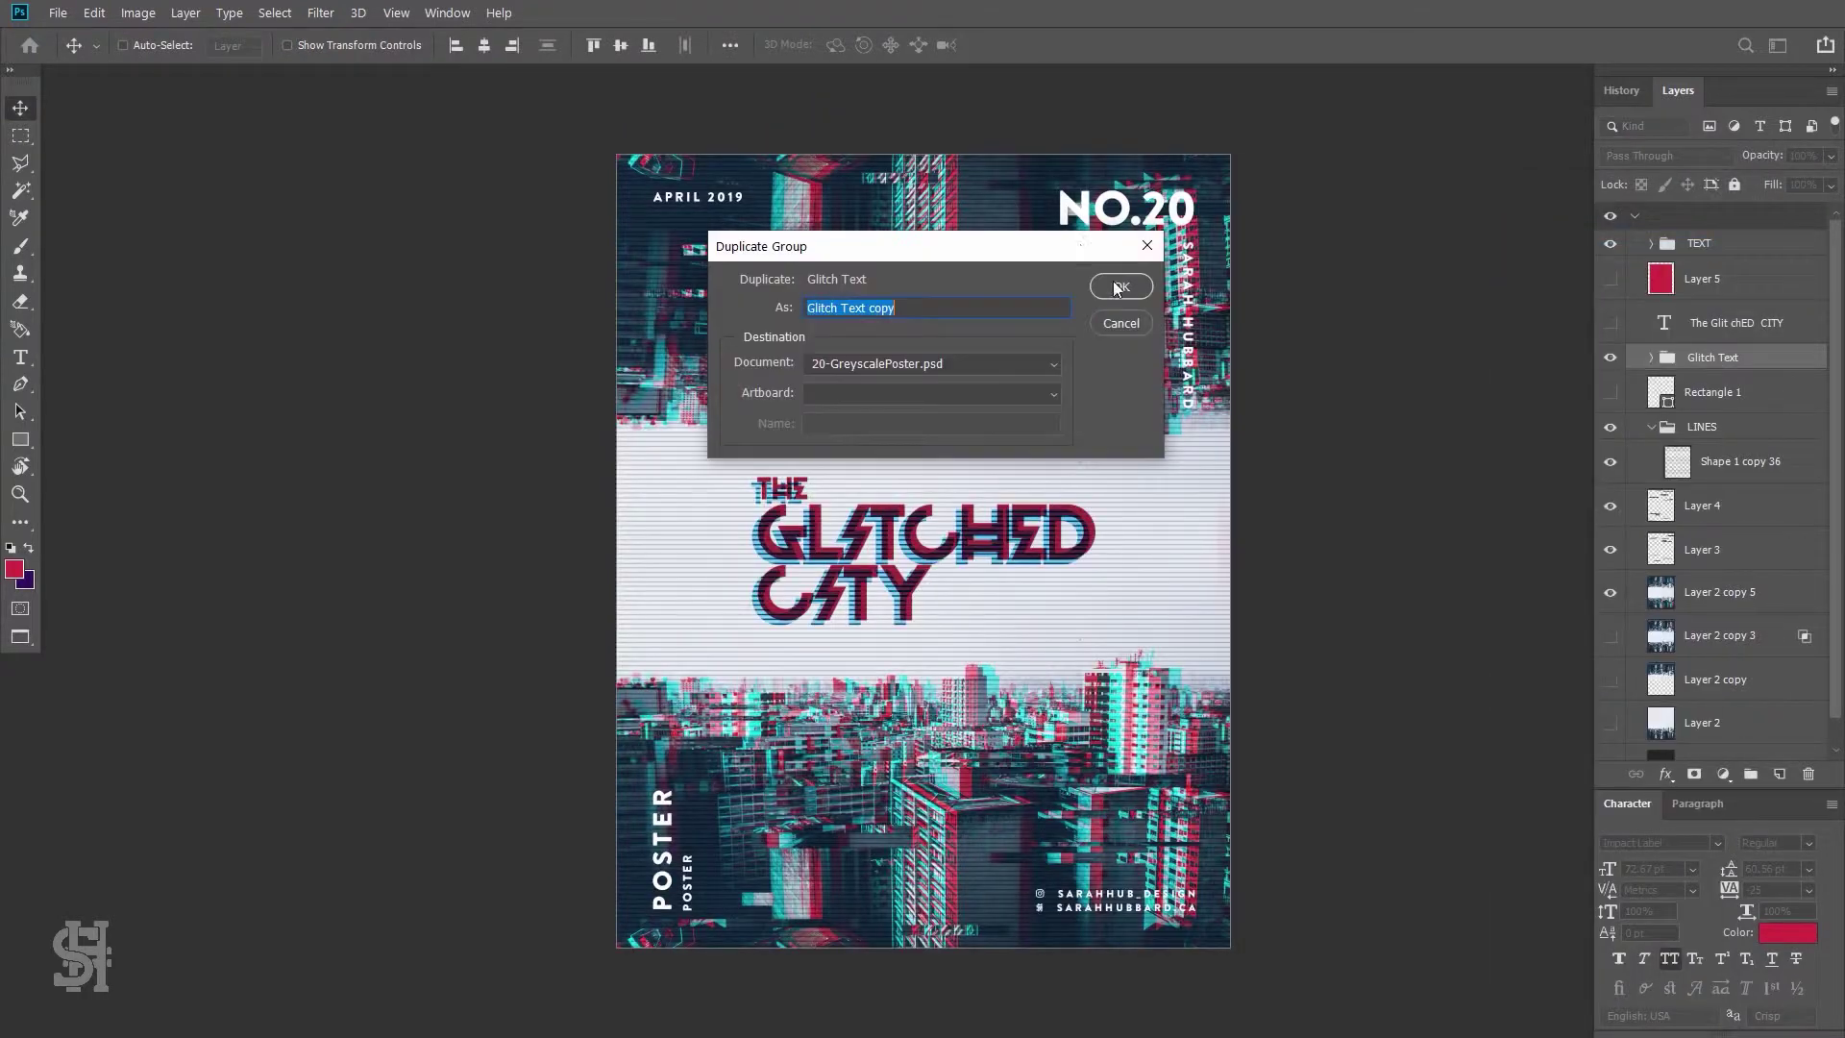
pyautogui.click(1117, 288)
pyautogui.click(1667, 154)
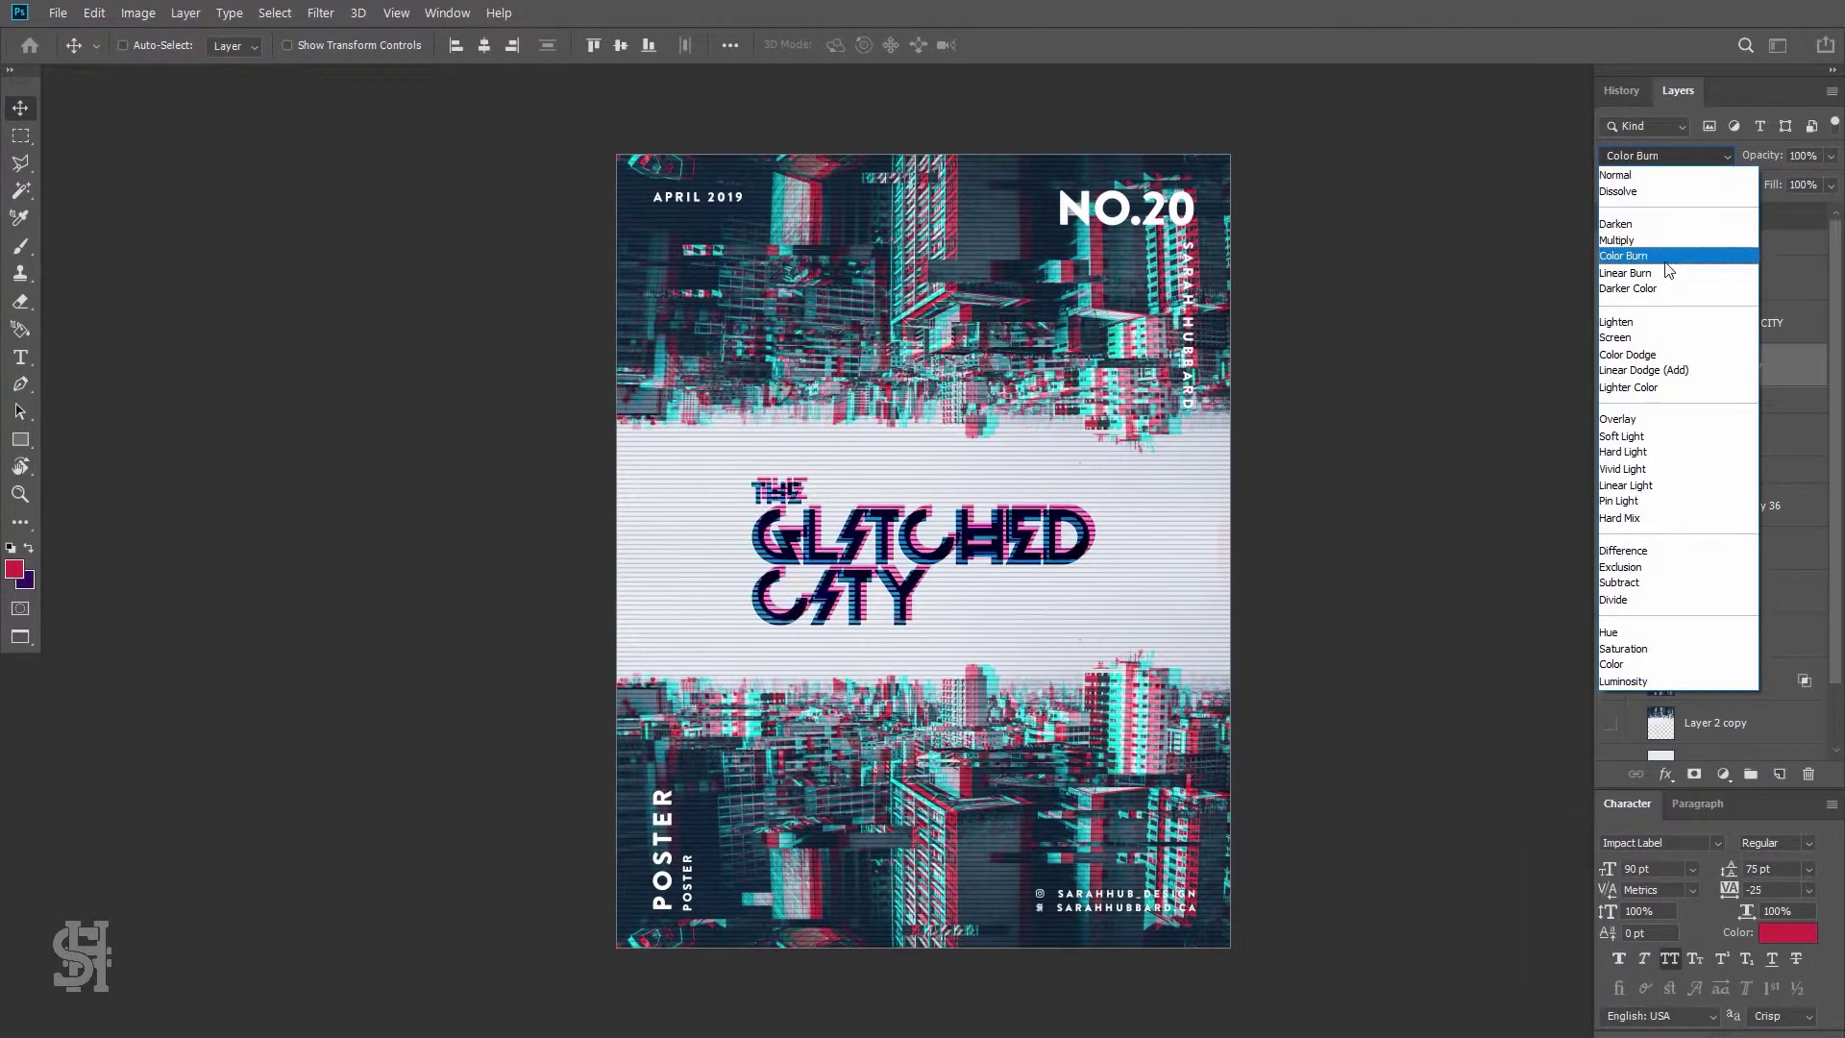
pyautogui.click(1617, 419)
pyautogui.click(1693, 402)
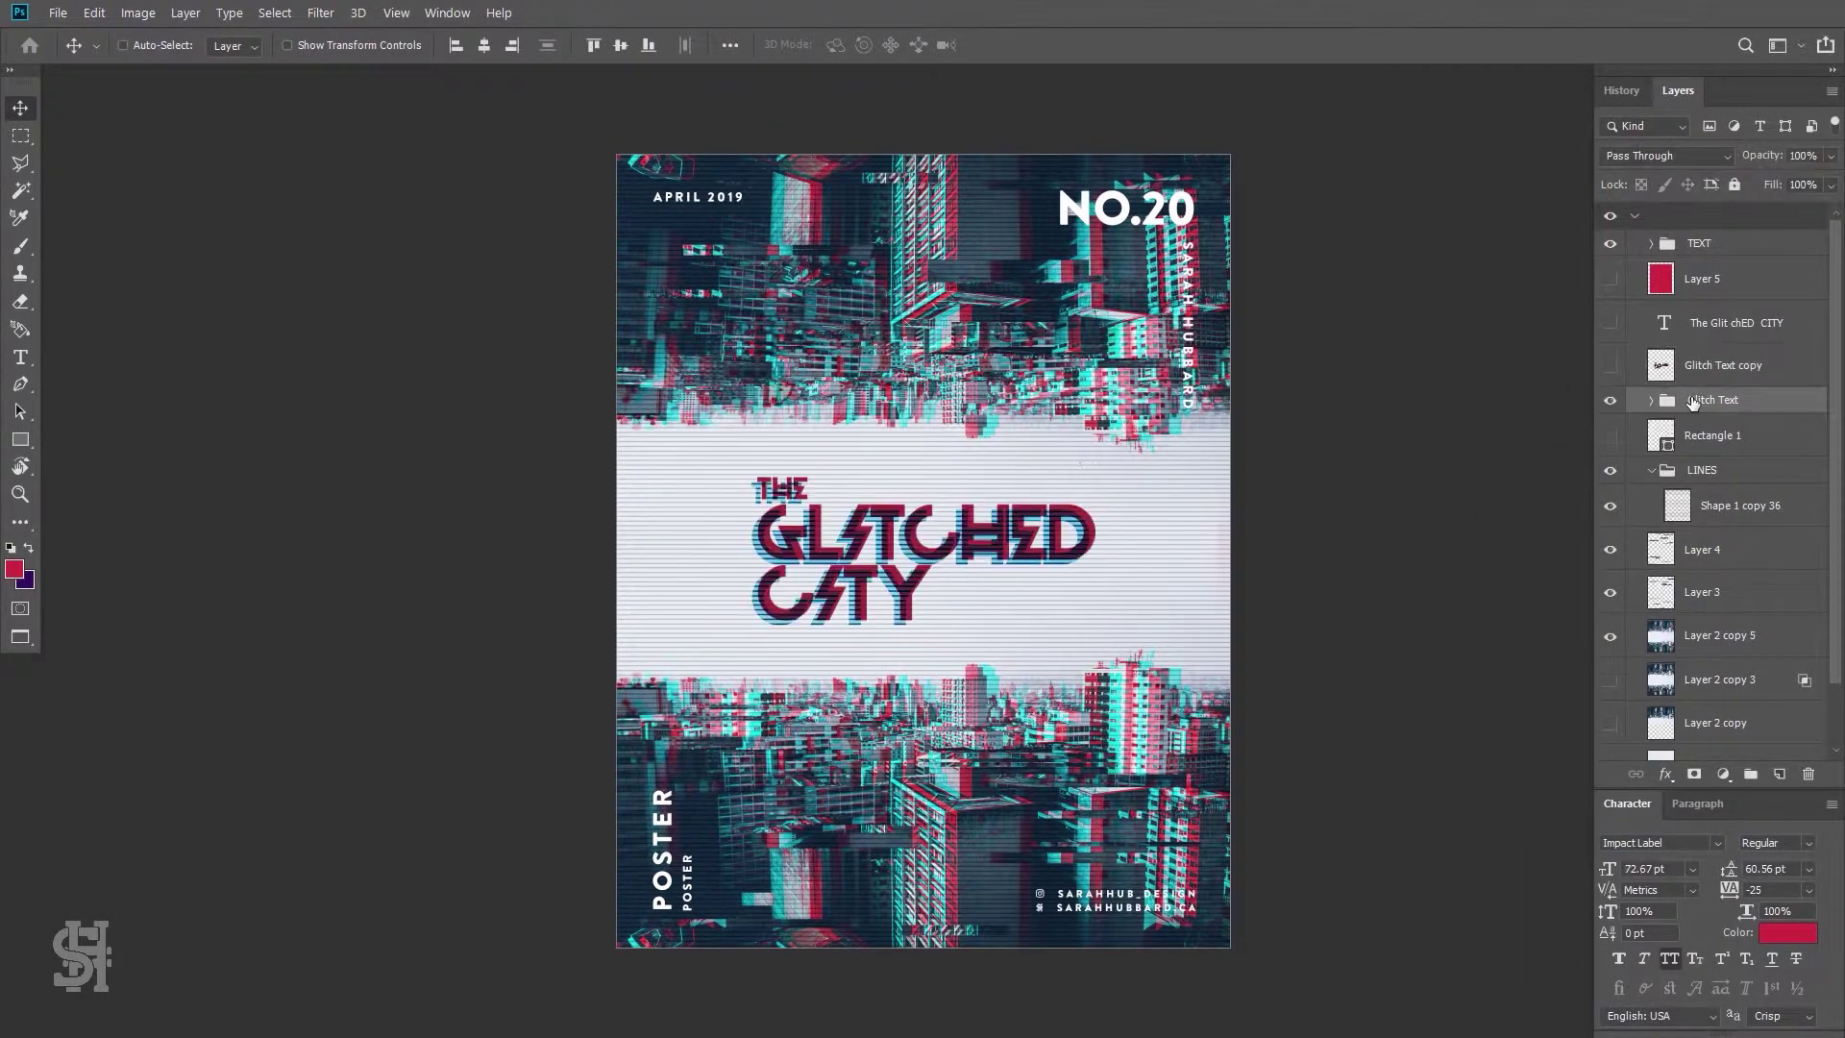
pyautogui.rightClick(1693, 402)
pyautogui.click(1557, 265)
# Make another Glitch Text duplicate and split the lower title layer into GLIT / CHED lines
pyautogui.click(1128, 292)
pyautogui.click(1651, 400)
pyautogui.press('t')
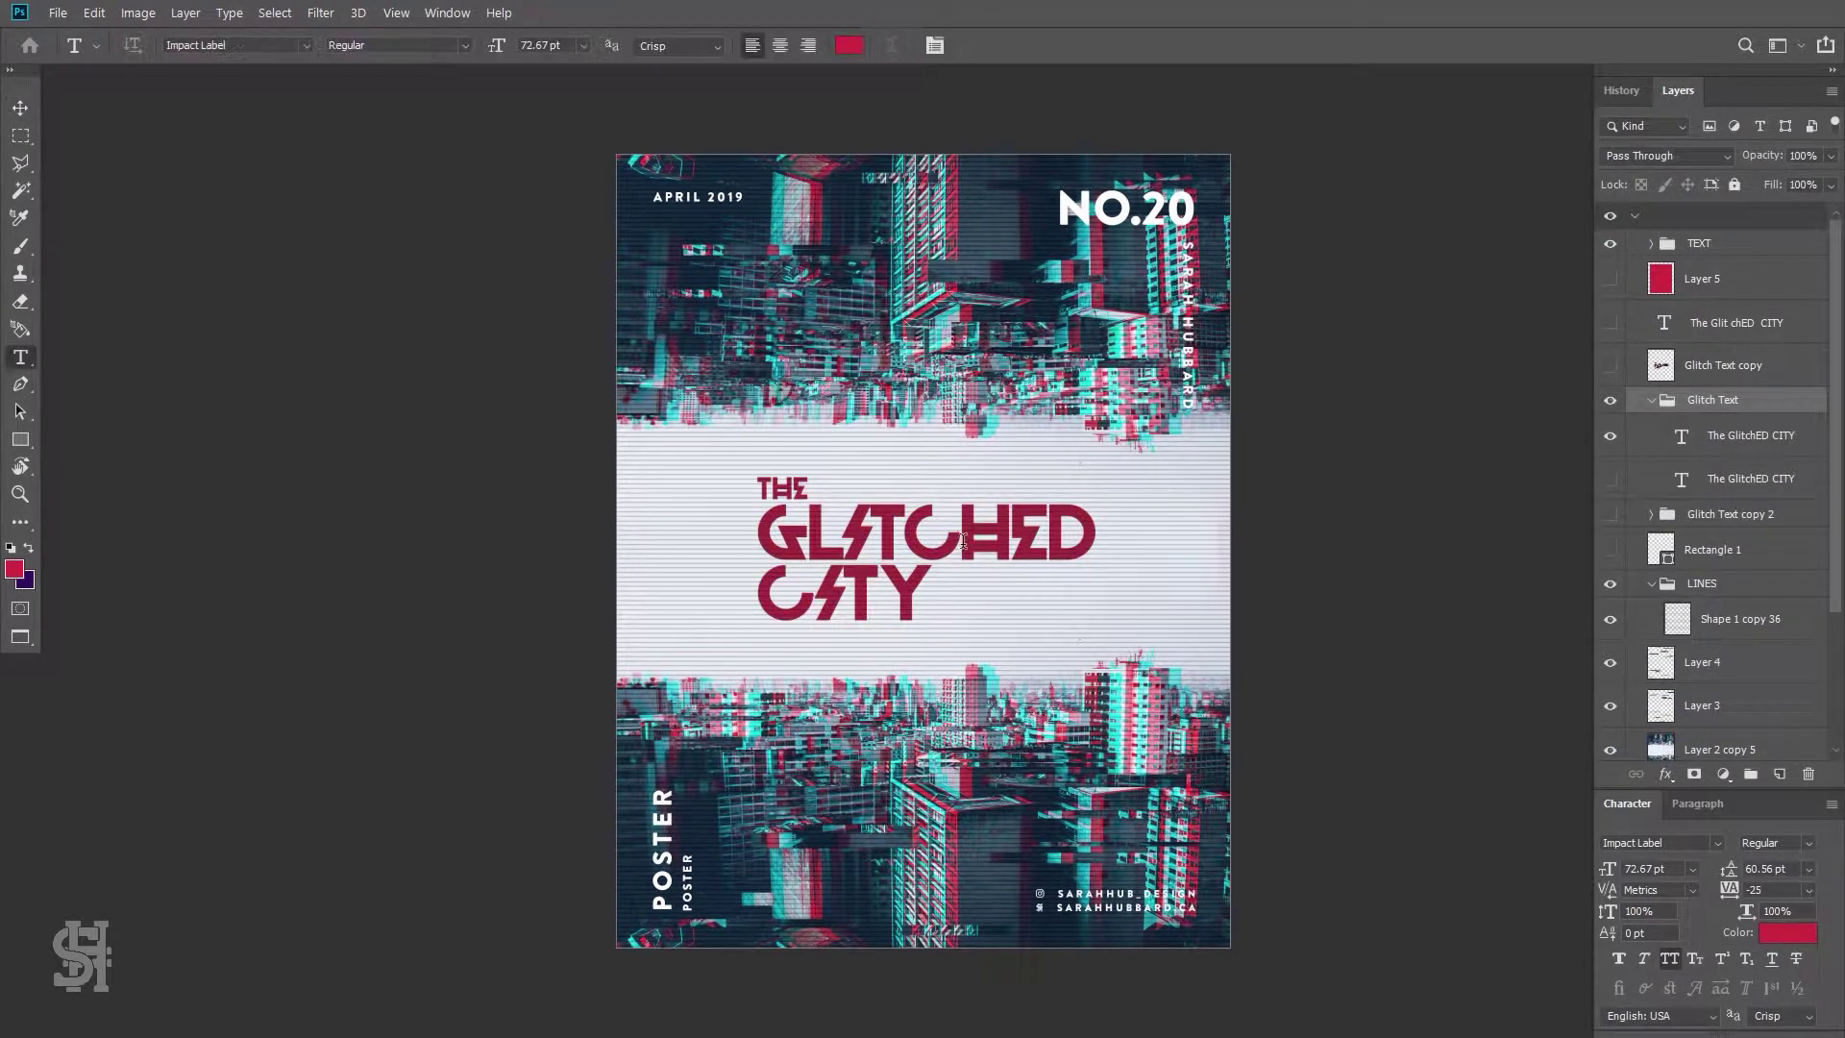
pyautogui.click(964, 541)
pyautogui.click(1693, 478)
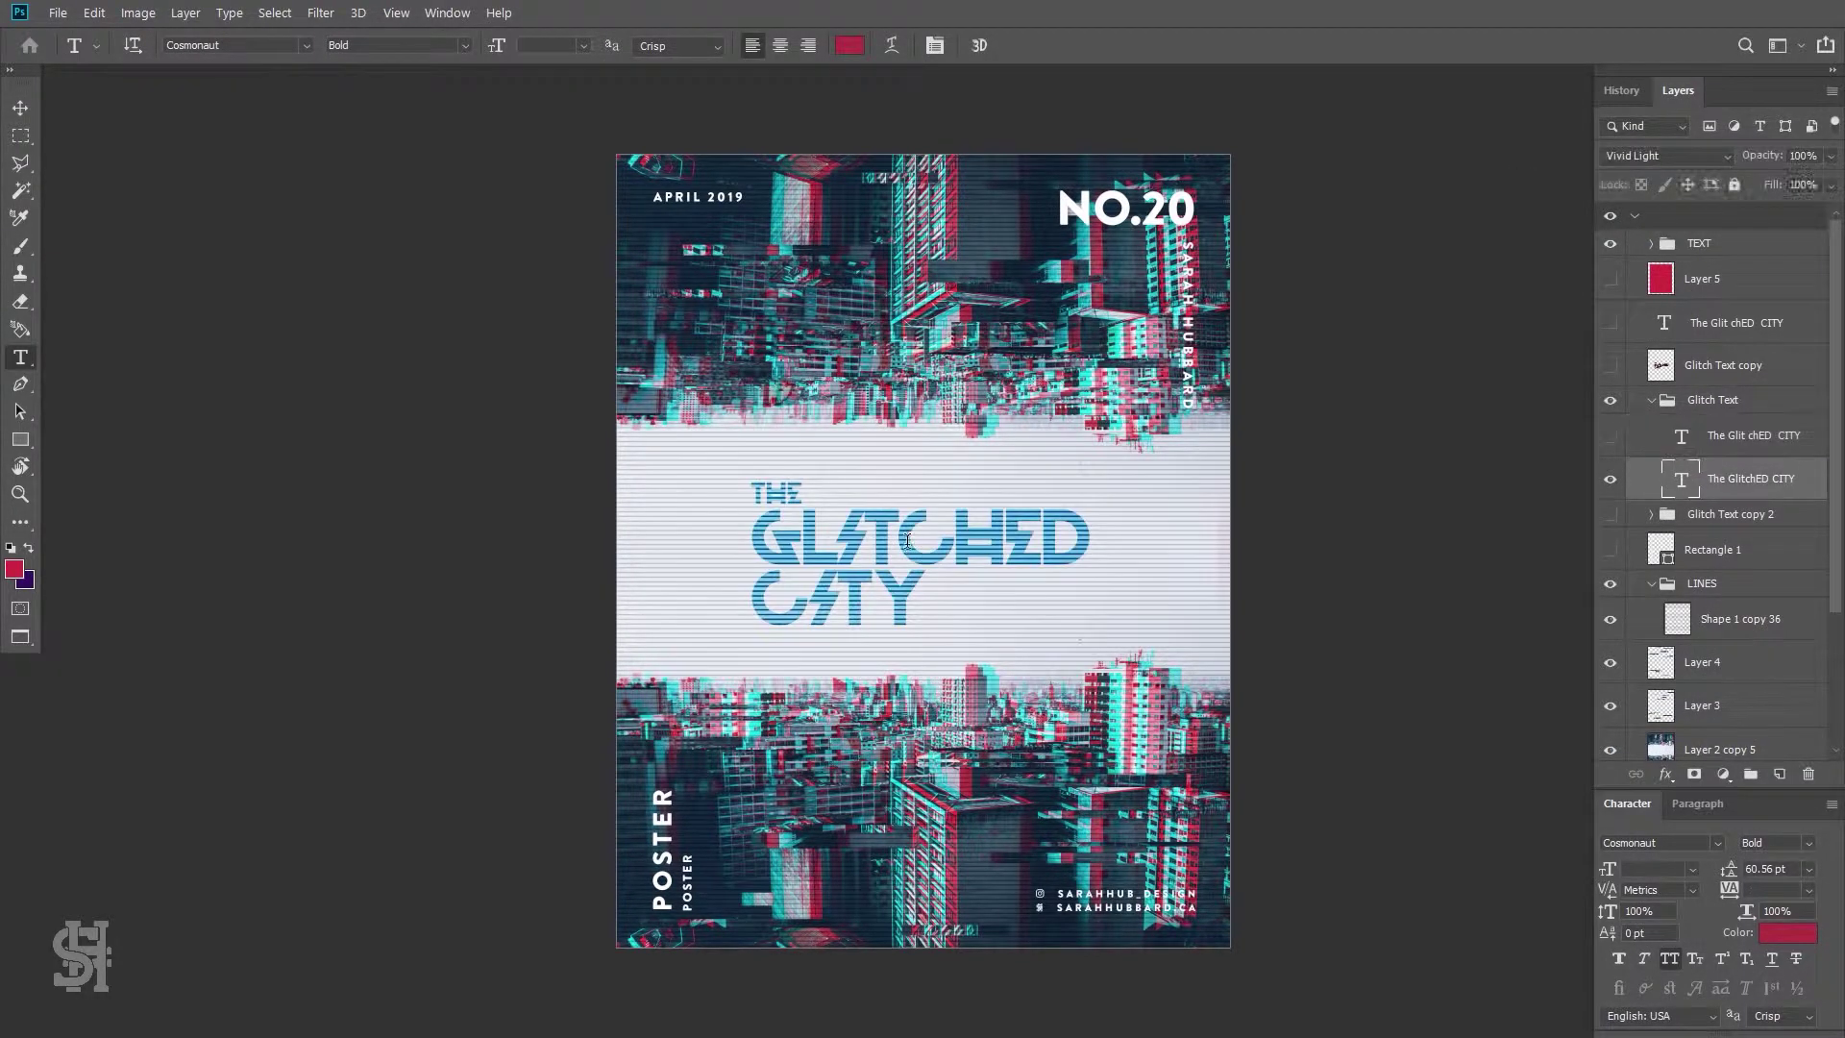
pyautogui.click(964, 541)
# Hide the lower title layer and edit the upper title text to the same stacked lines
pyautogui.click(1013, 45)
pyautogui.click(1610, 478)
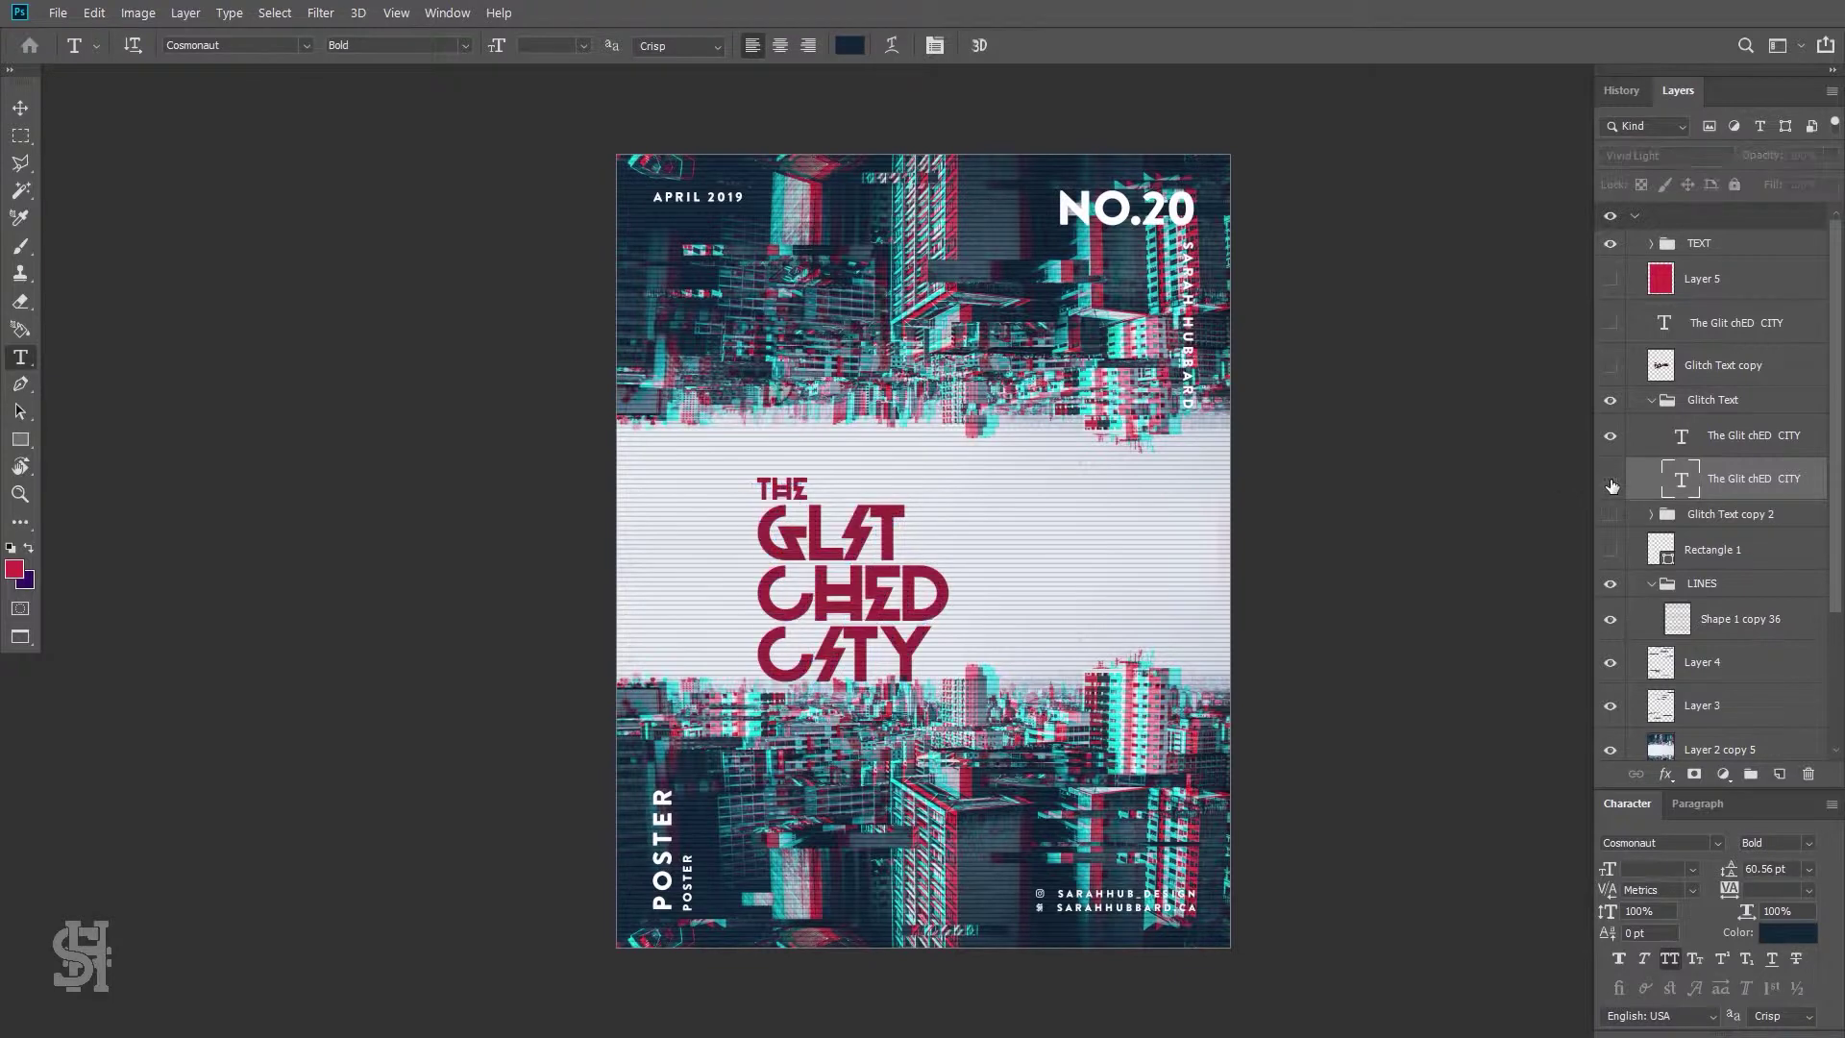
pyautogui.doubleClick(738, 489)
pyautogui.click(19, 110)
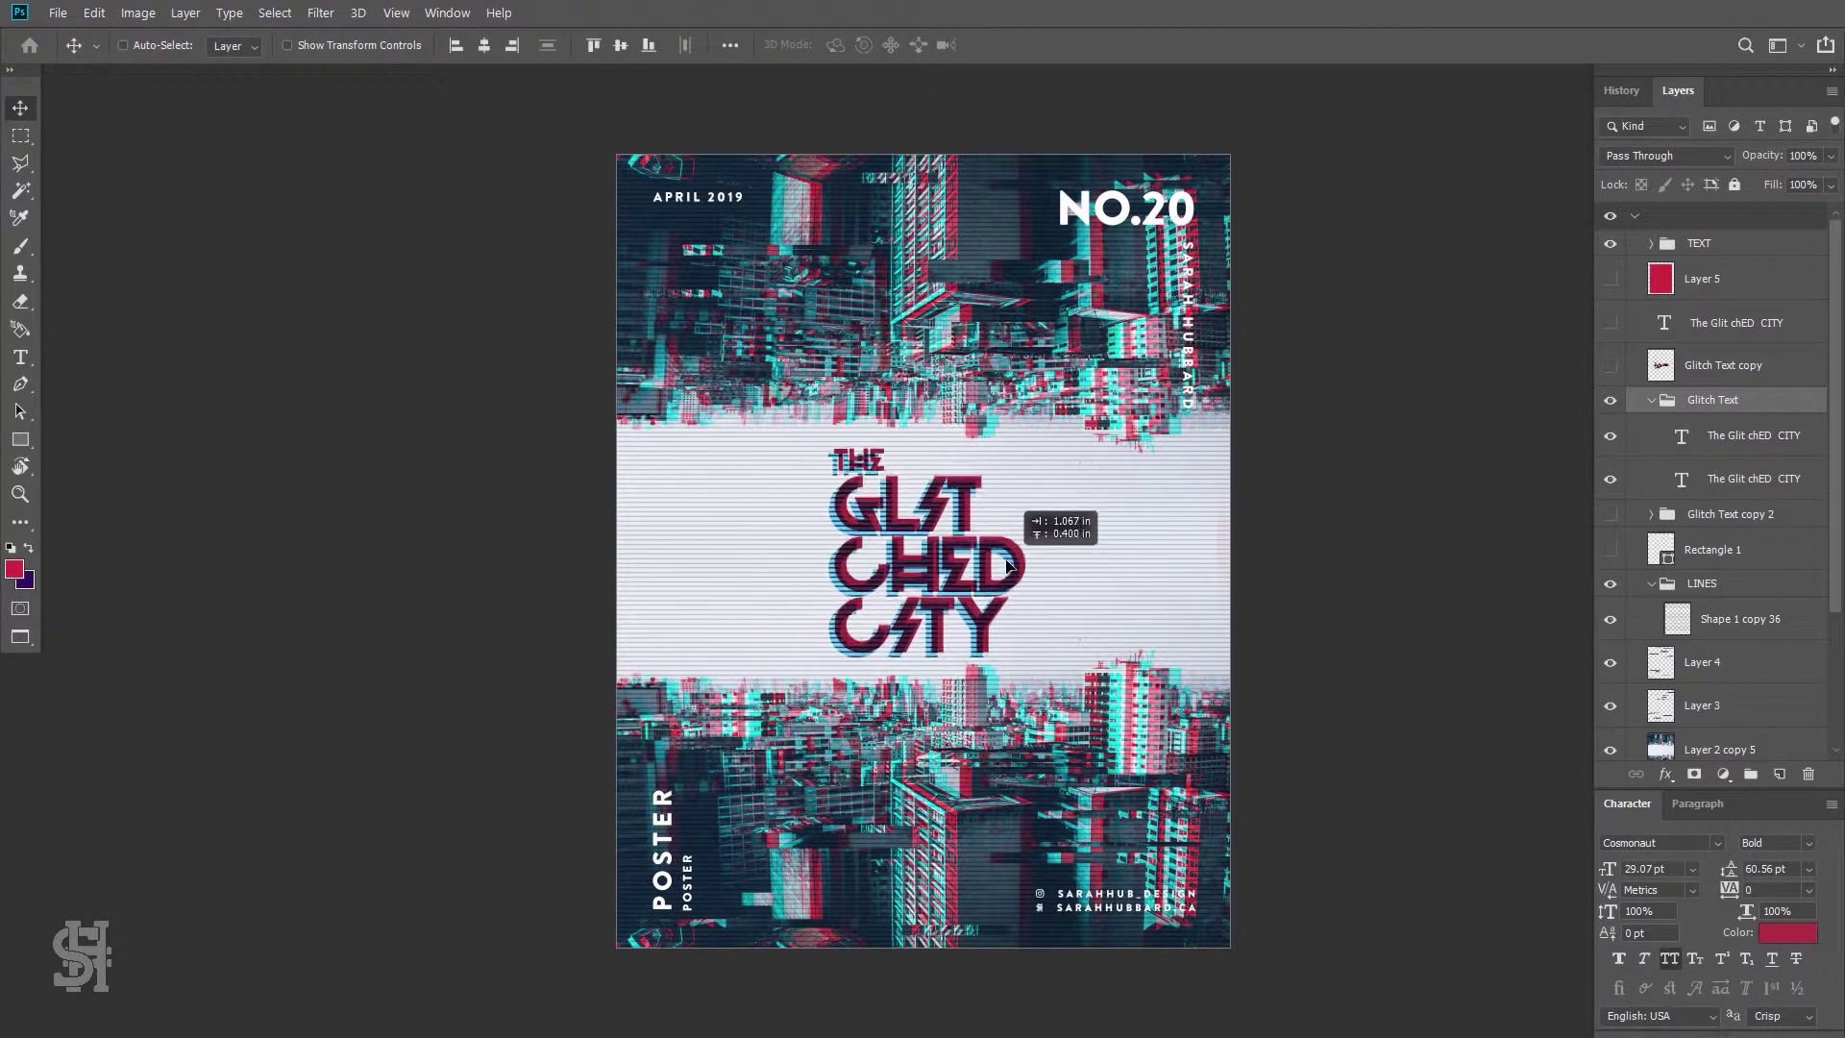
pyautogui.click(1617, 408)
# Make a merged Hard Light copy of the title group and hide it and the earlier copy
pyautogui.rightClick(1749, 401)
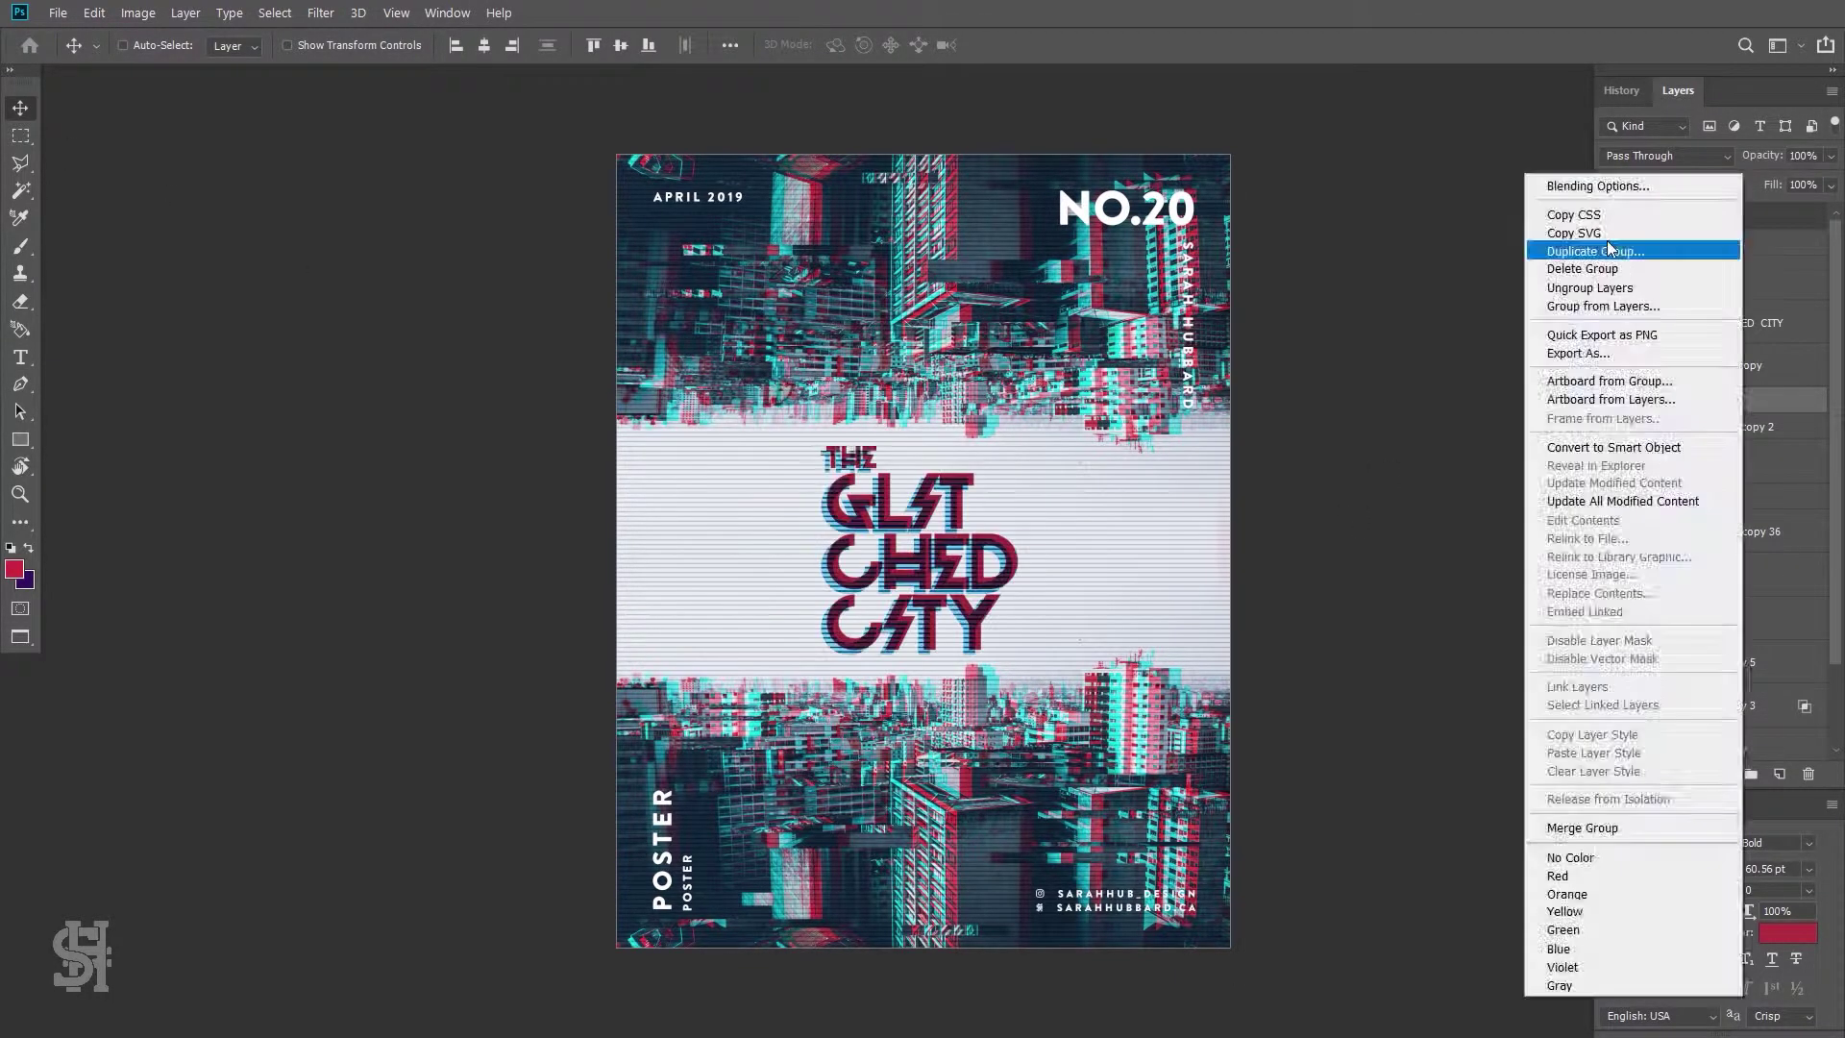
pyautogui.click(1633, 236)
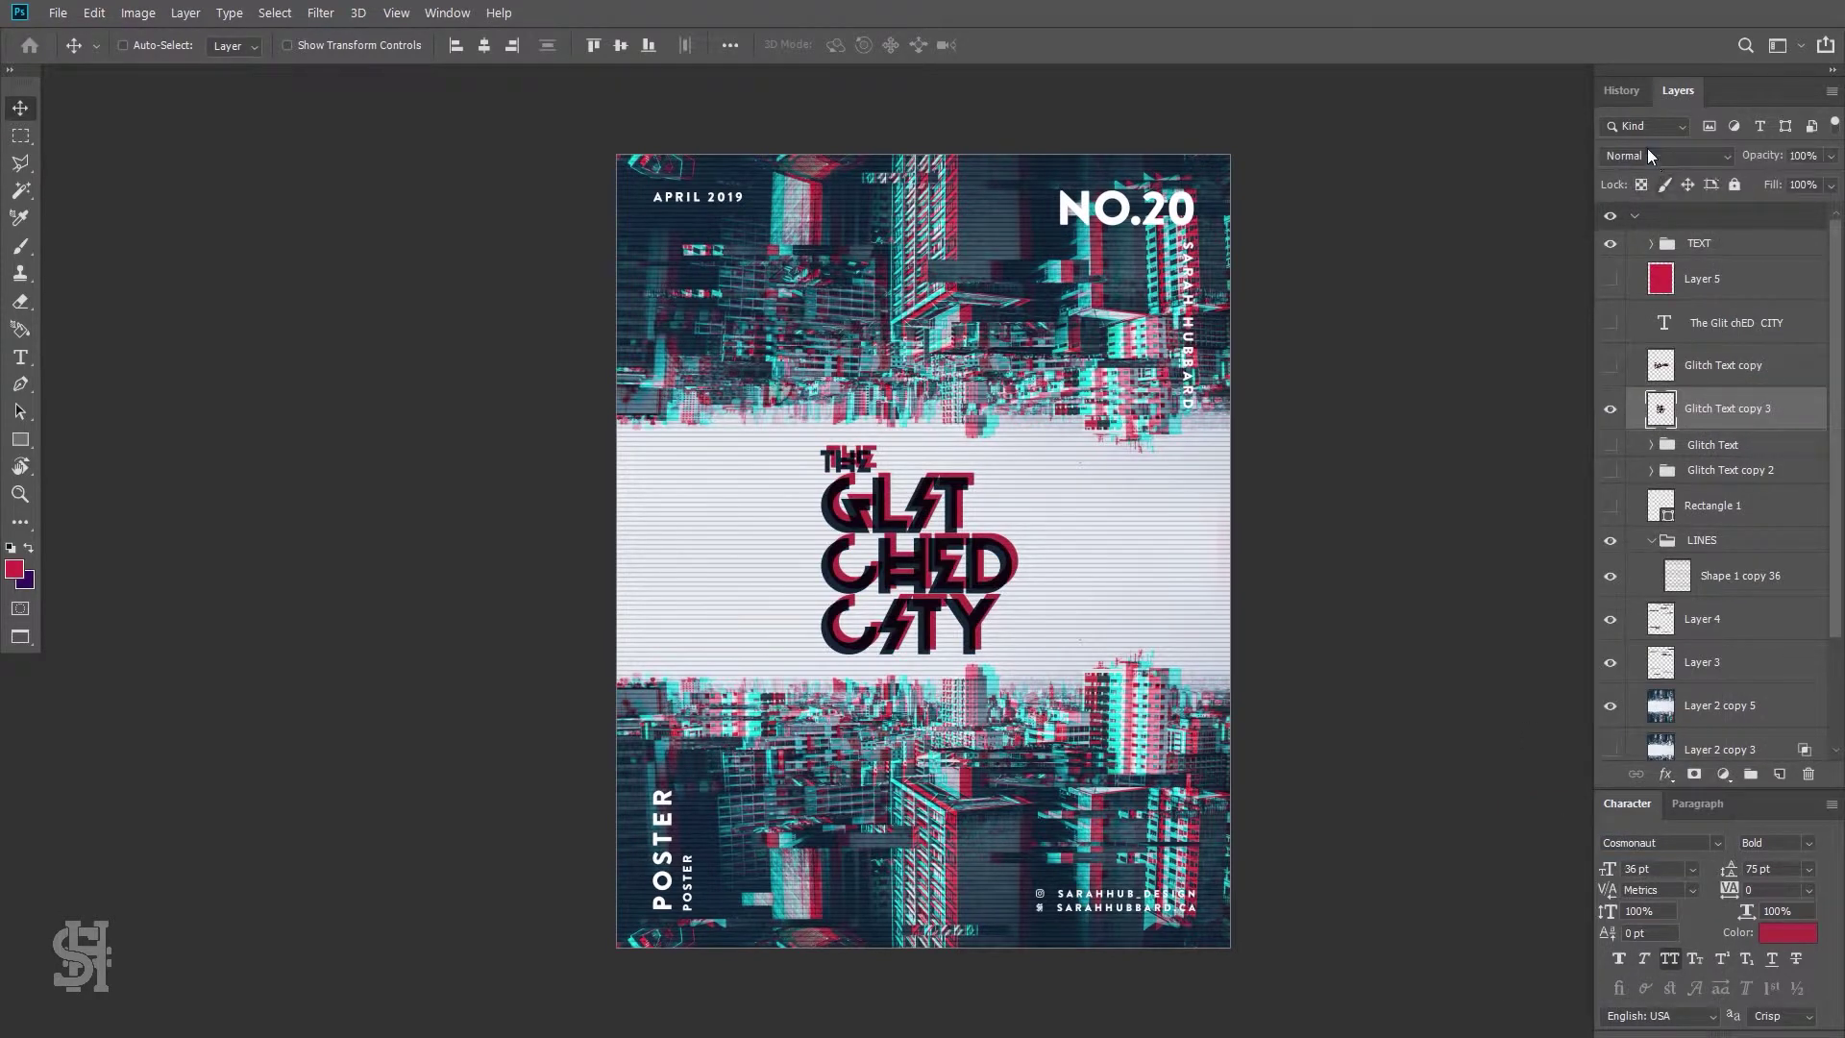
pyautogui.click(1667, 155)
pyautogui.click(1643, 453)
pyautogui.click(1609, 408)
pyautogui.click(1610, 365)
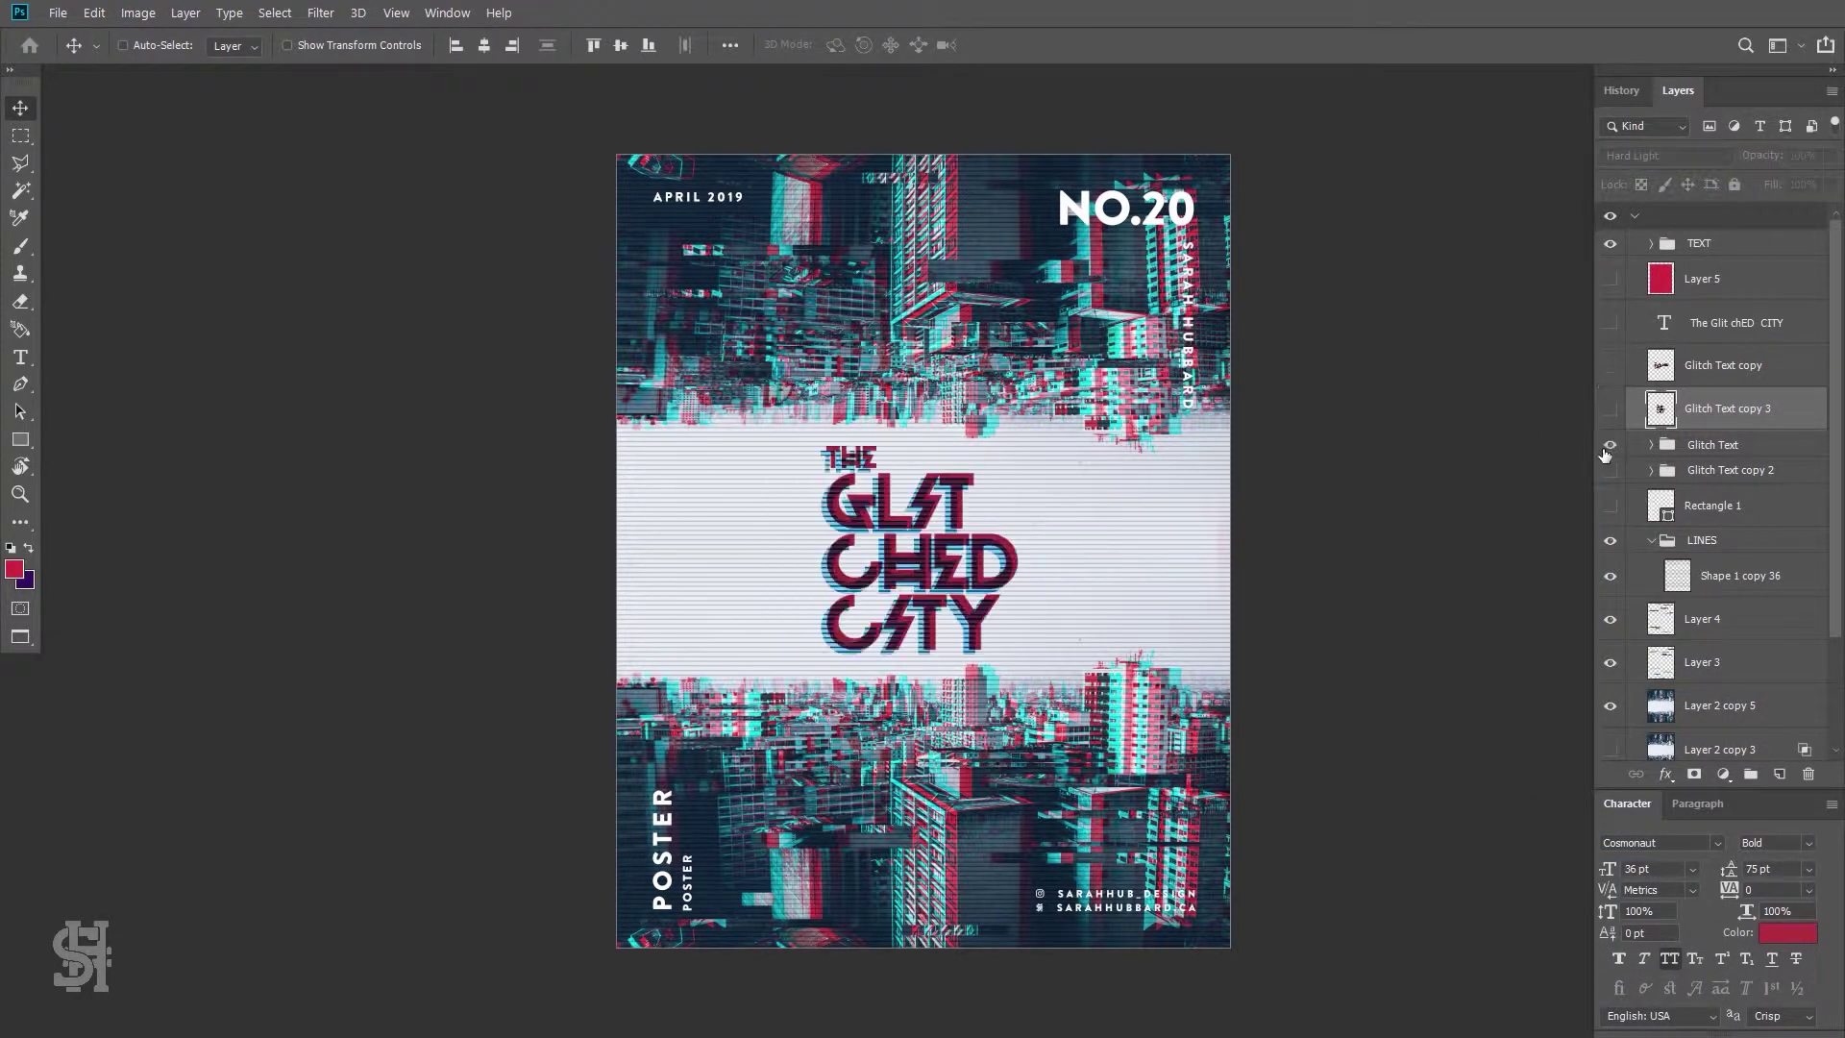
pyautogui.click(1609, 444)
pyautogui.click(1710, 444)
# Shrink the original Glitch Text group to a smaller size at the poster centre
pyautogui.hotkey('ctrl', 't')
pyautogui.moveTo(1240, 413); pyautogui.dragTo(1023, 480)
pyautogui.press('Return')
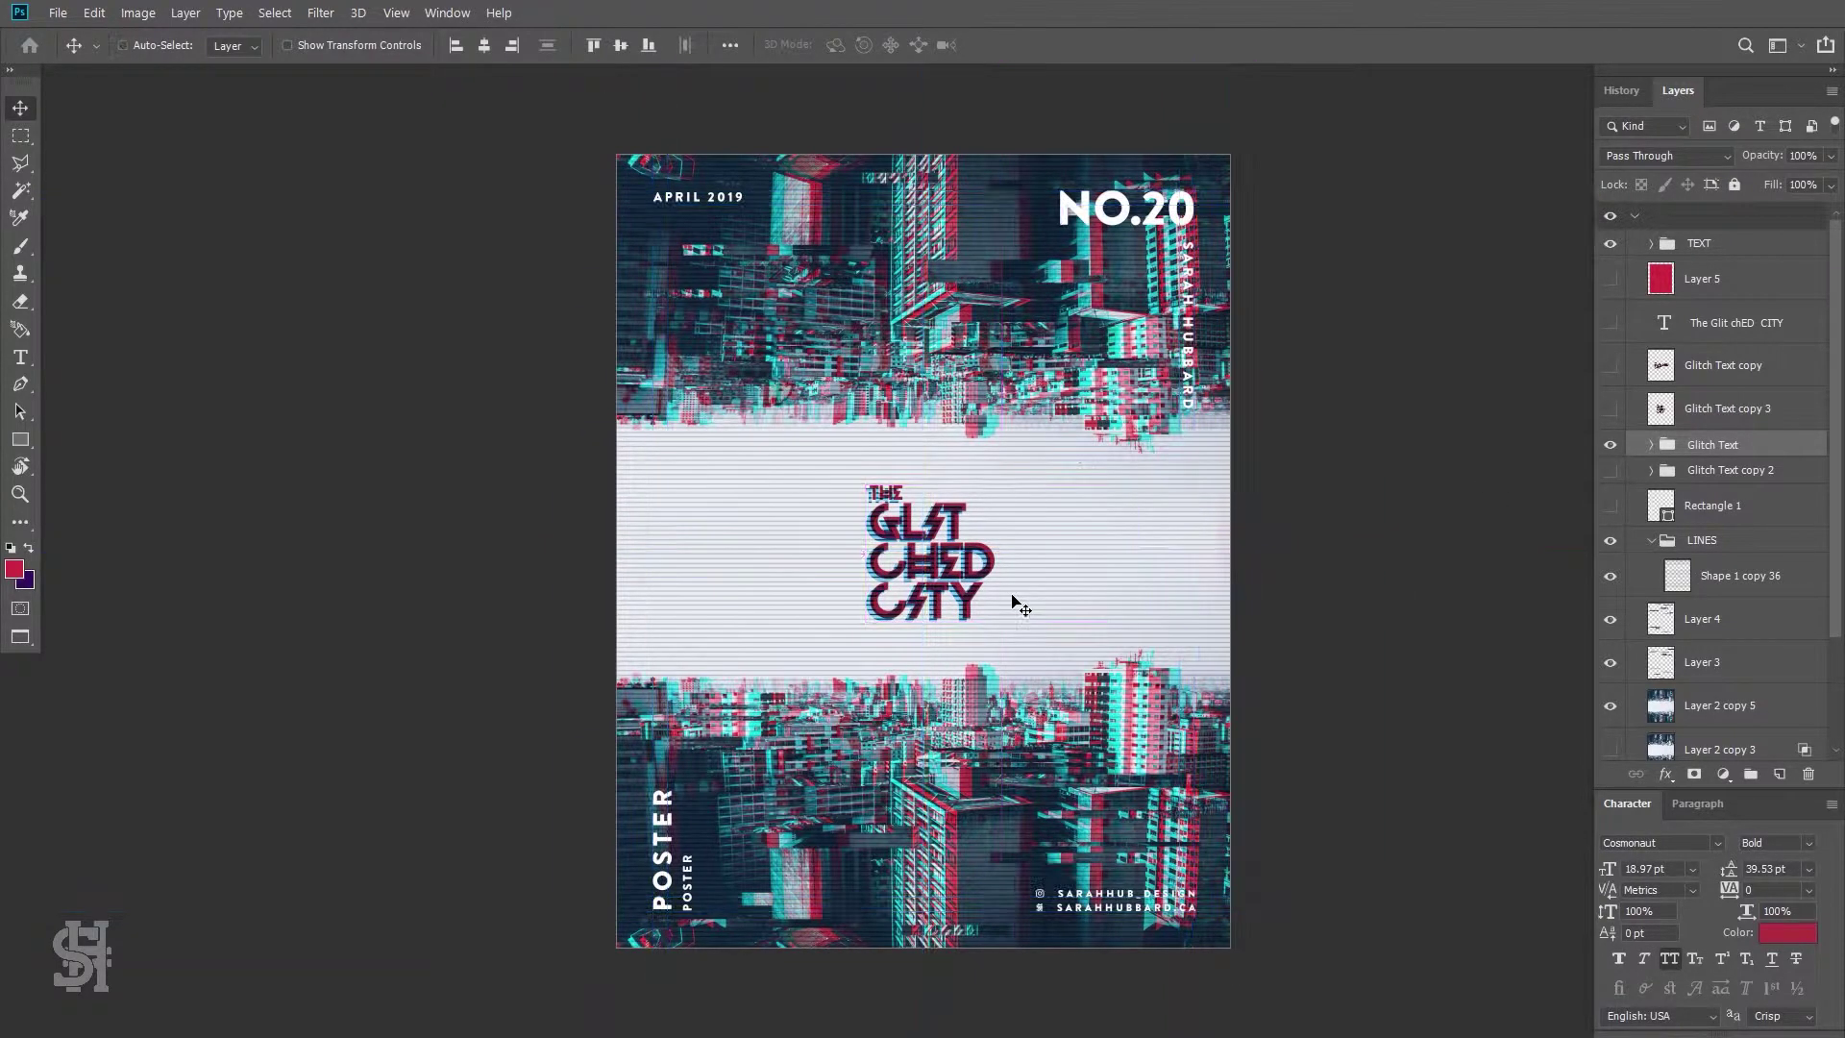
pyautogui.click(1611, 279)
pyautogui.scroll(1, 936, 597)
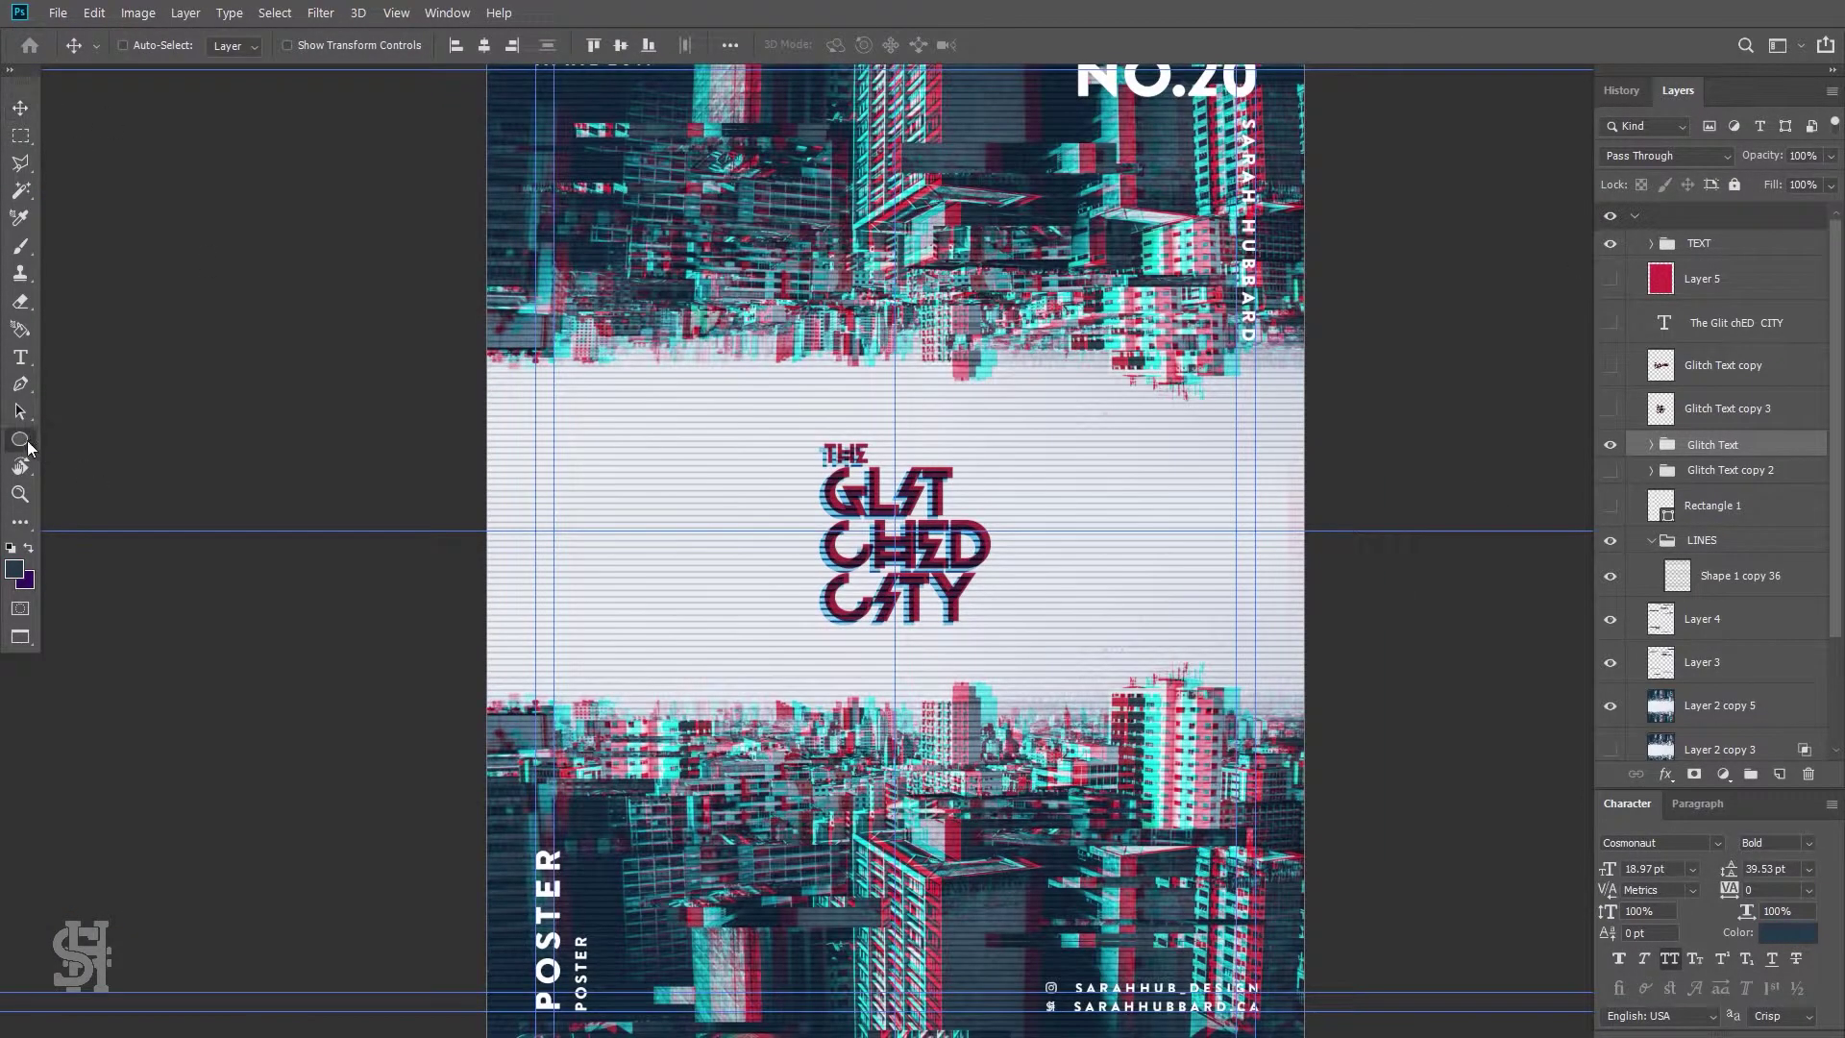
# Draw a no-fill circle ring around the title and nudge the title inside it
pyautogui.moveTo(802, 392); pyautogui.dragTo(771, 407)
pyautogui.click(1323, 526)
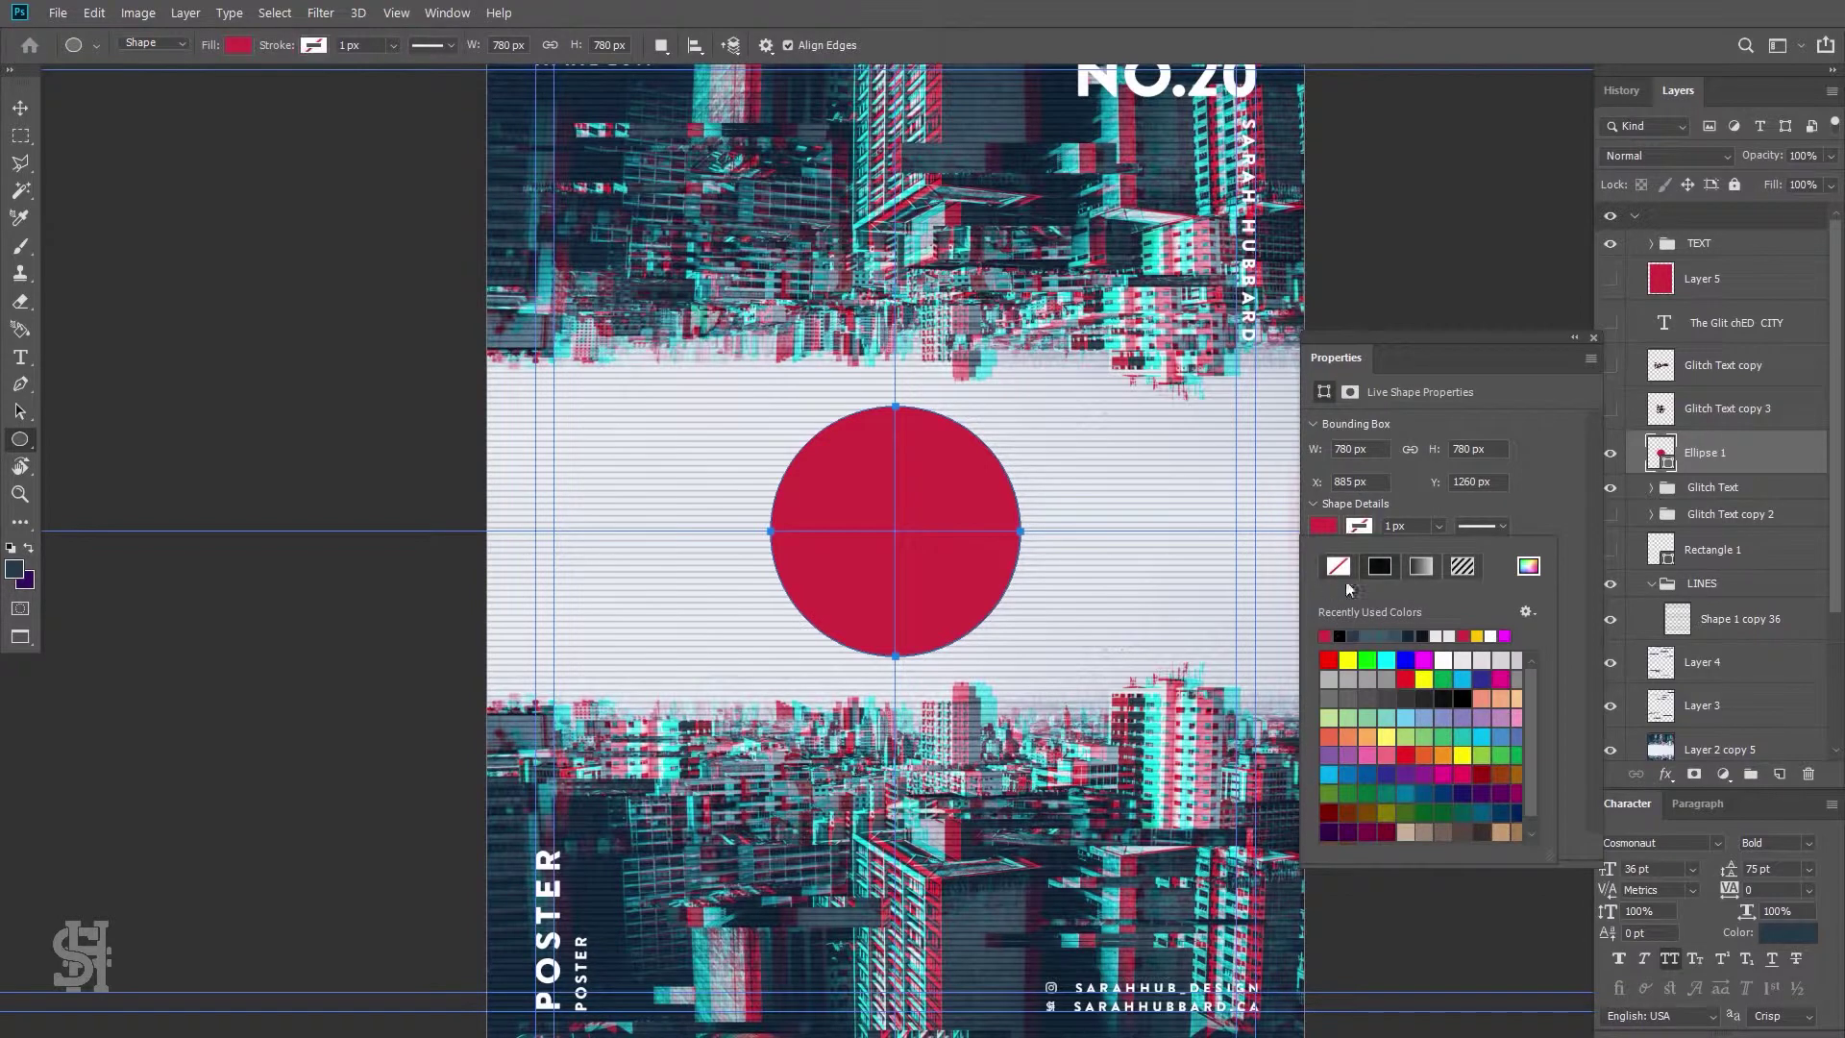
pyautogui.click(1340, 569)
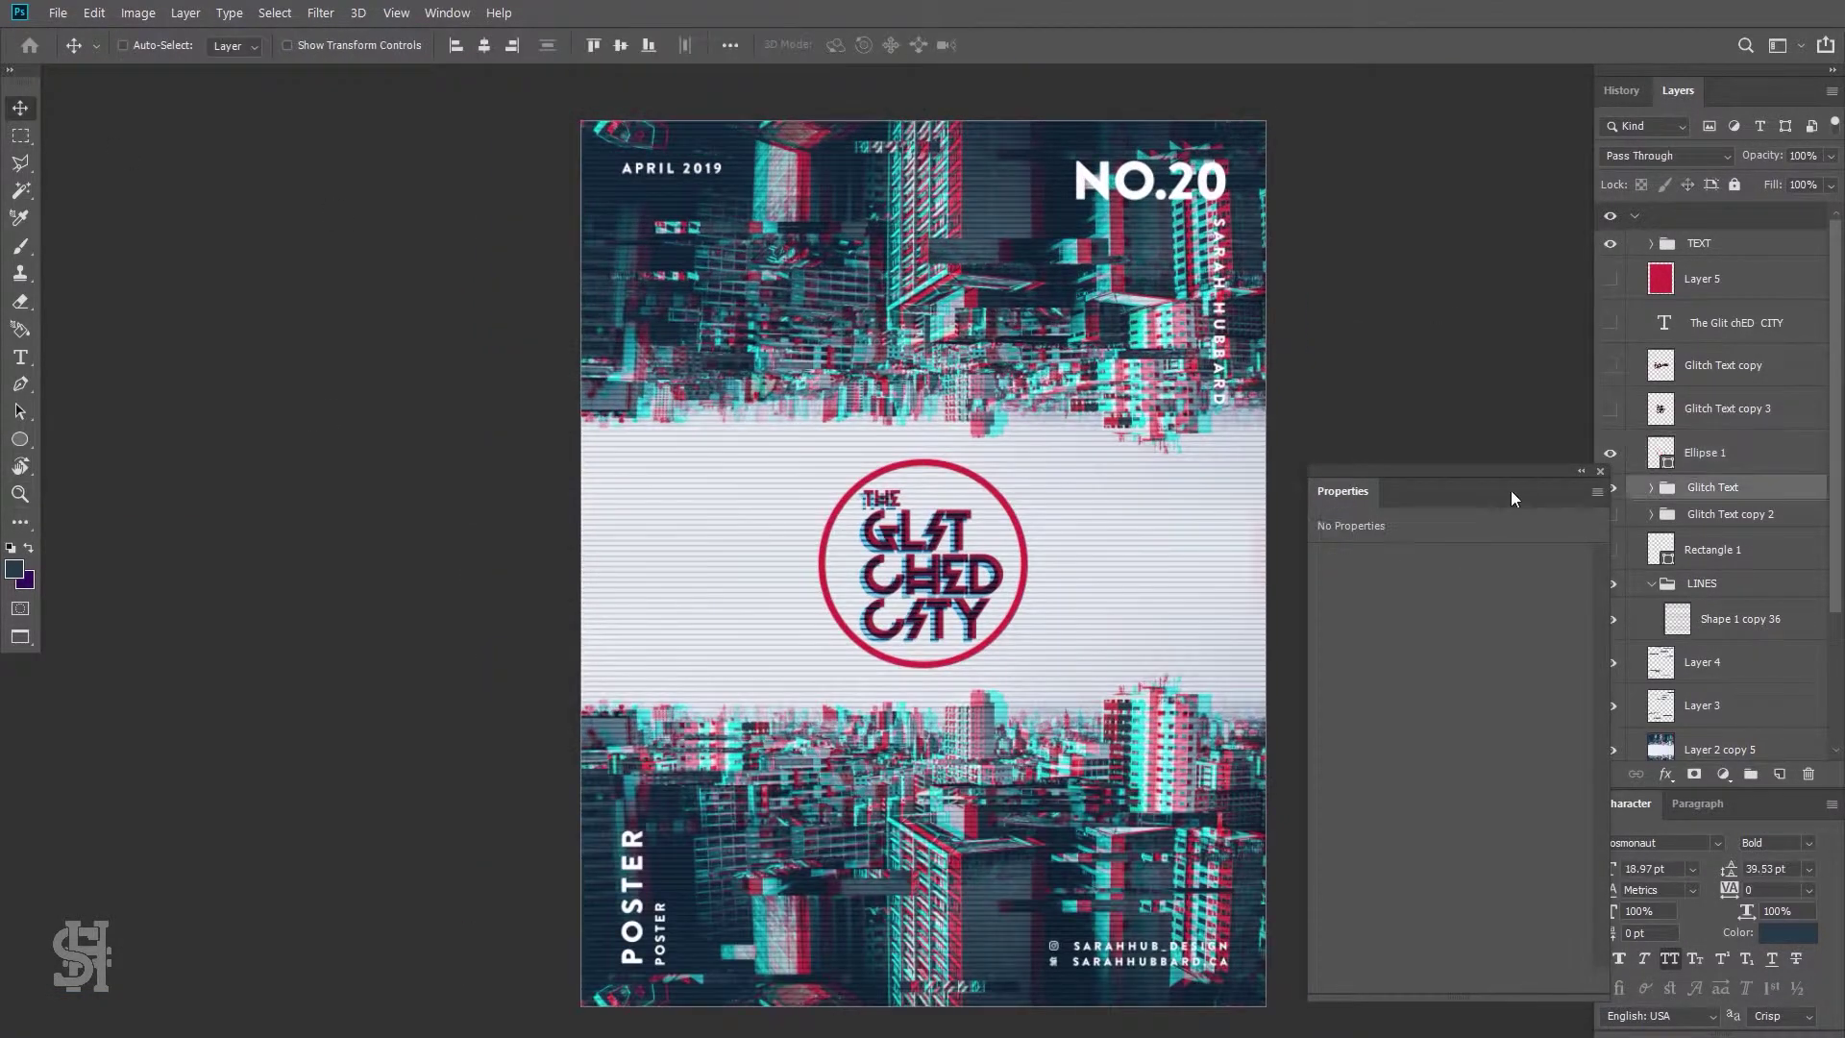
pyautogui.hotkey('ctrl', 't')
pyautogui.moveTo(1005, 565); pyautogui.dragTo(1011, 565)
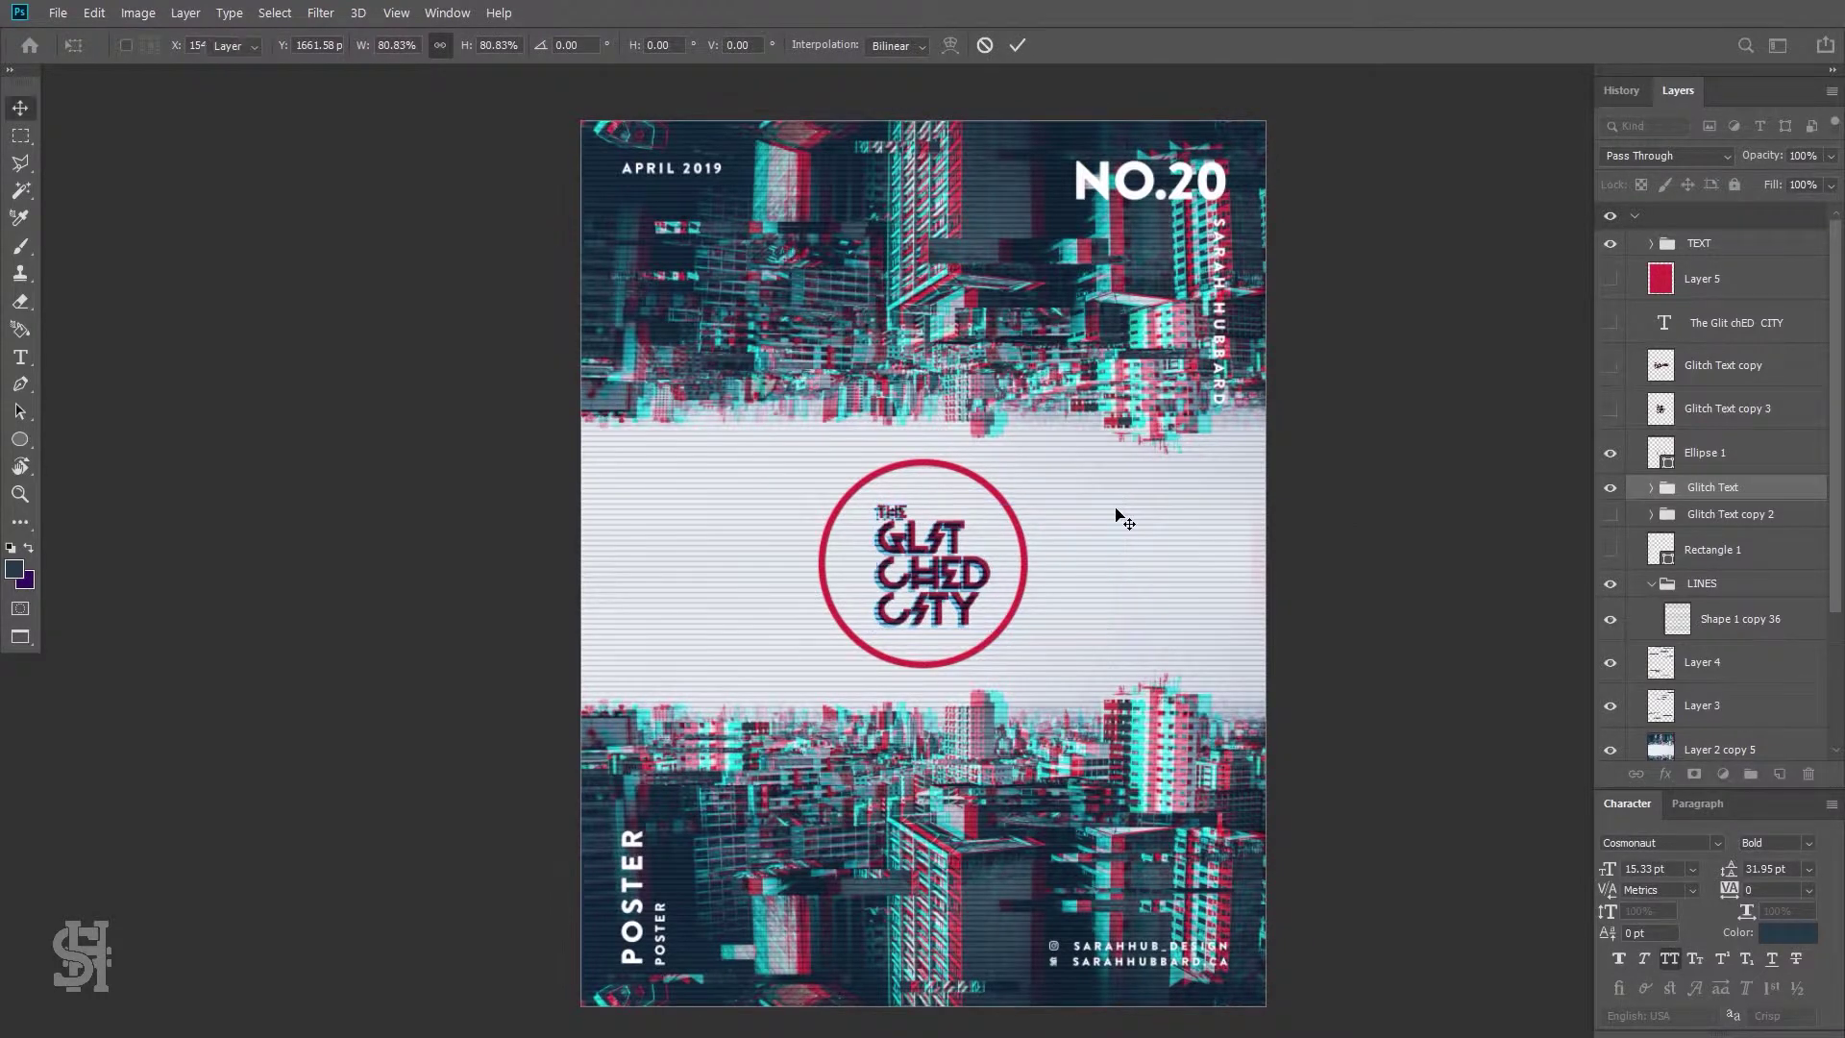
pyautogui.press('Return')
# Show the hidden title text layer and duplicate the ring with a dark stroke
pyautogui.click(1651, 487)
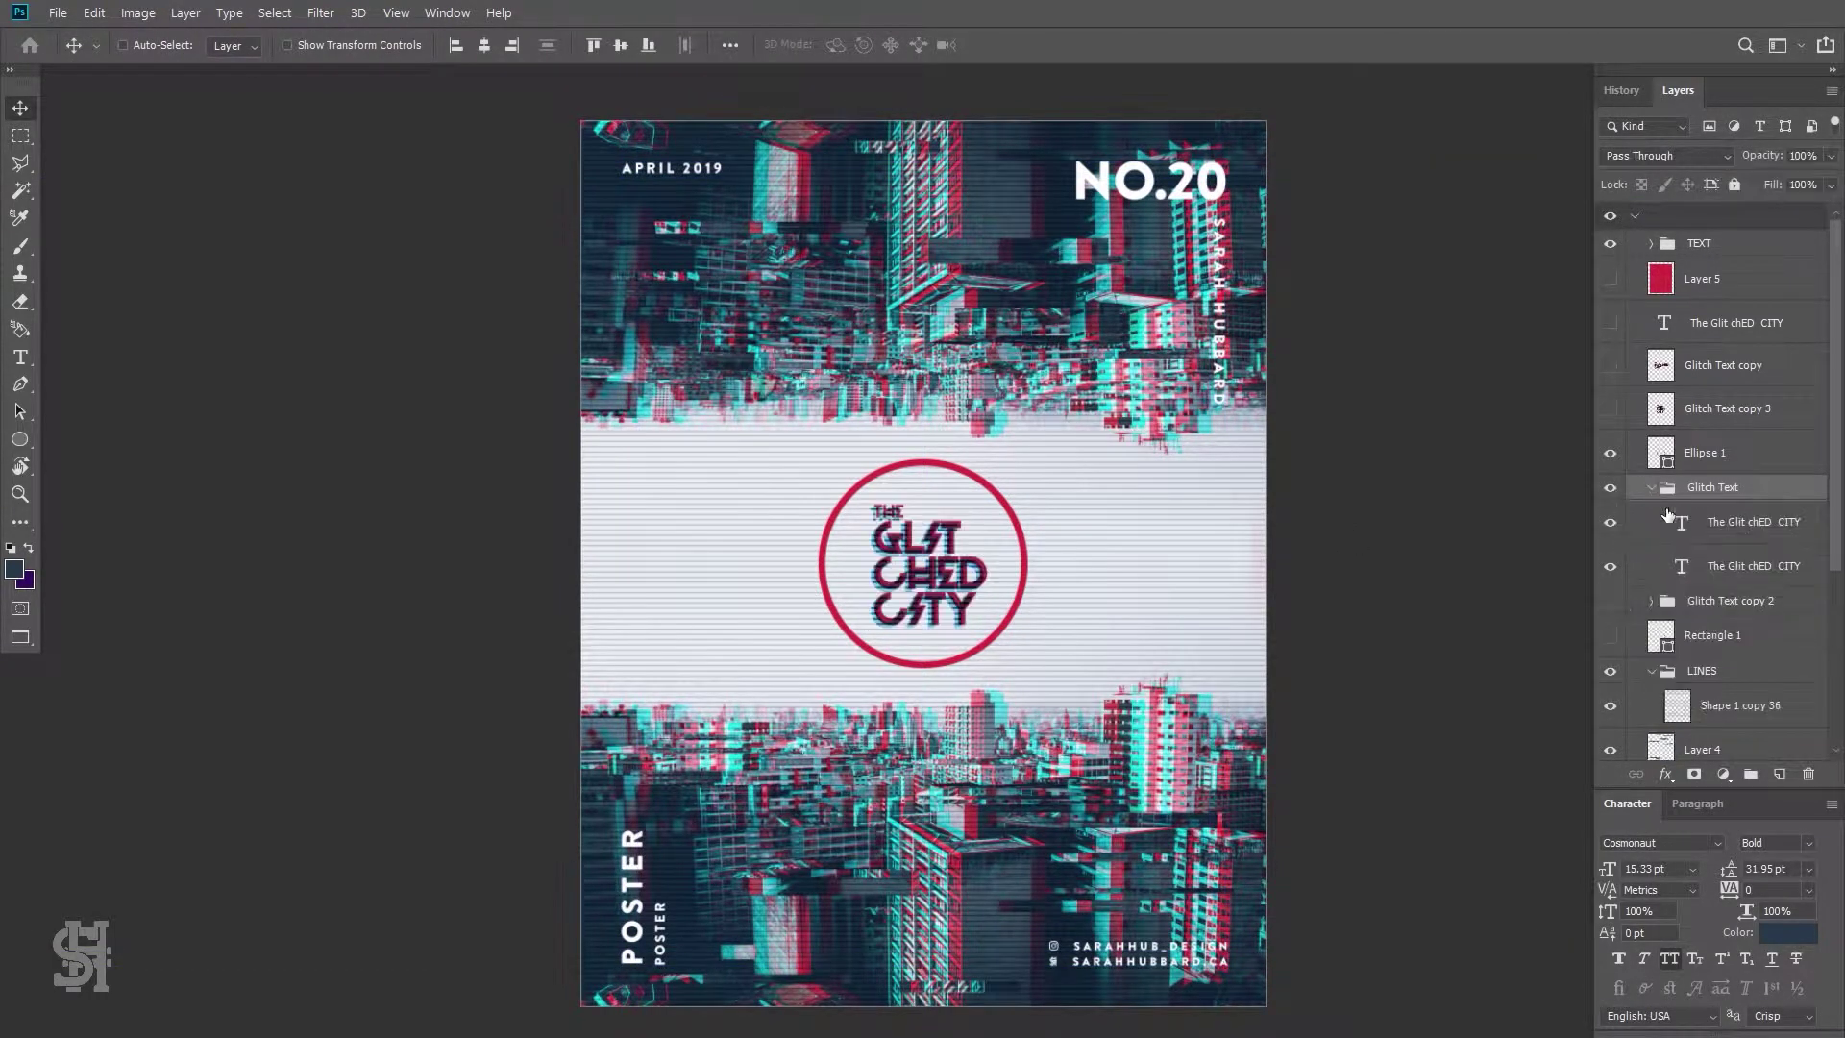
pyautogui.click(1610, 521)
pyautogui.click(1720, 452)
pyautogui.hotkey('ctrl', 'j')
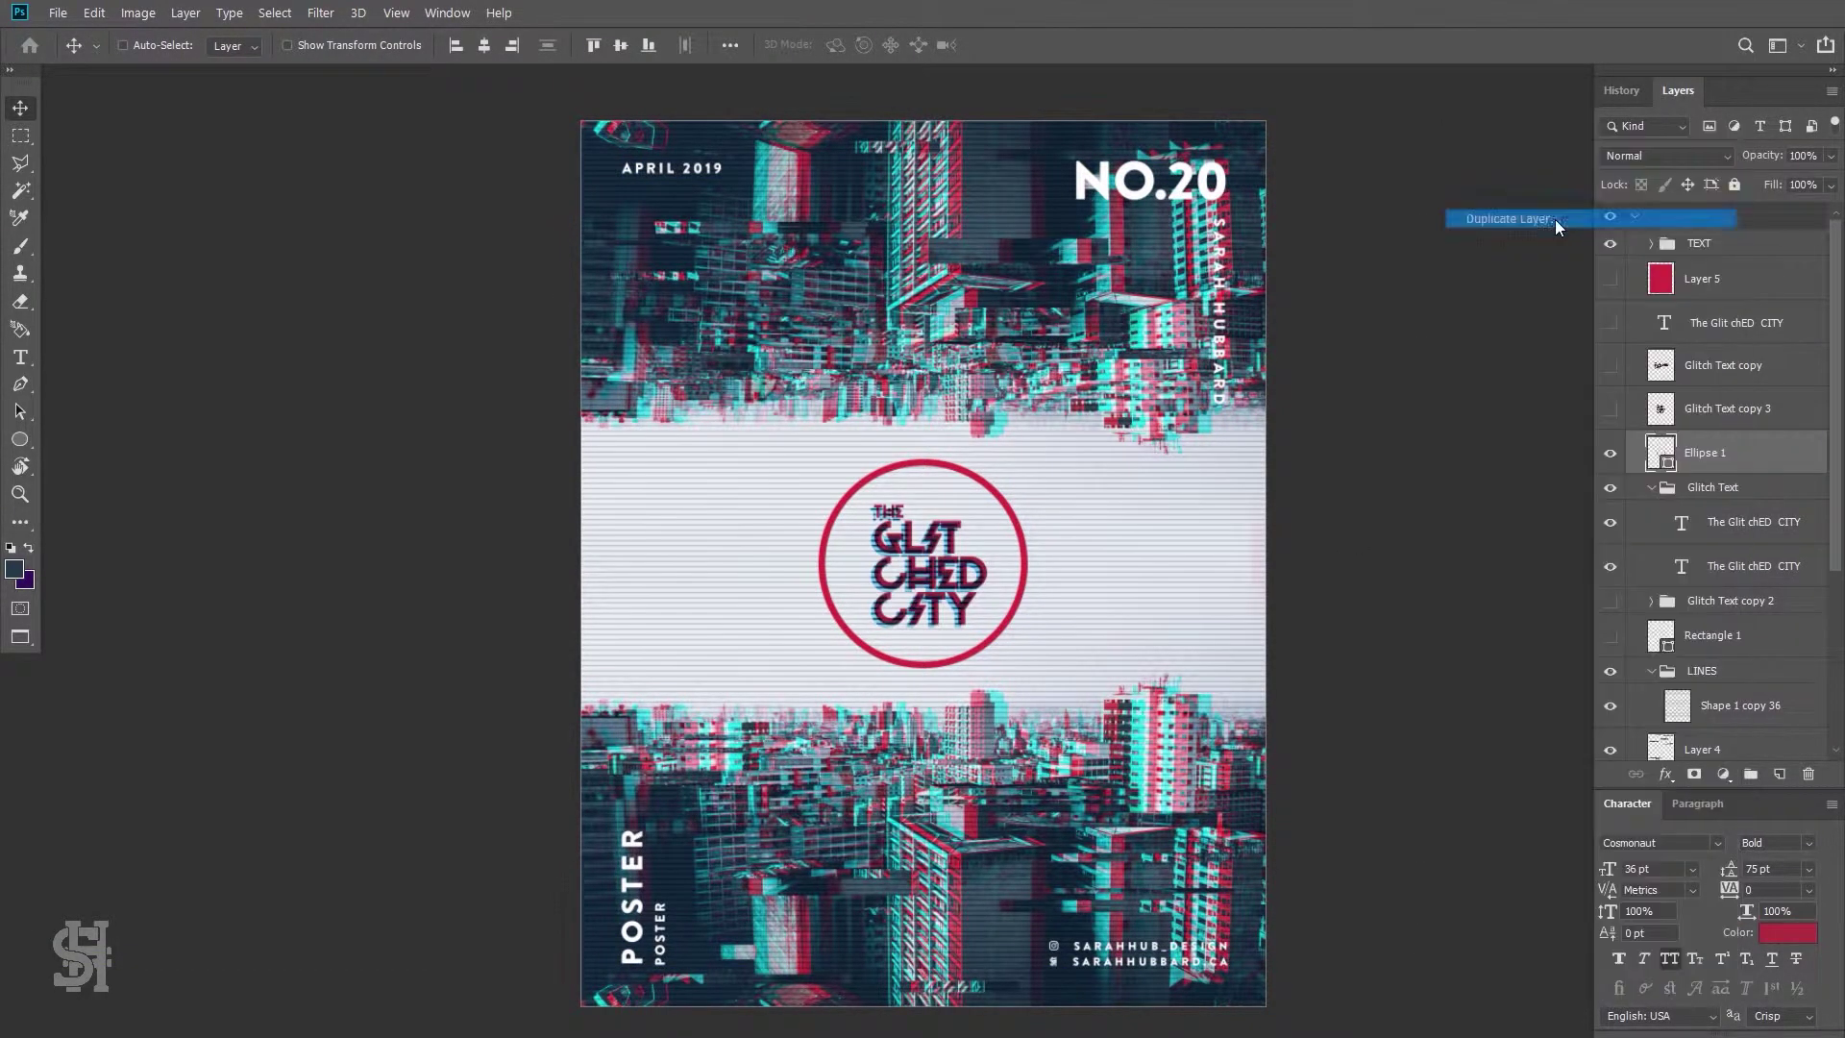
pyautogui.click(446, 12)
pyautogui.click(467, 611)
pyautogui.click(1369, 650)
pyautogui.click(1353, 764)
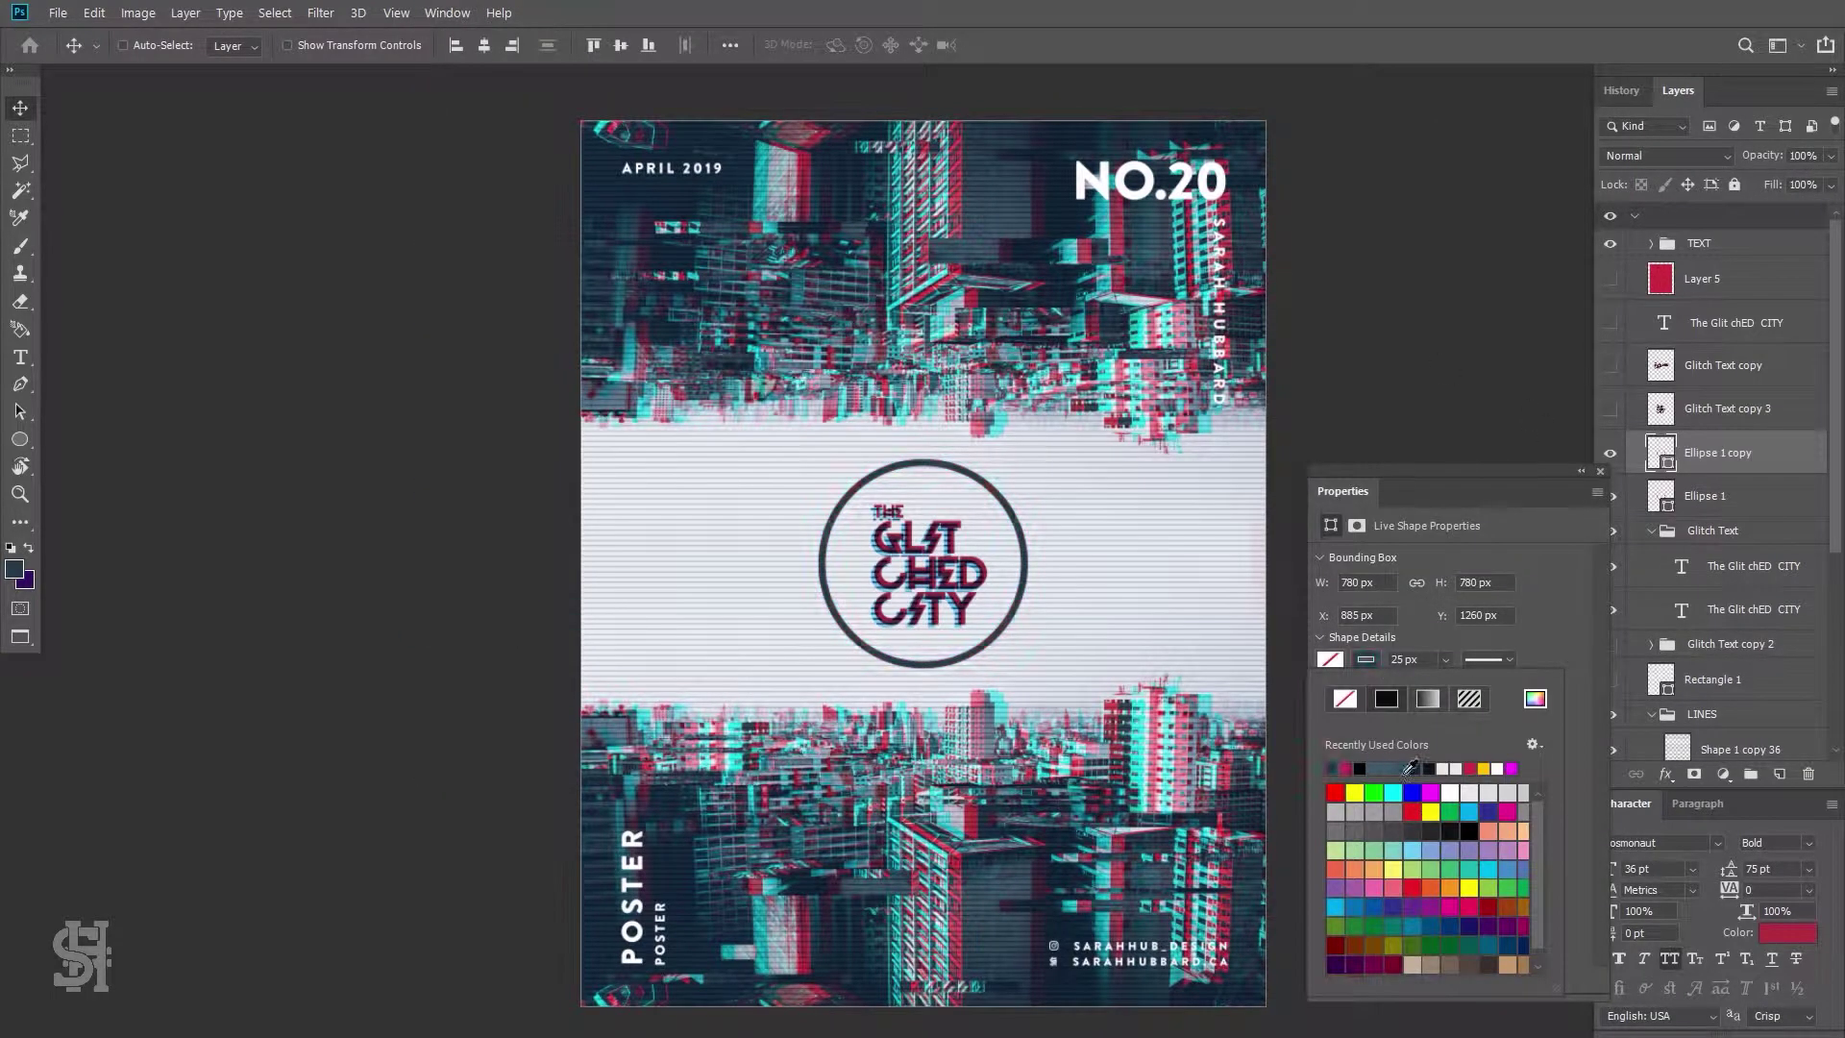
# Set the ring copy to Multiply, hide the rings, and return the second title layer to Normal
pyautogui.click(1666, 156)
pyautogui.click(1664, 240)
pyautogui.click(1666, 156)
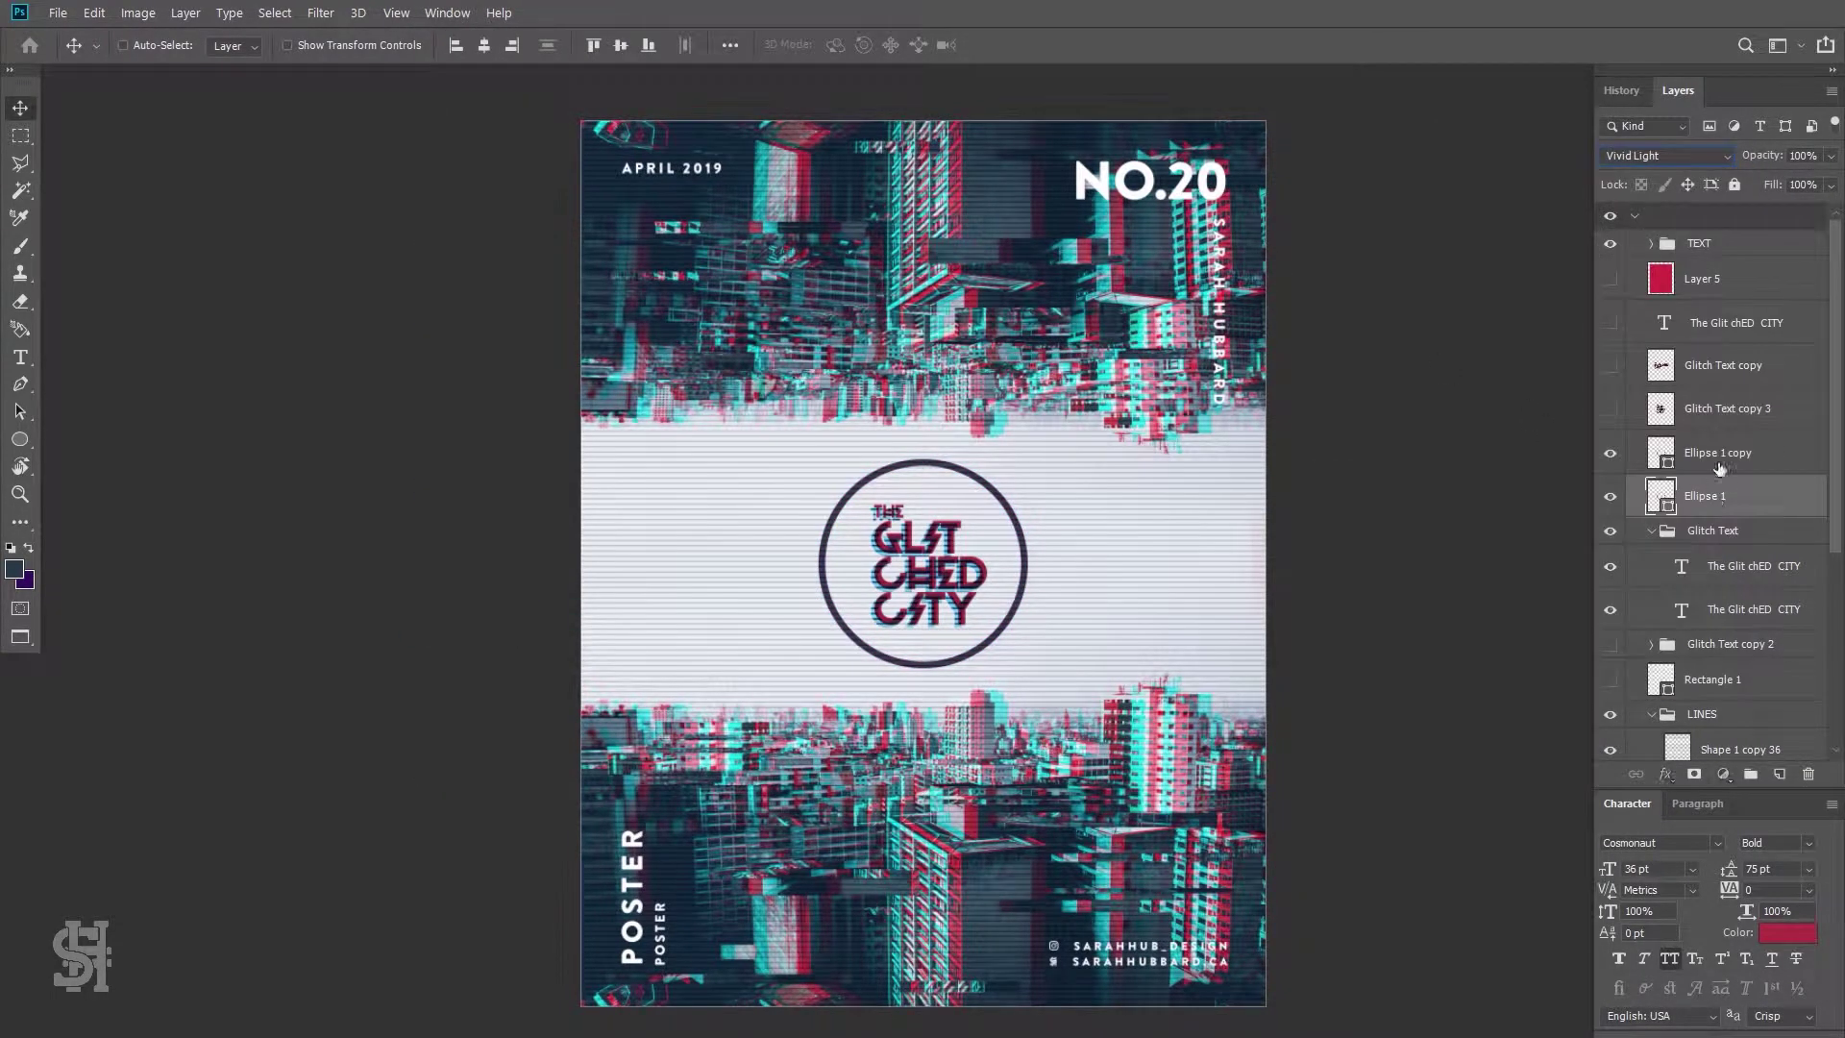
pyautogui.click(1665, 240)
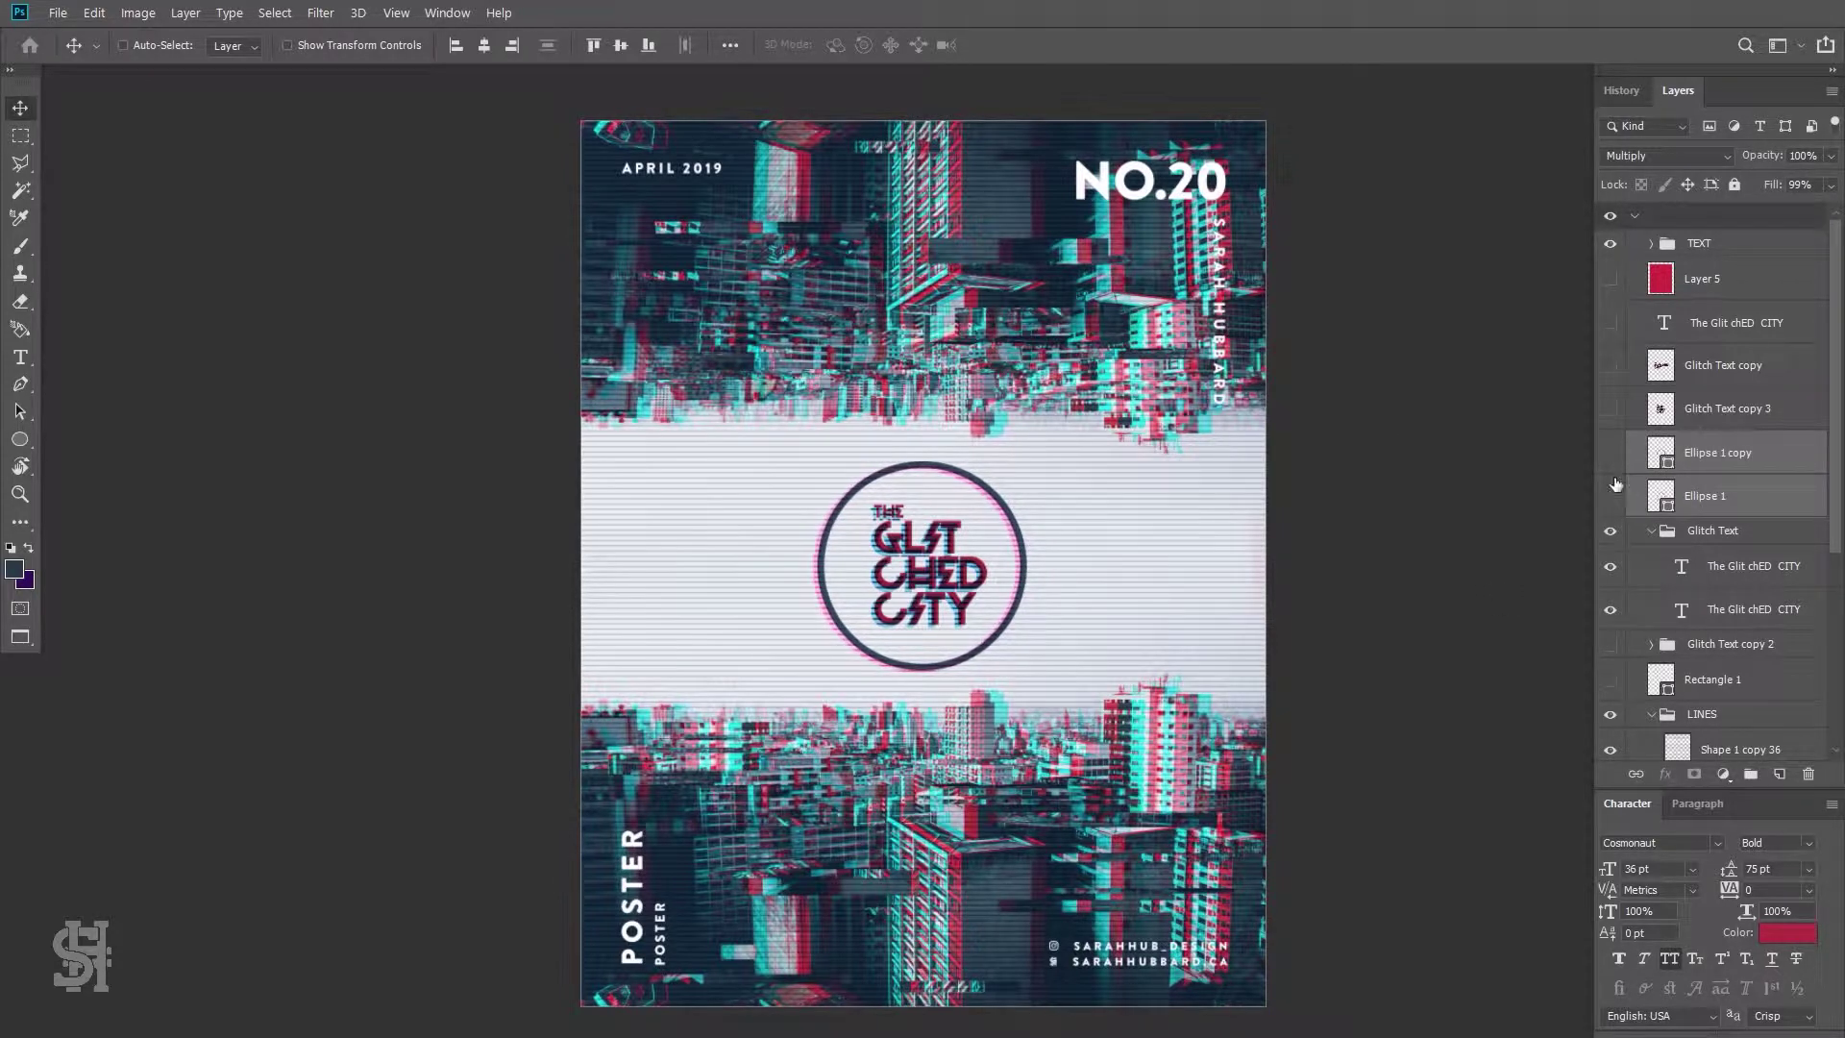
pyautogui.click(1739, 566)
pyautogui.click(1610, 566)
pyautogui.click(1739, 609)
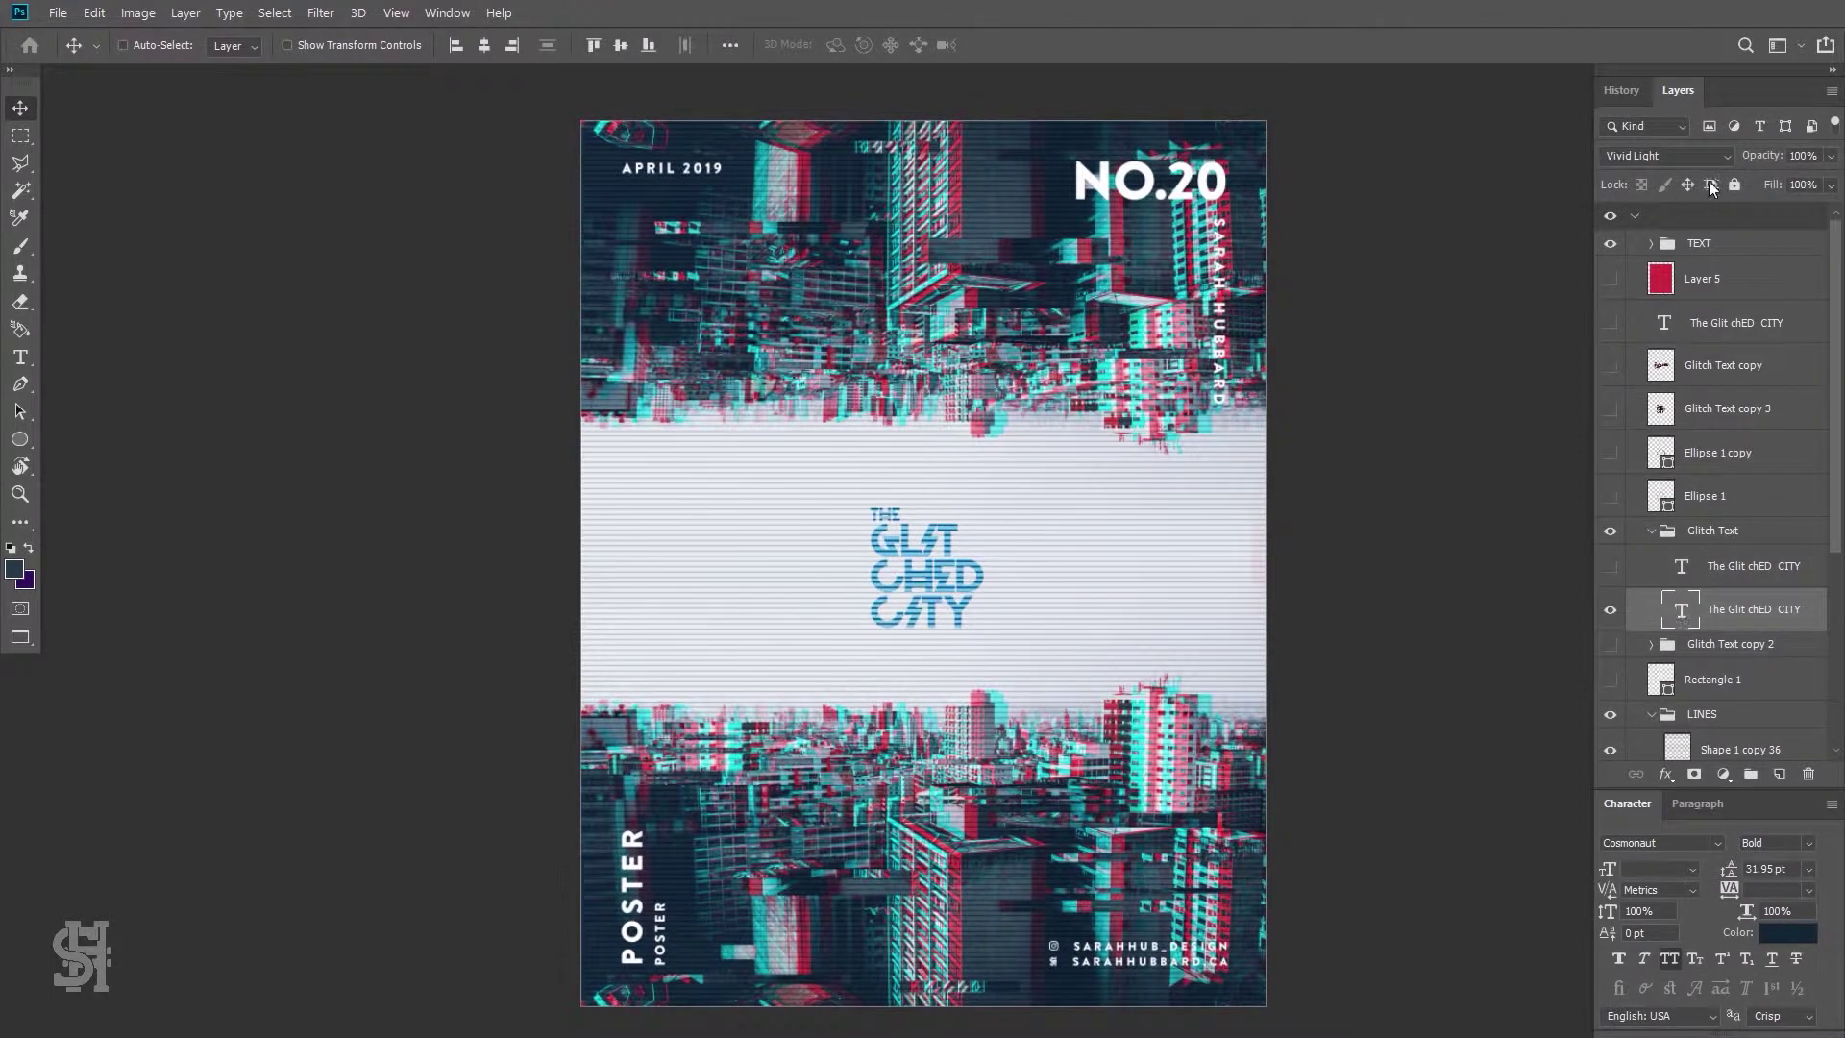
pyautogui.click(1672, 155)
pyautogui.click(1683, 176)
# Recolour the title text dark navy and show both ring layers
pyautogui.doubleClick(919, 578)
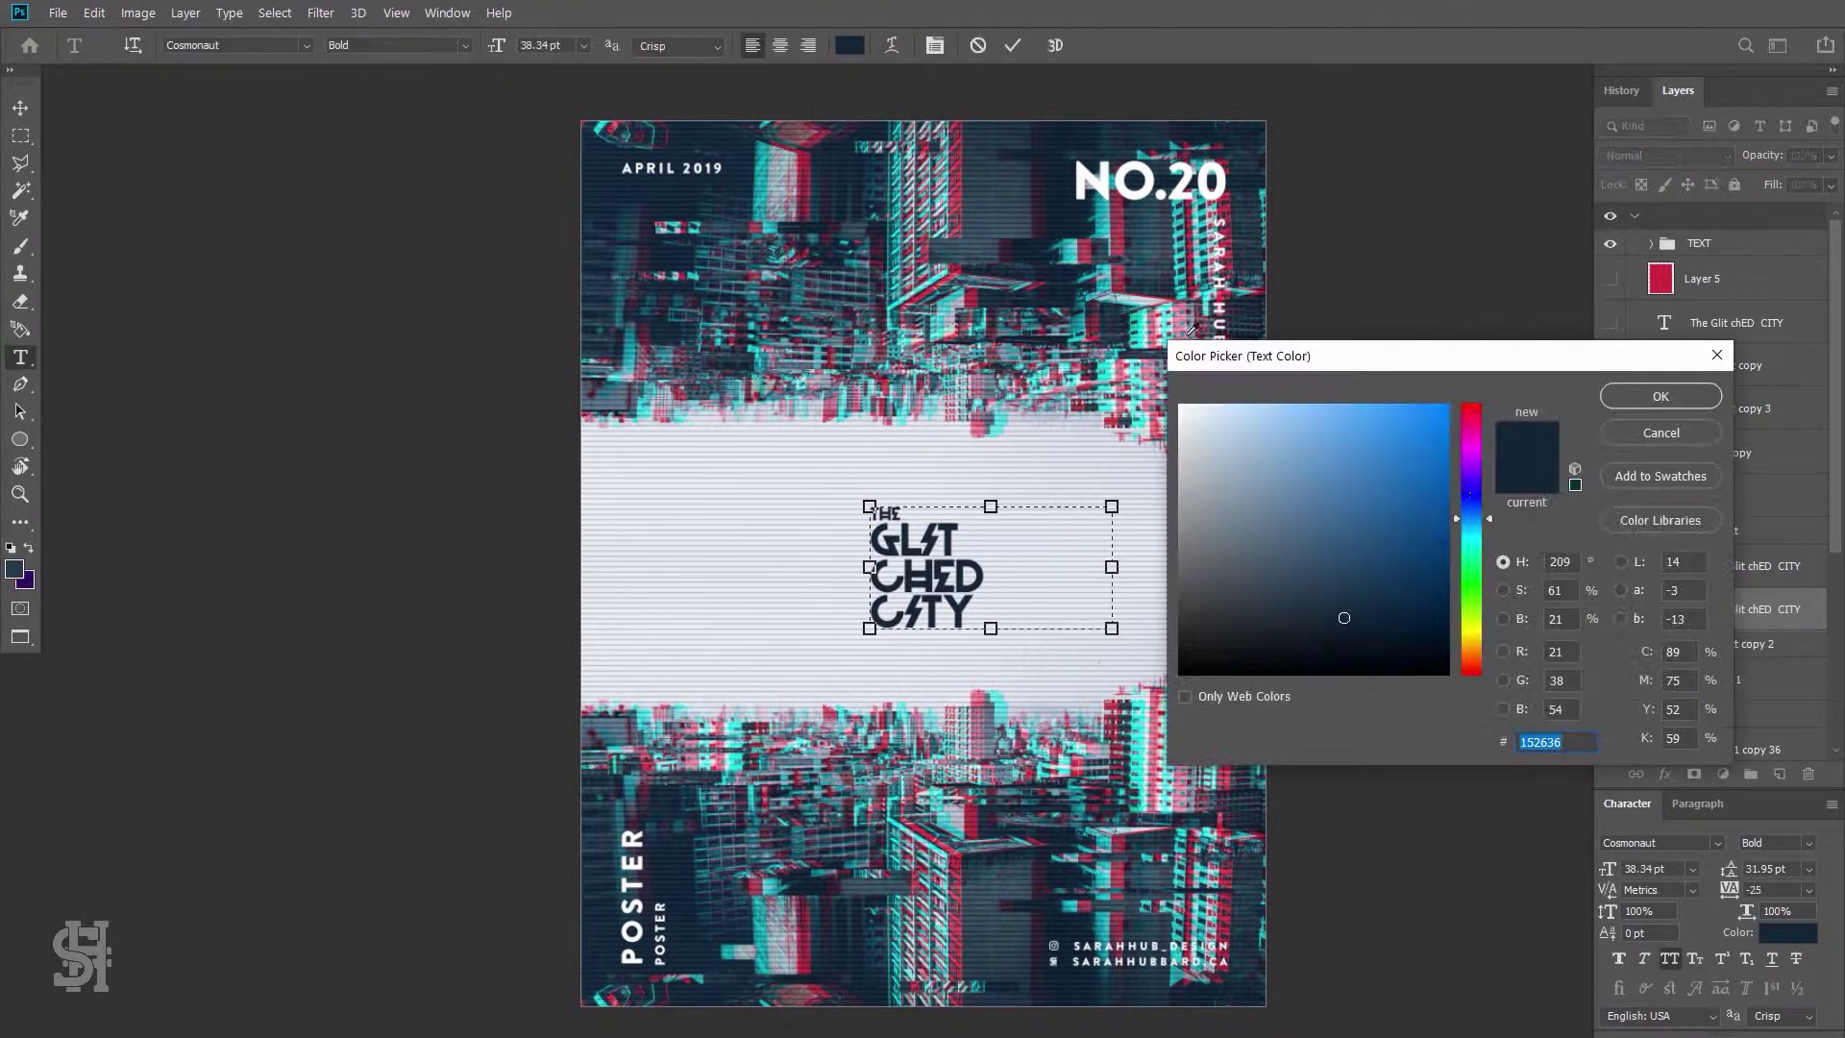
pyautogui.click(1667, 156)
pyautogui.click(1653, 486)
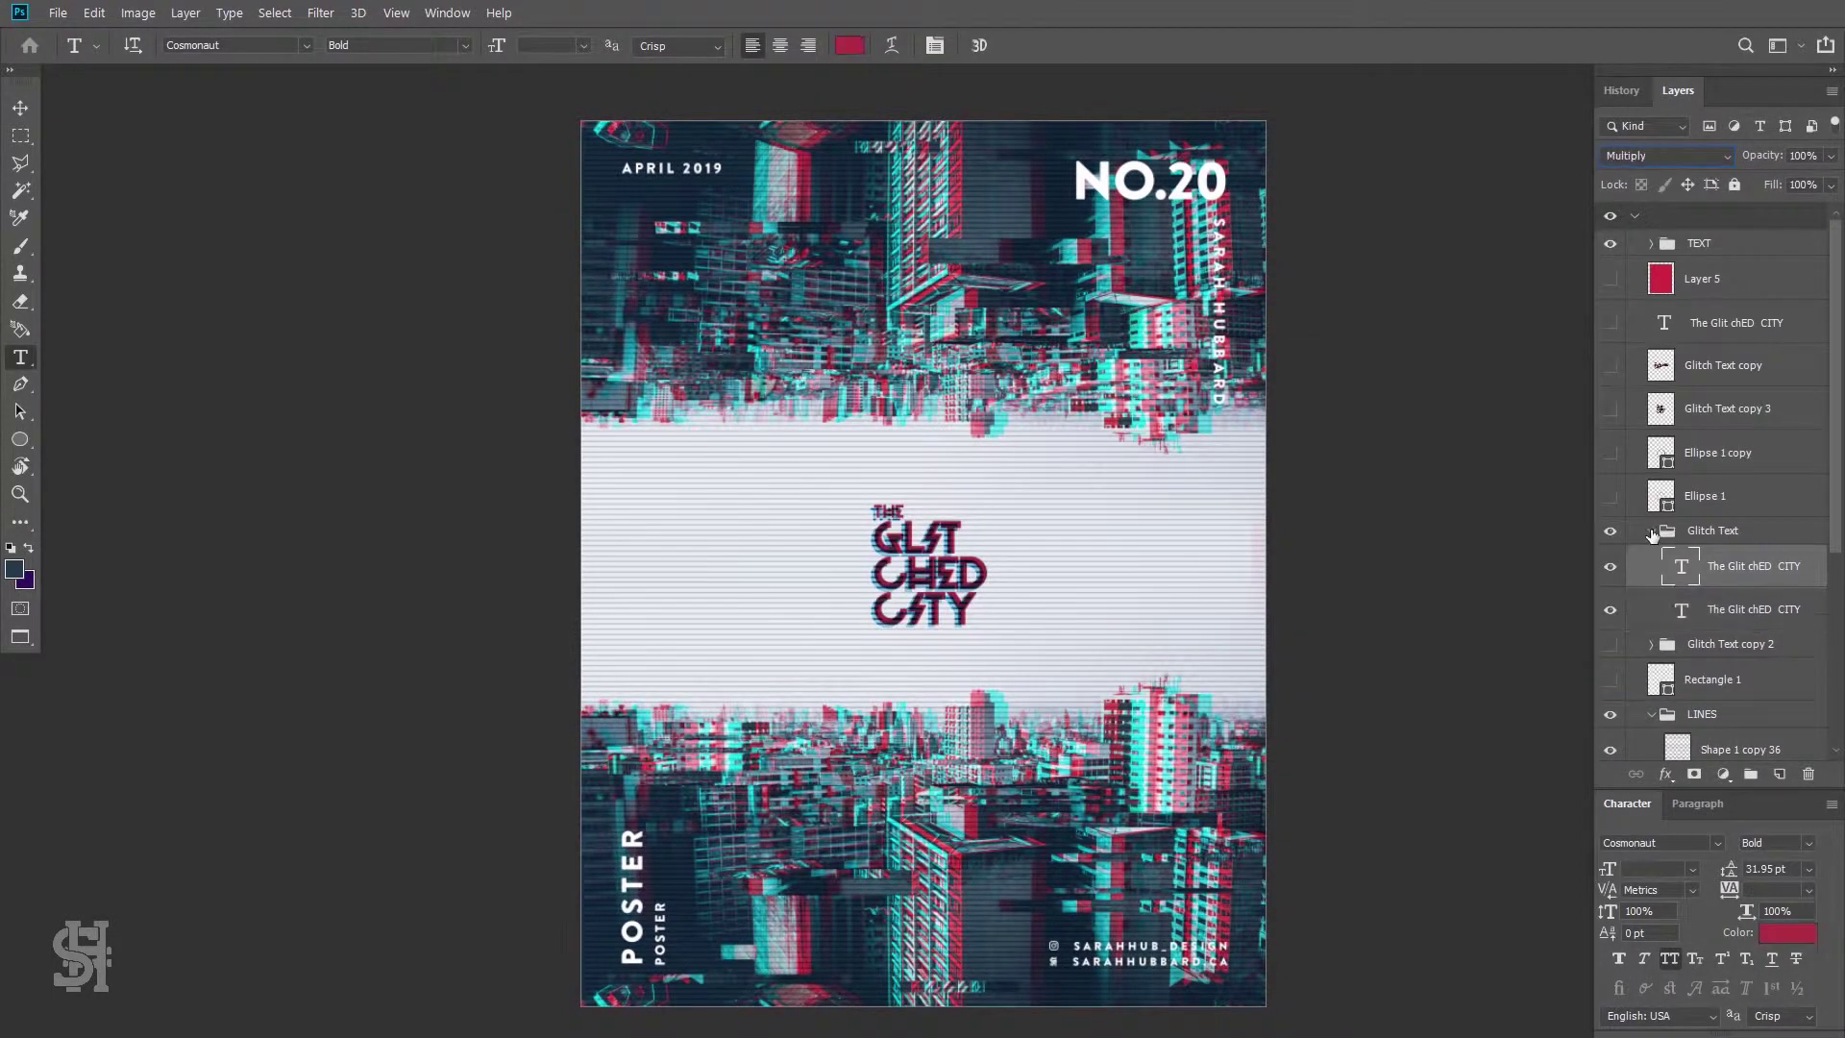
pyautogui.click(1651, 530)
pyautogui.click(1610, 496)
pyautogui.click(1610, 452)
pyautogui.click(1701, 460)
# Give the ring copy a dark navy stroke and move it below the original ring
pyautogui.click(447, 13)
pyautogui.click(471, 626)
pyautogui.click(1366, 660)
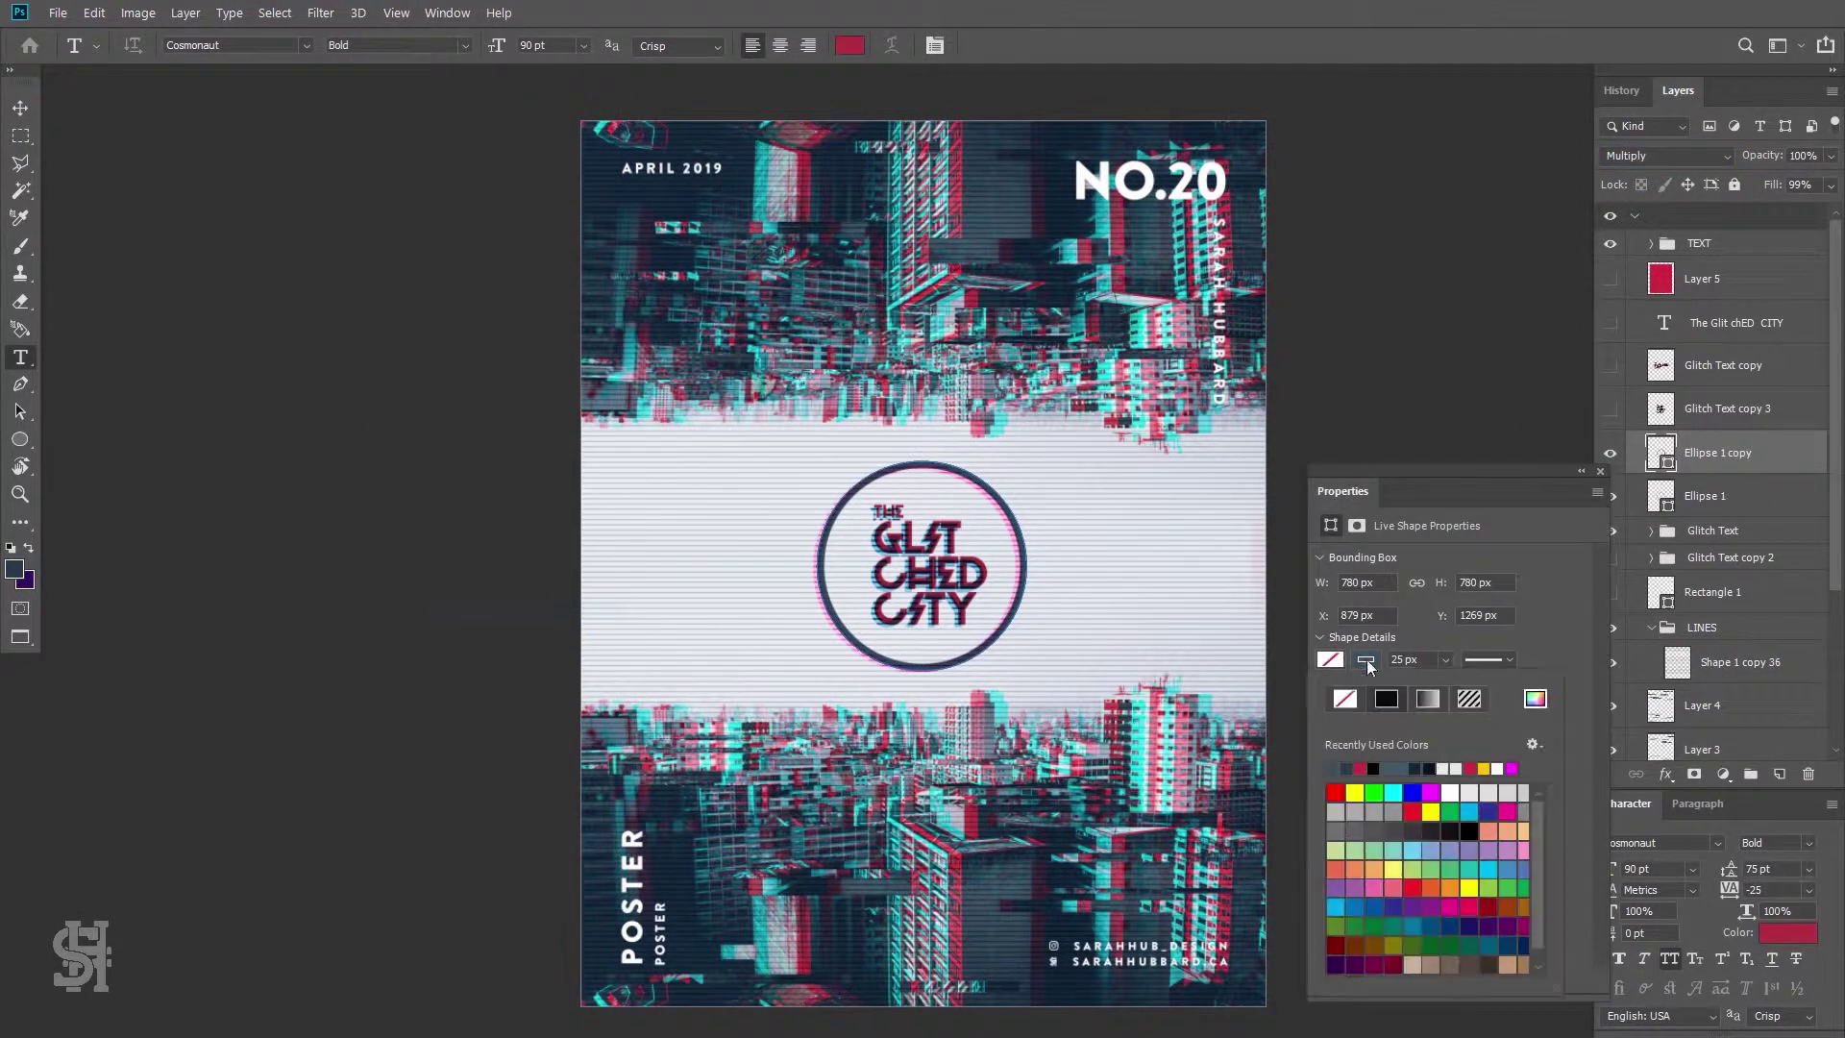
pyautogui.click(1535, 698)
pyautogui.click(1647, 395)
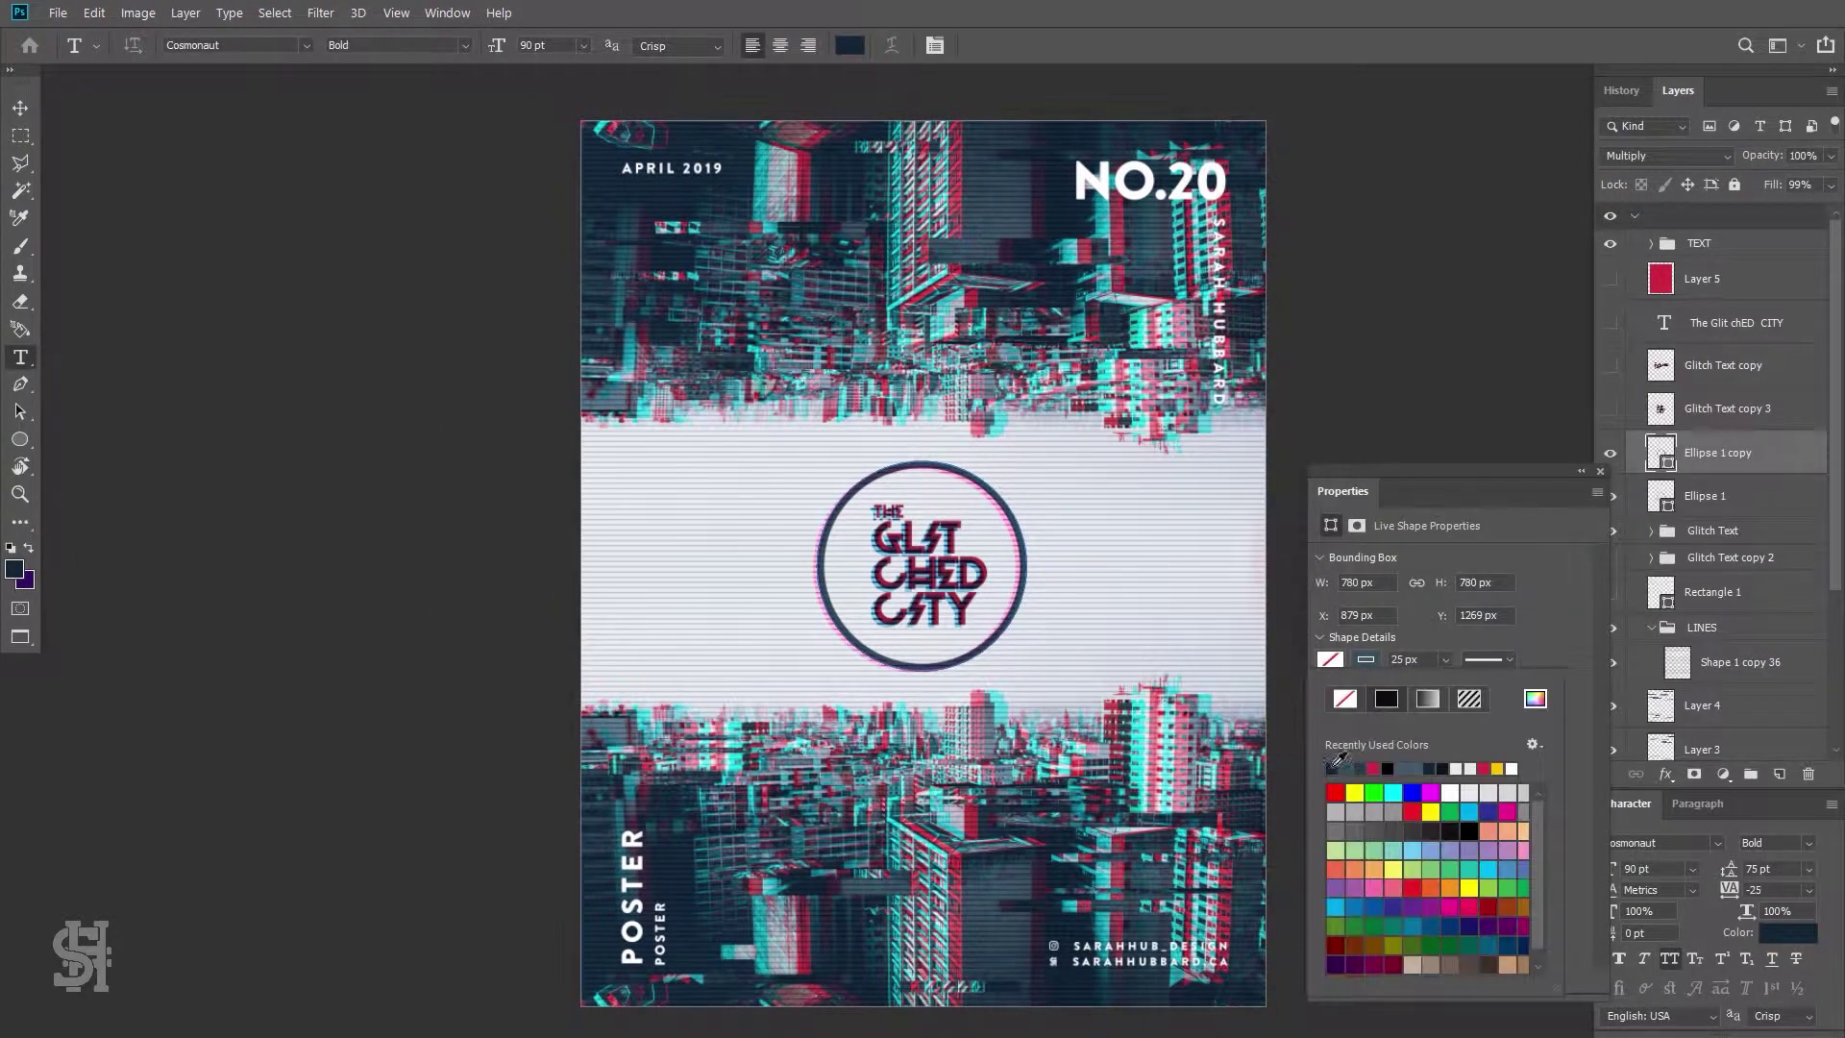
pyautogui.click(1600, 470)
pyautogui.press('v')
pyautogui.moveTo(1726, 475); pyautogui.dragTo(1727, 519)
# Try blend modes on the ring copy, settling on Vivid Light then Darker Color
pyautogui.click(1667, 156)
pyautogui.click(1730, 466)
pyautogui.click(1667, 155)
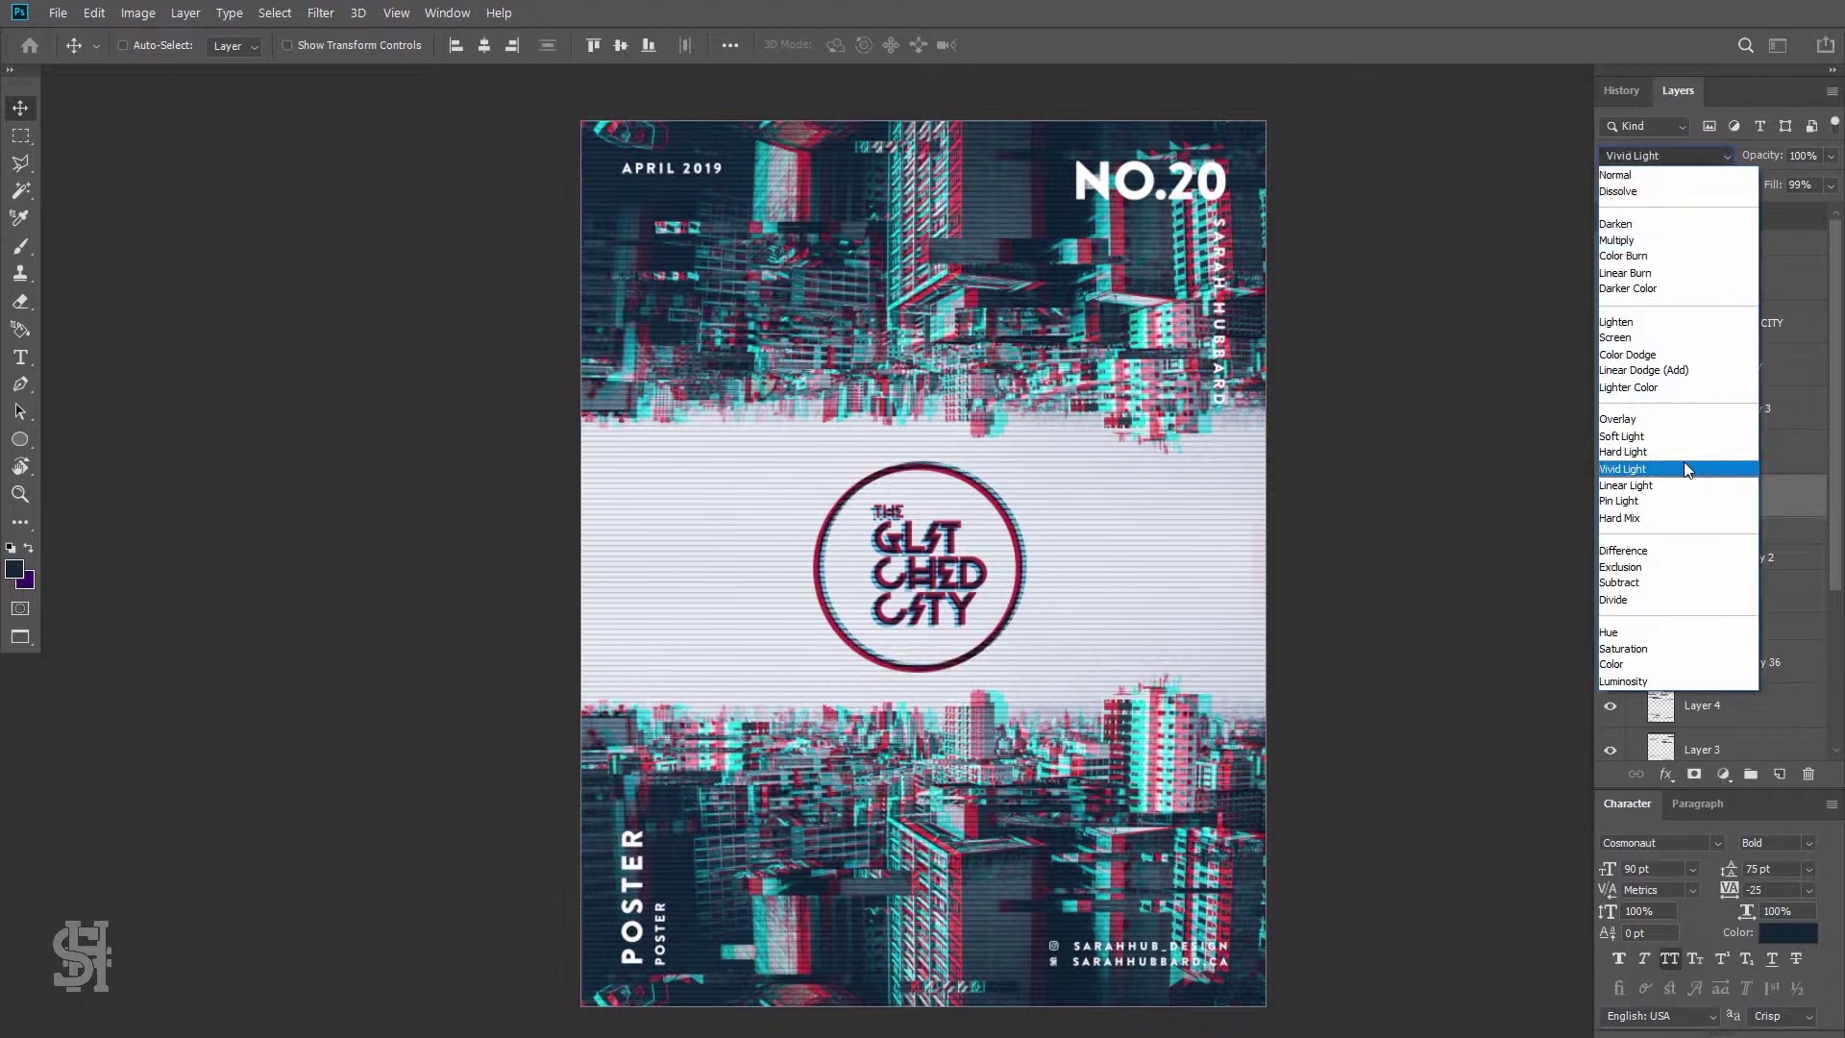
pyautogui.click(1740, 466)
pyautogui.hotkey('ctrl', ';')
pyautogui.hotkey('shift', '+')
pyautogui.hotkey('shift', '+')
pyautogui.hotkey('shift', '+')
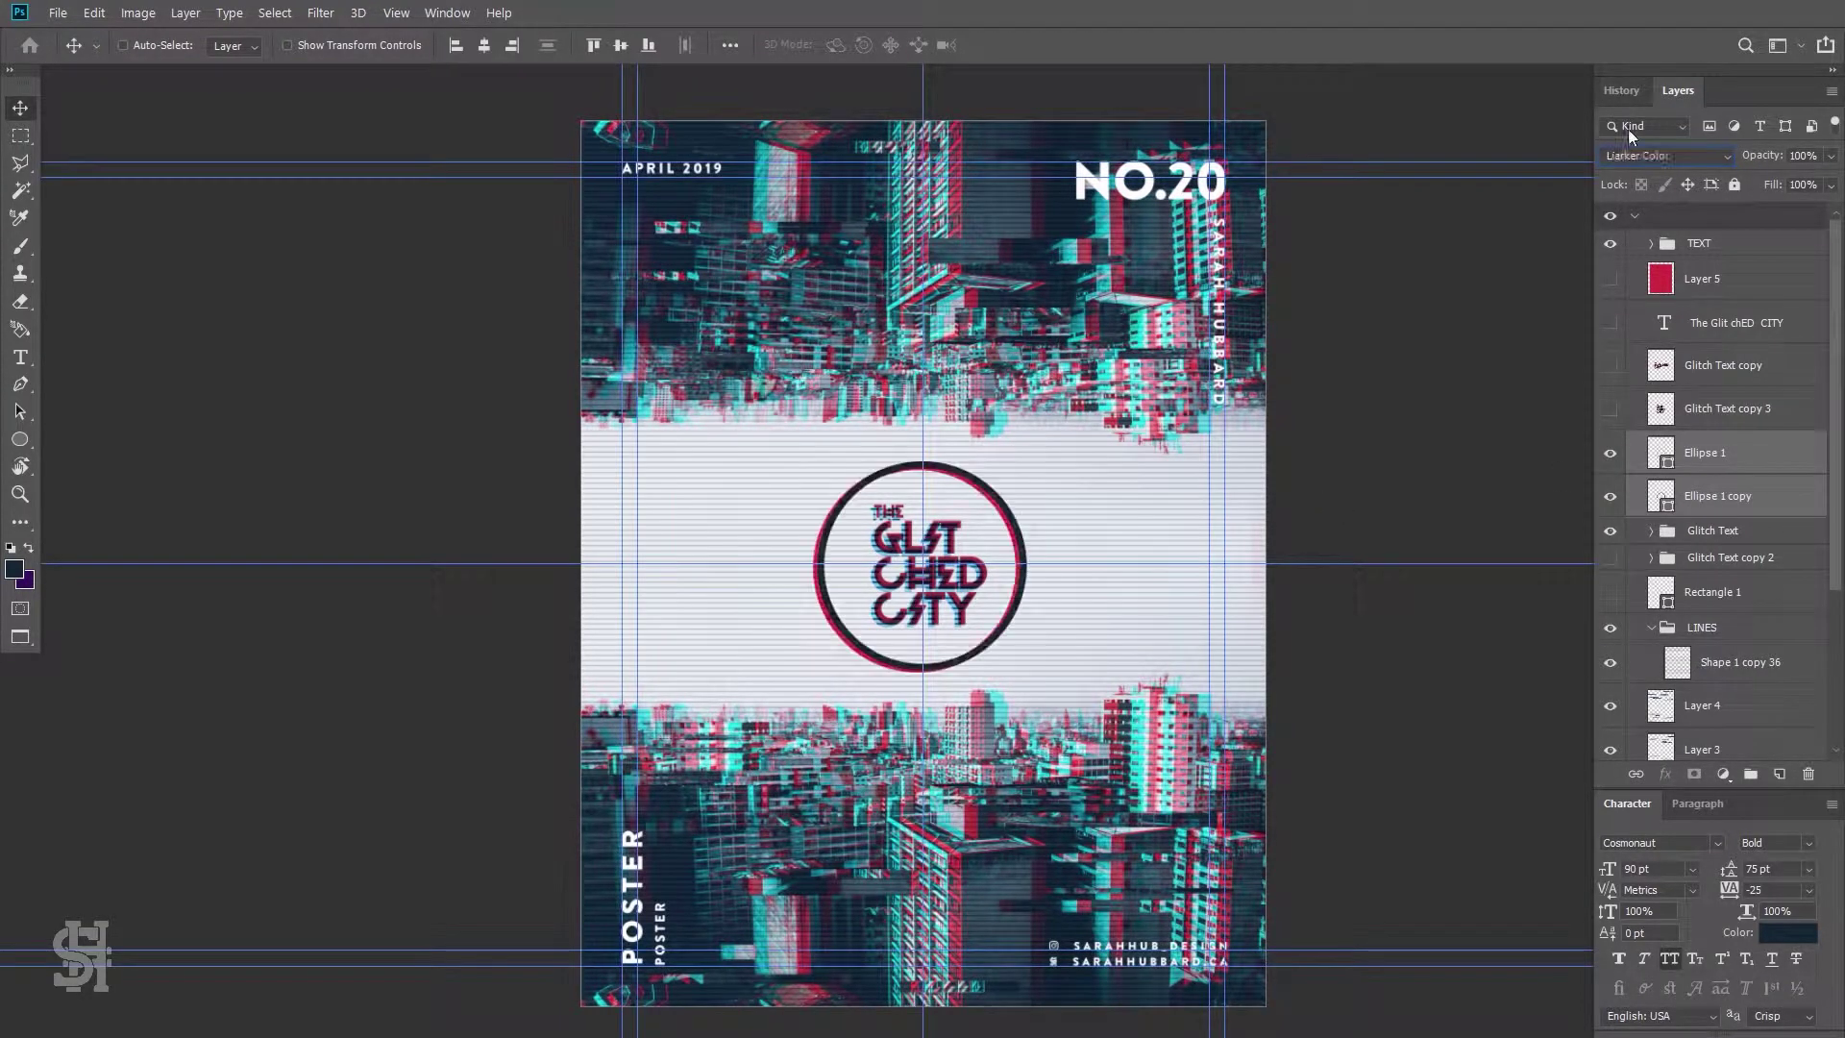
# Select the ring layers and Glitch Text group, then select the original ring layer
pyautogui.keyDown('ctrl'); pyautogui.click(1707, 502); pyautogui.keyUp('ctrl')
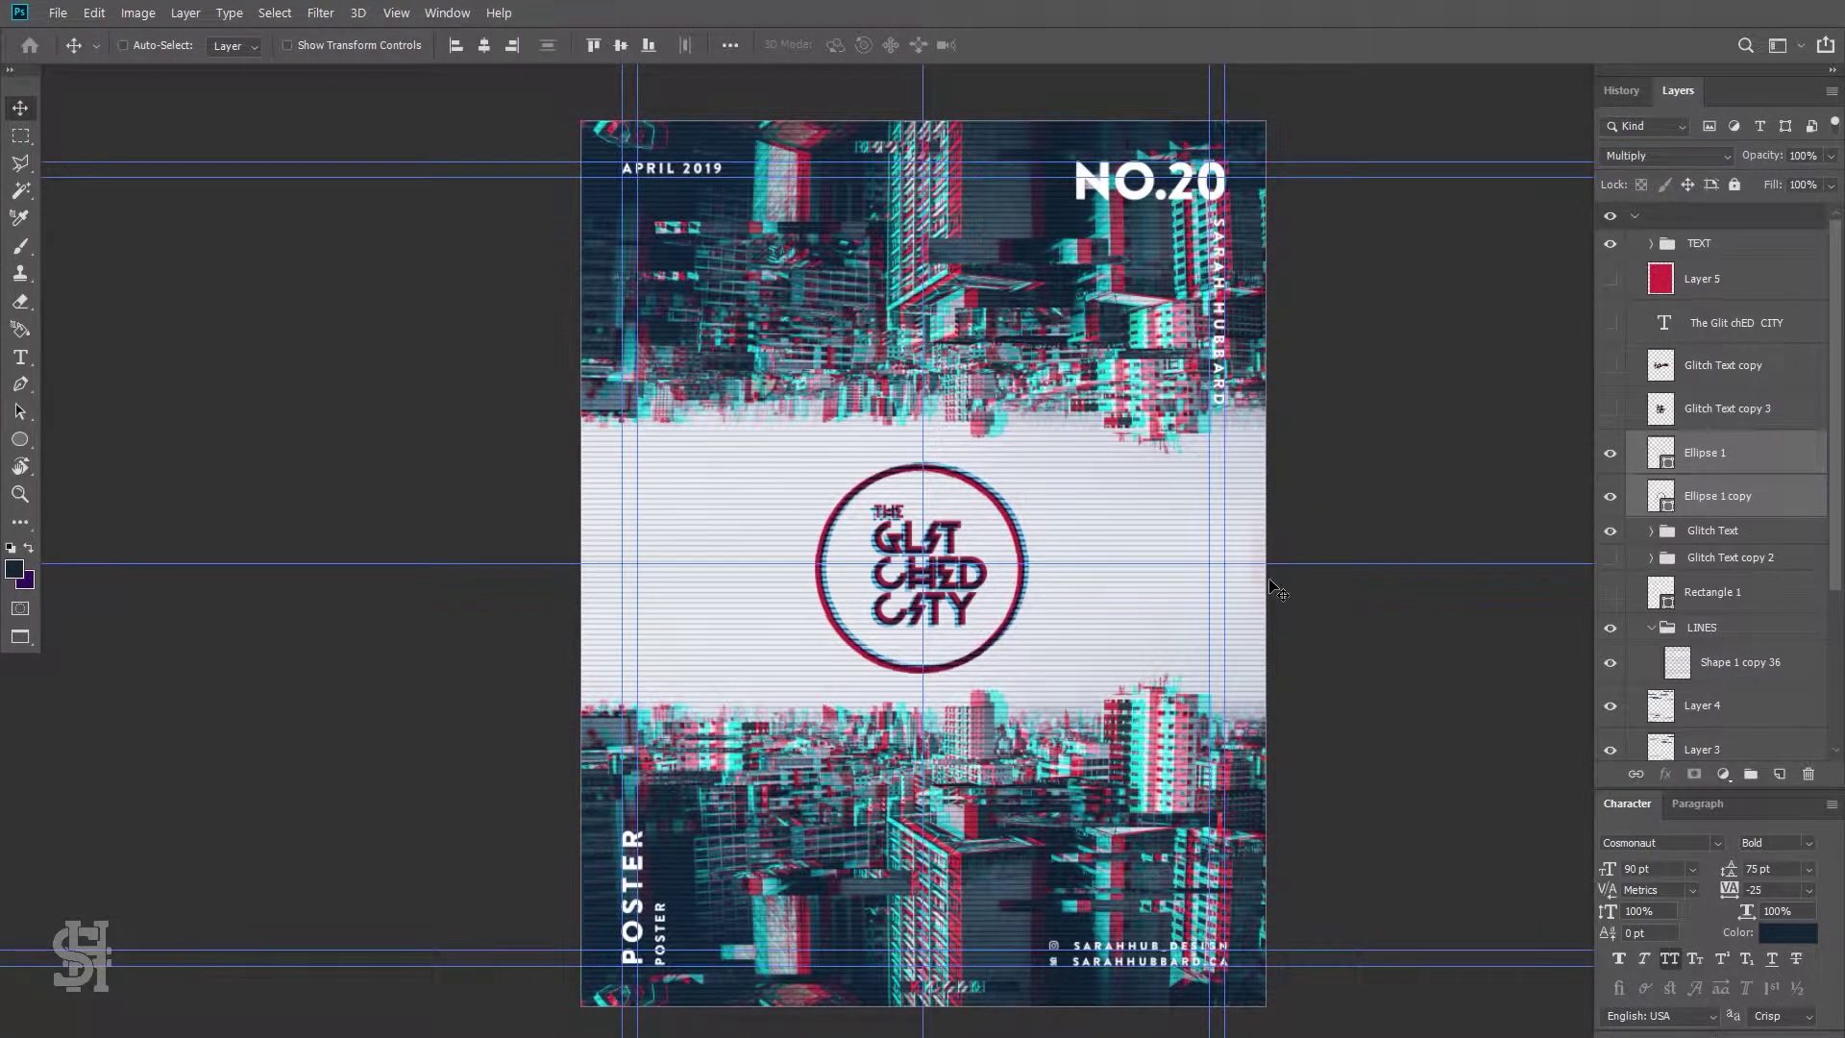
pyautogui.click(1691, 530)
pyautogui.click(1610, 559)
pyautogui.hotkey('ctrl', ';')
pyautogui.scroll(-1, 1518, 225)
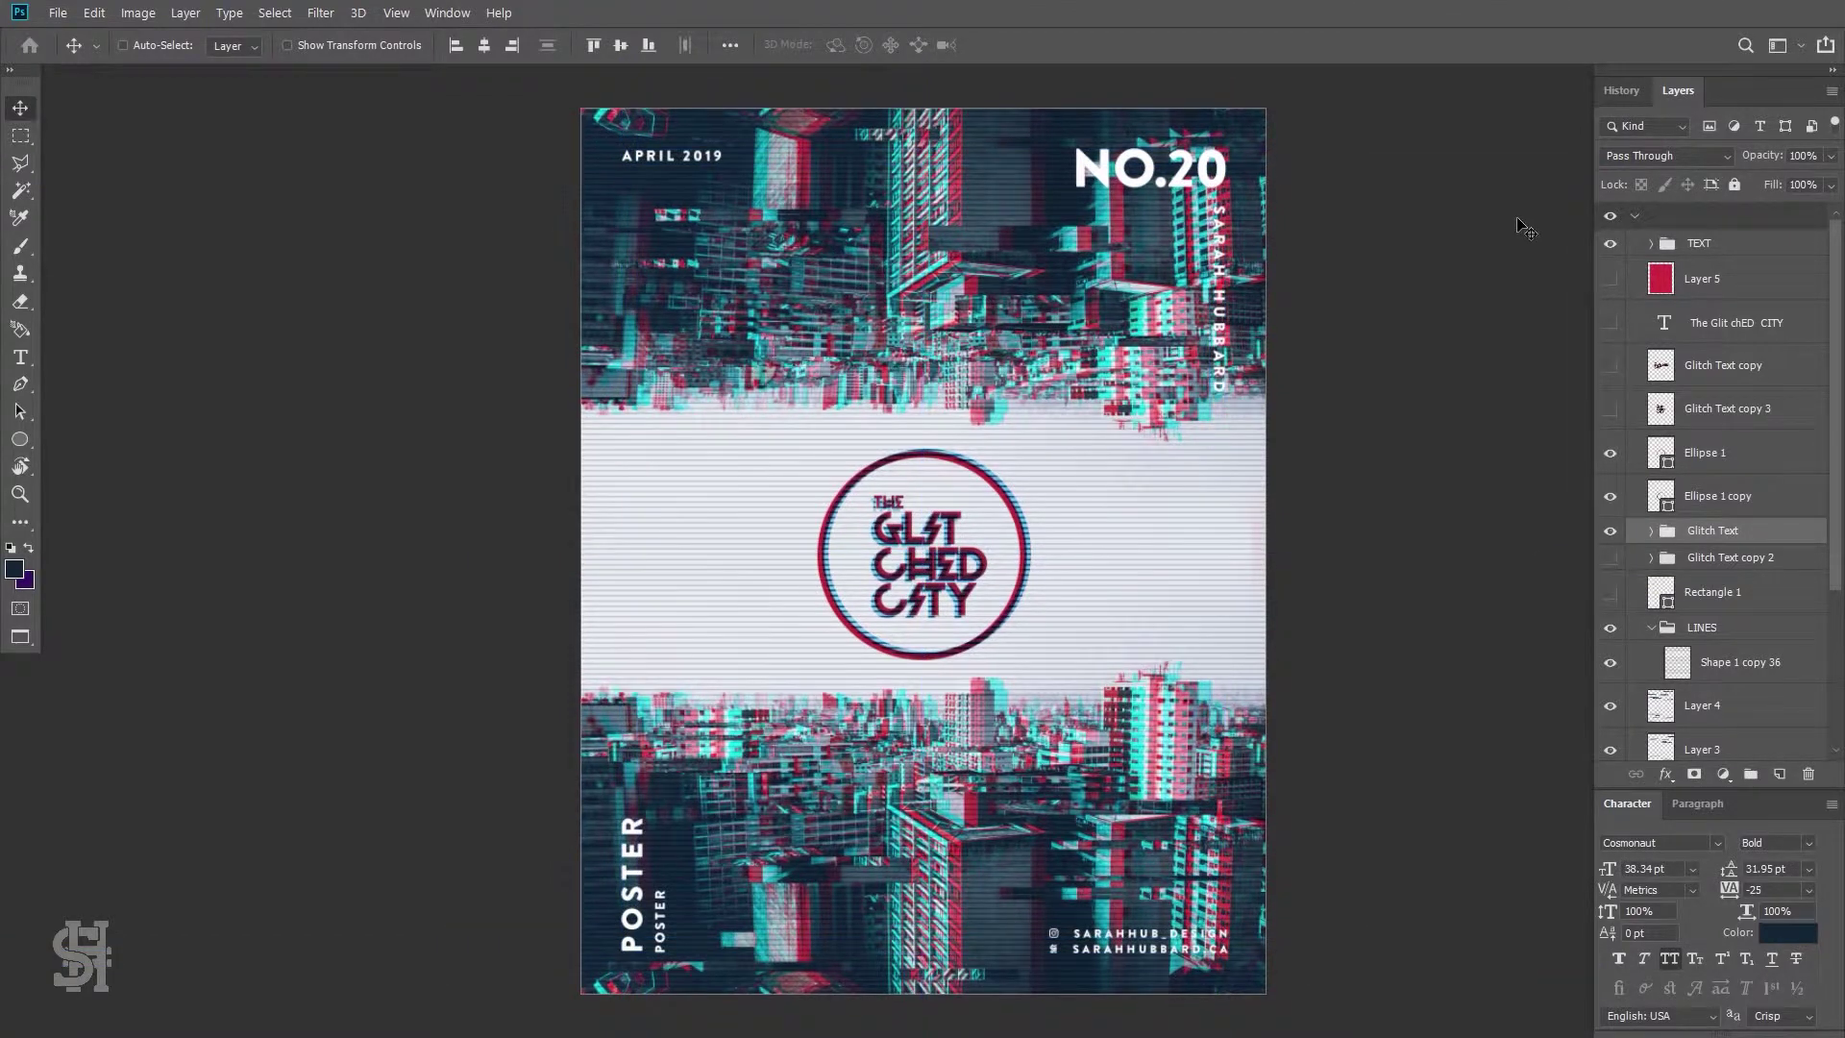
pyautogui.click(1611, 538)
pyautogui.rightClick(1710, 530)
# Duplicate the ring, set the copy to Pin Light, and realign it over the original circle
pyautogui.click(1576, 259)
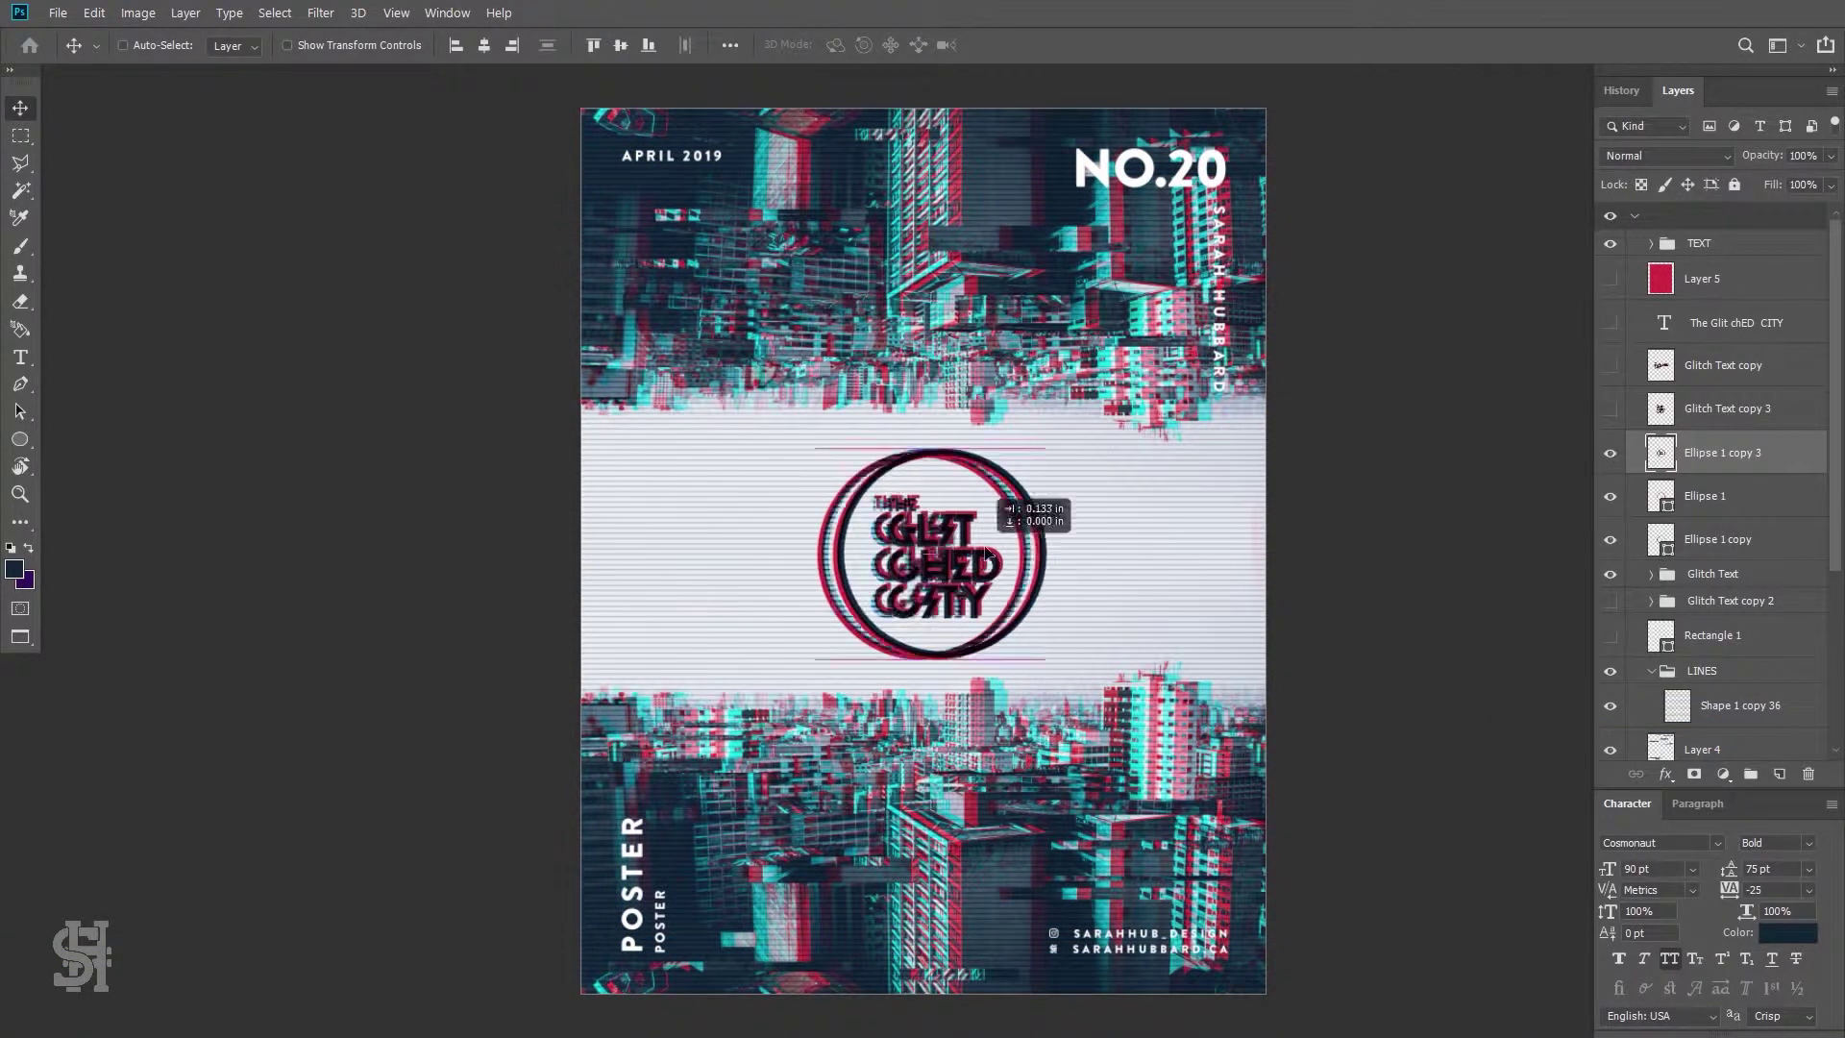
pyautogui.moveTo(922, 555); pyautogui.dragTo(1134, 555)
pyautogui.click(1667, 155)
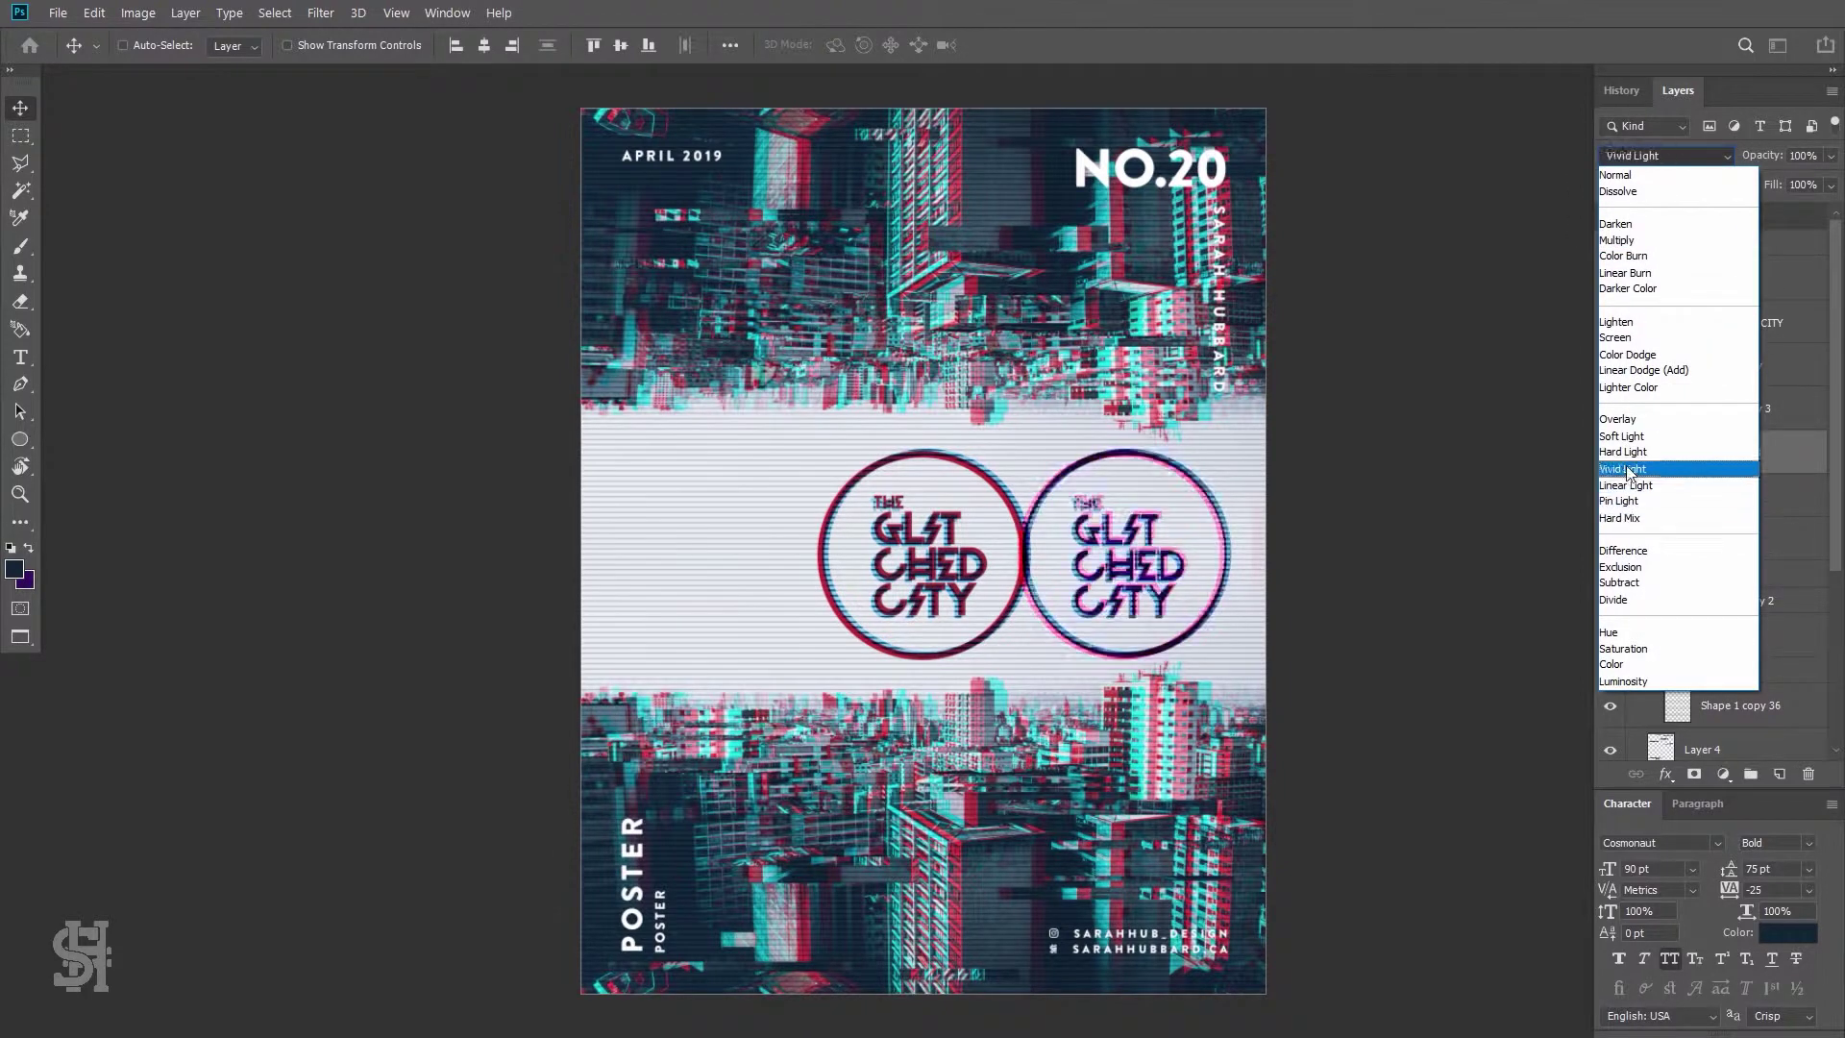
pyautogui.click(1636, 501)
pyautogui.moveTo(1161, 575); pyautogui.dragTo(961, 577)
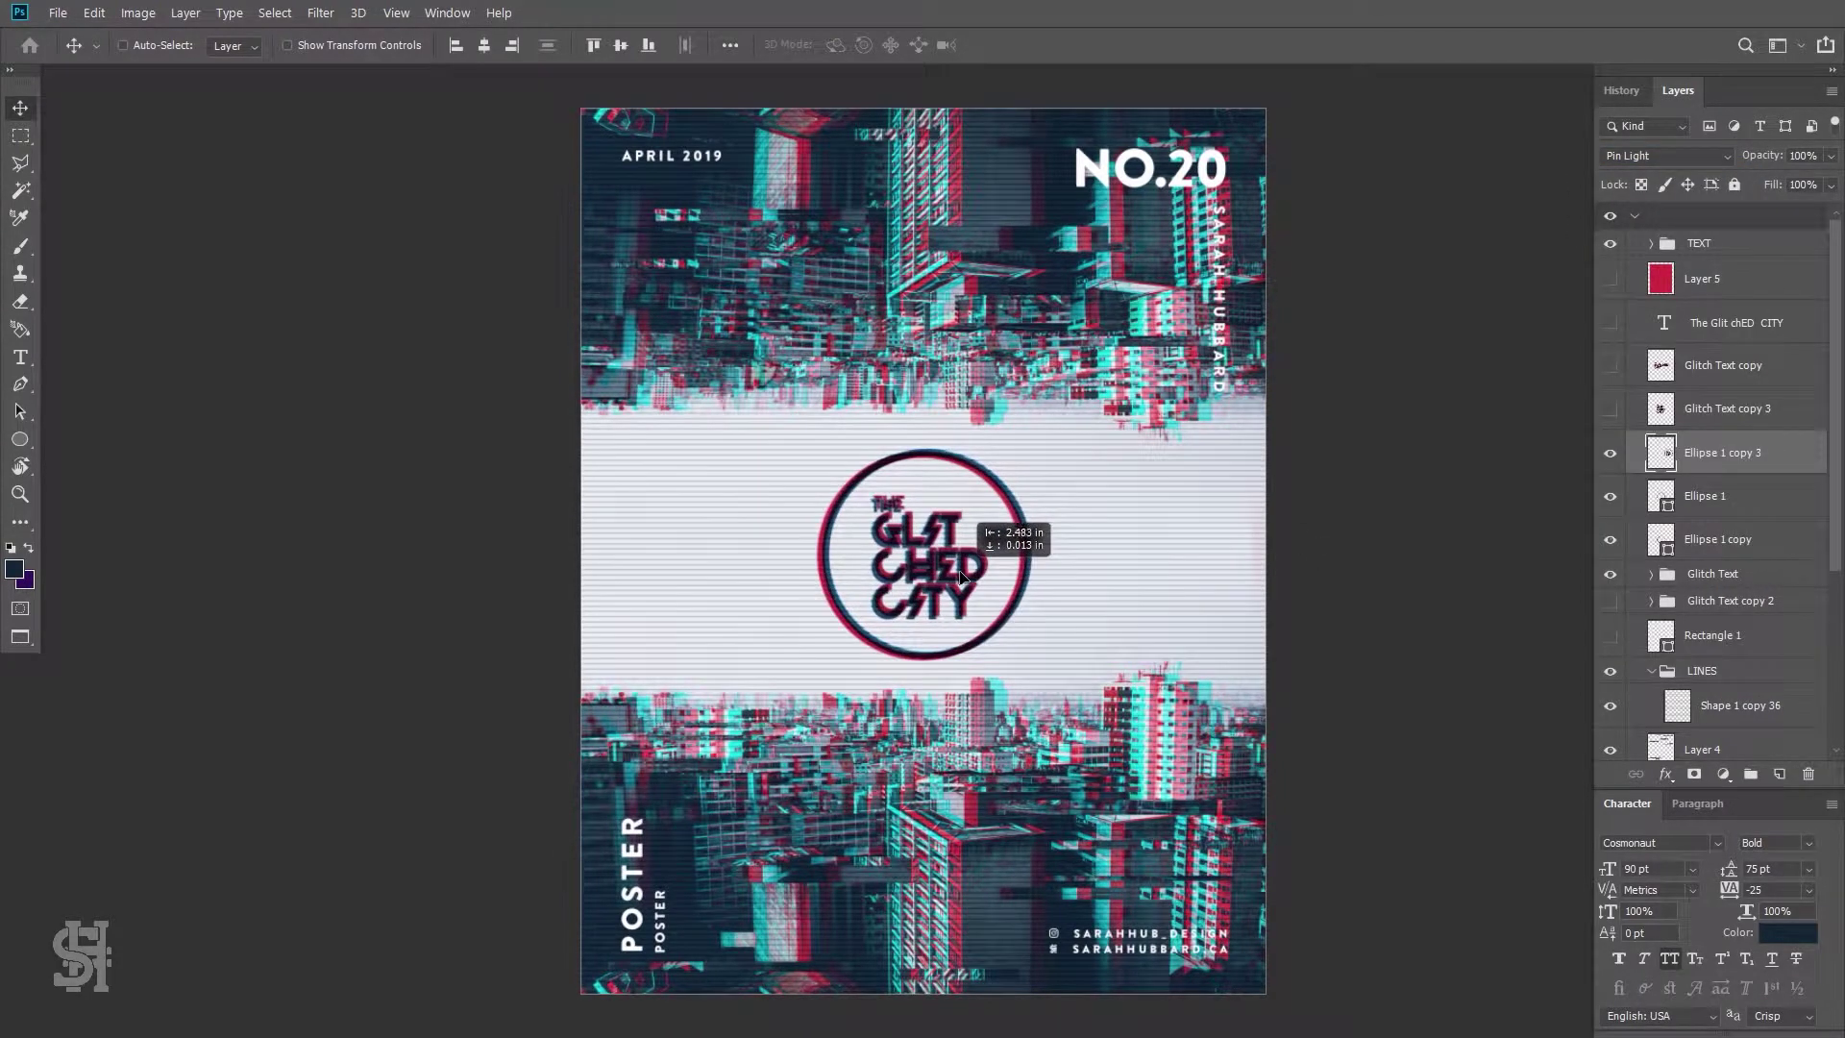
pyautogui.press('m')
pyautogui.scroll(3, 987, 563)
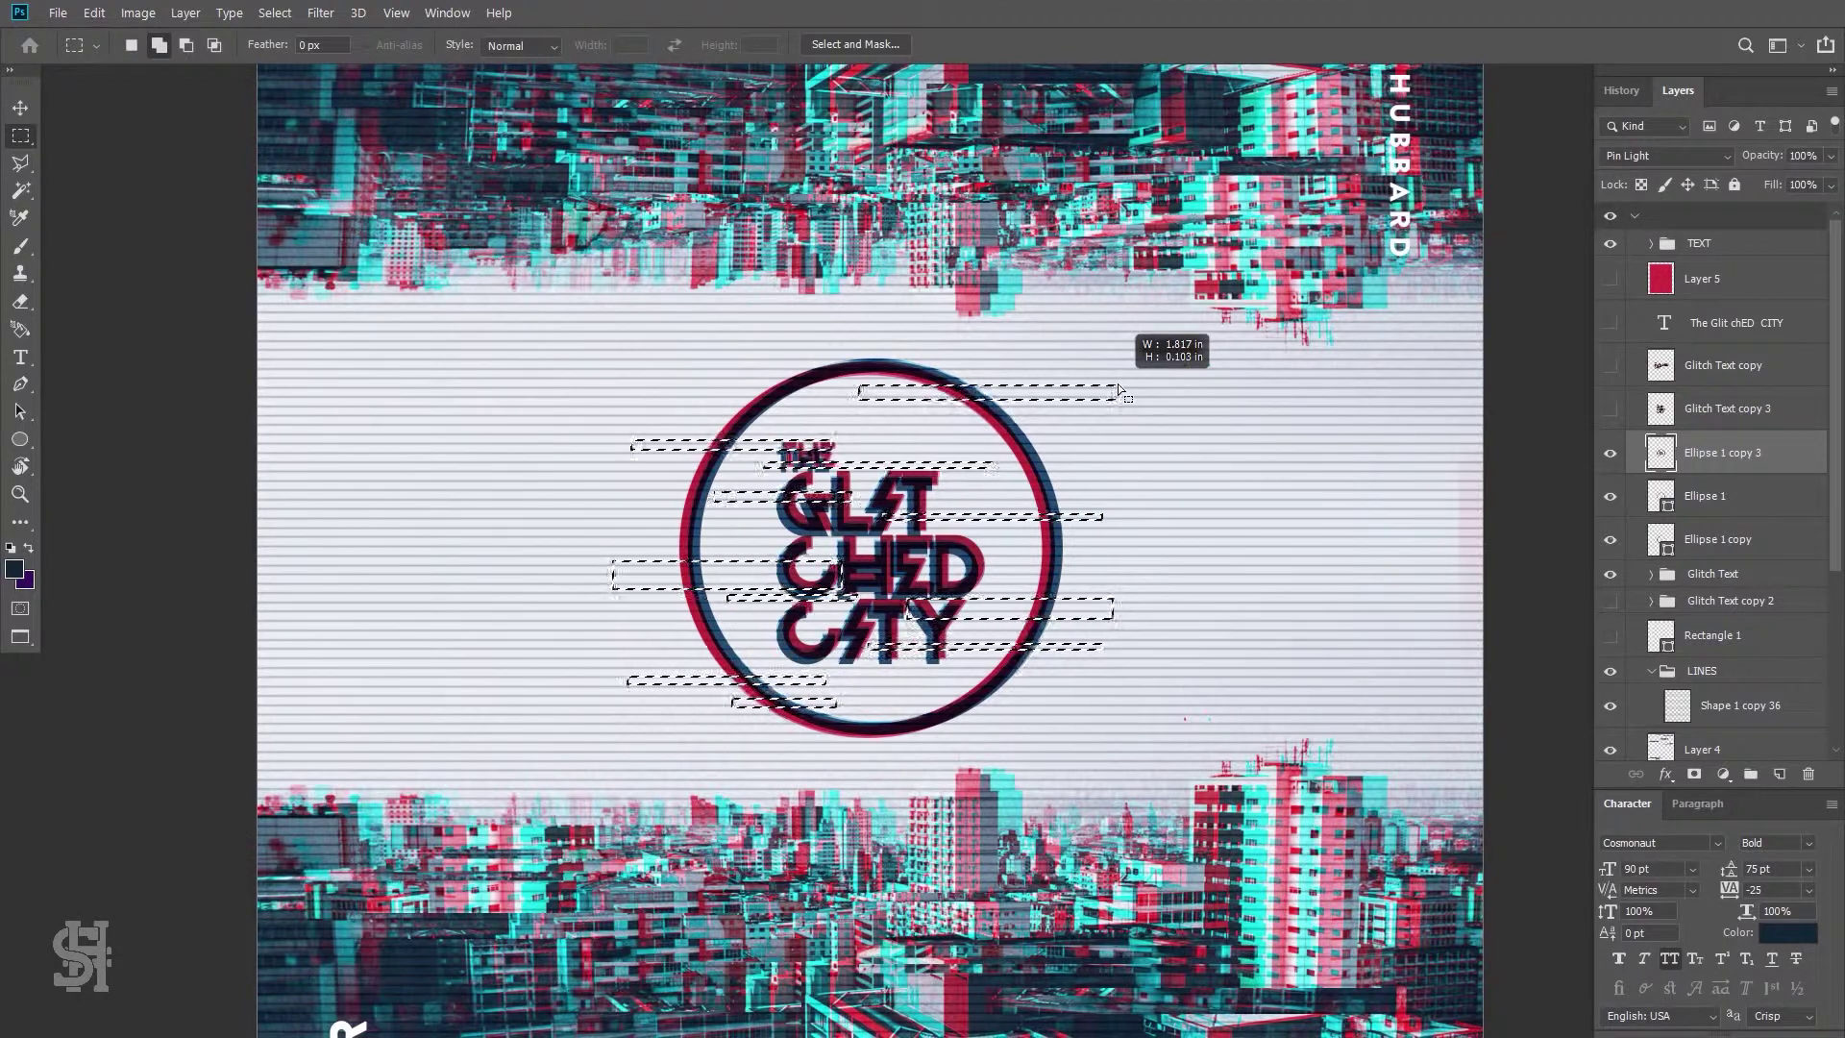
# Copy the marked logo strips to Layer 6, shift the slices, and blend them in Hard Light
pyautogui.moveTo(1118, 386); pyautogui.dragTo(1120, 386)
pyautogui.click(19, 109)
pyautogui.hotkey('ctrl', 'j')
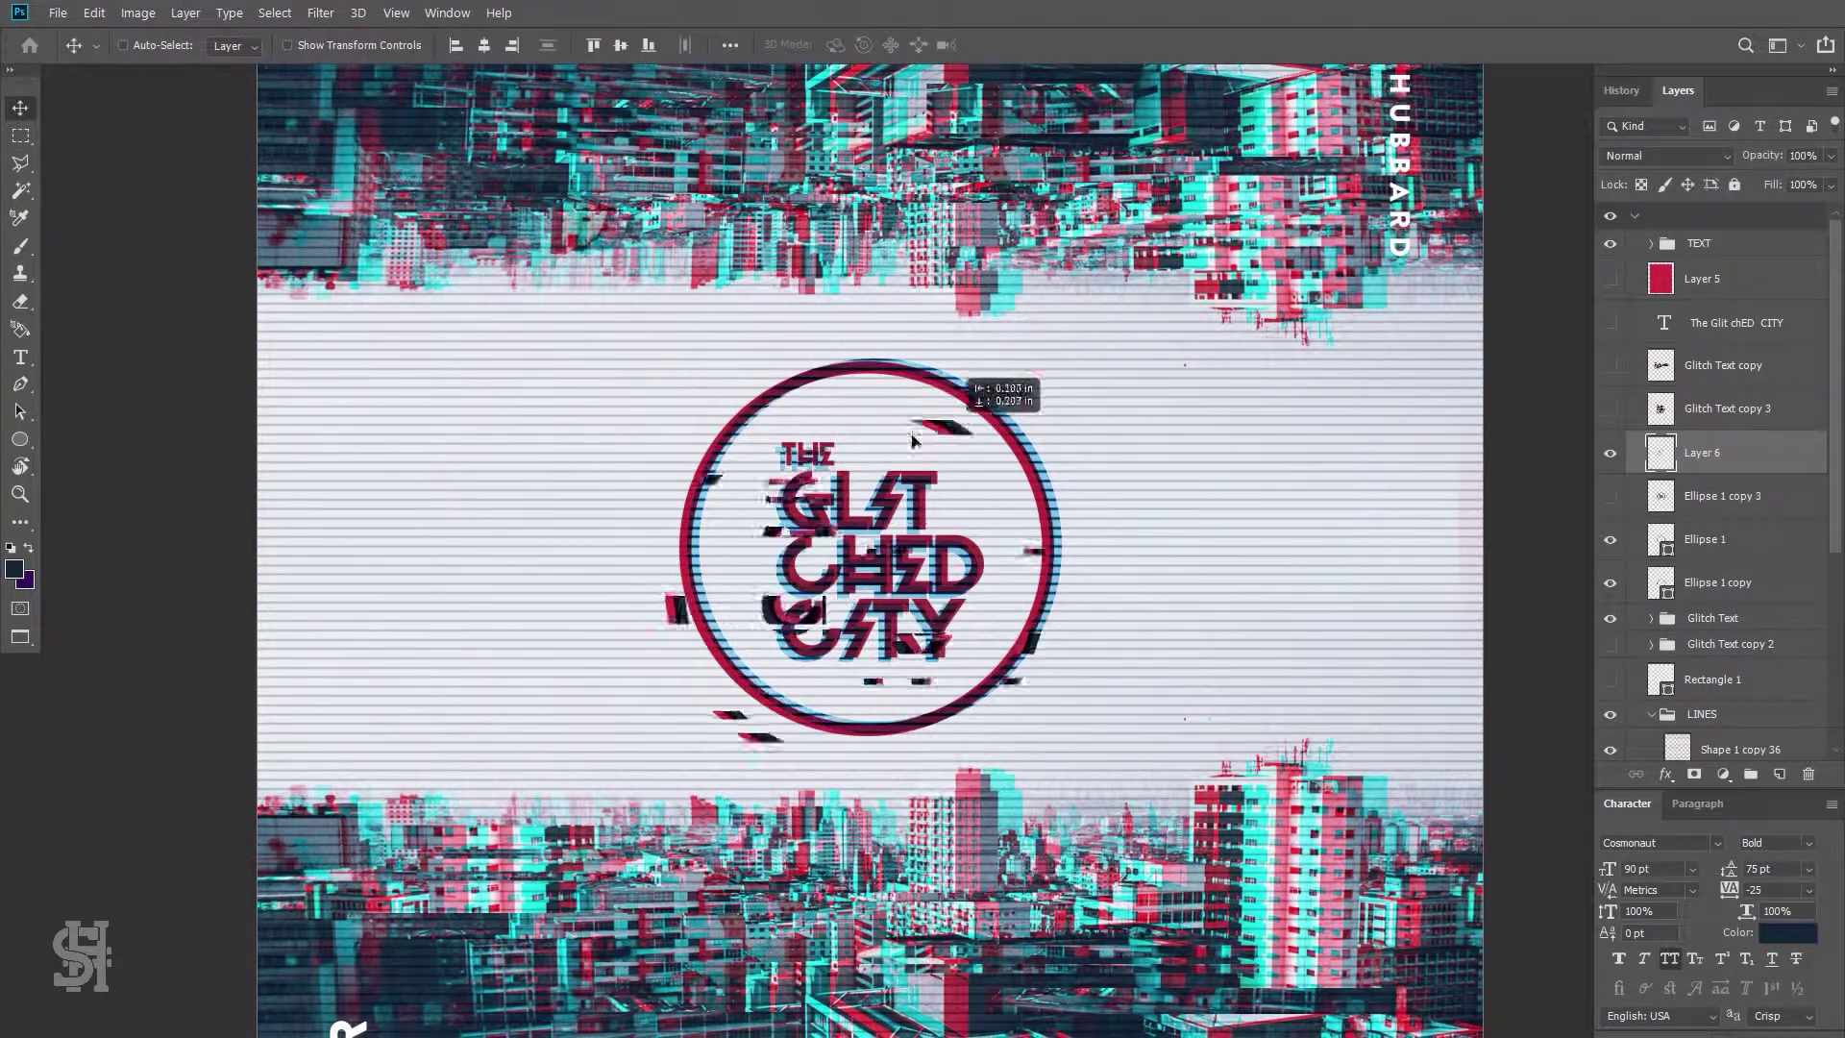
pyautogui.moveTo(913, 440); pyautogui.dragTo(957, 392)
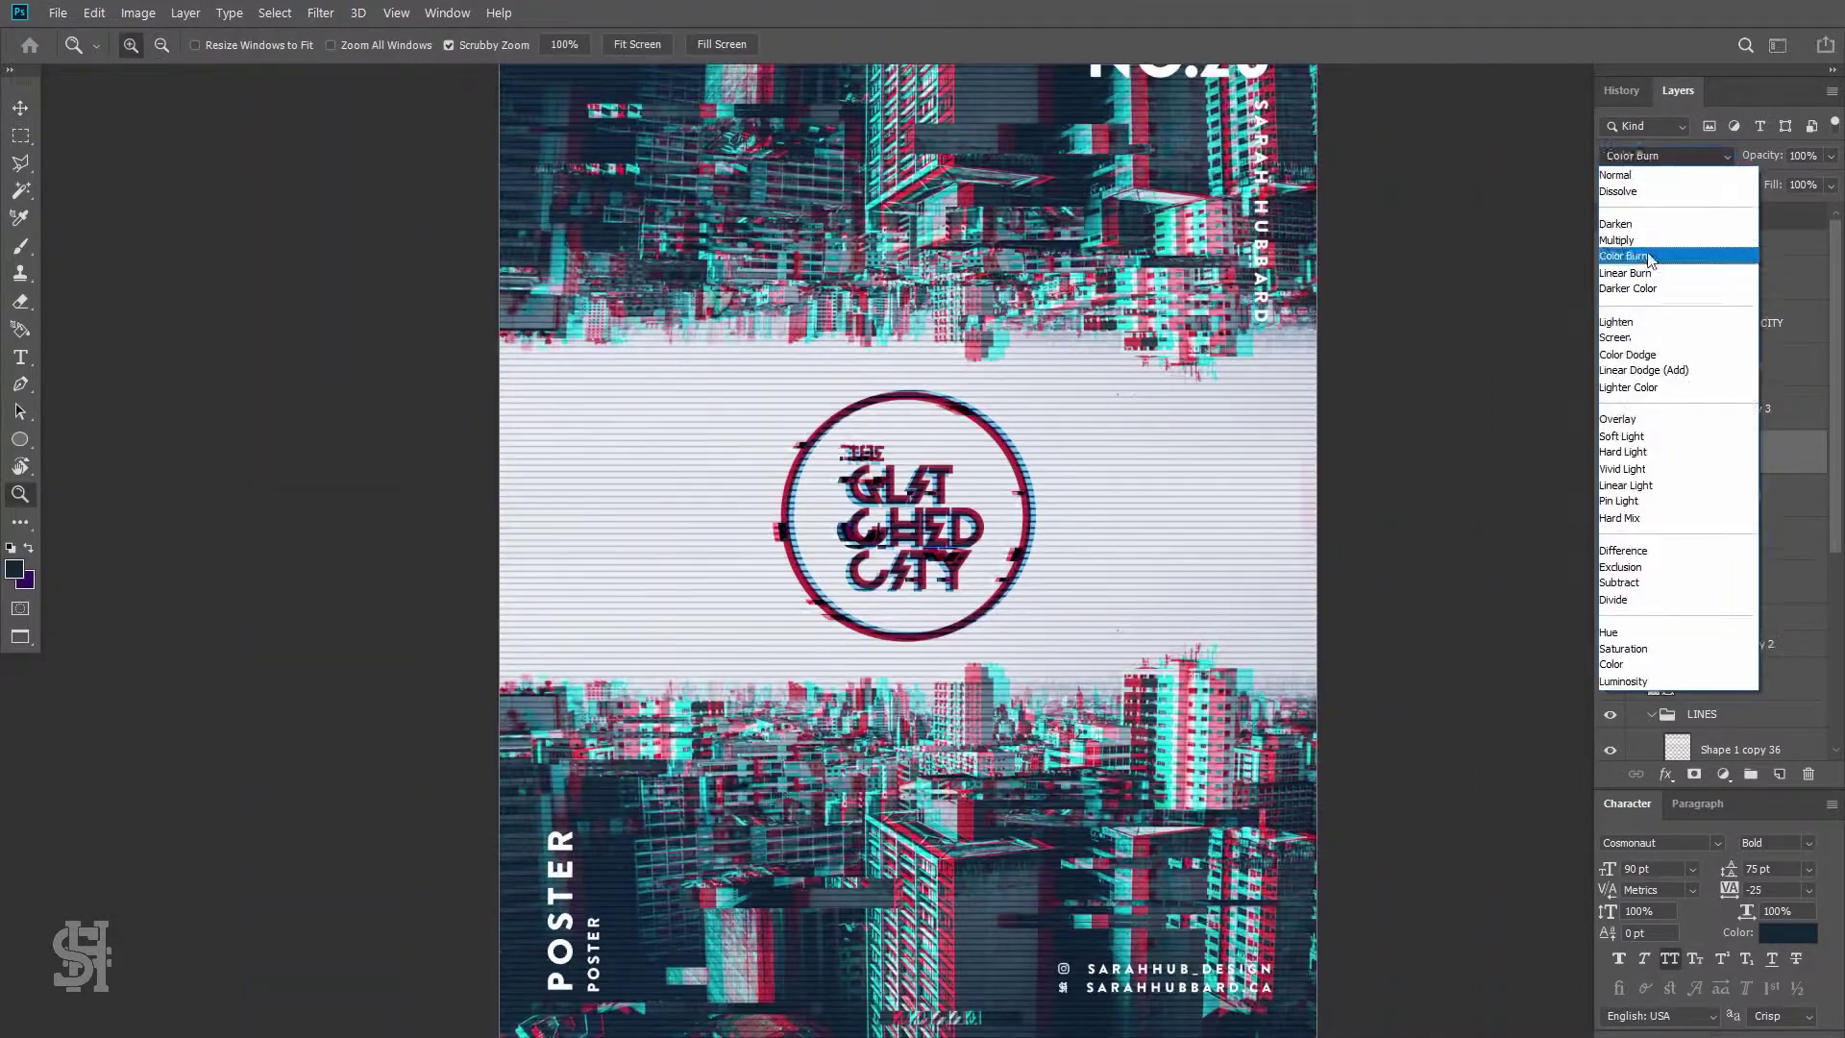
pyautogui.click(1679, 452)
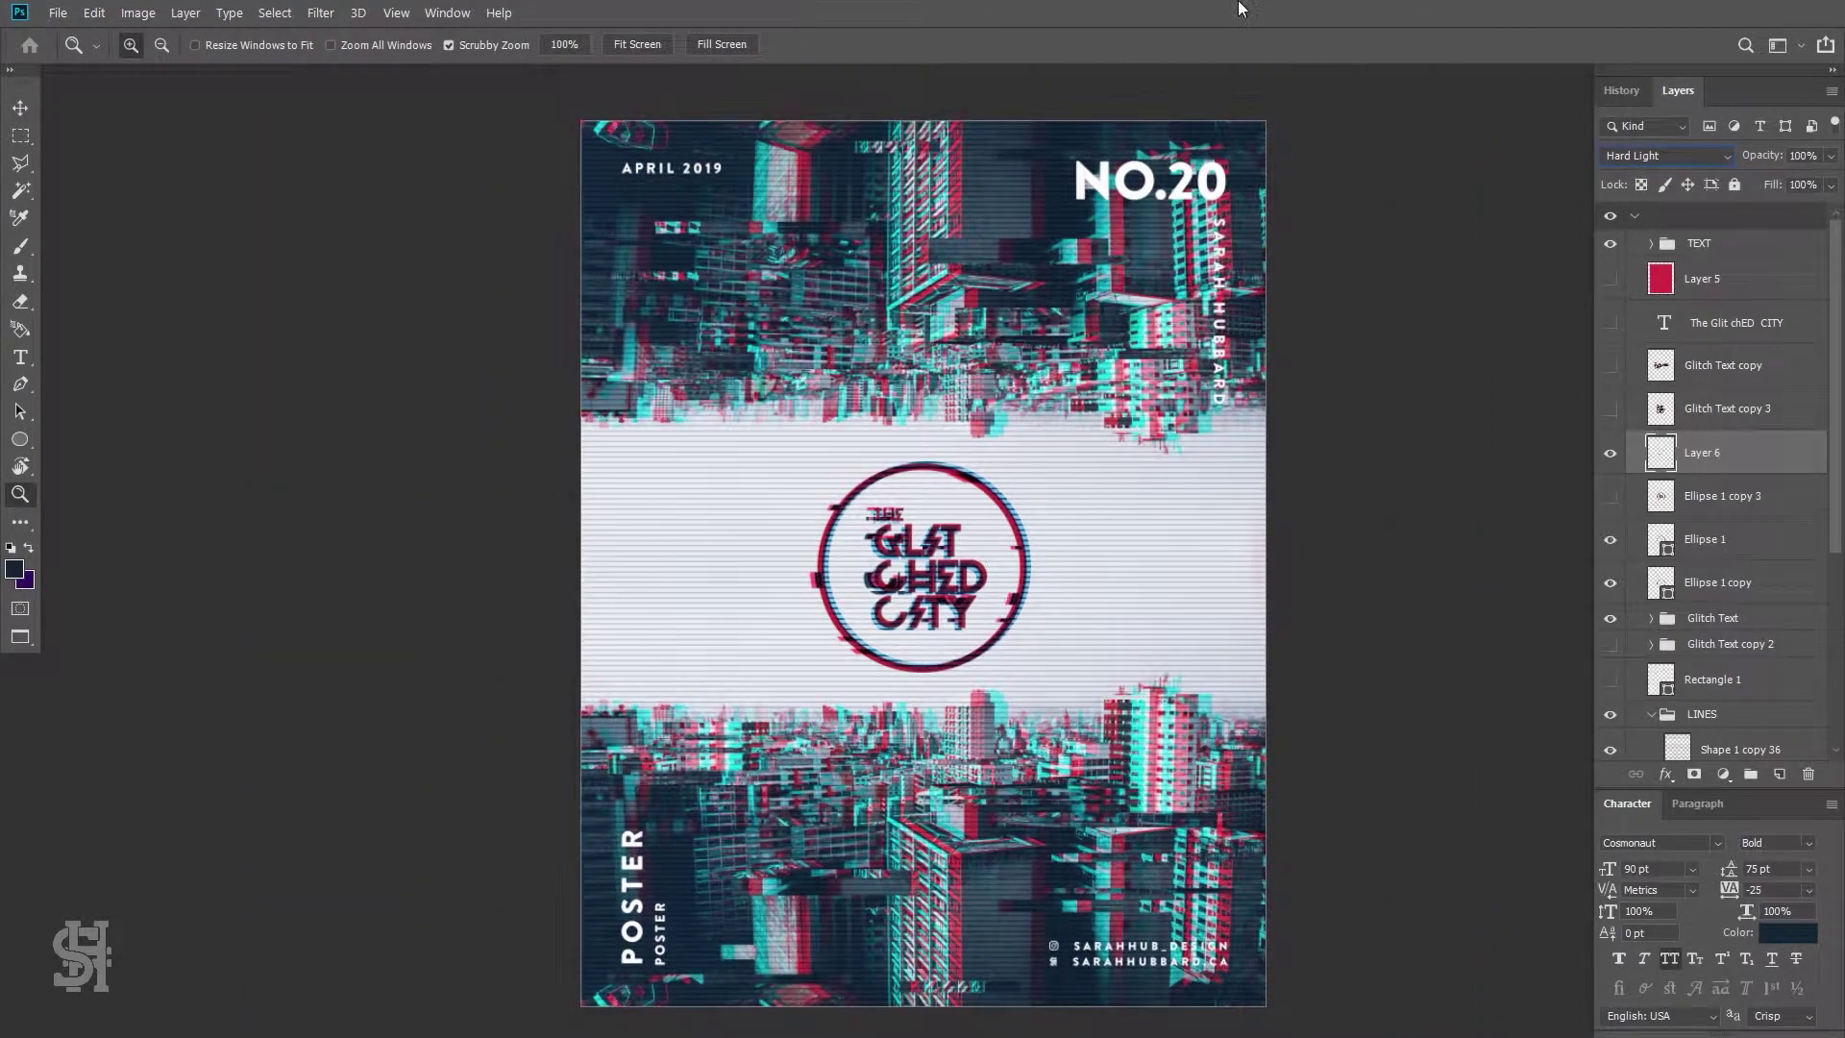
# Make the red Layer 5 visible again and select it for a new blend mode
pyautogui.click(1643, 500)
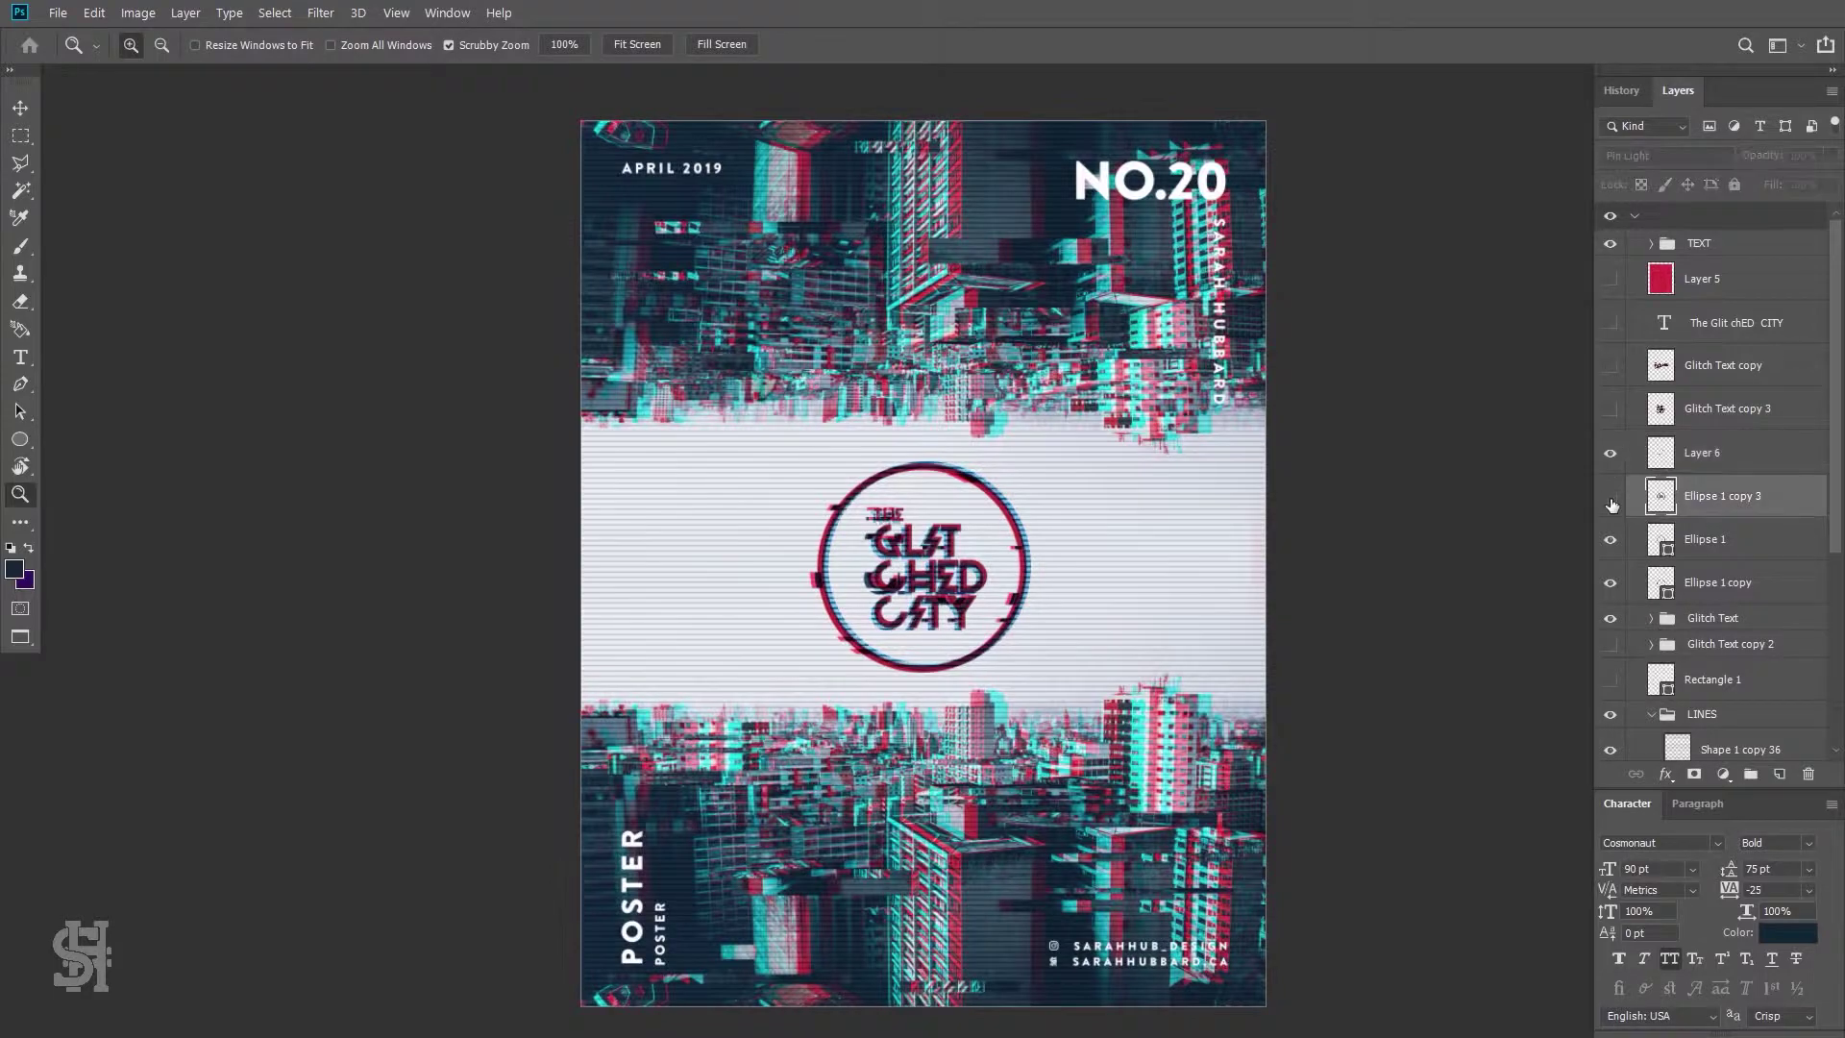
pyautogui.click(999, 552)
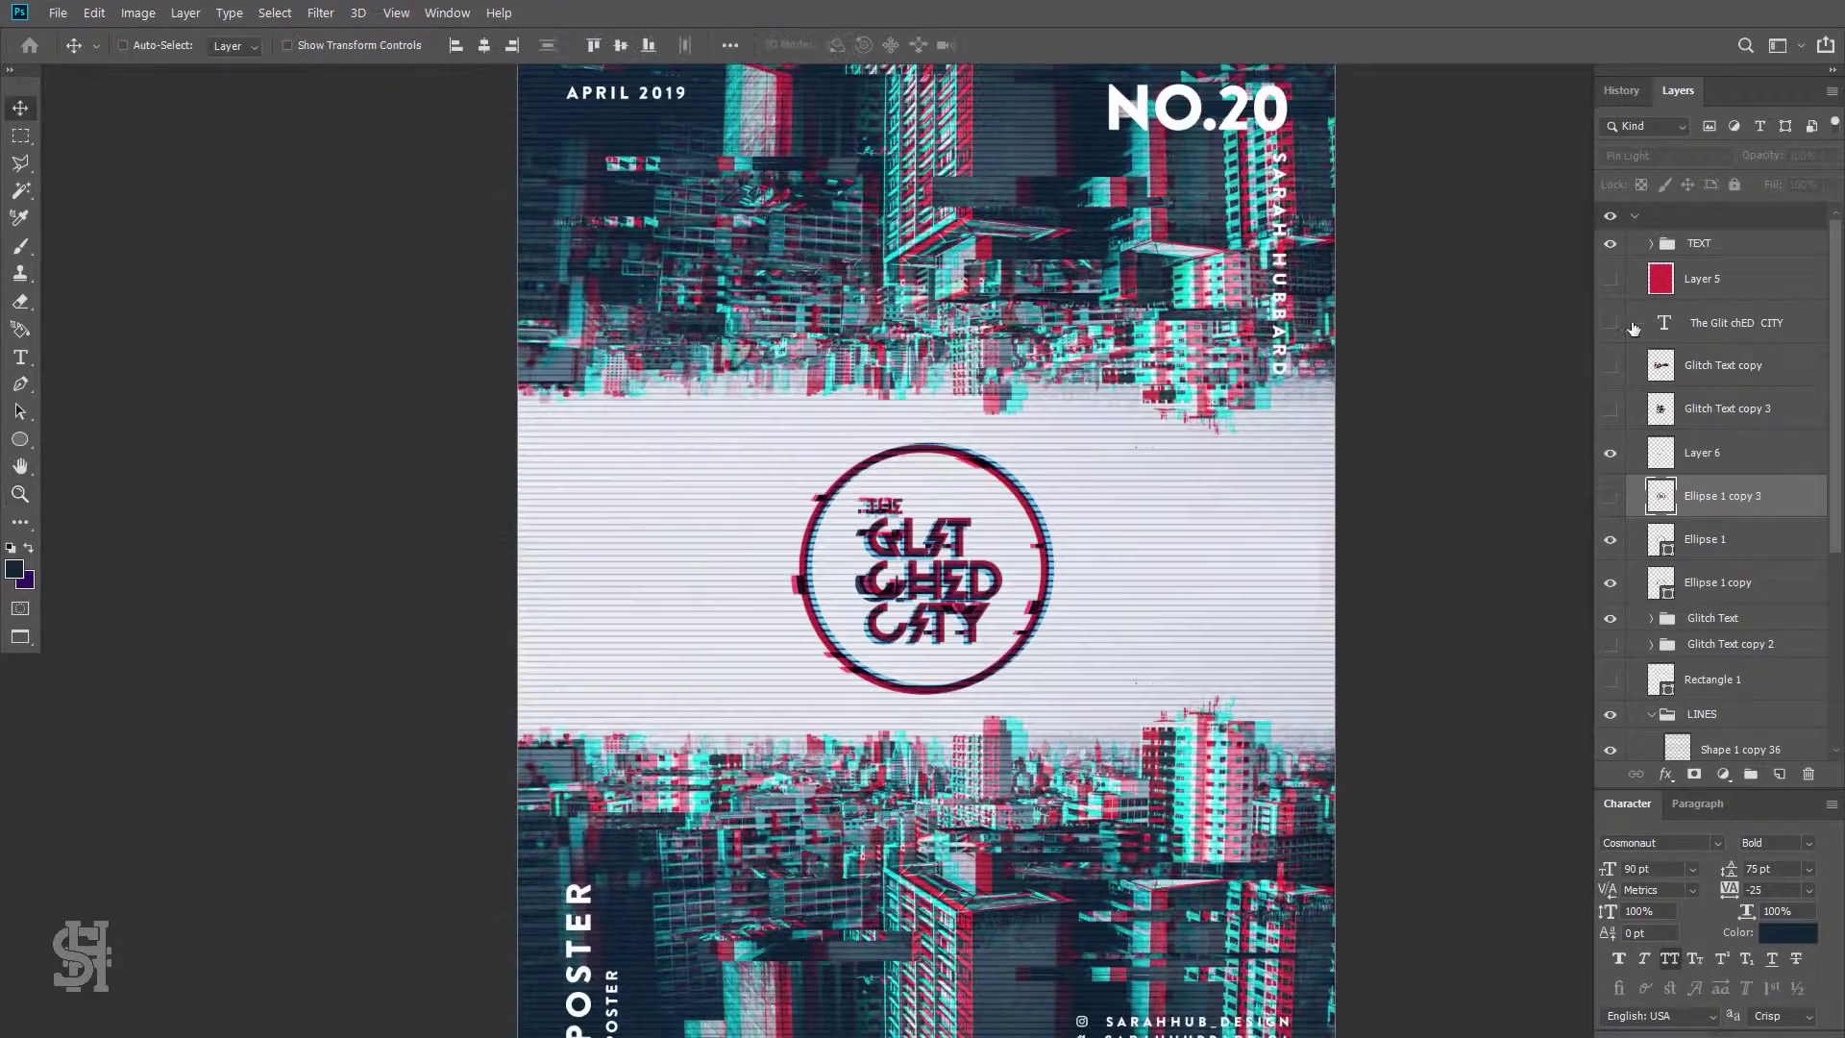
pyautogui.click(1609, 279)
pyautogui.click(1719, 278)
pyautogui.click(1691, 156)
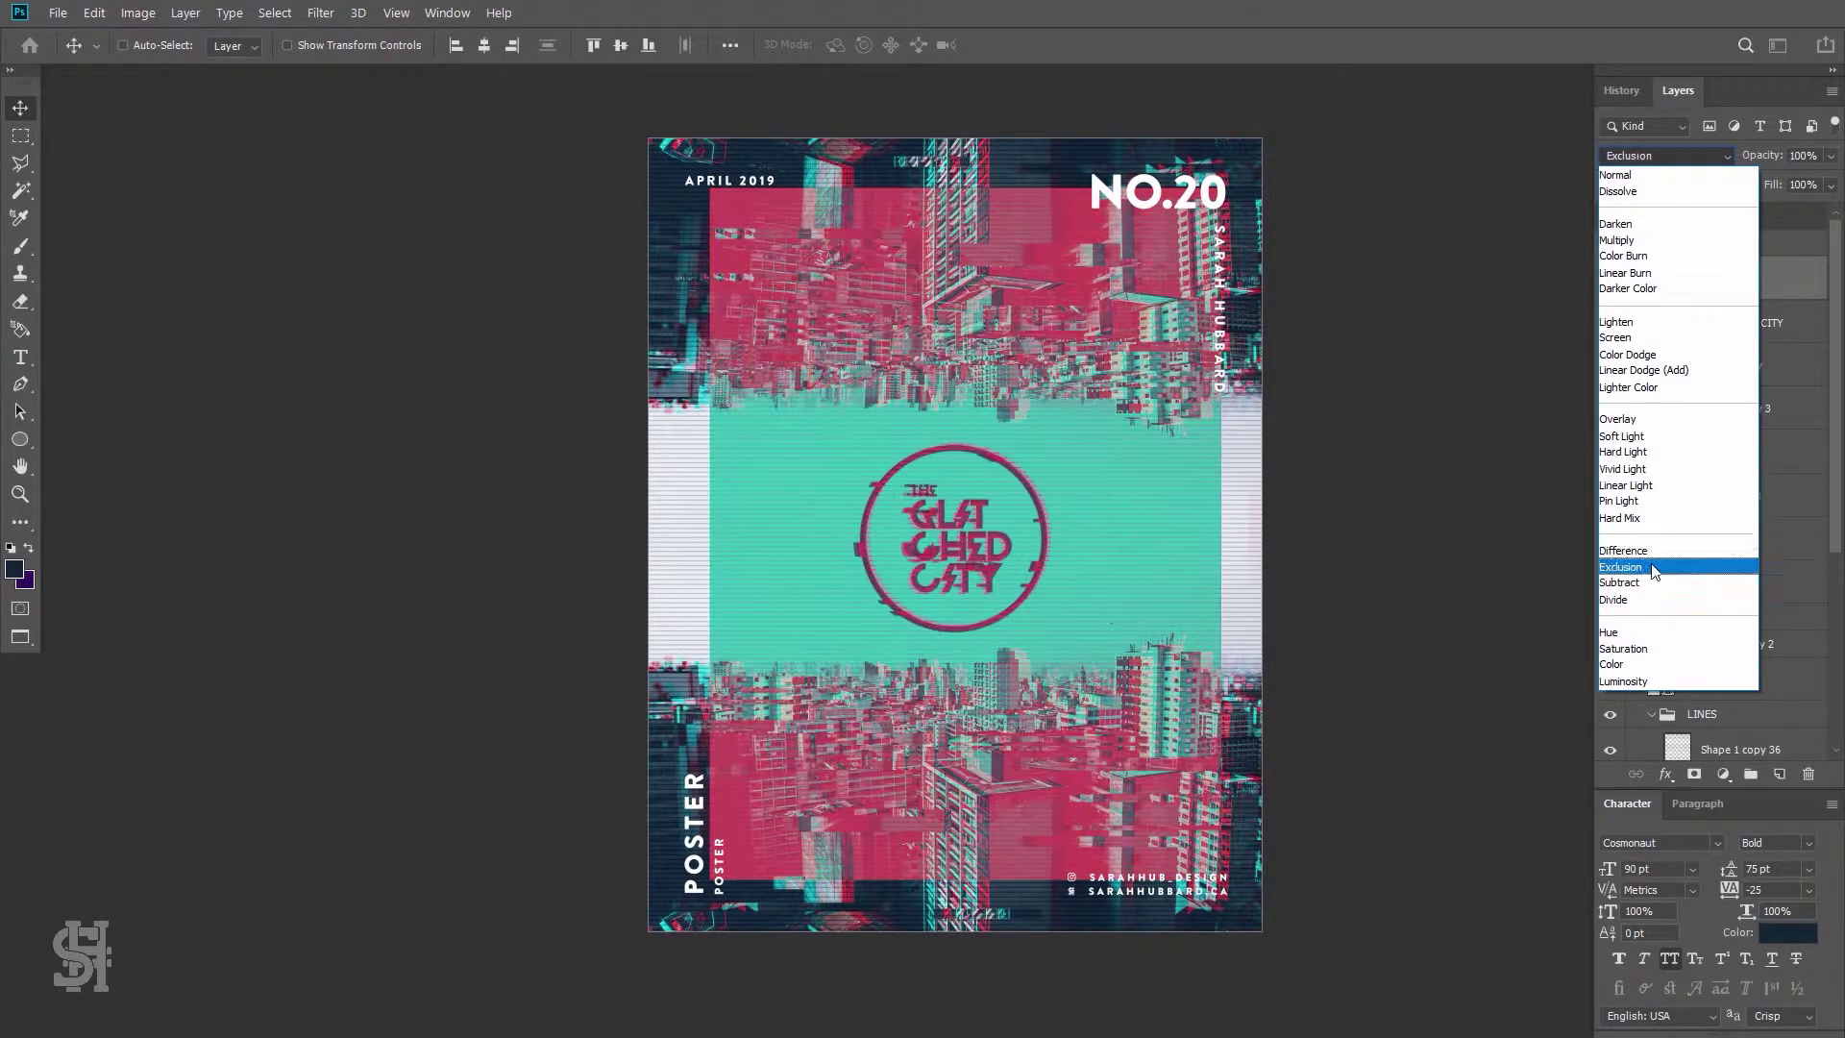
# Set red Layer 5 to Exclusion at about 16% fill, and move Layer 6 below Ellipse 1 copy 3
pyautogui.click(1633, 567)
pyautogui.moveTo(1741, 211); pyautogui.dragTo(1764, 203)
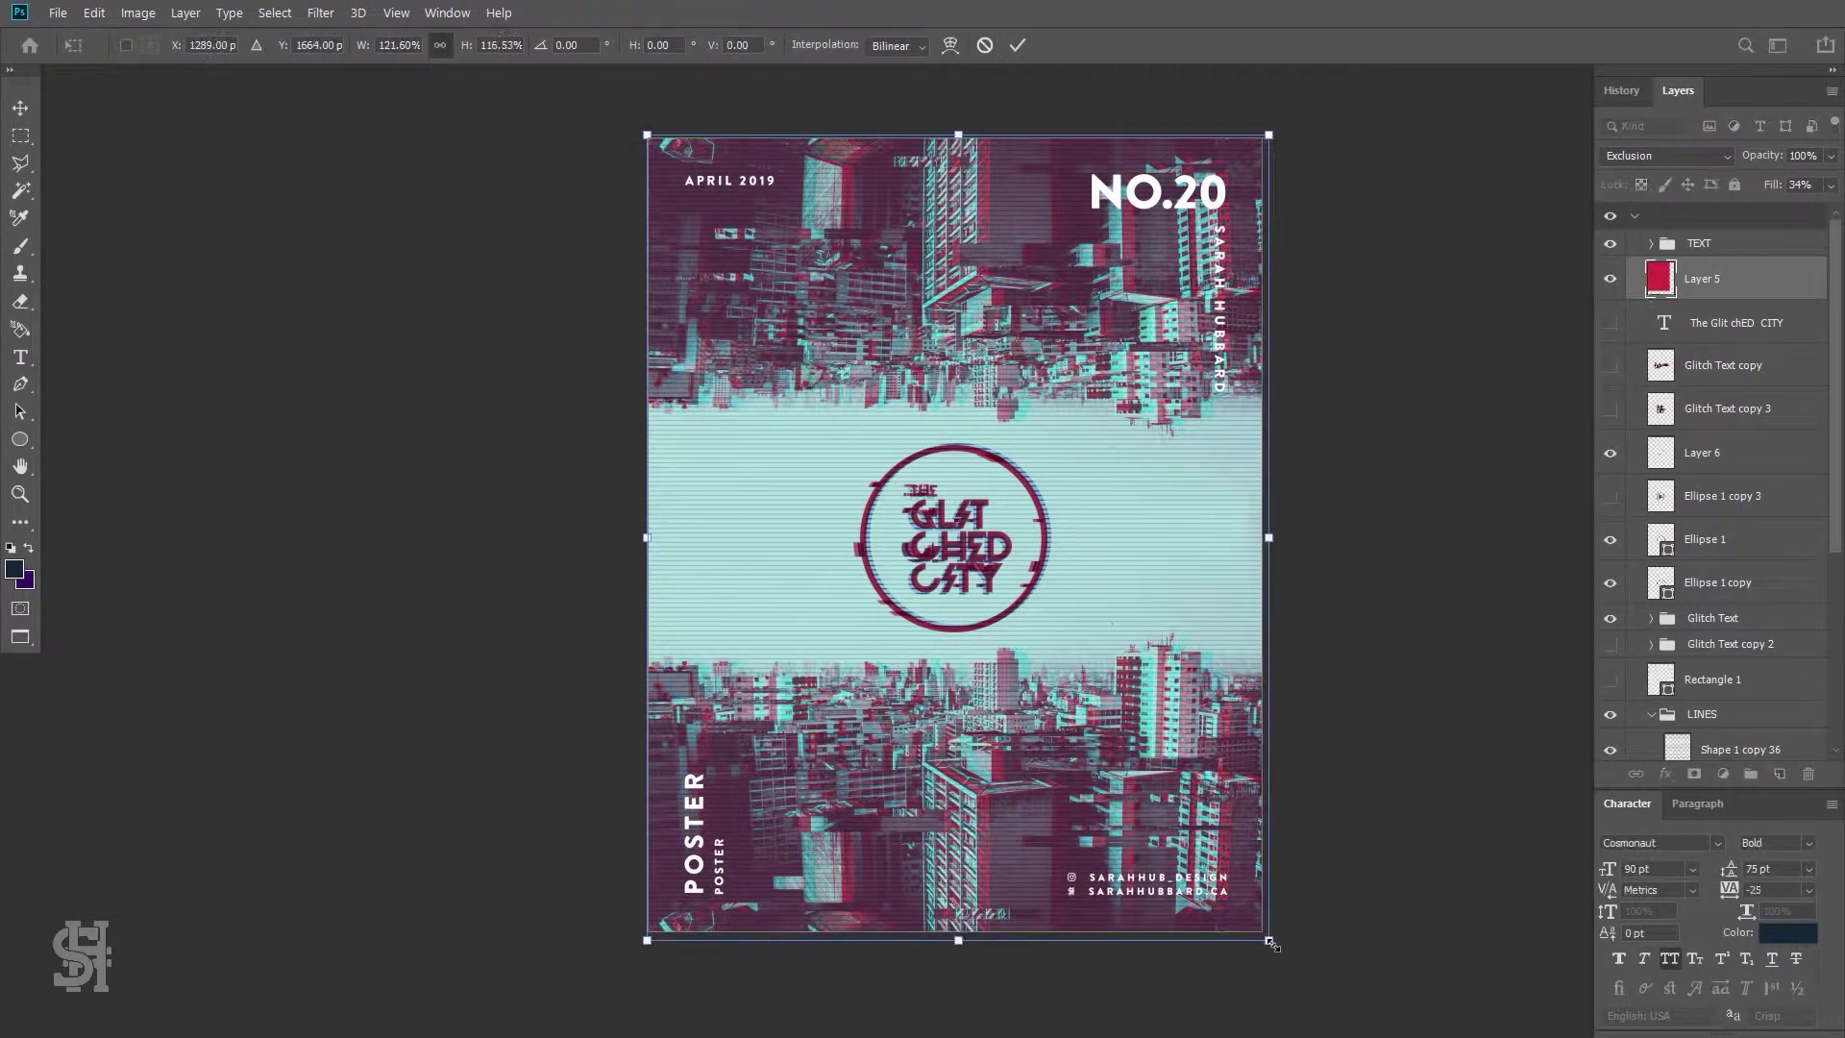
pyautogui.click(1830, 184)
pyautogui.moveTo(1748, 208); pyautogui.dragTo(1749, 212)
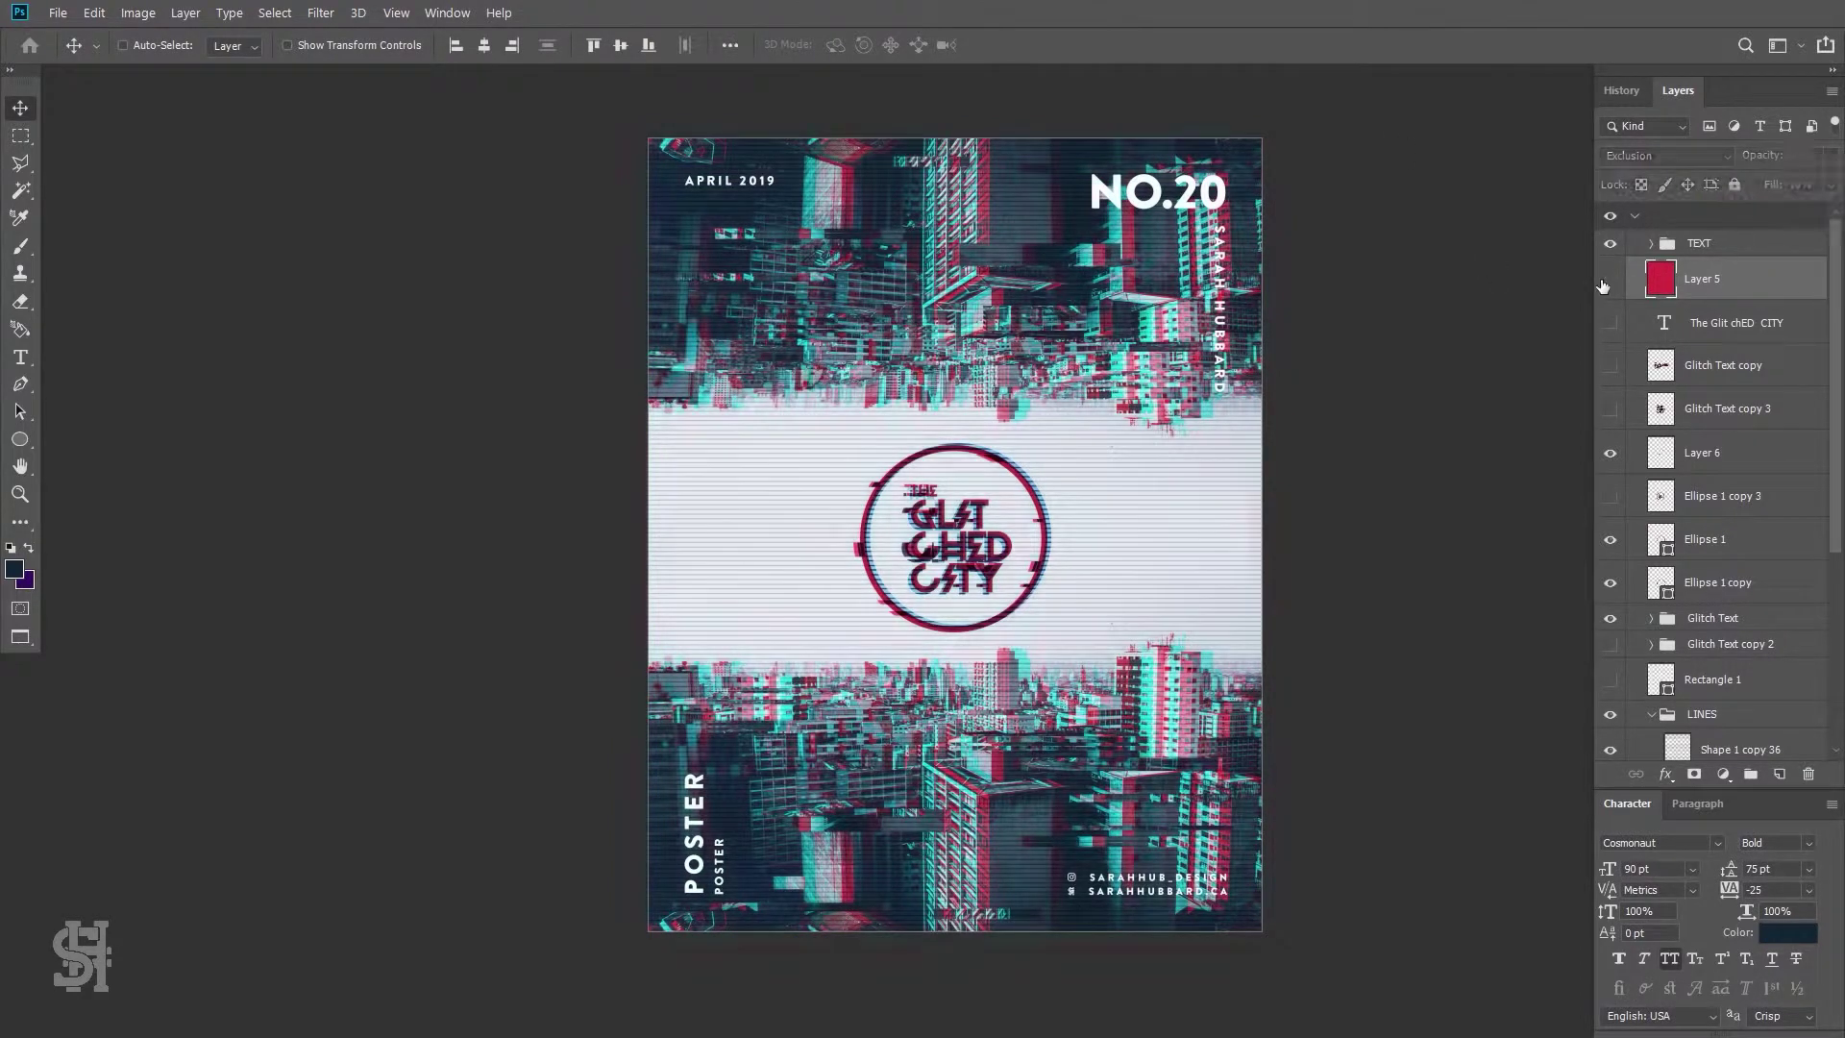
pyautogui.click(1609, 409)
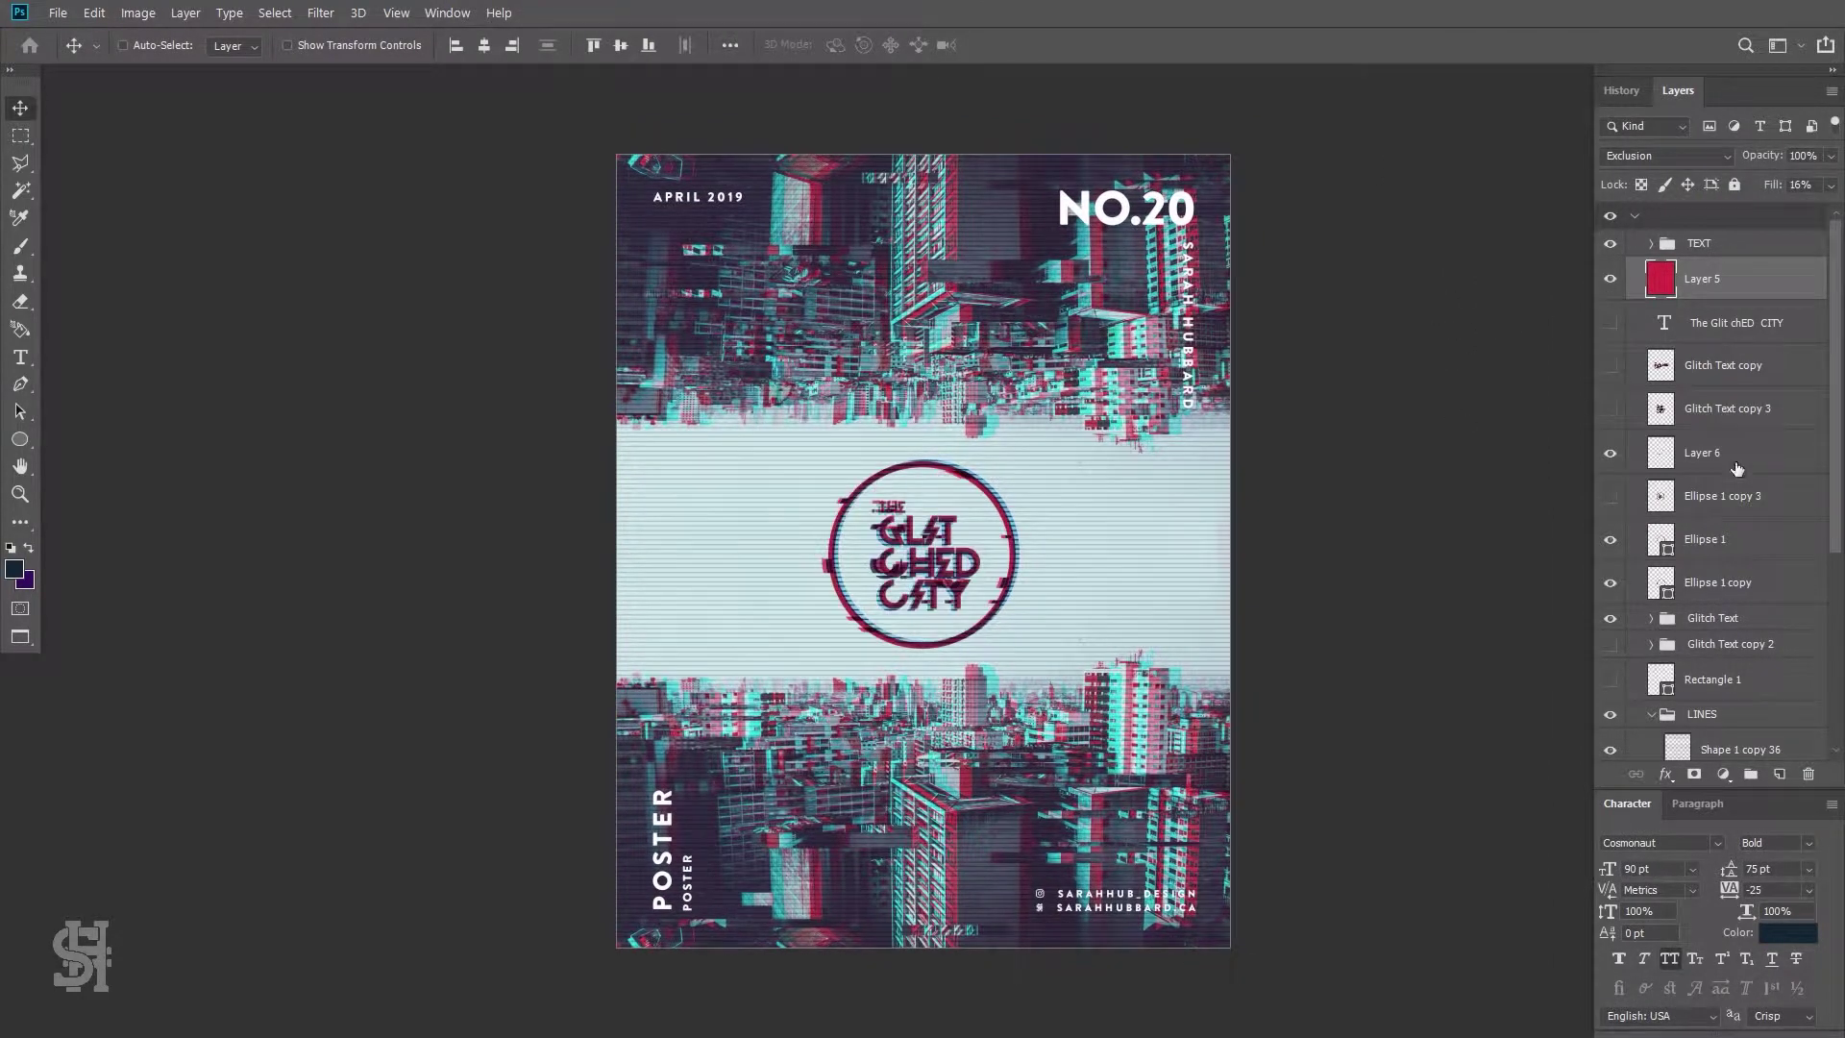
pyautogui.moveTo(1735, 456); pyautogui.dragTo(1712, 524)
# Group the circle logo layers as 'Circle Glitch' and hide the group
pyautogui.keyDown('shift'); pyautogui.click(1711, 582); pyautogui.keyUp('shift')
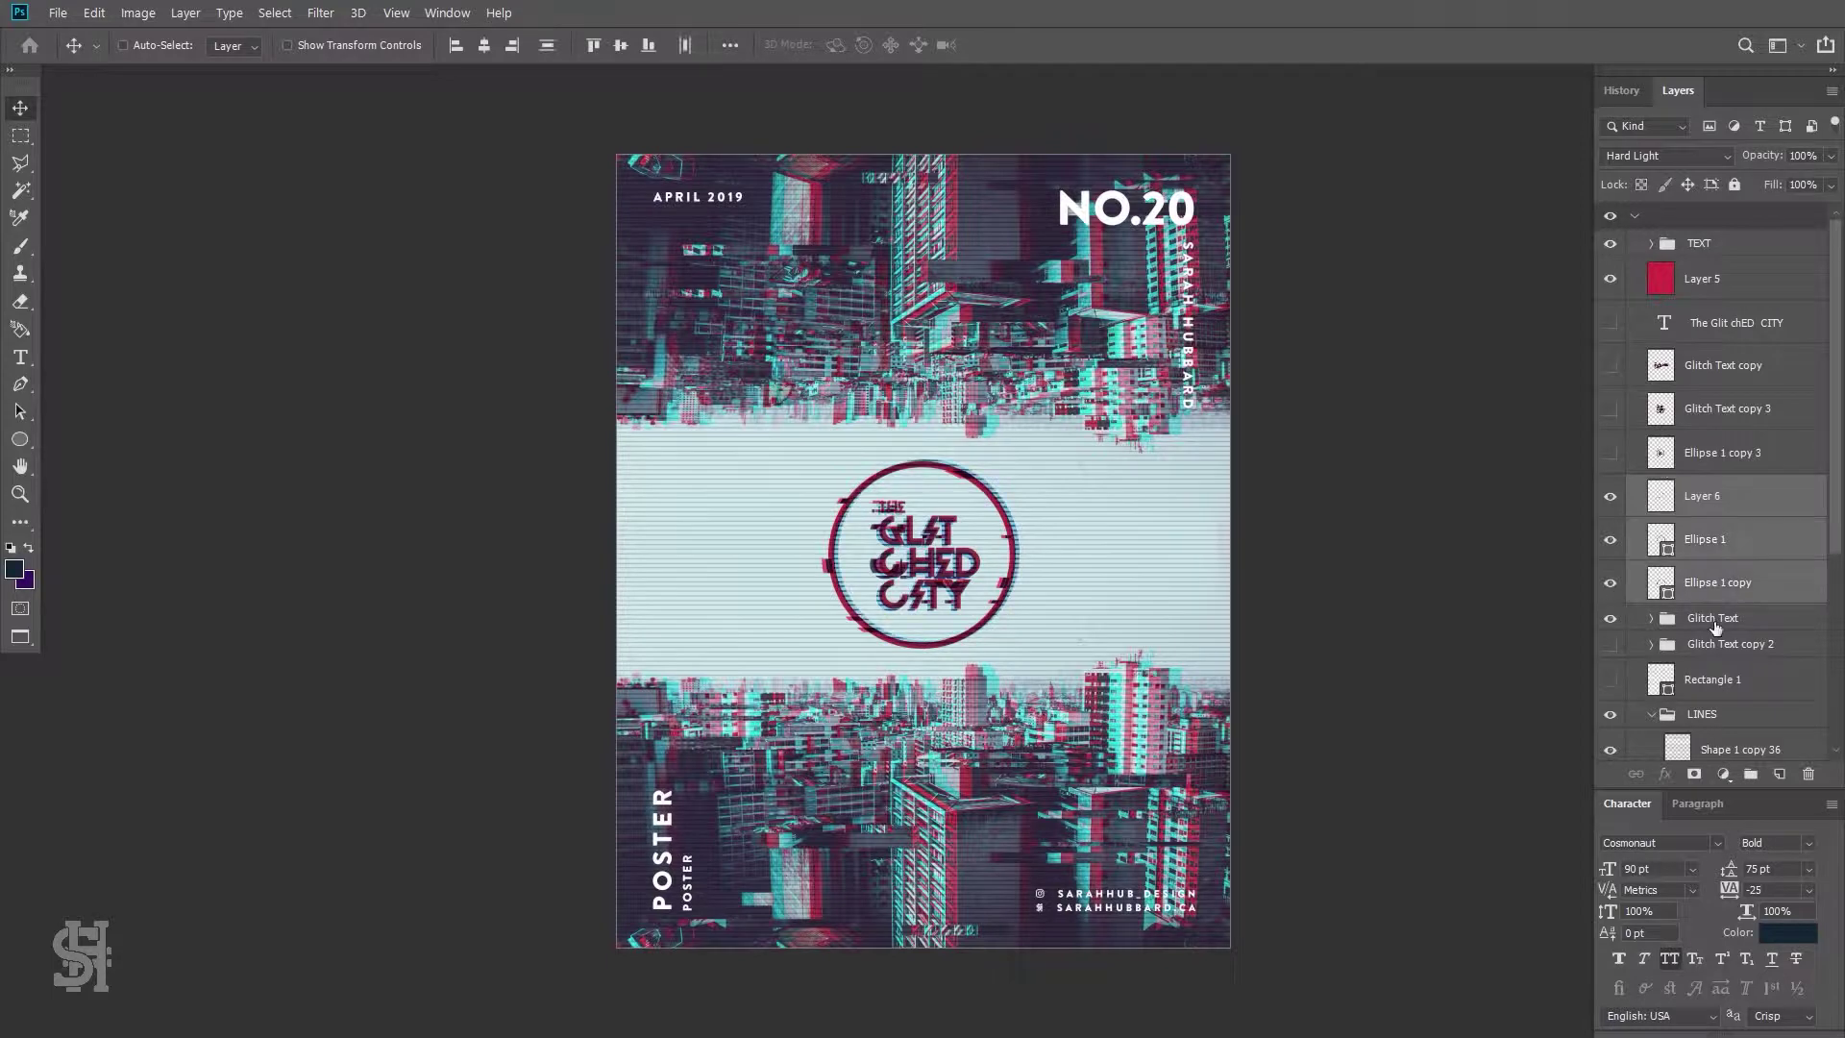
pyautogui.keyDown('shift'); pyautogui.click(1710, 618); pyautogui.keyUp('shift')
pyautogui.hotkey('ctrl', 'g')
pyautogui.write('Glitch')
pyautogui.press('Return')
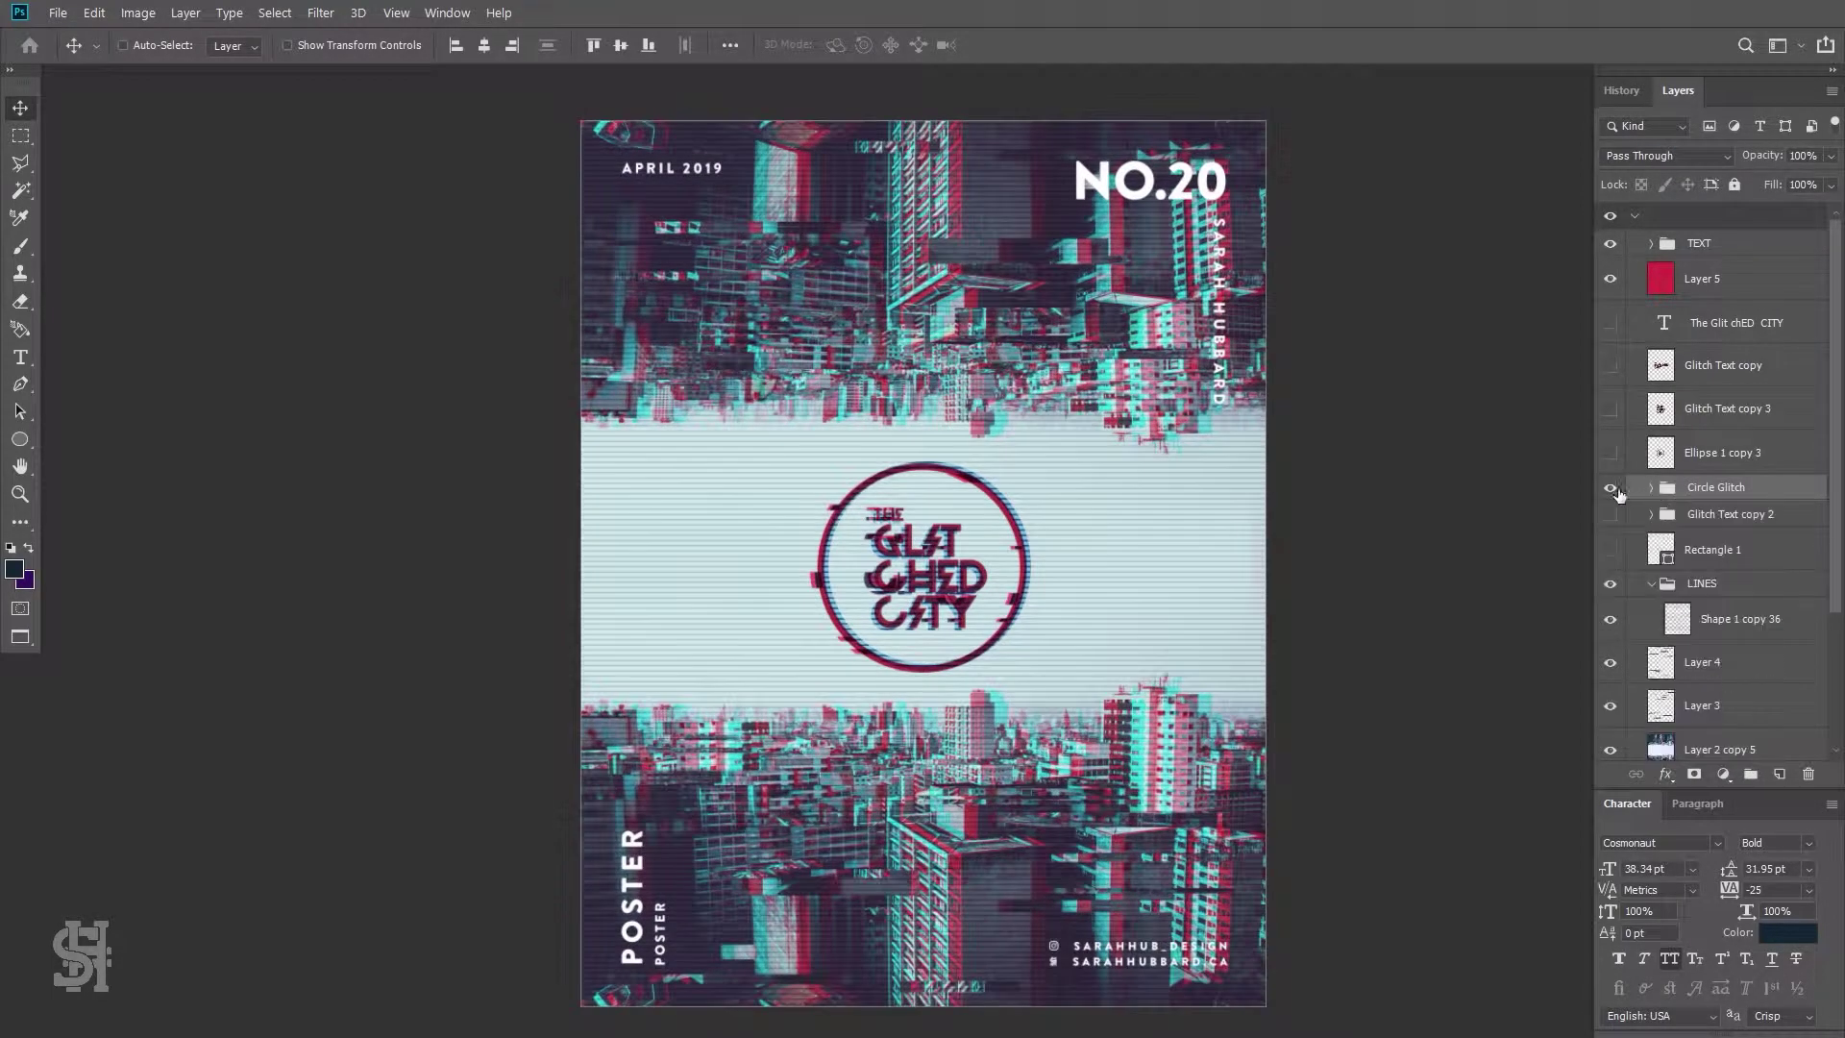
pyautogui.click(1611, 487)
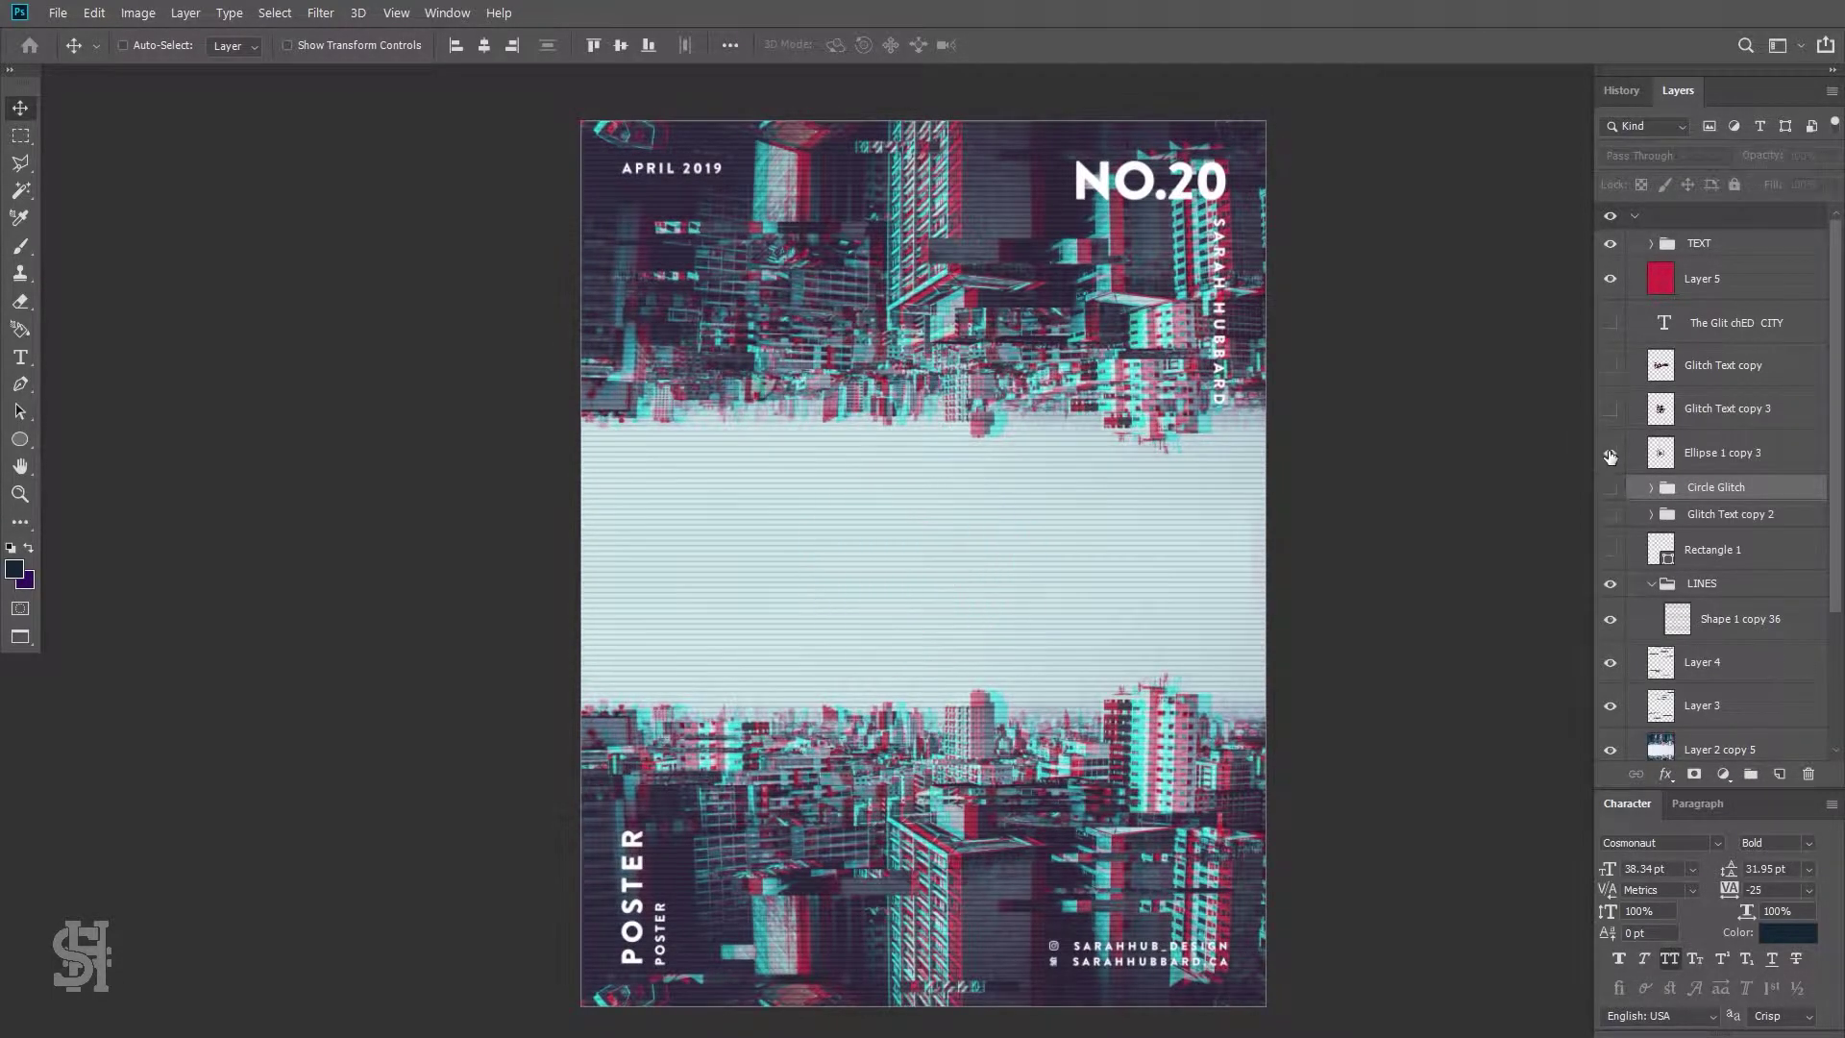
pyautogui.hotkey('ctrl', 'z')
pyautogui.hotkey('ctrl', 'z')
pyautogui.hotkey('ctrl', 'z')
pyautogui.hotkey('ctrl', 'z')
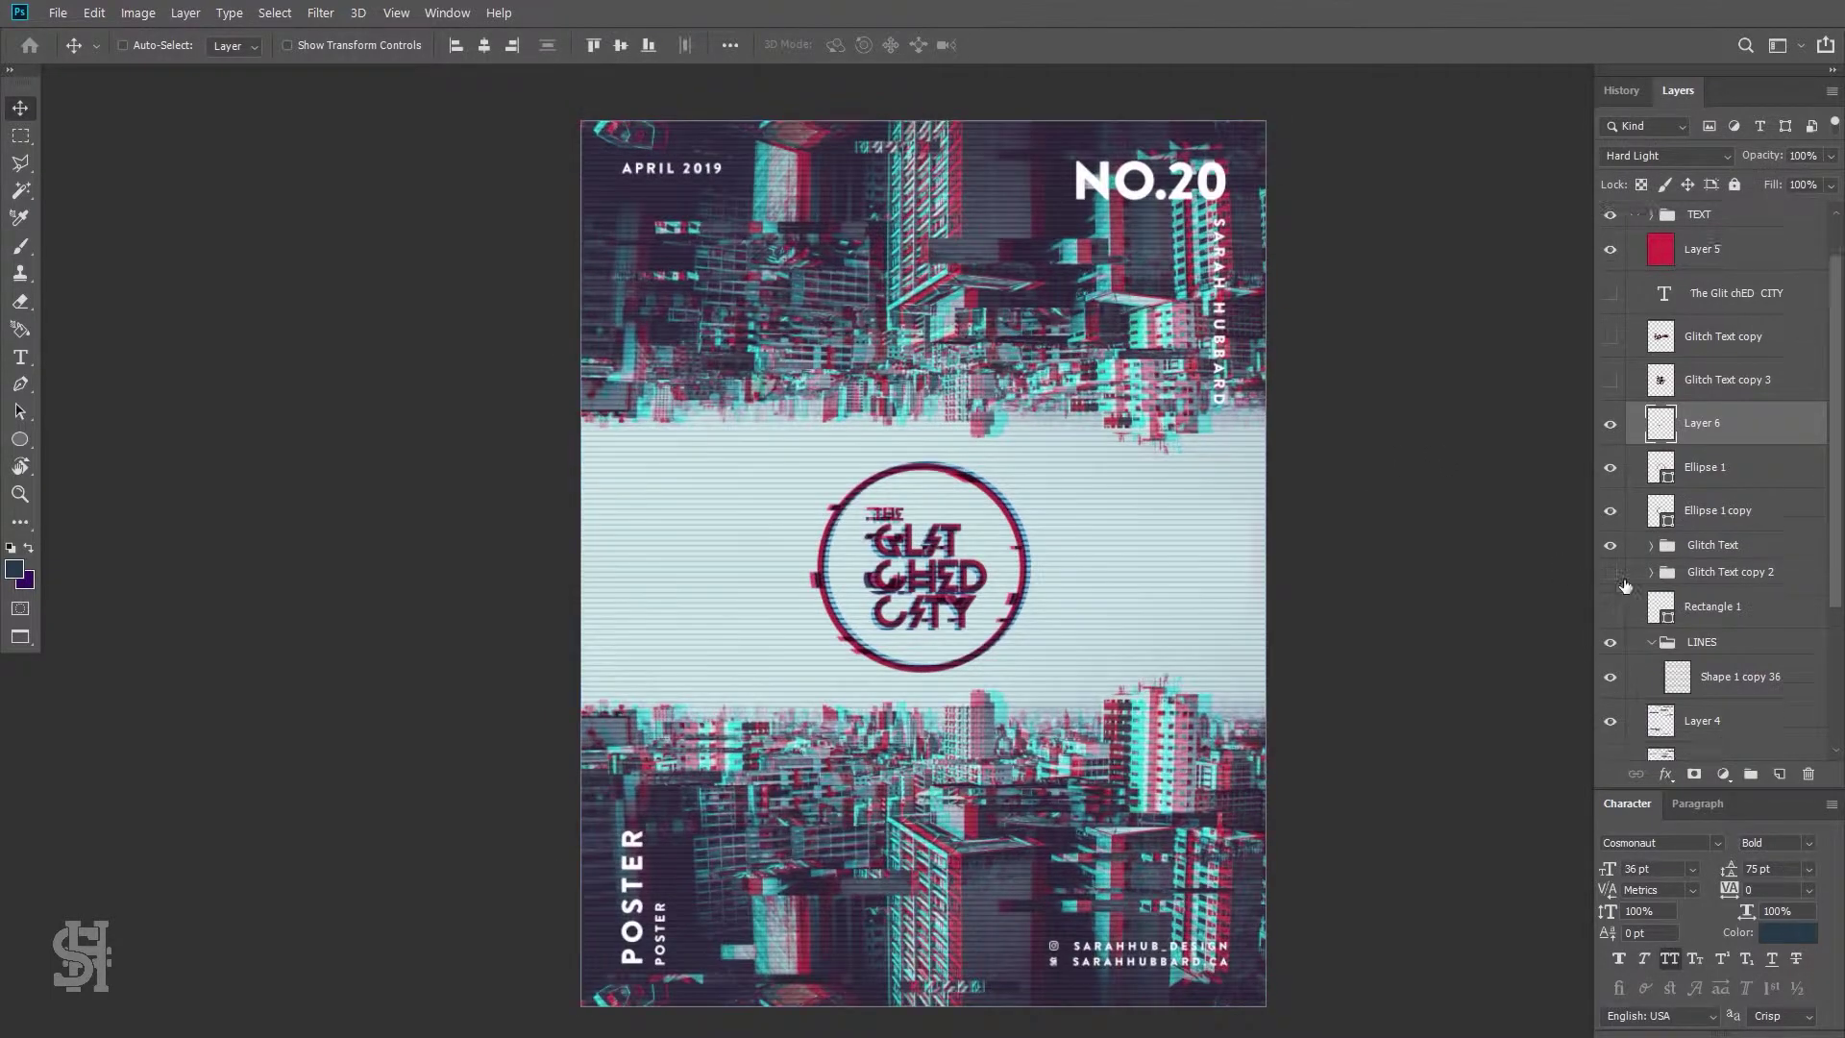
pyautogui.hotkey('ctrl', 'z')
pyautogui.hotkey('ctrl', 'z')
# Duplicate Layer 4, shift the copy across the poster, and blend it in Overlay
pyautogui.click(1706, 478)
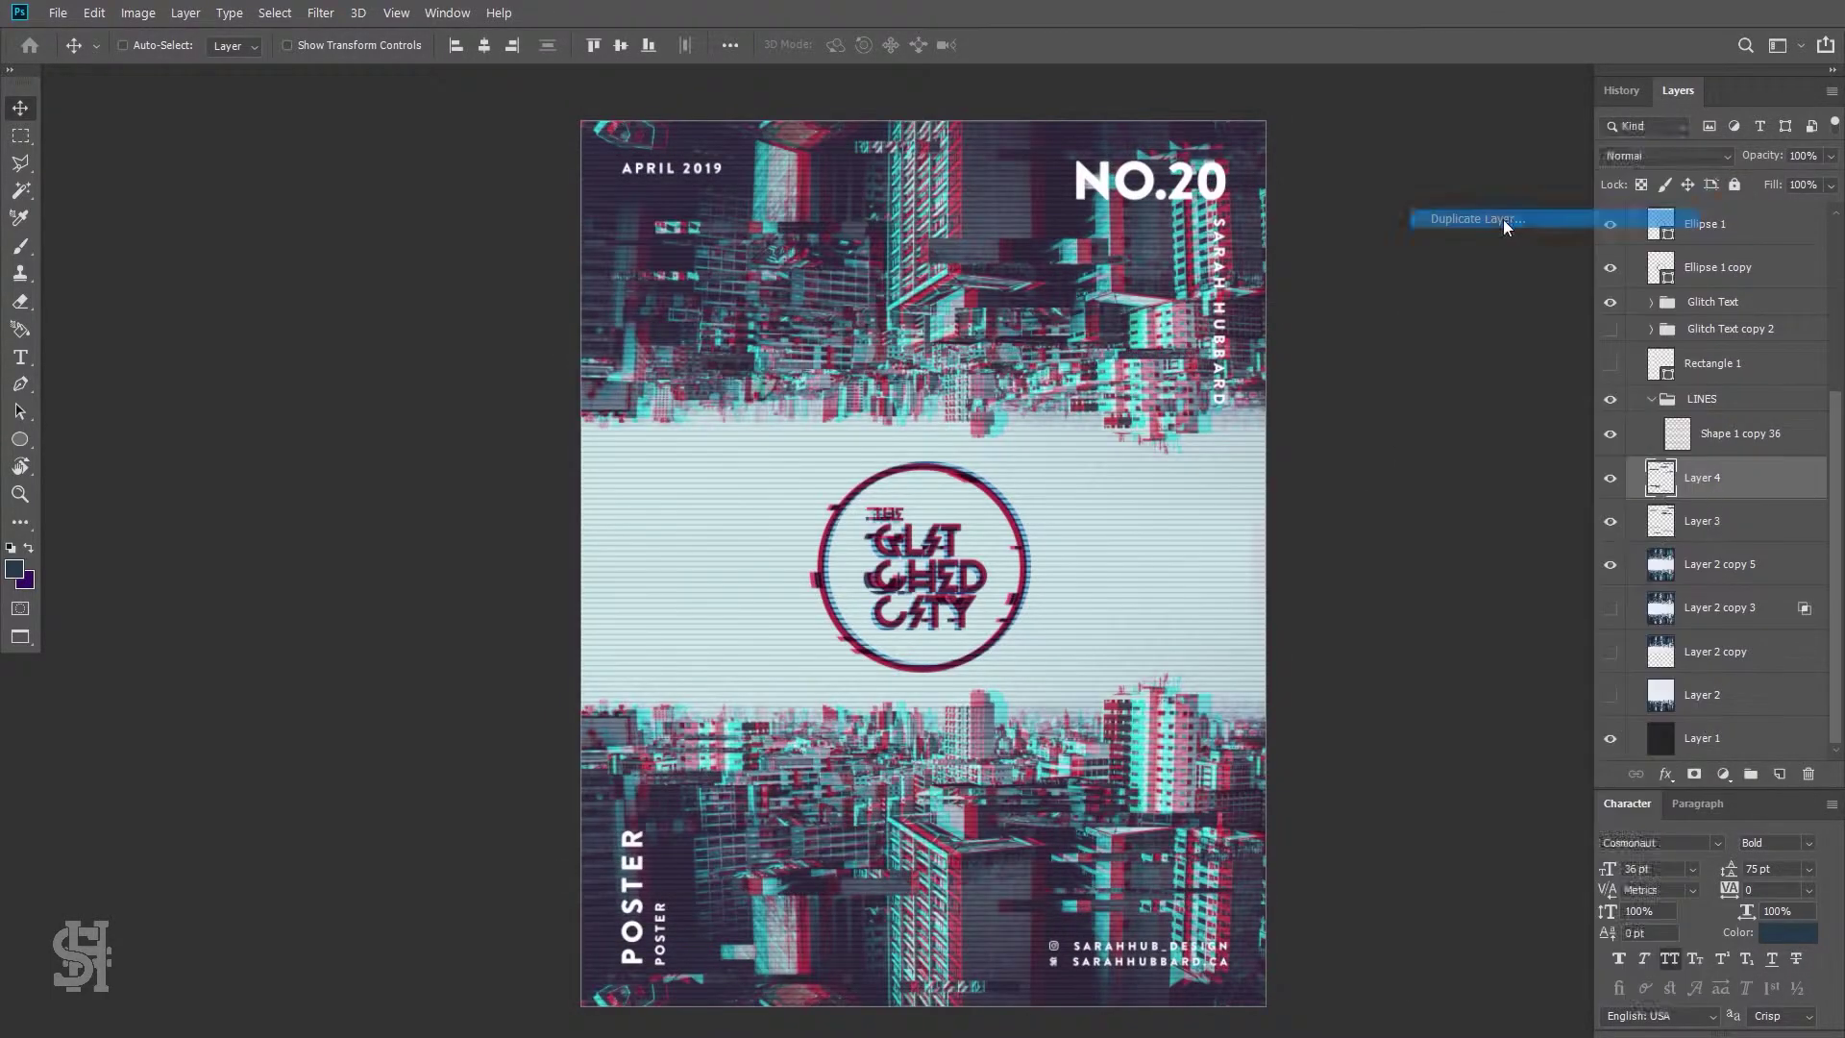
pyautogui.hotkey('ctrl', 'j')
pyautogui.moveTo(851, 345)
pyautogui.mouseDown()
pyautogui.moveTo(950, 442)
pyautogui.moveTo(963, 388)
pyautogui.moveTo(1069, 344)
pyautogui.moveTo(1030, 349)
pyautogui.mouseUp()
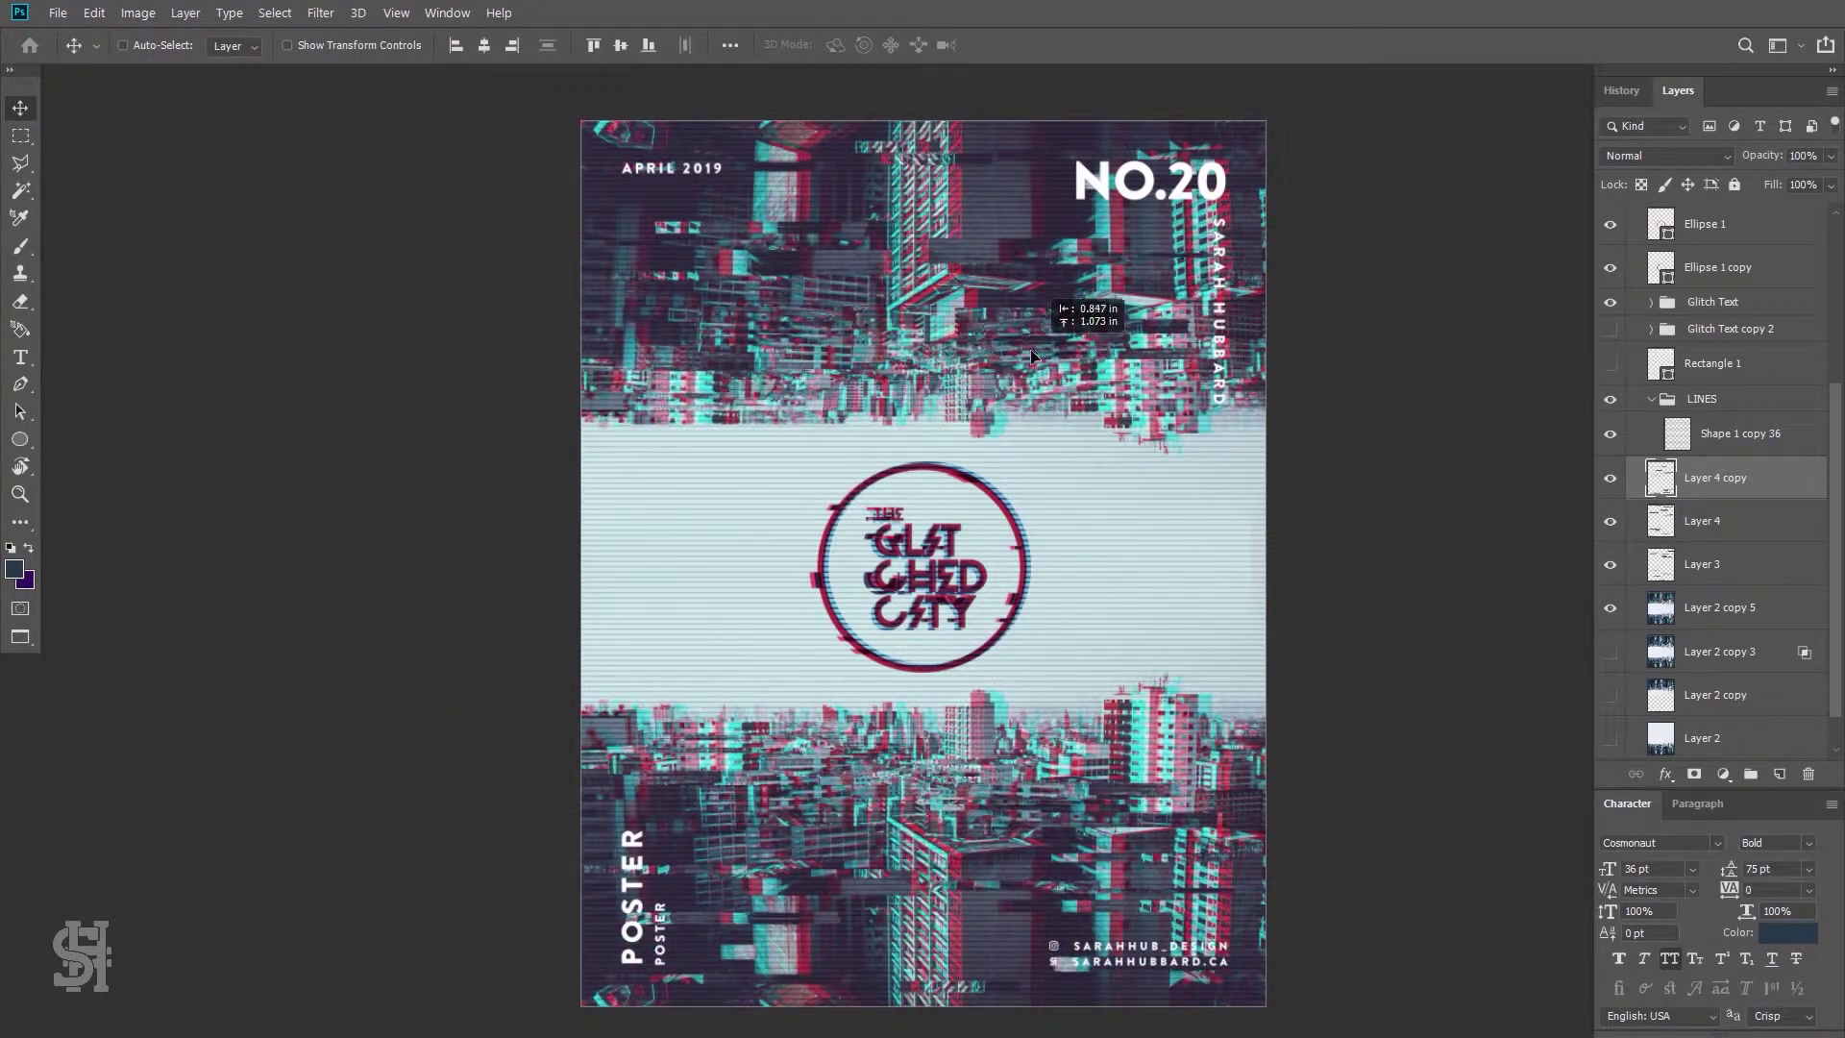
pyautogui.click(1665, 155)
pyautogui.click(1639, 288)
pyautogui.click(1665, 155)
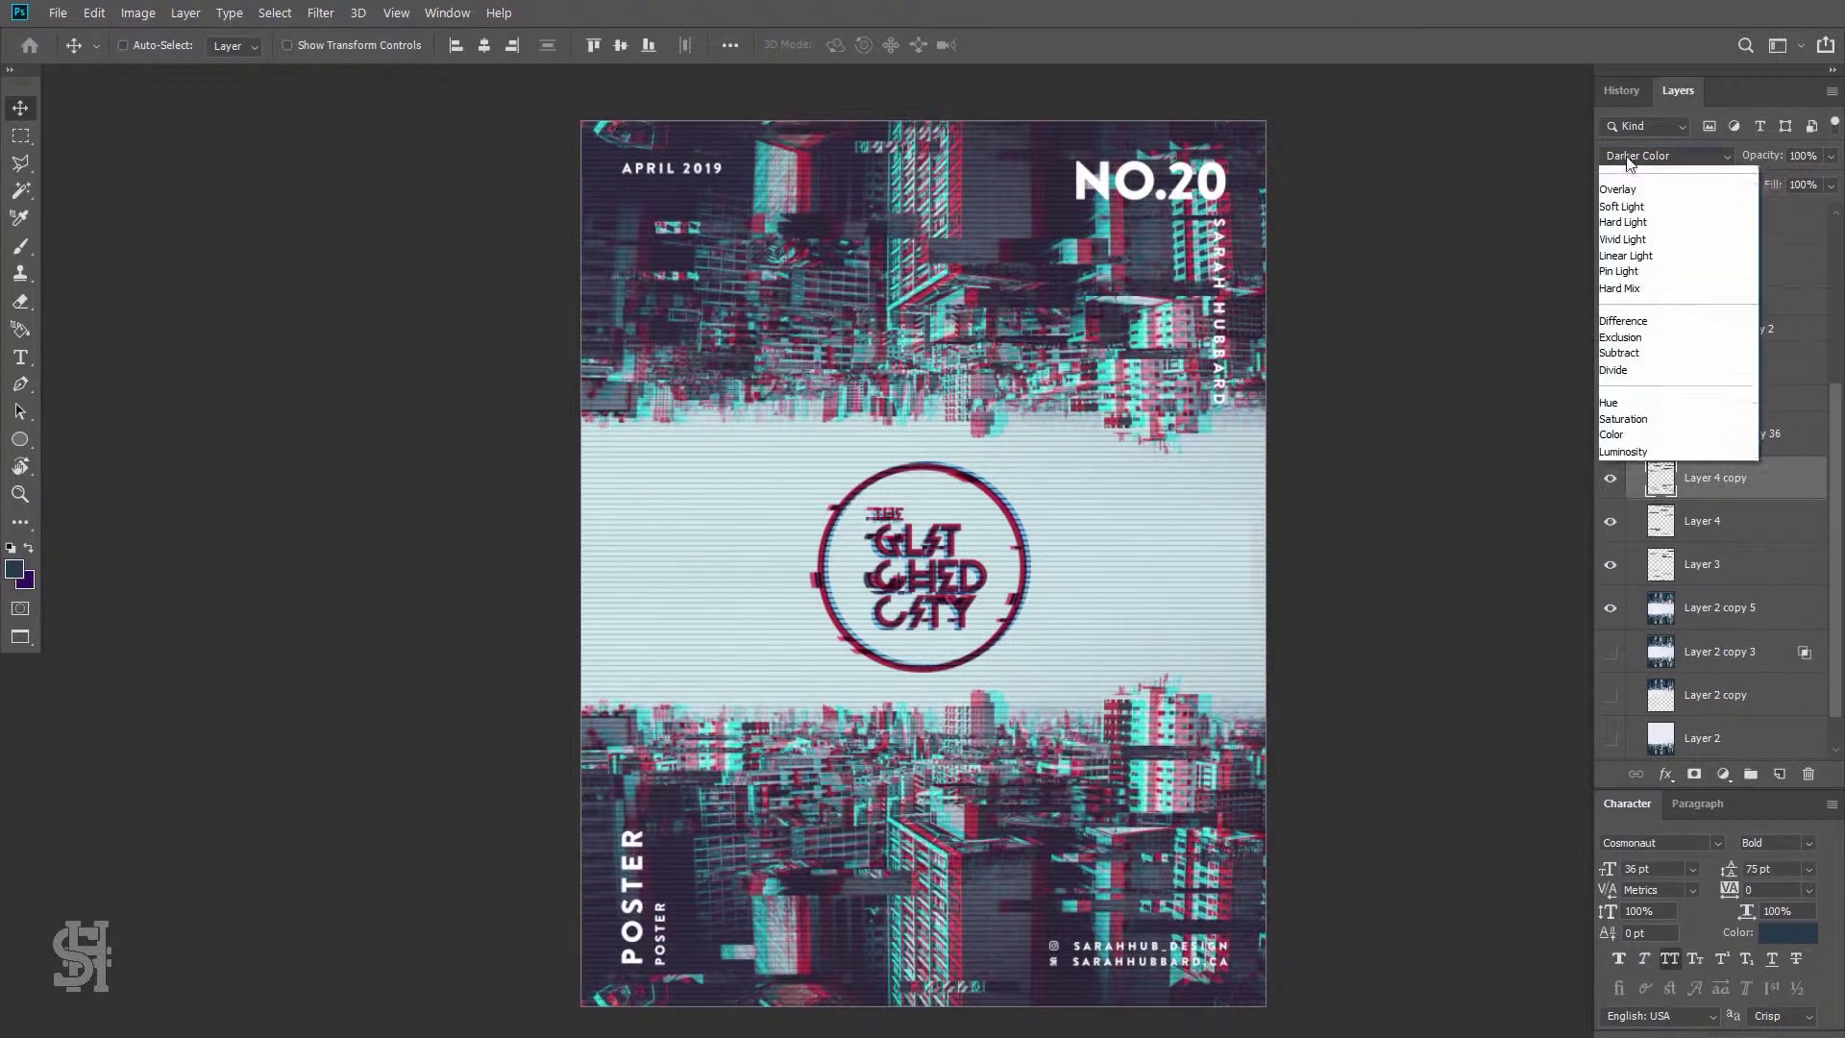
pyautogui.click(1638, 423)
pyautogui.moveTo(1099, 327); pyautogui.dragTo(1093, 355)
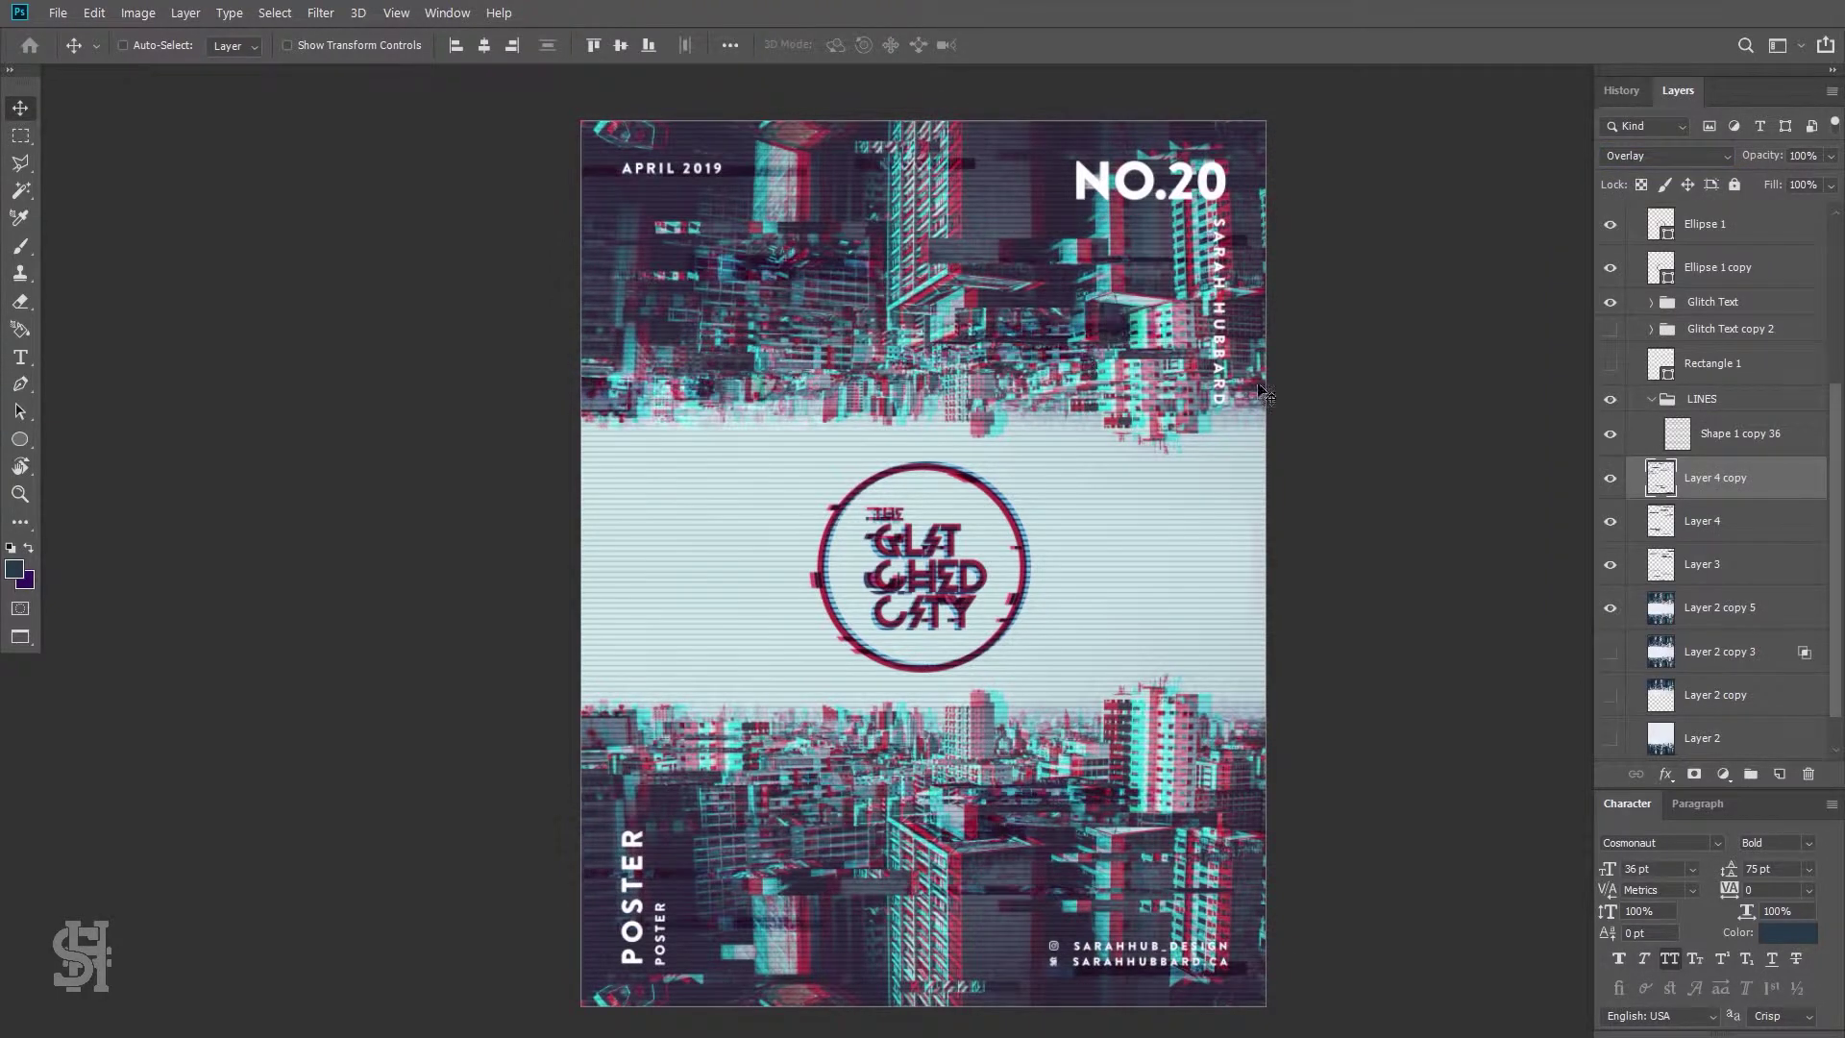
pyautogui.scroll(-1, 1383, 548)
pyautogui.scroll(5, 1701, 581)
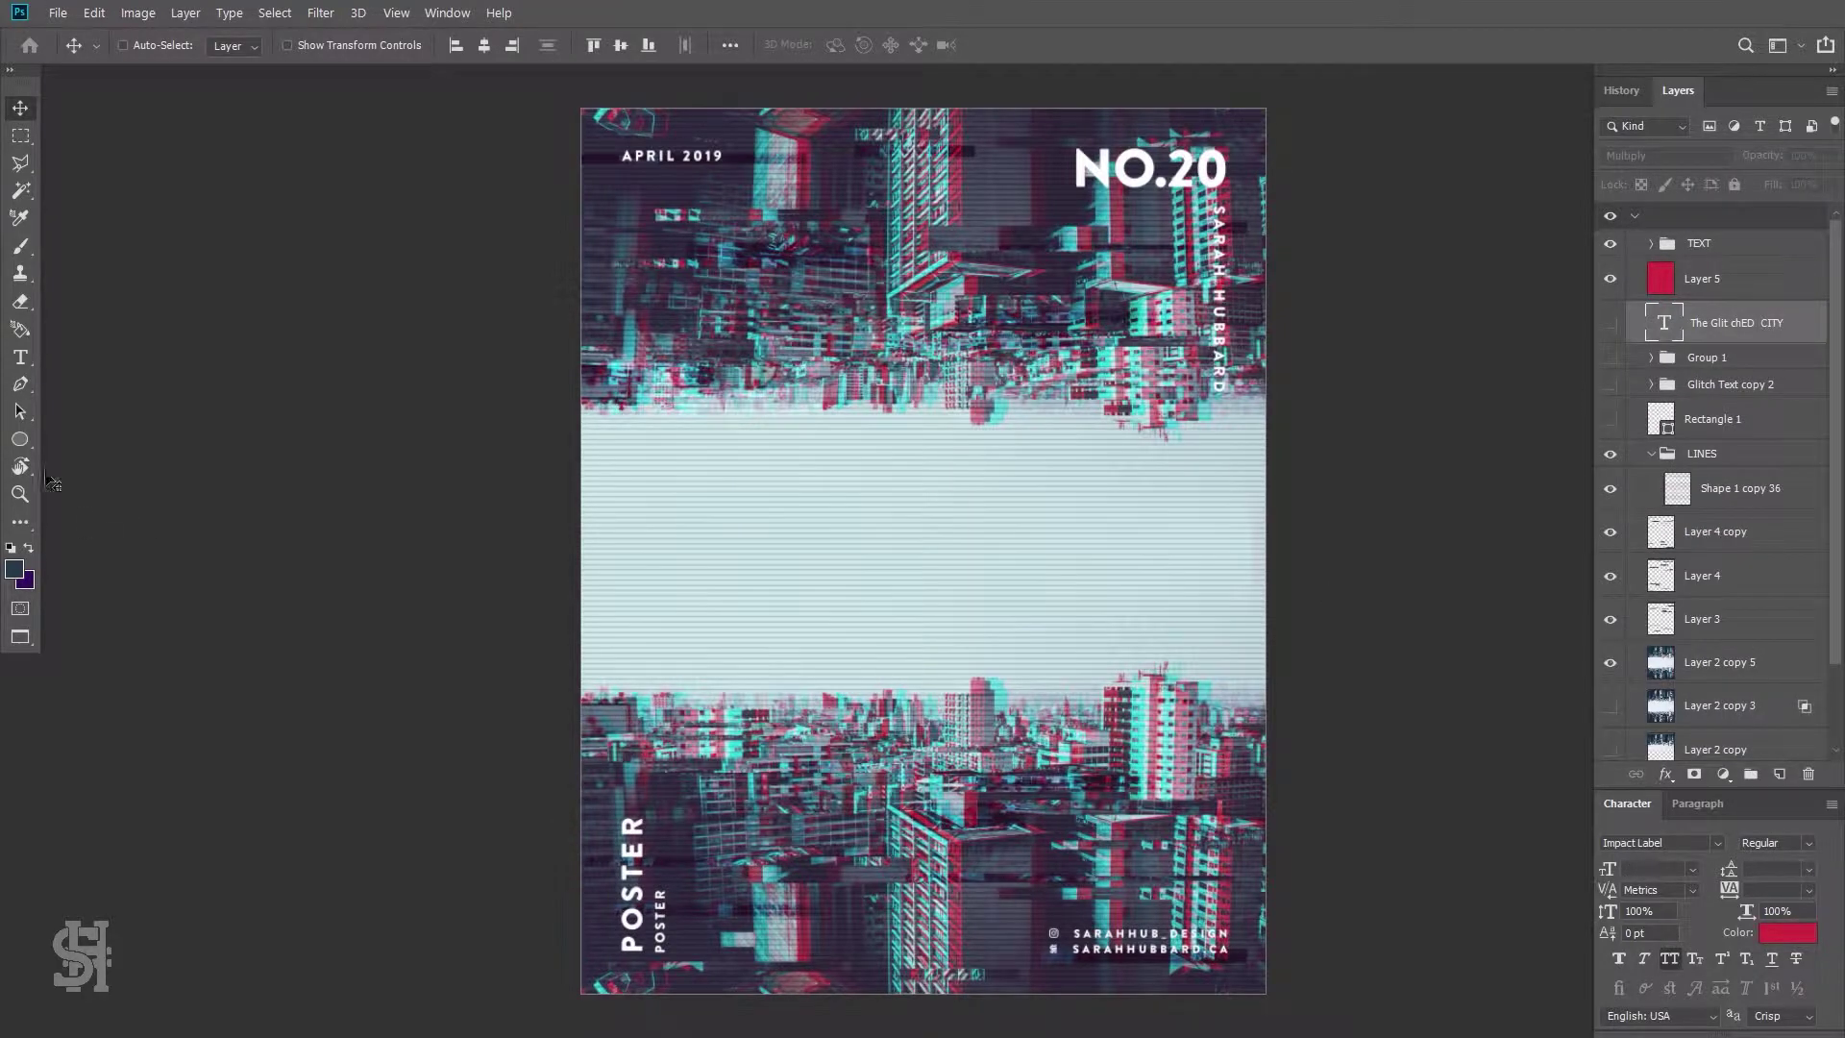
# Draw a large red downward triangle with the Polygon tool and blend it in Darken
pyautogui.rightClick(19, 439)
pyautogui.click(107, 499)
pyautogui.click(357, 465)
pyautogui.click(839, 498)
pyautogui.moveTo(656, 364); pyautogui.dragTo(951, 769)
pyautogui.press('v')
pyautogui.press('Delete')
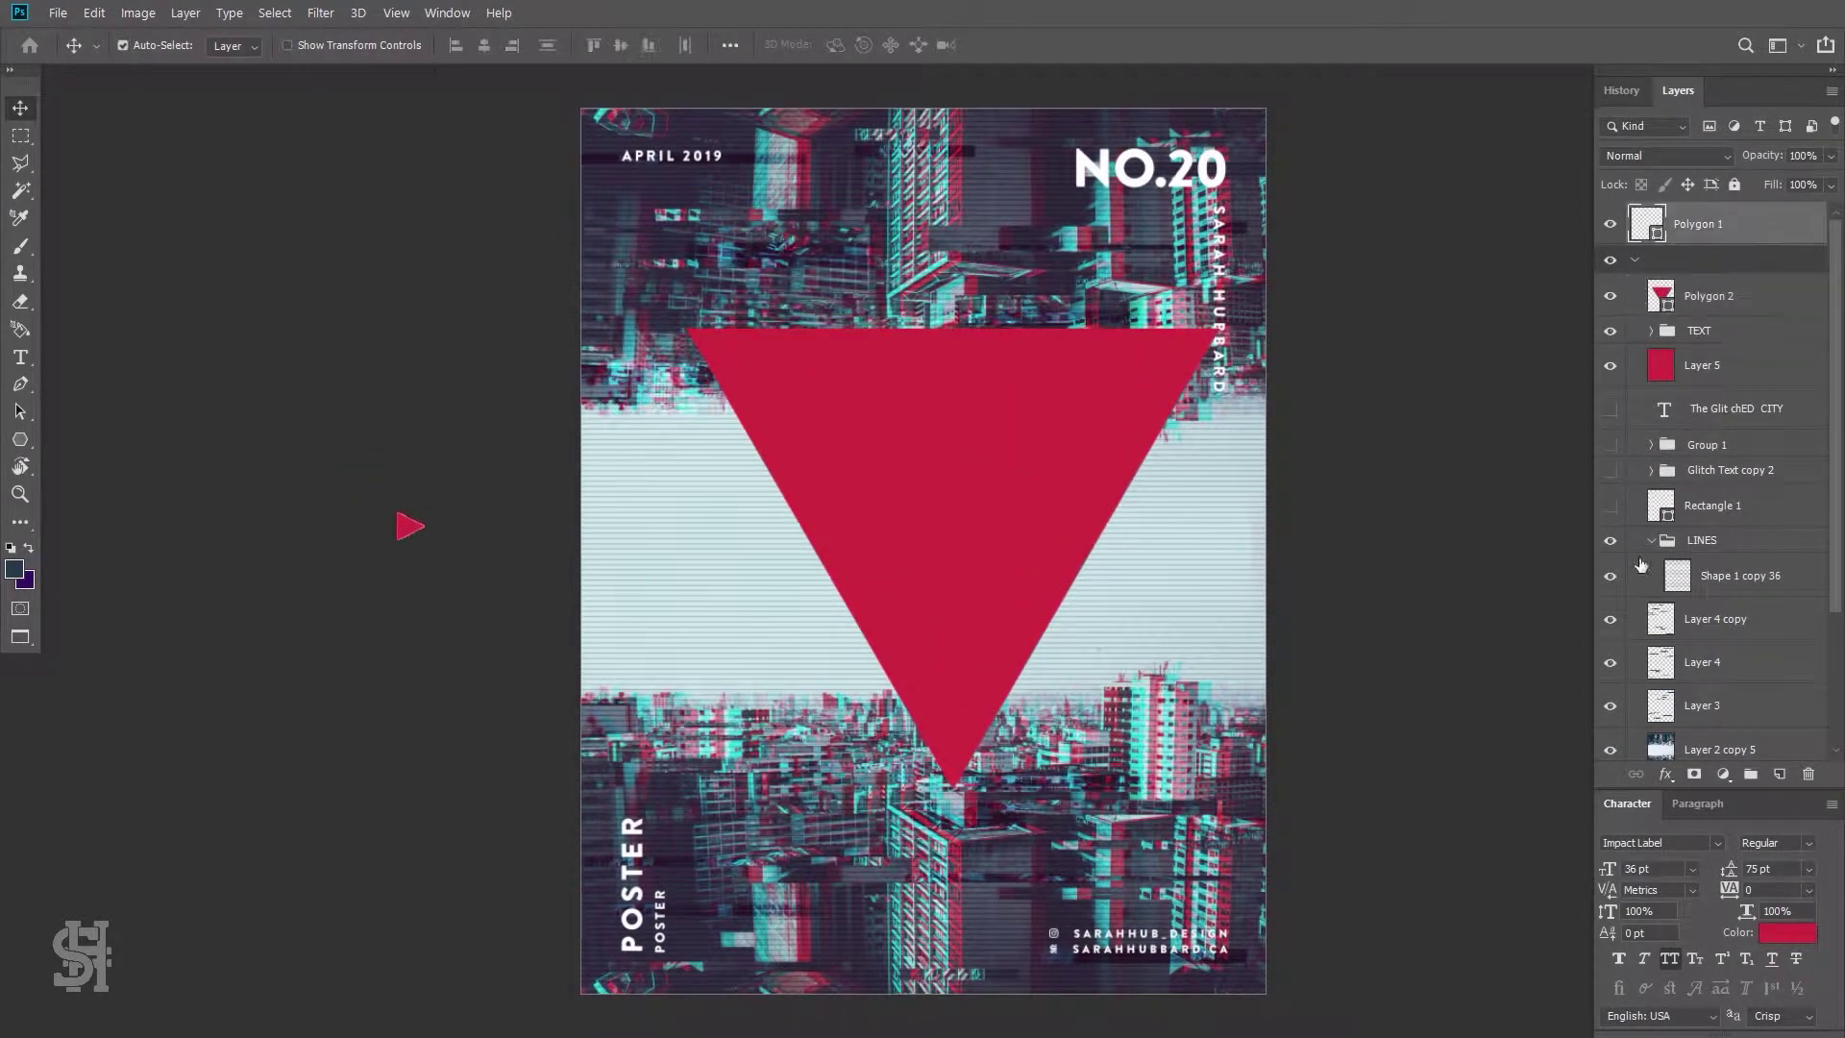
pyautogui.click(1665, 156)
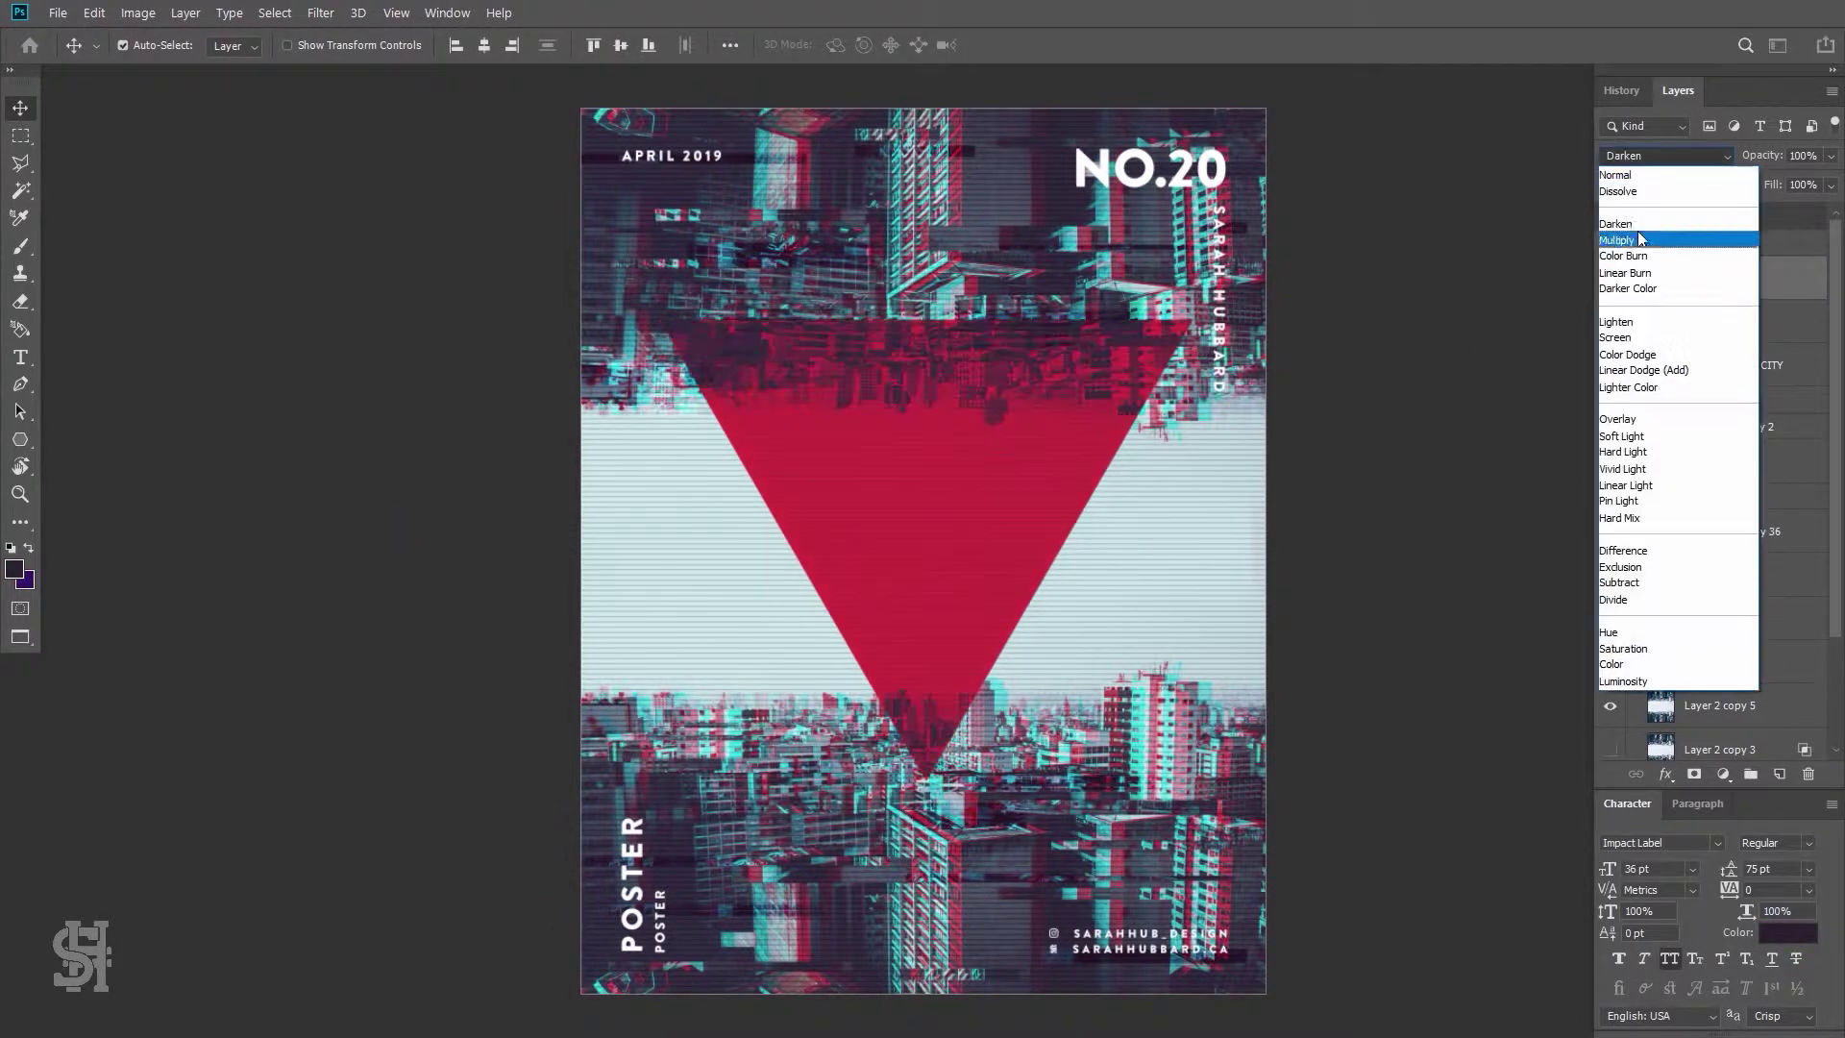
pyautogui.click(1643, 227)
pyautogui.moveTo(1070, 471); pyautogui.dragTo(1065, 465)
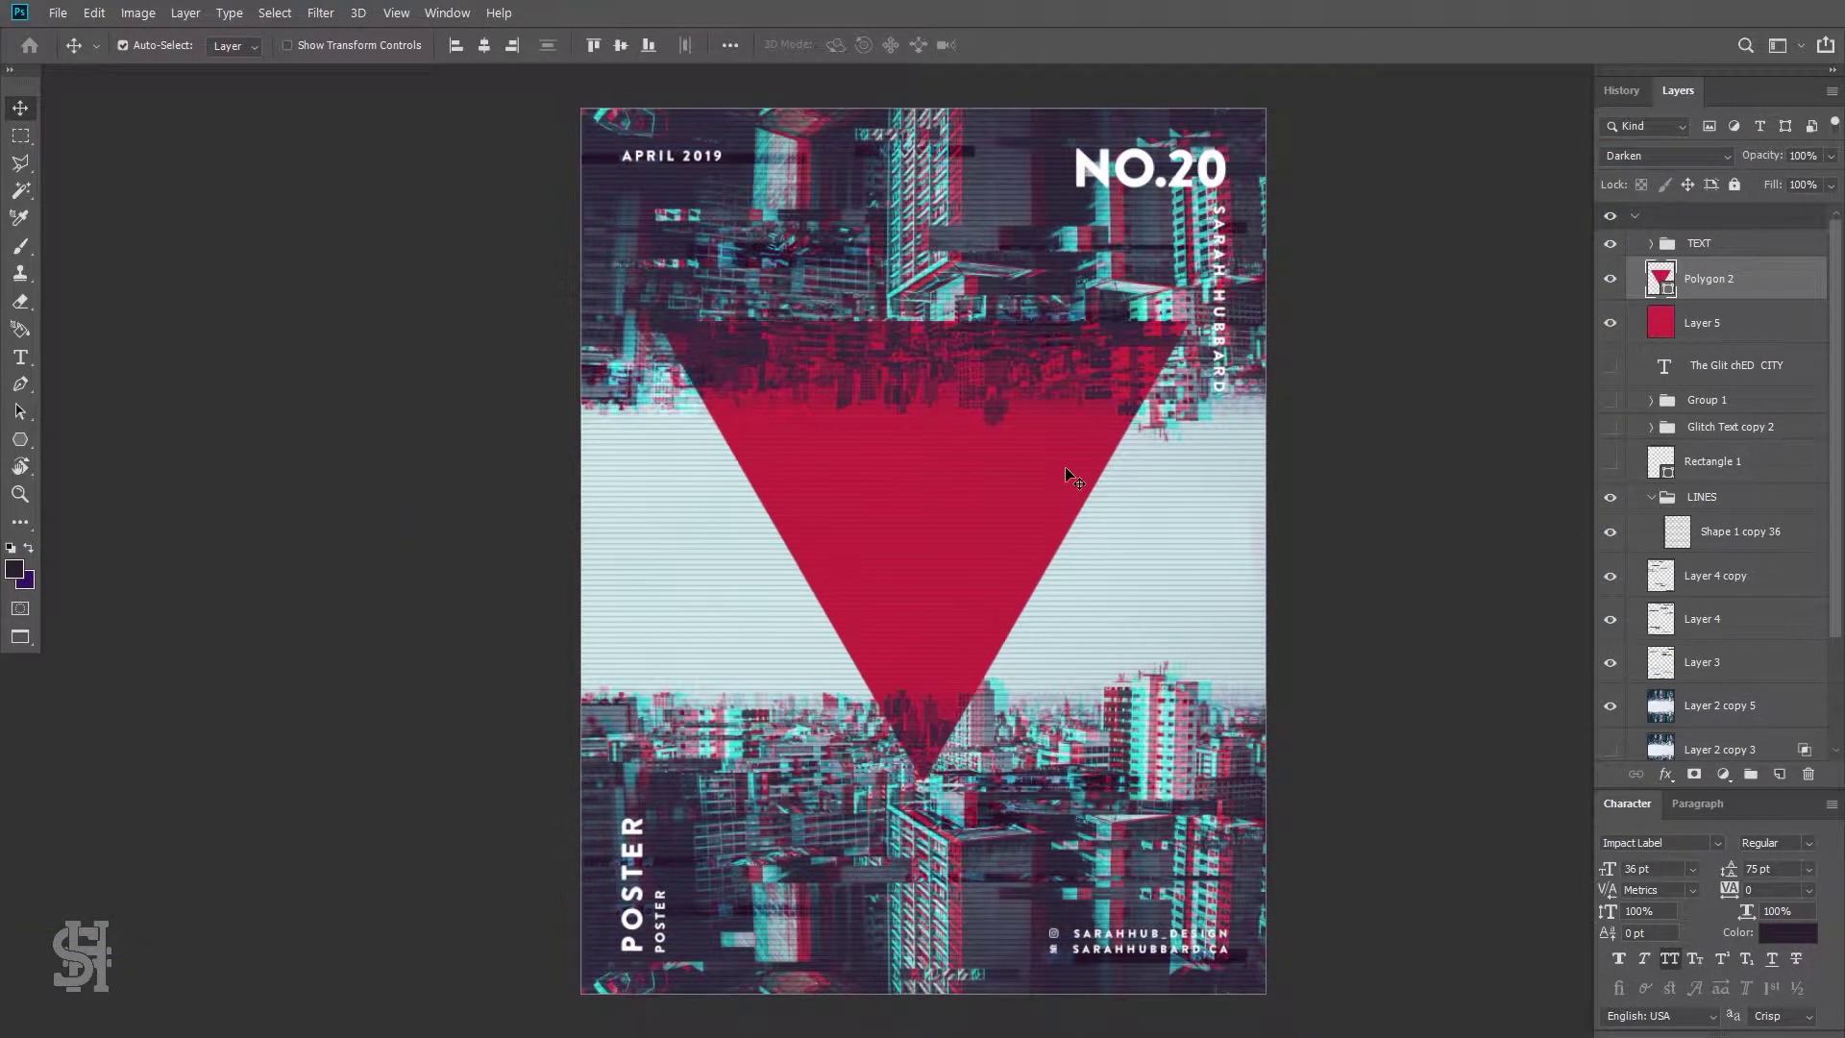
# Duplicate Polygon 2, lower the copy's mask density to about two-thirds, and hide both triangles
pyautogui.rightClick(1716, 279)
pyautogui.click(1480, 221)
pyautogui.press('Return')
pyautogui.click(1611, 323)
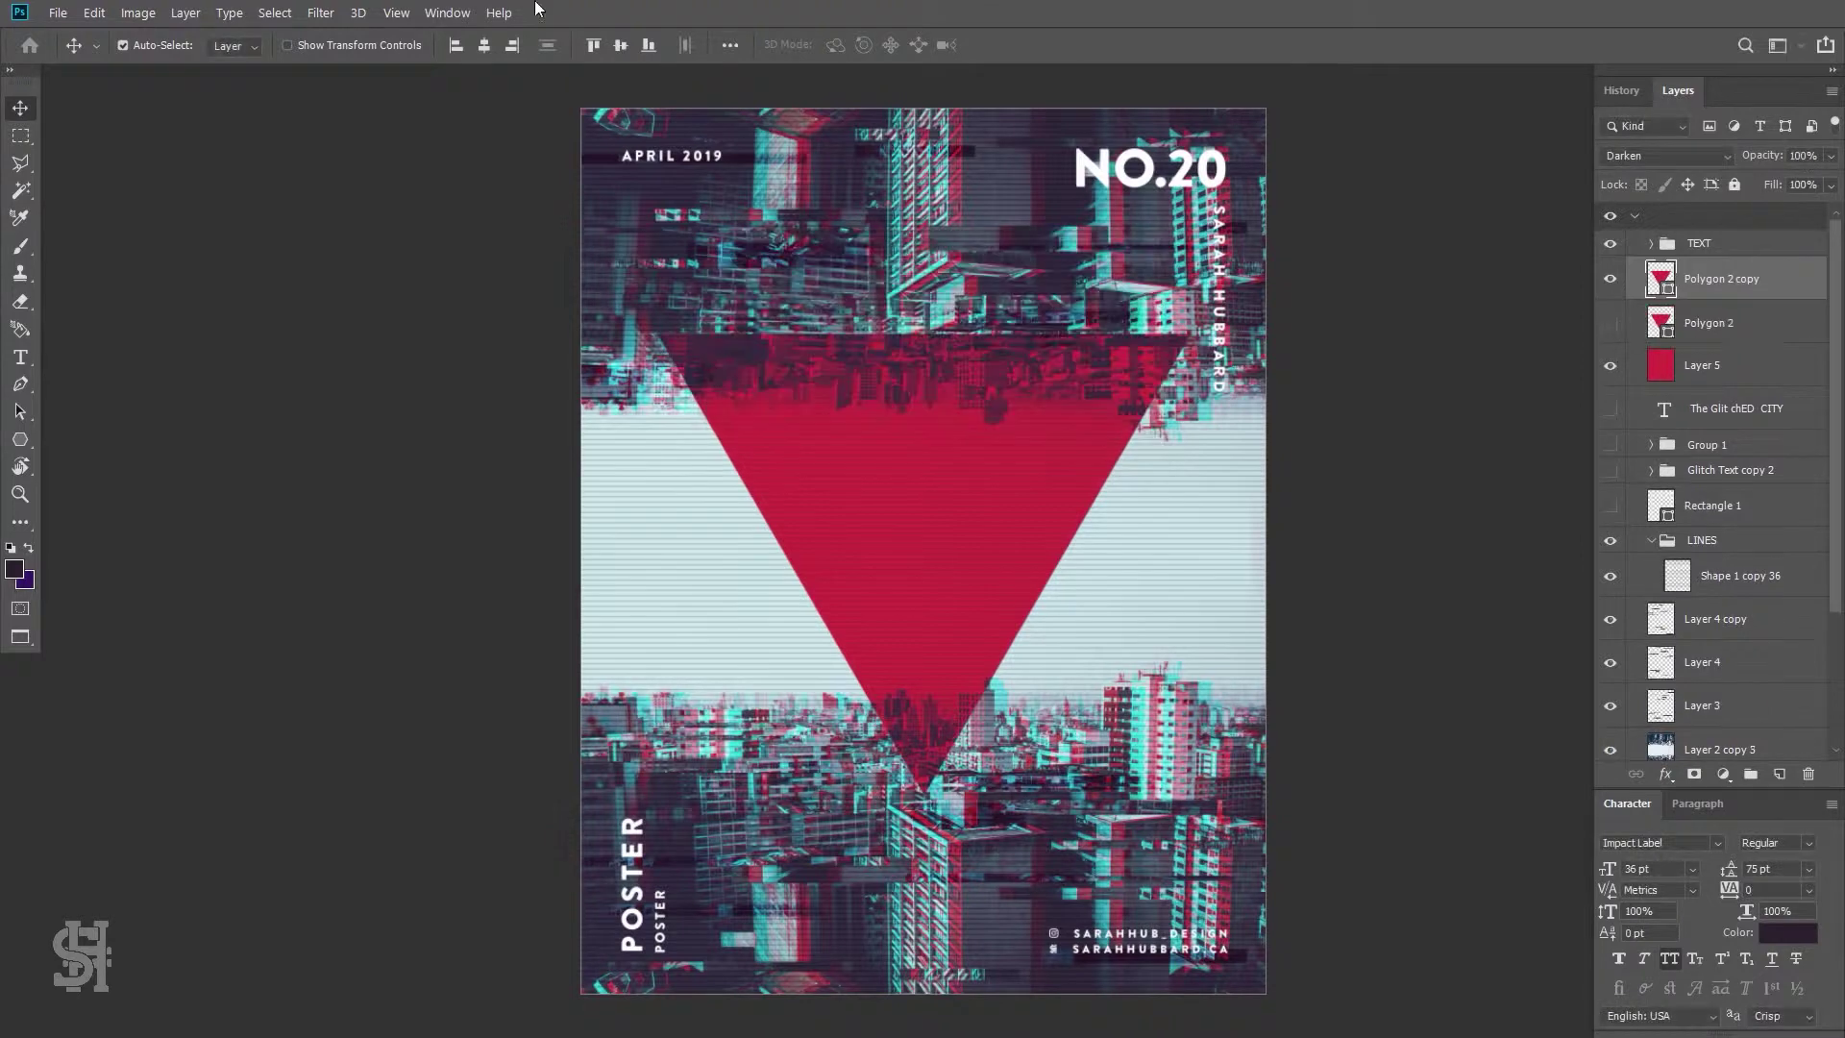
pyautogui.click(359, 12)
pyautogui.click(469, 169)
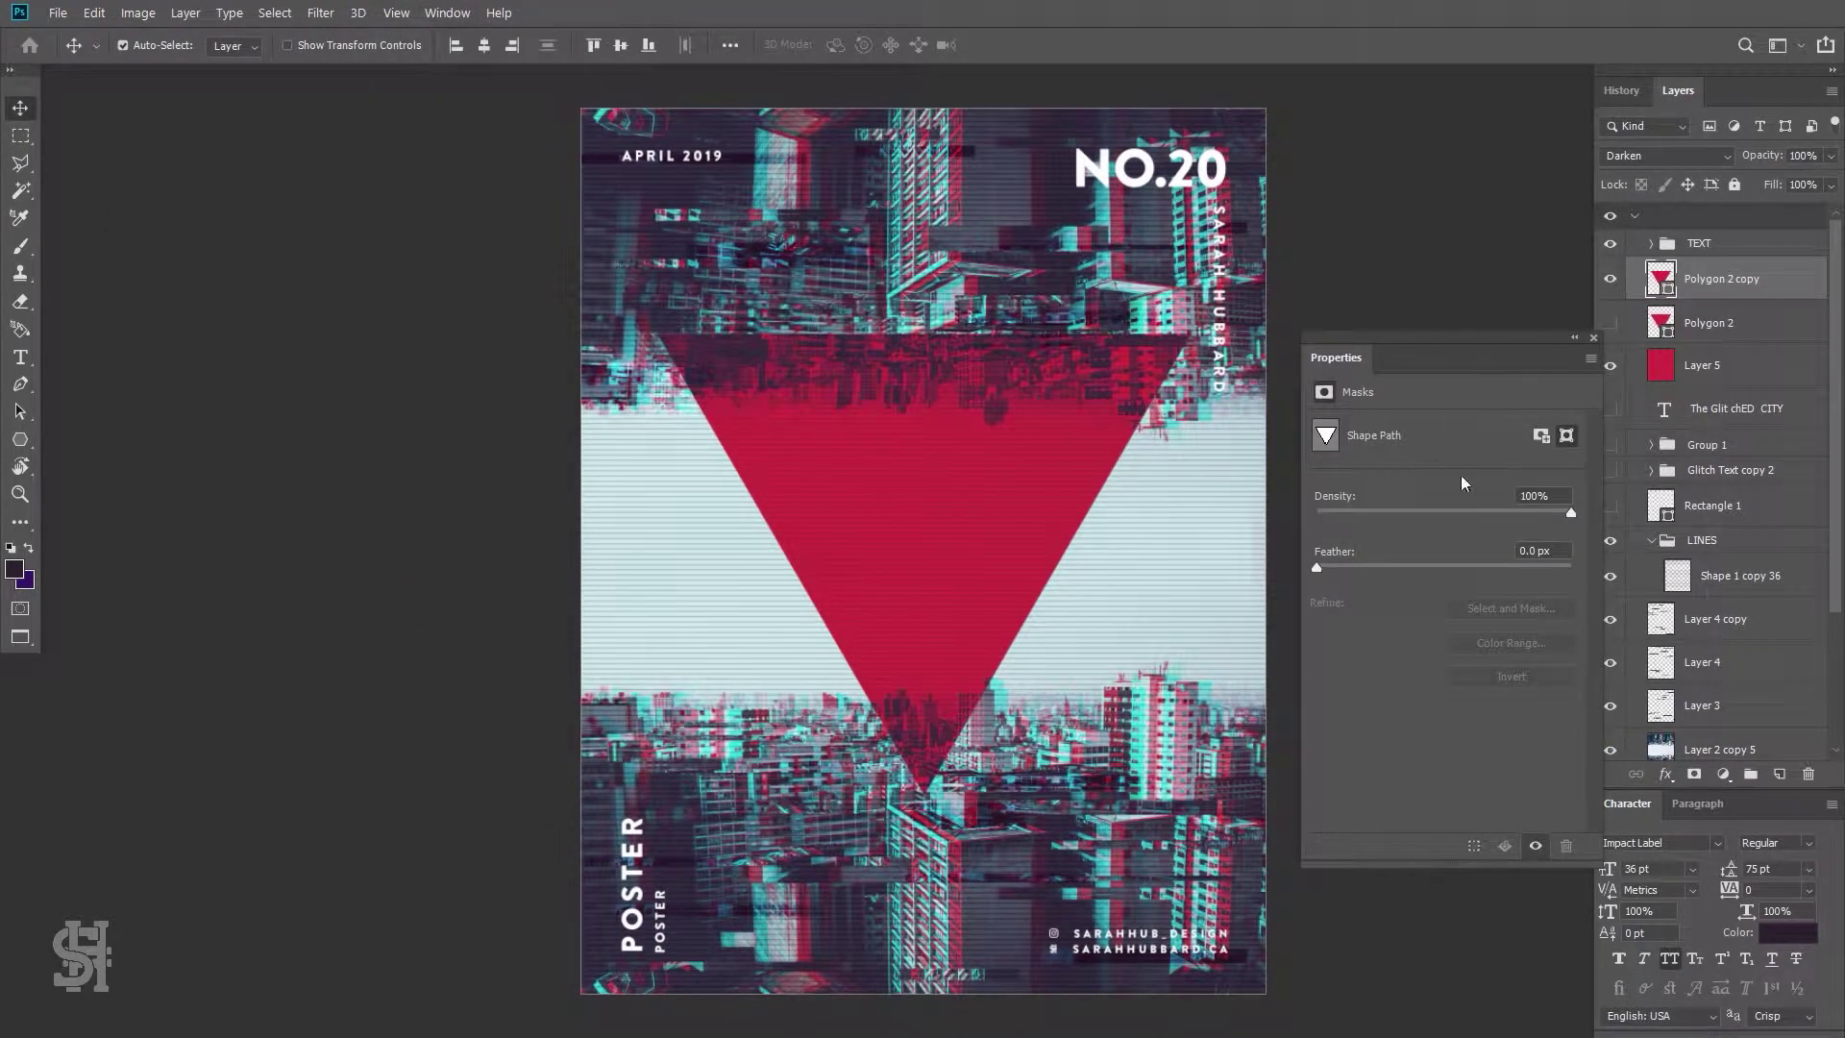
pyautogui.click(1590, 357)
pyautogui.moveTo(1571, 512); pyautogui.dragTo(1486, 510)
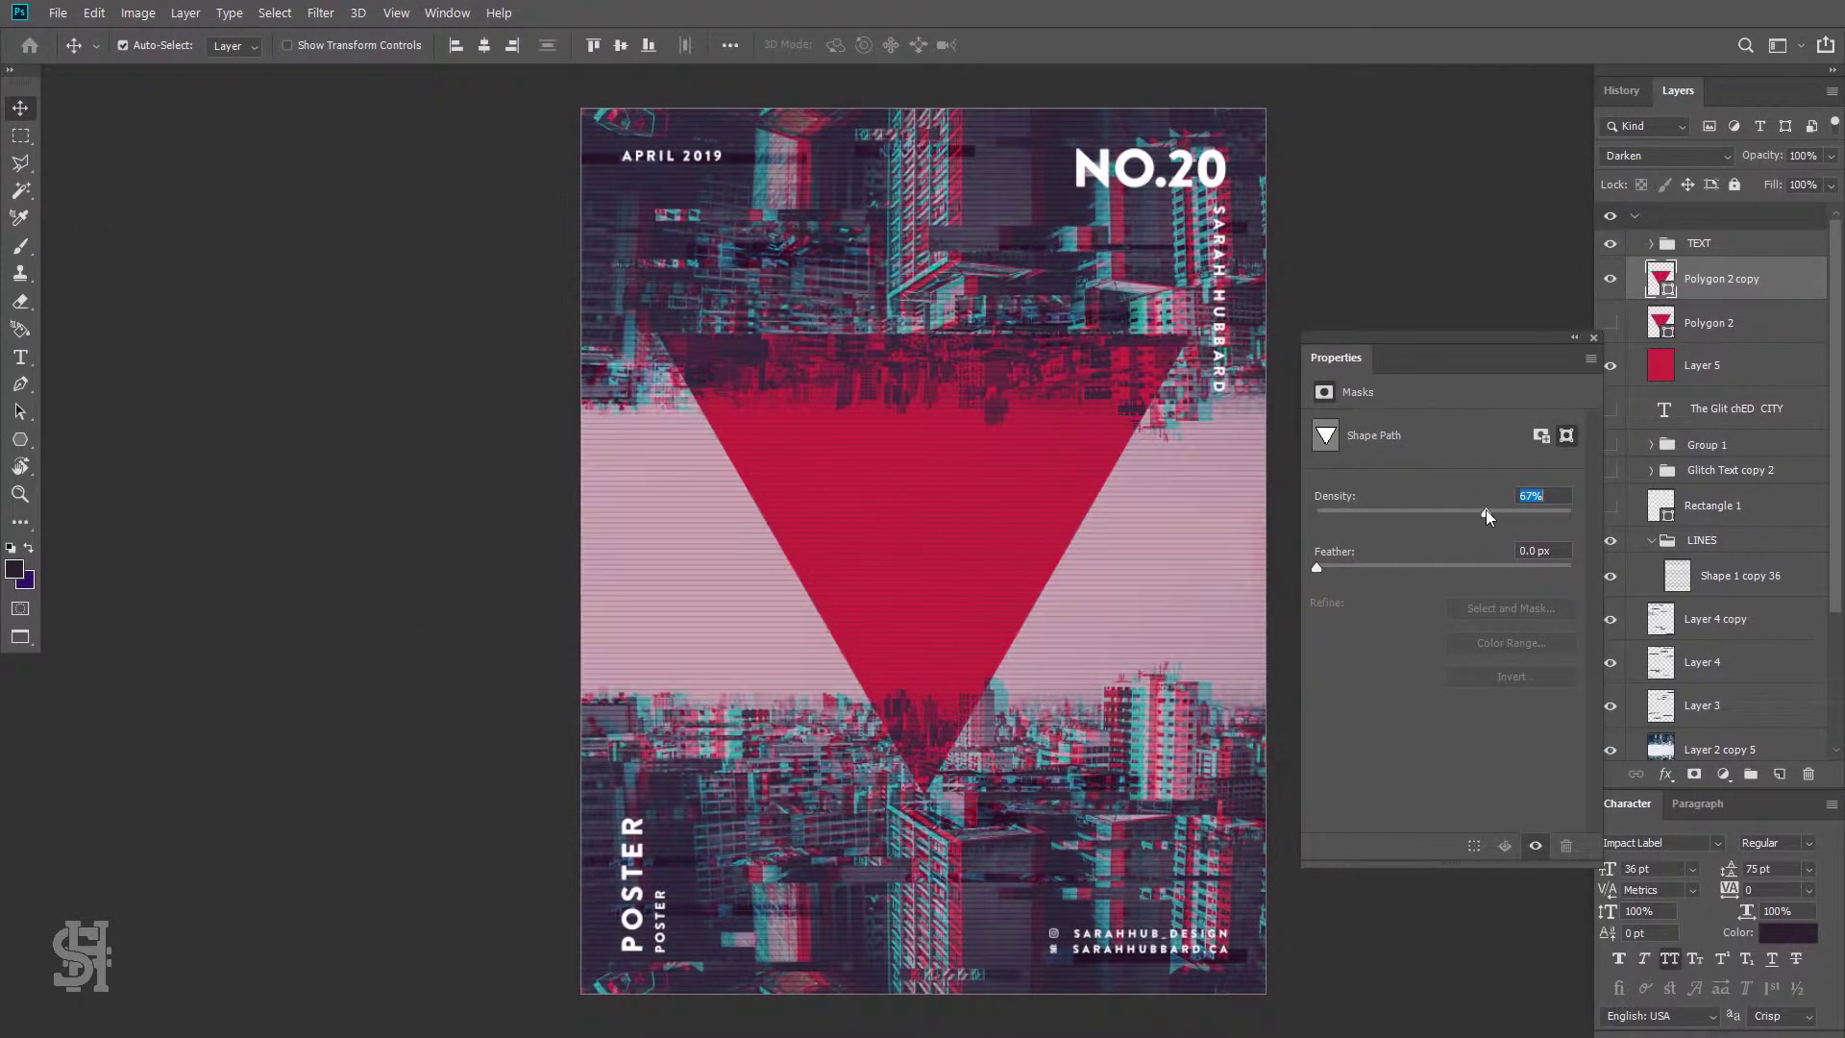
pyautogui.click(1593, 337)
pyautogui.click(1610, 278)
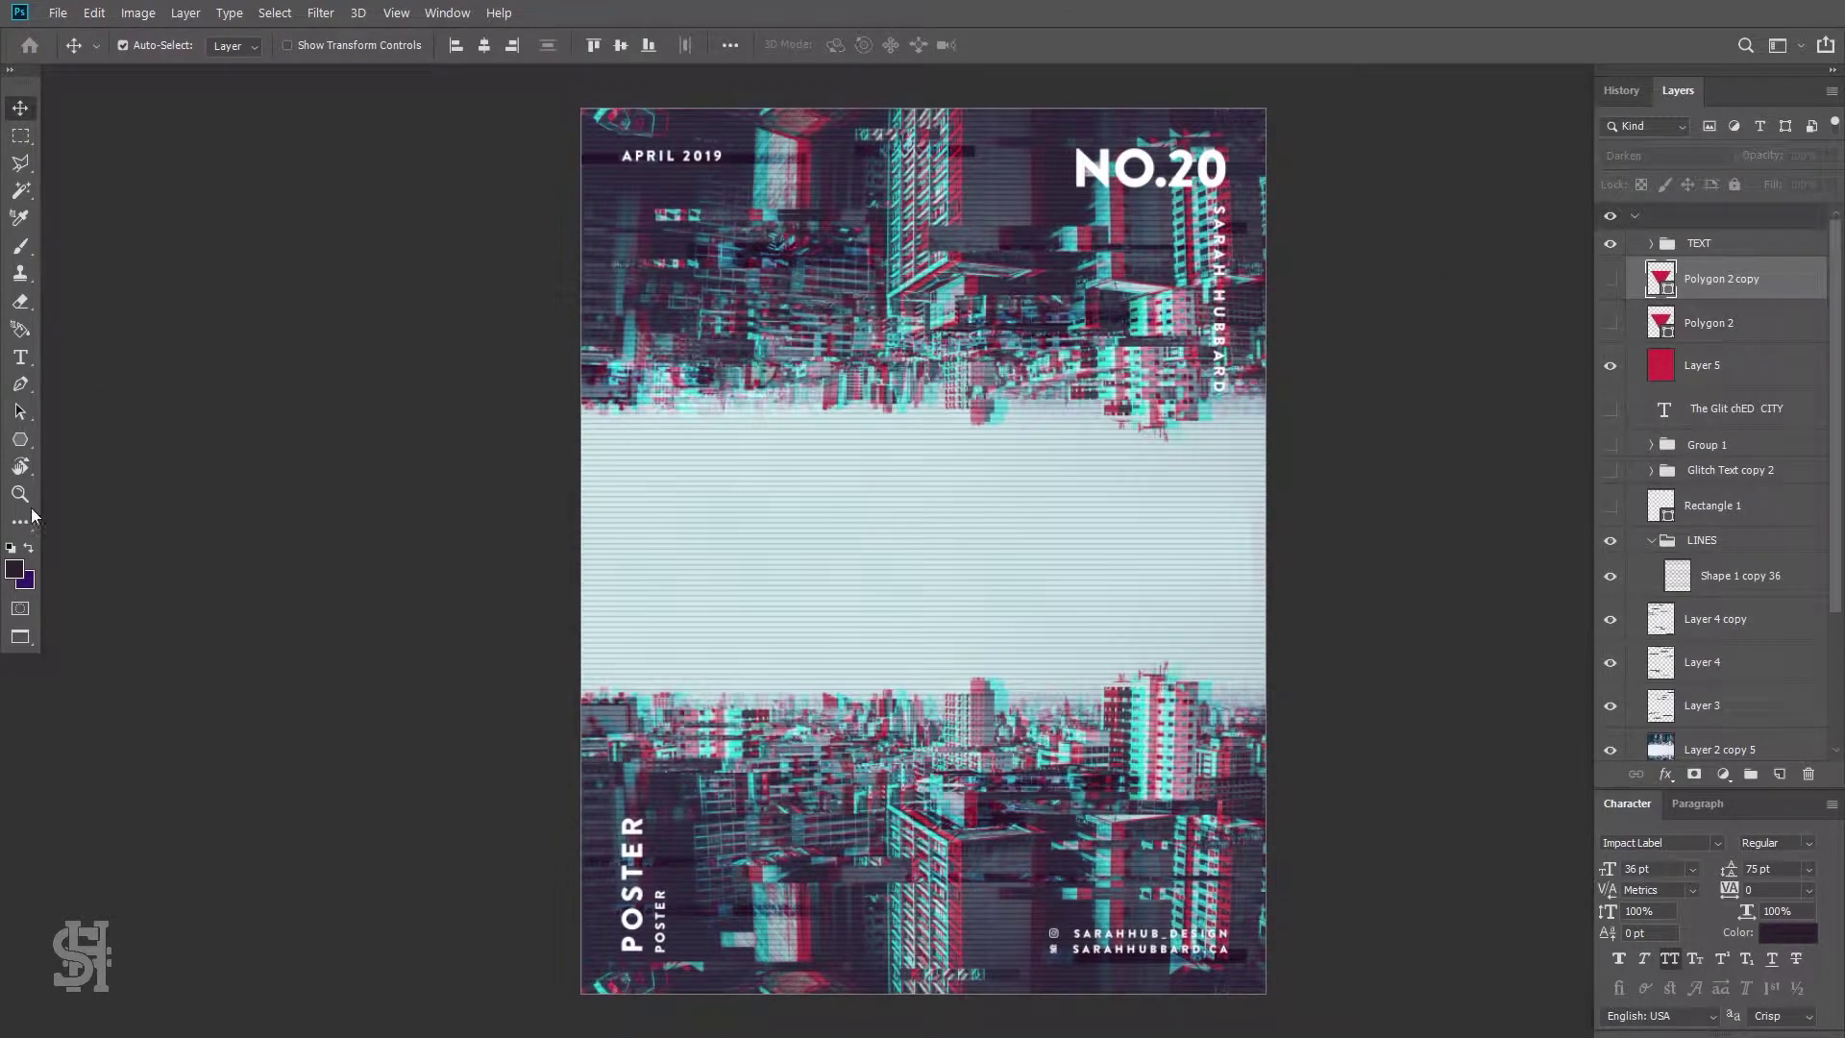
pyautogui.click(20, 439)
# Draw a new red downward triangle, blend it in Multiply at about 90% fill, and center it
pyautogui.moveTo(912, 490); pyautogui.dragTo(452, 220)
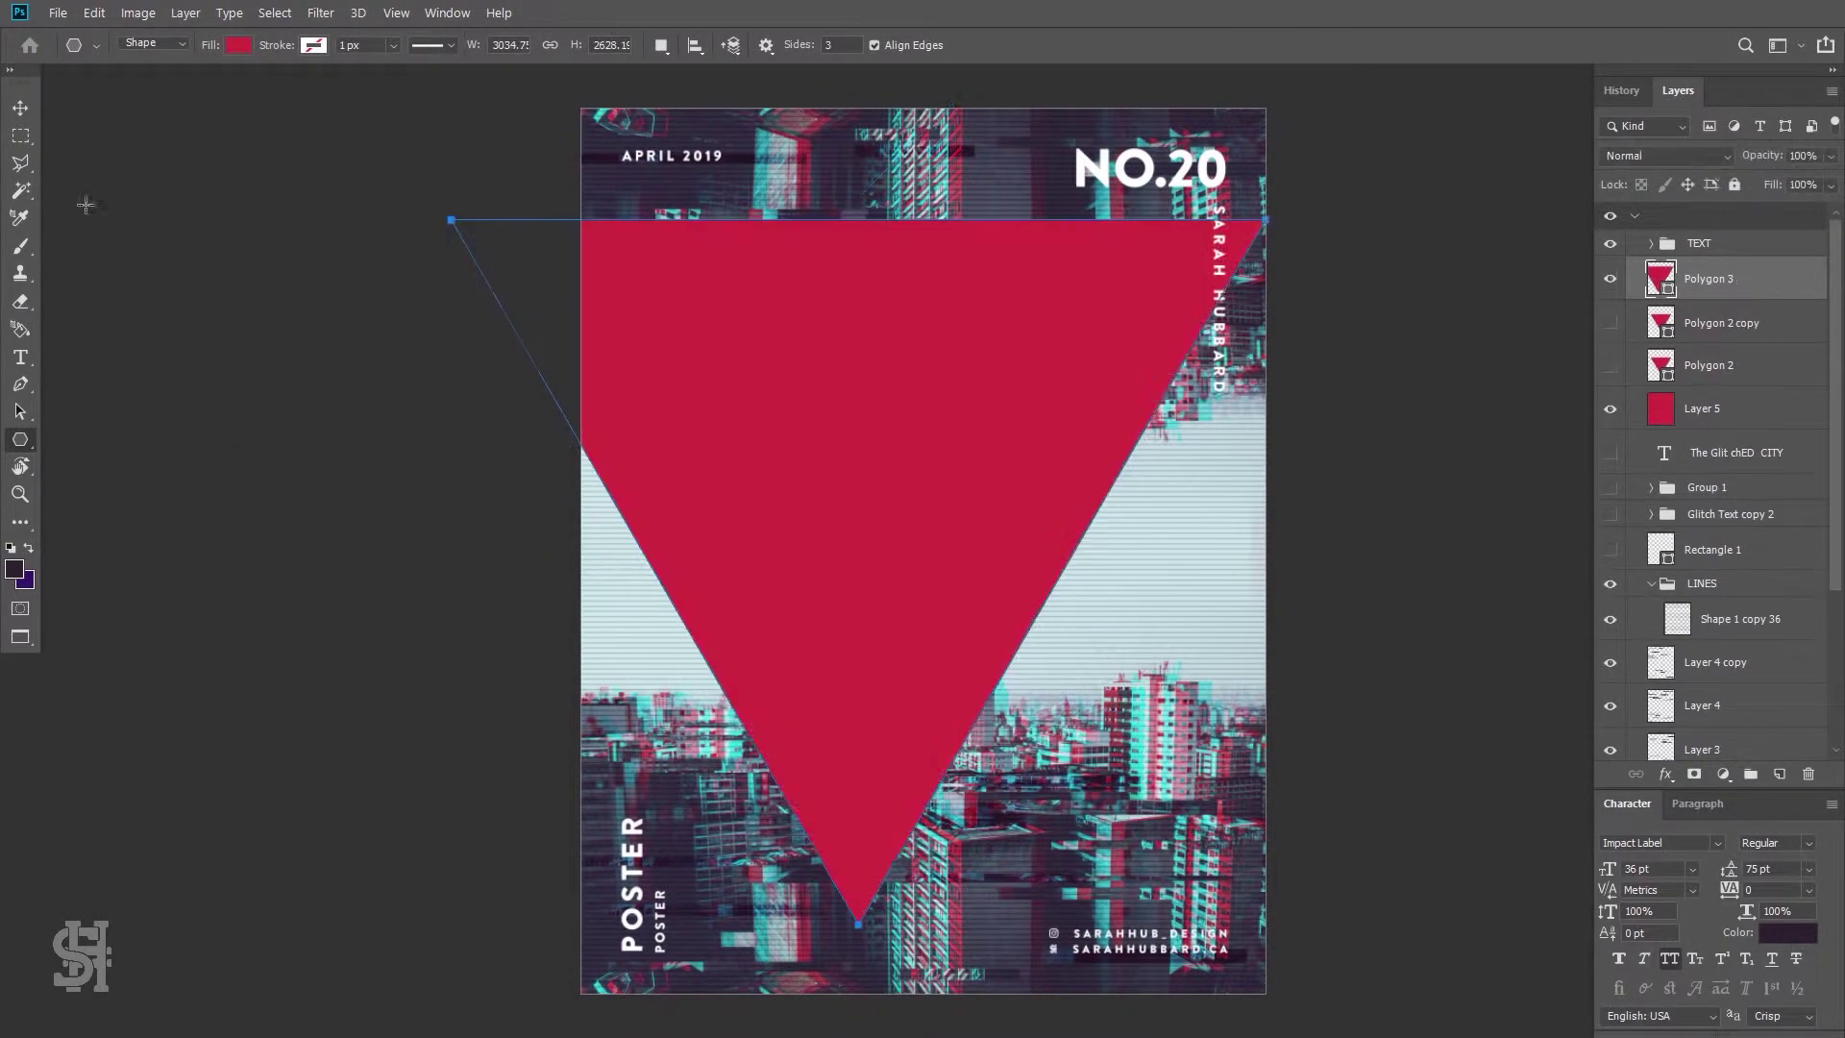
pyautogui.click(19, 109)
pyautogui.moveTo(762, 362); pyautogui.dragTo(639, 192)
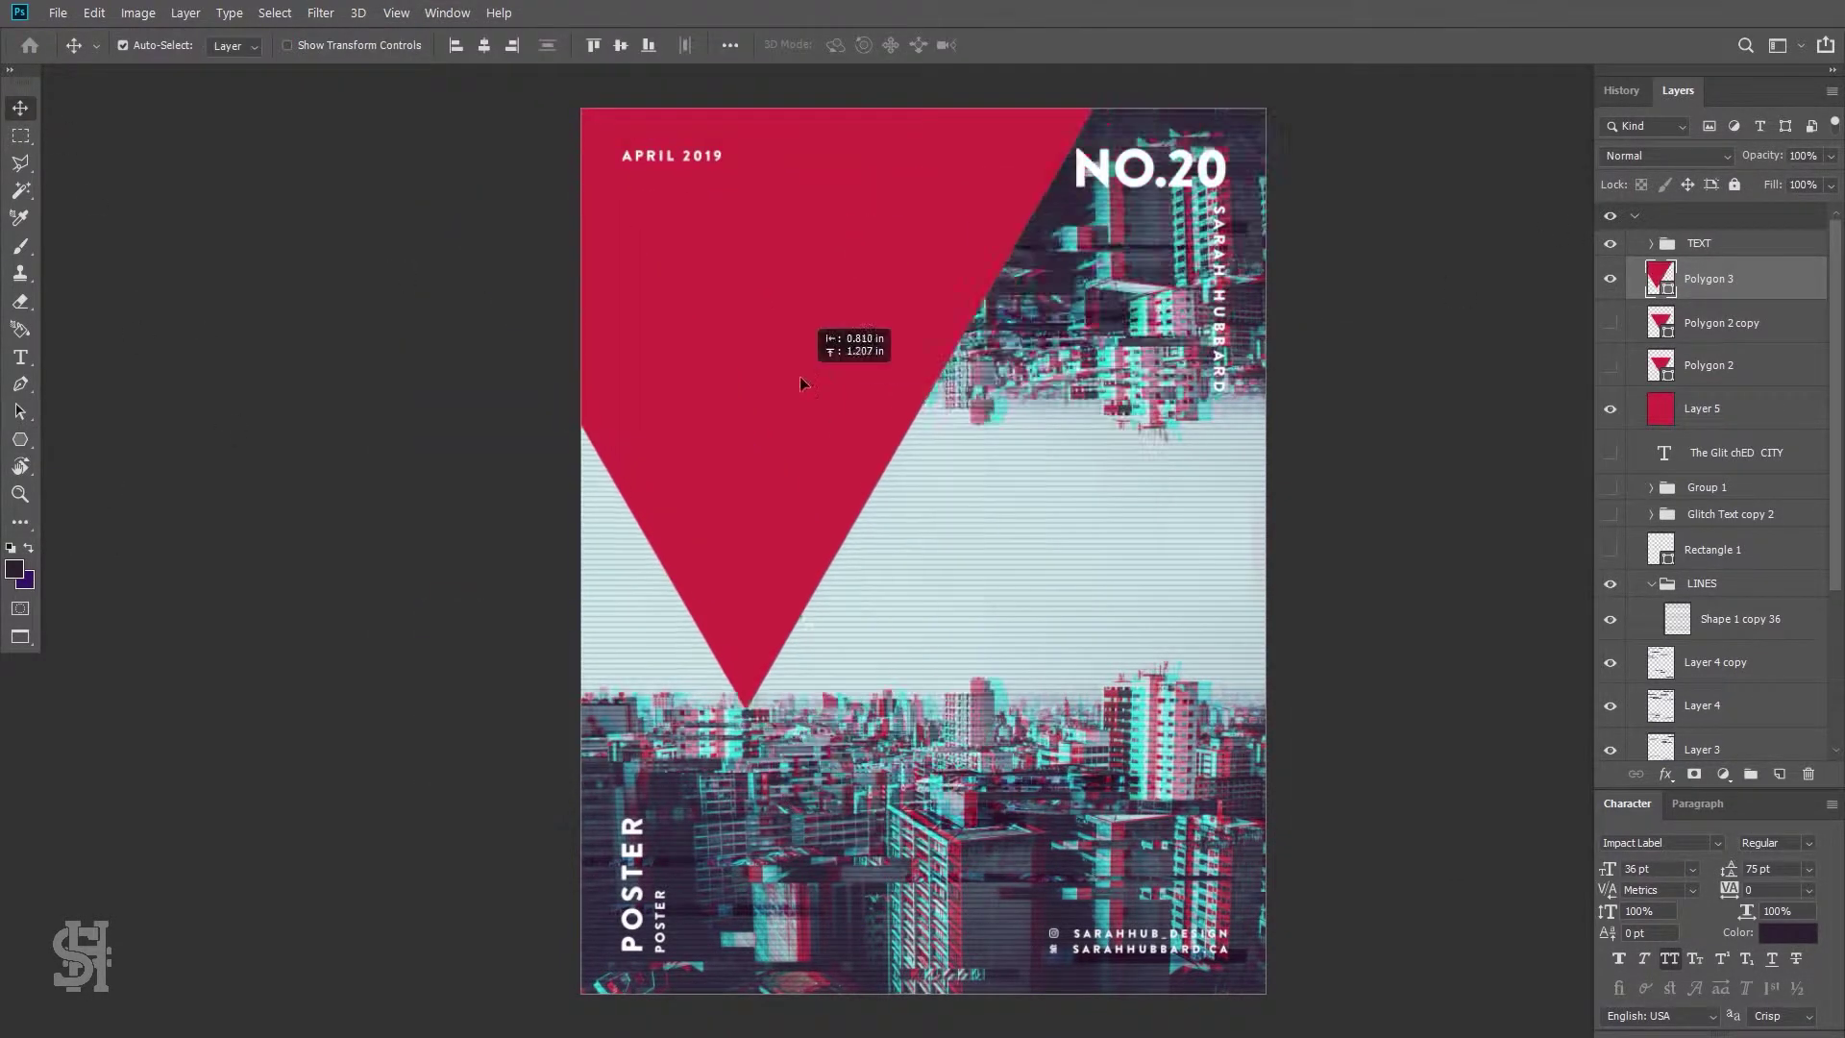
pyautogui.click(1667, 156)
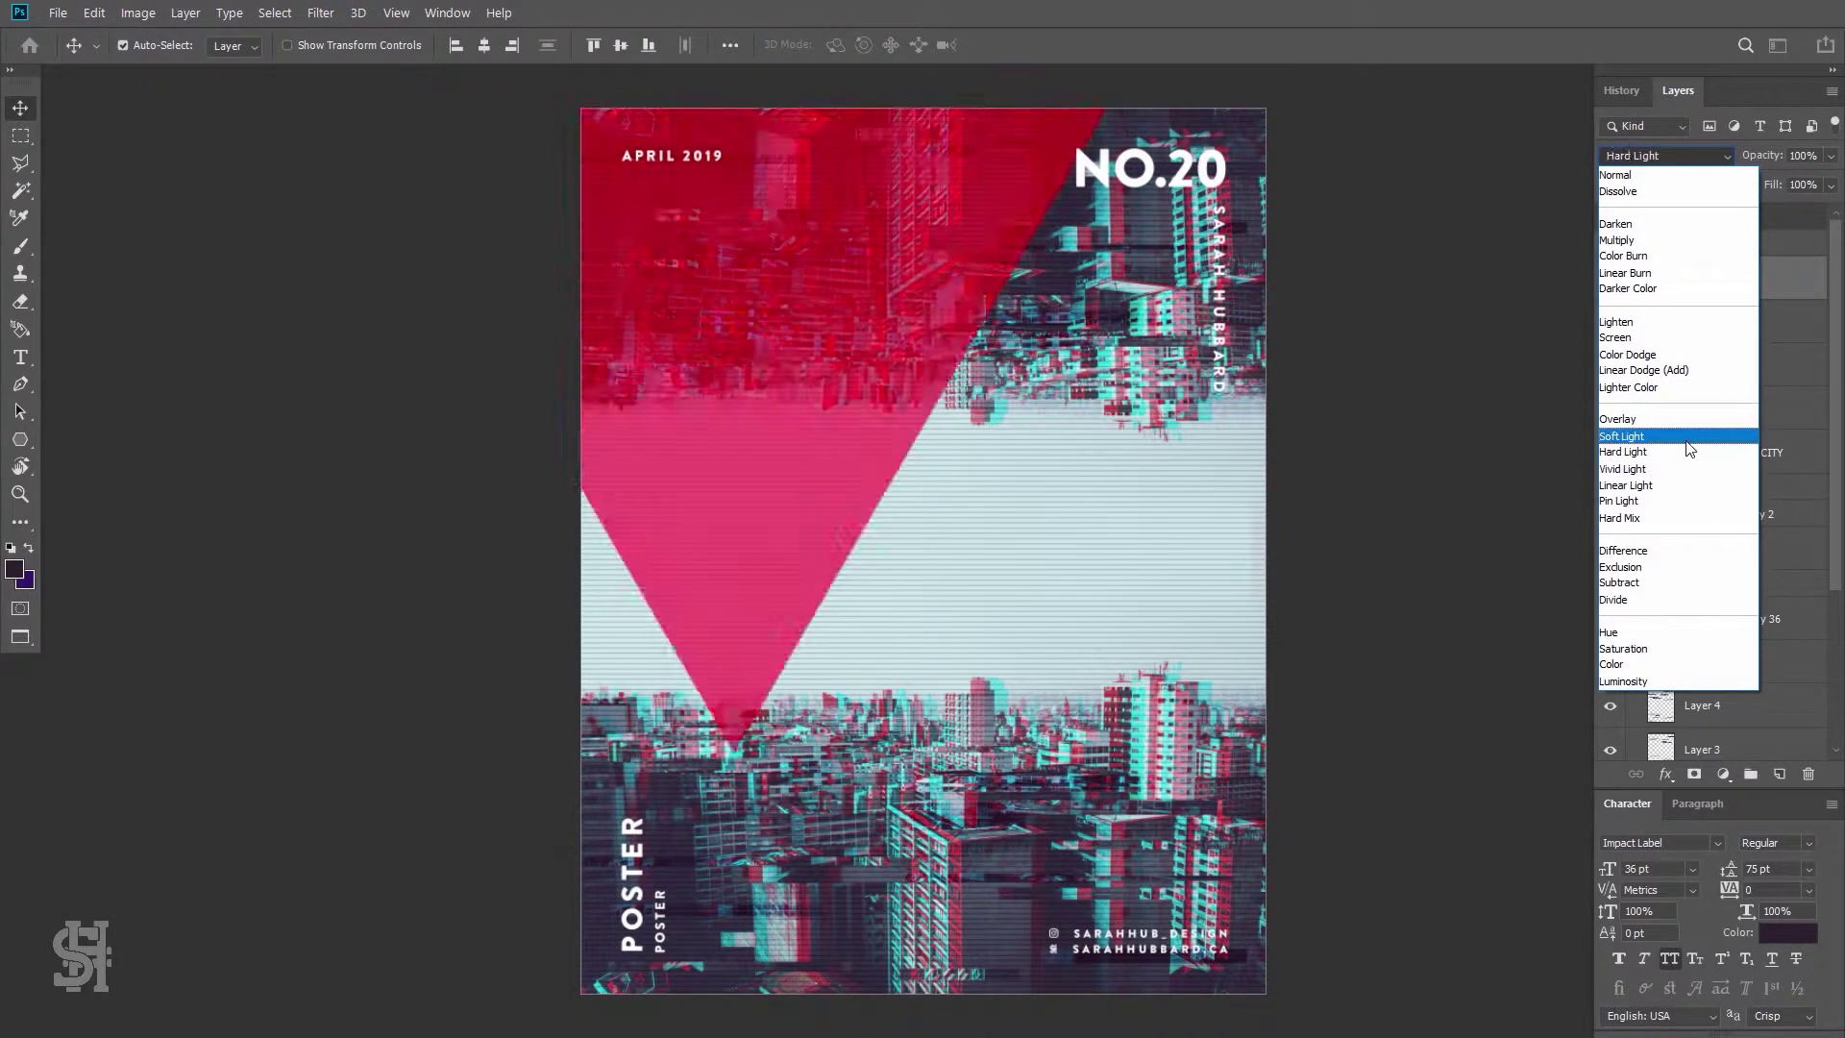
pyautogui.click(1634, 240)
pyautogui.click(1830, 184)
pyautogui.moveTo(1830, 208)
pyautogui.mouseDown()
pyautogui.moveTo(1749, 205)
pyautogui.moveTo(1787, 205)
pyautogui.mouseUp()
pyautogui.moveTo(673, 538); pyautogui.dragTo(697, 452)
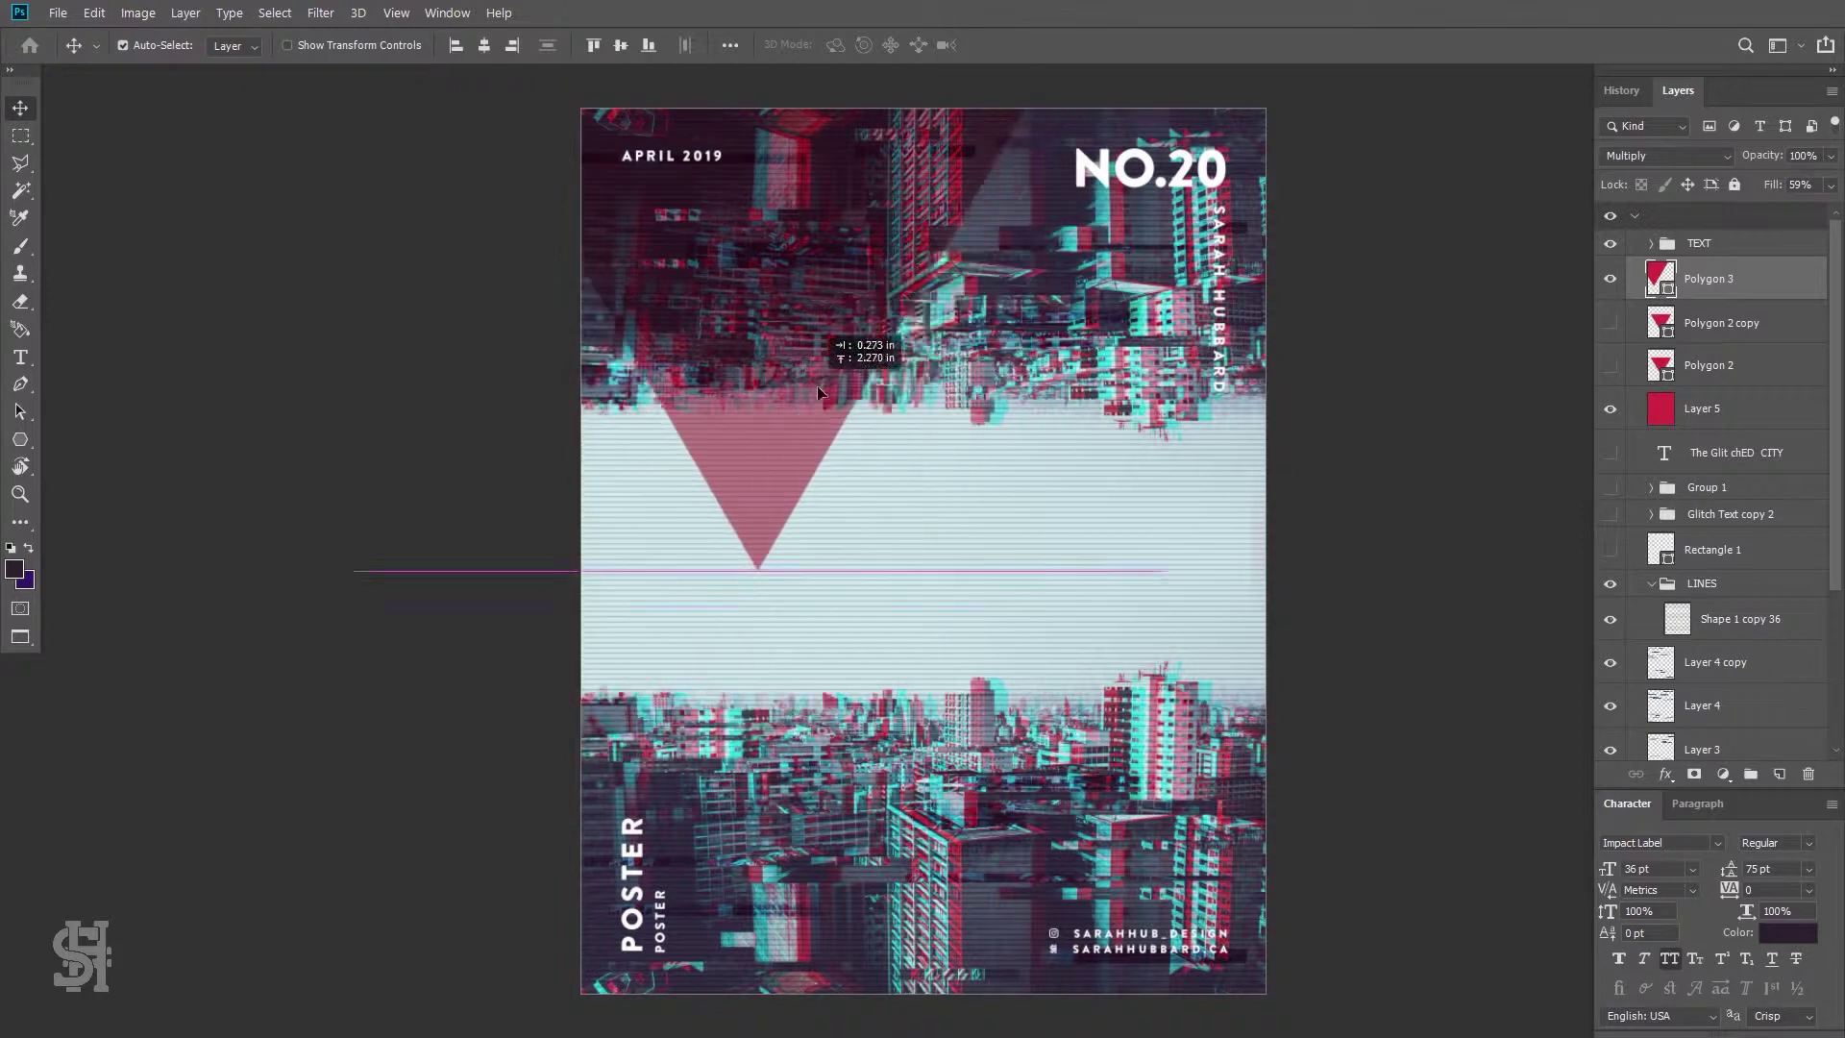
pyautogui.click(1830, 185)
pyautogui.moveTo(1787, 206); pyautogui.dragTo(1815, 205)
pyautogui.moveTo(797, 384)
pyautogui.mouseDown()
pyautogui.moveTo(711, 492)
pyautogui.moveTo(592, 517)
pyautogui.moveTo(964, 517)
pyautogui.mouseUp()
# Hide Polygon 3 and give Polygon 2 a red stroke sampled from the canvas
pyautogui.click(1611, 278)
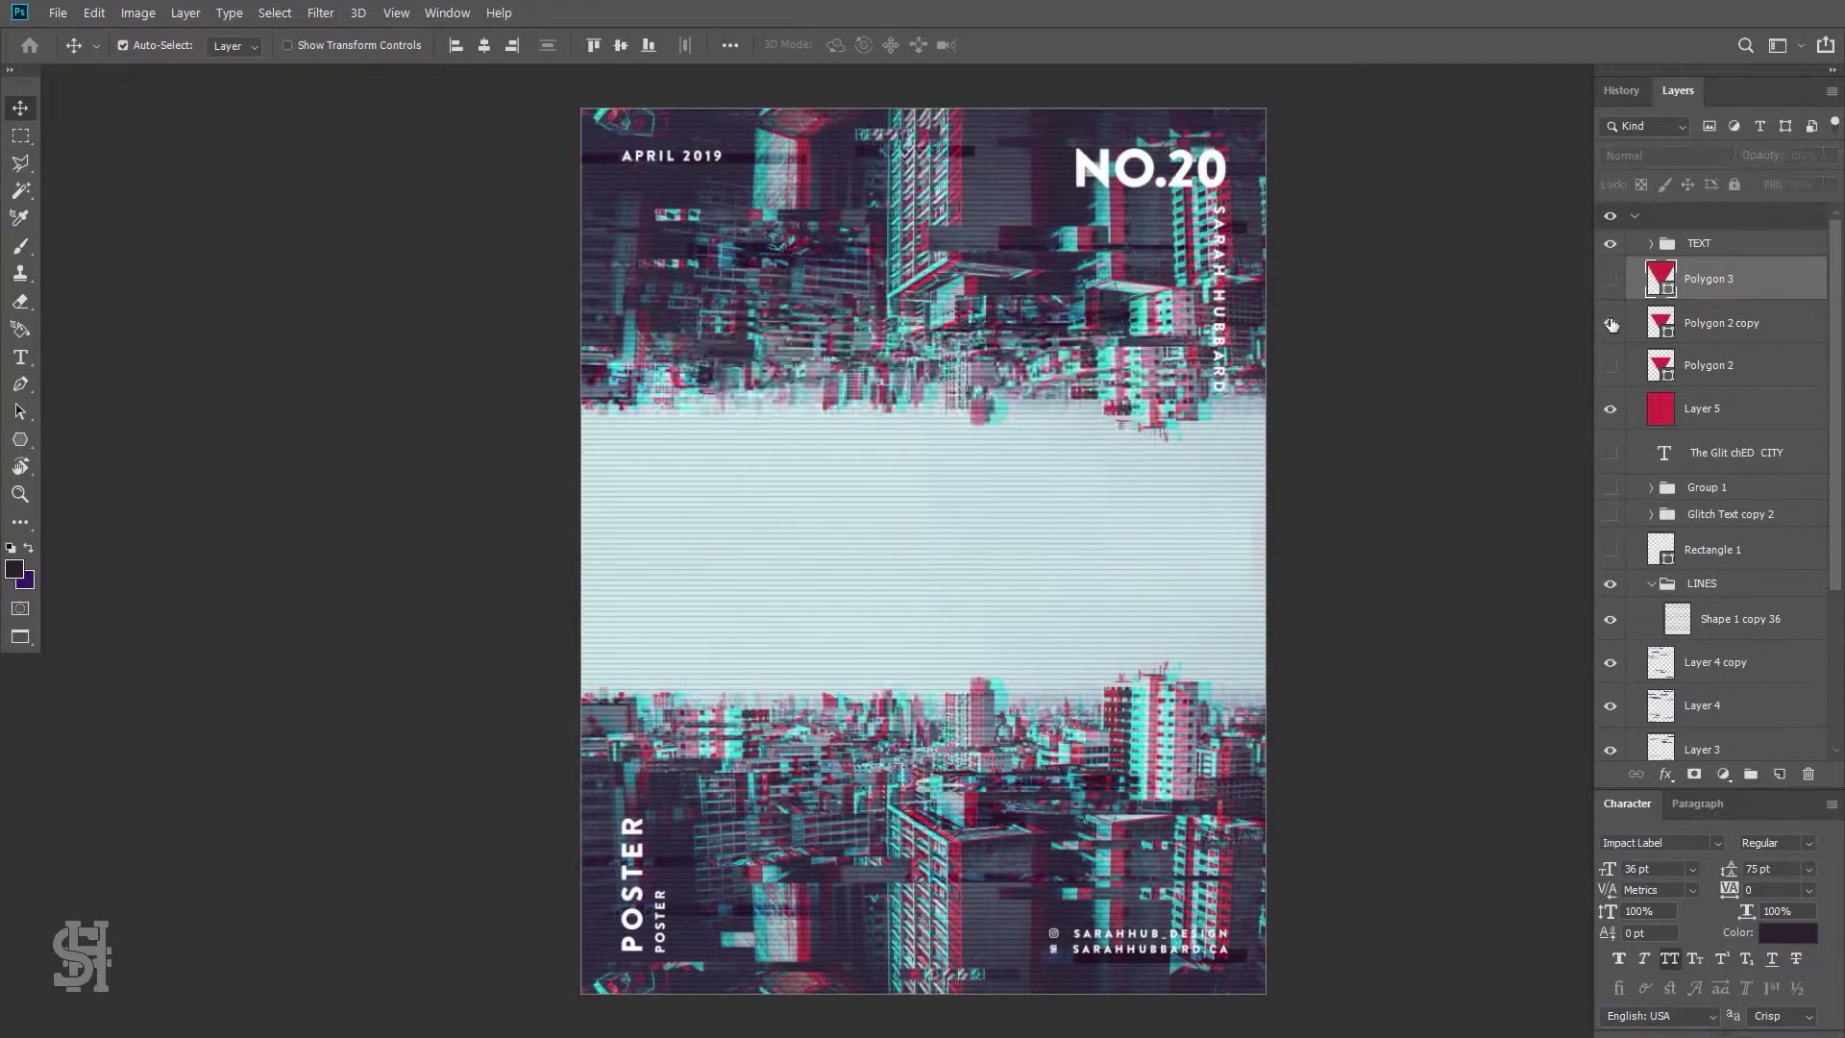
pyautogui.click(1611, 323)
pyautogui.click(1729, 366)
pyautogui.rightClick(1706, 366)
pyautogui.click(1470, 135)
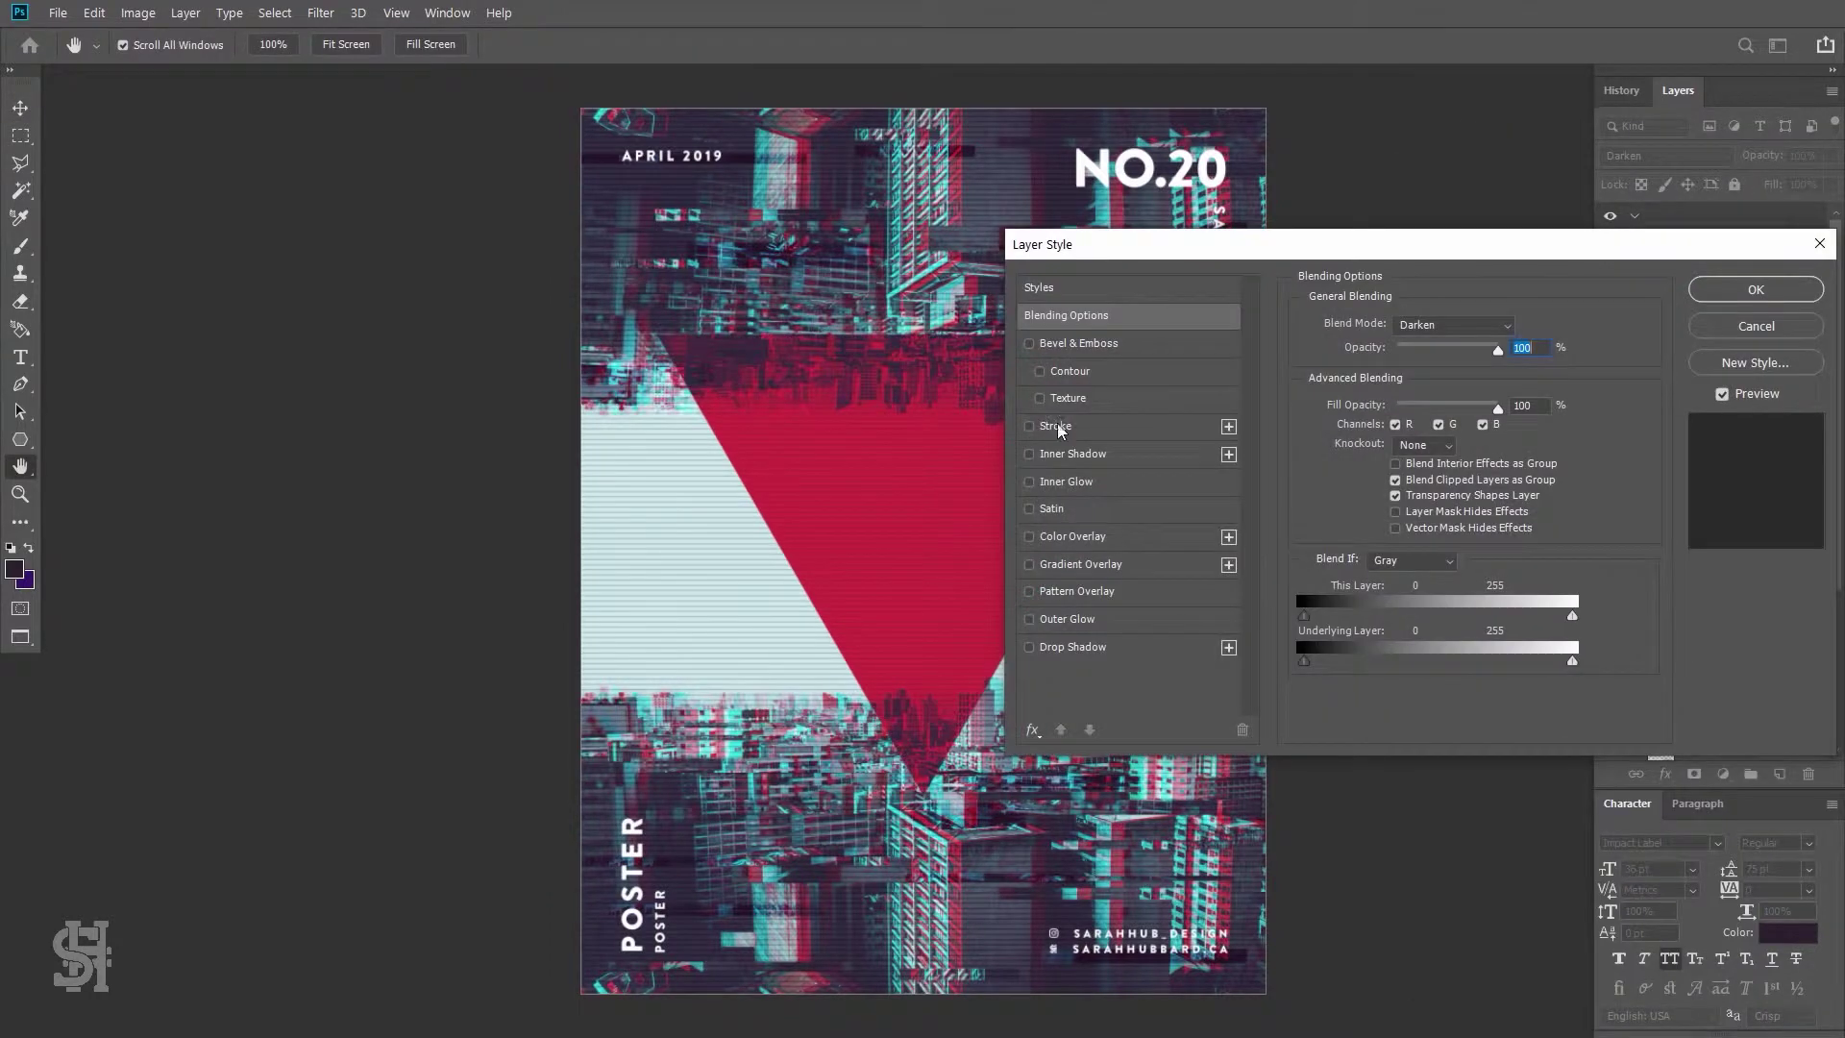
pyautogui.click(1055, 426)
pyautogui.click(1364, 457)
pyautogui.click(845, 432)
pyautogui.click(1660, 396)
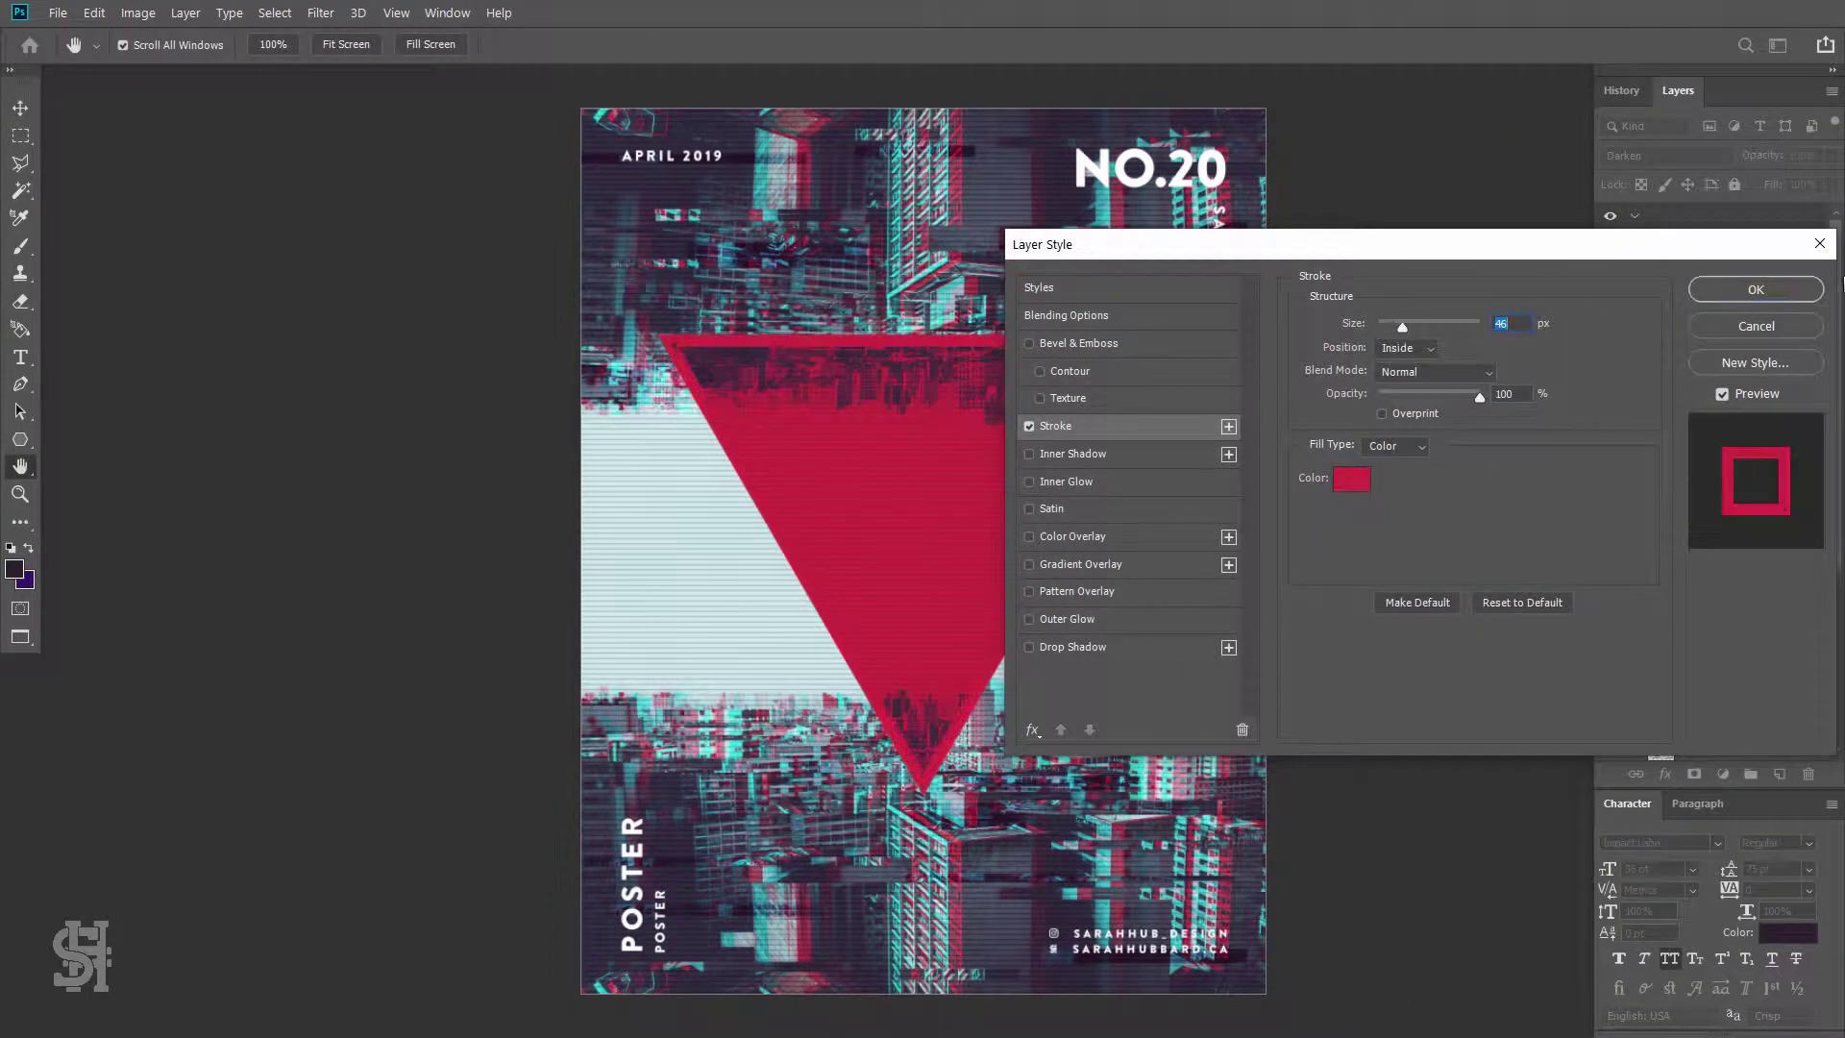
pyautogui.click(1755, 289)
# Move the outlined triangle up slightly and show the solid Polygon 2 copy instead
pyautogui.moveTo(1112, 396); pyautogui.dragTo(1122, 420)
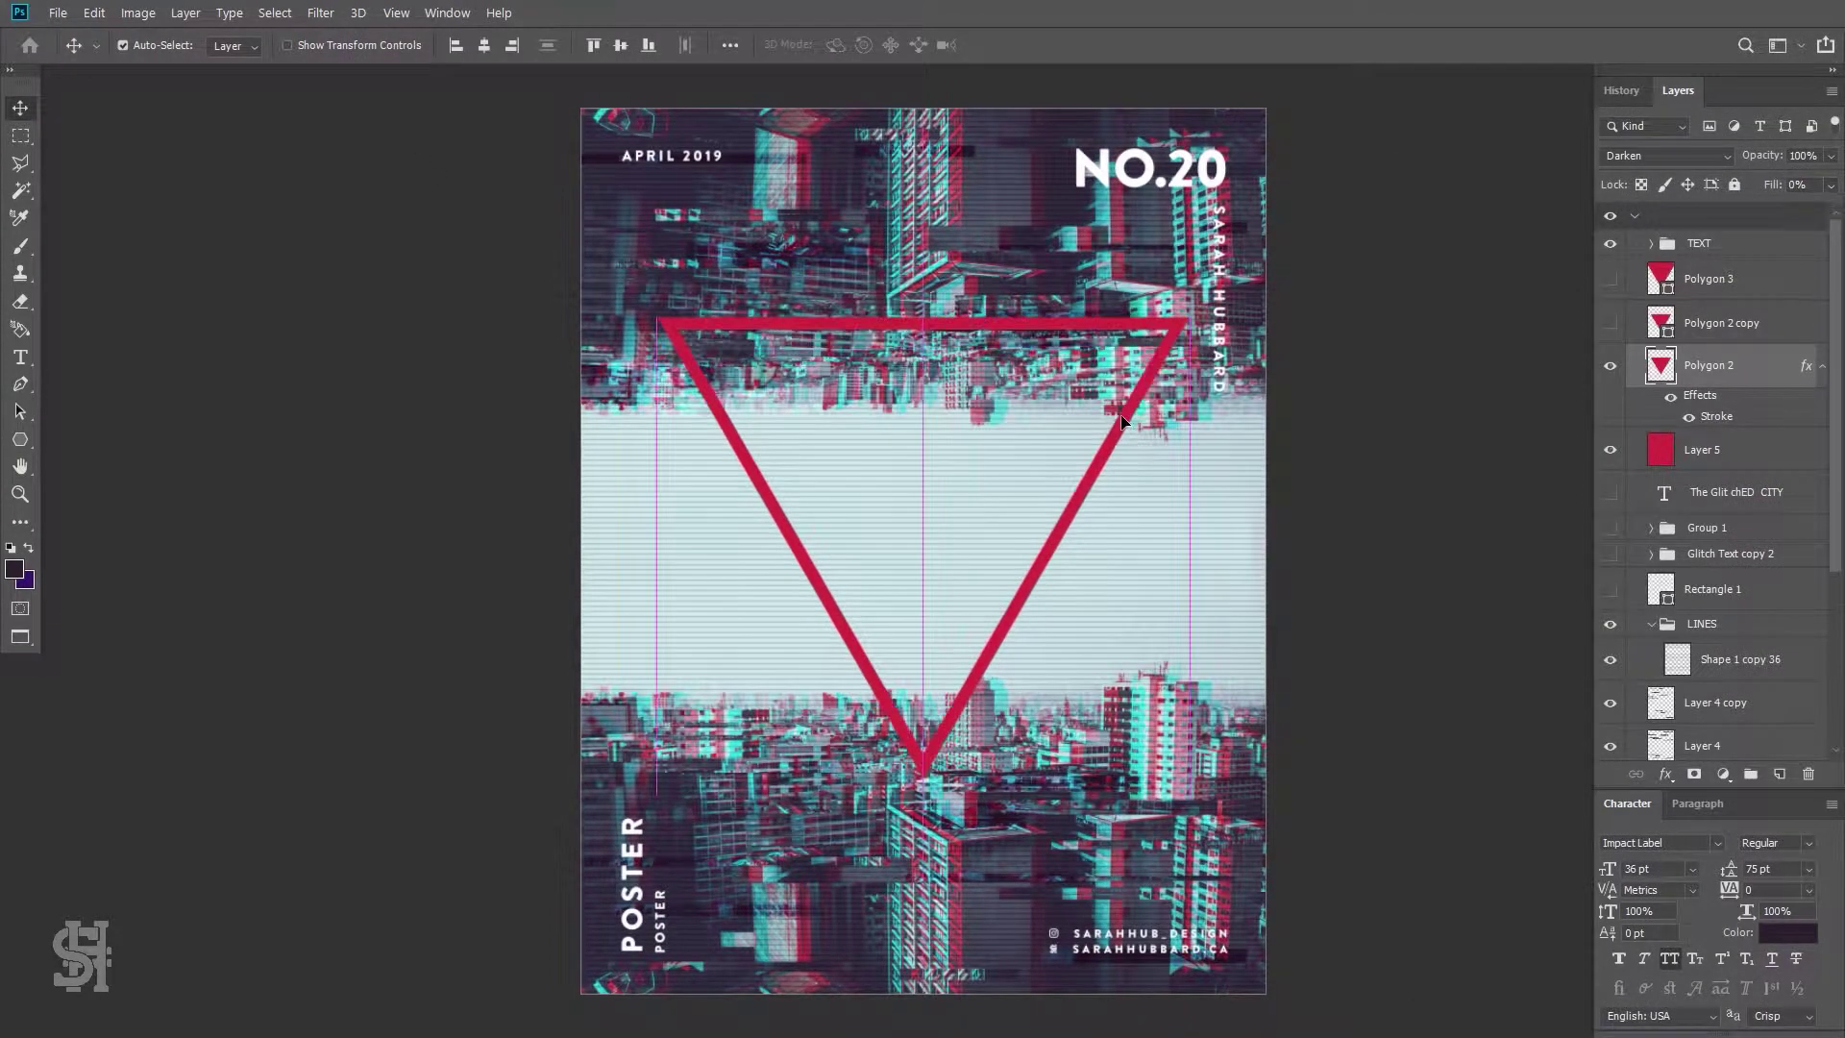
pyautogui.click(1610, 323)
pyautogui.click(1610, 365)
# Show the glitched title group and move it up under the TEXT group
pyautogui.click(1612, 556)
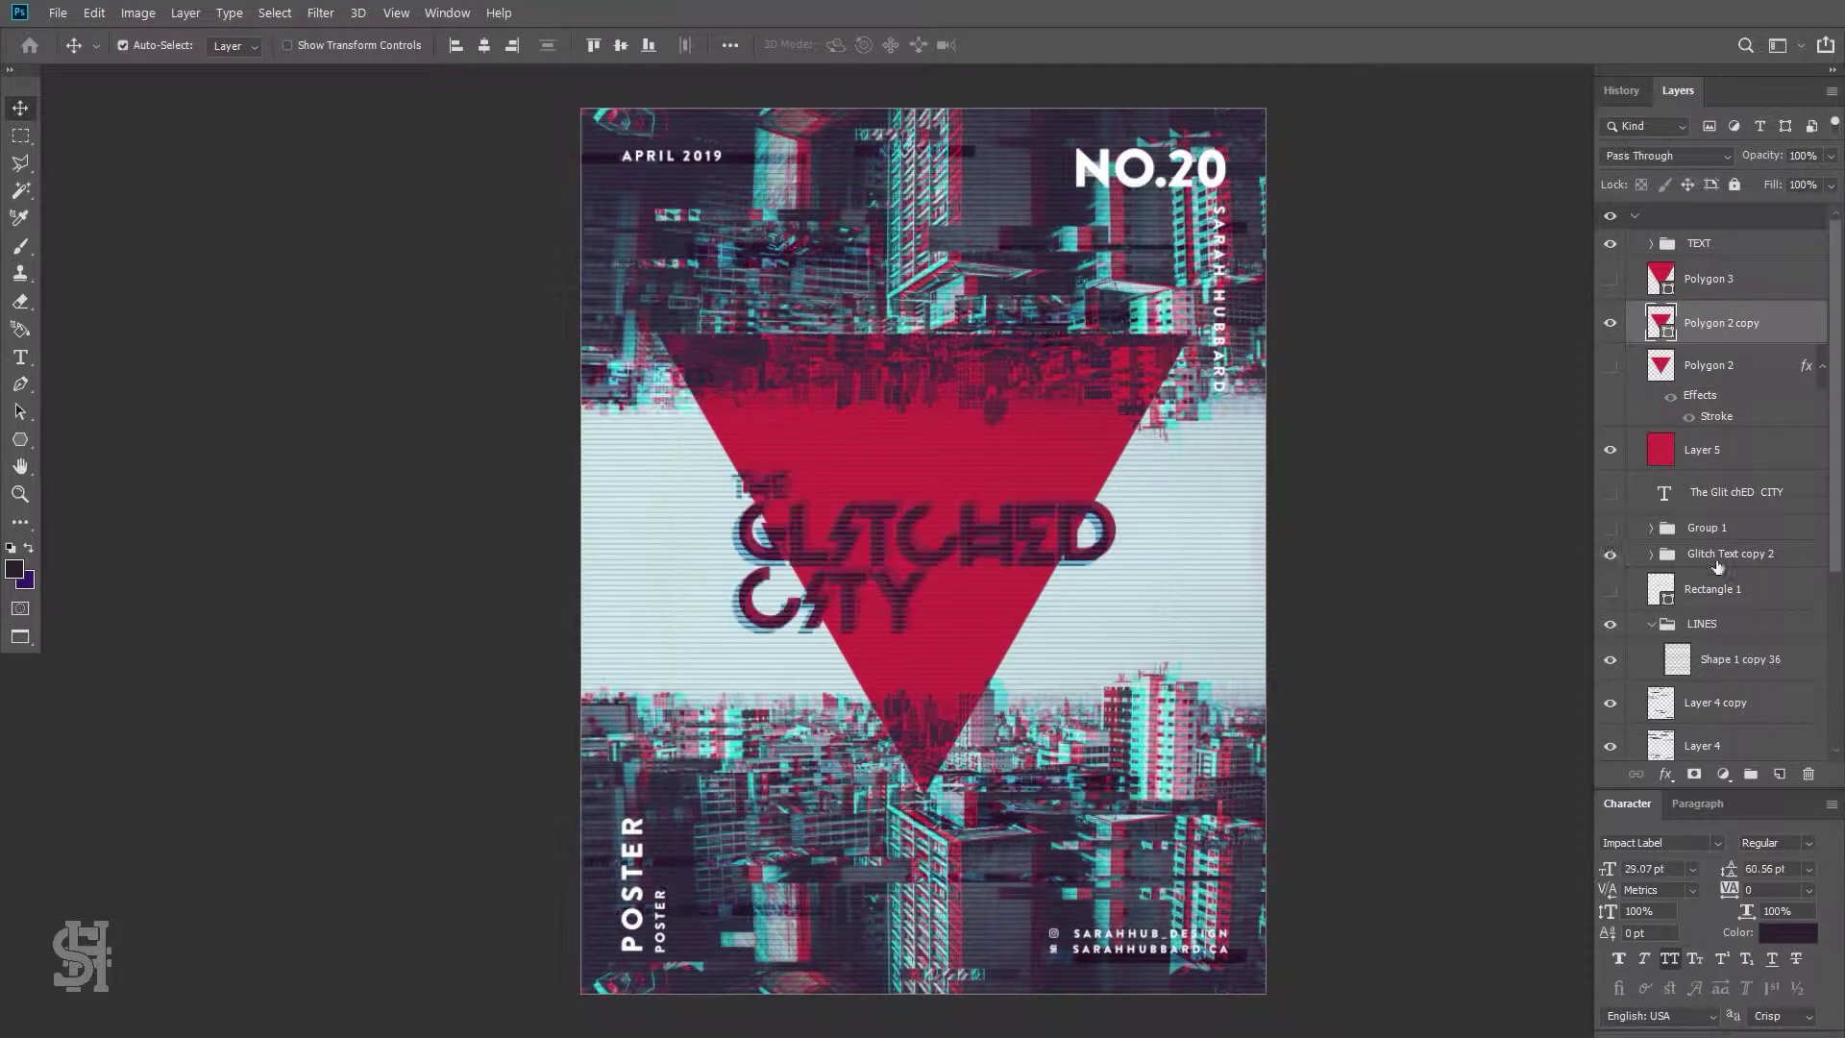
pyautogui.moveTo(1720, 555); pyautogui.dragTo(1725, 258)
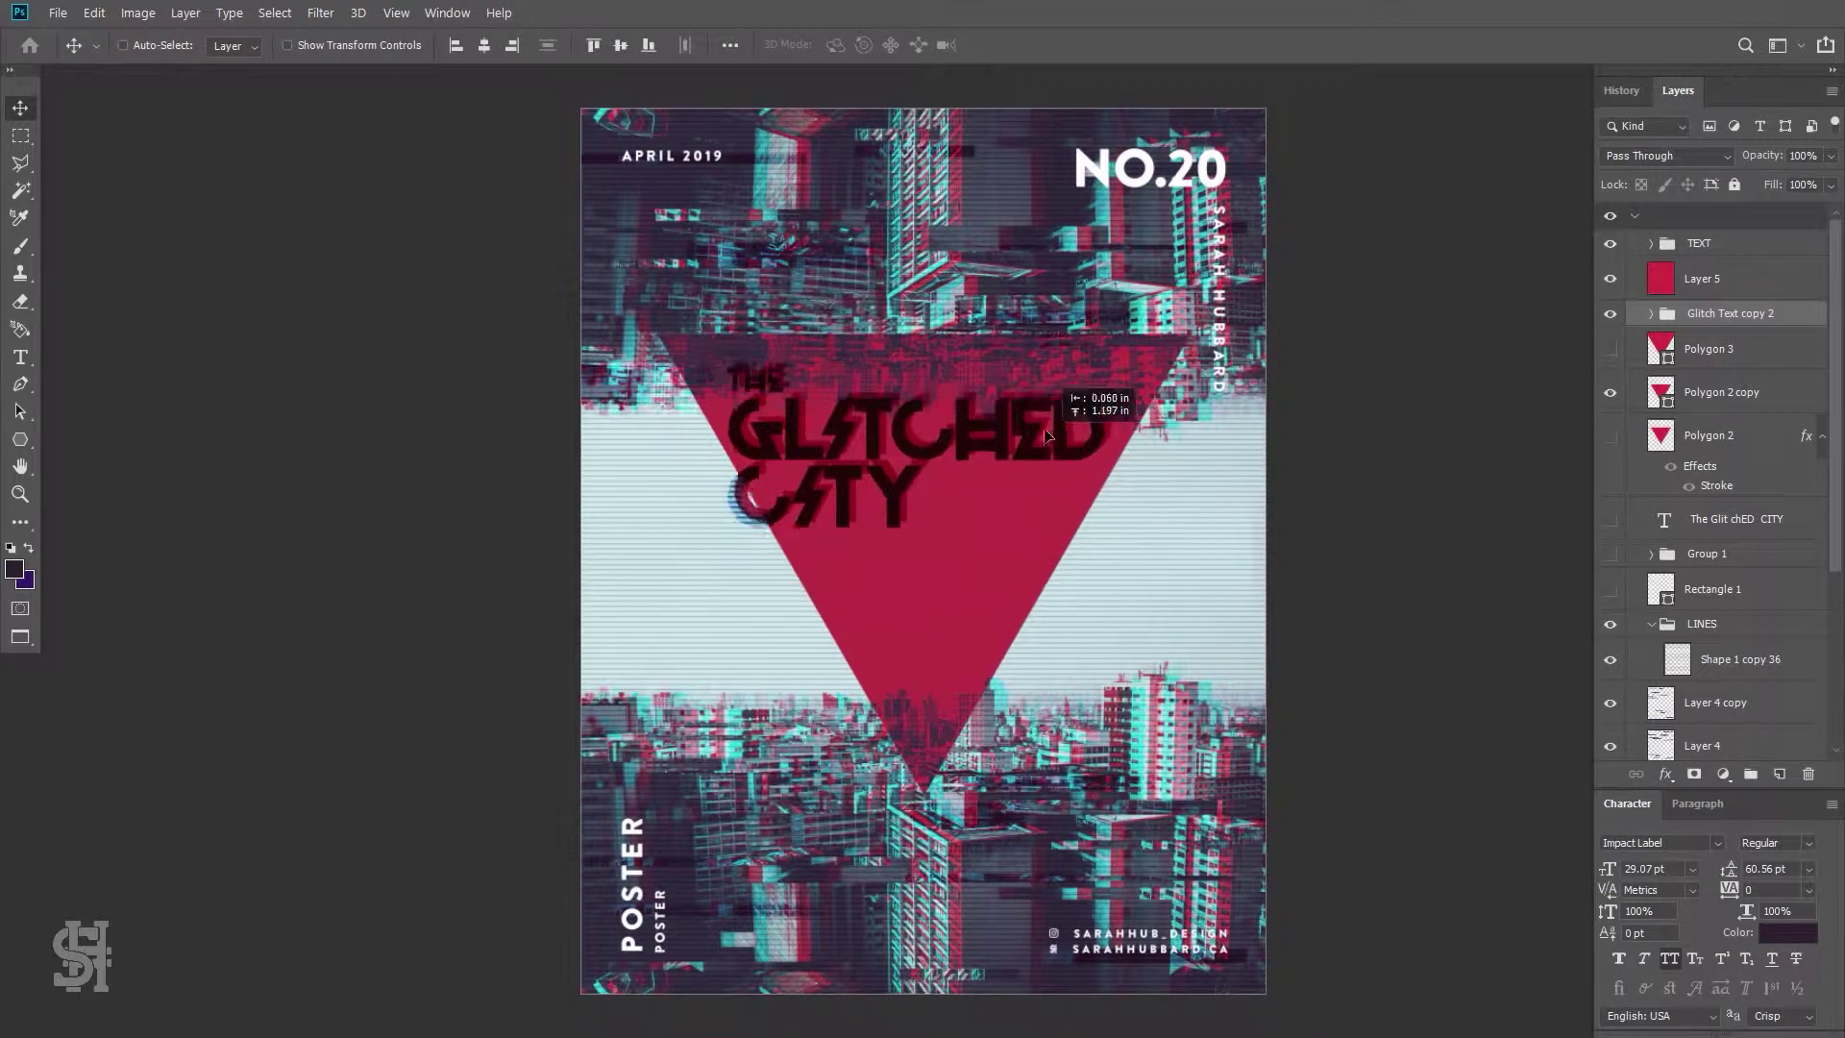
pyautogui.click(1651, 313)
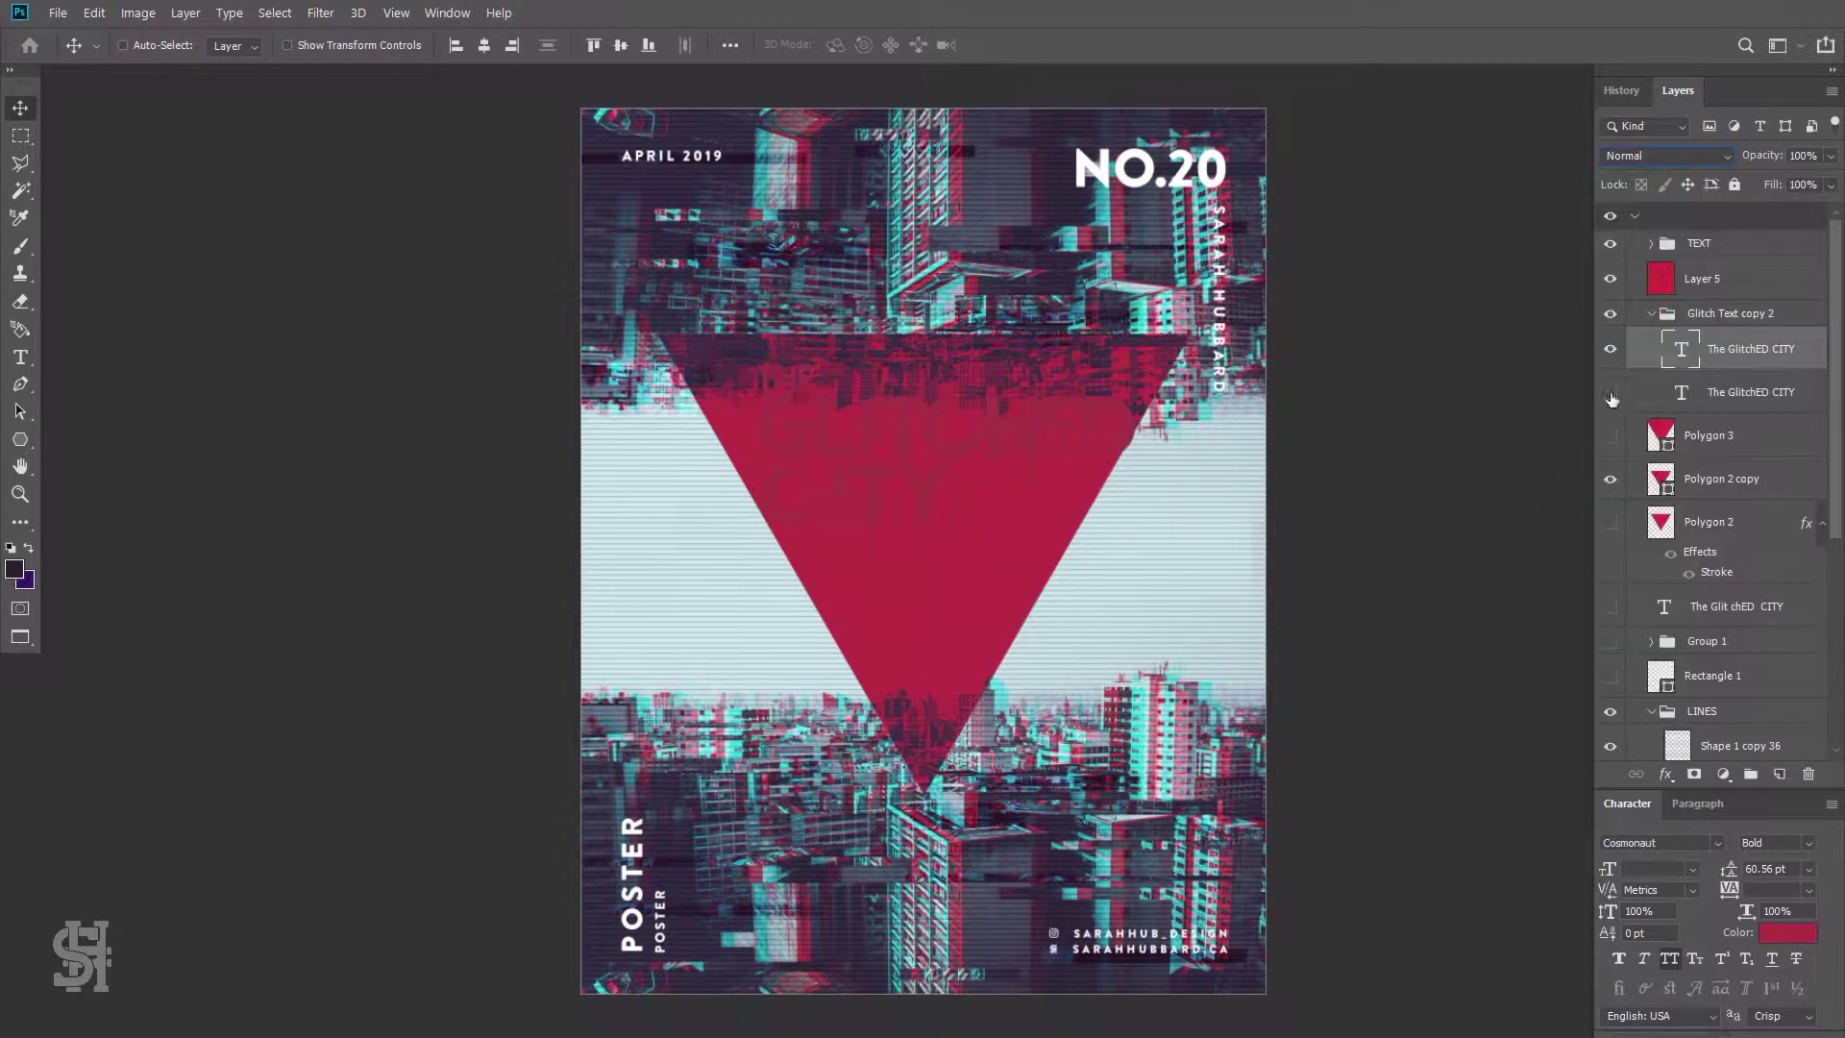
# Change the title to THE GLITCHY CITY and shift it right and lower inside the triangle
pyautogui.doubleClick(1680, 349)
pyautogui.hotkey('ctrl', 'Return')
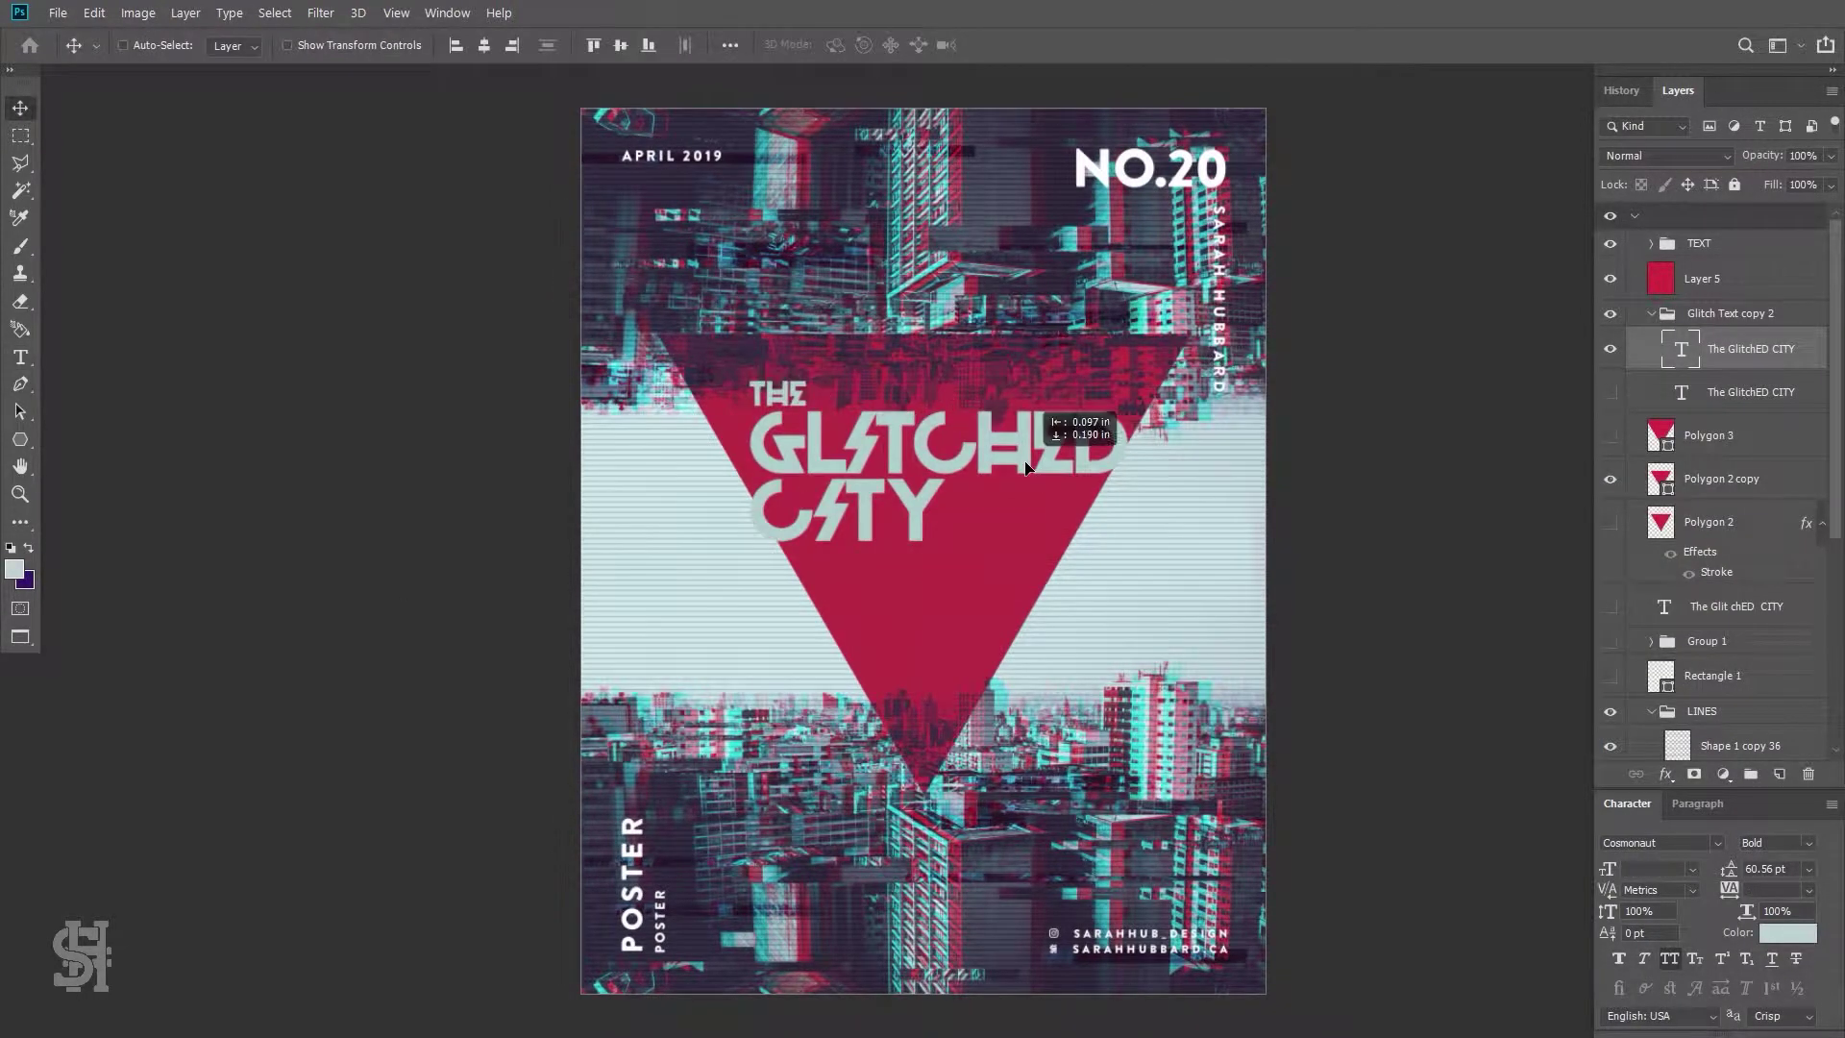
pyautogui.press('BackSpace')
pyautogui.write('Y')
pyautogui.hotkey('ctrl', 'Return')
pyautogui.press('v')
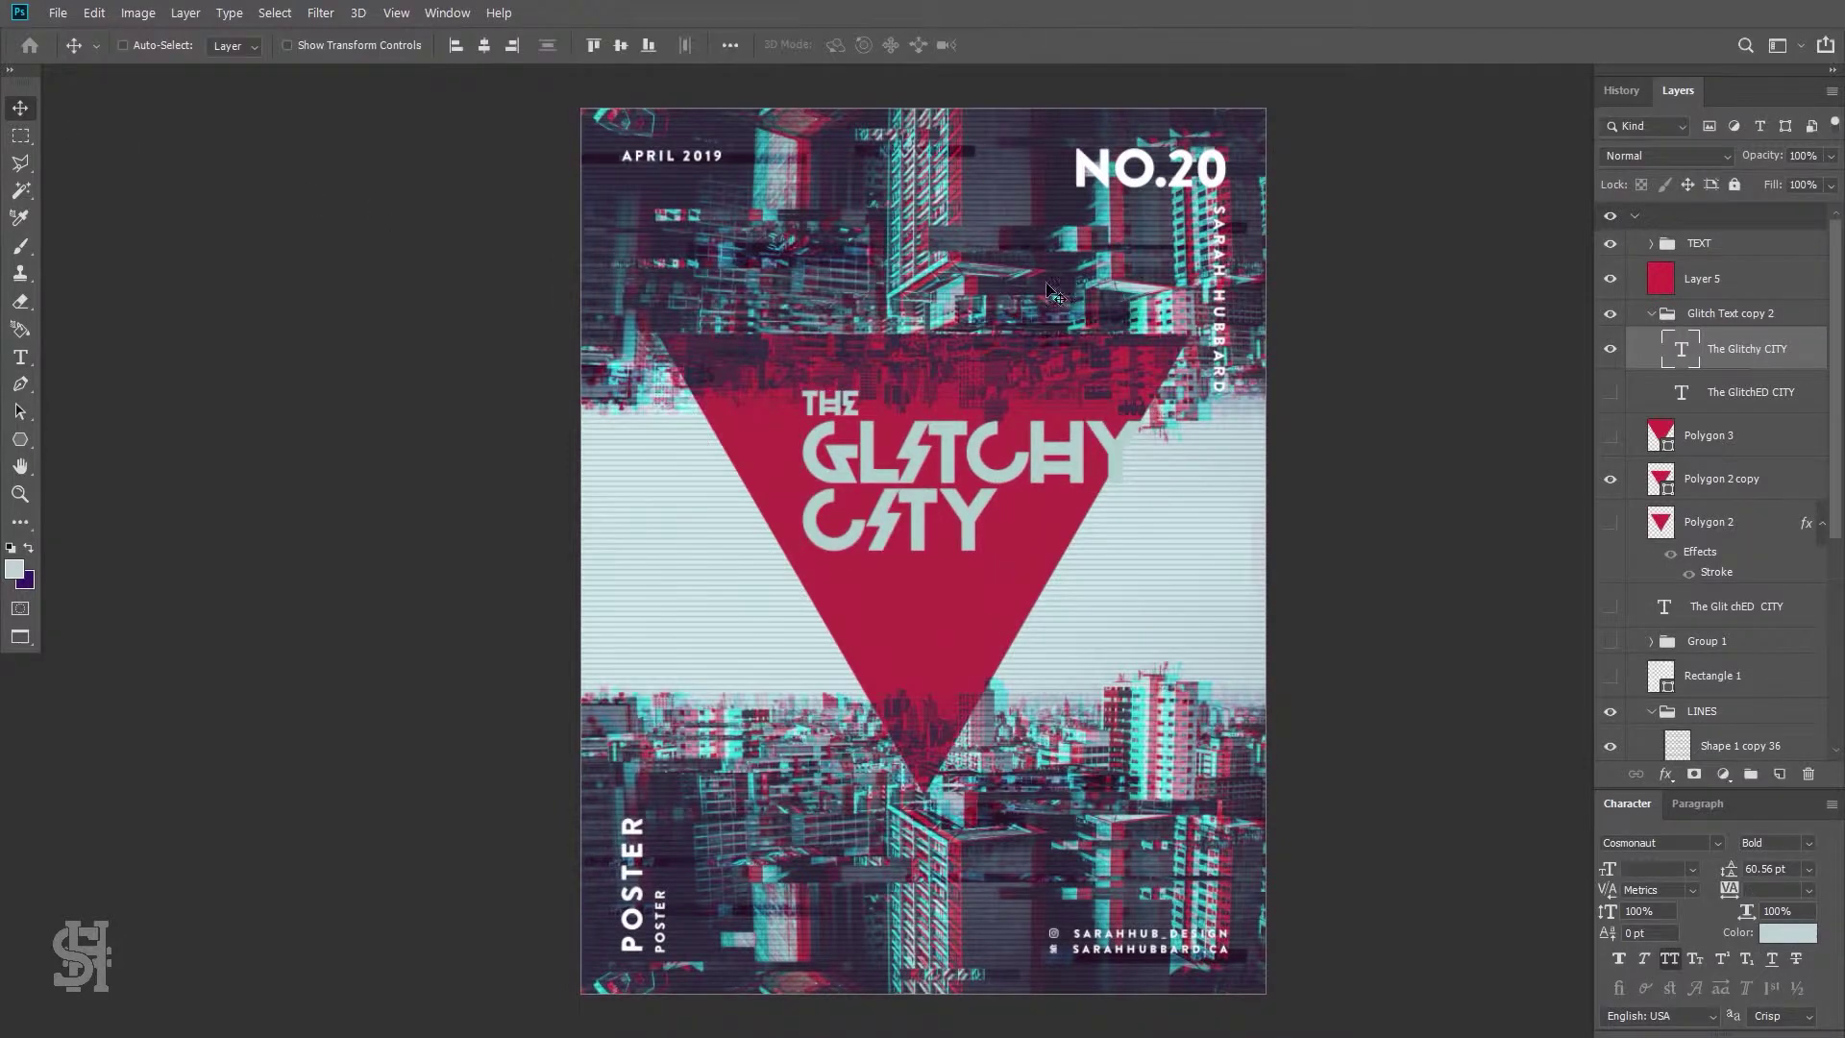
pyautogui.moveTo(879, 474); pyautogui.dragTo(963, 458)
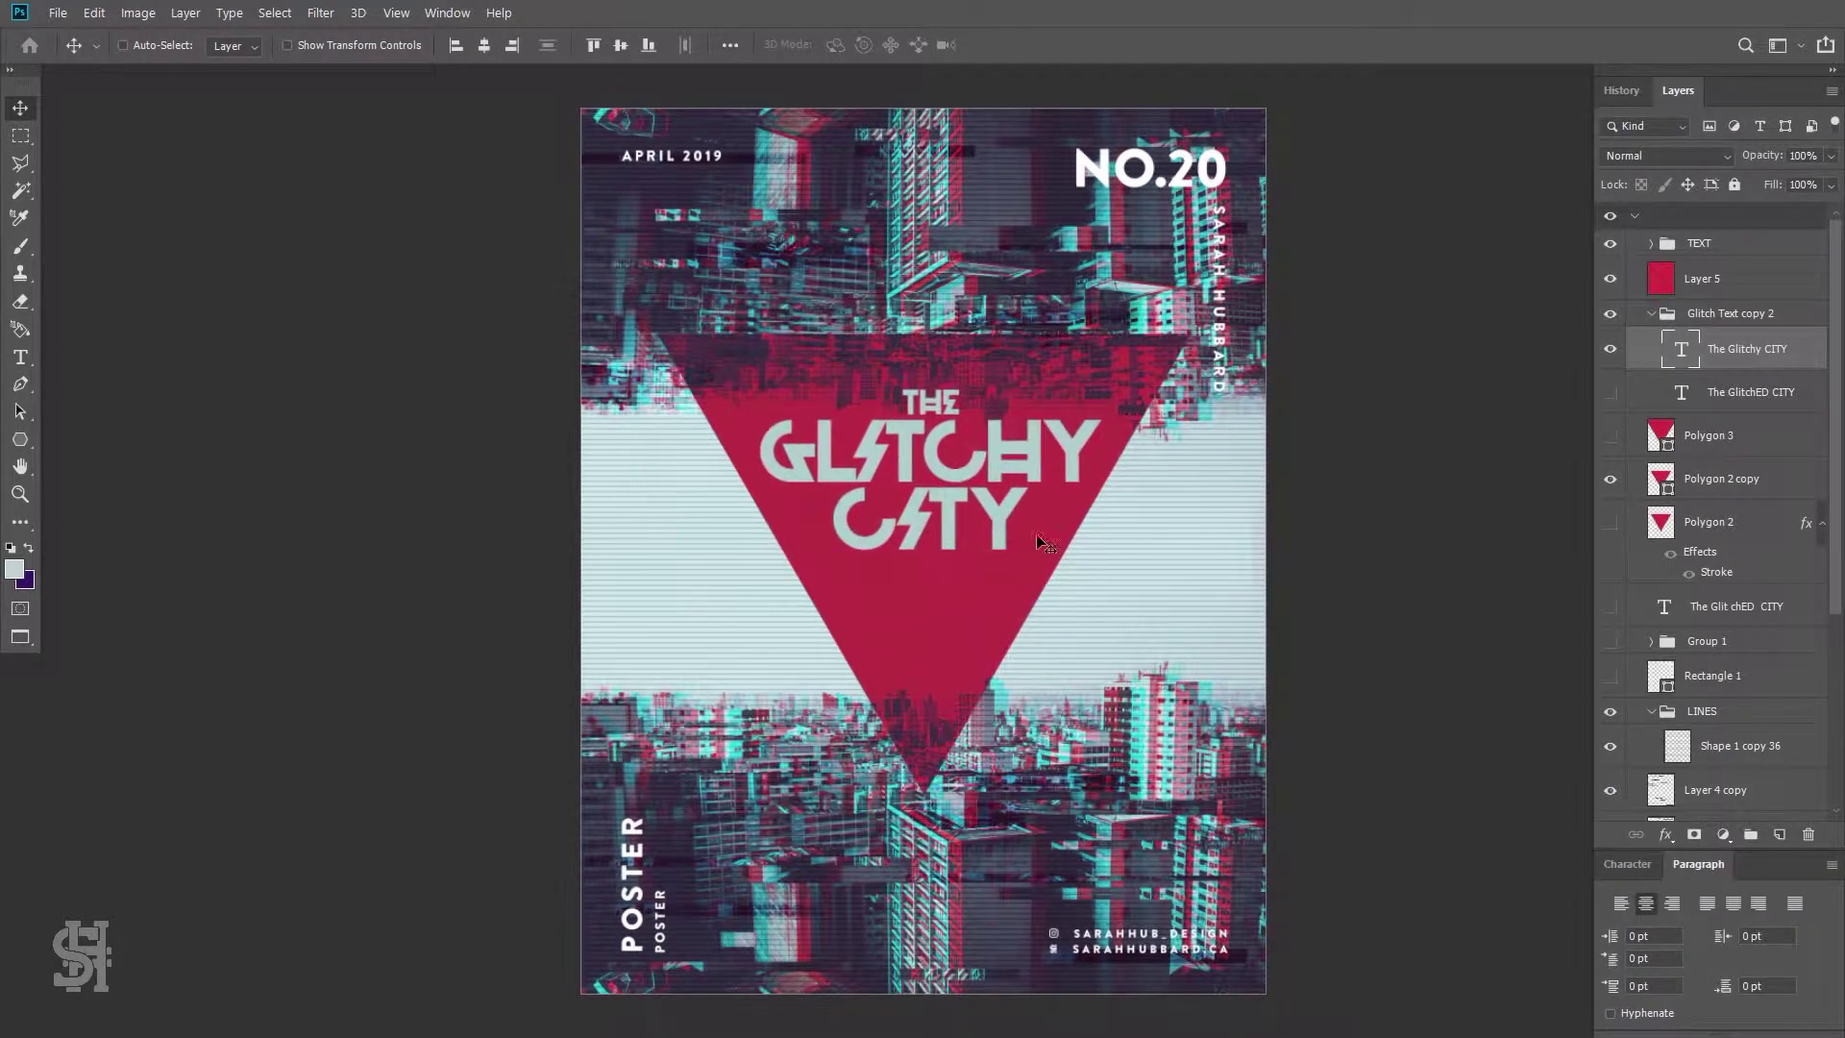
pyautogui.moveTo(1004, 538); pyautogui.dragTo(1004, 572)
# Show the larger Polygon 3 triangle in Darken at full fill and move it down slightly
pyautogui.click(1610, 479)
pyautogui.click(1608, 450)
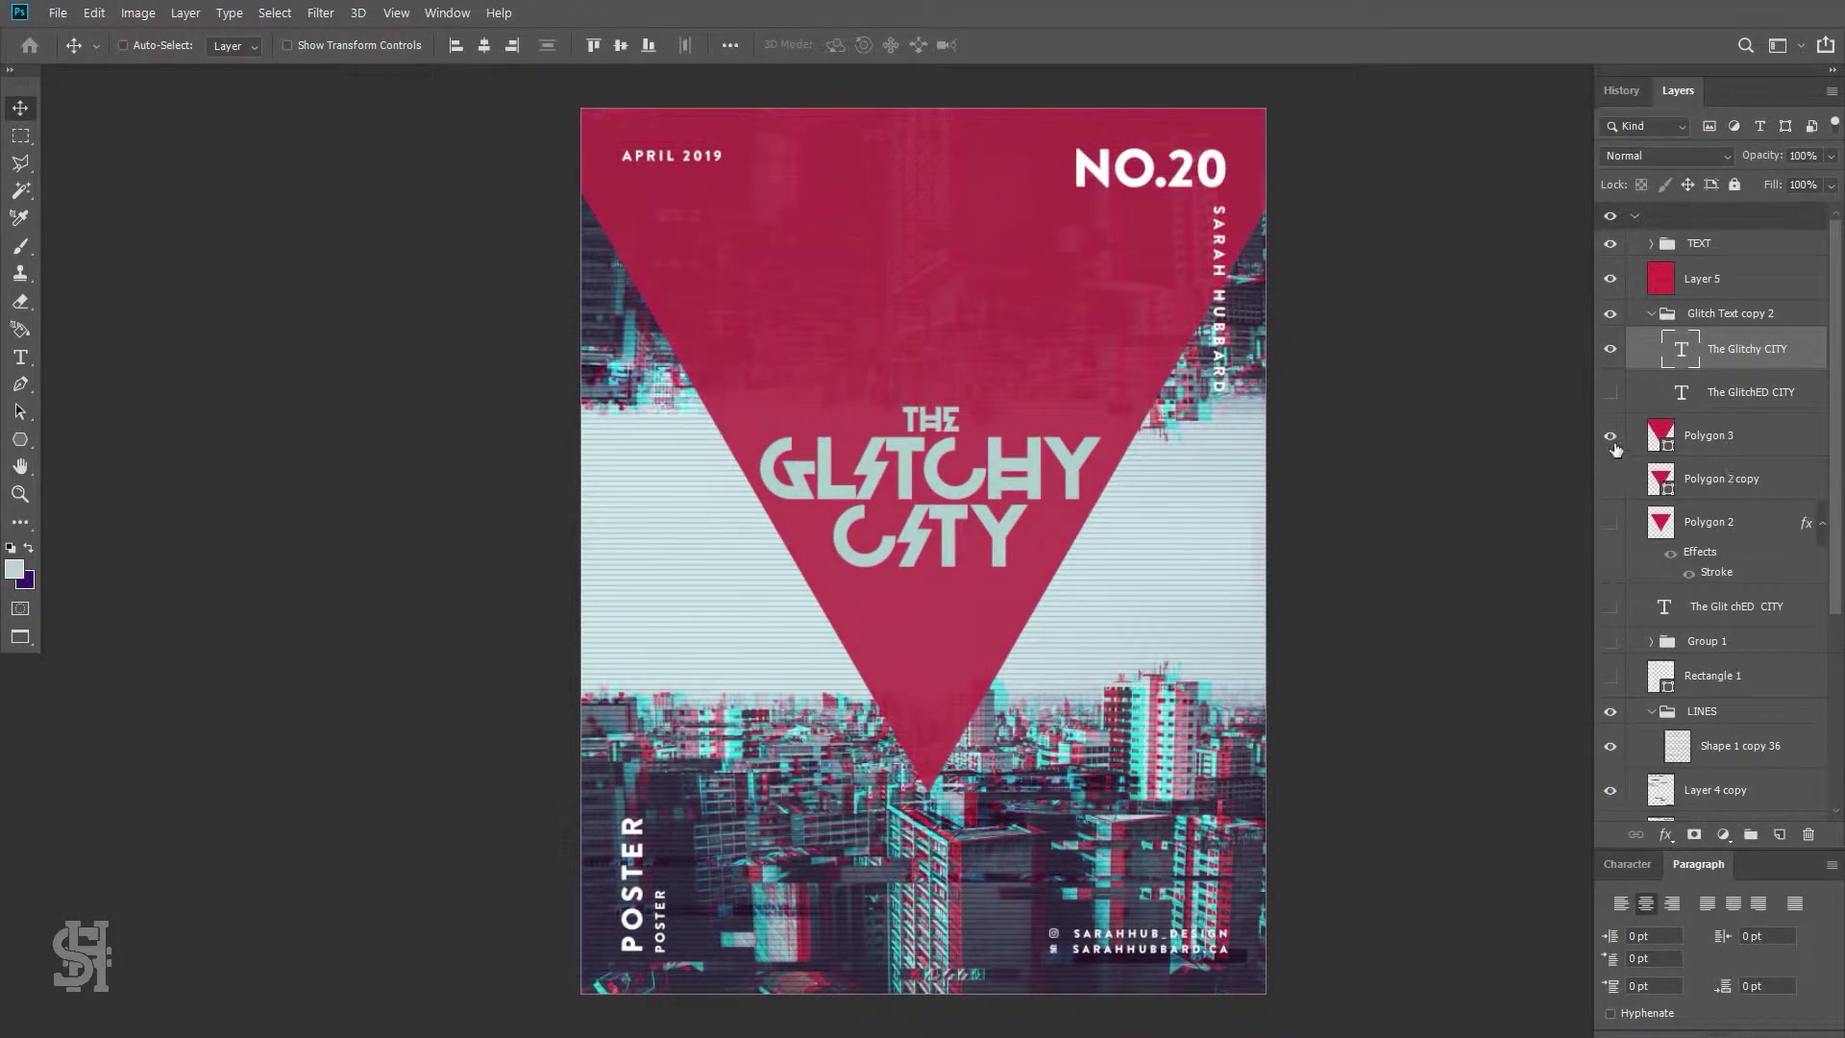
pyautogui.click(1709, 436)
pyautogui.click(1667, 155)
pyautogui.click(1633, 219)
pyautogui.click(1830, 184)
pyautogui.moveTo(1828, 209); pyautogui.dragTo(1832, 217)
pyautogui.moveTo(1147, 367); pyautogui.dragTo(1147, 388)
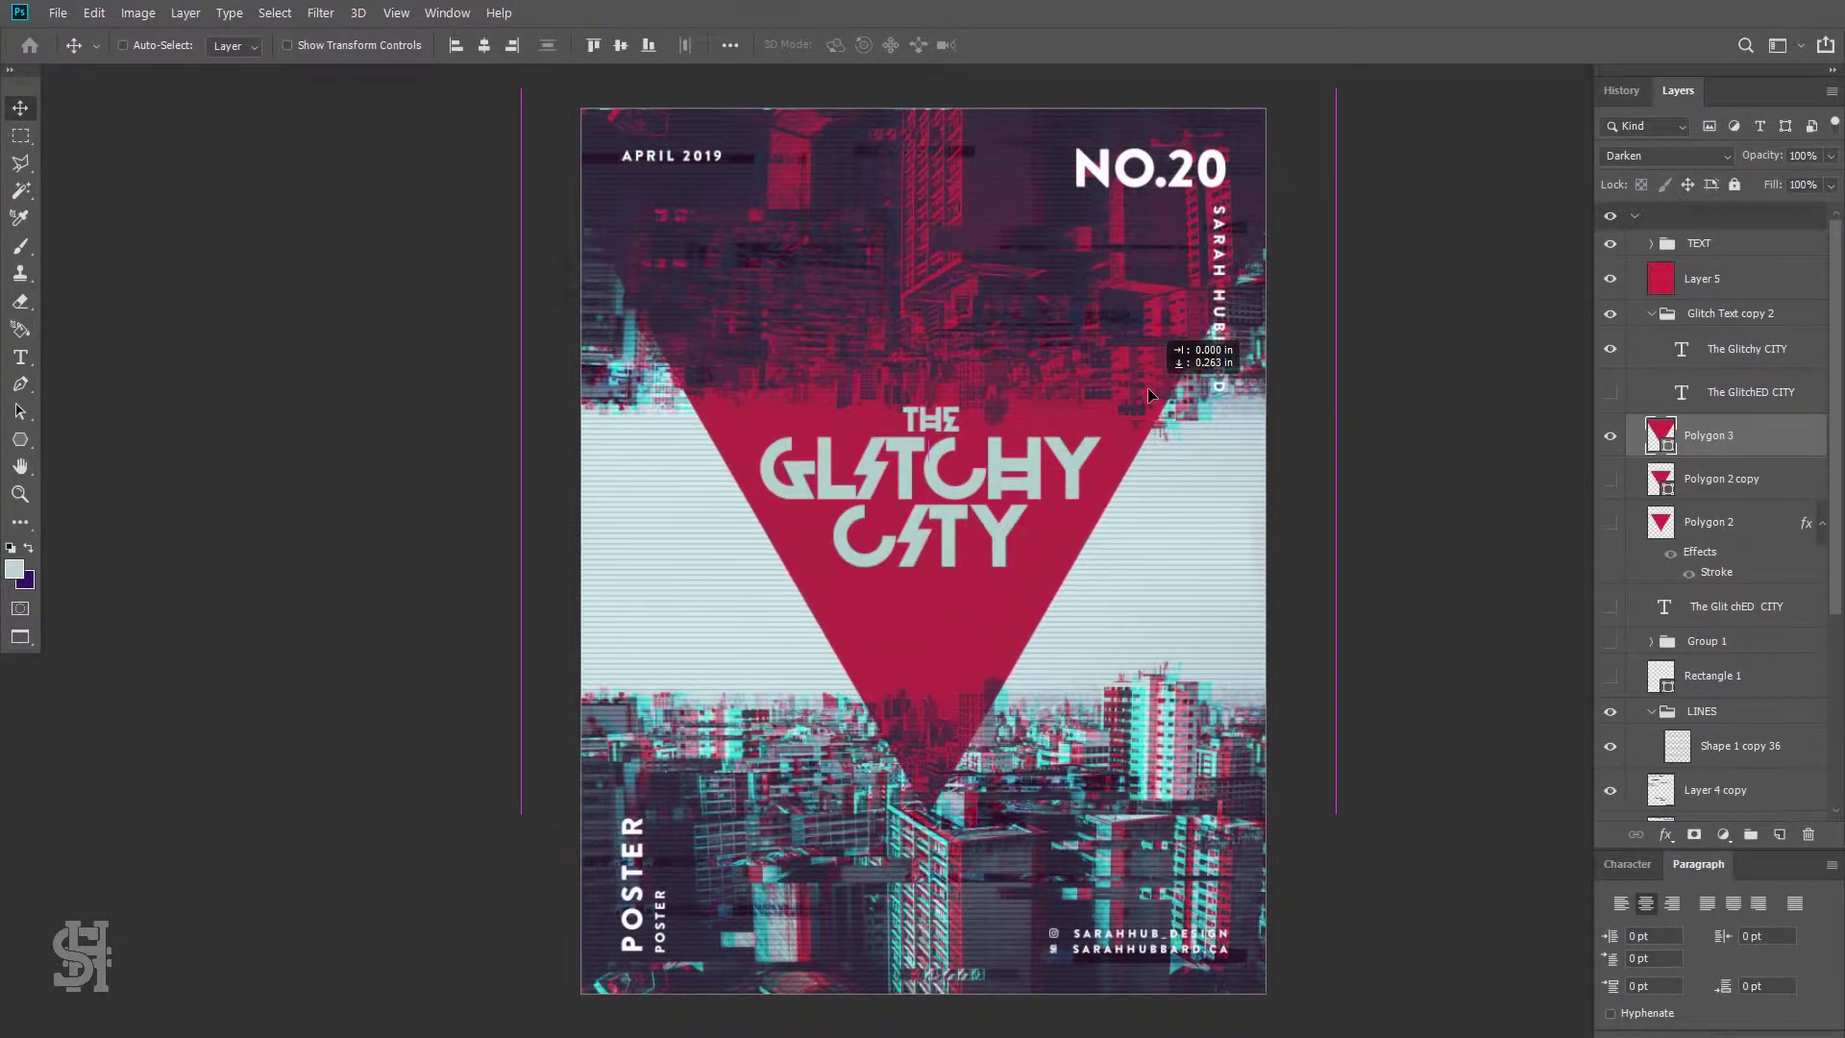
# Swap back to the smaller triangles and nudge the outlined Polygon 2 down
pyautogui.click(1610, 435)
pyautogui.click(1610, 478)
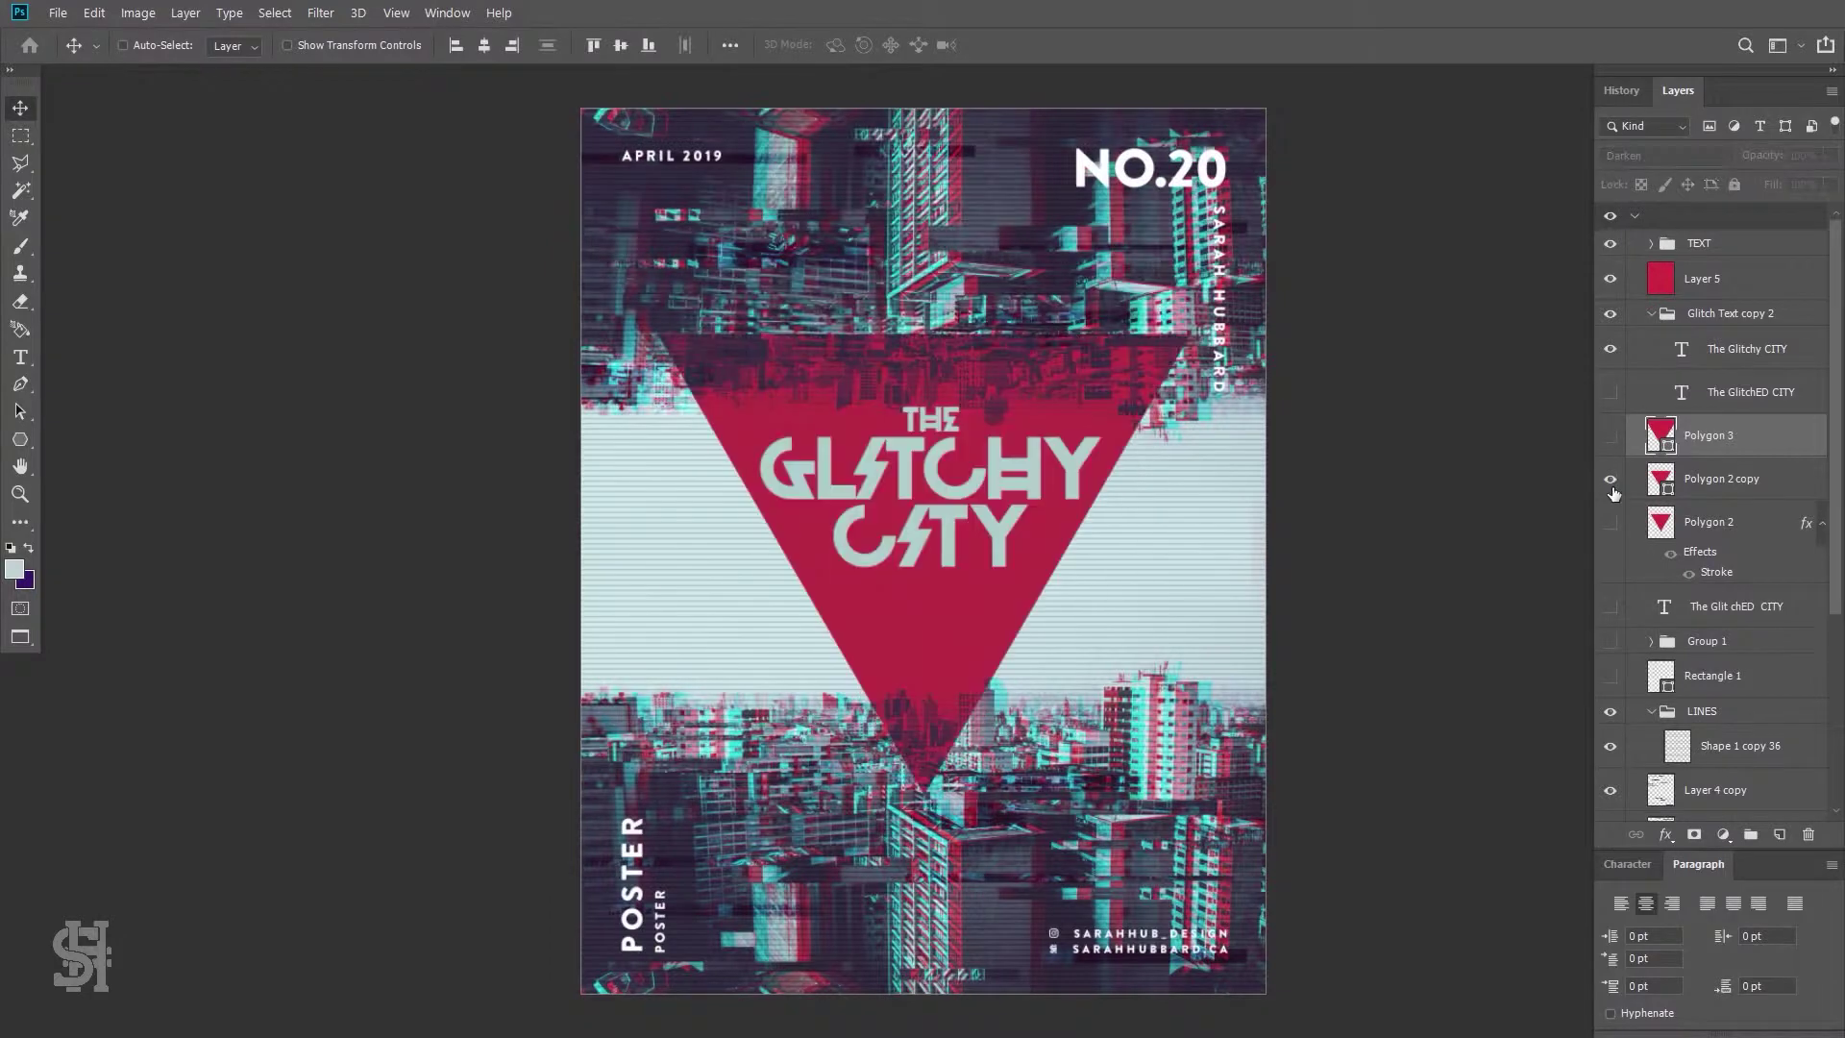
pyautogui.moveTo(1611, 479); pyautogui.dragTo(1610, 522)
pyautogui.click(1610, 478)
pyautogui.click(1709, 522)
pyautogui.moveTo(1149, 379); pyautogui.dragTo(1154, 402)
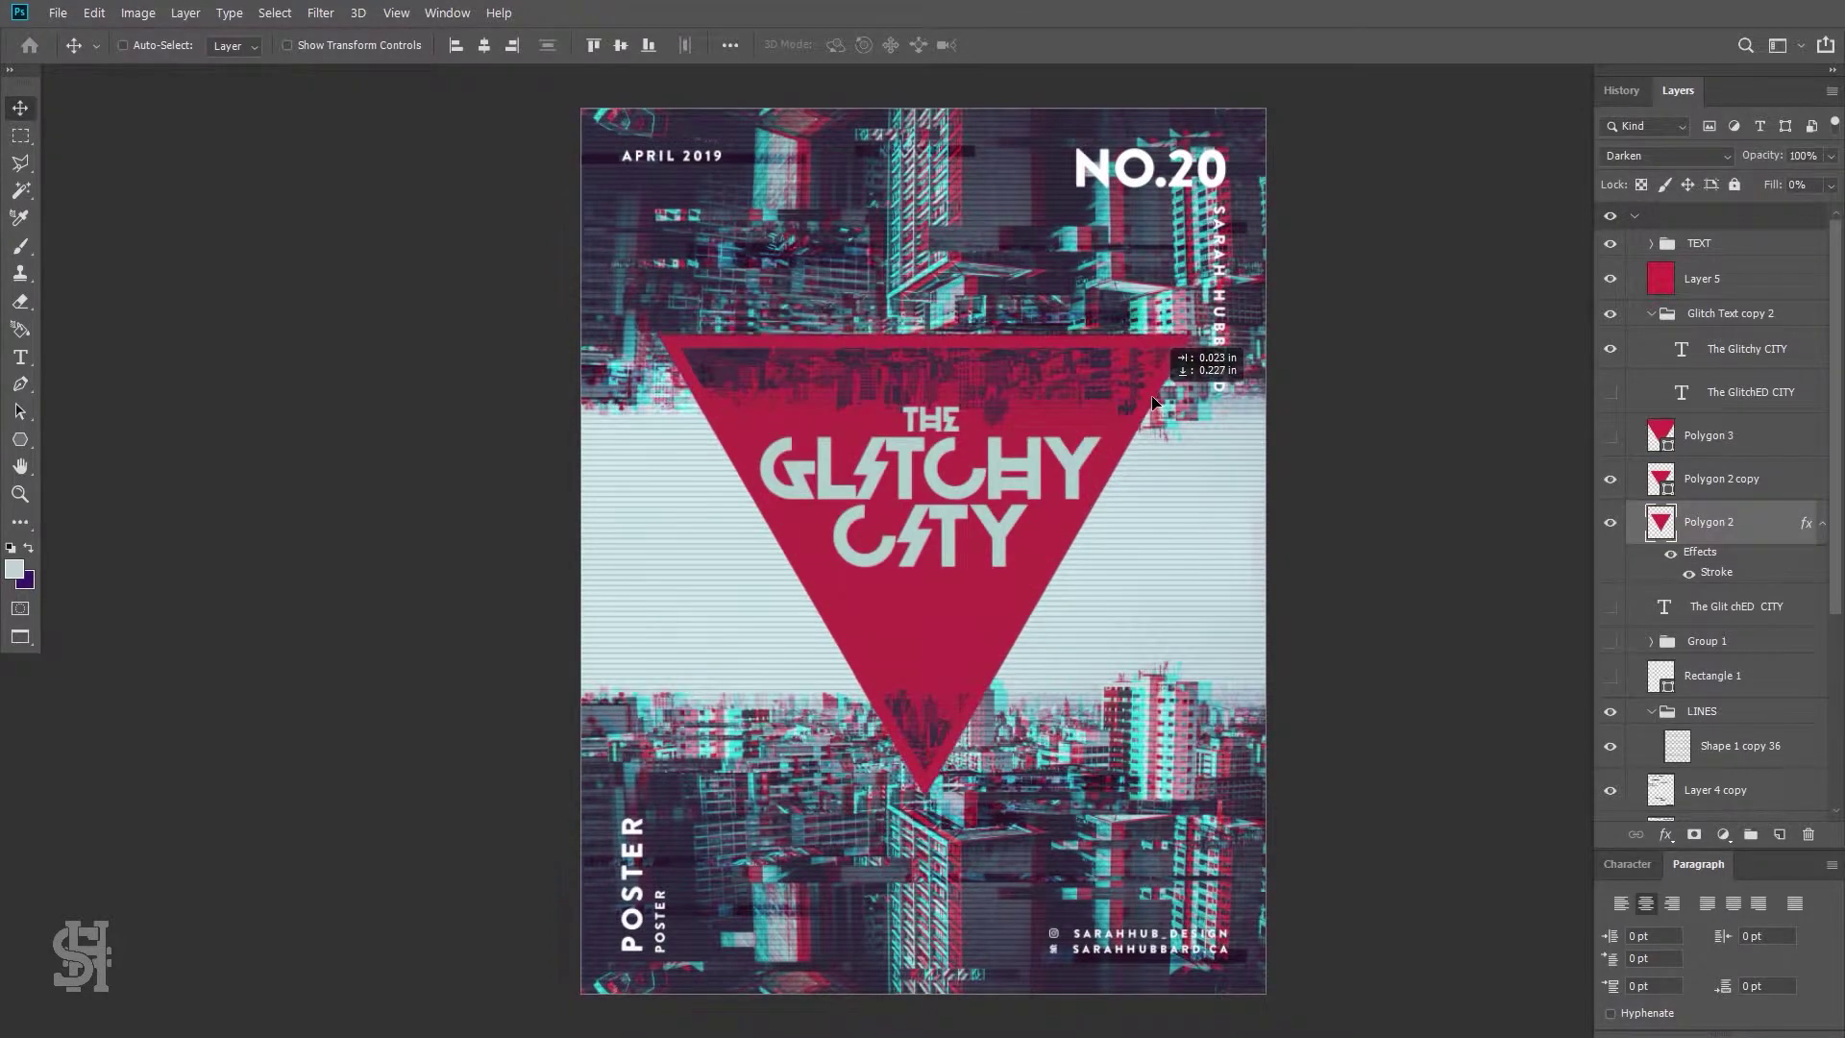
# Set Polygon 2 to Normal blending, then leave only the larger Polygon 3 triangle visible
pyautogui.click(1667, 156)
pyautogui.hotkey('ctrl', ']')
pyautogui.click(1667, 156)
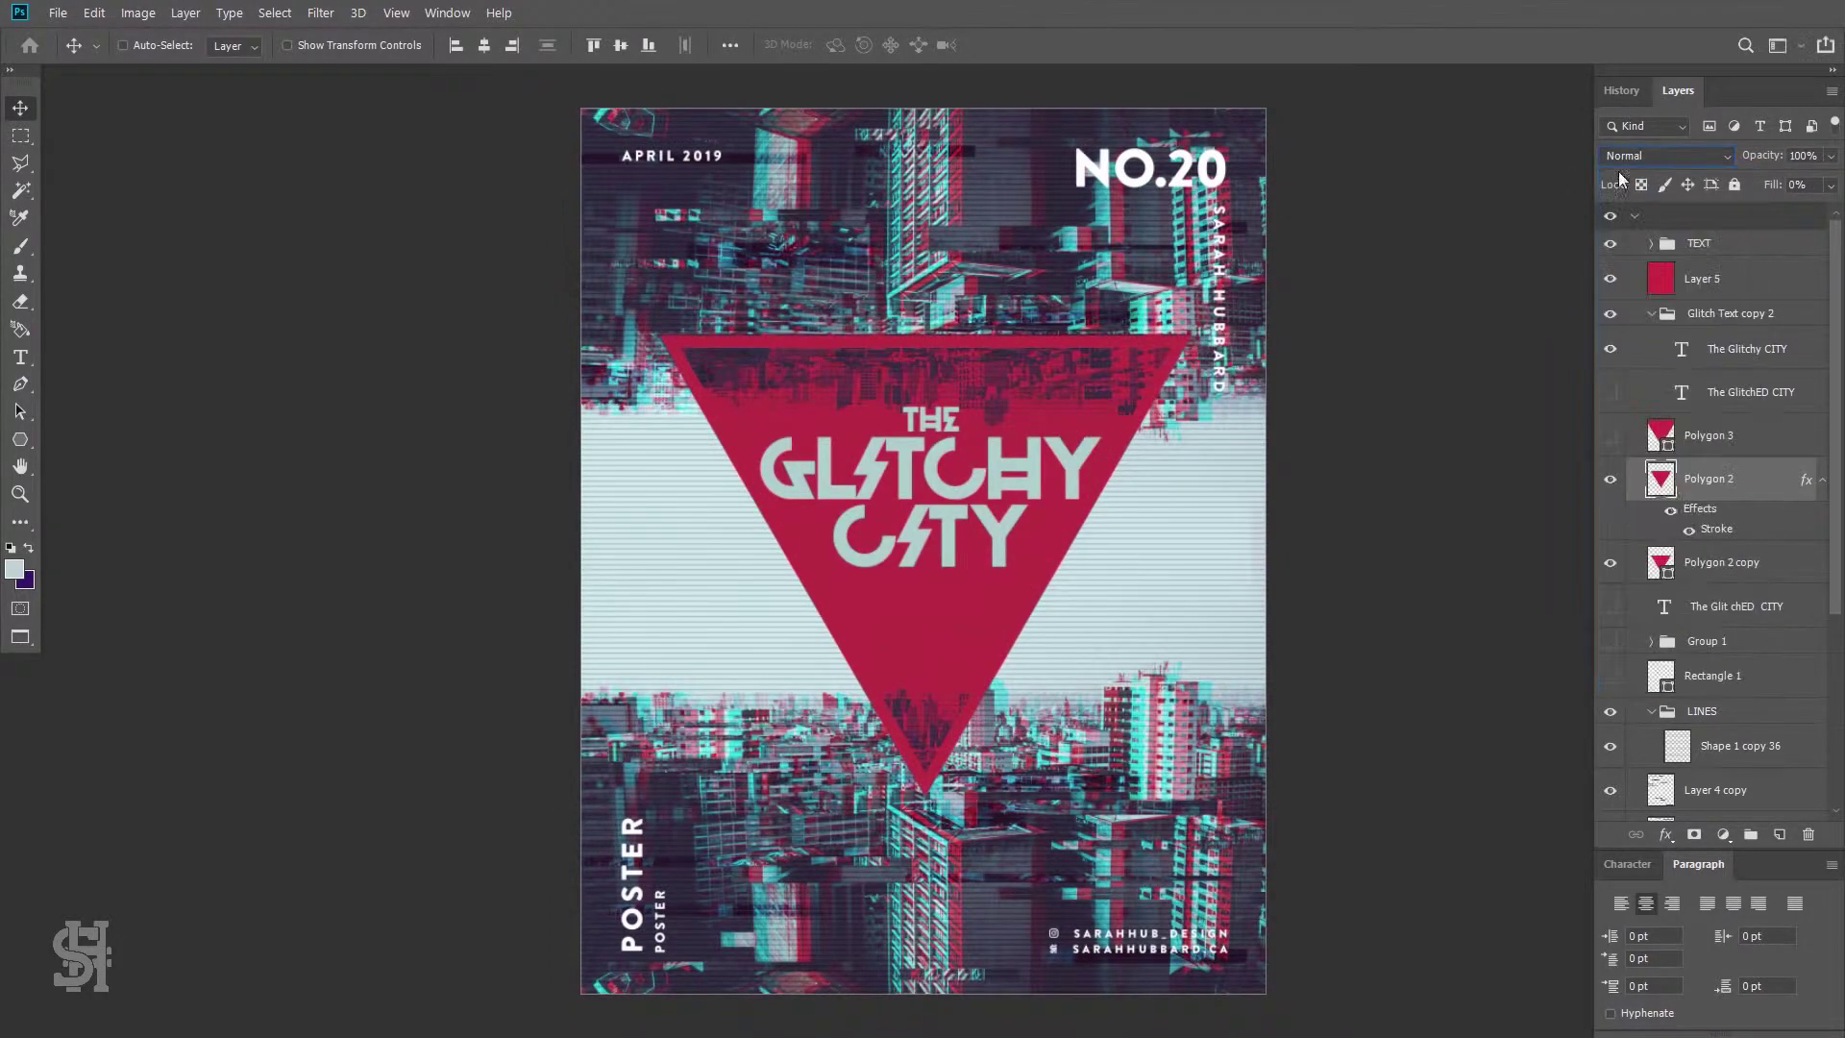
pyautogui.click(1610, 479)
pyautogui.click(1610, 435)
pyautogui.click(1610, 562)
pyautogui.click(1611, 435)
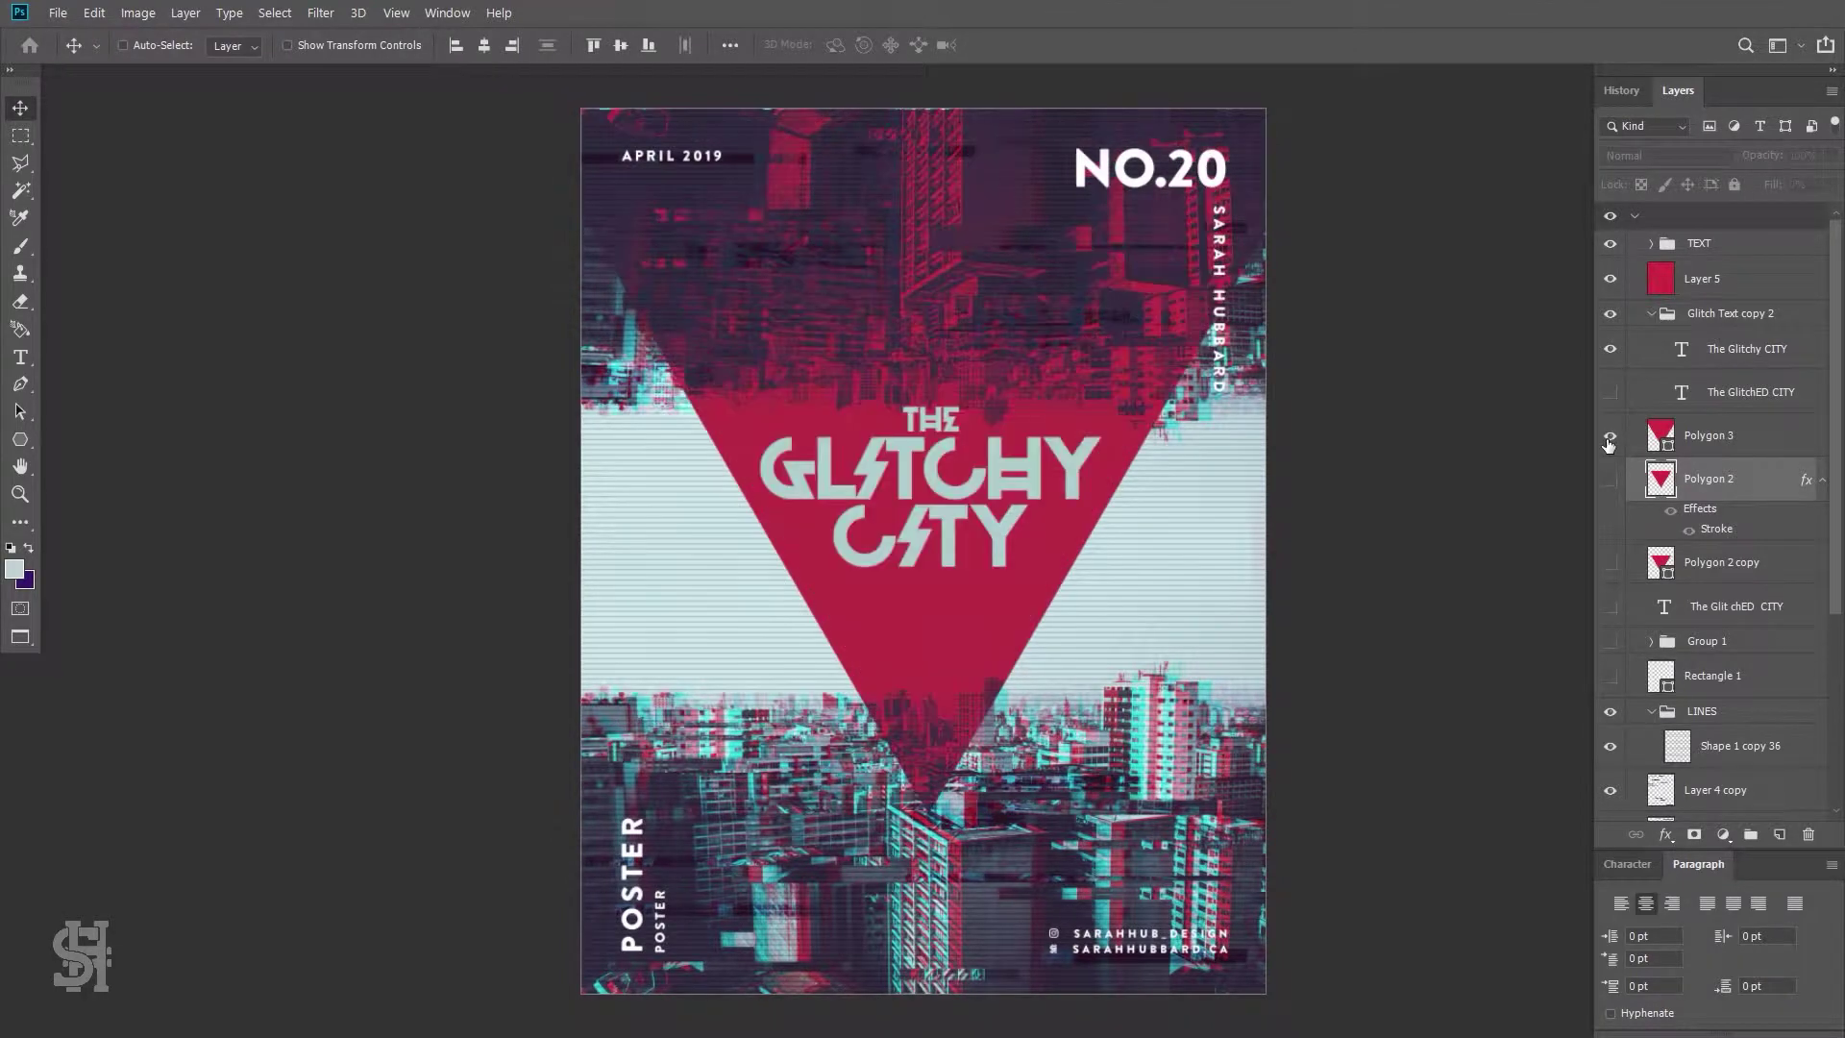
pyautogui.click(1746, 439)
pyautogui.press('v')
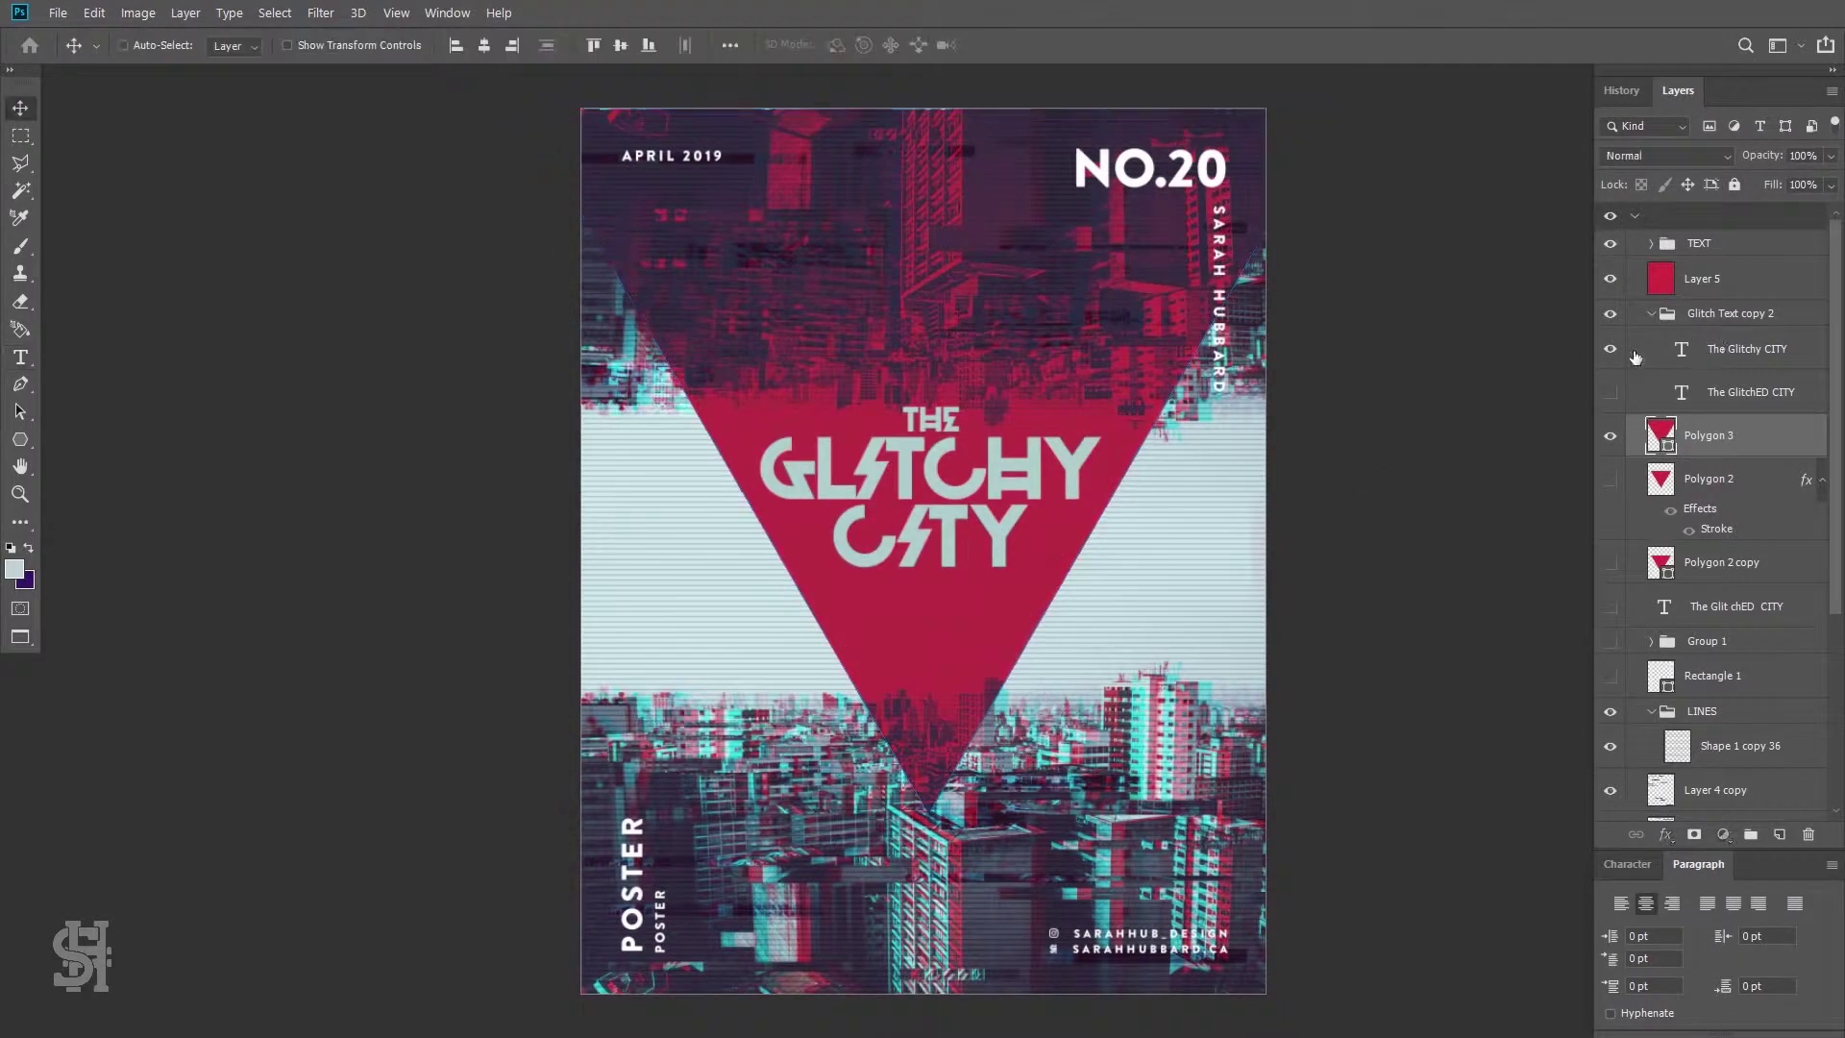
pyautogui.click(1746, 348)
# Duplicate the title layer and try Avant Garde 2 BQ on the I of GLITCHY
pyautogui.rightClick(1746, 347)
pyautogui.click(1509, 163)
pyautogui.click(1105, 295)
pyautogui.doubleClick(868, 471)
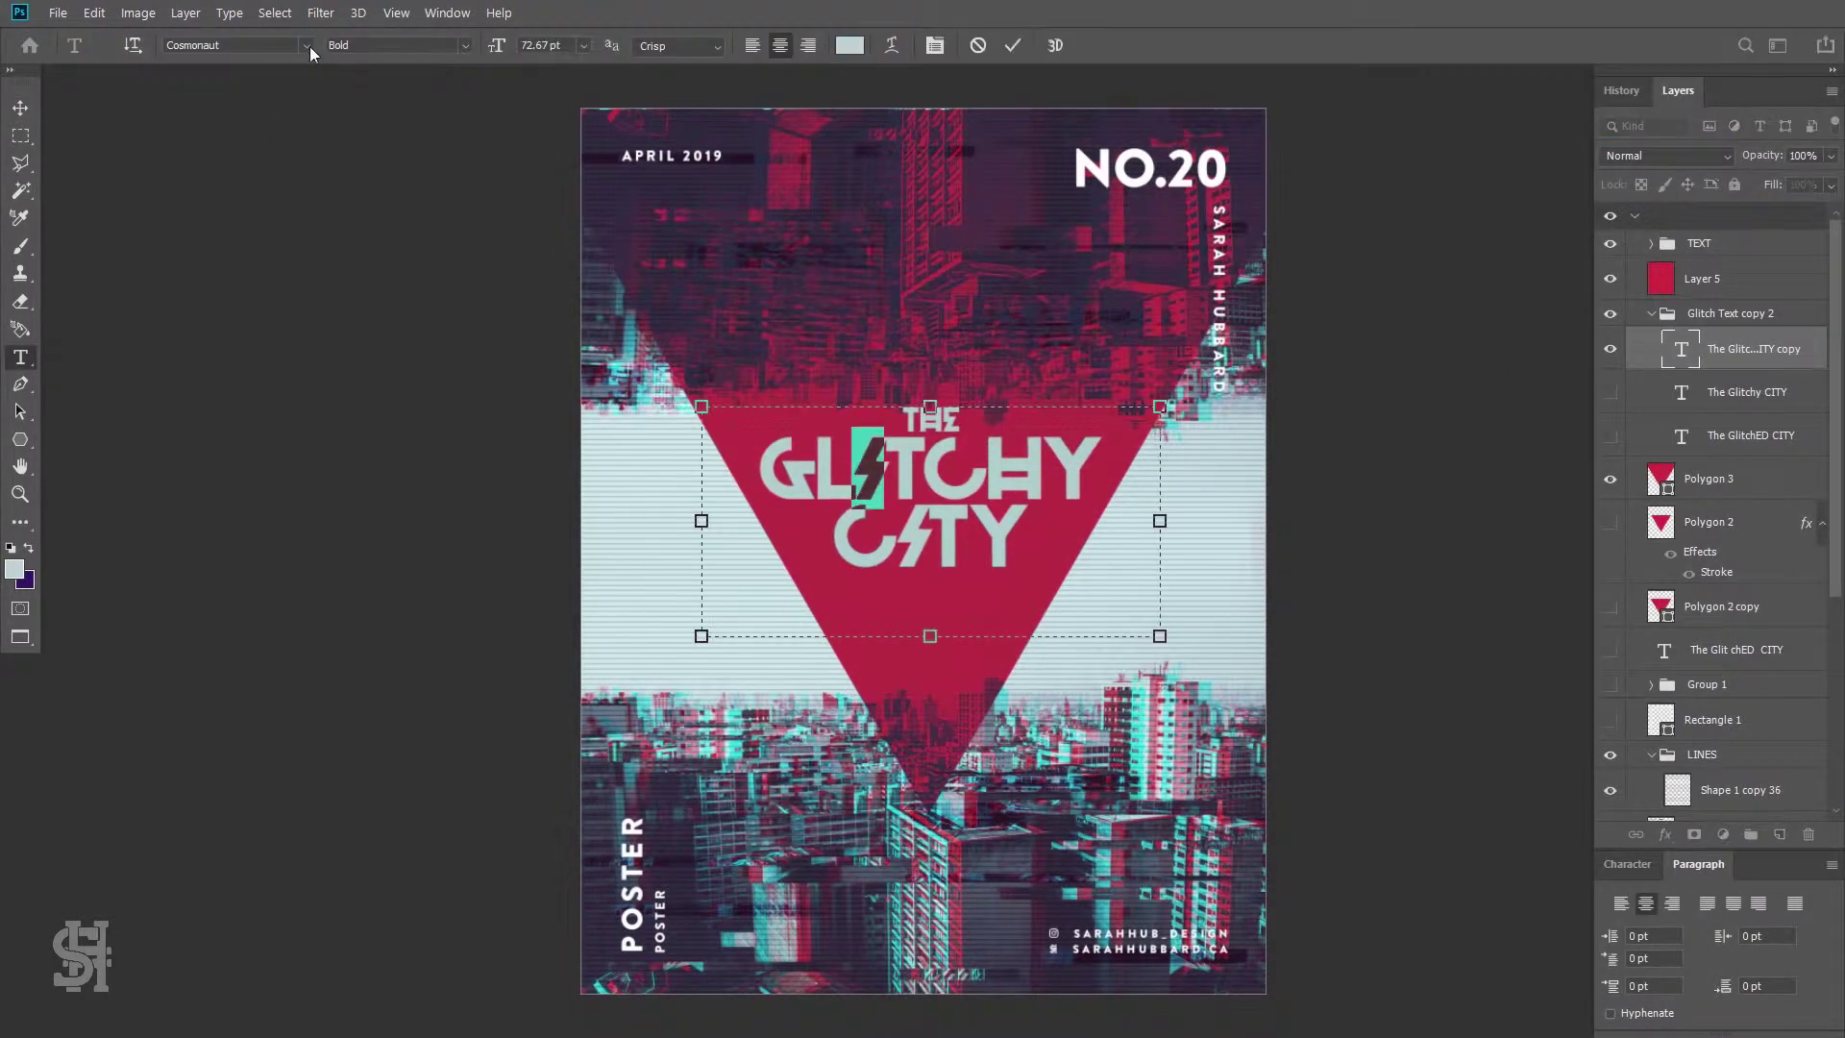
pyautogui.click(305, 45)
pyautogui.click(306, 45)
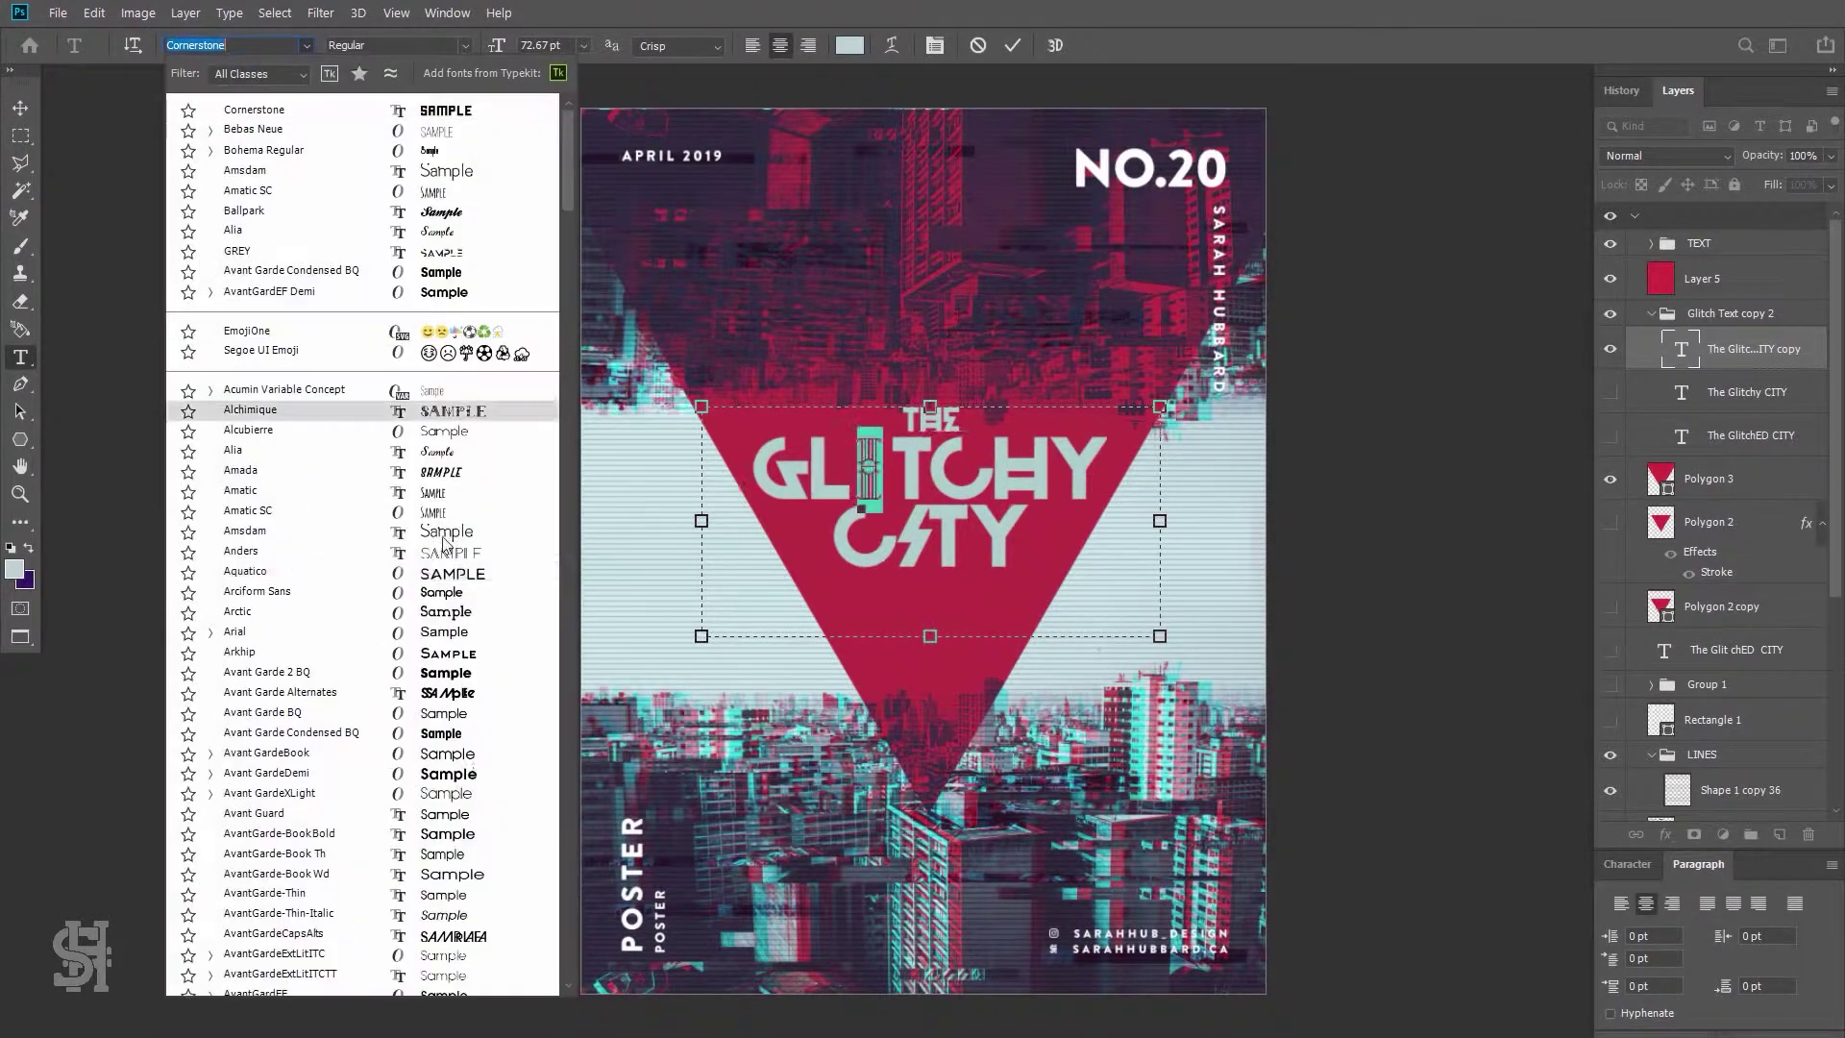
pyautogui.click(445, 673)
pyautogui.click(960, 473)
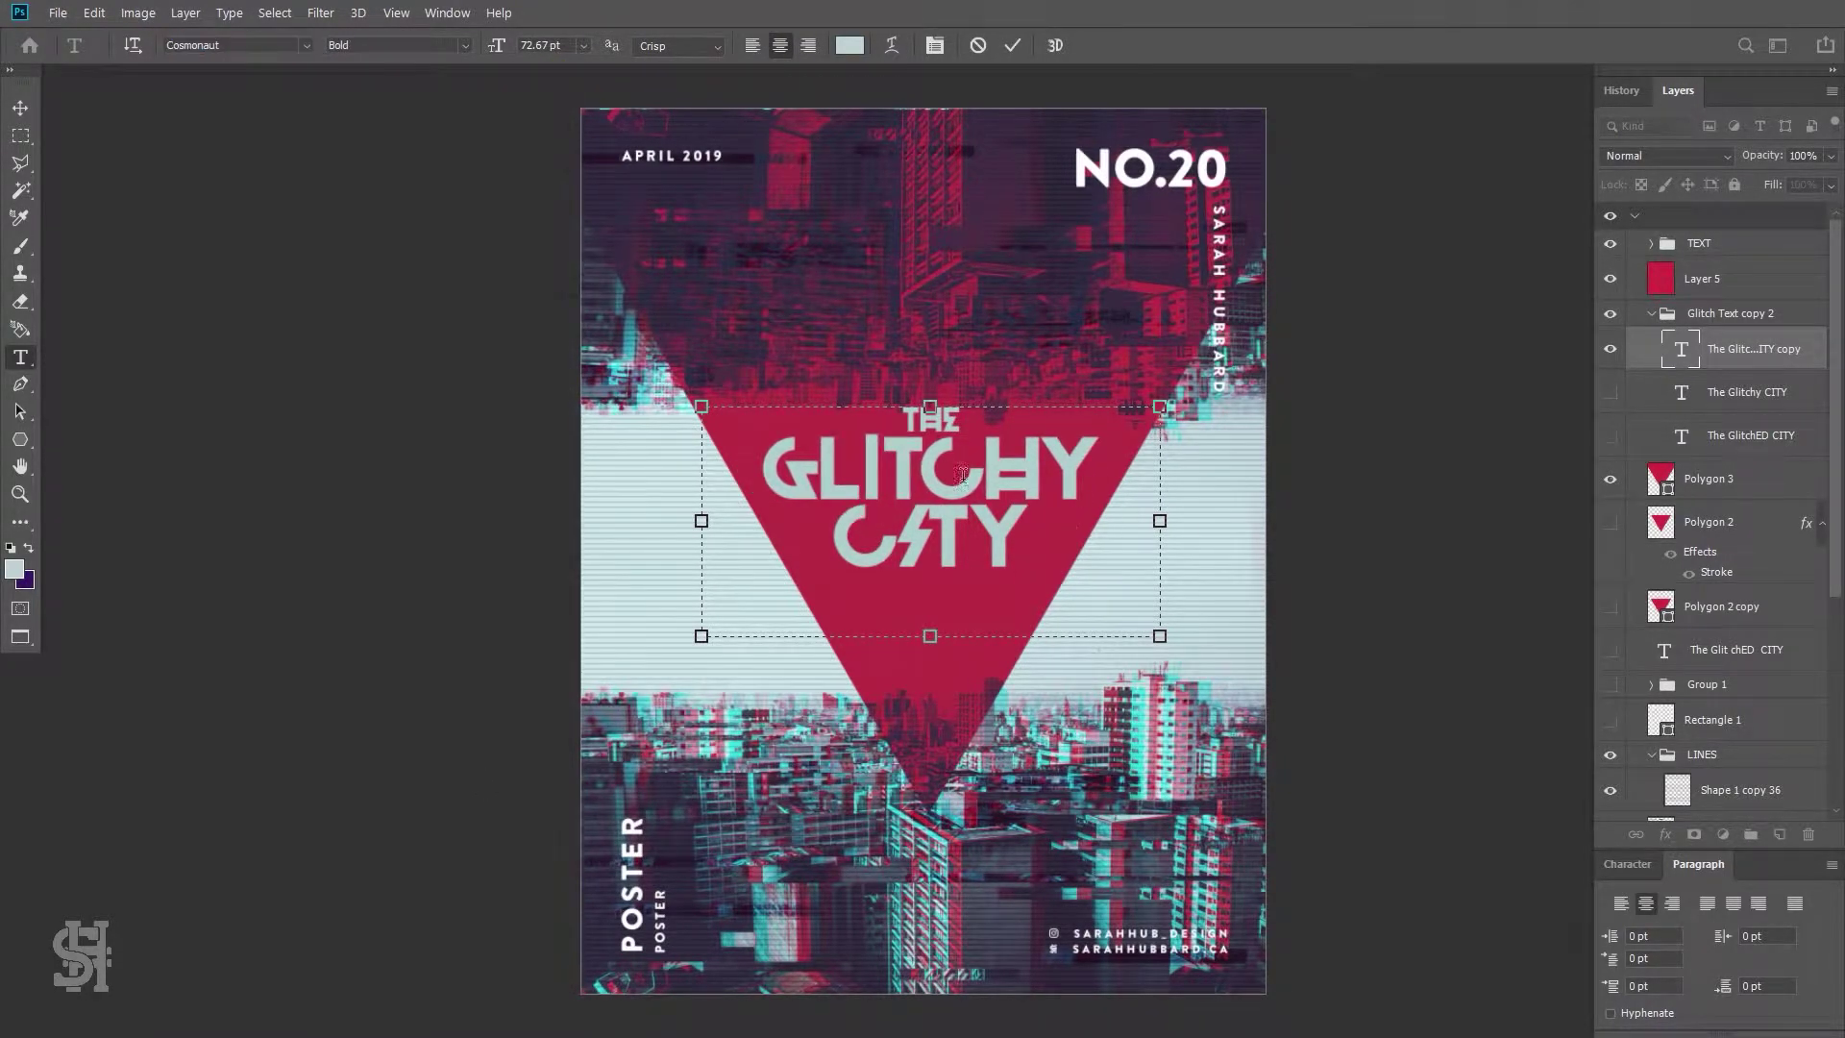
# Browse further fonts for the I without changing it, then show the character settings
pyautogui.click(306, 45)
pyautogui.scroll(-5, 445, 673)
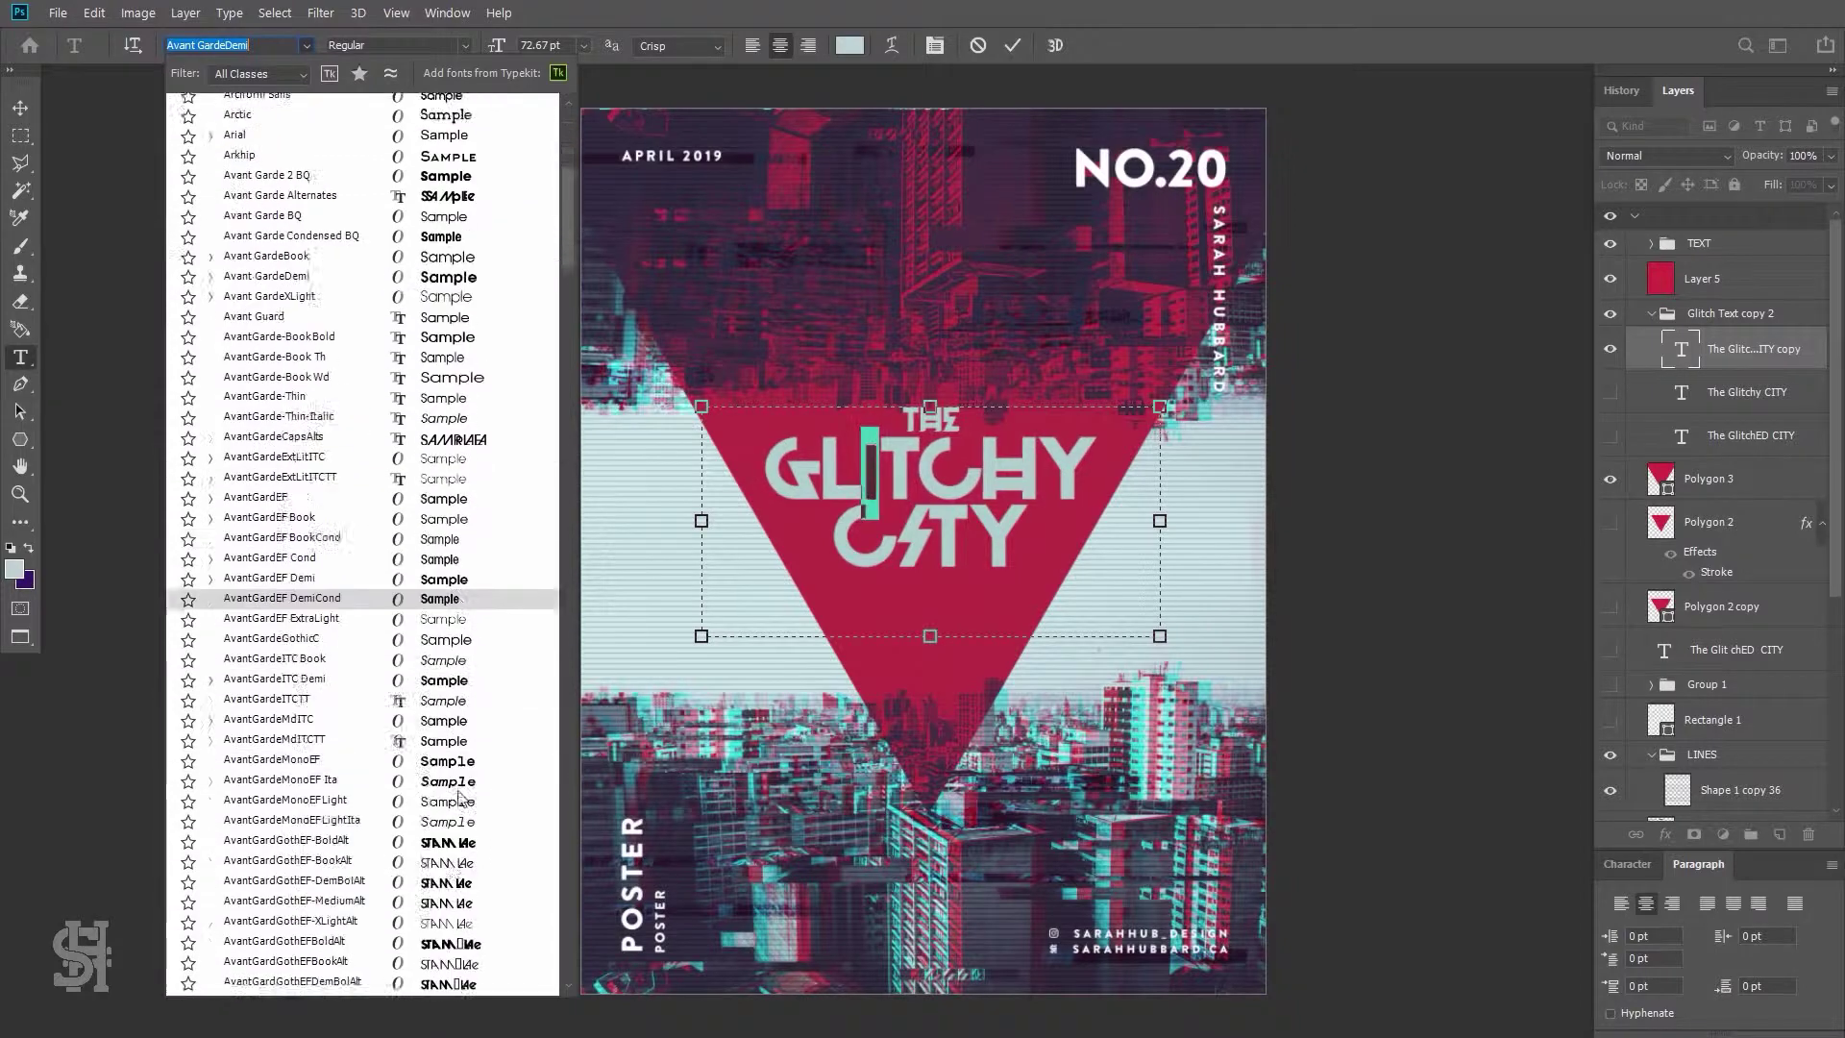
pyautogui.scroll(-5, 445, 753)
pyautogui.scroll(-5, 456, 894)
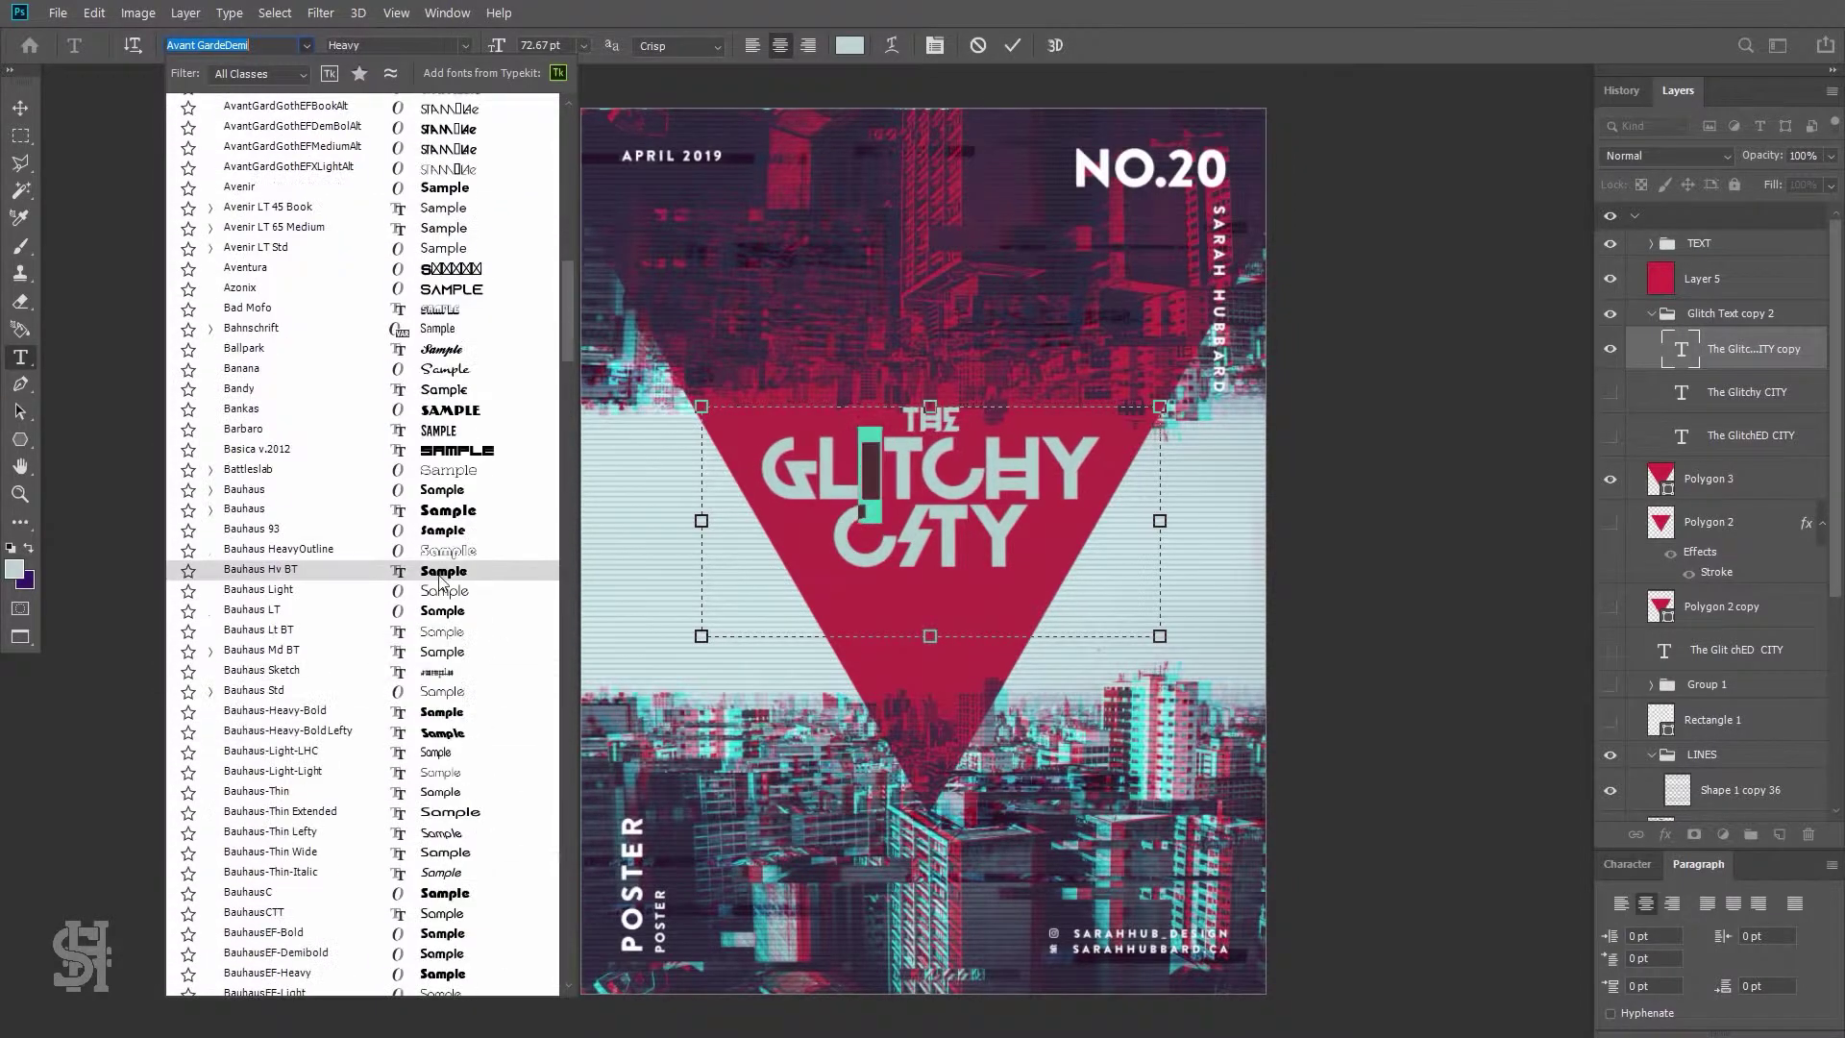
pyautogui.scroll(-5, 461, 896)
pyautogui.click(442, 711)
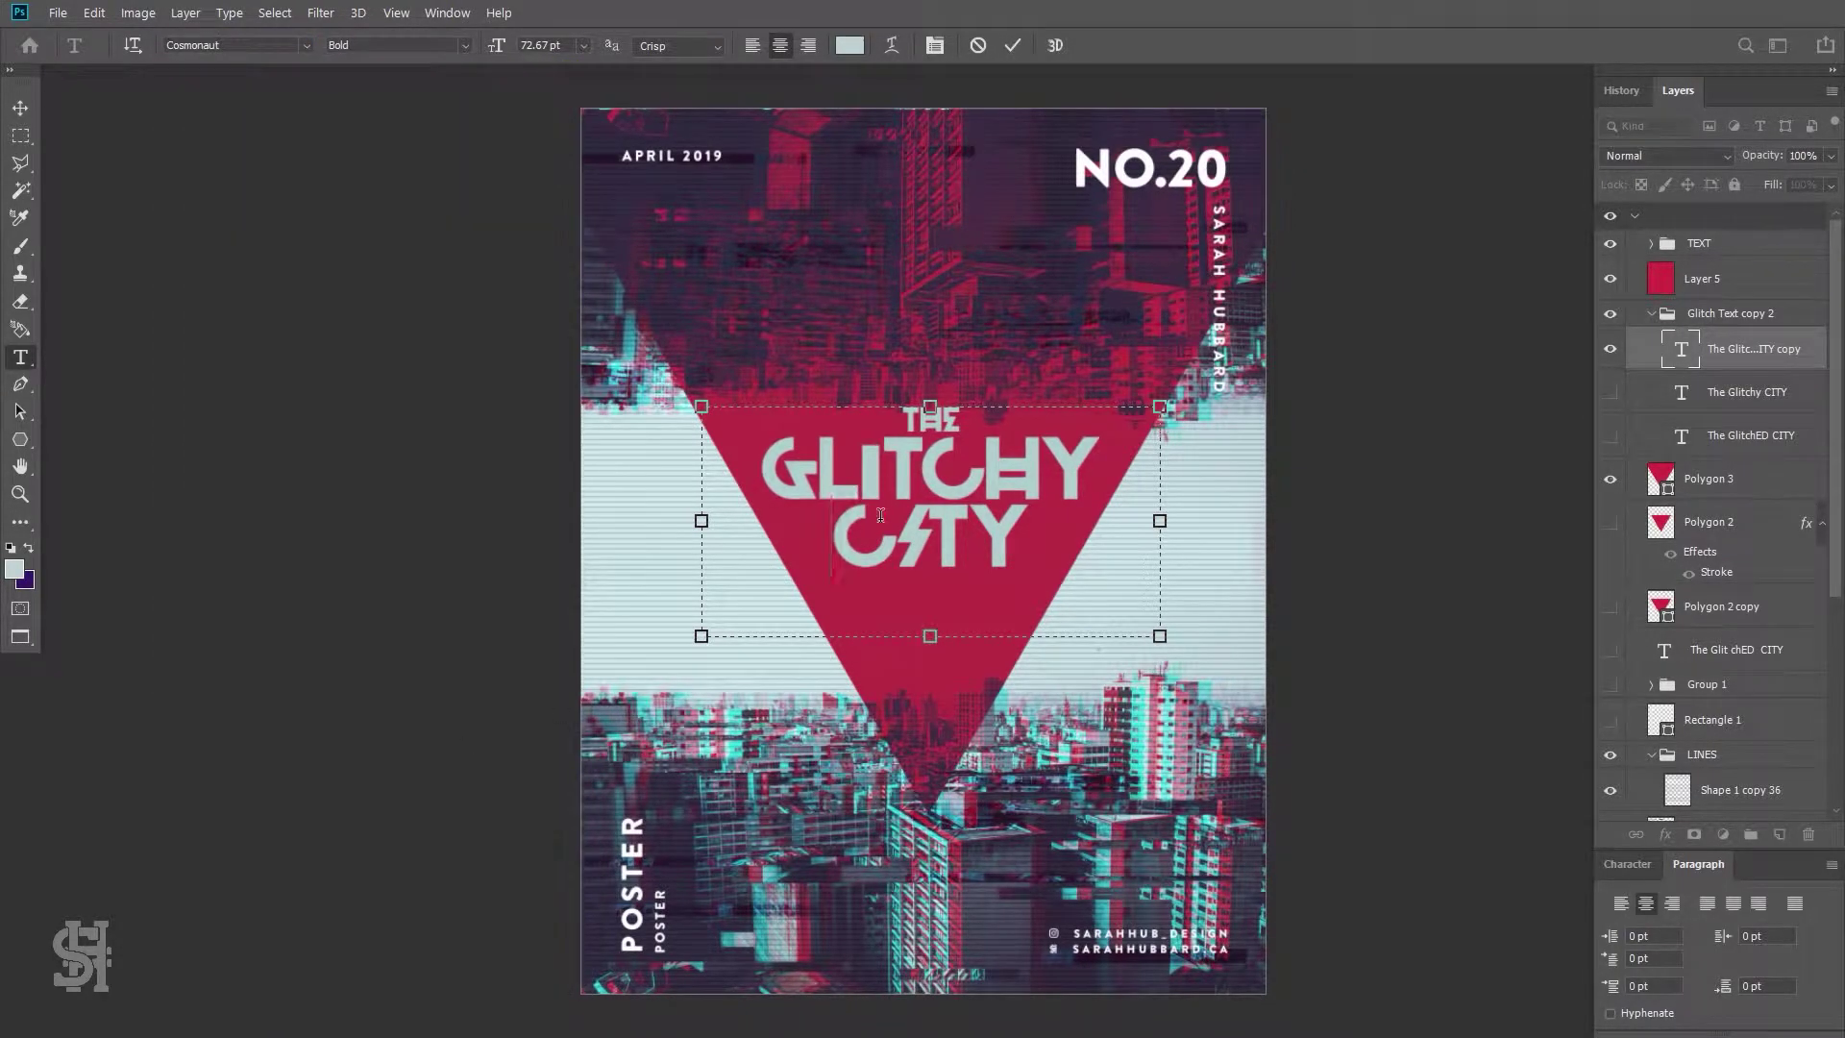
pyautogui.click(1611, 865)
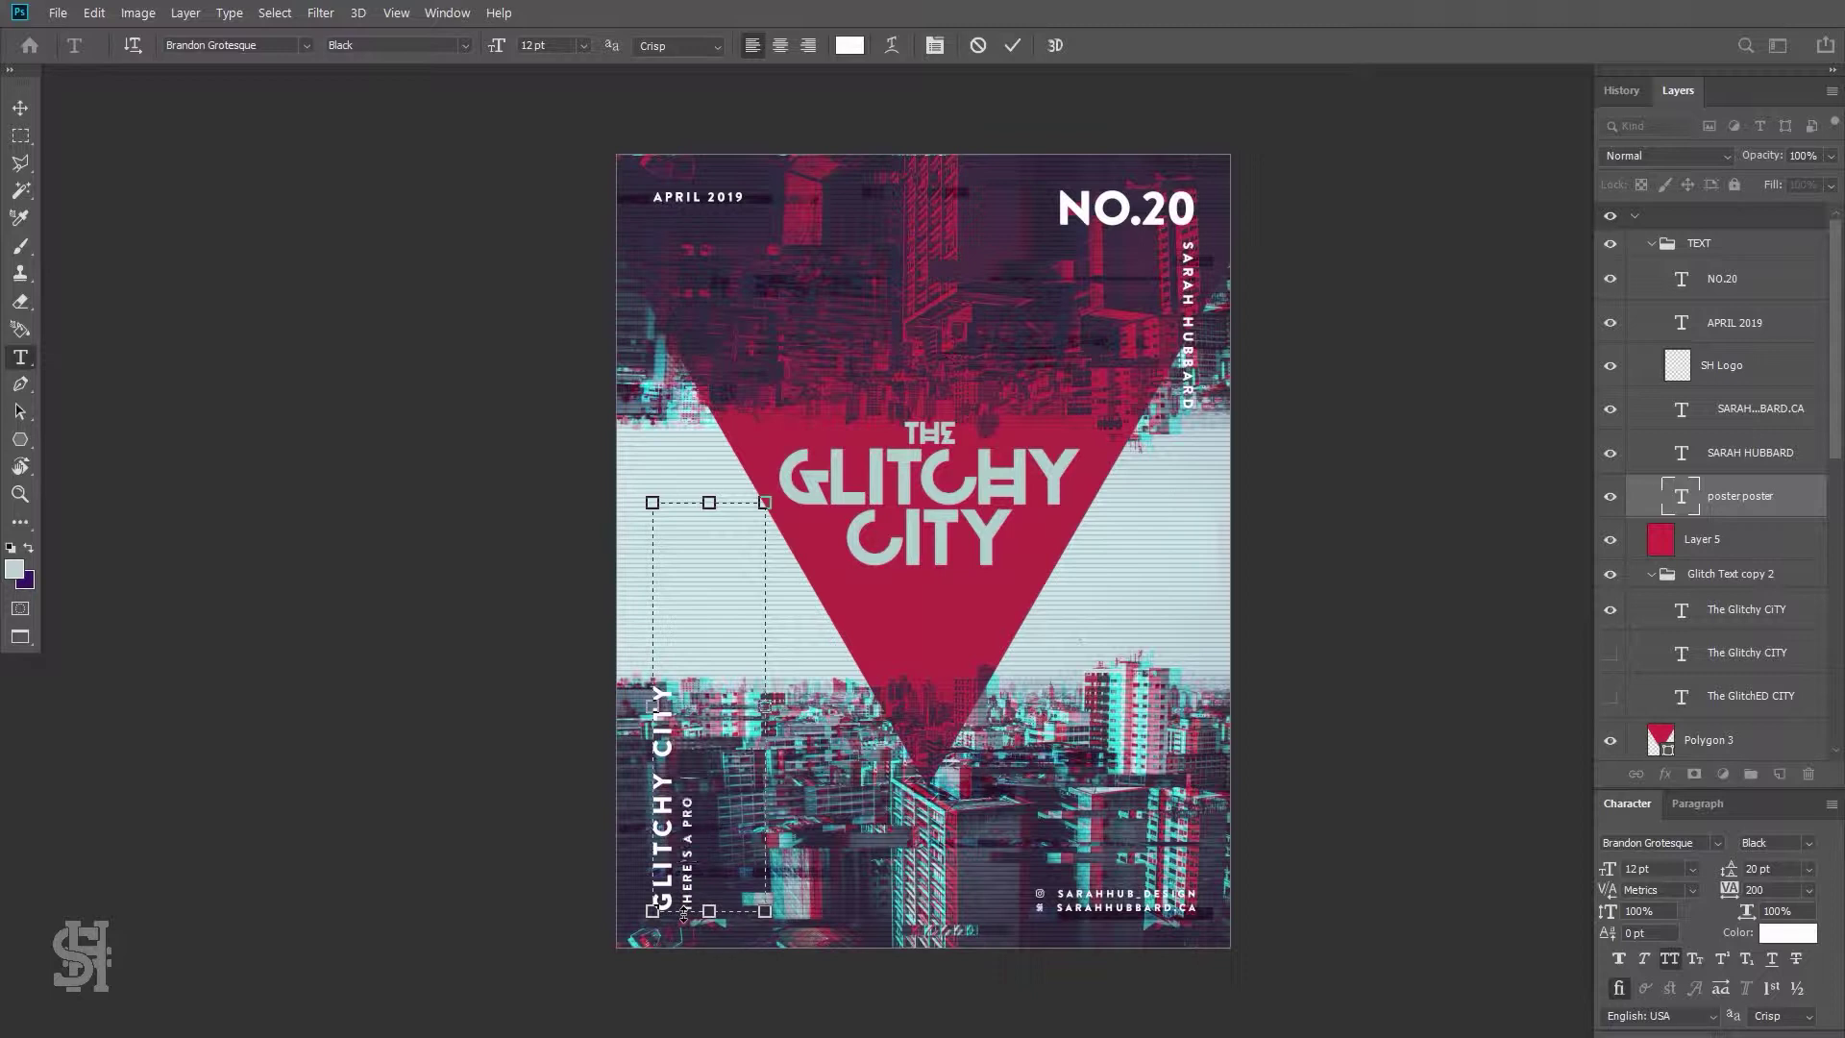
# Commit the side text, move the LINES group up to just below Layer 5, and fit the poster on screen
pyautogui.click(20, 136)
pyautogui.scroll(-5, 1720, 481)
pyautogui.scroll(-5, 1720, 528)
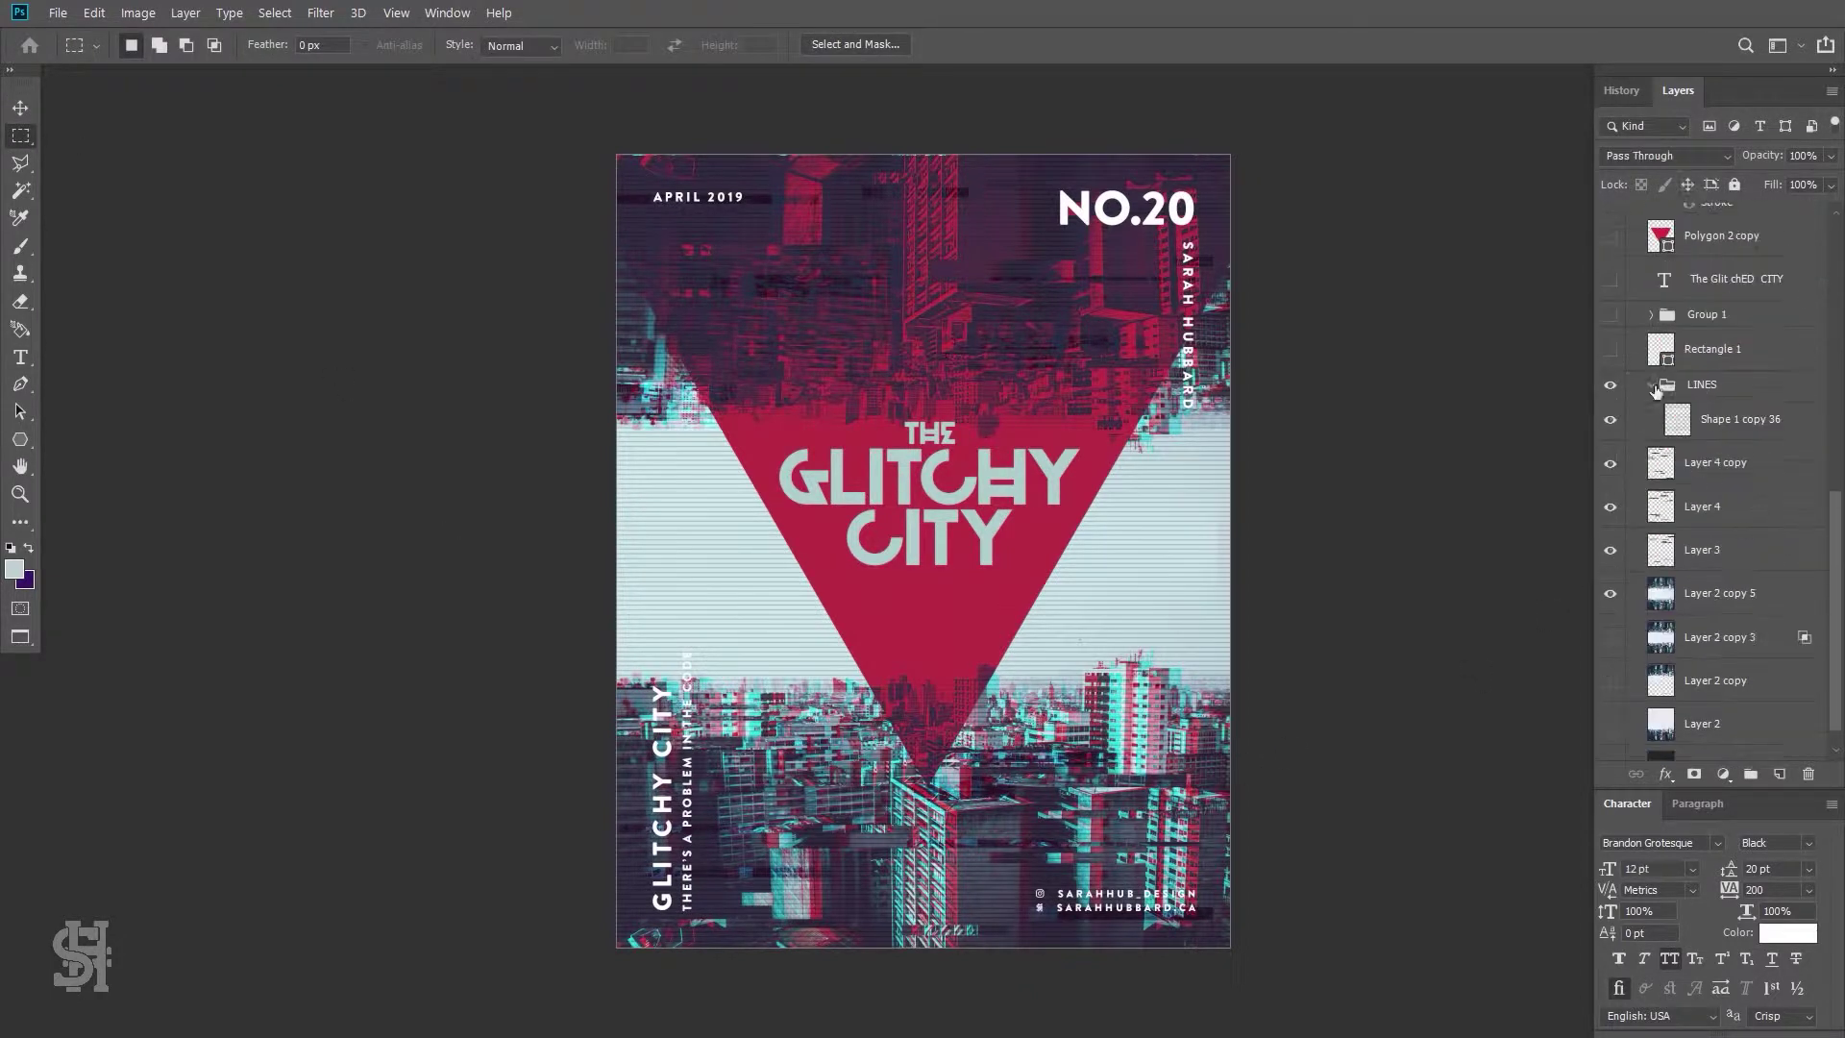
pyautogui.click(1729, 642)
pyautogui.moveTo(1729, 626)
pyautogui.mouseDown()
pyautogui.moveTo(1720, 501)
pyautogui.moveTo(1720, 586)
pyautogui.mouseUp()
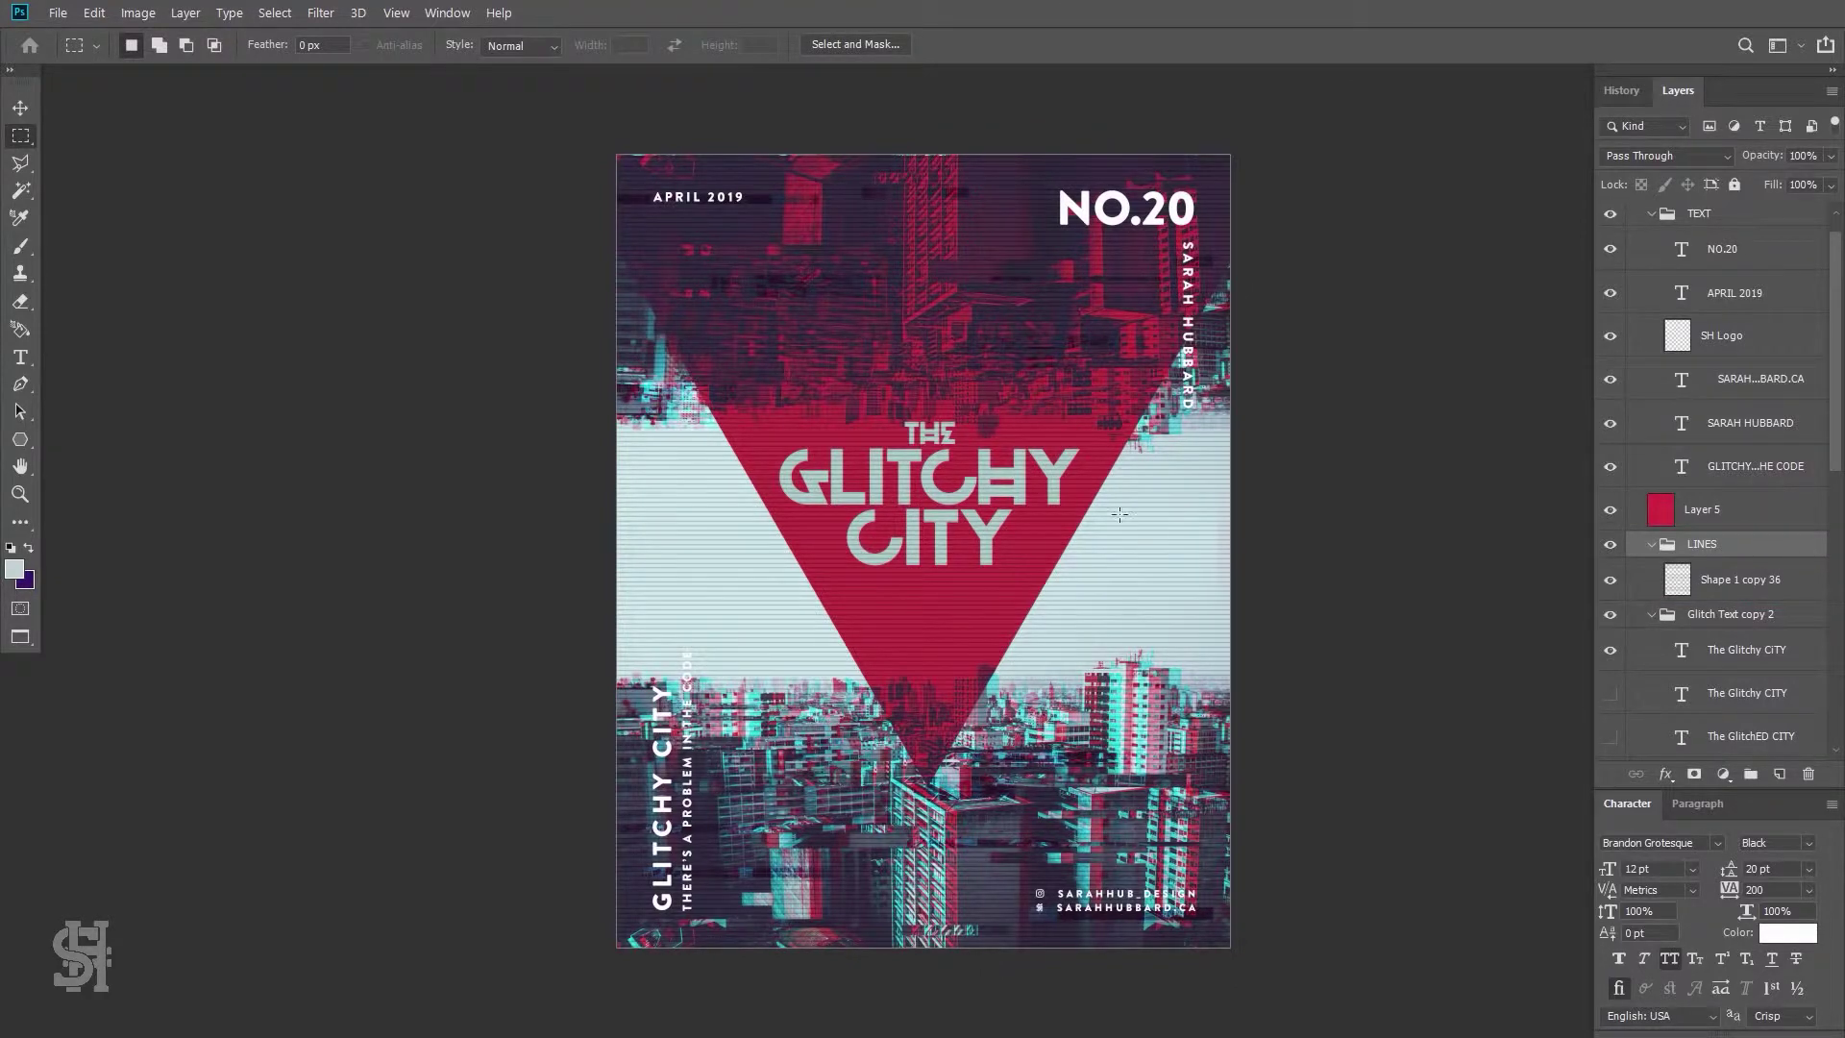
pyautogui.press('v')
pyautogui.hotkey('ctrl', '+')
pyautogui.hotkey('ctrl', '0')
pyautogui.click(1651, 214)
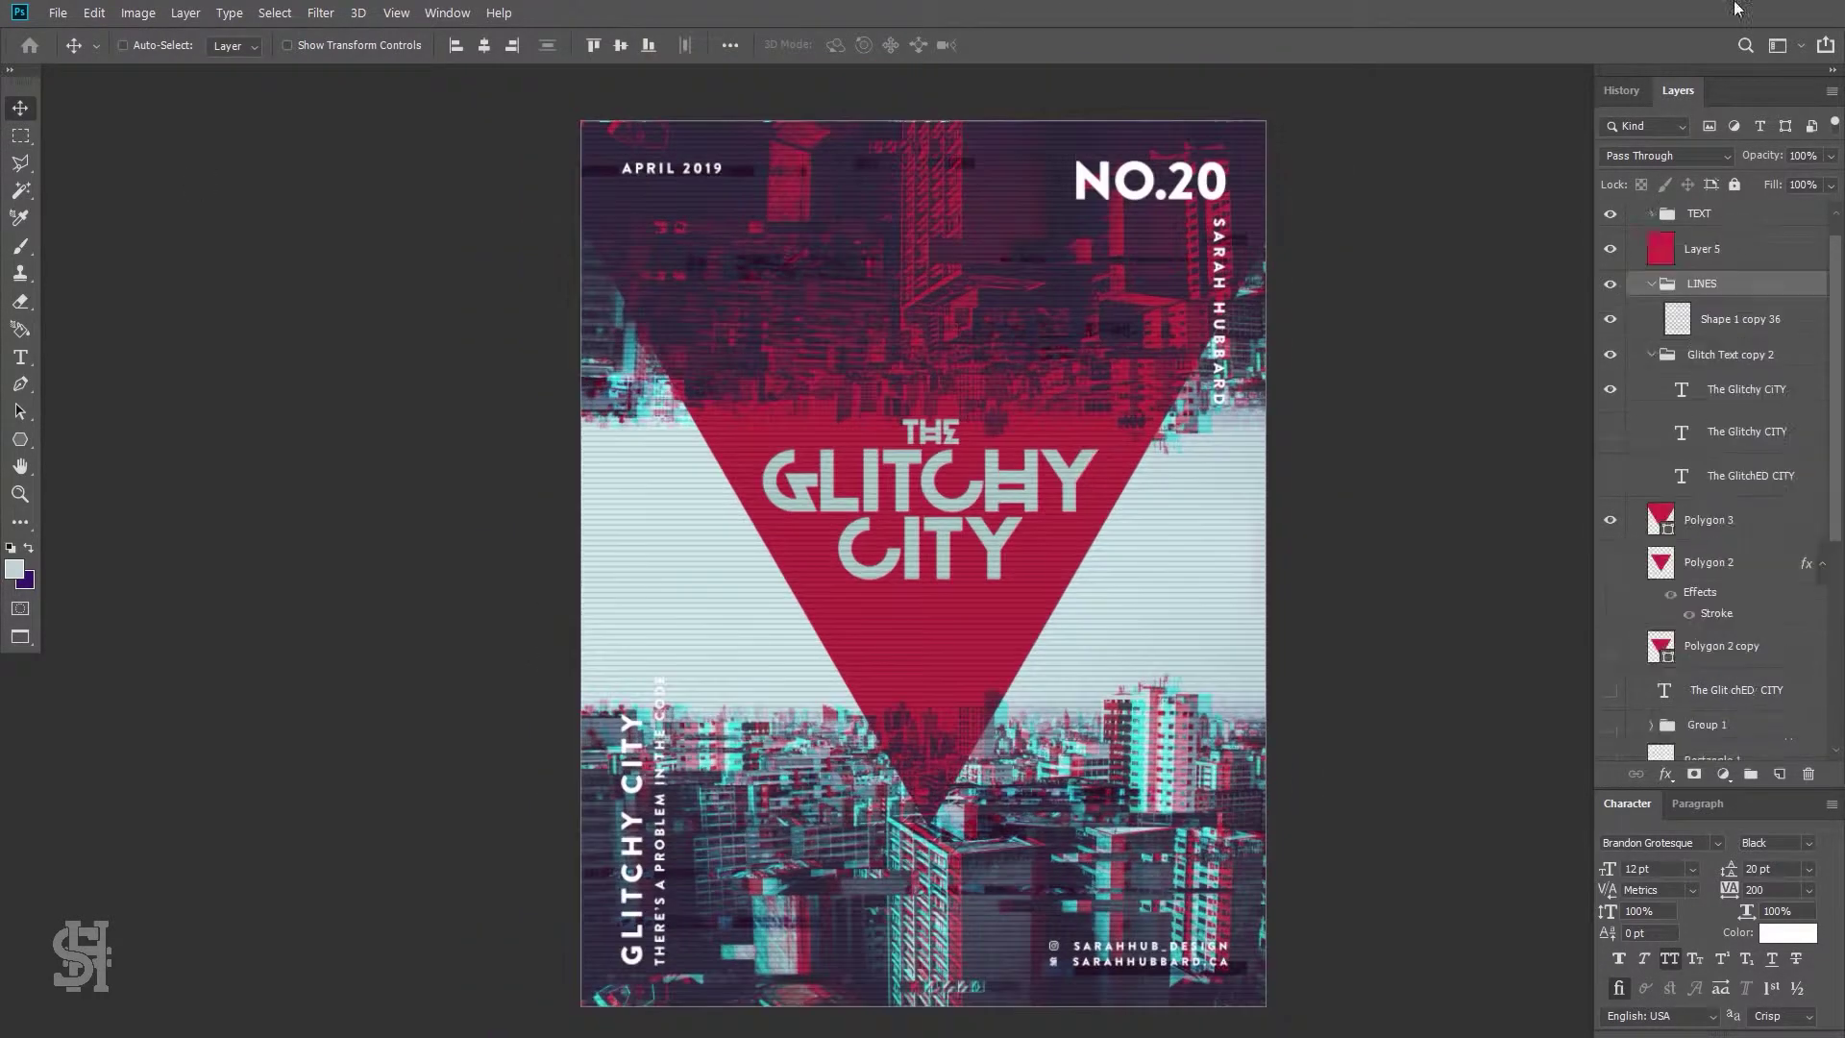